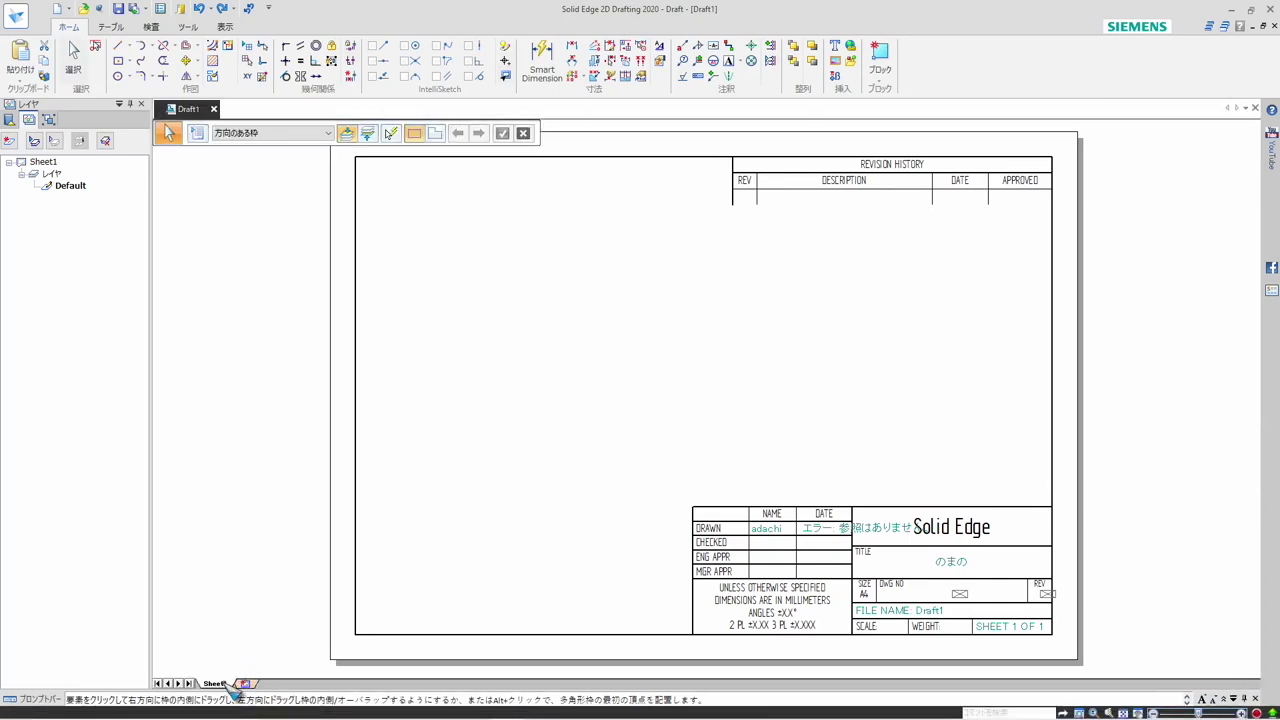
# Show the background sheets and switch to A4-Sheet
pyautogui.rightClick(229, 683)
pyautogui.click(268, 590)
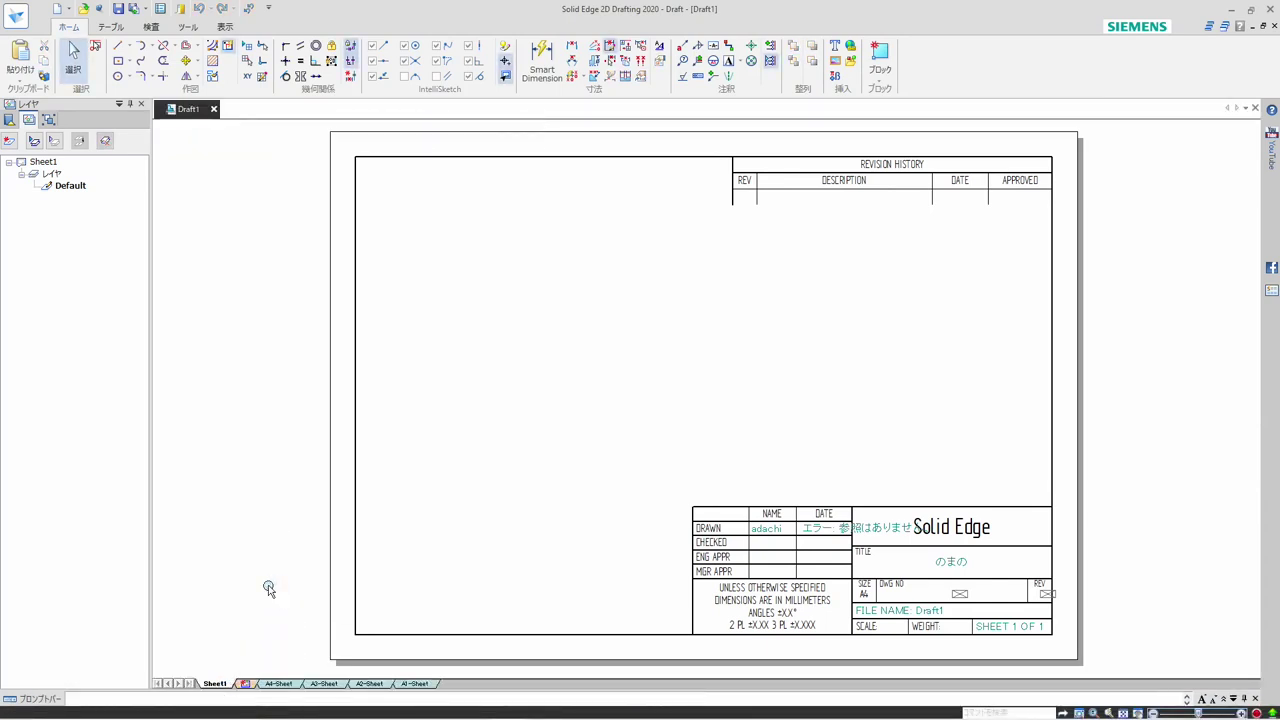
pyautogui.click(280, 683)
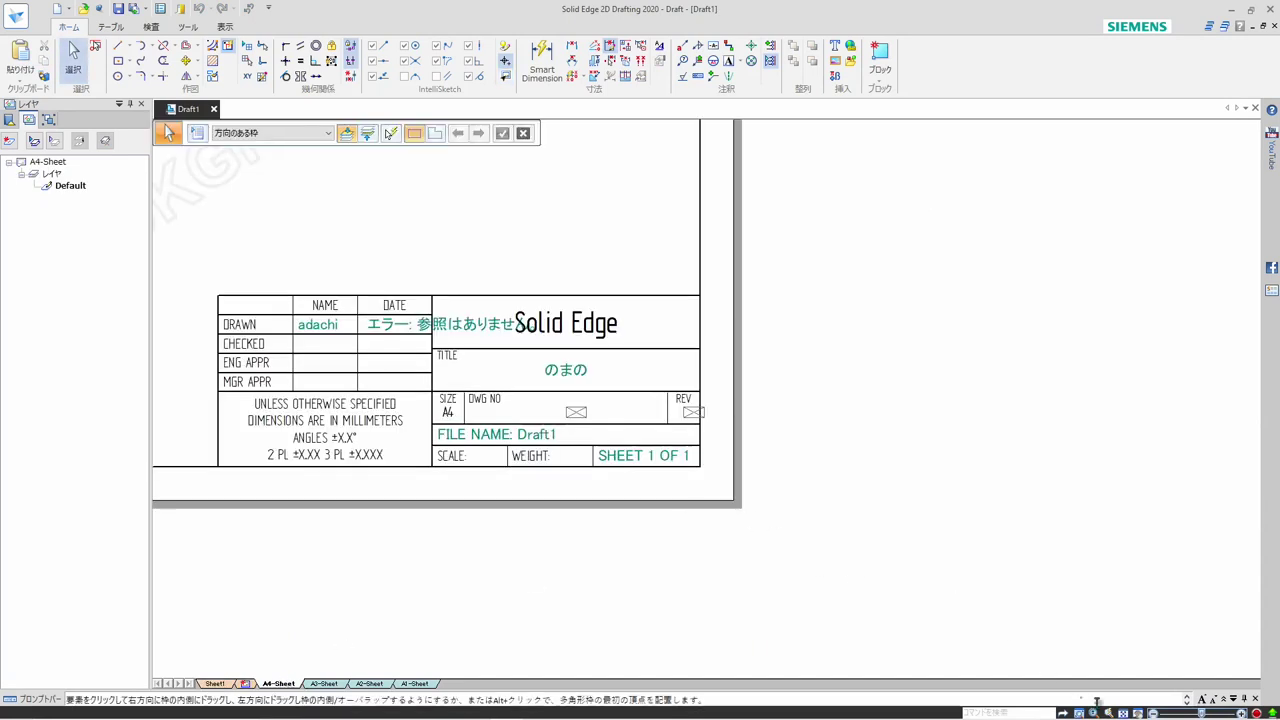
# Delete the entire existing frame, revision table and title block from the A4-Sheet background
pyautogui.hotkey('ctrl', 'shift', 'a')
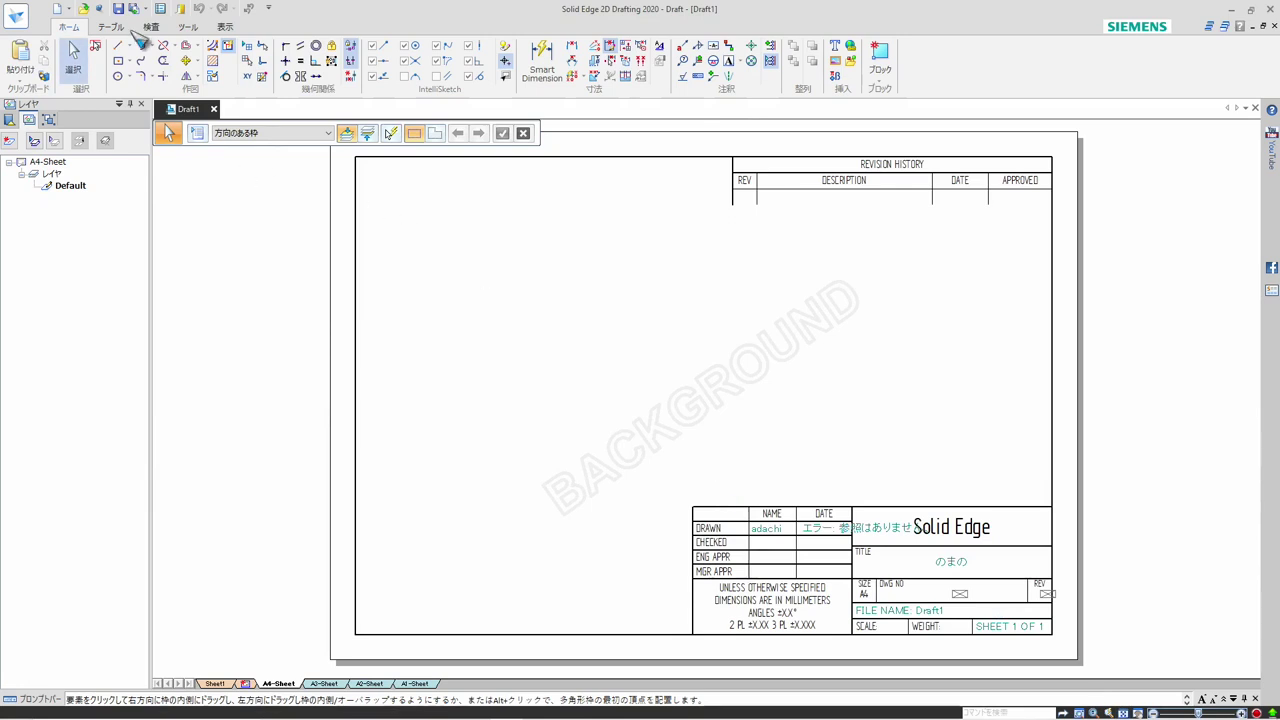
pyautogui.click(95, 46)
pyautogui.click(95, 46)
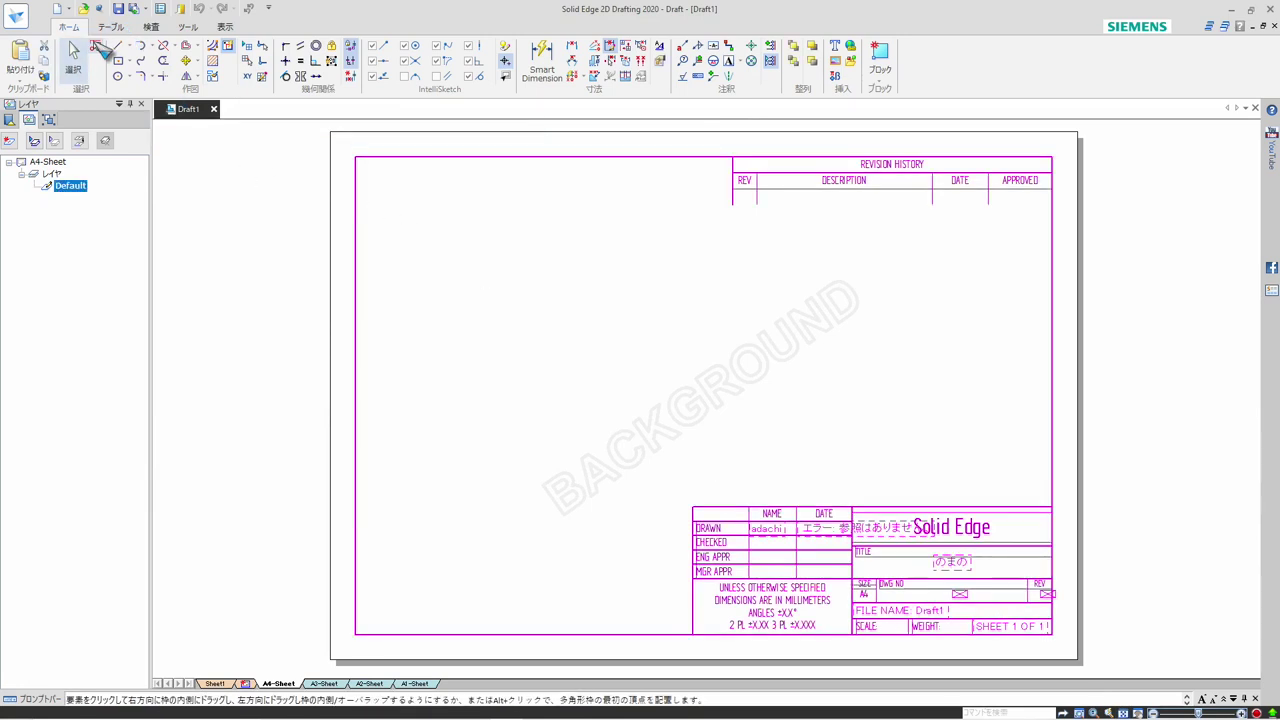
pyautogui.press('Delete')
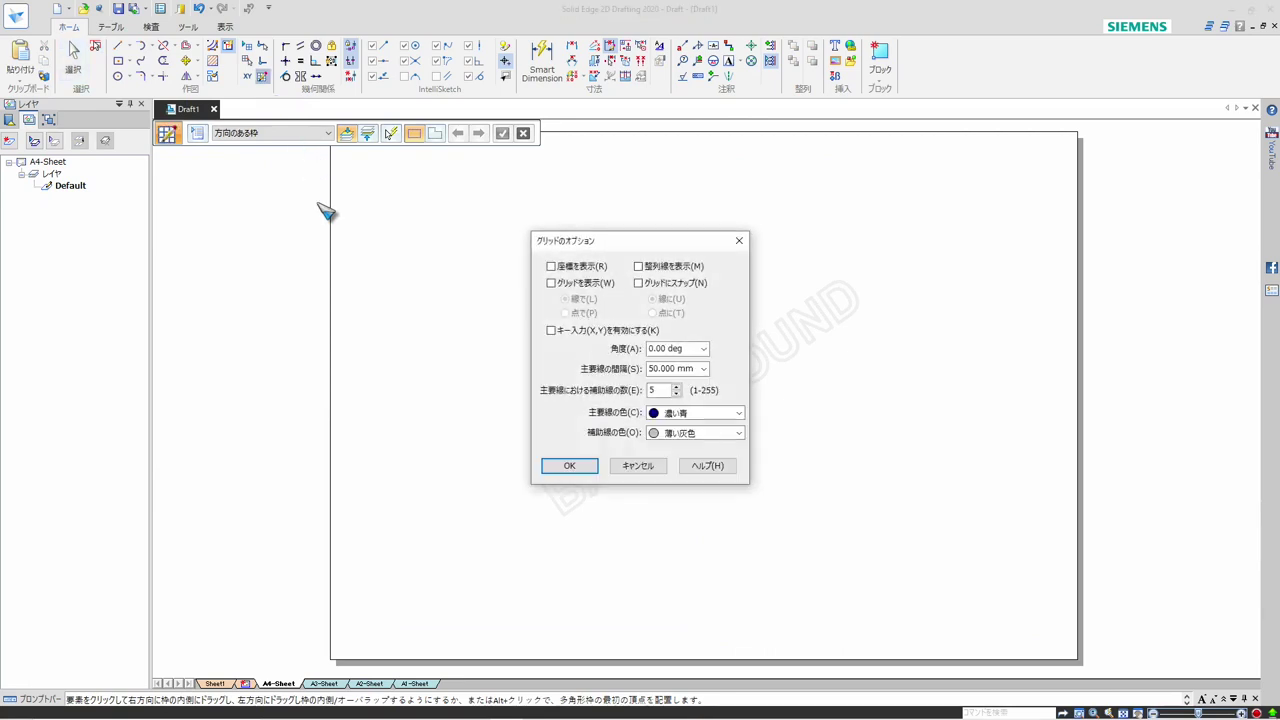
# Set the grid's major line spacing to 10 mm and the number of minor lines per major line to 2
pyautogui.click(703, 369)
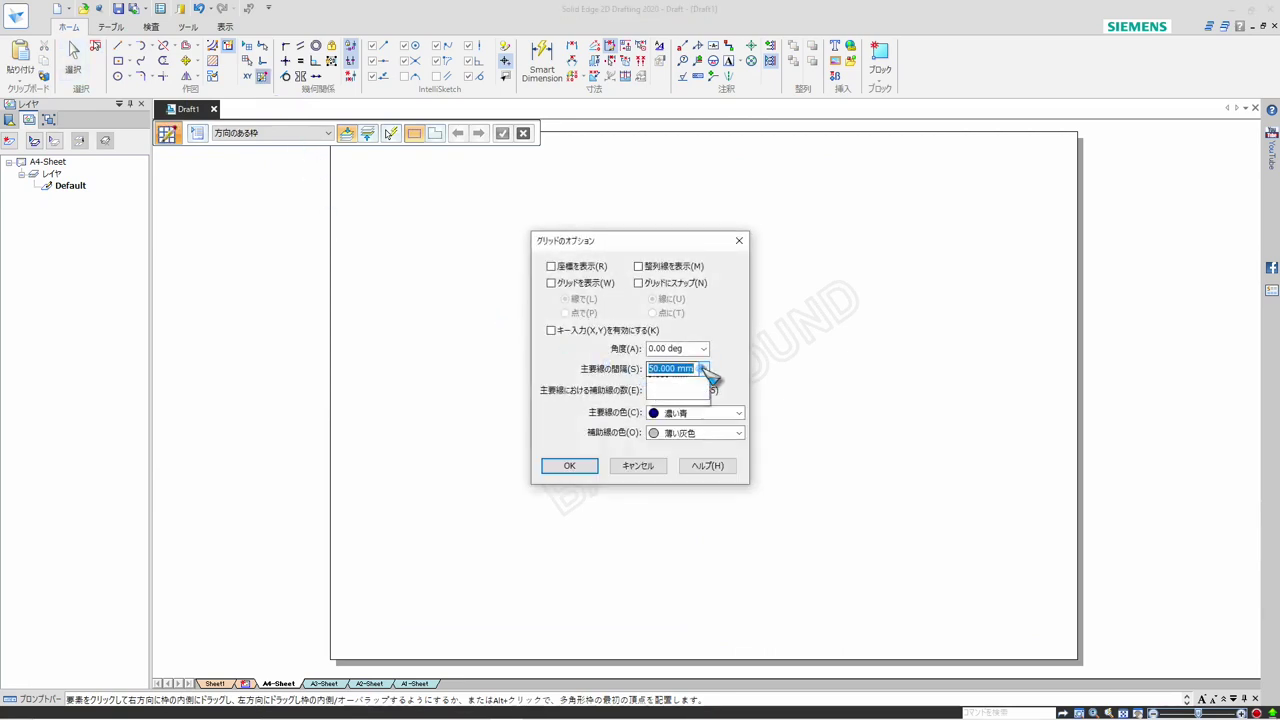
pyautogui.click(704, 369)
pyautogui.scroll(-1, 690, 368)
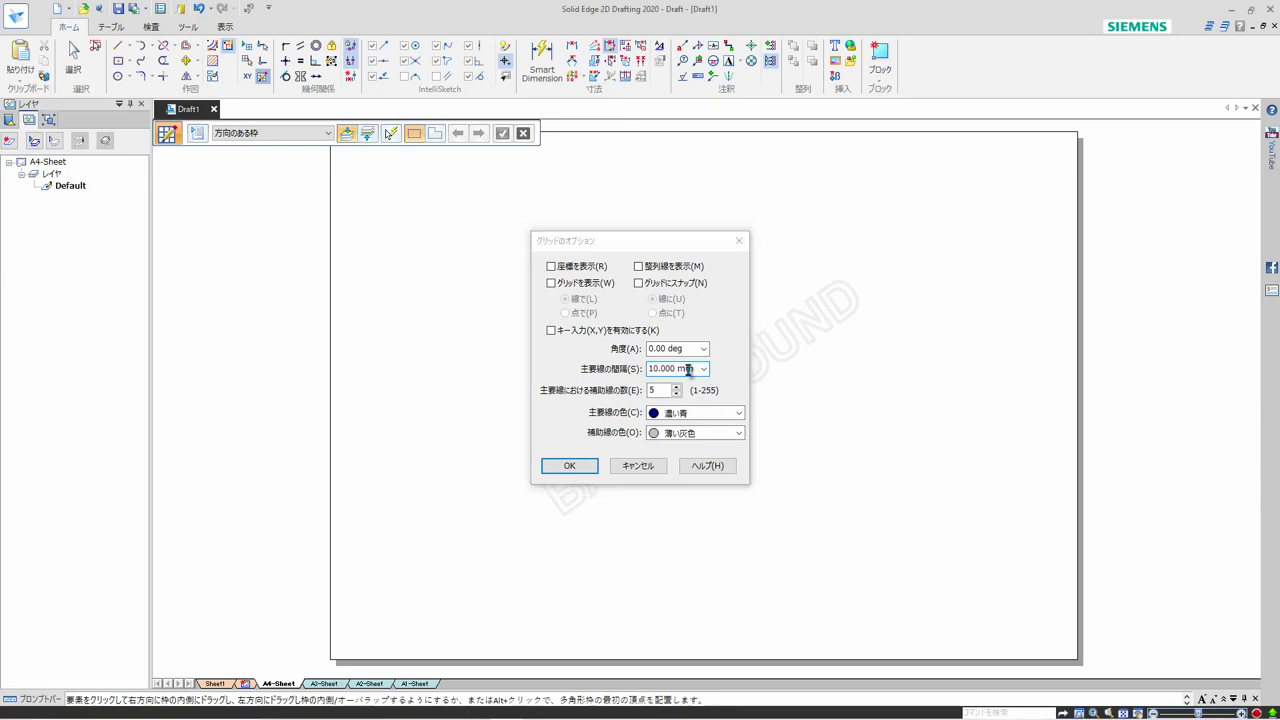
pyautogui.press('Return')
pyautogui.click(262, 78)
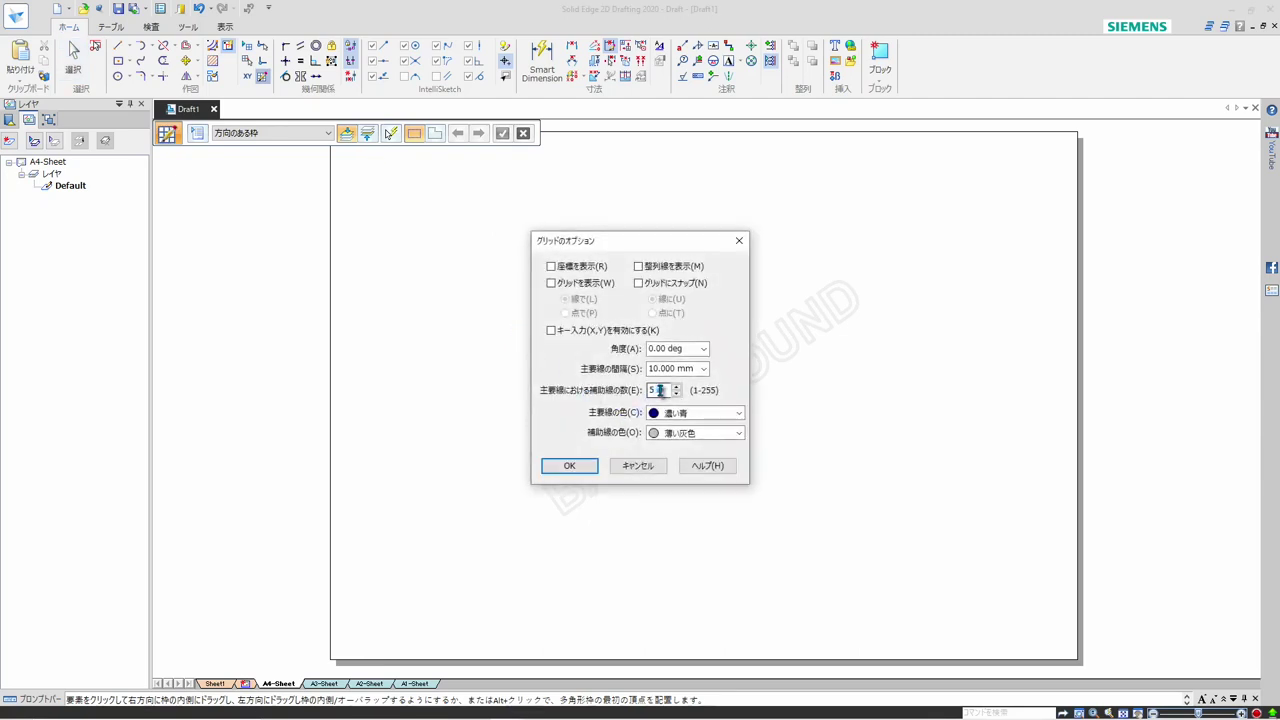
pyautogui.moveTo(663, 390); pyautogui.dragTo(642, 392)
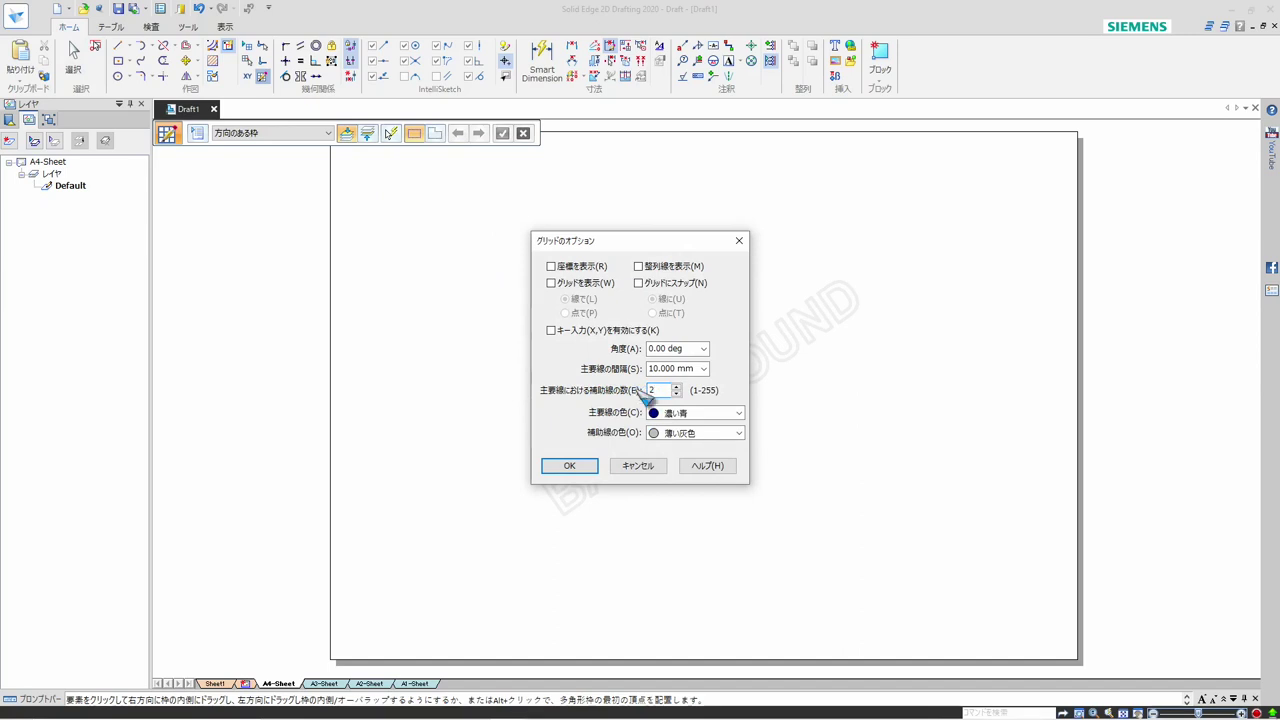
pyautogui.click(582, 466)
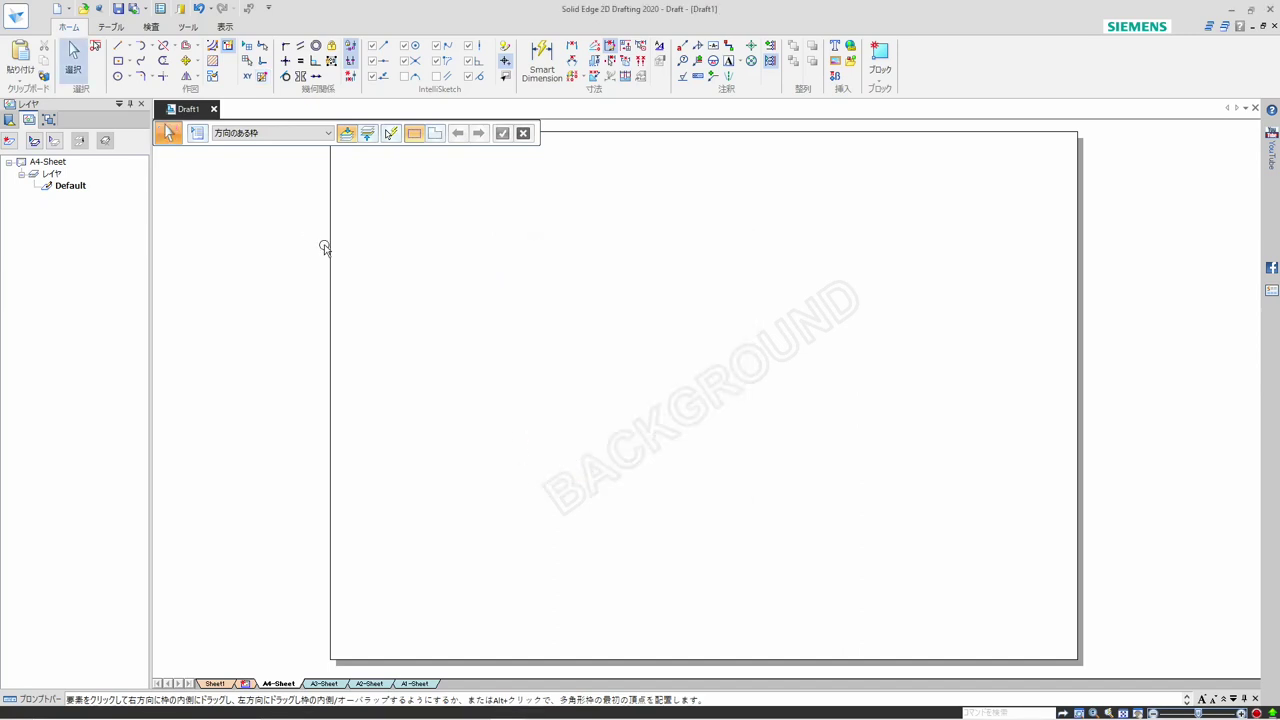
# Turn on grid display and grid snapping, with the grid shown as points and snapping to points
pyautogui.click(248, 50)
pyautogui.click(250, 62)
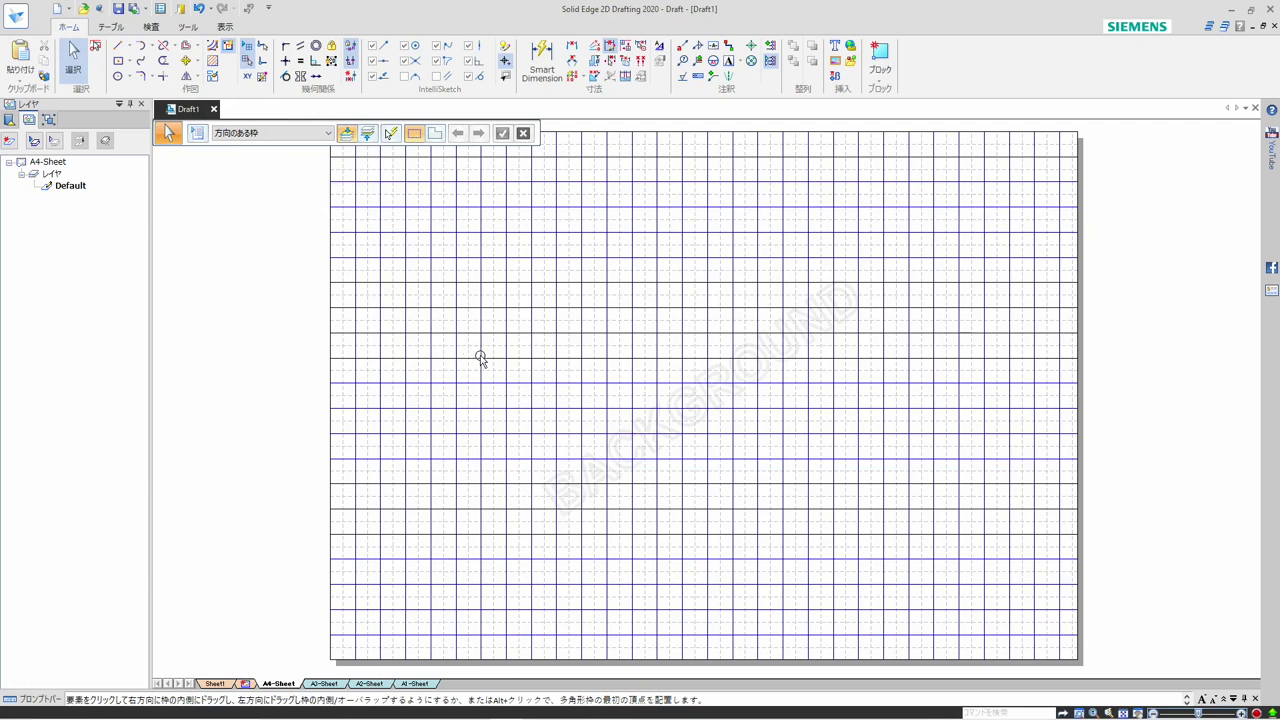
pyautogui.click(263, 78)
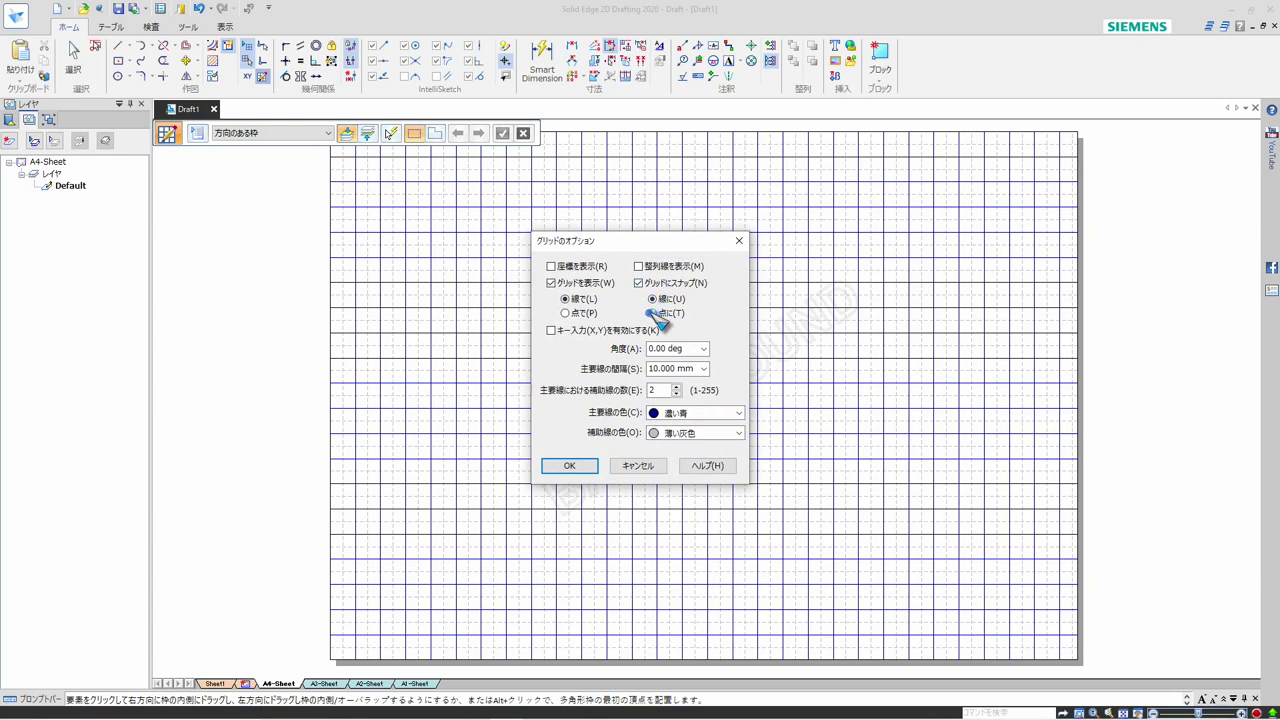
pyautogui.click(575, 313)
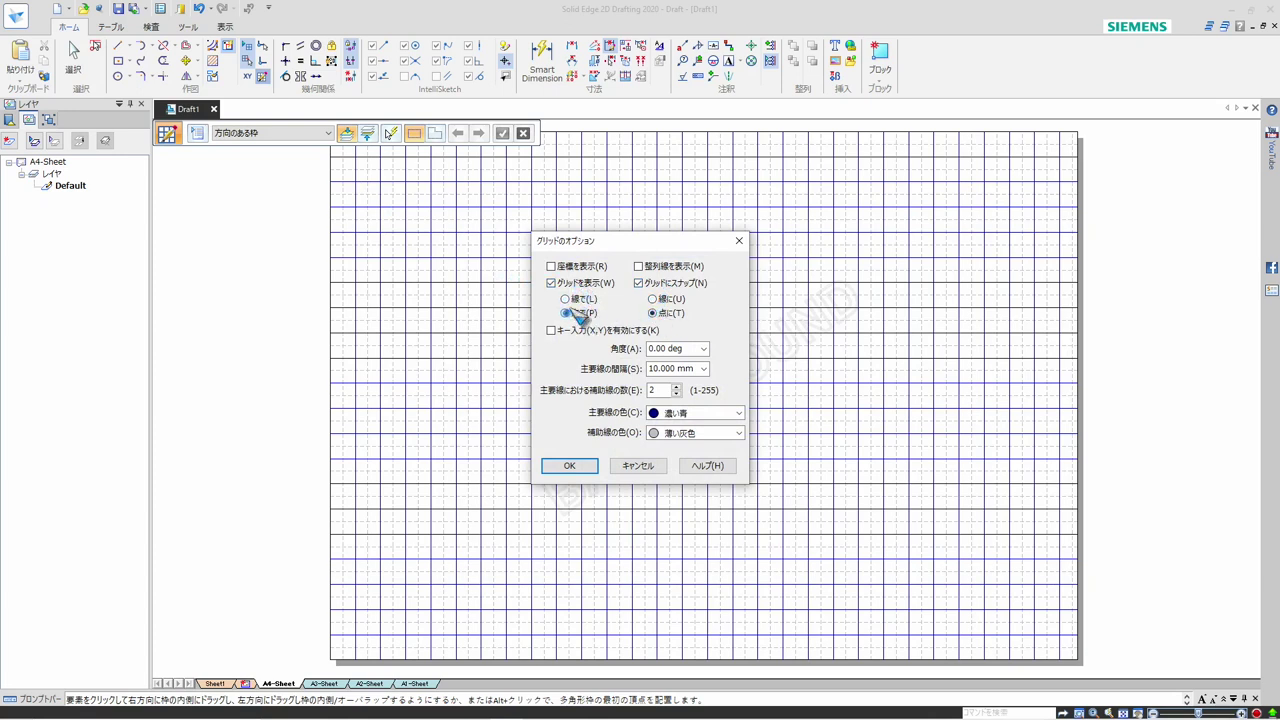
pyautogui.click(570, 466)
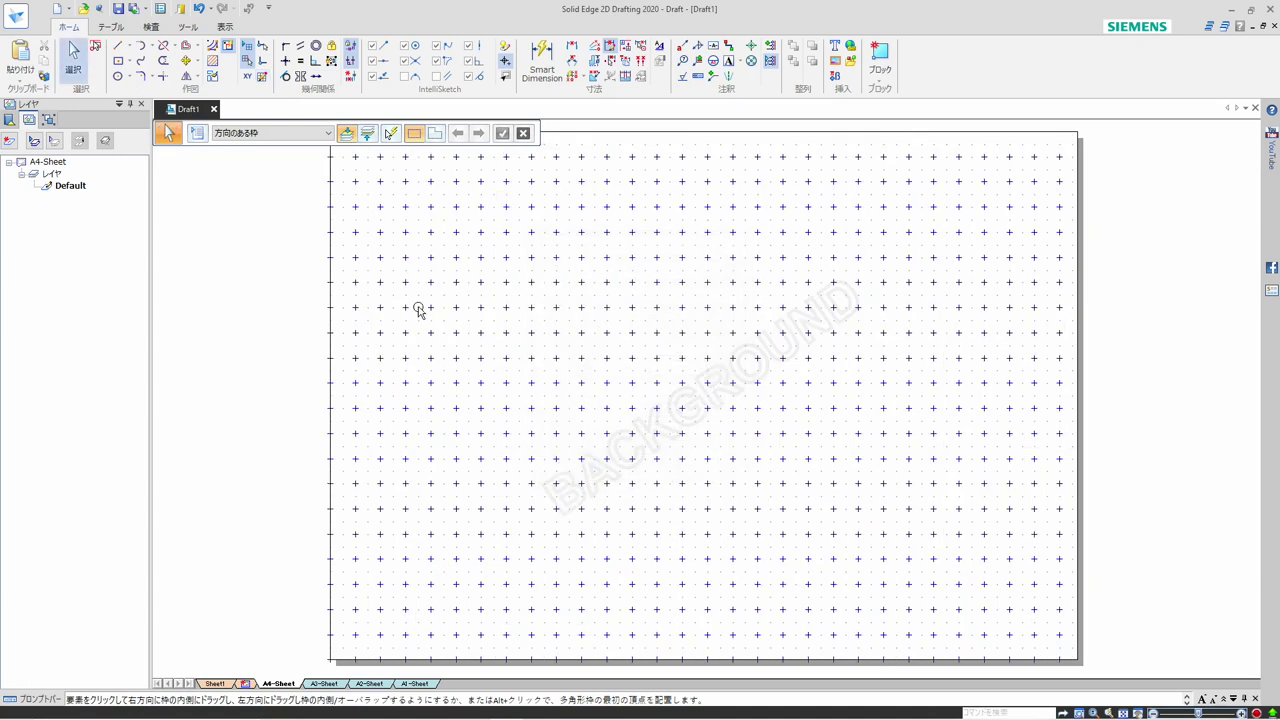
# Draw the A4-Sheet border as a two-point rectangle between grid points just inside the sheet's opposite corners
pyautogui.click(130, 62)
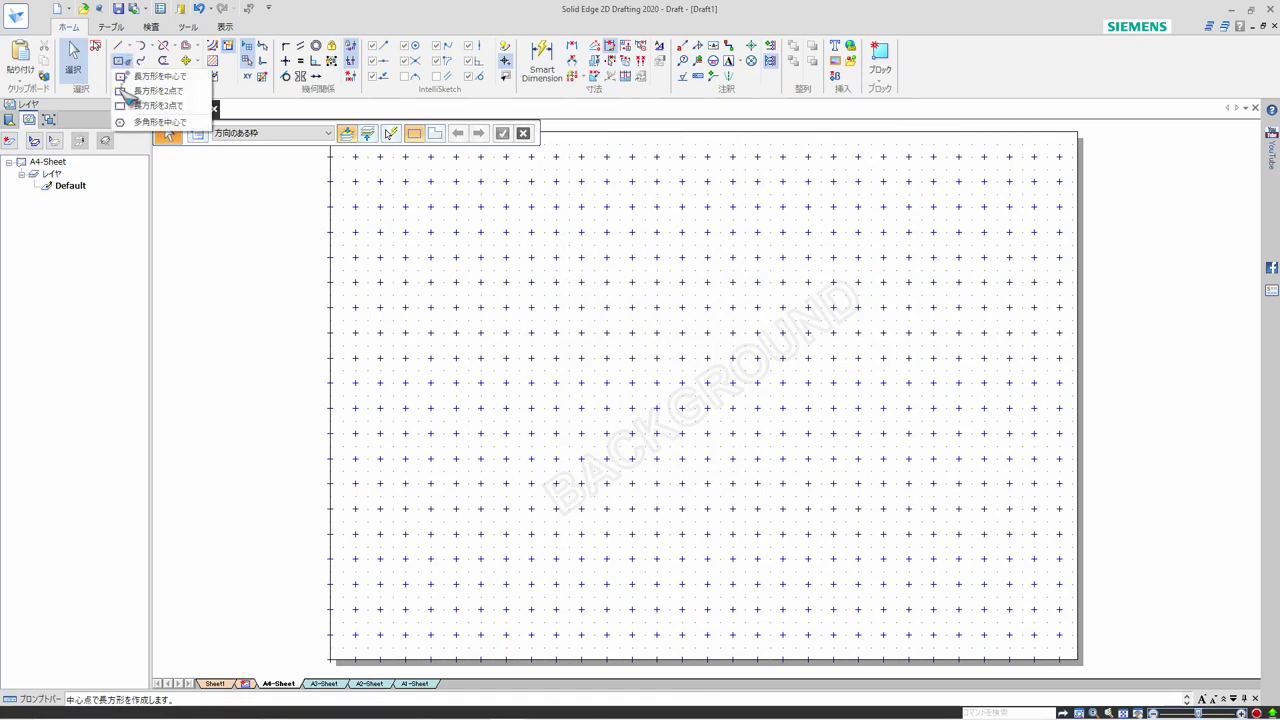
pyautogui.click(122, 92)
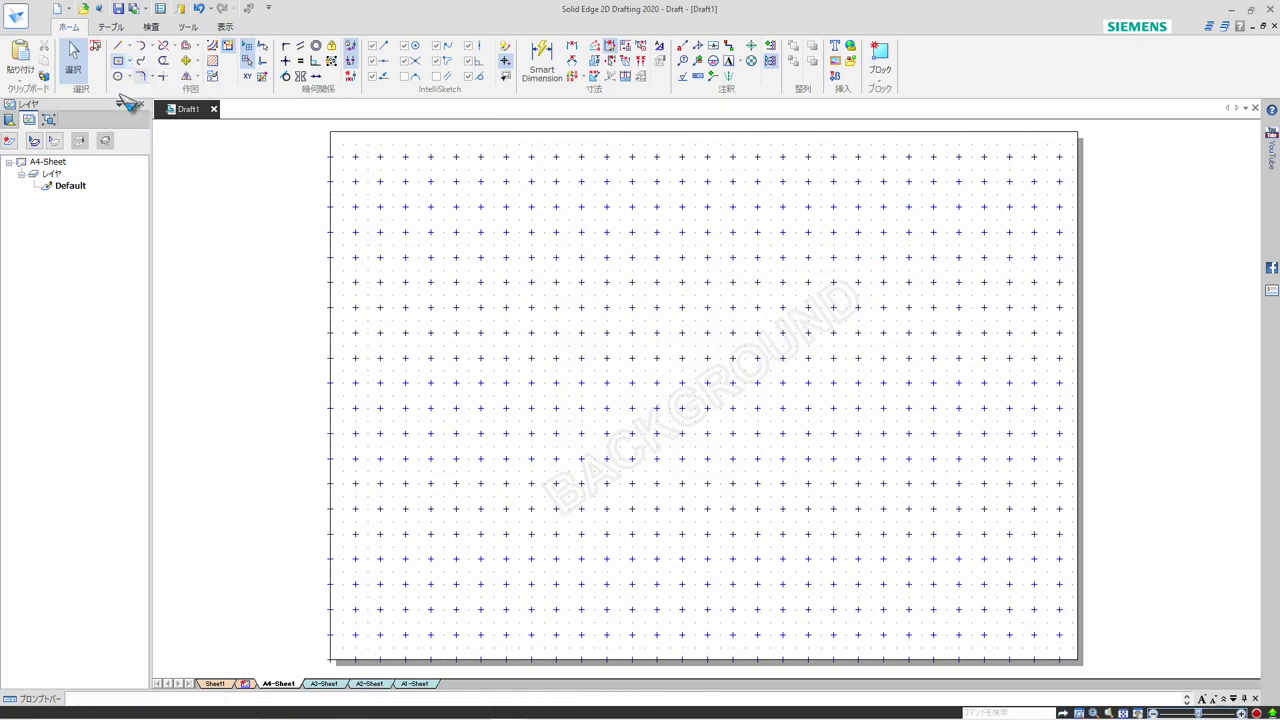
pyautogui.click(354, 634)
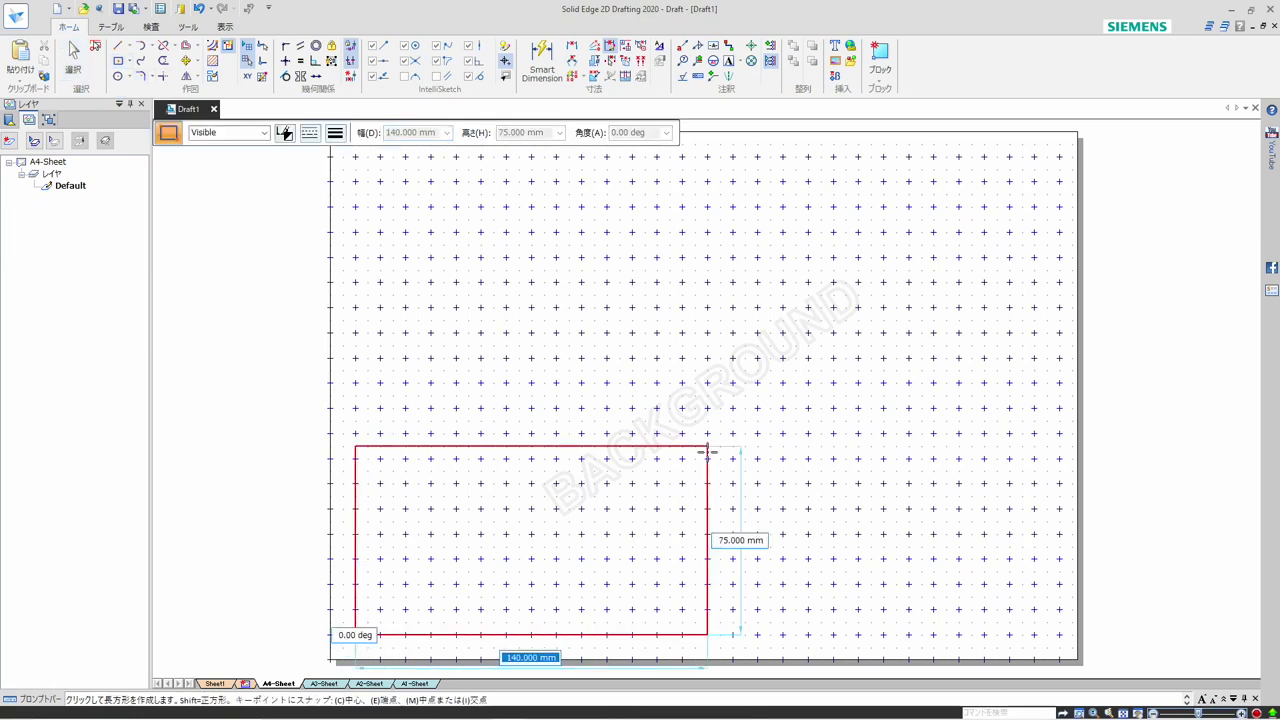
pyautogui.click(1060, 156)
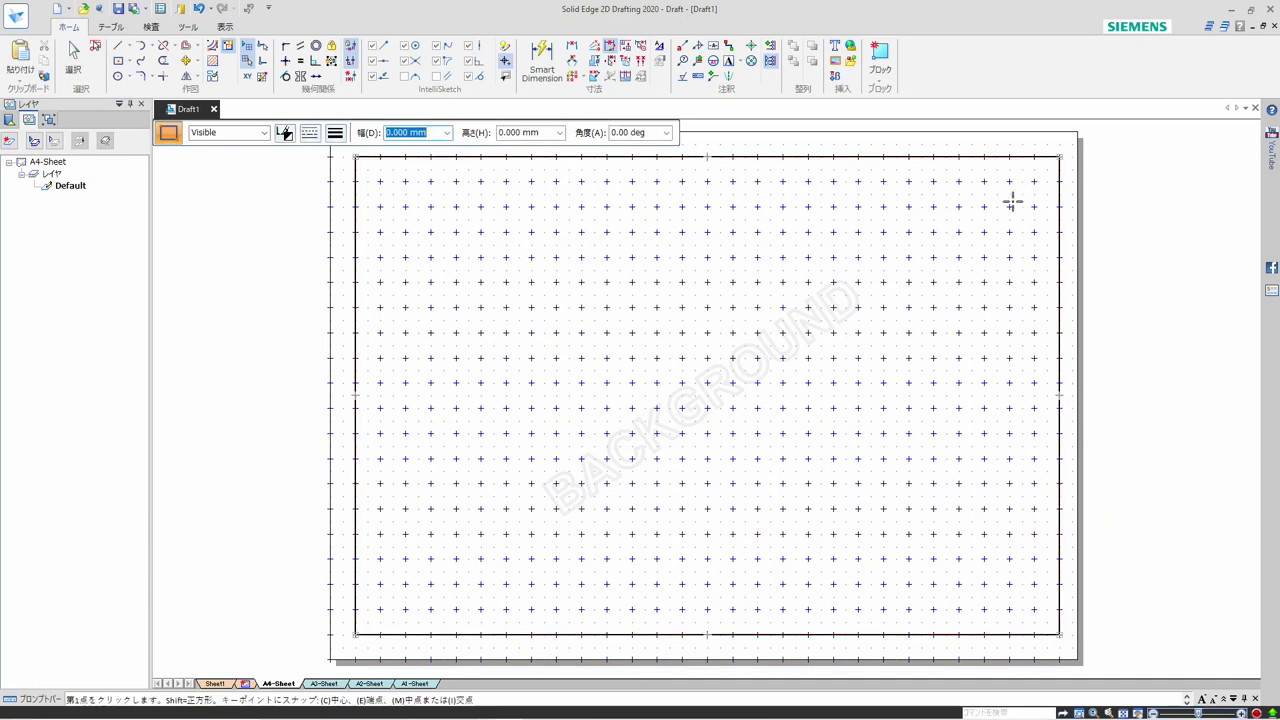
# Switch to A3-Sheet and delete its entire existing frame, revision table and title block
pyautogui.click(327, 684)
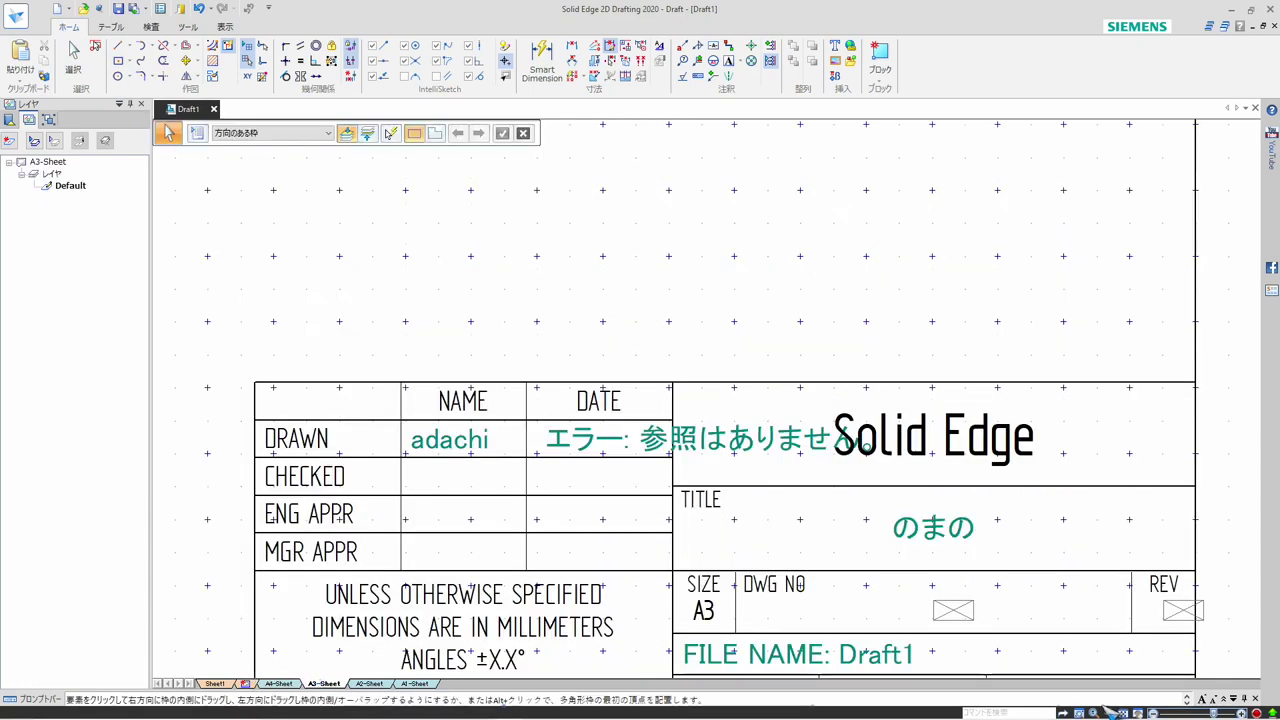
pyautogui.hotkey('ctrl', 'shift', 'a')
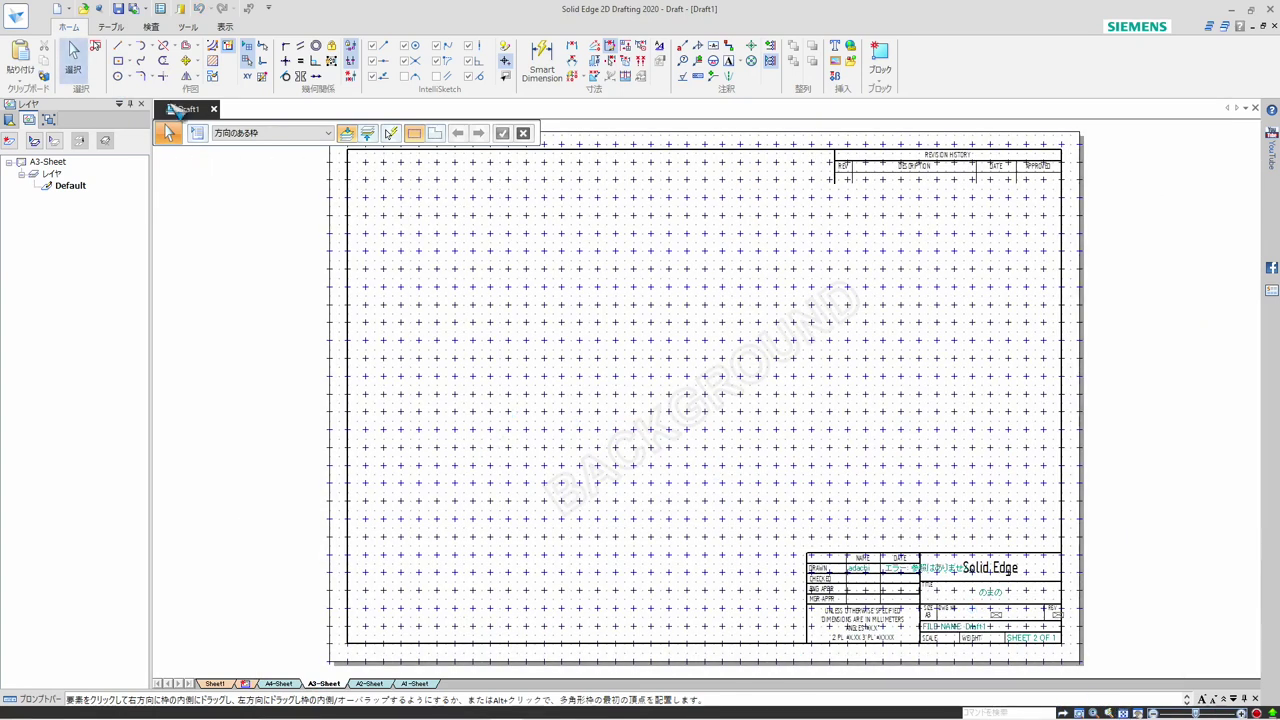
pyautogui.click(95, 47)
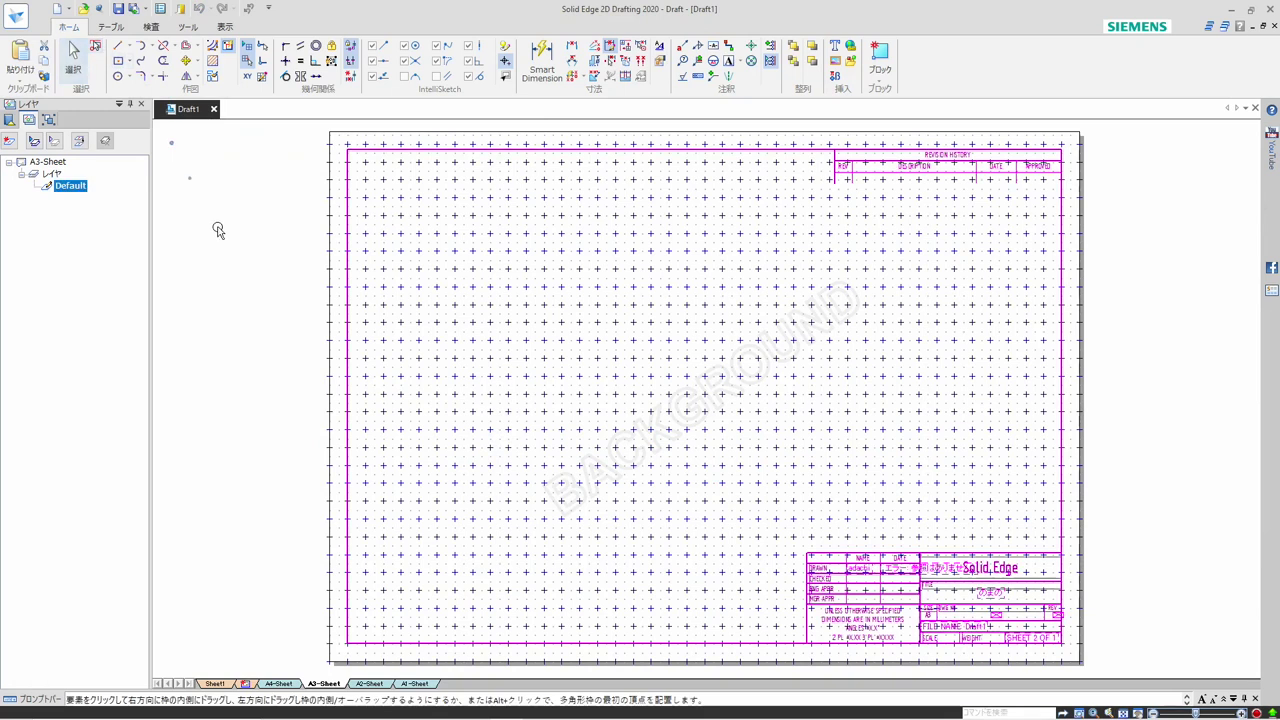
pyautogui.press('Delete')
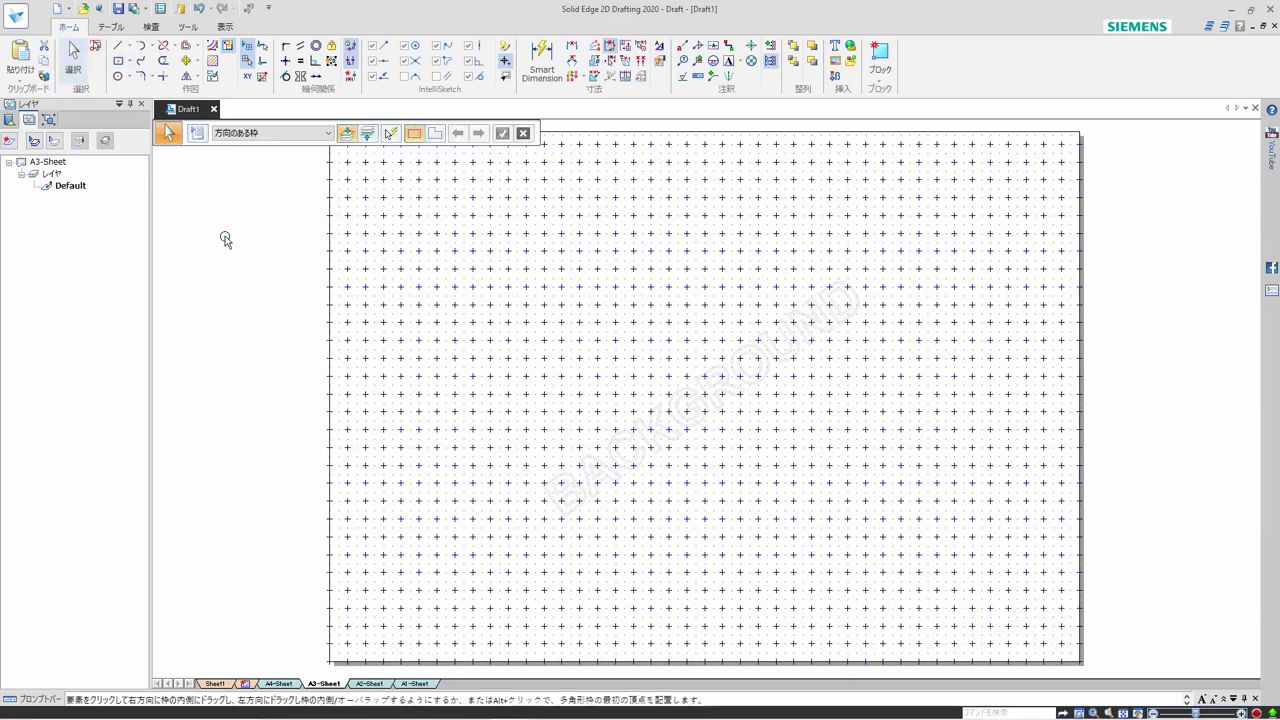
# Draw the A3-Sheet border as a two-point rectangle between grid points just inside the sheet's opposite corners
pyautogui.click(130, 62)
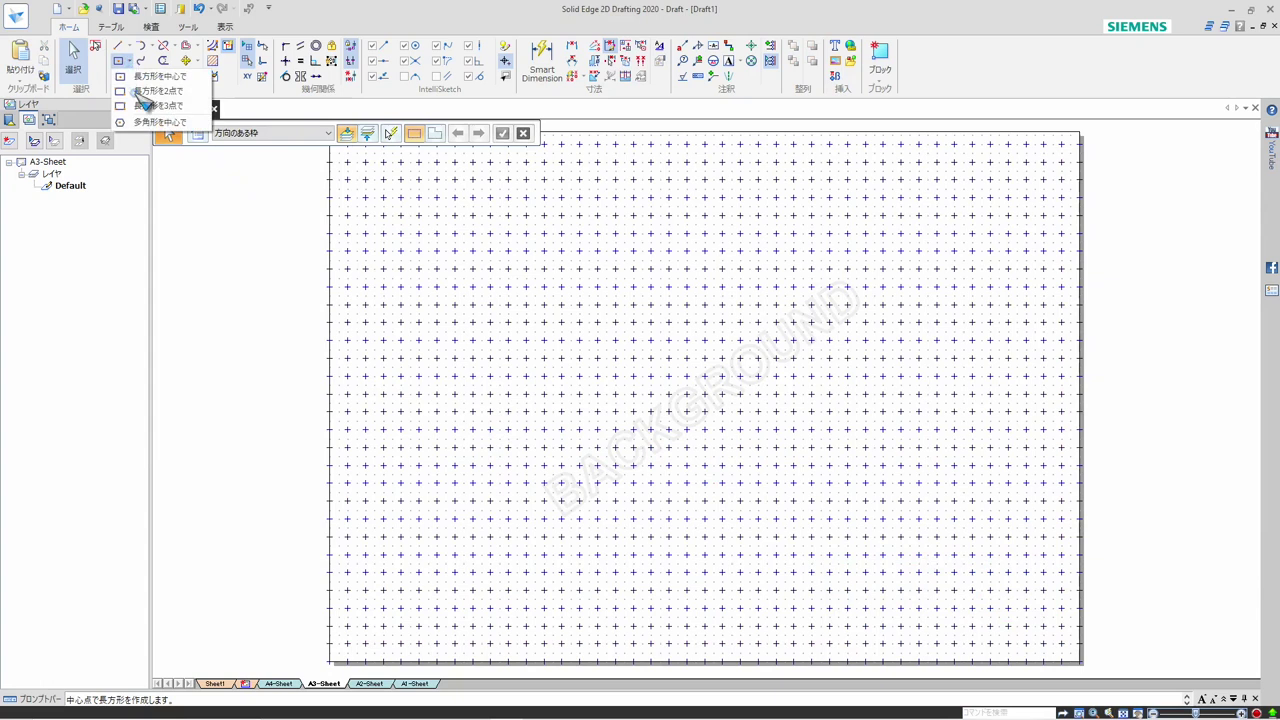
pyautogui.press('Escape')
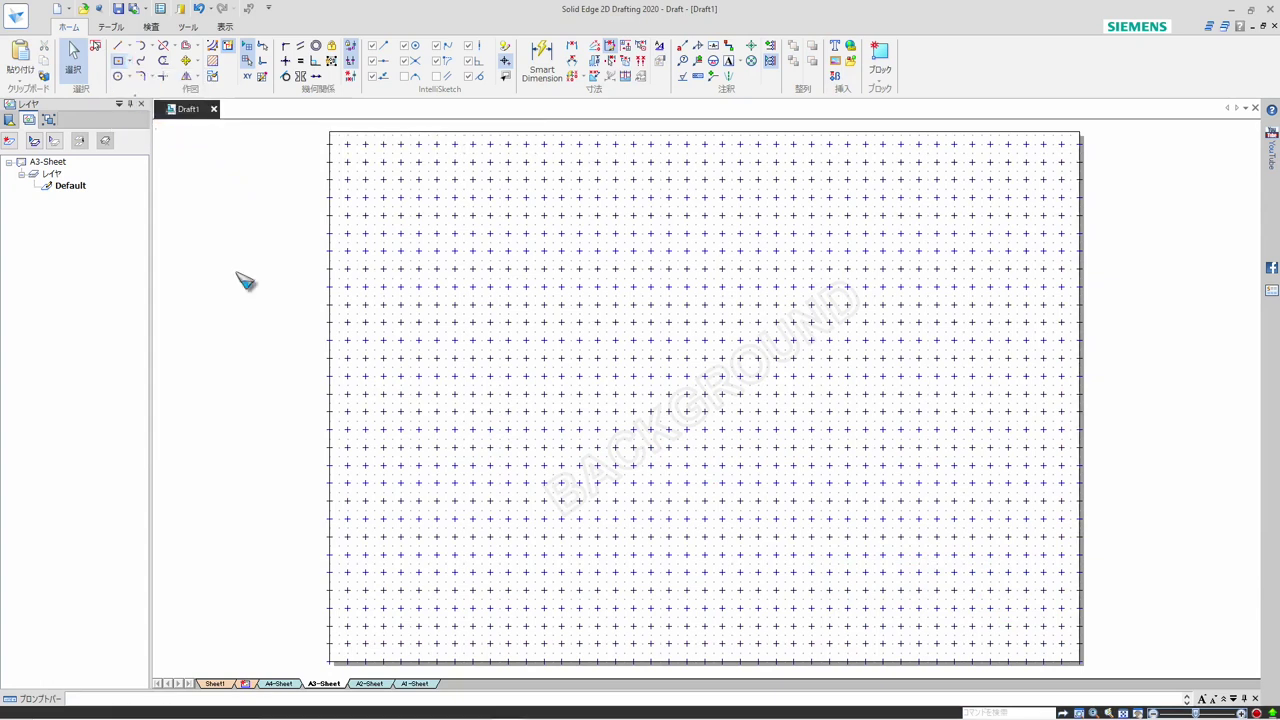
pyautogui.press('Return')
pyautogui.click(346, 643)
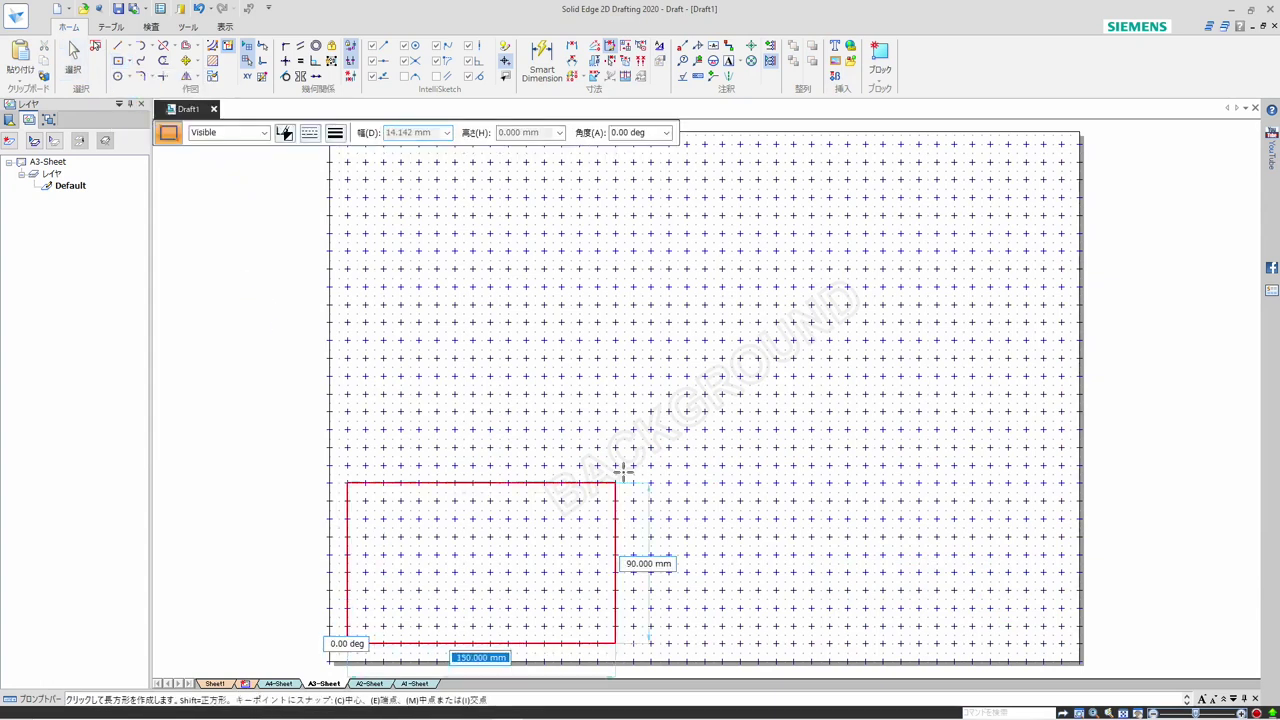
pyautogui.click(1062, 150)
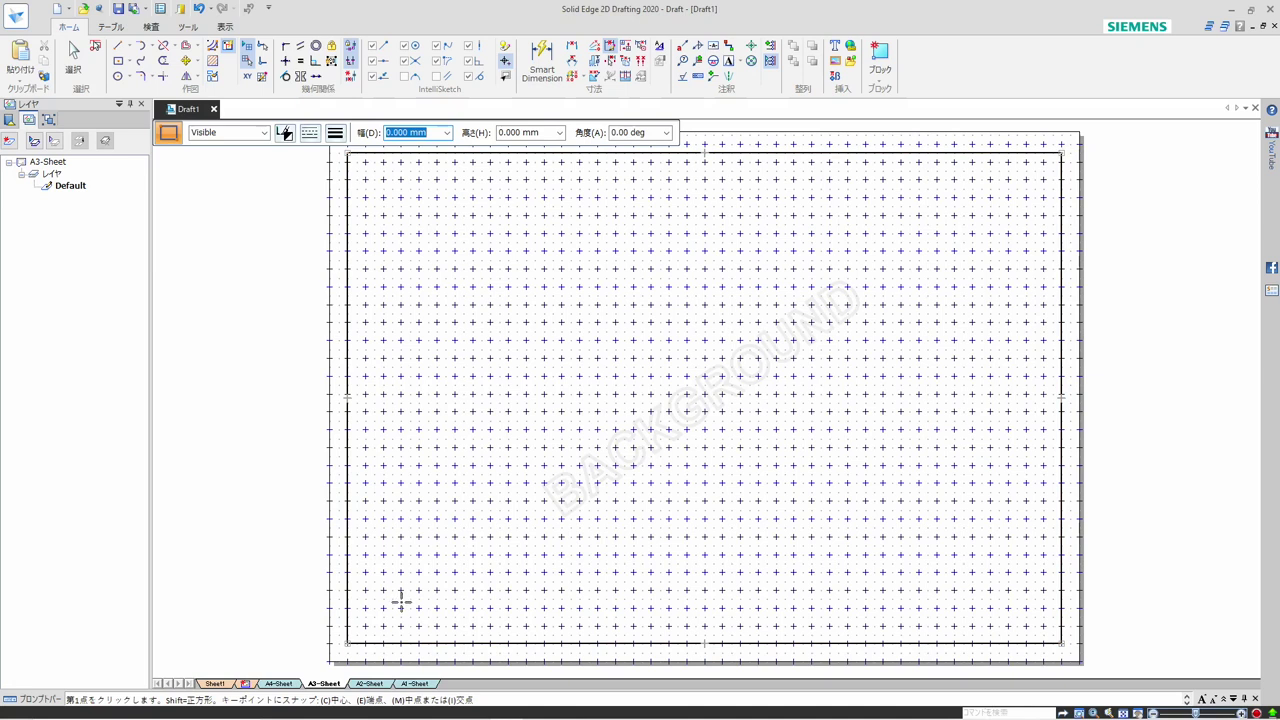
# On A4-Sheet, place a text box in the lower-left area inside the border with the text 縮尺 followed by a space
pyautogui.click(283, 683)
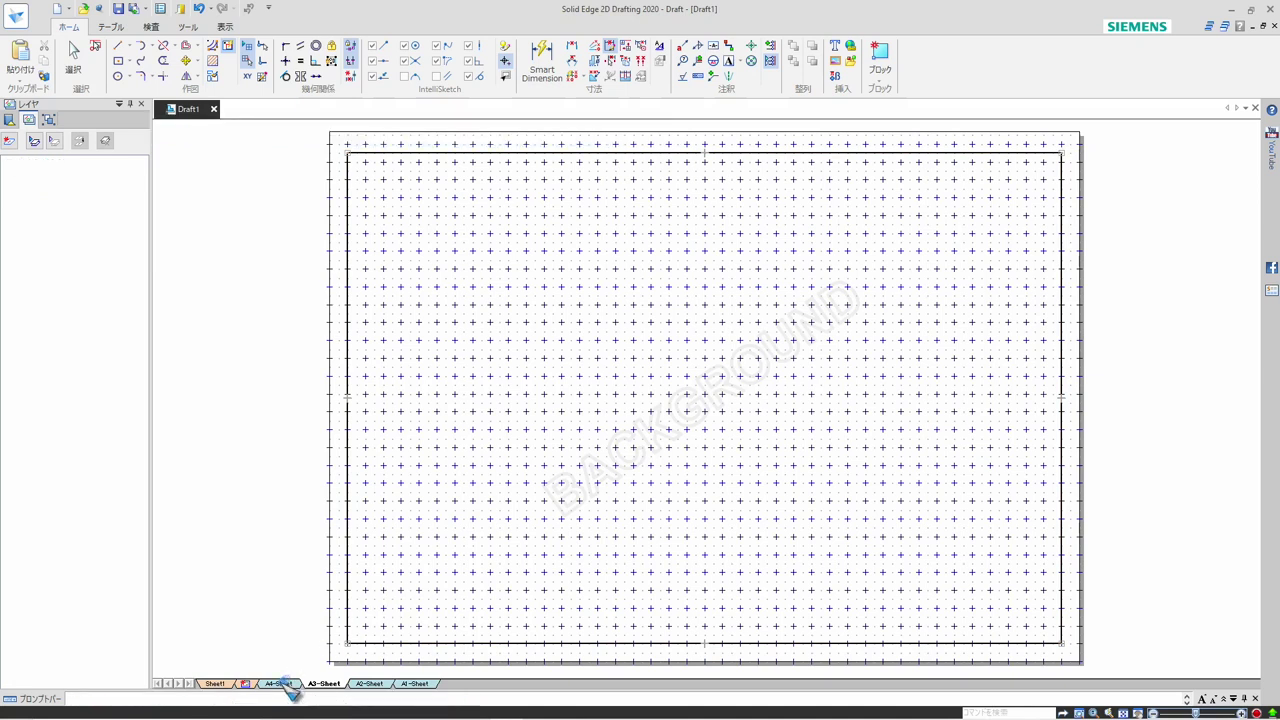
pyautogui.press('Escape')
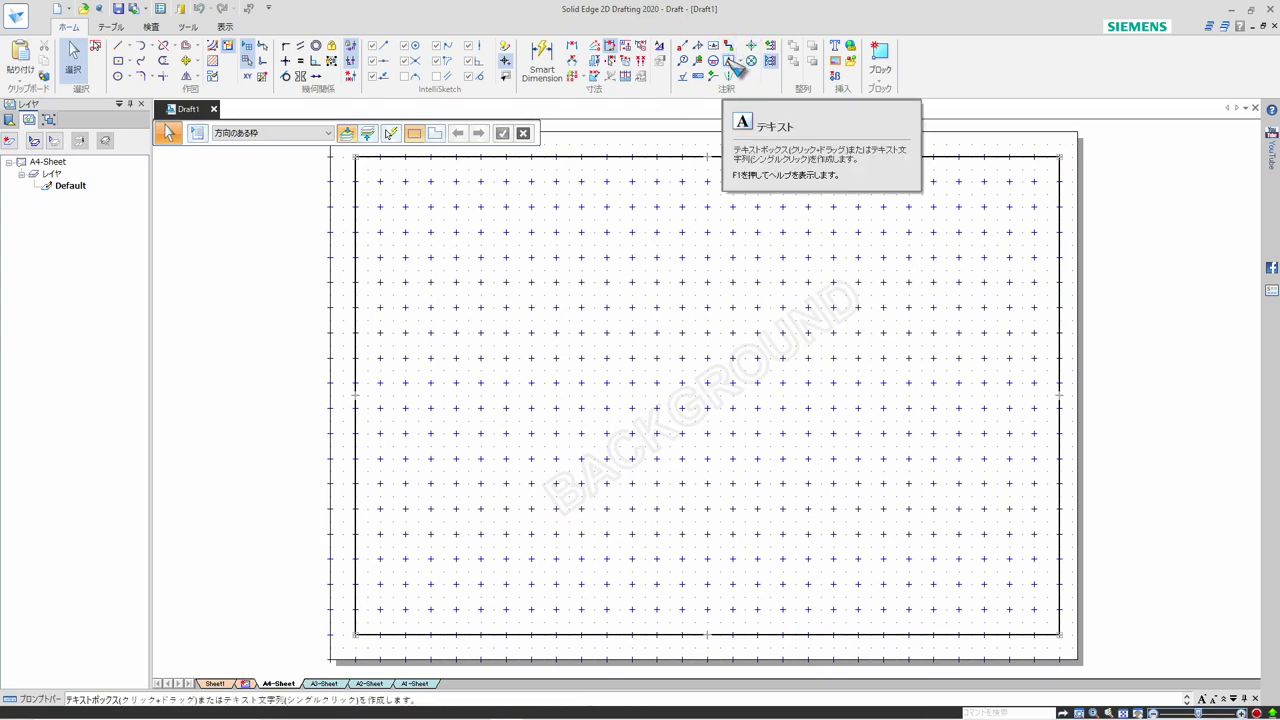
pyautogui.click(731, 62)
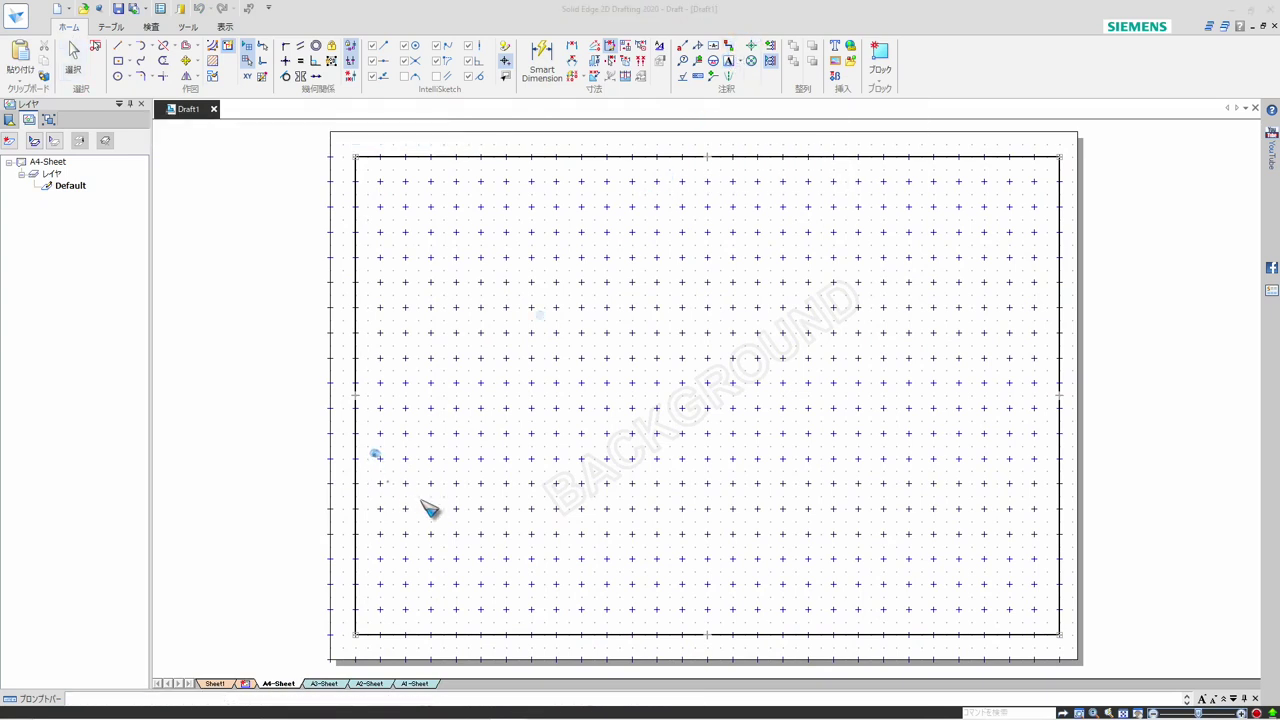
pyautogui.moveTo(409, 501); pyautogui.dragTo(536, 574)
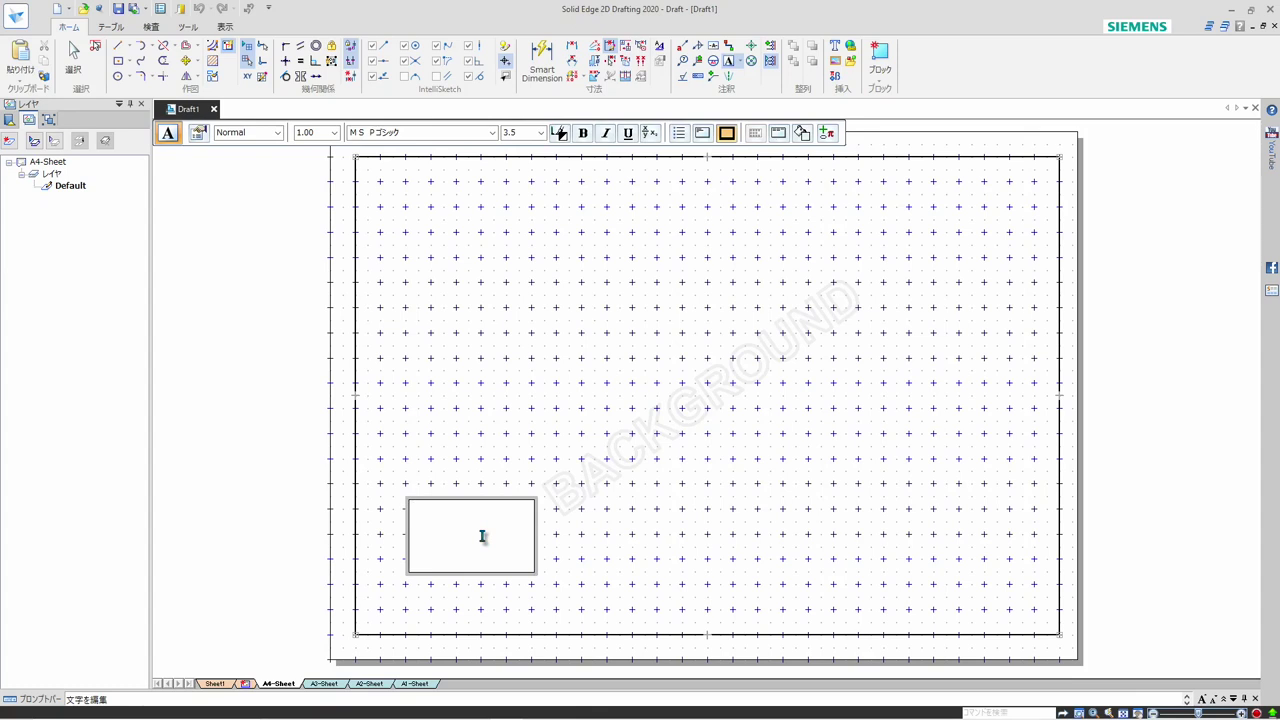
pyautogui.press('Zenkaku_Hankaku')
pyautogui.write('shukushaku')
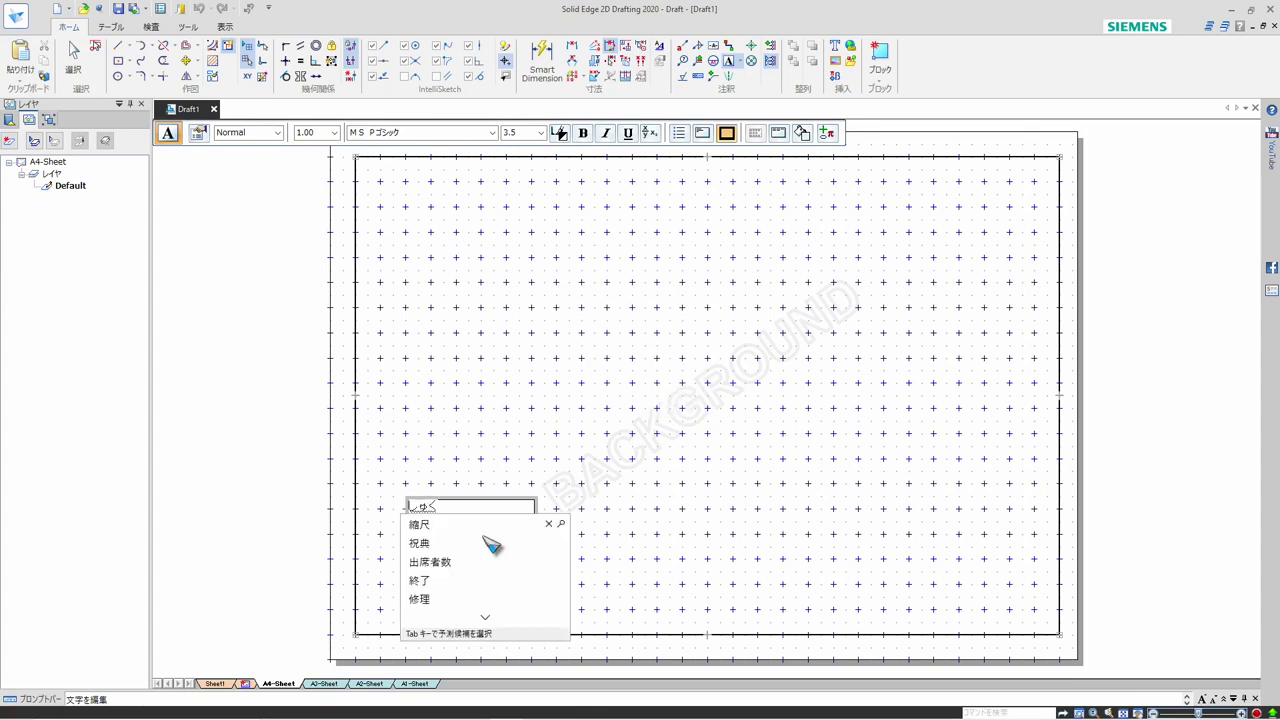
pyautogui.press('space')
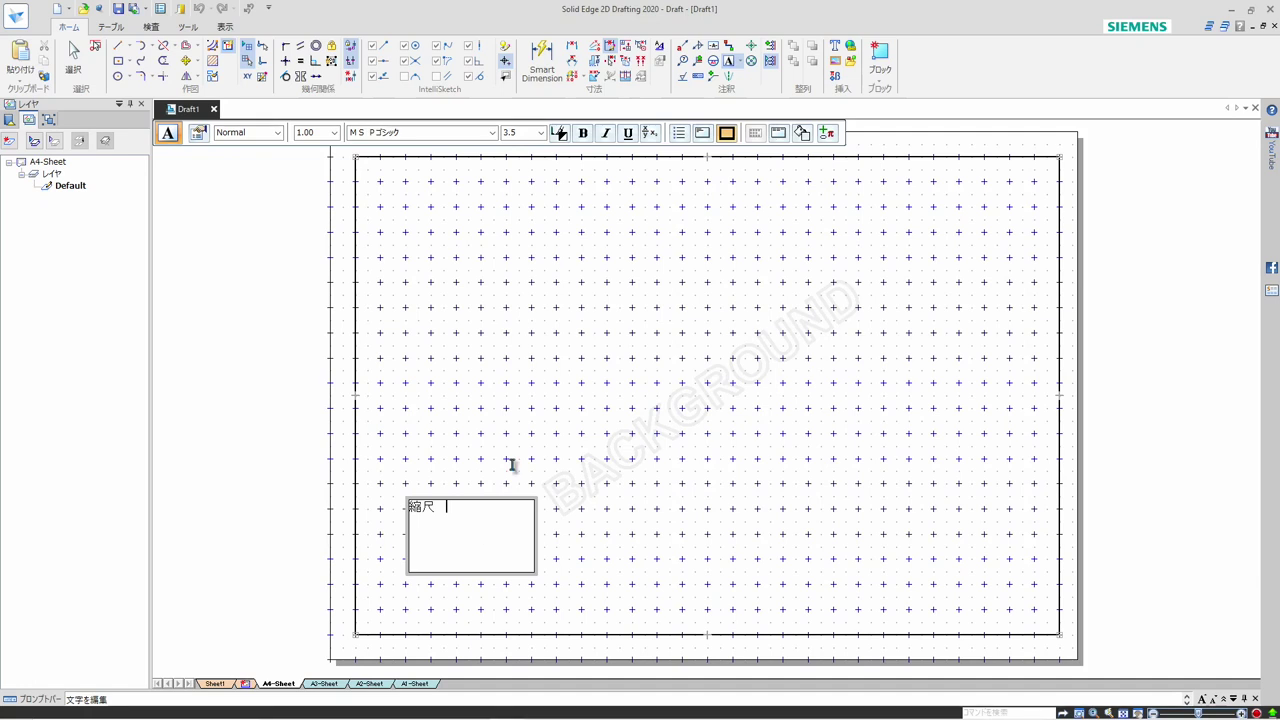
# Insert the active document's シート尺度 property text after 縮尺 in the text box, then add a second line reading 公差
pyautogui.click(829, 137)
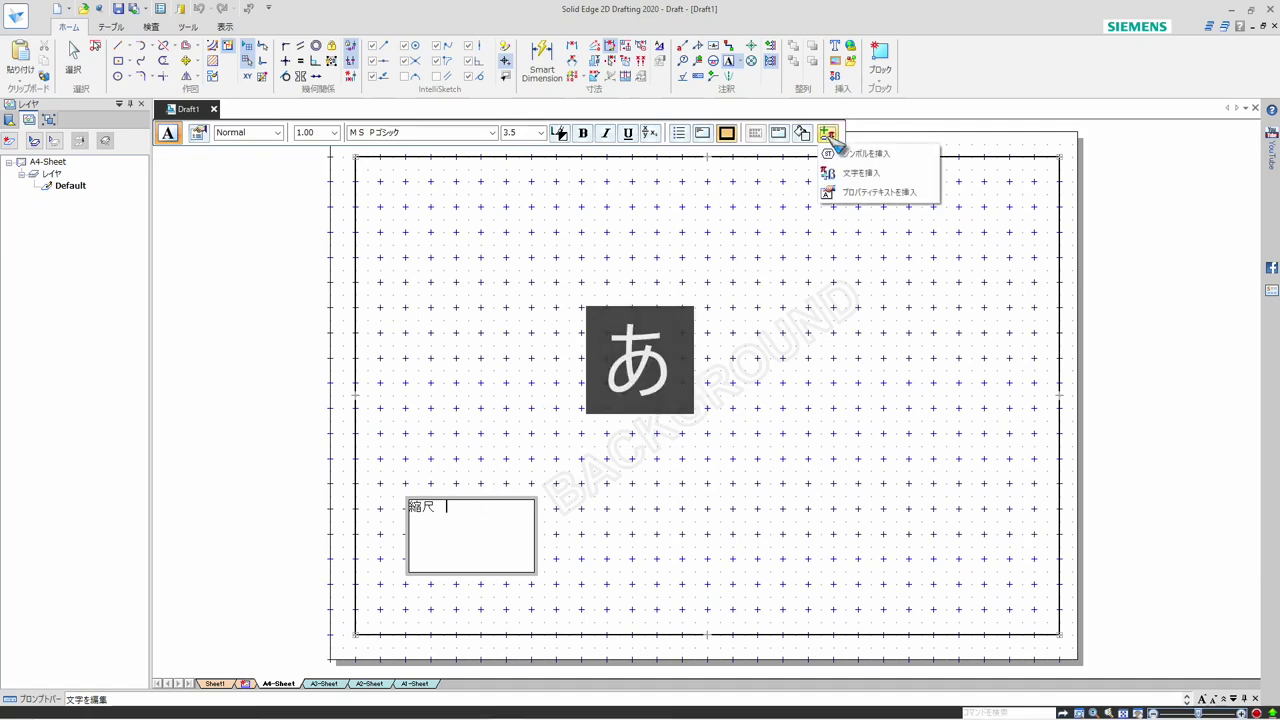
pyautogui.click(843, 194)
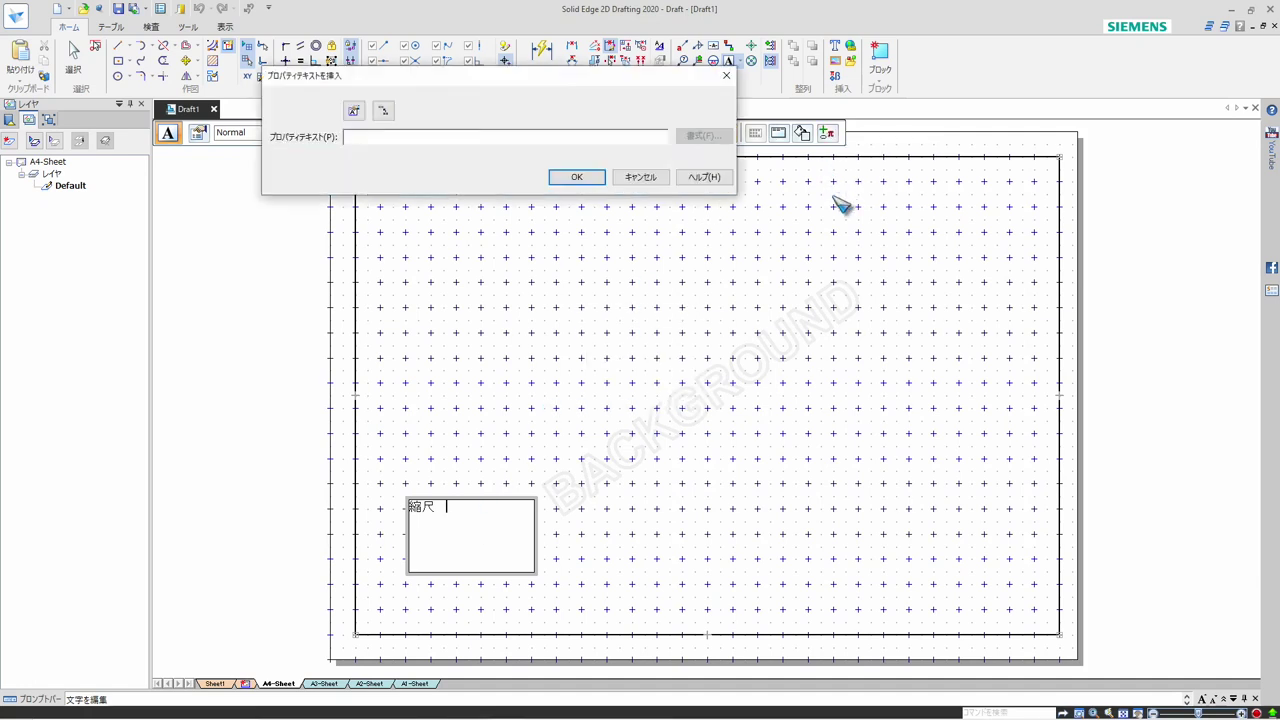
pyautogui.click(357, 113)
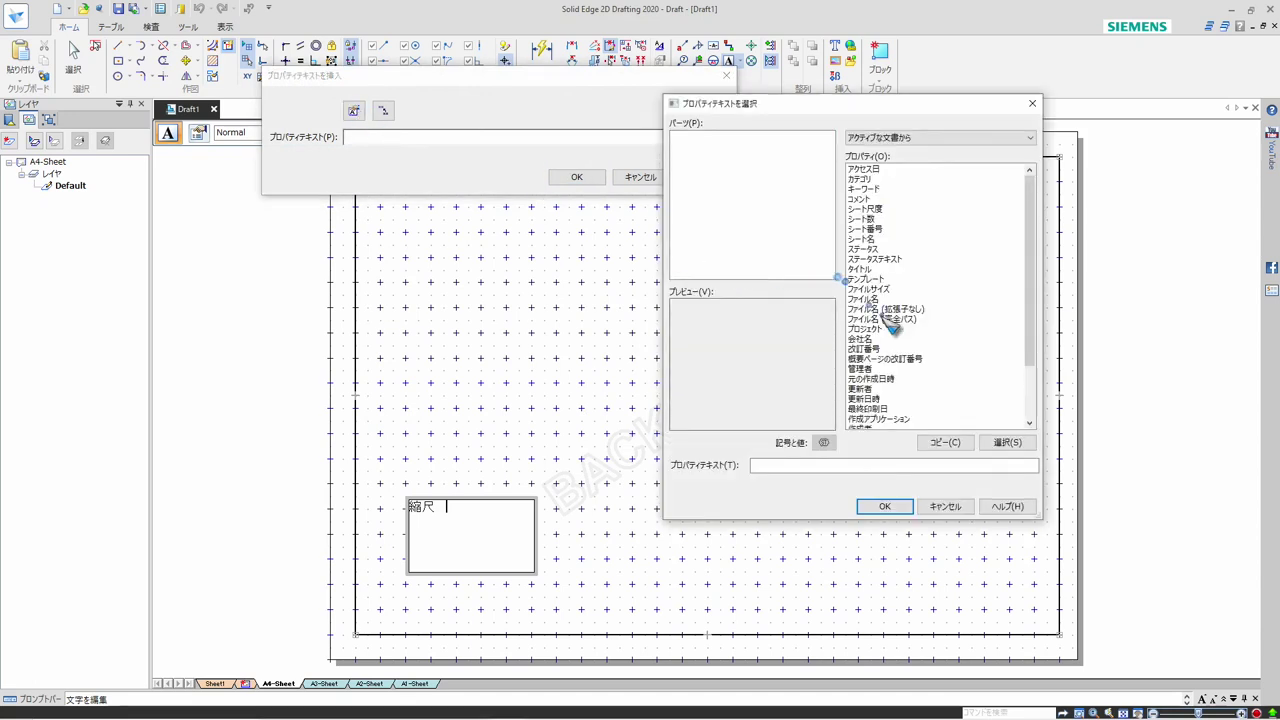
pyautogui.click(880, 210)
pyautogui.click(1006, 442)
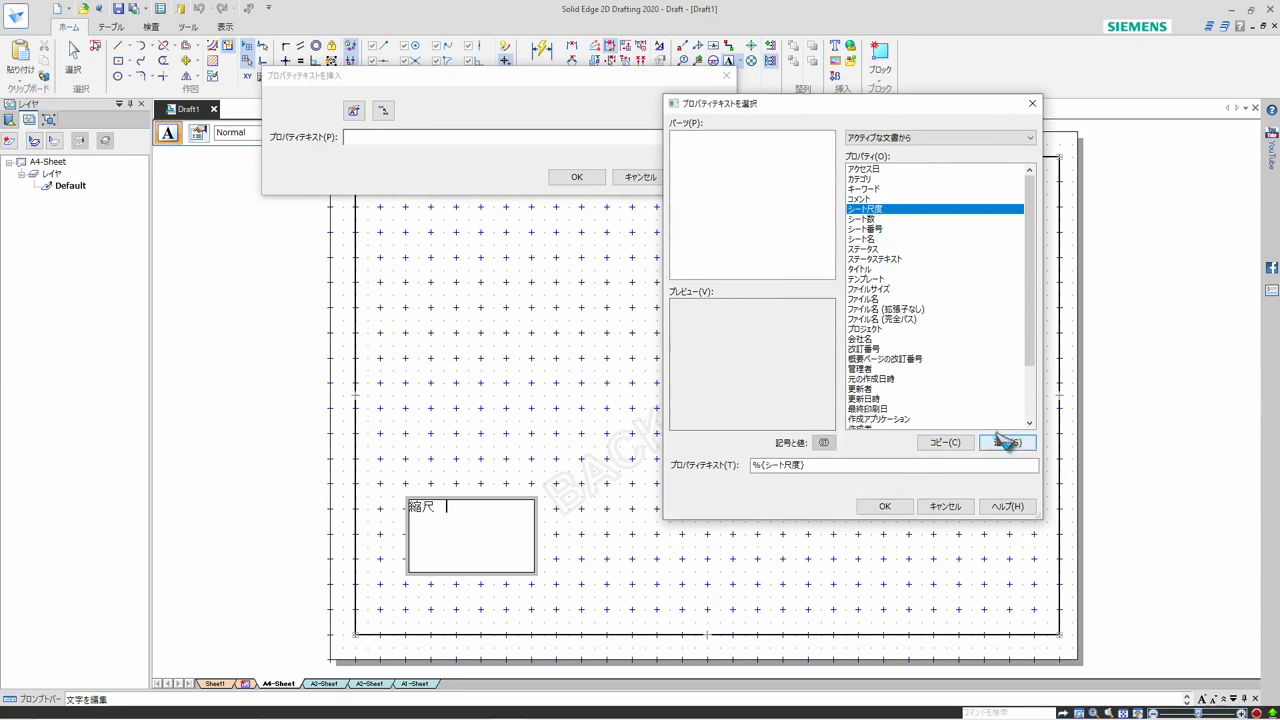
pyautogui.click(884, 506)
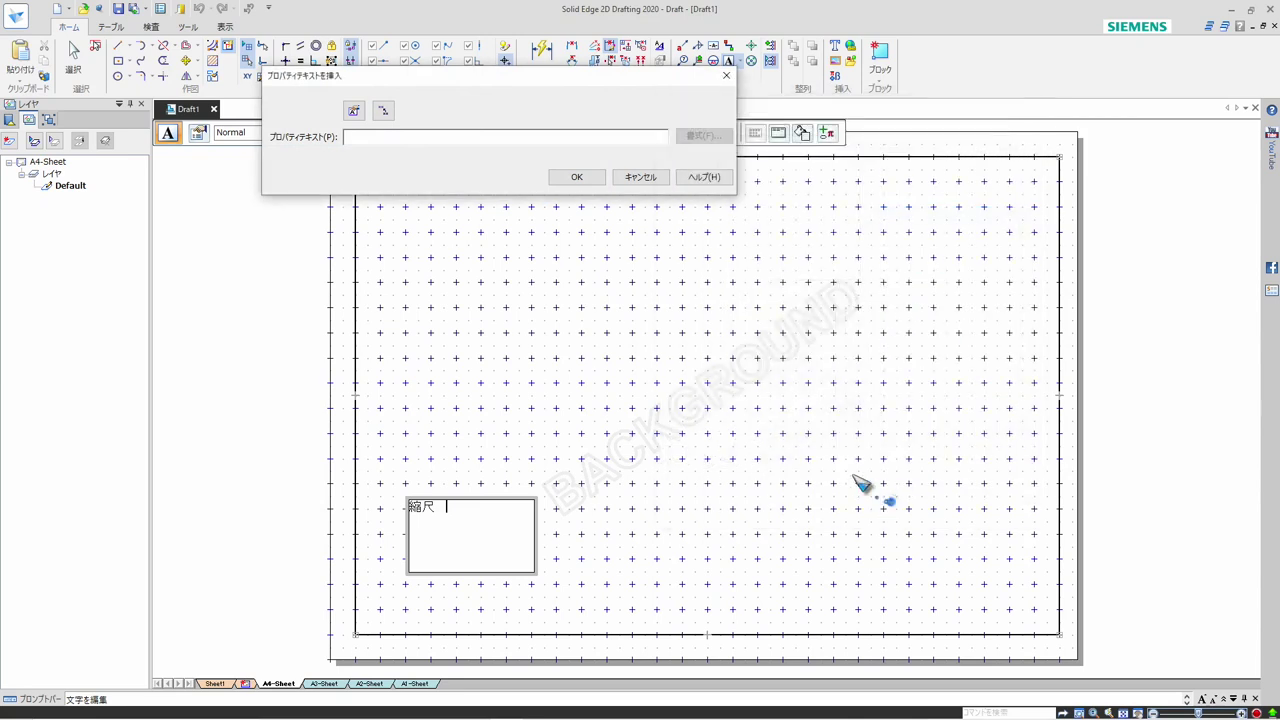
pyautogui.click(578, 178)
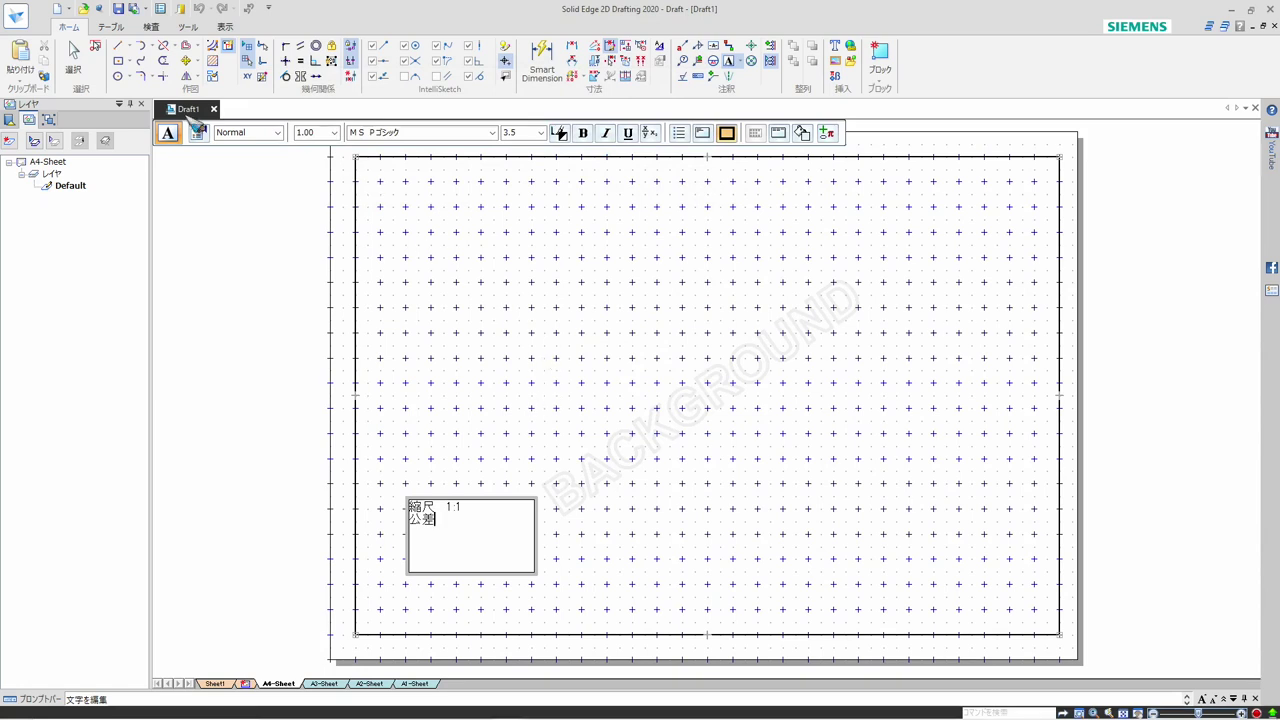
pyautogui.click(73, 55)
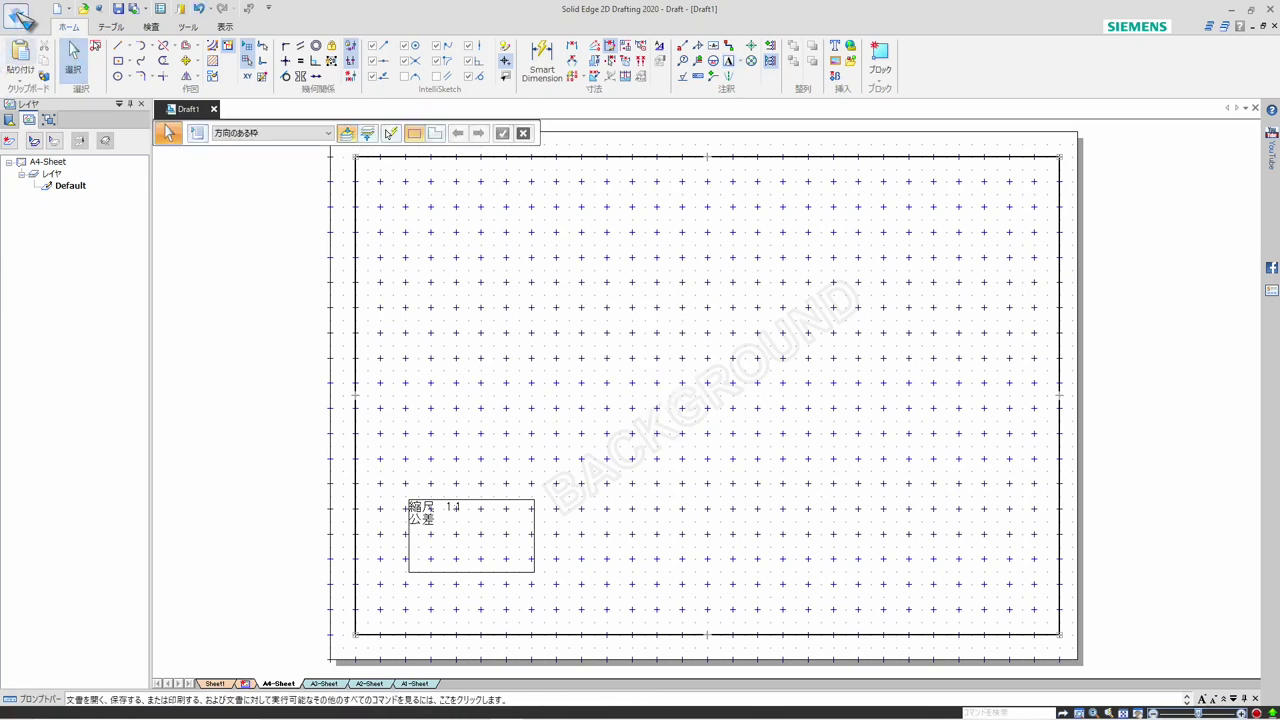
# Open the file properties of the draft and set the project document number (文書番号) to 12345-6
pyautogui.click(20, 16)
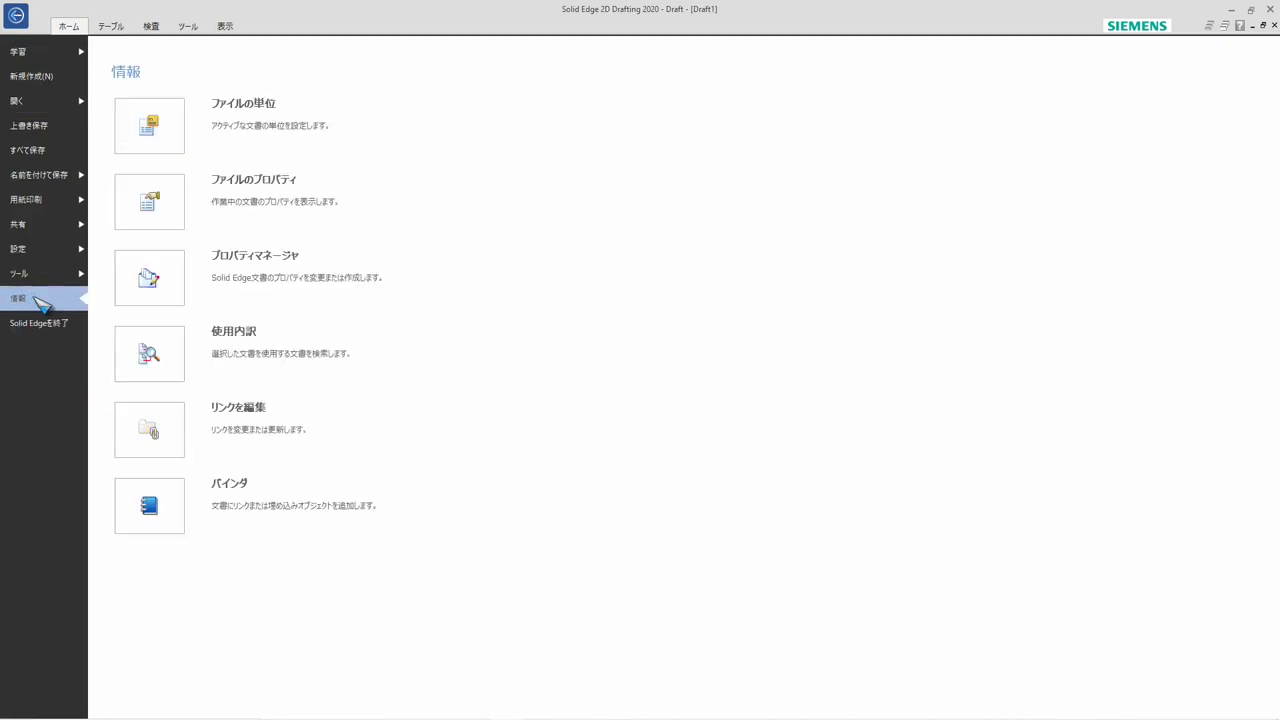
pyautogui.click(200, 205)
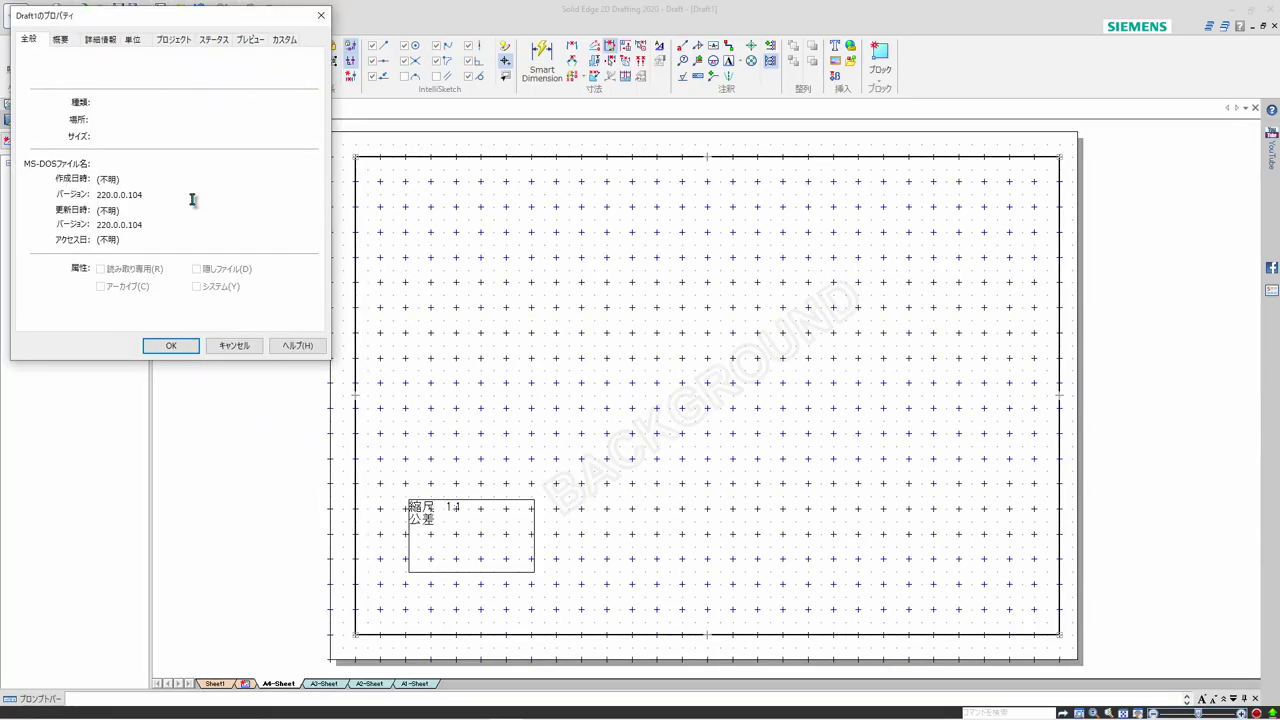
pyautogui.click(173, 40)
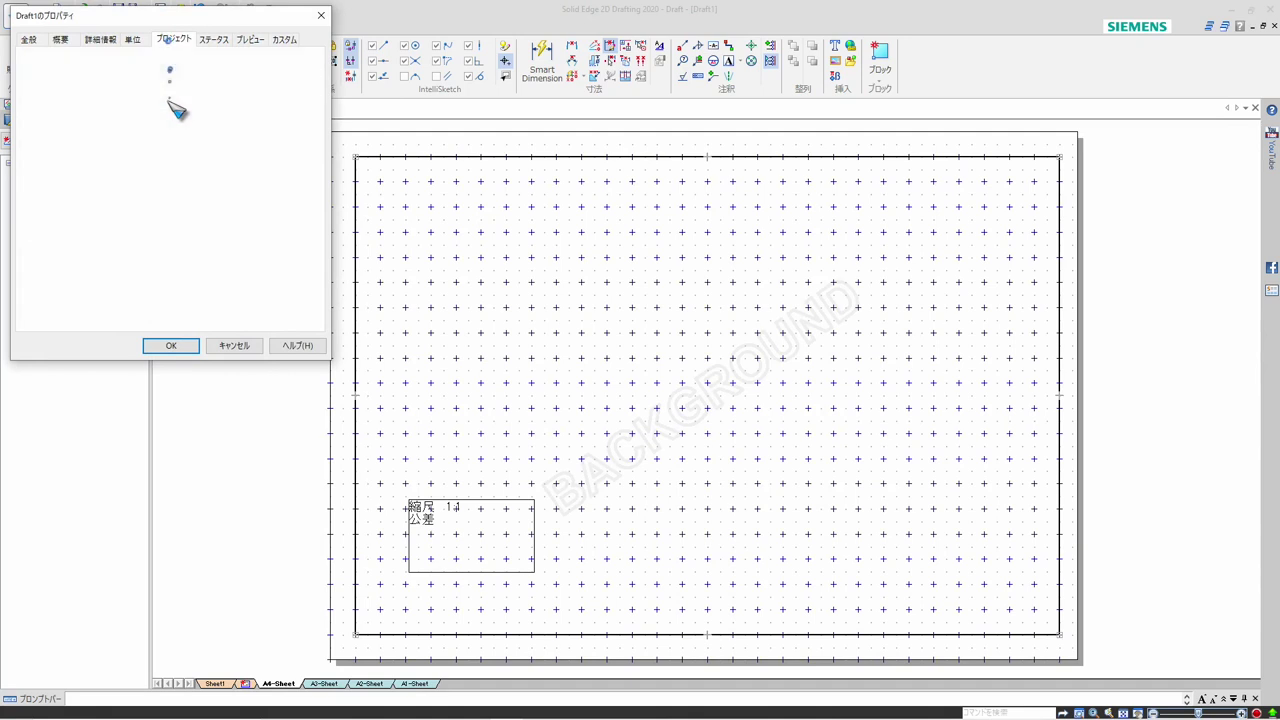
pyautogui.click(137, 62)
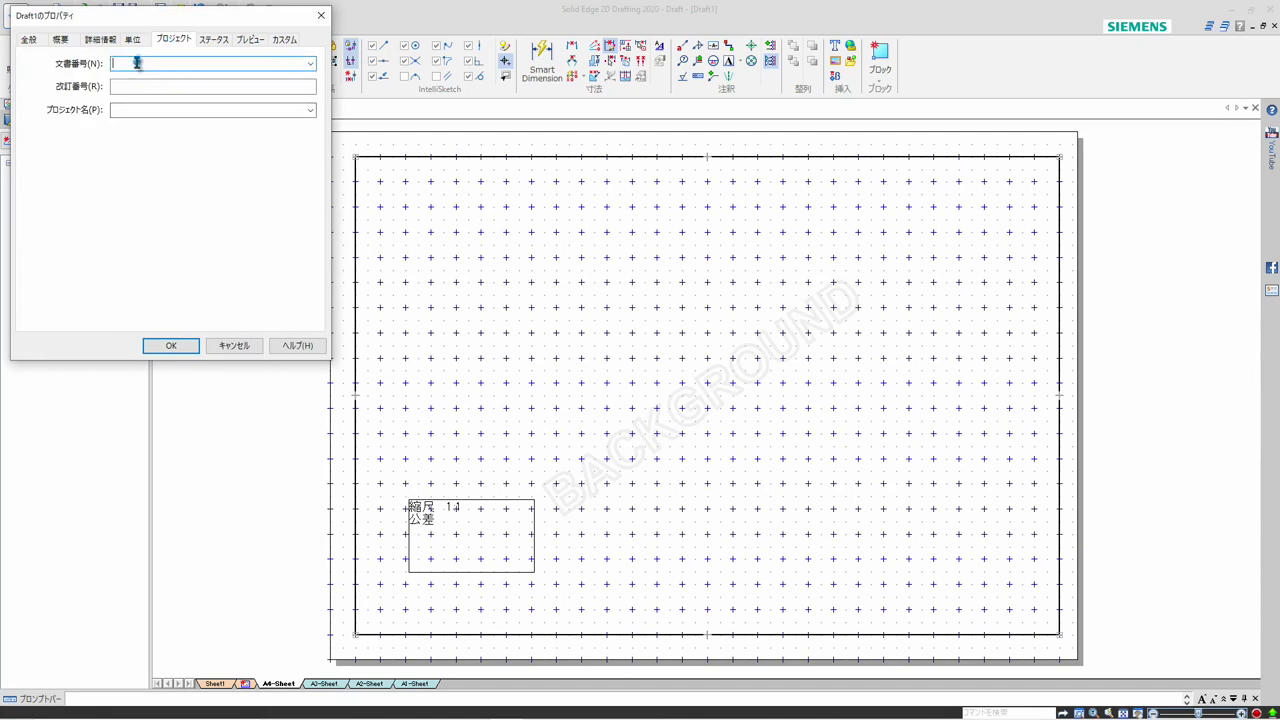
pyautogui.write('1234')
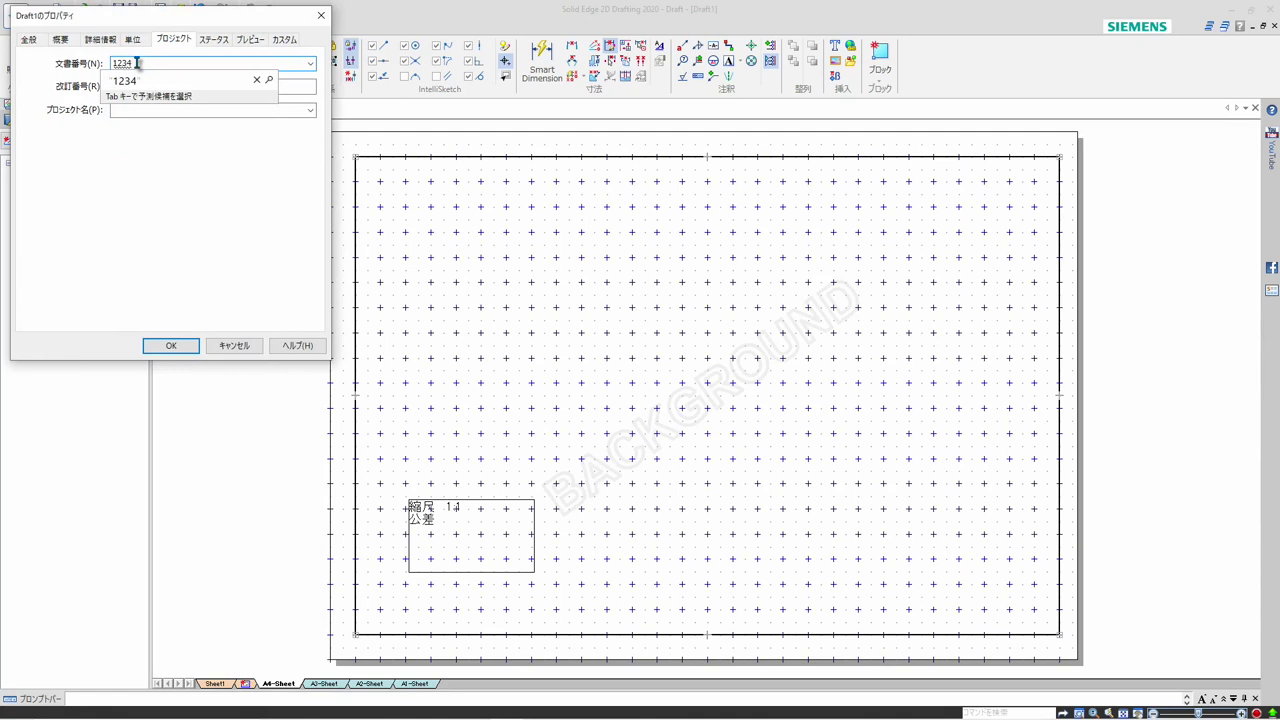
pyautogui.write('5-6')
pyautogui.press('Return')
# Set the revision number (改訂番号) to A and the project name (プロジェクト名) to 鳥の巣箱
pyautogui.click(154, 84)
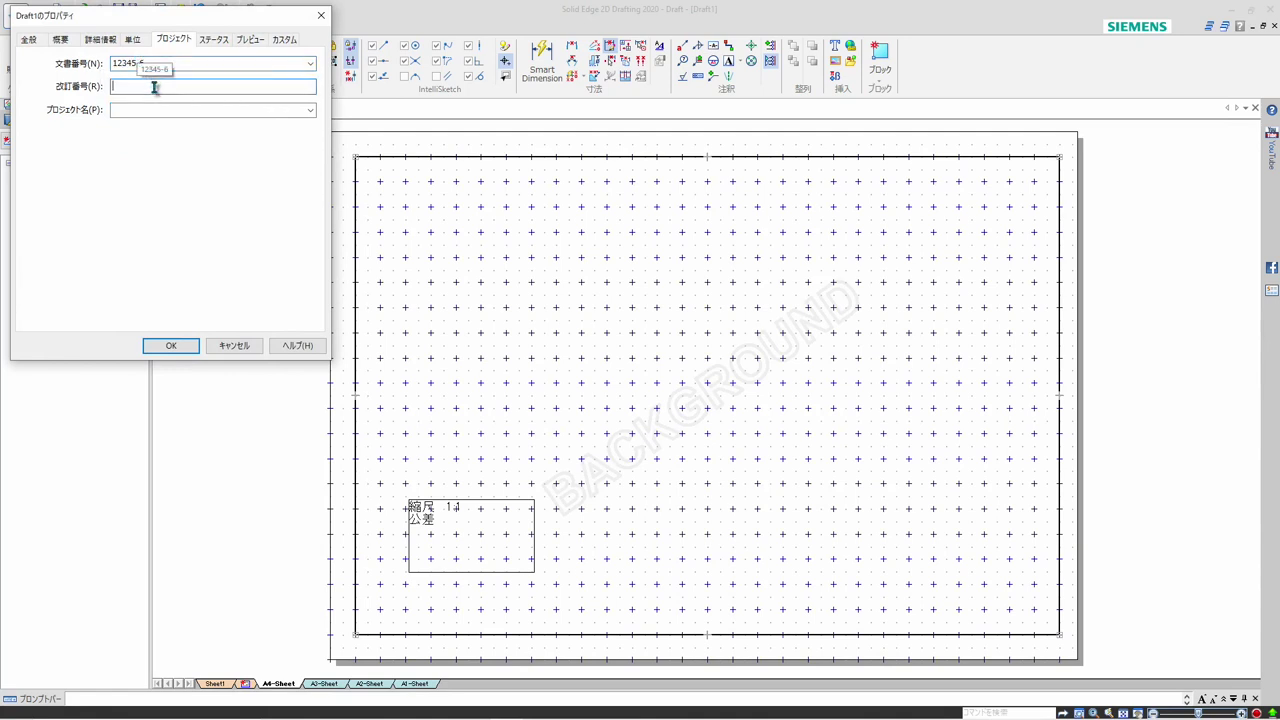
pyautogui.write('A')
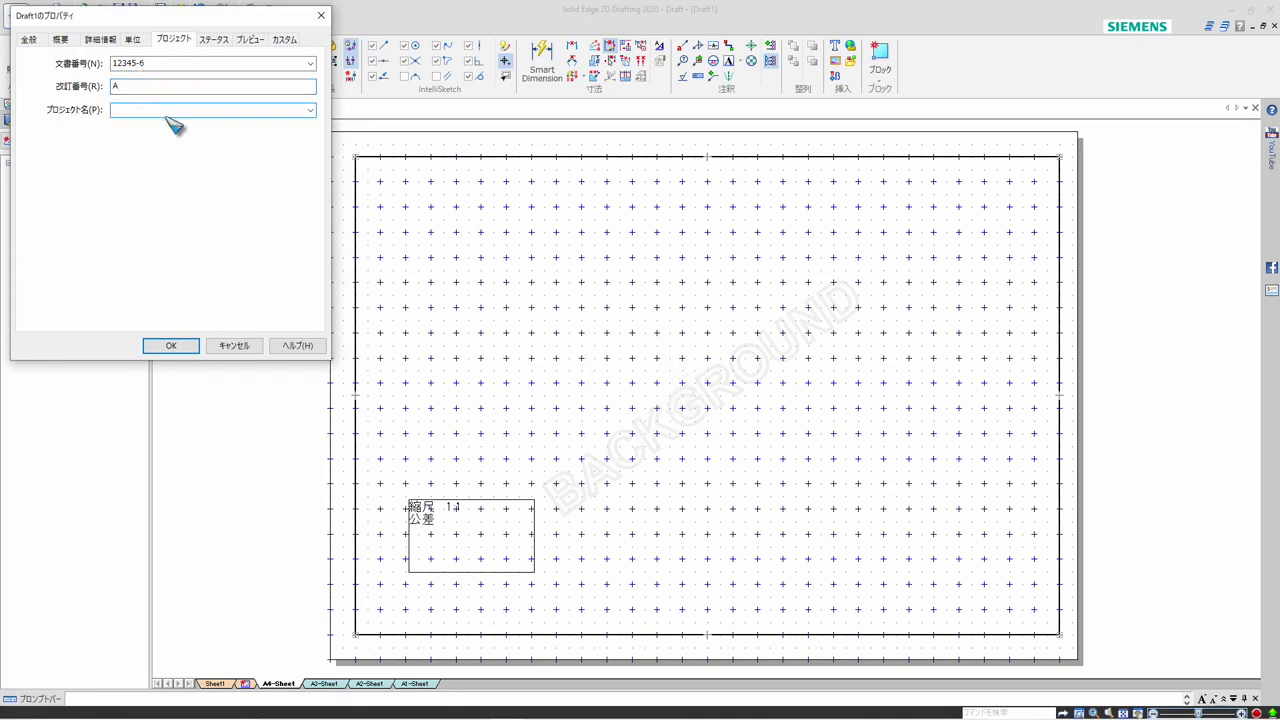
pyautogui.press('Zenkaku_Hankaku')
pyautogui.write('鳥の巣箱')
pyautogui.press('Return')
pyautogui.doubleClick(215, 64)
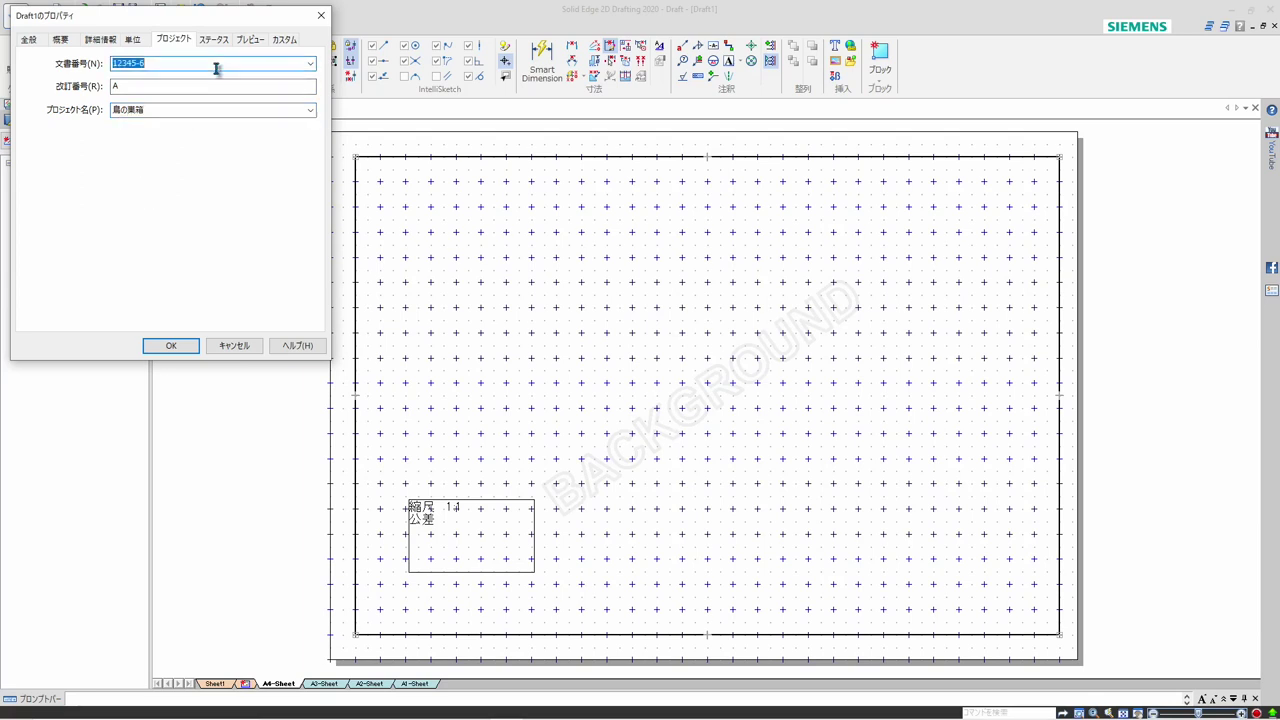
# Add a custom text property named 公差 with the value ±0.1 to the file properties
pyautogui.click(284, 44)
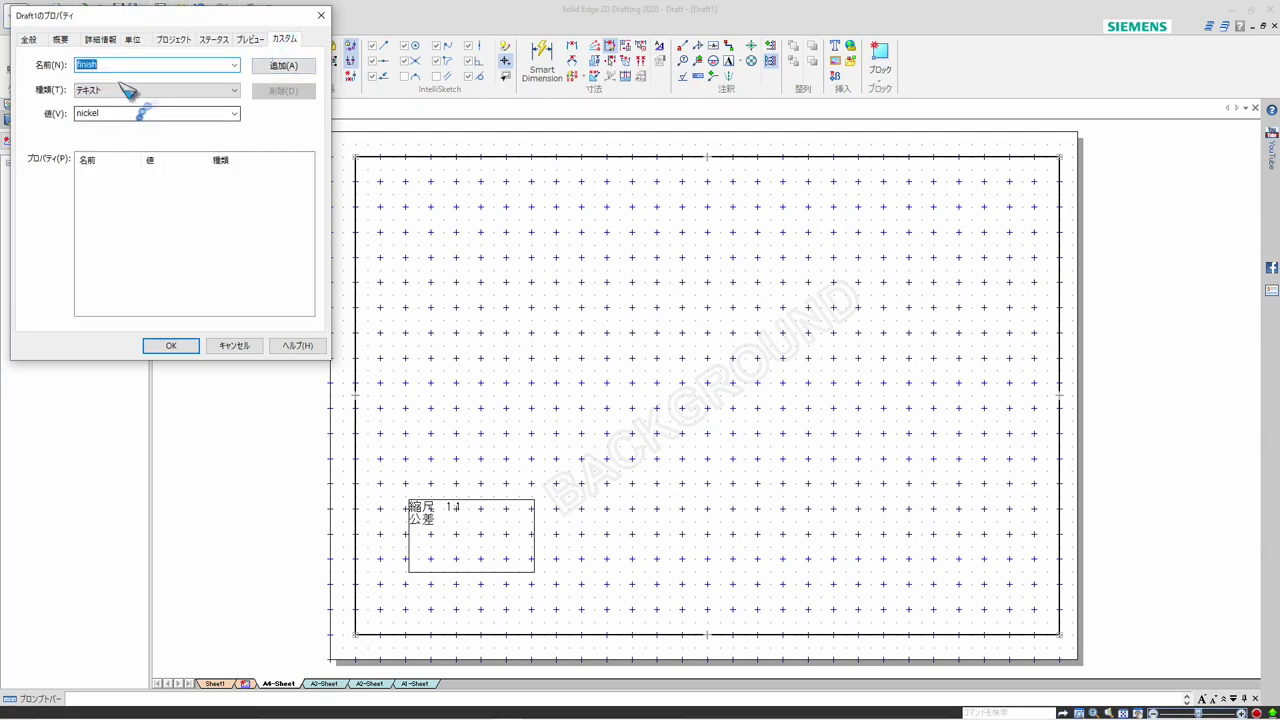
pyautogui.press('BackSpace')
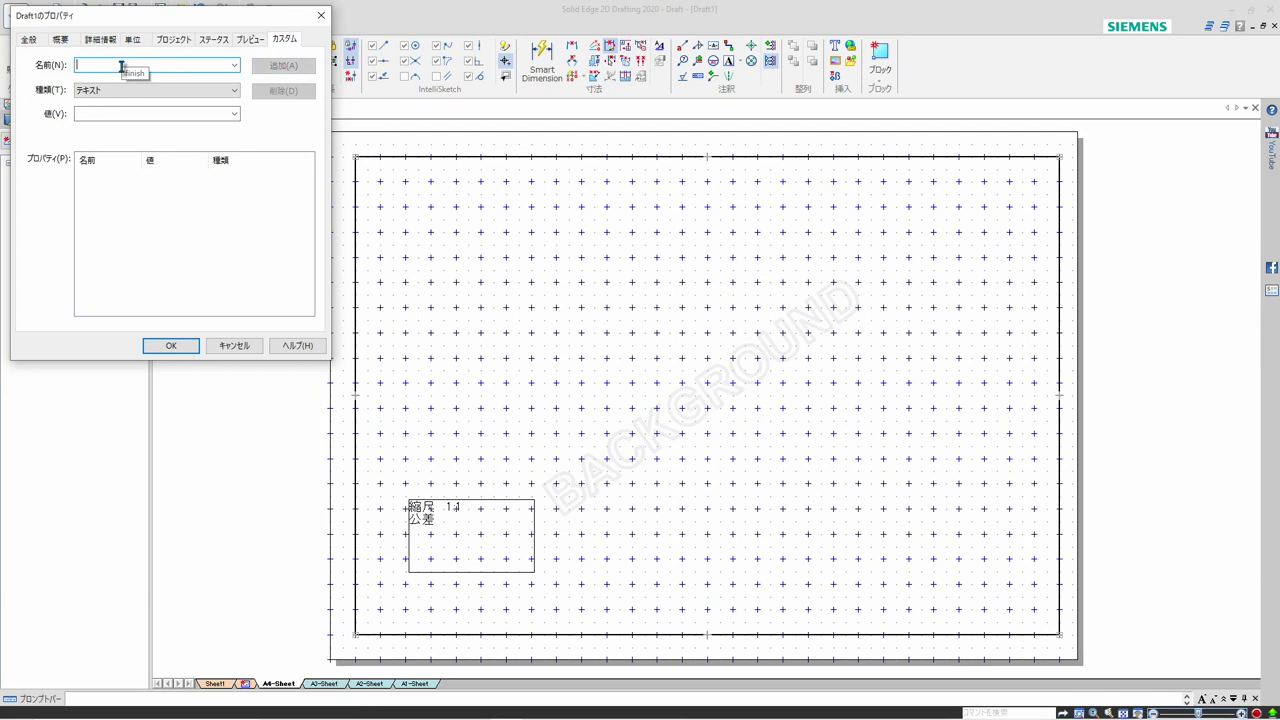
pyautogui.write('公差')
pyautogui.click(129, 114)
pyautogui.write('±')
pyautogui.press('Return')
pyautogui.write('0.1')
pyautogui.press('Return')
pyautogui.click(281, 66)
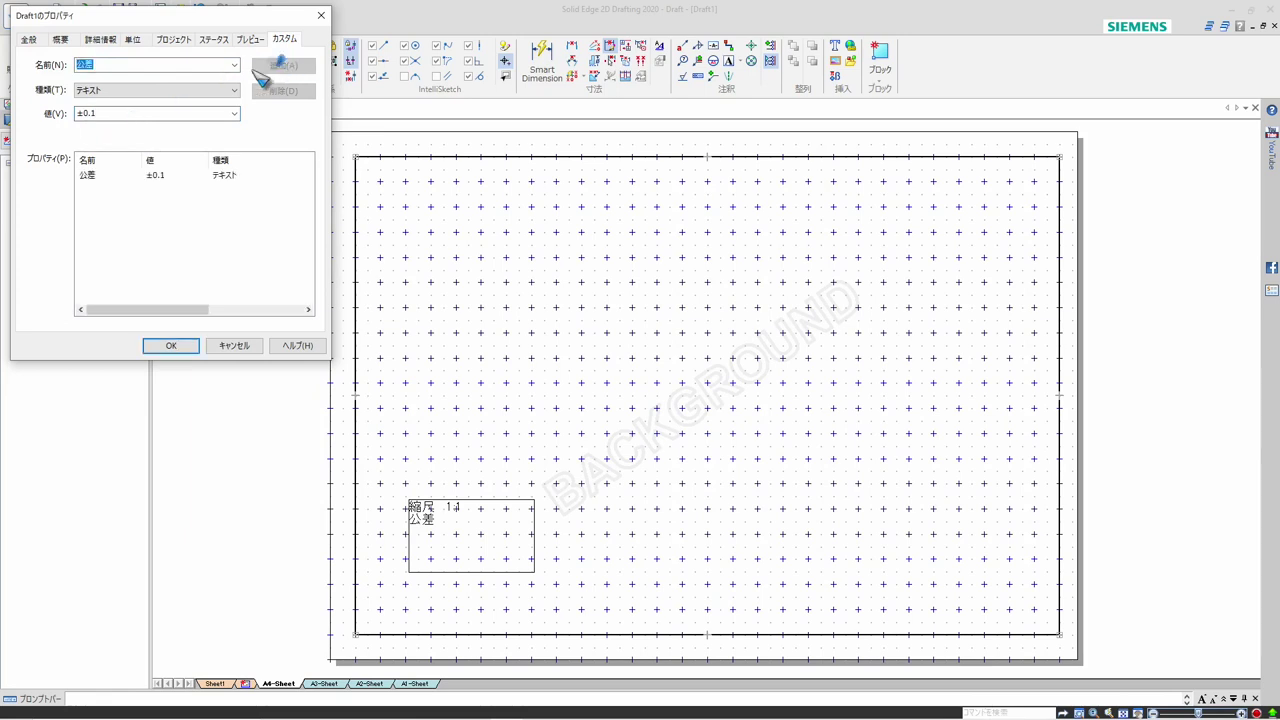
# Add a custom text property named 材質(2D) with the value 杉板 t=10
pyautogui.click(98, 64)
pyautogui.press('BackSpace')
pyautogui.write('材質')
pyautogui.press('Zenkaku_Hankaku')
pyautogui.write('(')
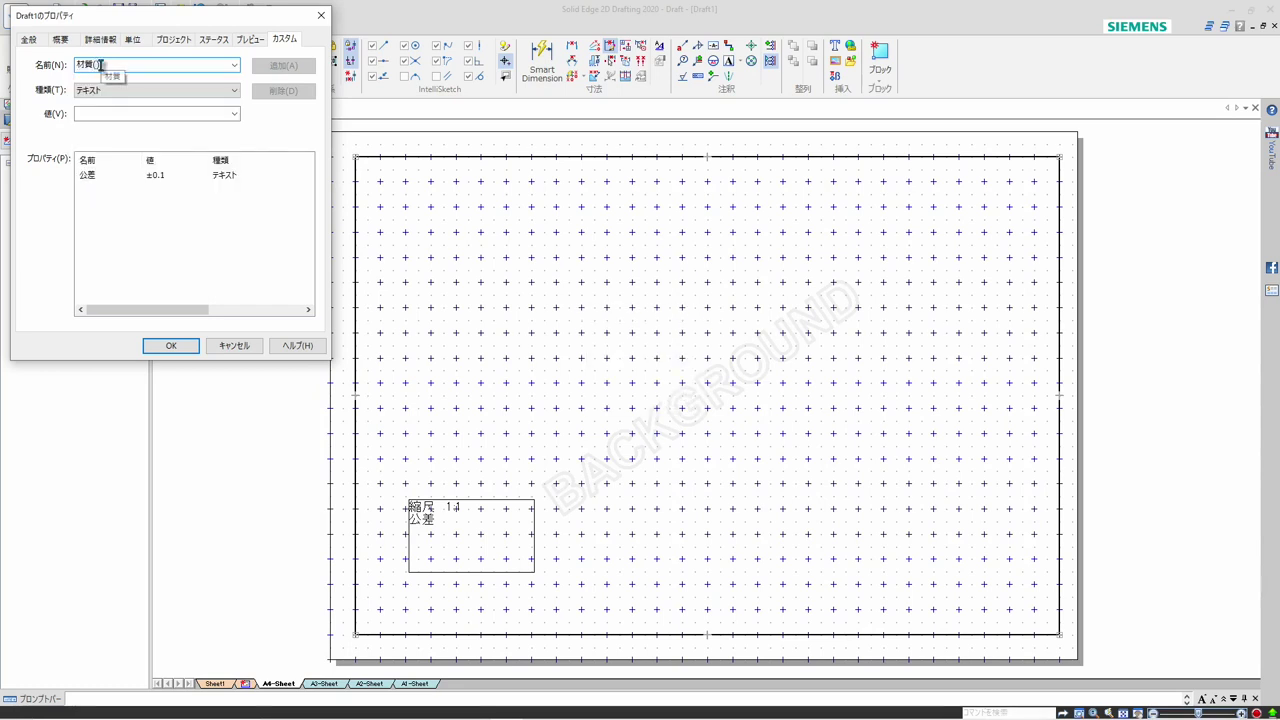
pyautogui.press('Zenkaku_Hankaku')
pyautogui.write('fu')
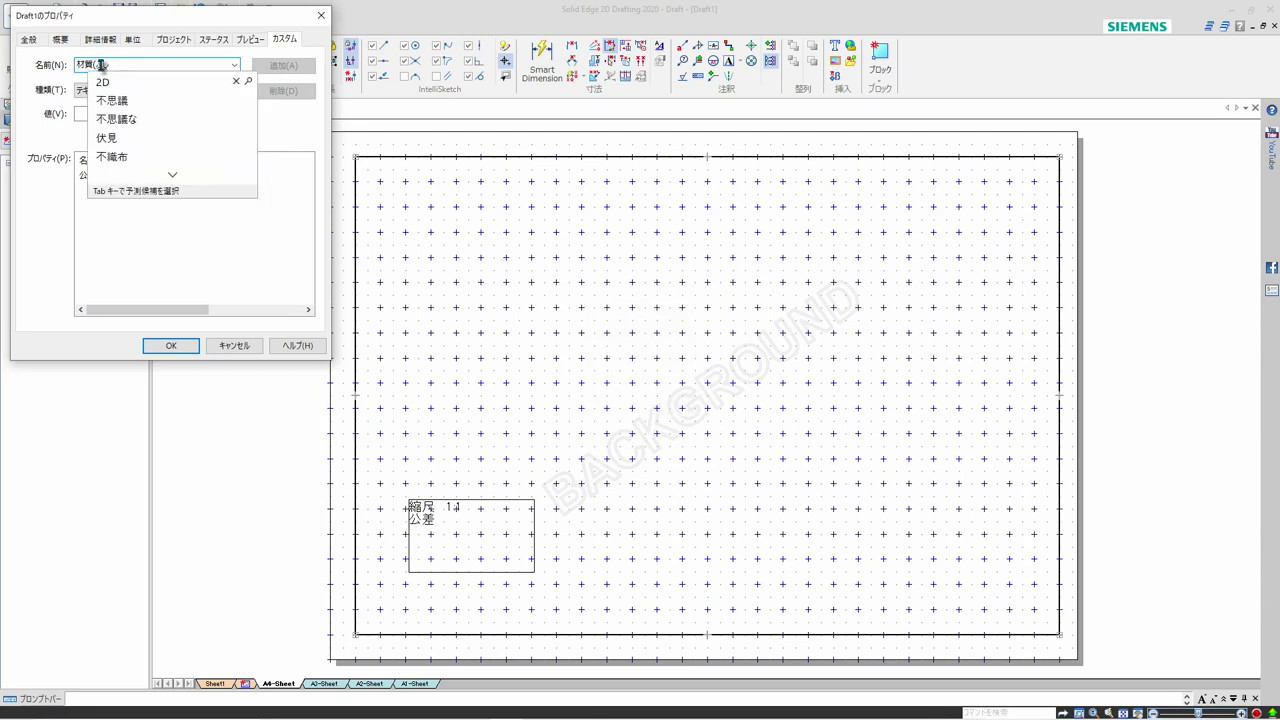
pyautogui.press('BackSpace')
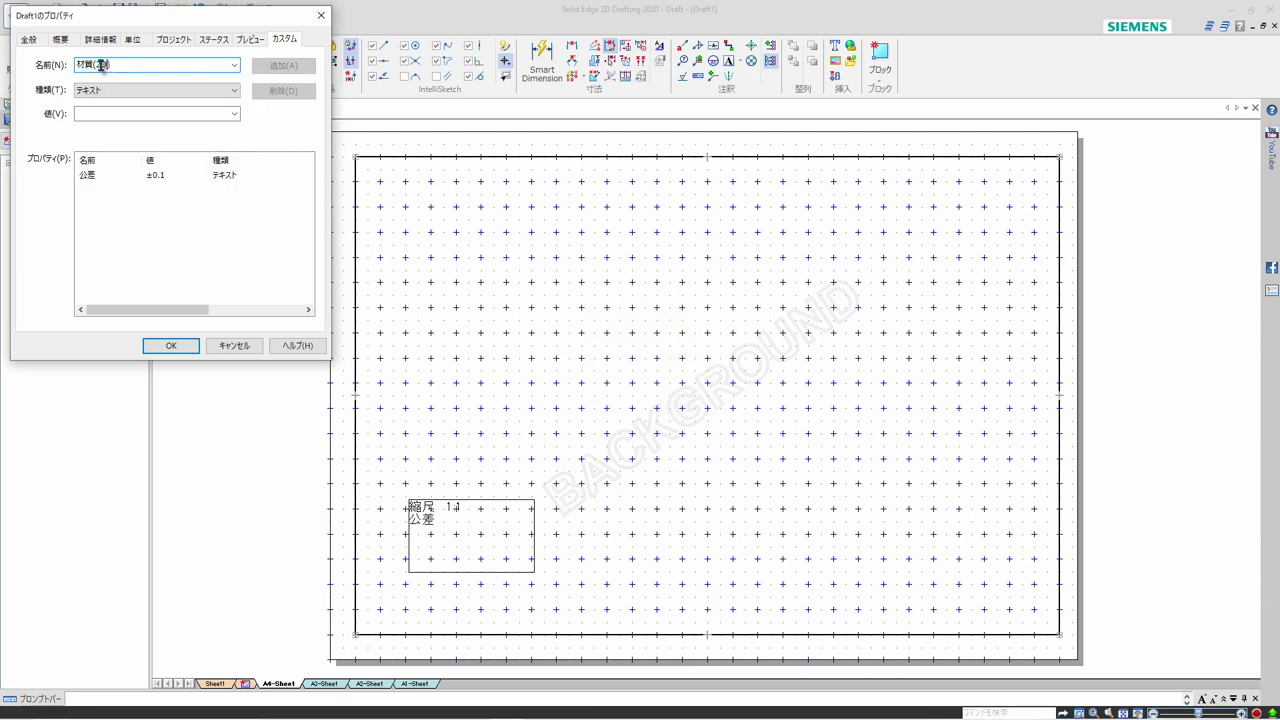
pyautogui.click(148, 117)
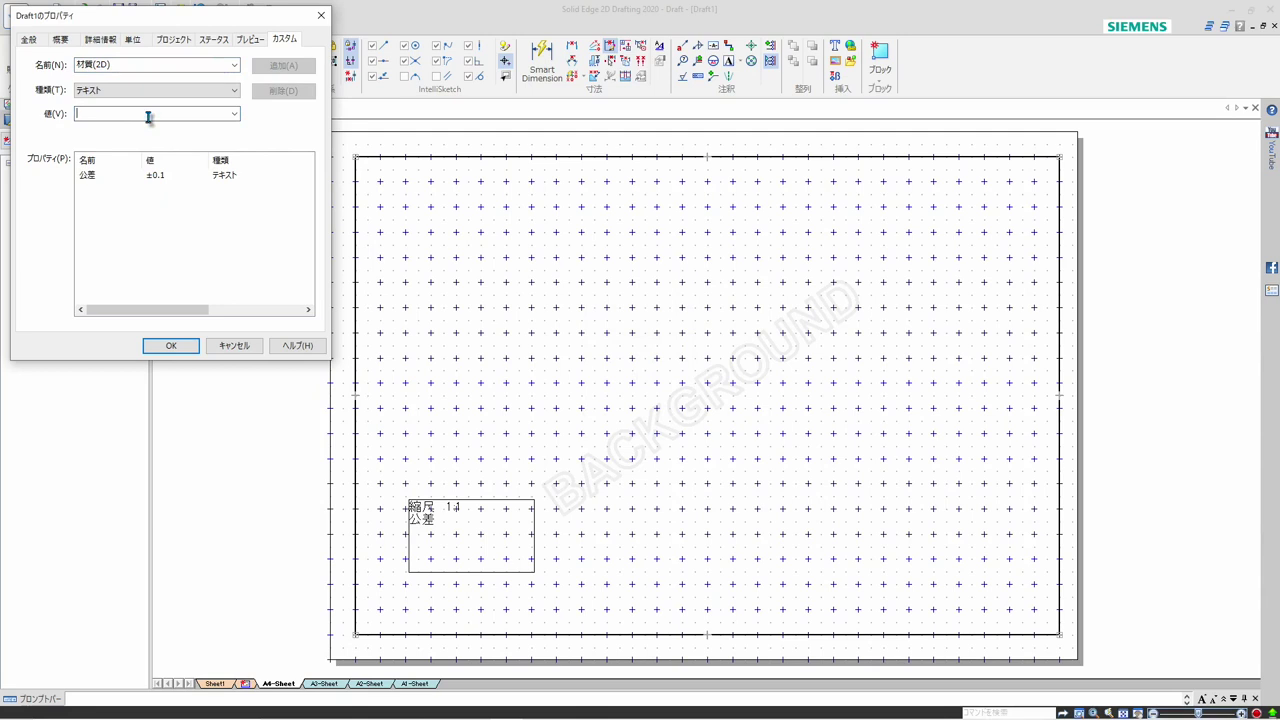
pyautogui.write('tekkou')
pyautogui.press('Return')
pyautogui.press('Return')
pyautogui.press('Zenkaku_Hankaku')
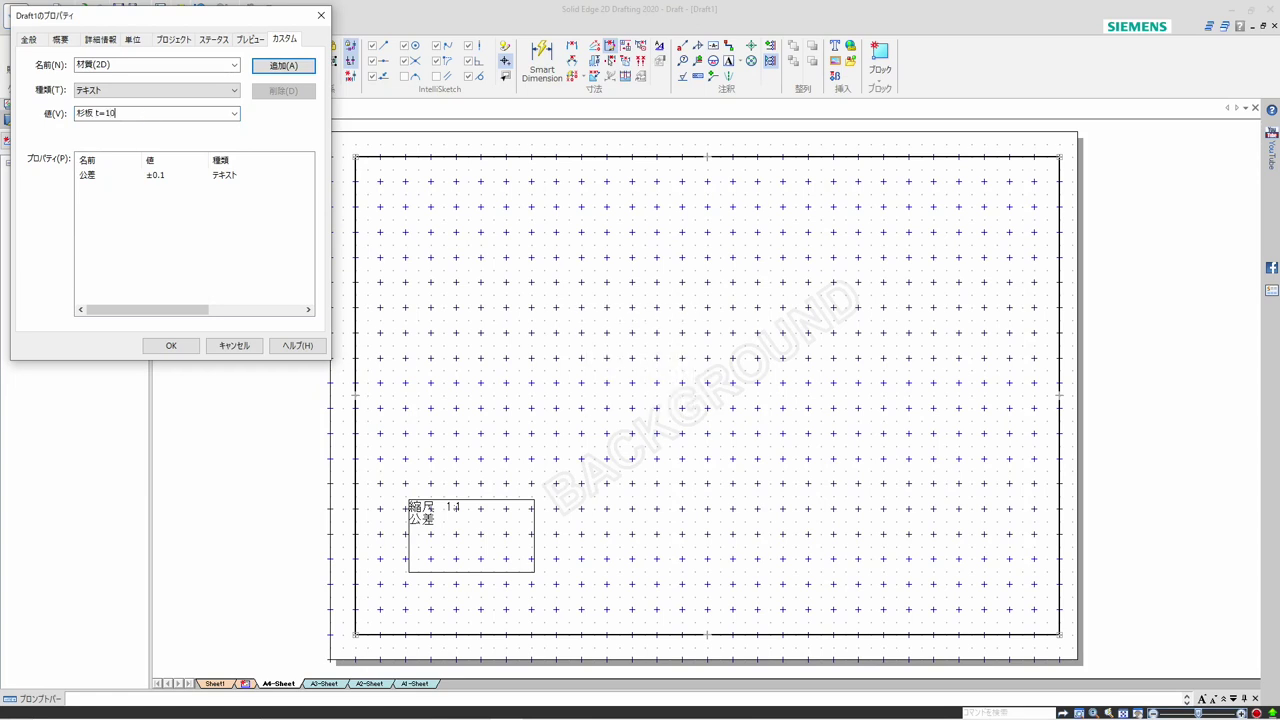
pyautogui.click(281, 65)
# Add a custom text property named 仕上 with the value ラッカー塗装(白) and accept the file properties
pyautogui.click(126, 64)
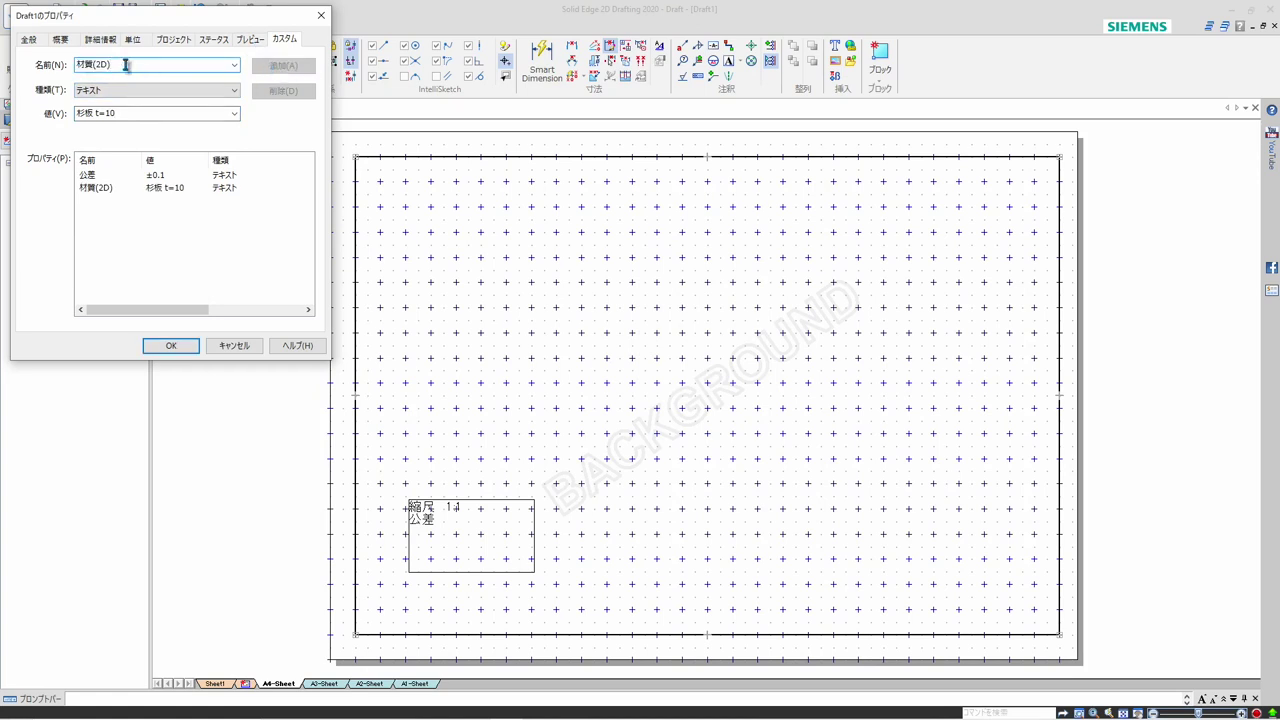
pyautogui.write('仕上')
pyautogui.click(126, 113)
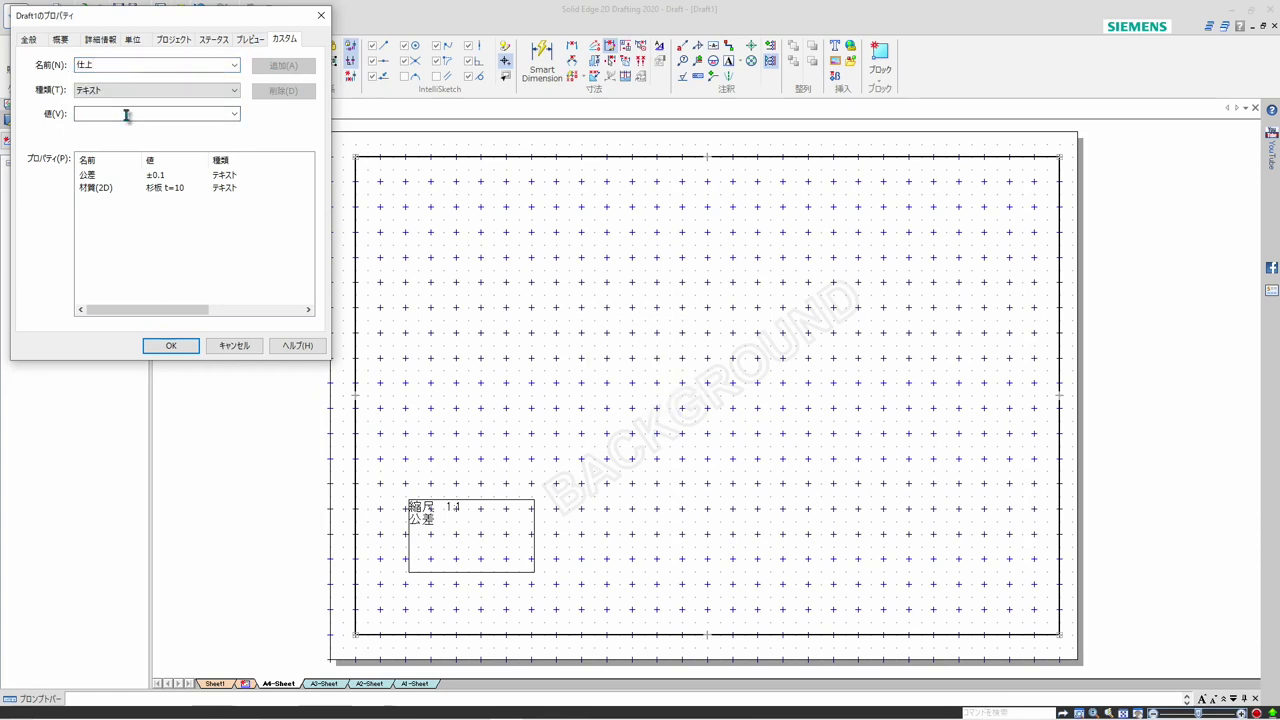
pyautogui.write('ラッカー')
pyautogui.press('Return')
pyautogui.write('塗装')
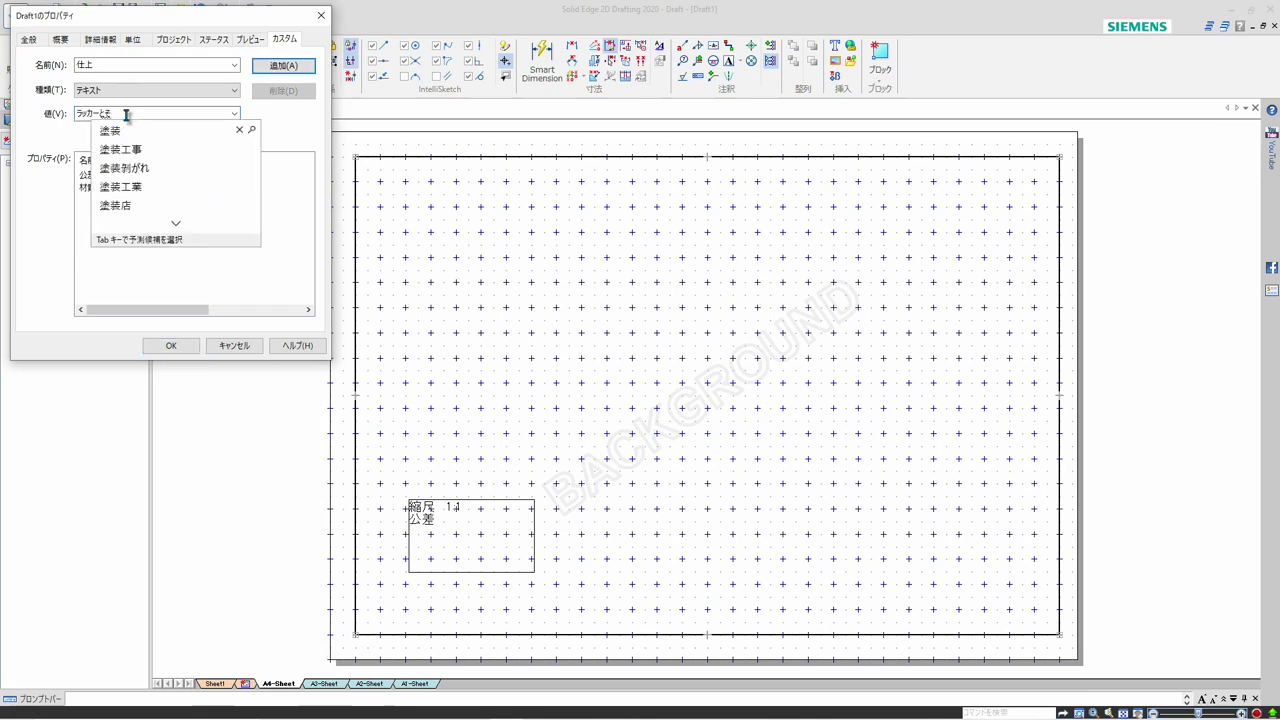
pyautogui.press('Return')
pyautogui.press('Zenkaku_Hankaku')
pyautogui.write('()')
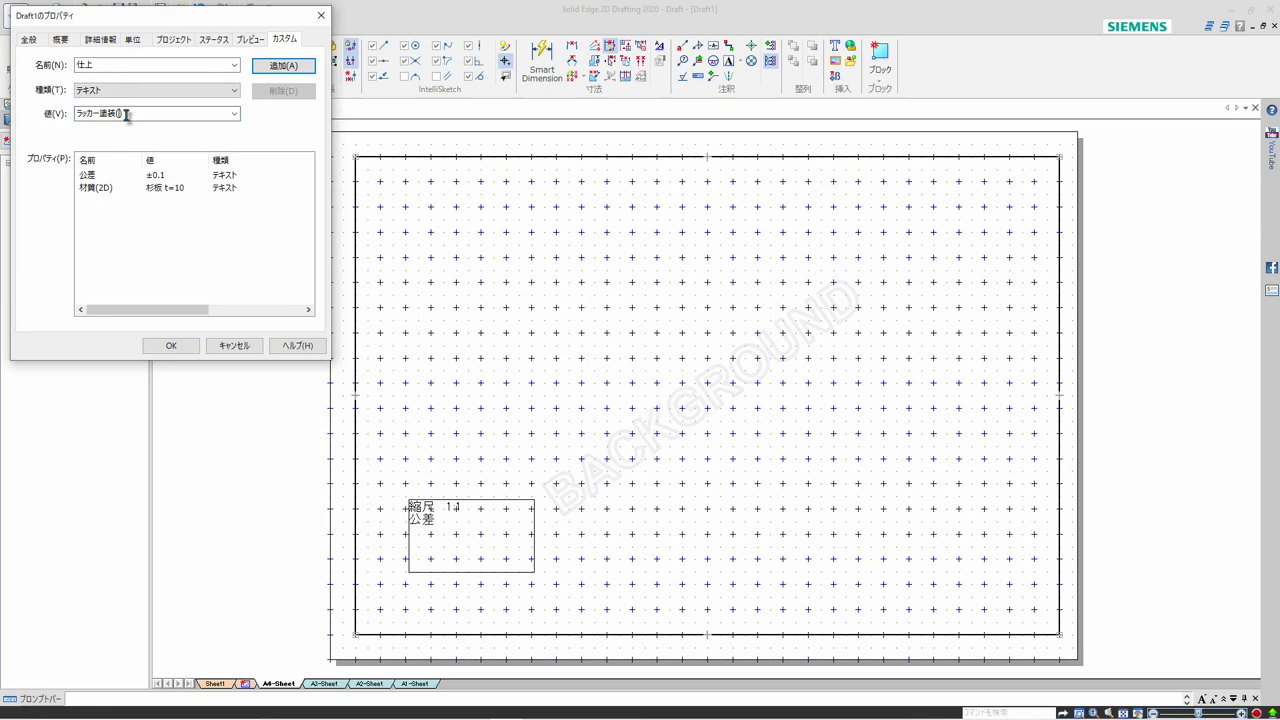
pyautogui.press('Left')
pyautogui.write('D')
pyautogui.press('BackSpace')
pyautogui.press('Zenkaku_Hankaku')
pyautogui.write('しろ')
pyautogui.press('space')
pyautogui.click(283, 66)
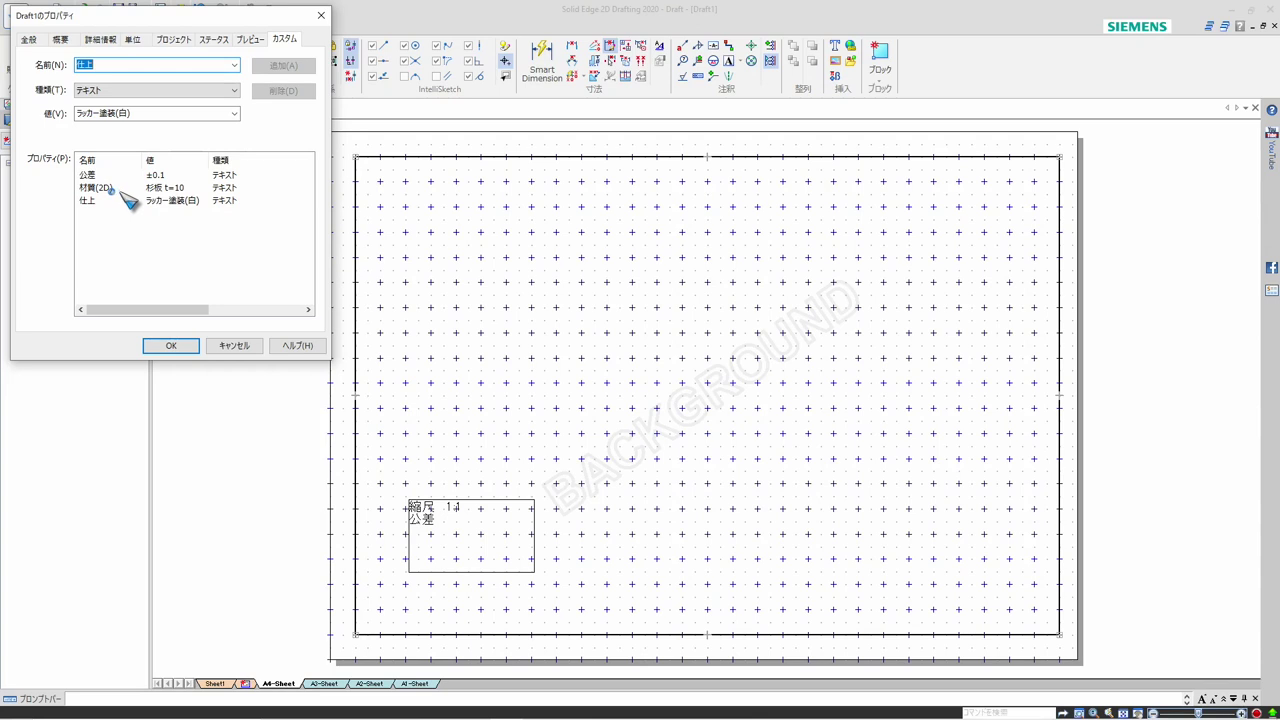
pyautogui.click(181, 345)
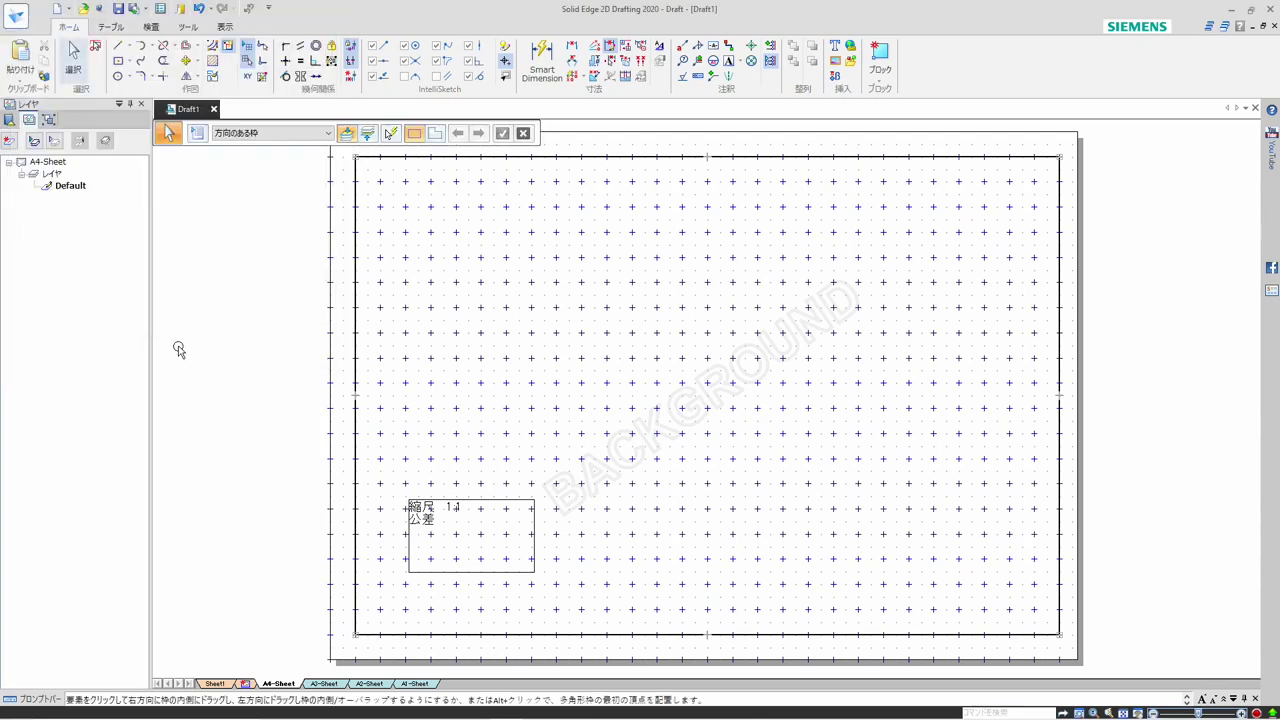
# Insert the 公差 custom property as linked property text after the 公差 label in the text box
pyautogui.doubleClick(448, 527)
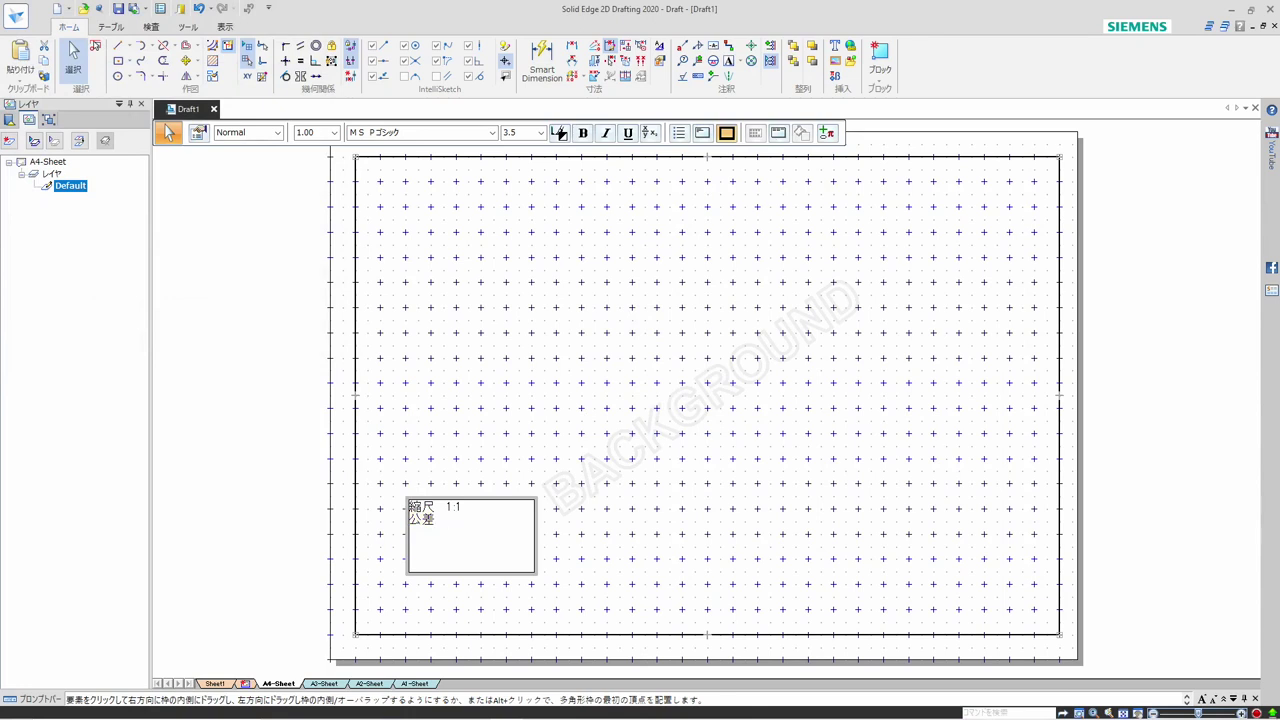
pyautogui.click(827, 134)
pyautogui.click(860, 195)
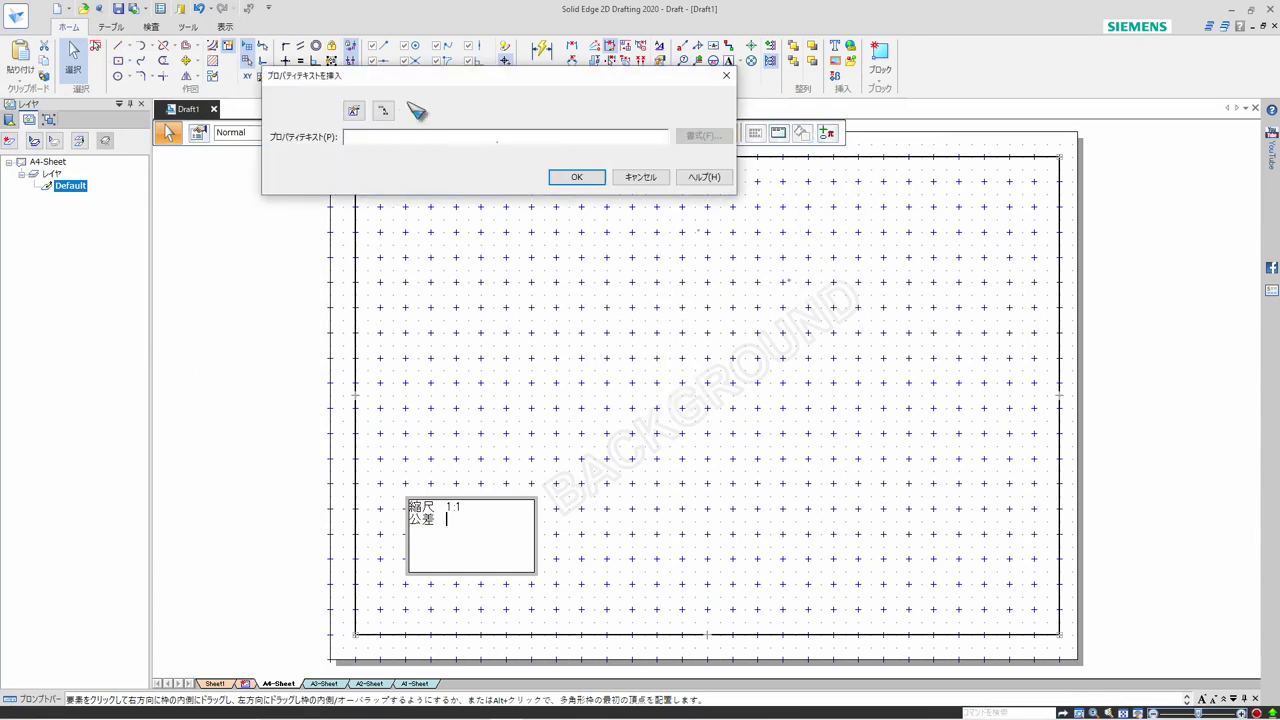
pyautogui.click(354, 111)
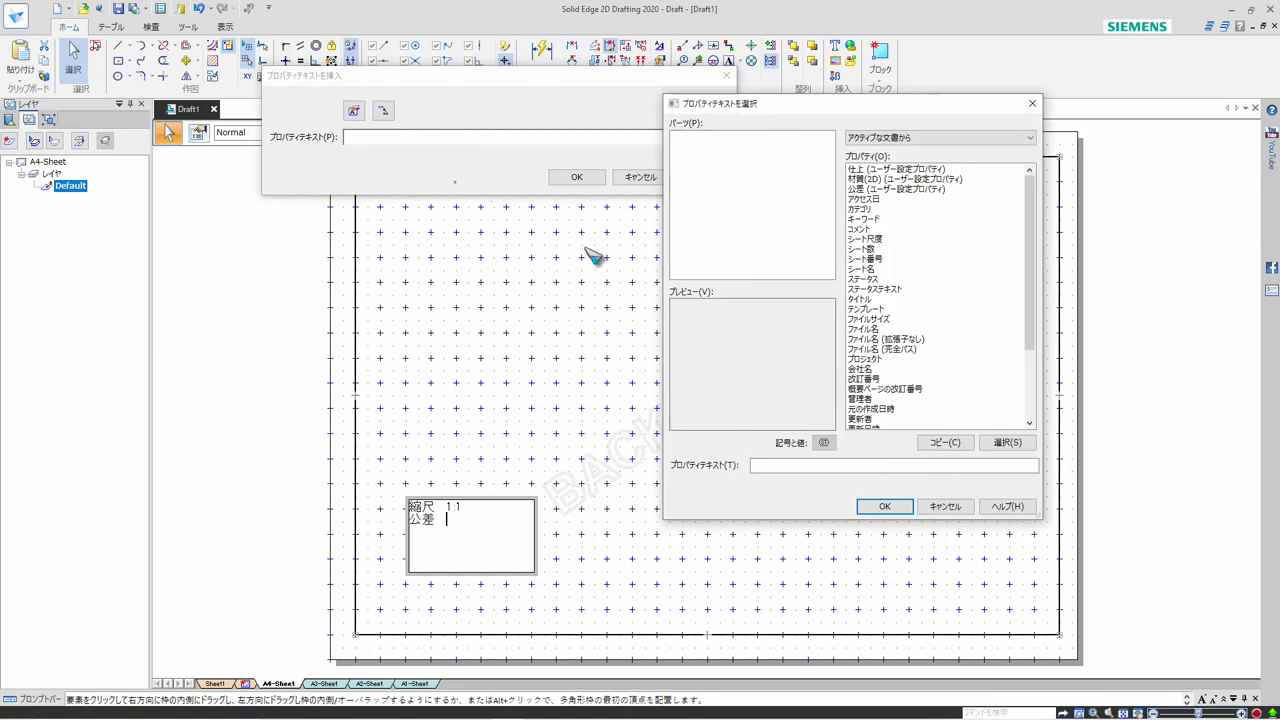
pyautogui.click(880, 189)
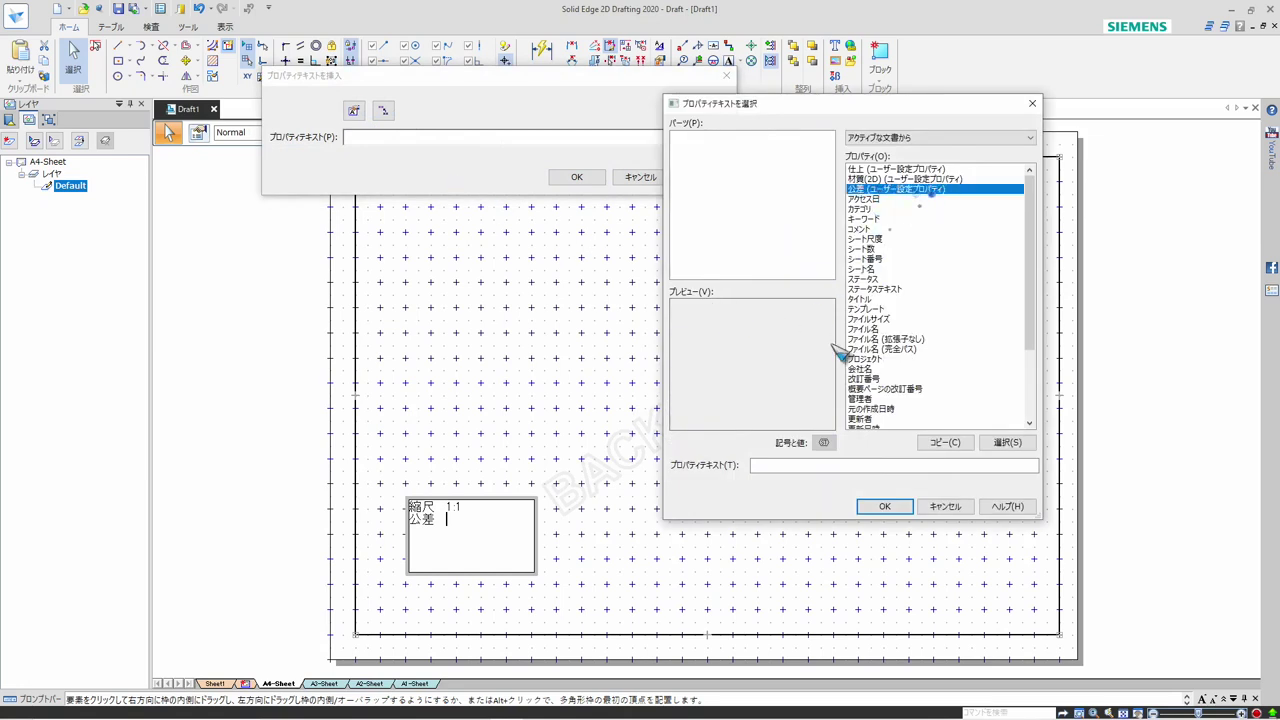
pyautogui.click(1006, 443)
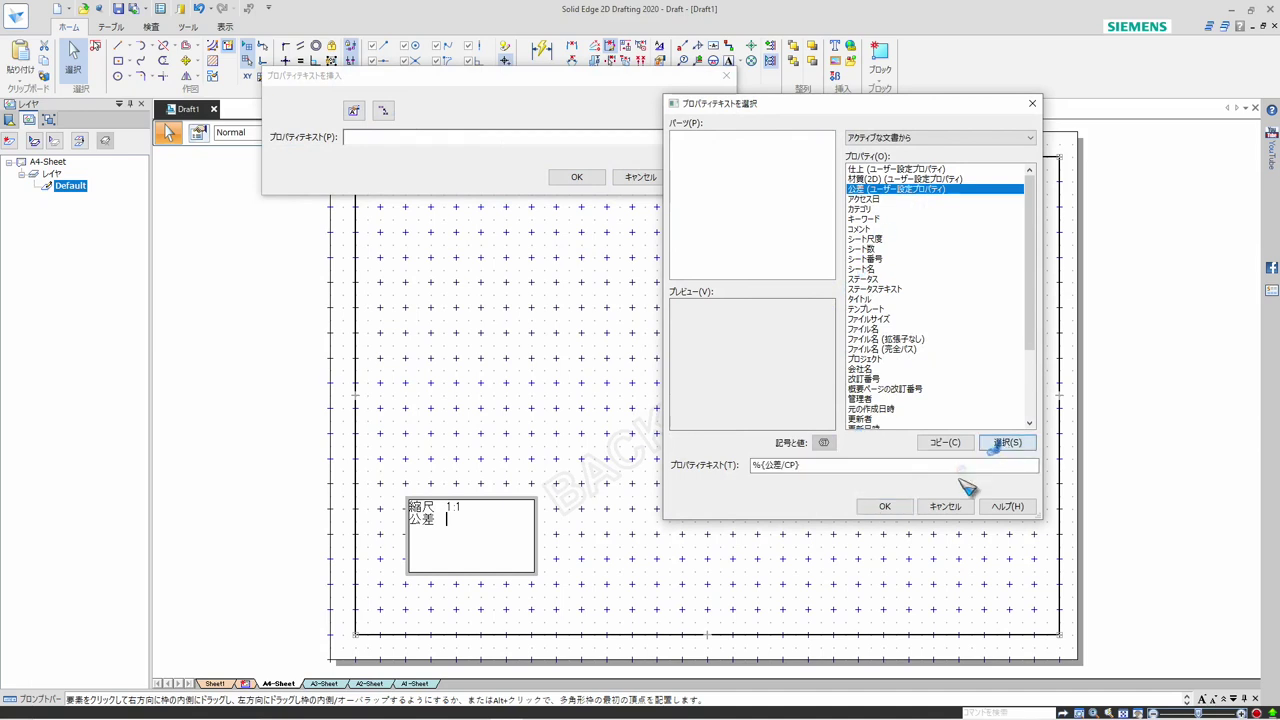
pyautogui.click(885, 506)
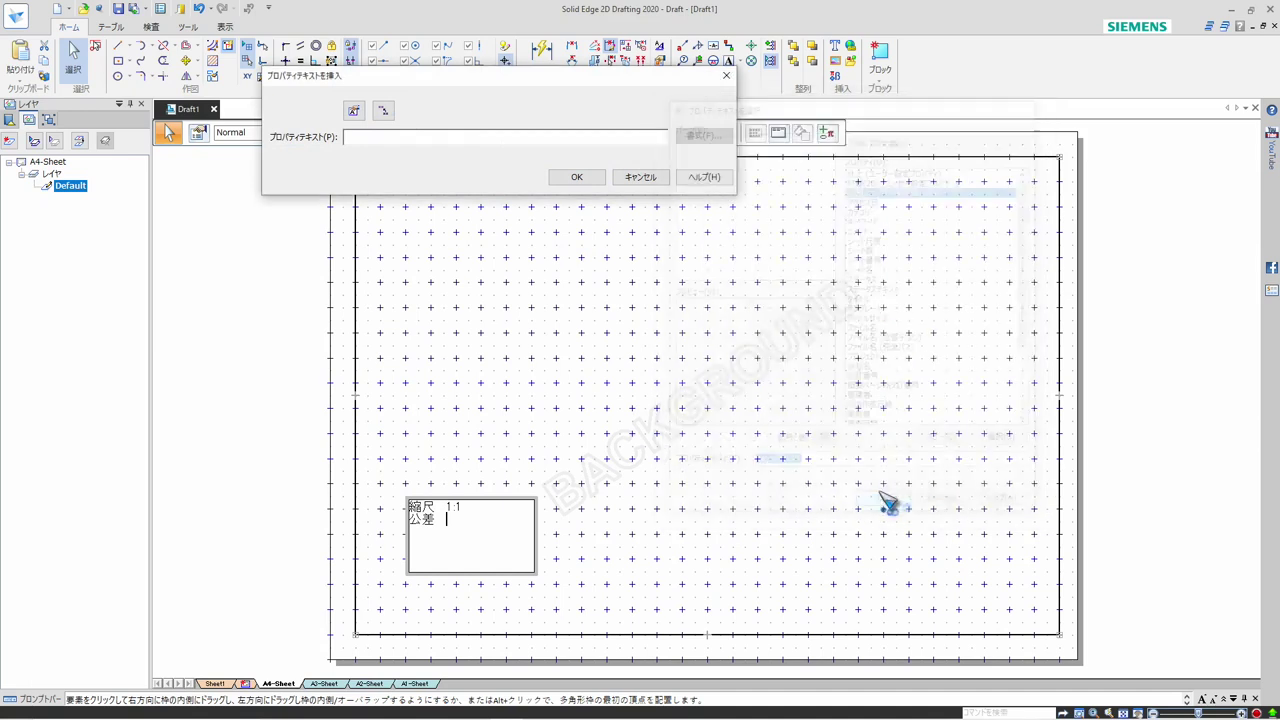
pyautogui.click(576, 176)
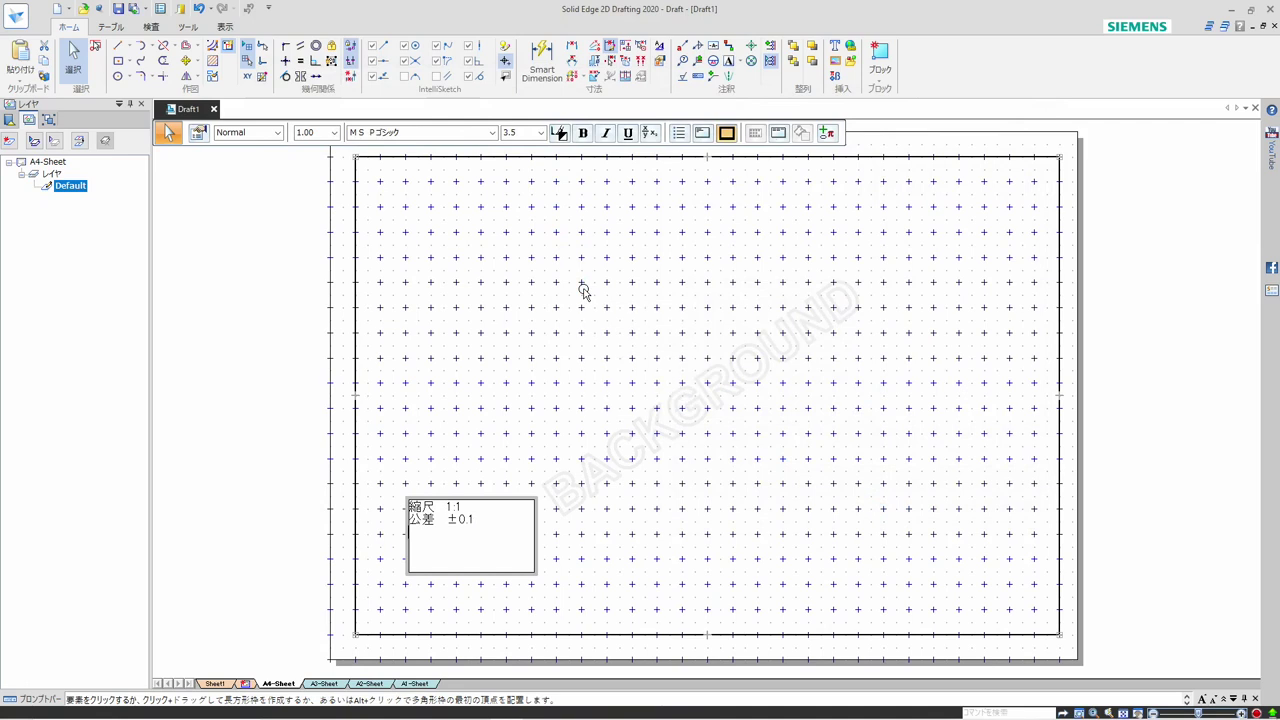
# Add a 材質 line to the text box and link it to the 材質(2D) custom property
pyautogui.write('さいしつ')
pyautogui.click(829, 131)
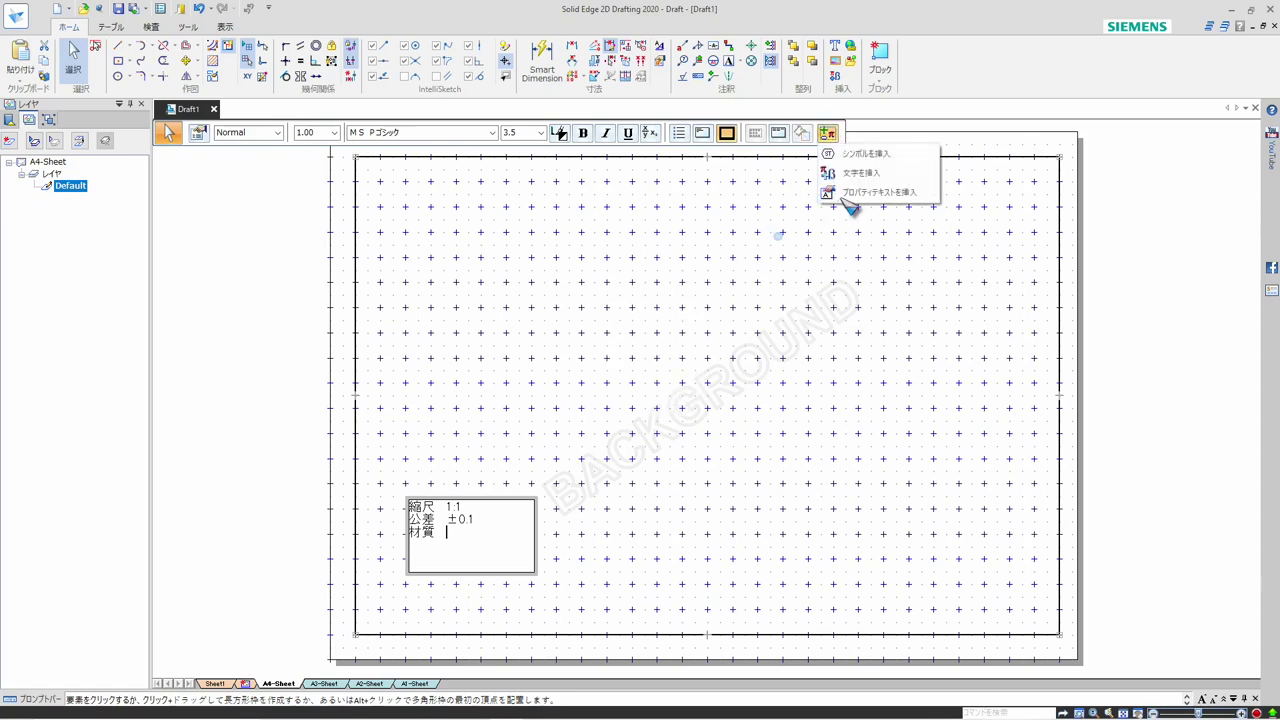
pyautogui.click(841, 193)
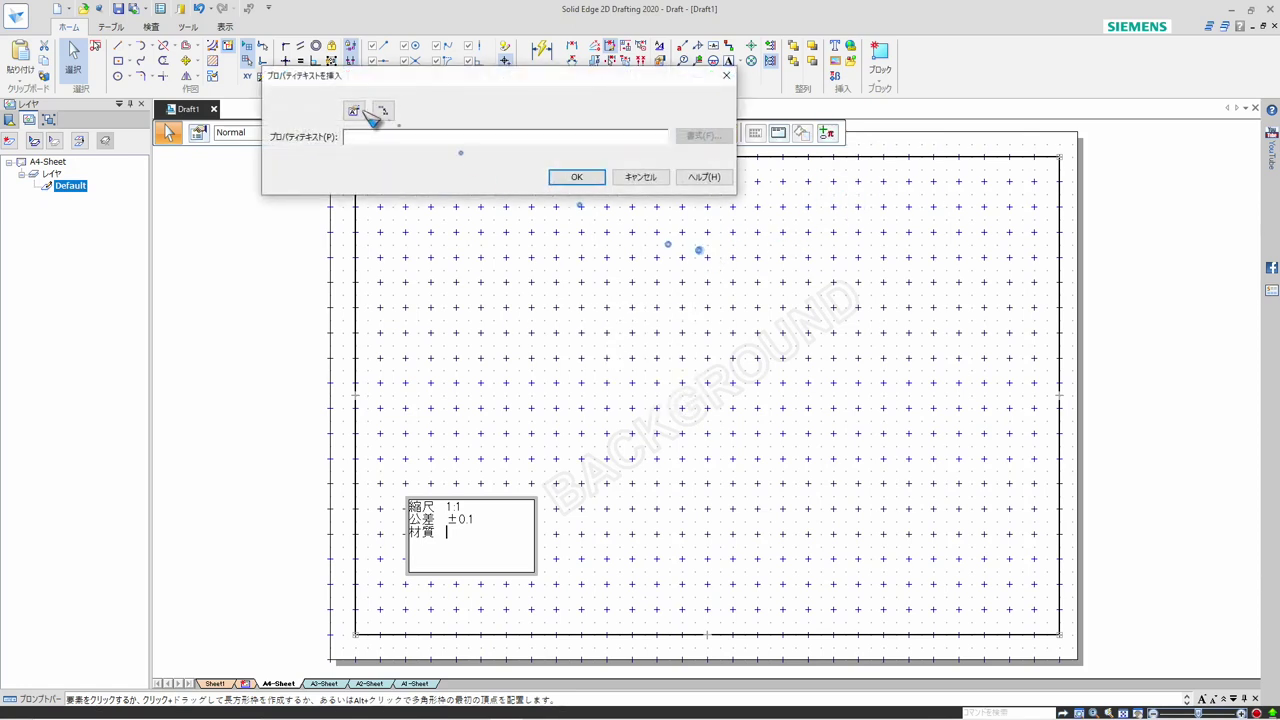
pyautogui.press('Return')
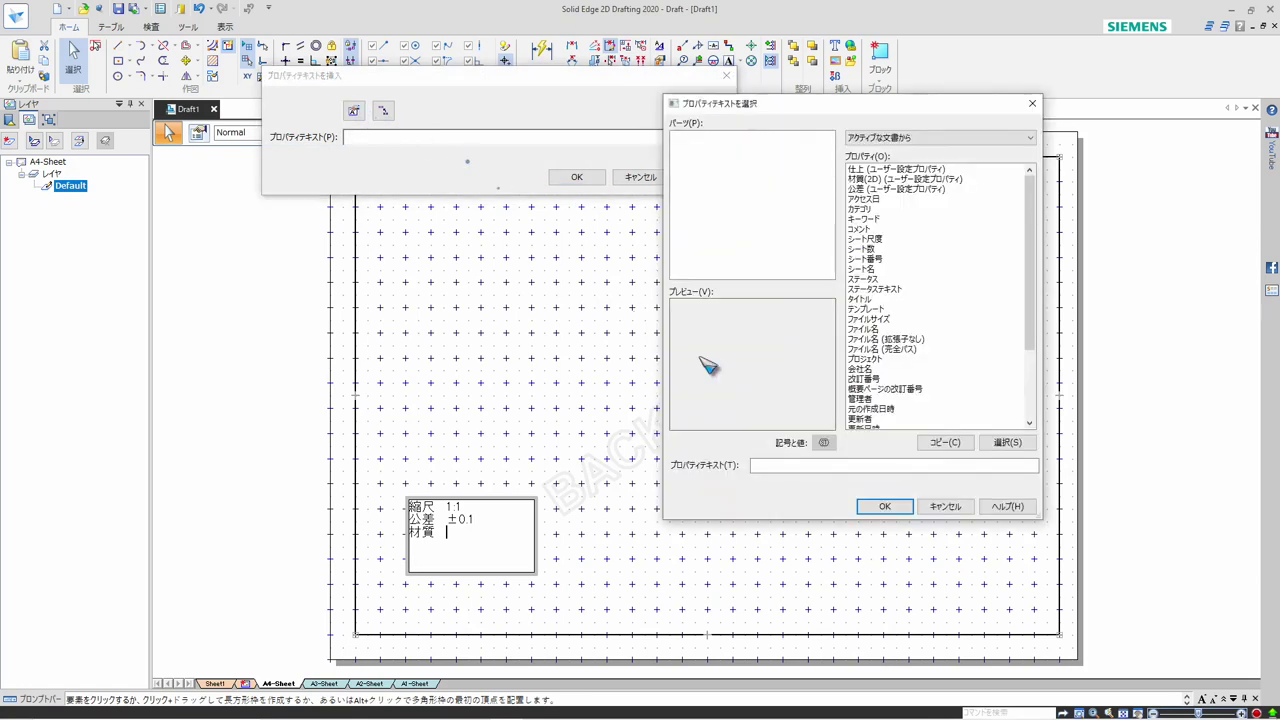
pyautogui.click(862, 179)
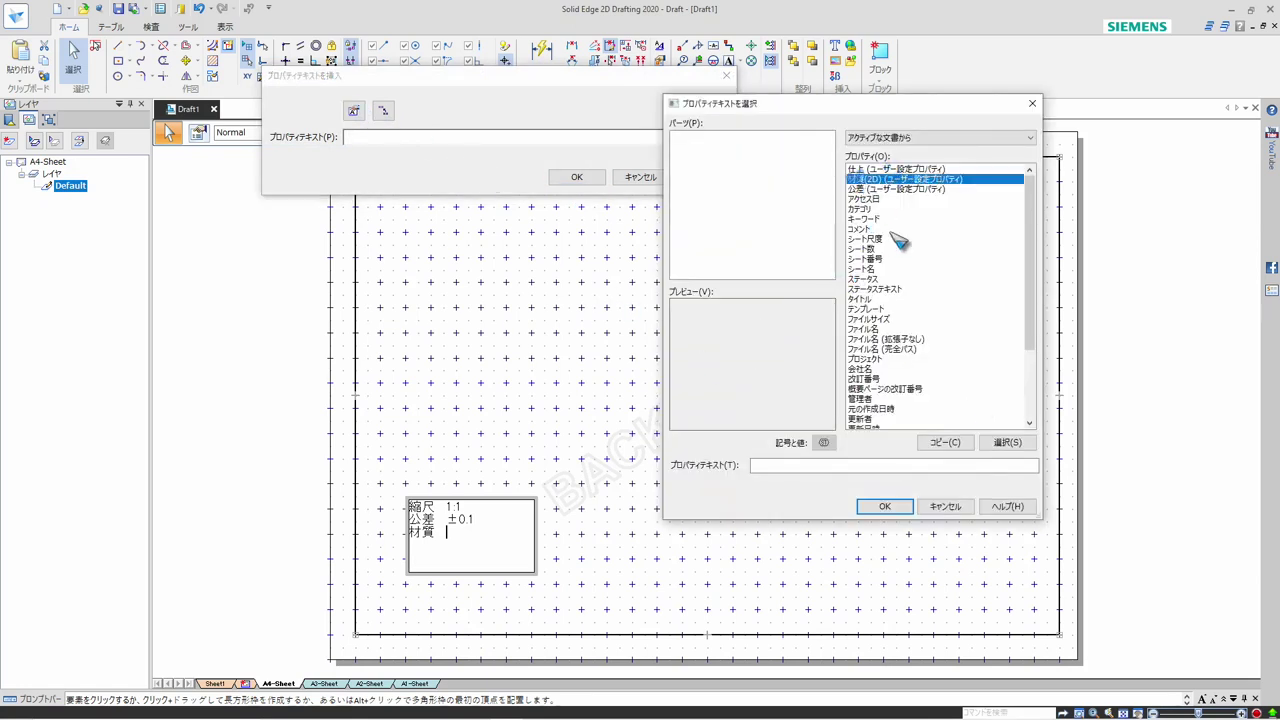
pyautogui.click(1005, 443)
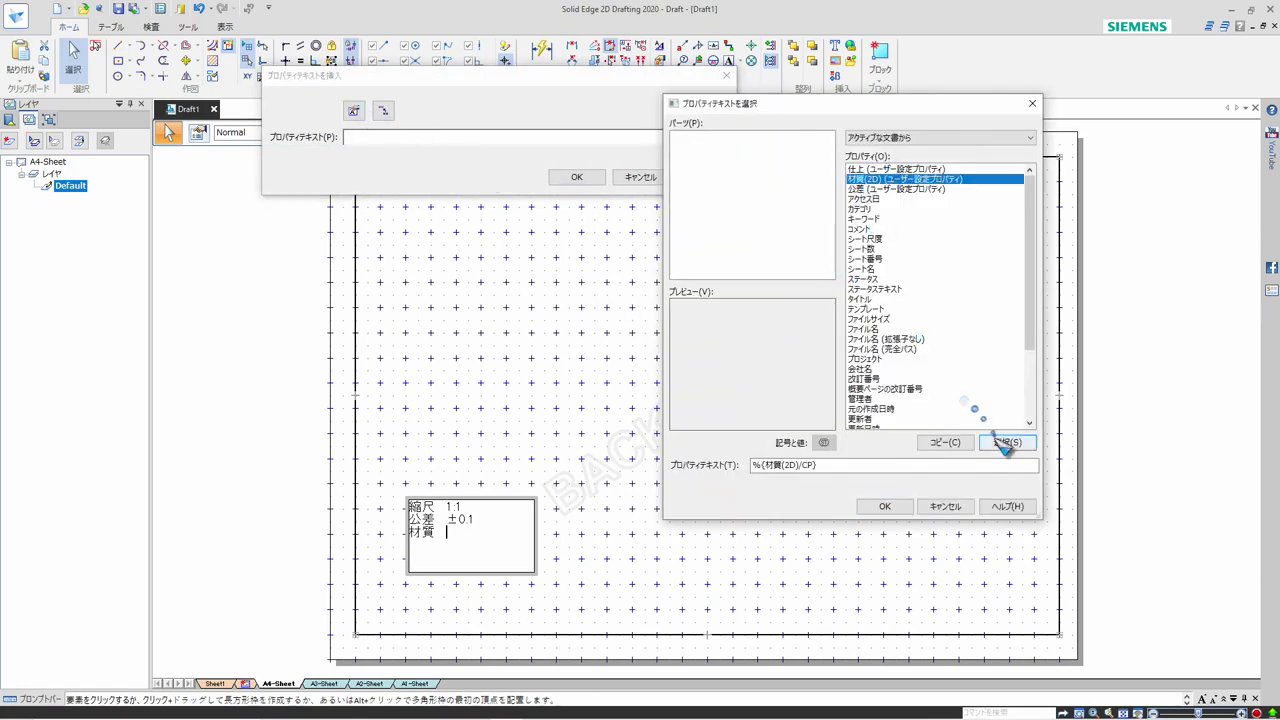
pyautogui.click(885, 506)
pyautogui.click(577, 177)
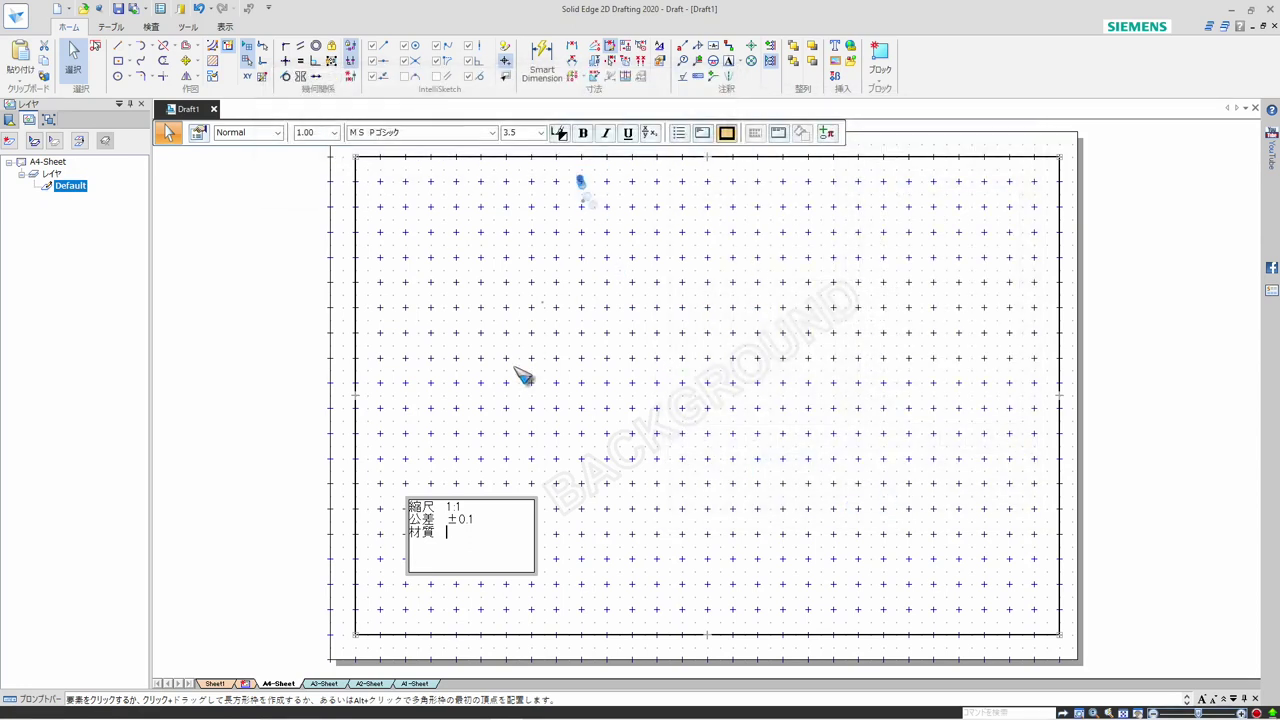
pyautogui.press('Escape')
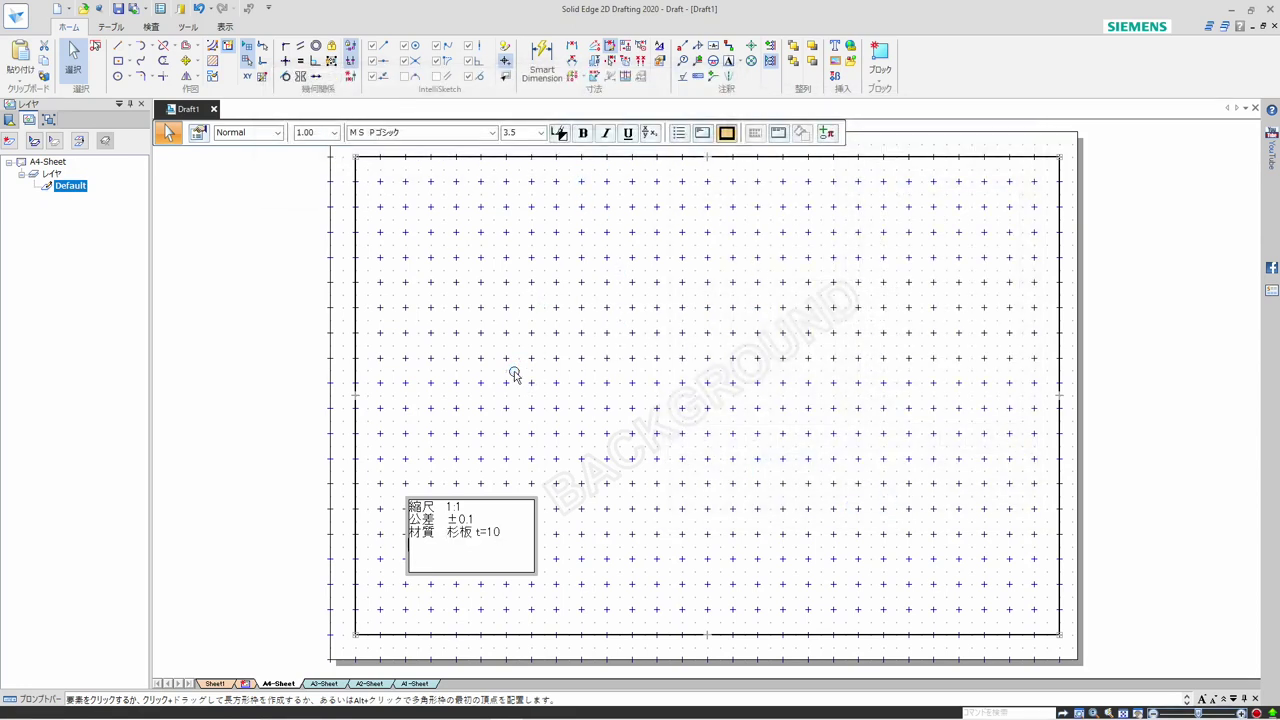
# Add a 仕上 line to the text box, link it to the 仕上 custom property, and finish editing the text
pyautogui.write('仕上')
pyautogui.click(827, 134)
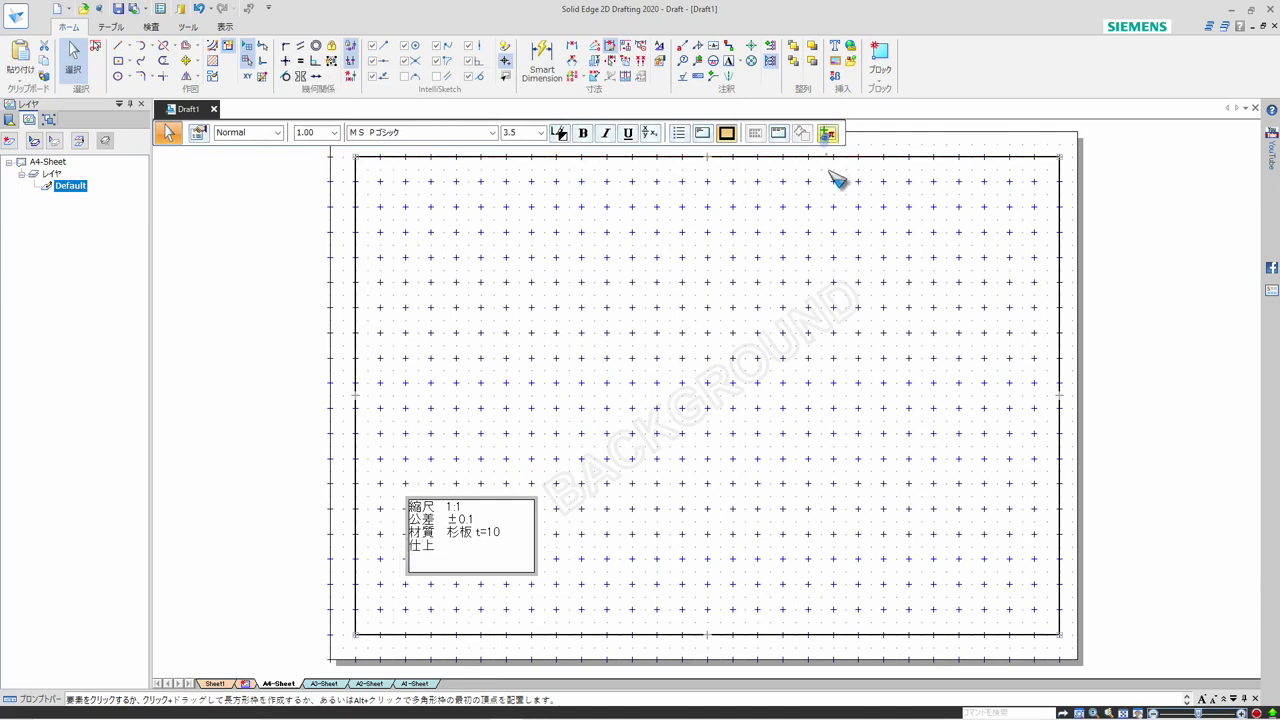
pyautogui.click(850, 193)
pyautogui.click(362, 110)
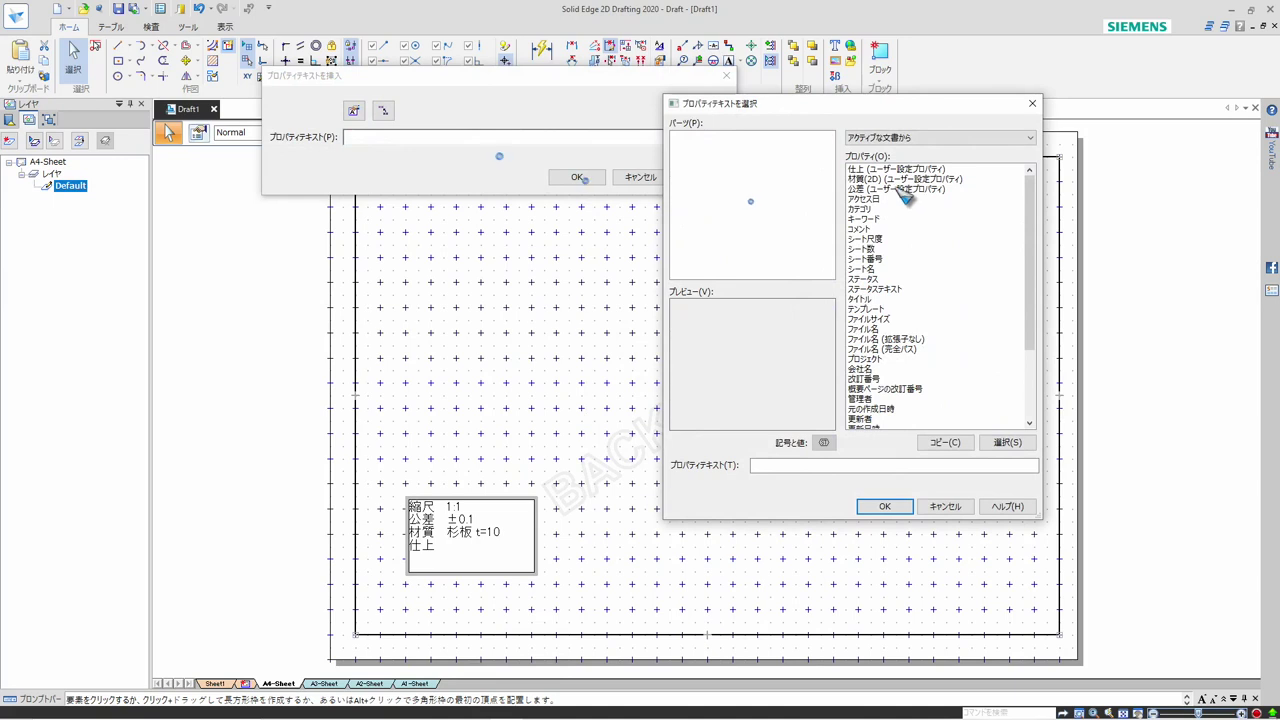
pyautogui.click(895, 170)
pyautogui.click(1008, 443)
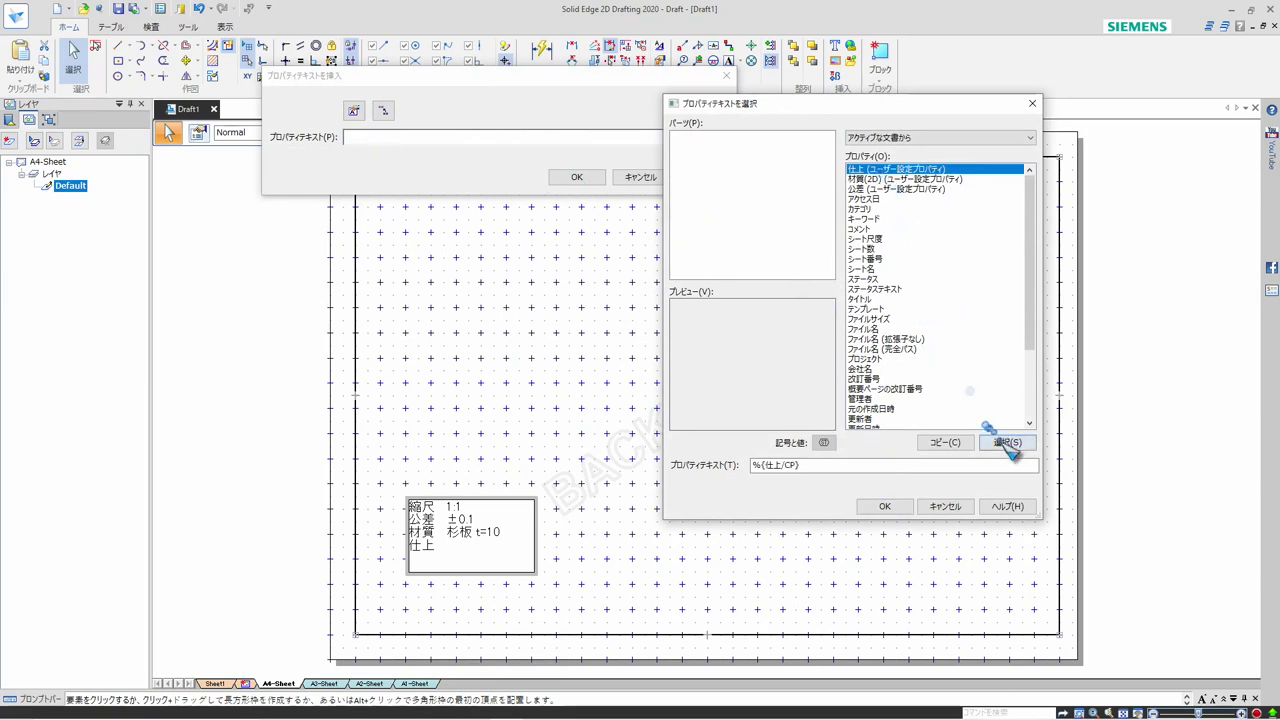
pyautogui.click(885, 506)
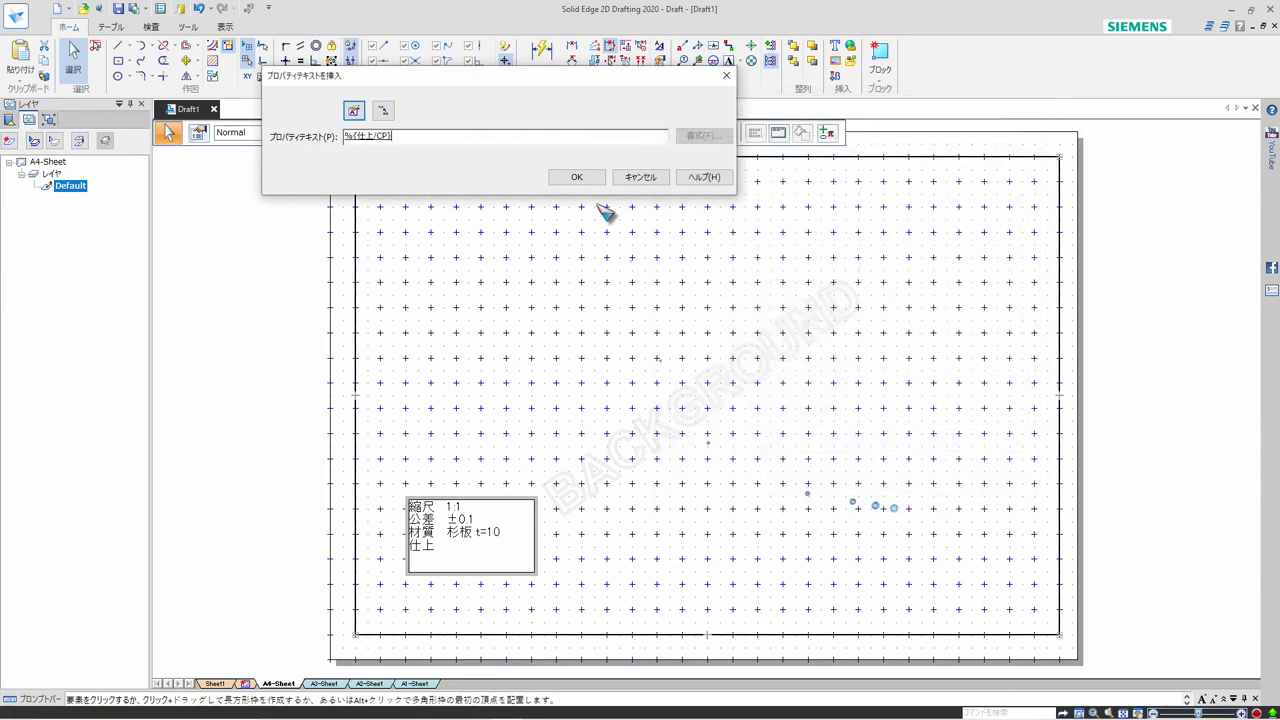
pyautogui.click(566, 176)
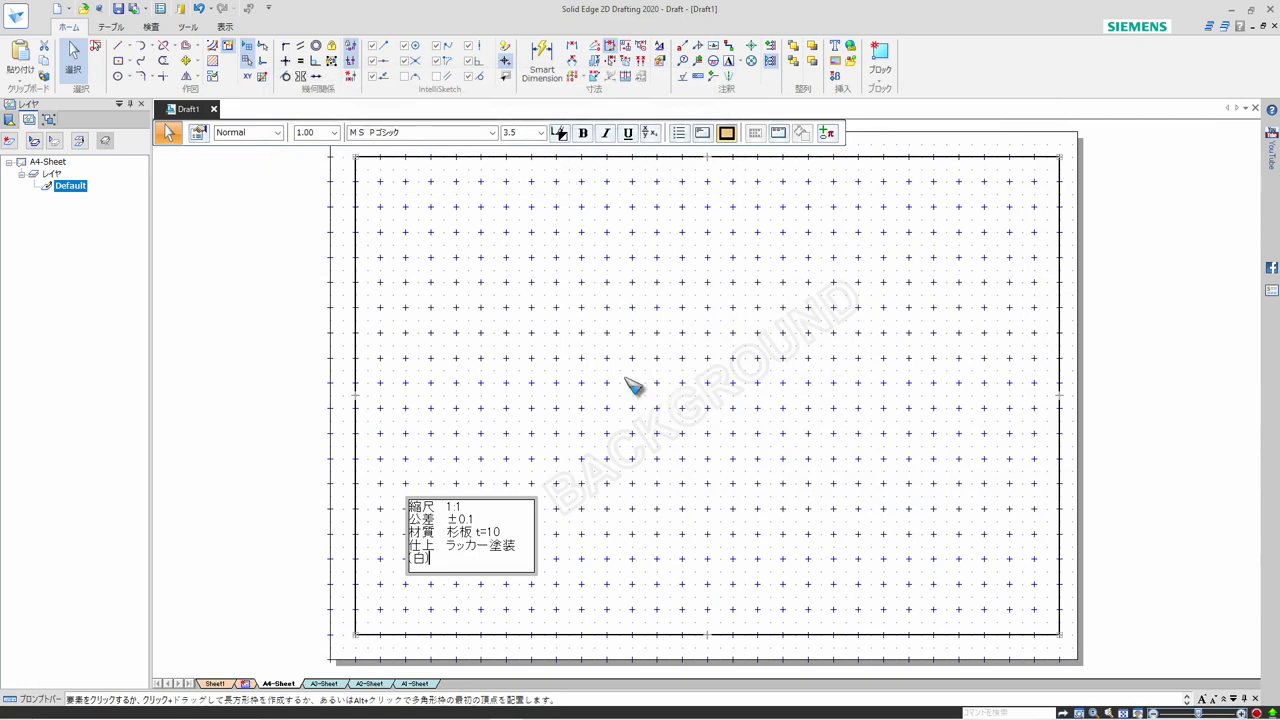
pyautogui.click(598, 535)
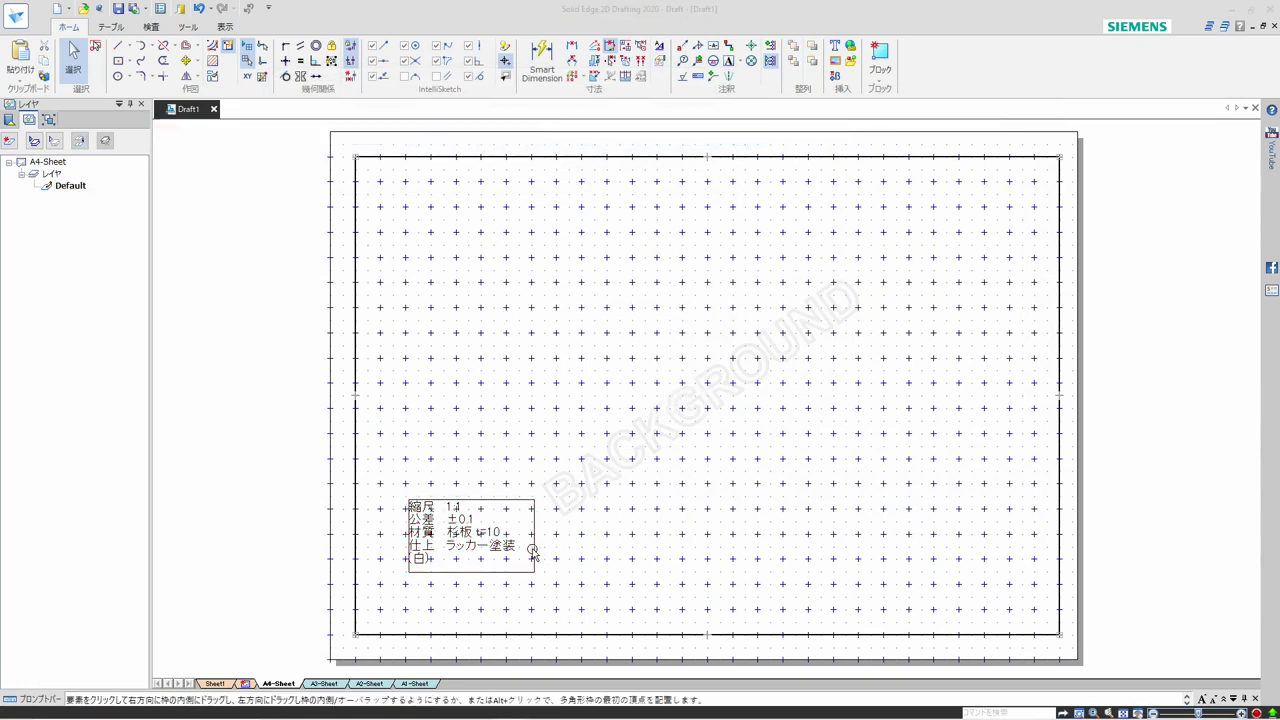
# Widen the text box to the right so the 仕上 entry fits on one line
pyautogui.click(532, 552)
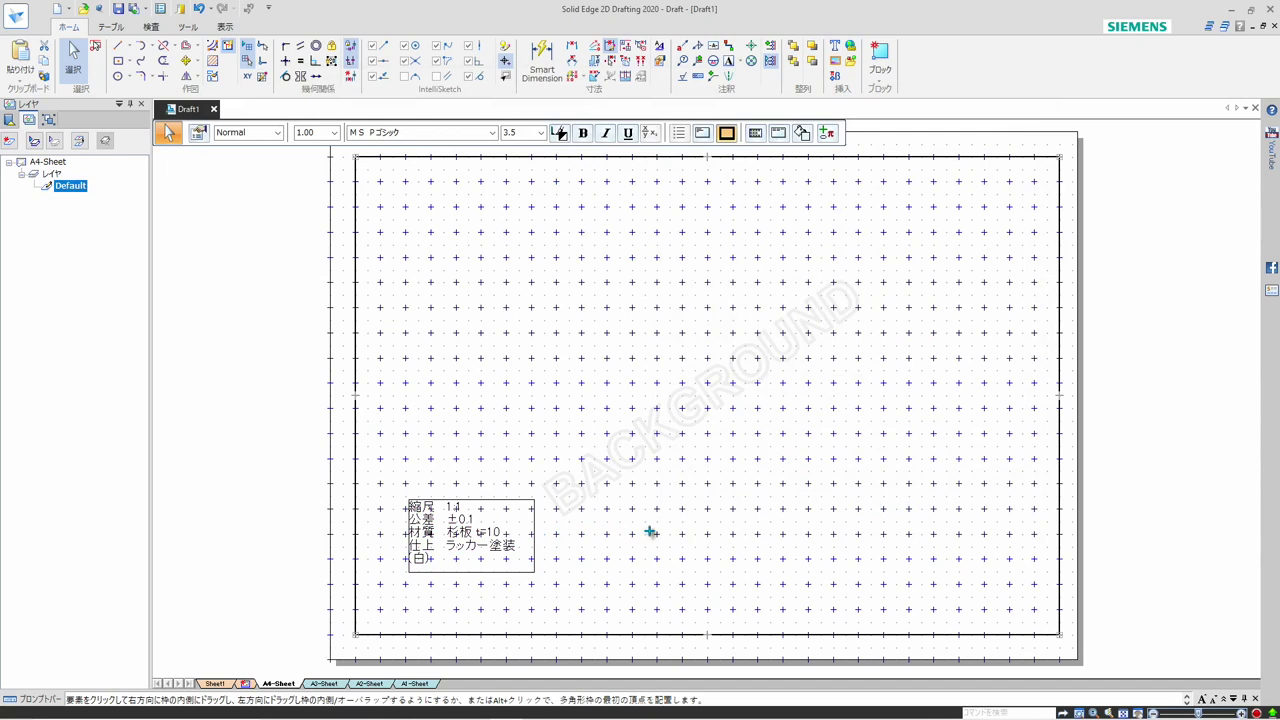
pyautogui.hotkey('ctrl', 'a')
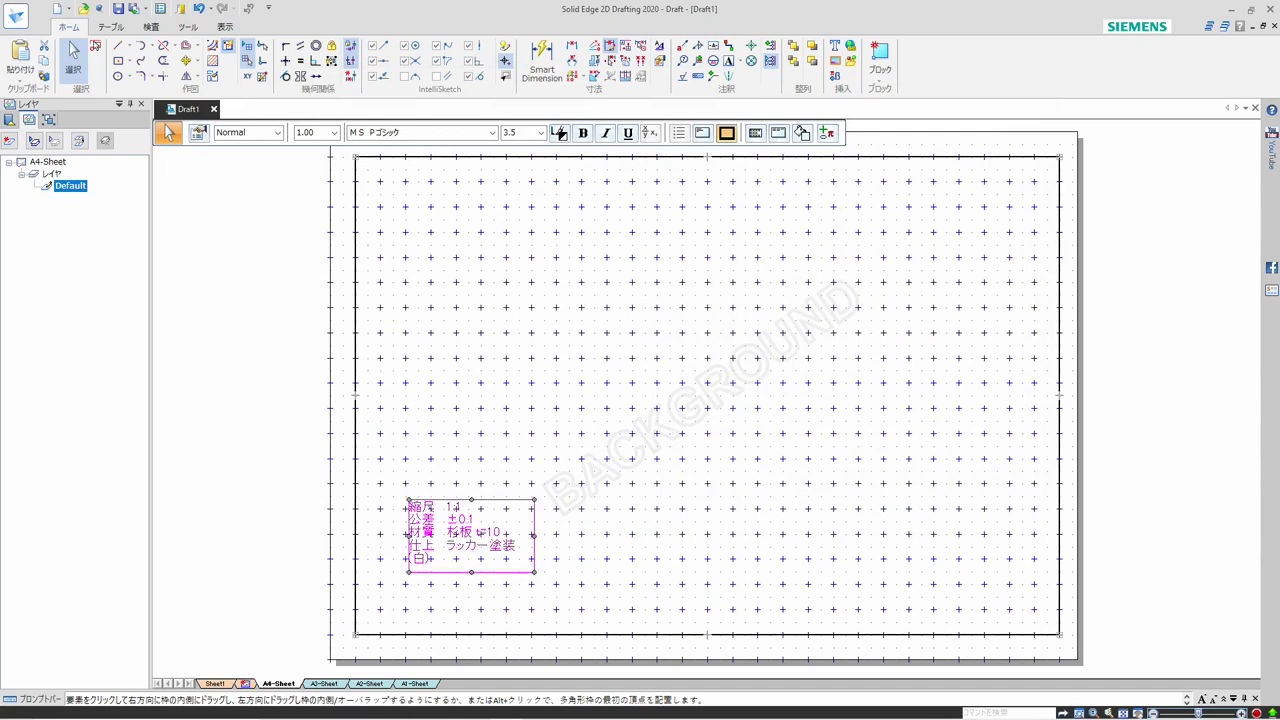
pyautogui.press('Escape')
pyautogui.moveTo(670, 534); pyautogui.dragTo(671, 533)
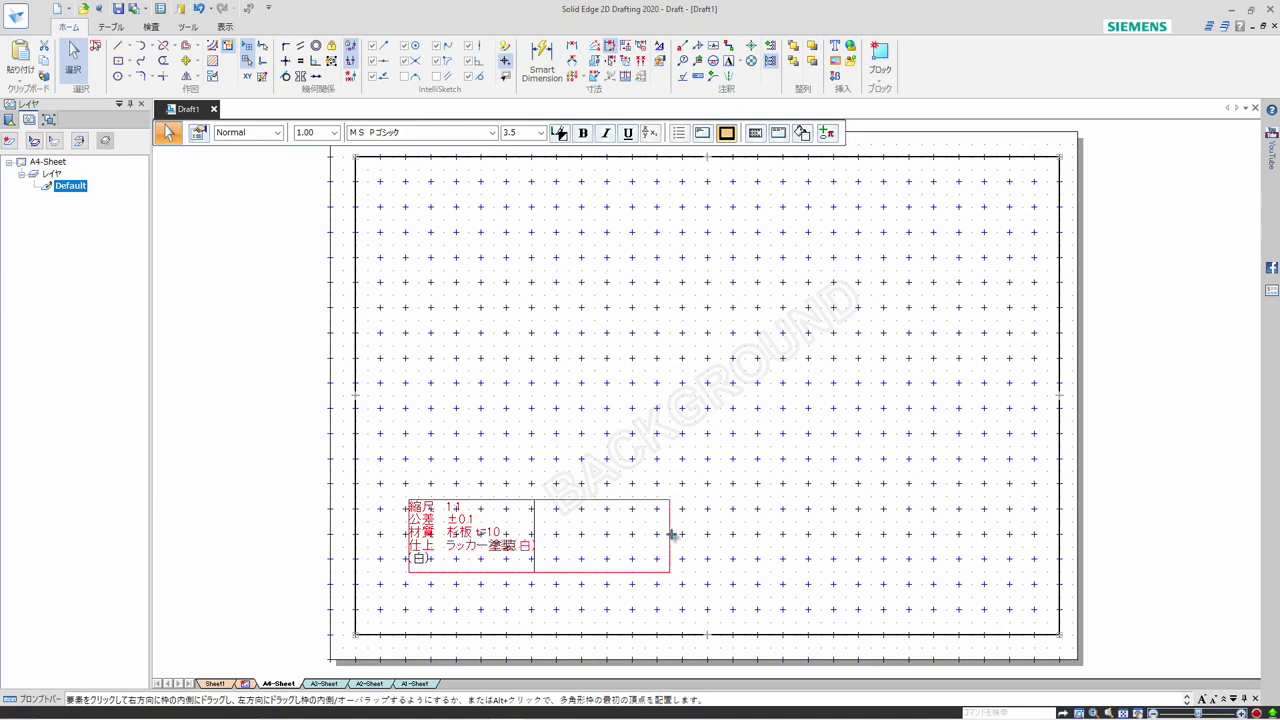
pyautogui.click(704, 551)
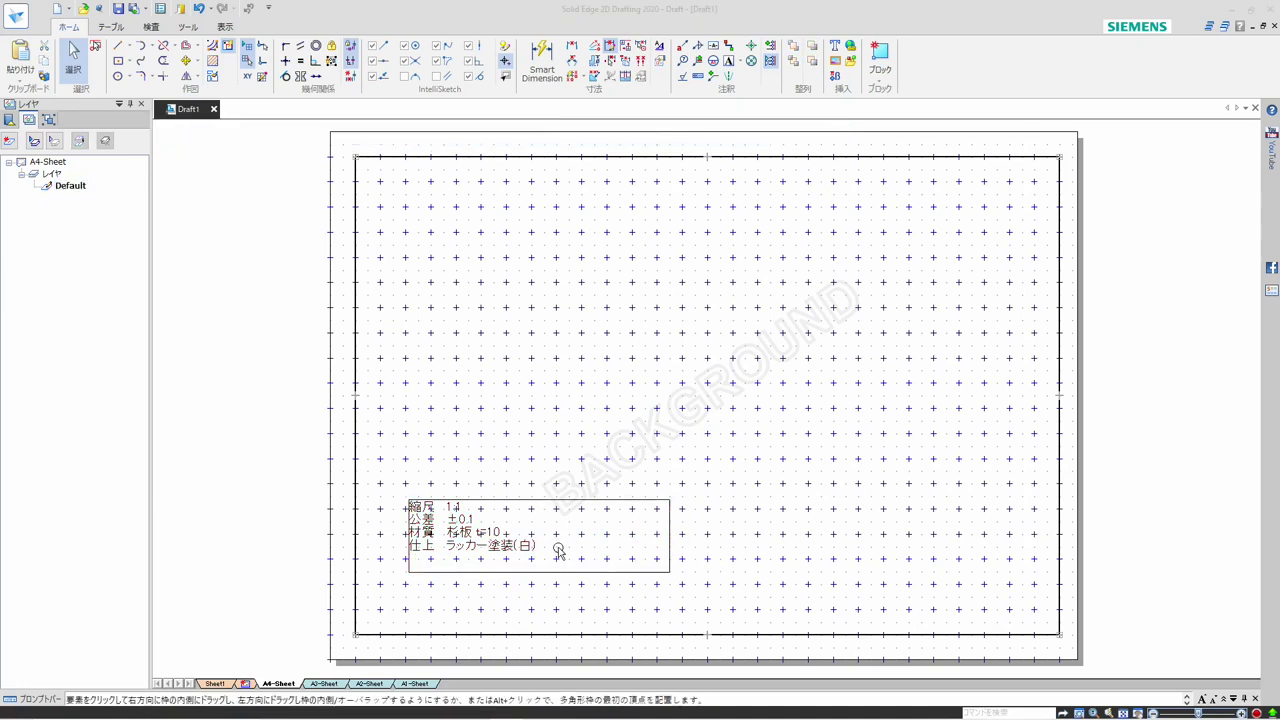
pyautogui.doubleClick(557, 550)
pyautogui.doubleClick(535, 548)
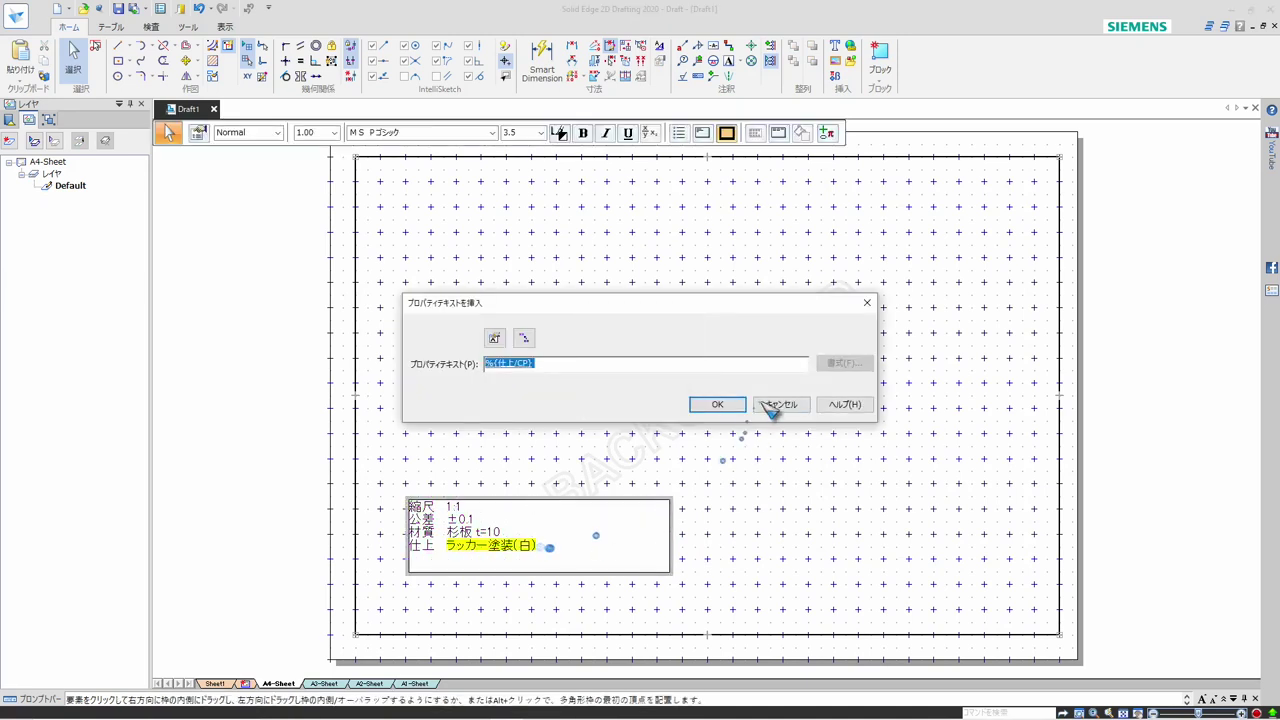
pyautogui.click(774, 405)
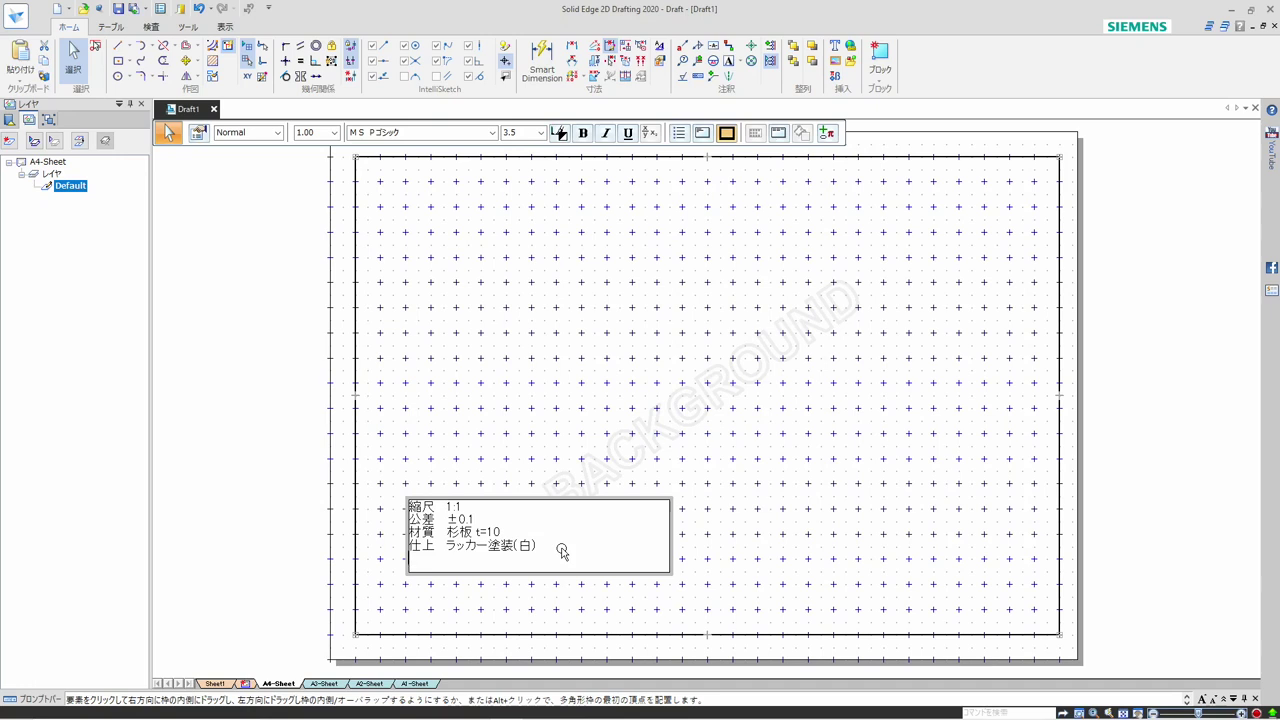
# Add a プロジェクト名 line below 仕上 in the text box and link it to the プロジェクト property
pyautogui.press('Return')
pyautogui.write('puroji')
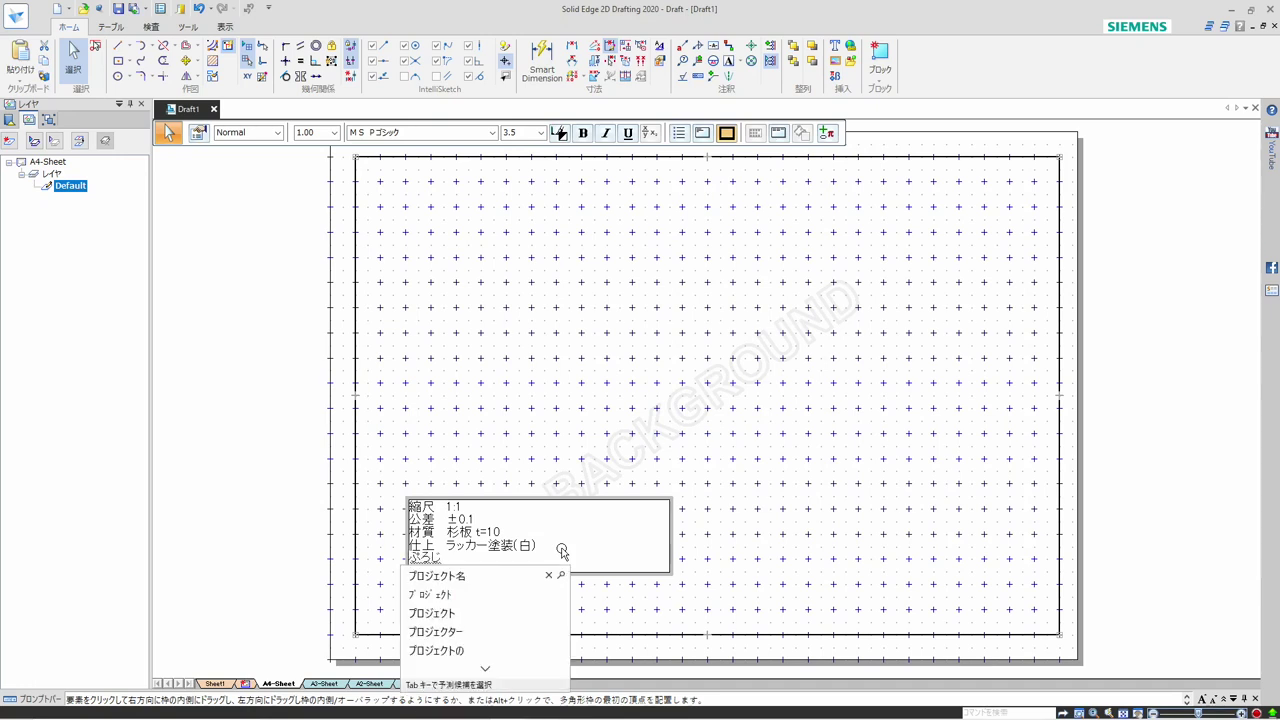
pyautogui.write('ekuto')
pyautogui.press('space')
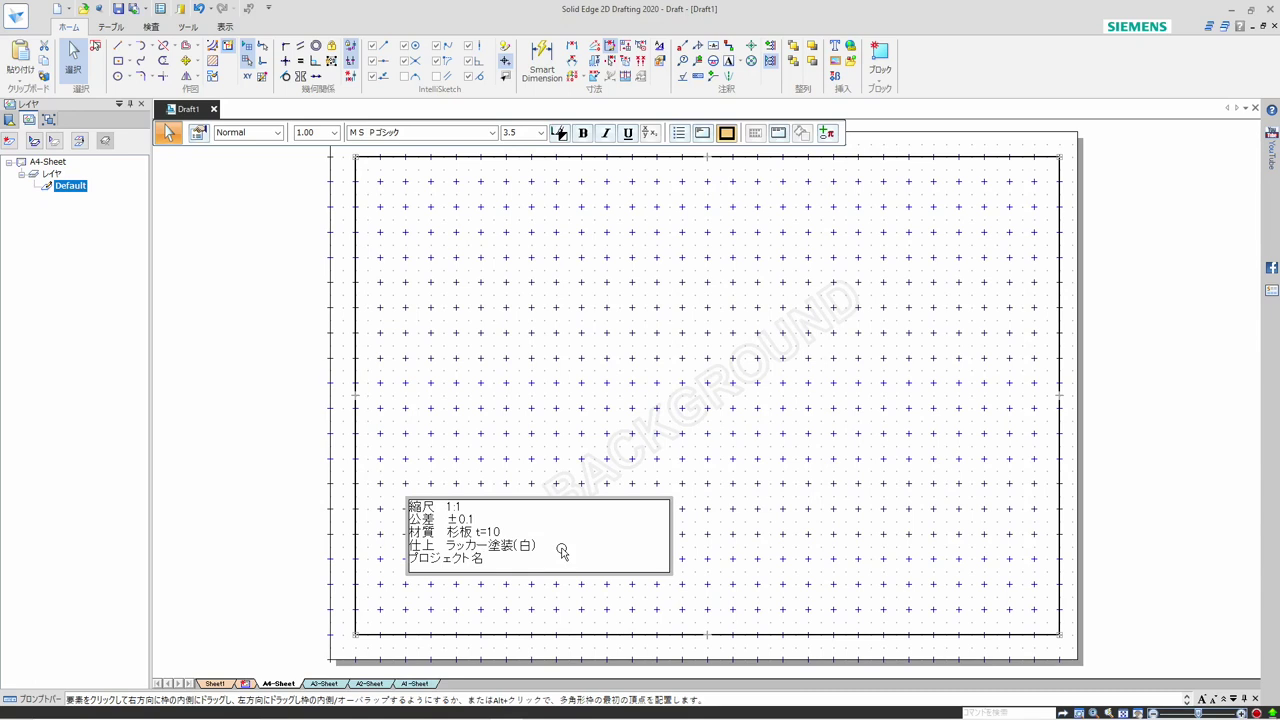
pyautogui.click(830, 133)
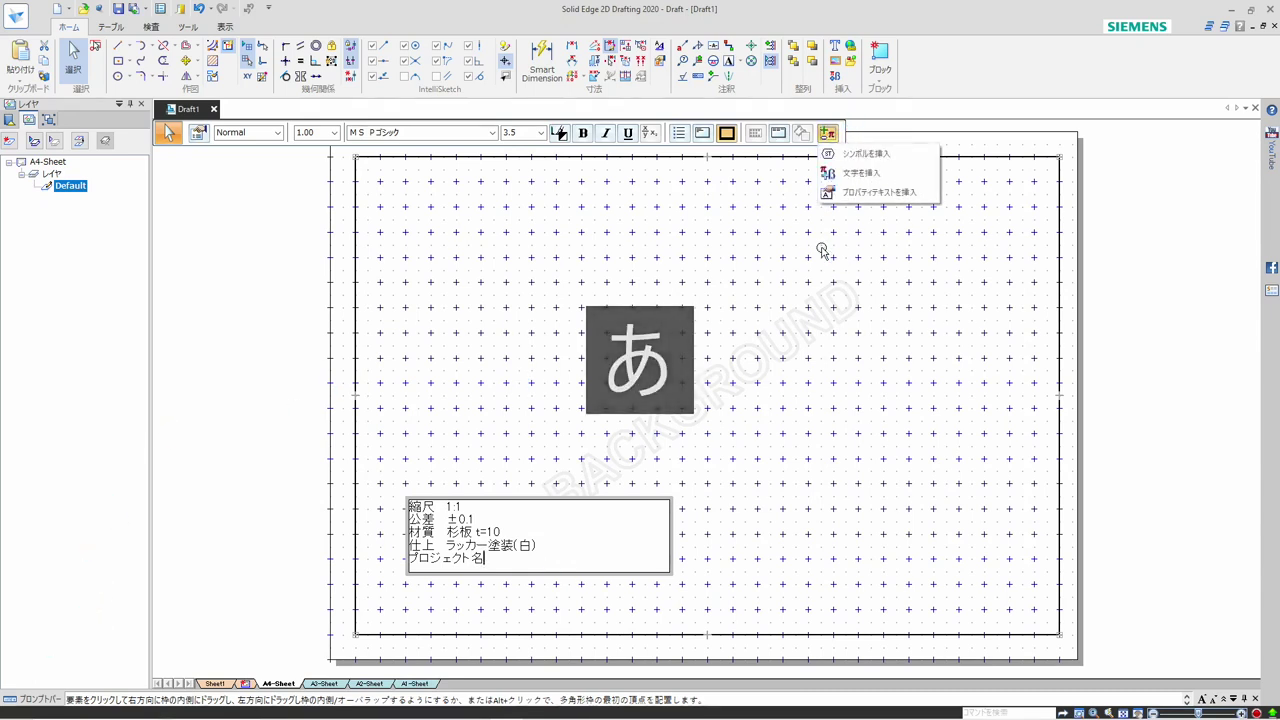
pyautogui.click(864, 196)
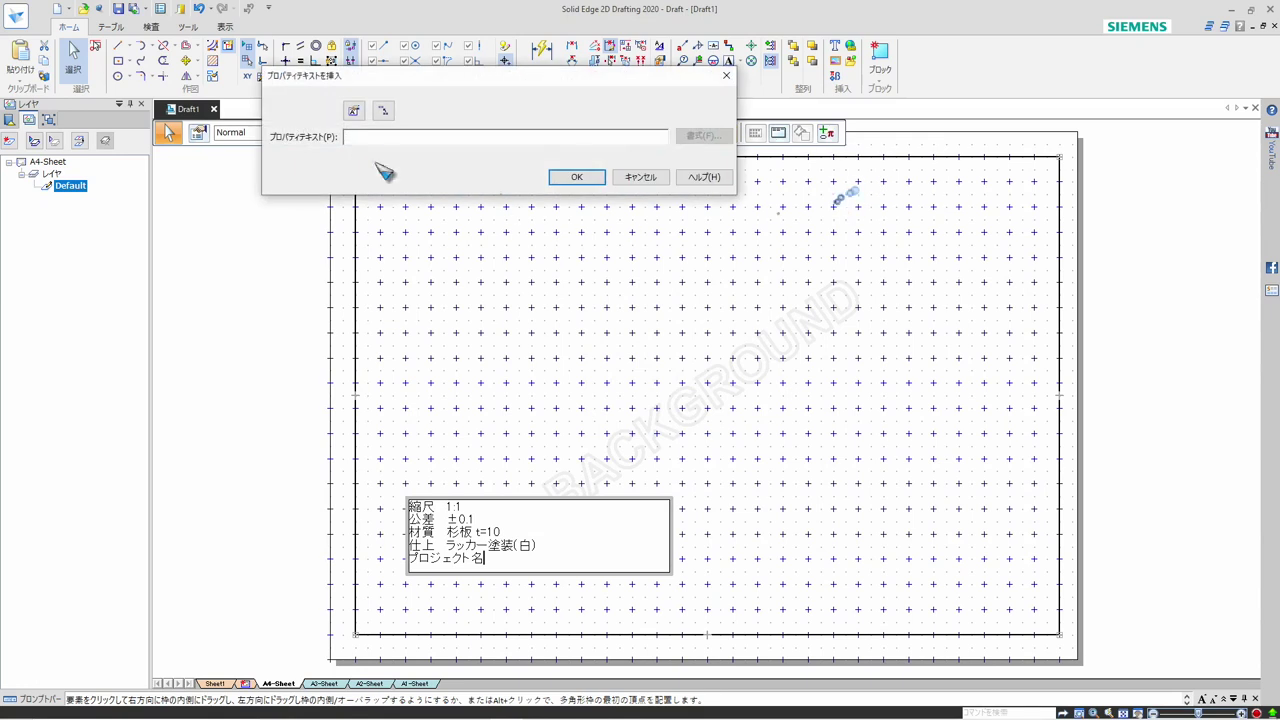
pyautogui.click(358, 112)
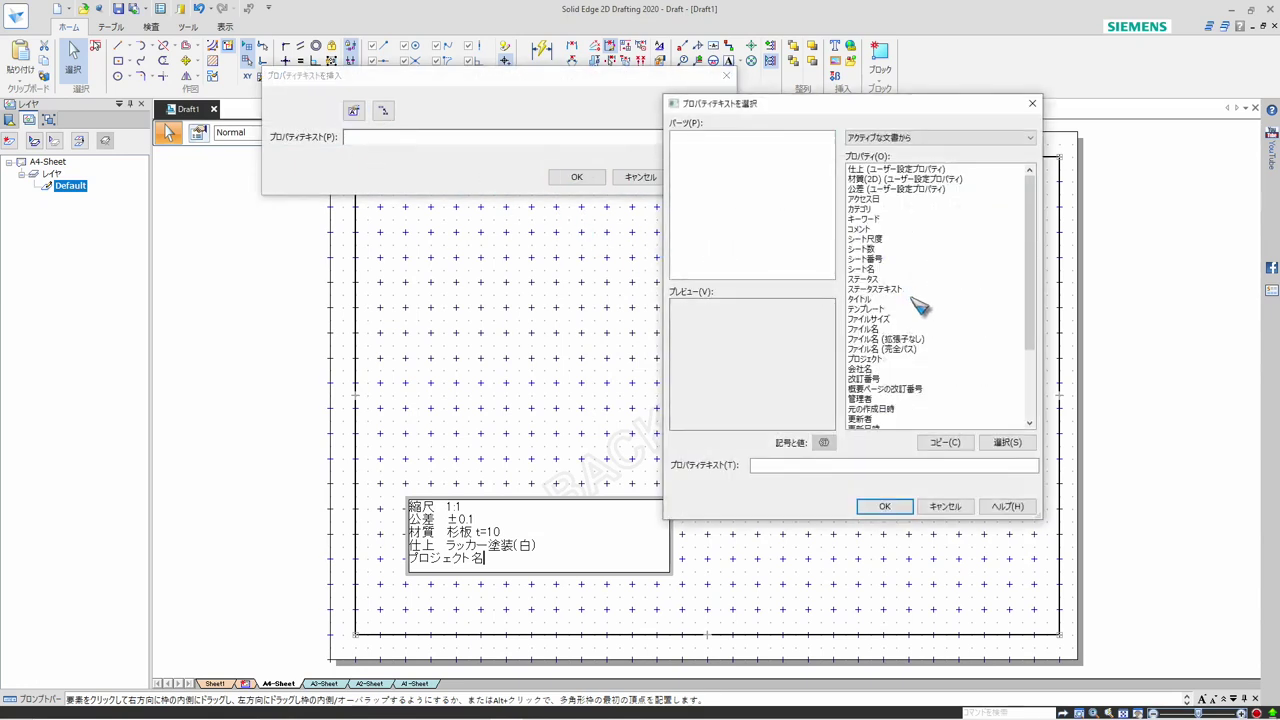
pyautogui.click(878, 359)
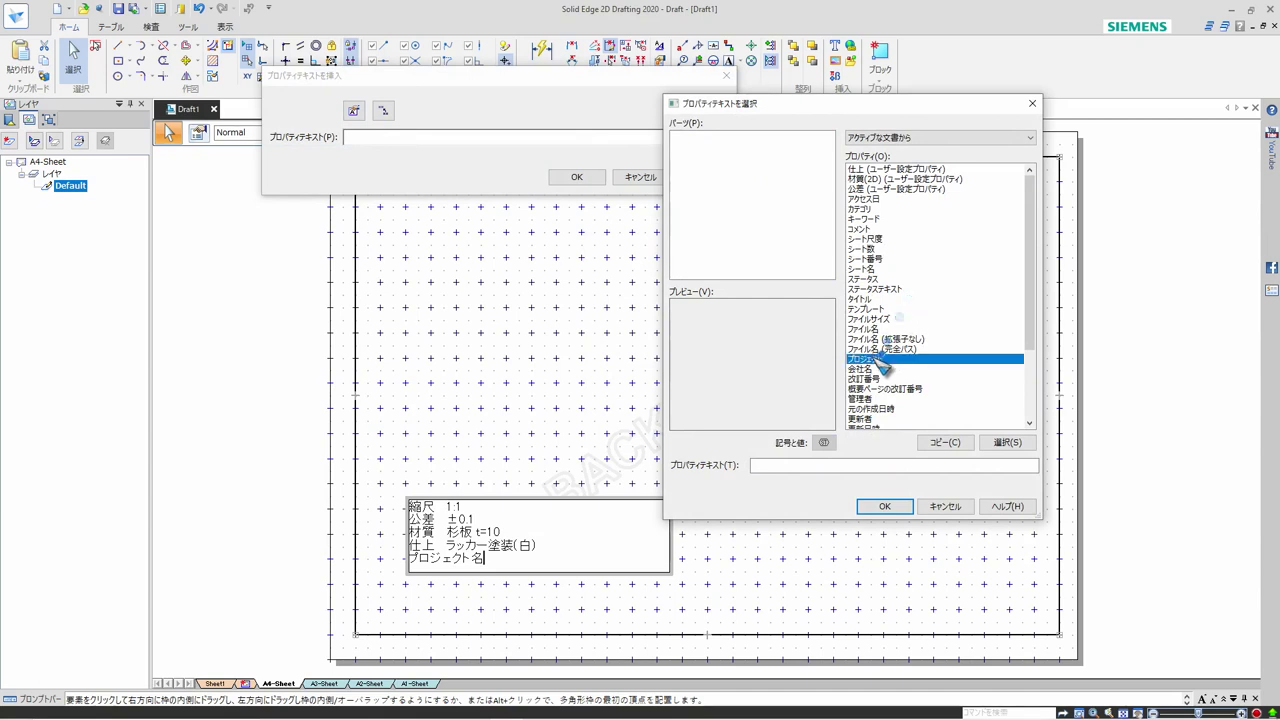
pyautogui.click(1004, 443)
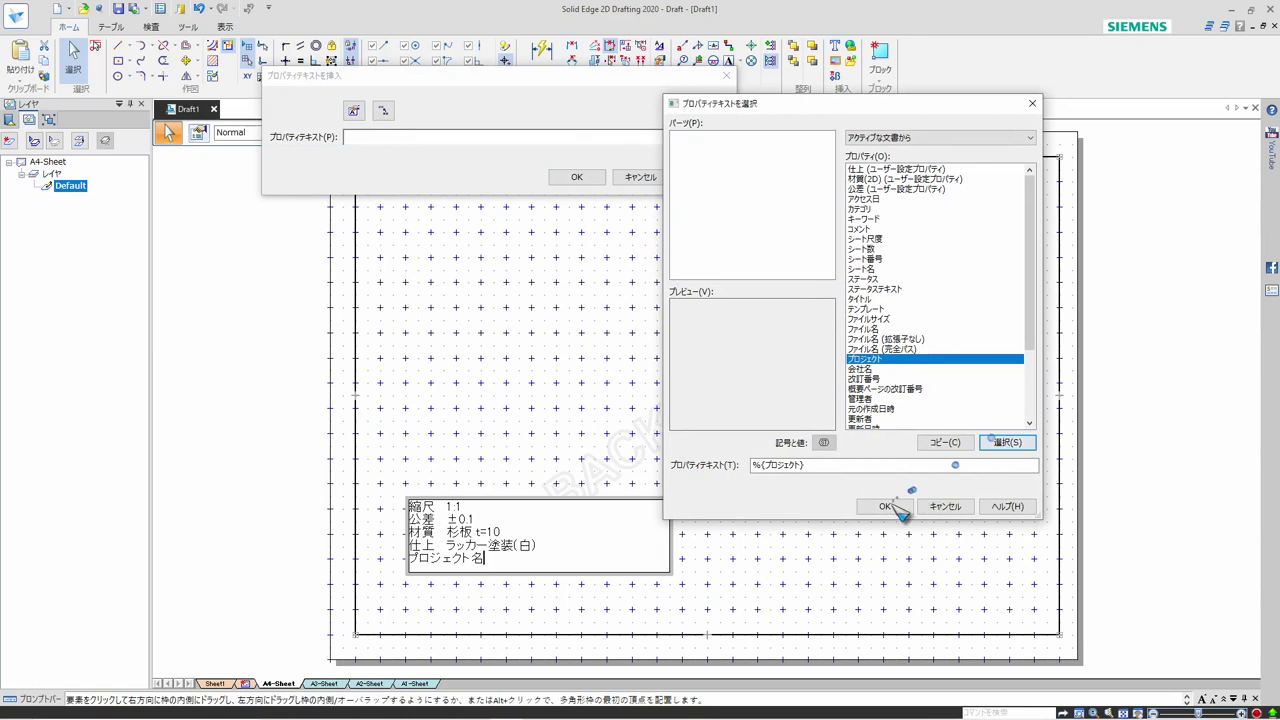
pyautogui.click(884, 506)
pyautogui.click(577, 177)
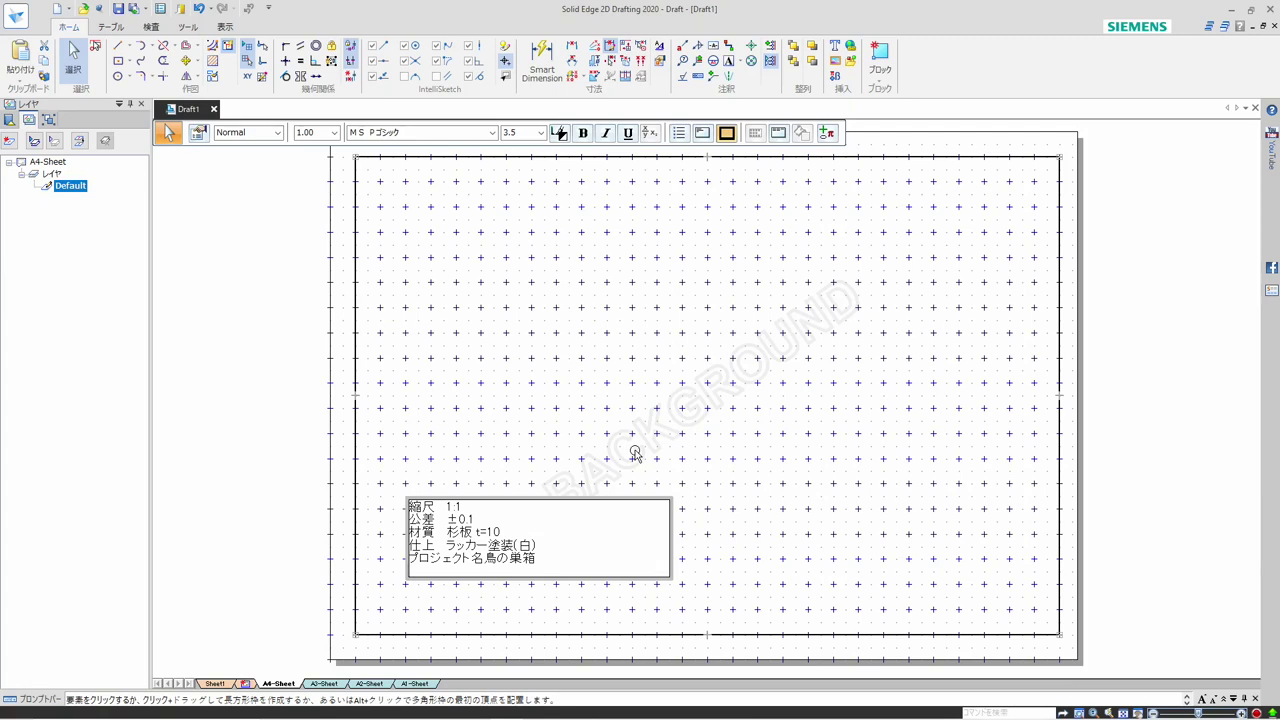
# Add a 図面名 line below プロジェクト名 in the text box and link it to the ファイル名 (拡張子なし) property
pyautogui.write('ずめん')
pyautogui.click(829, 133)
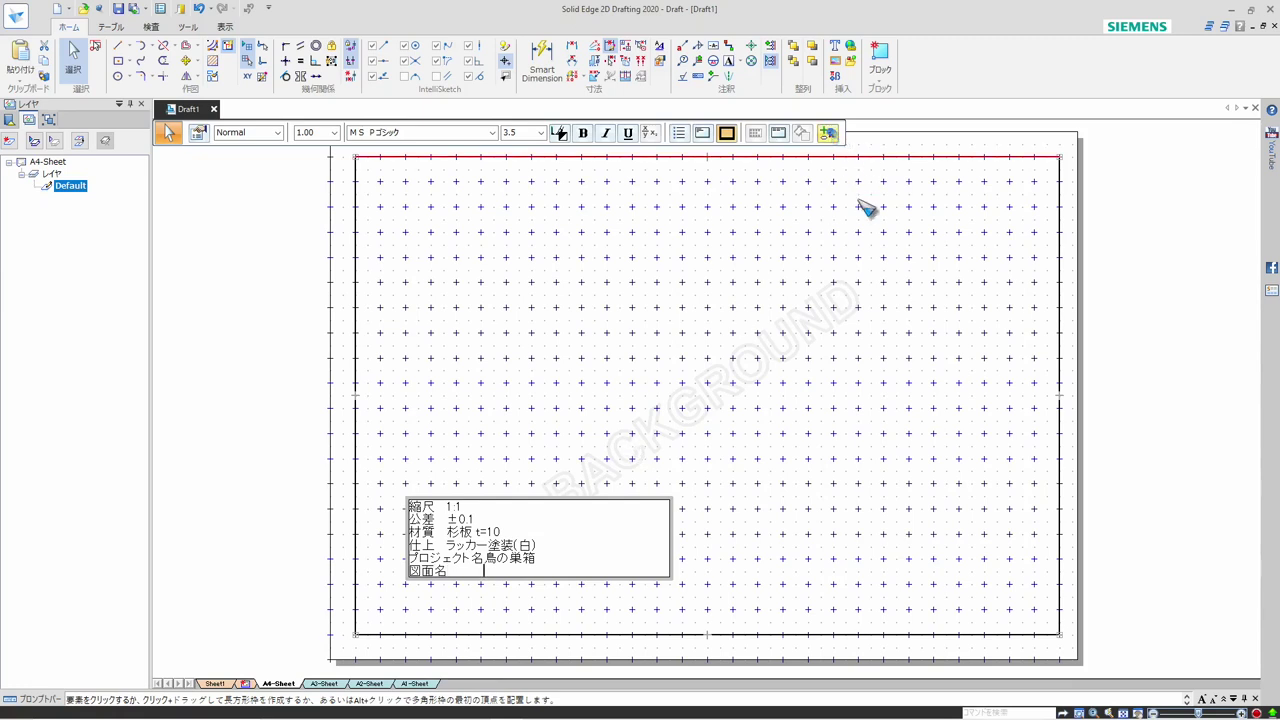
pyautogui.click(858, 194)
pyautogui.click(355, 111)
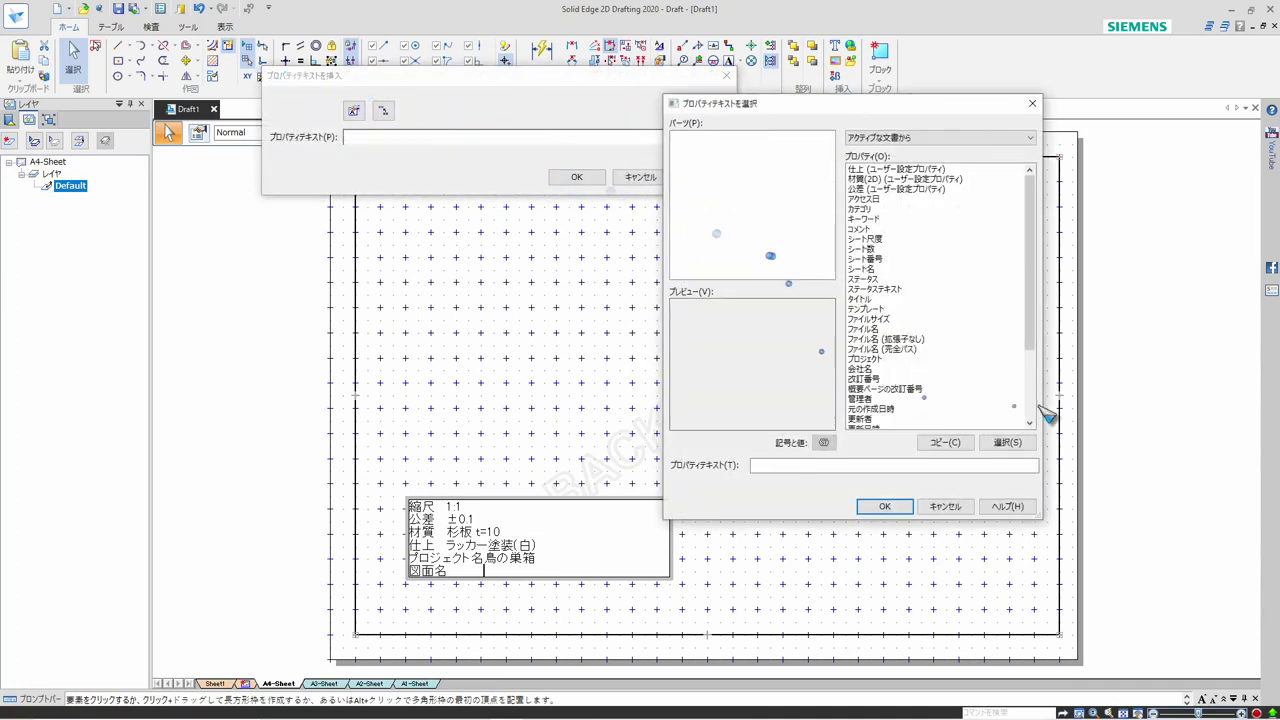
pyautogui.scroll(-4, 1036, 410)
pyautogui.click(862, 409)
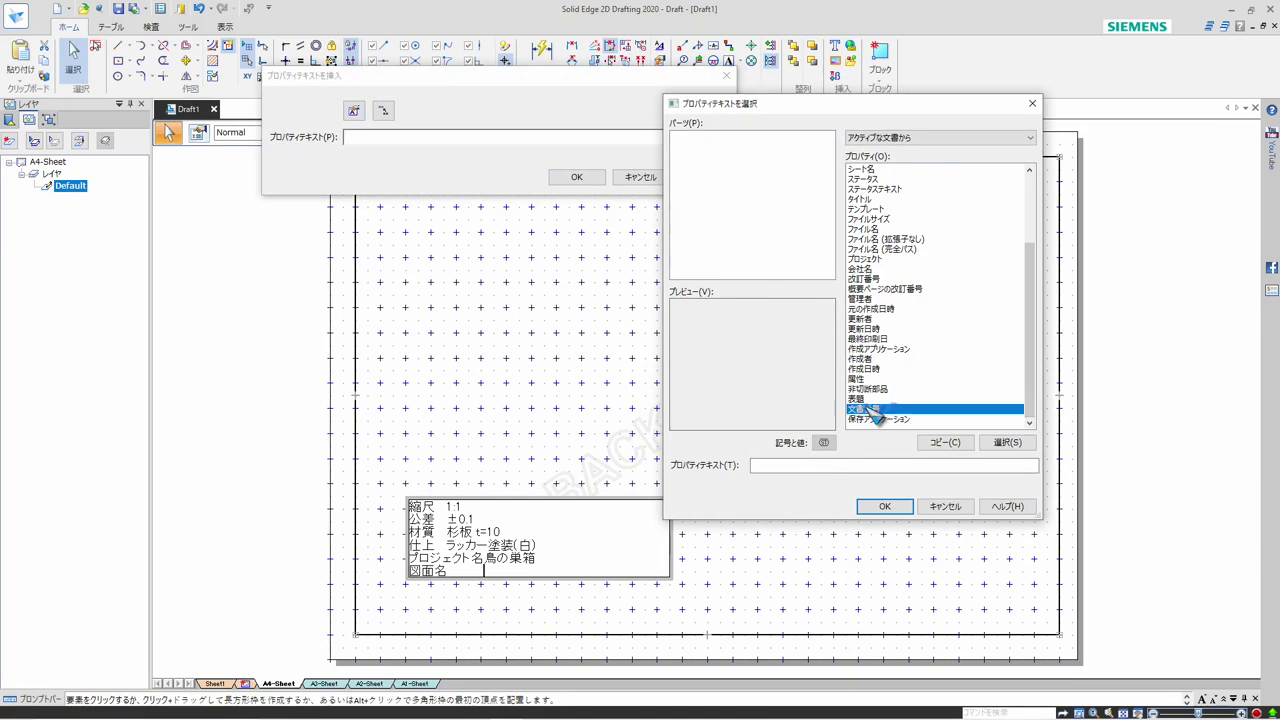
pyautogui.click(1000, 444)
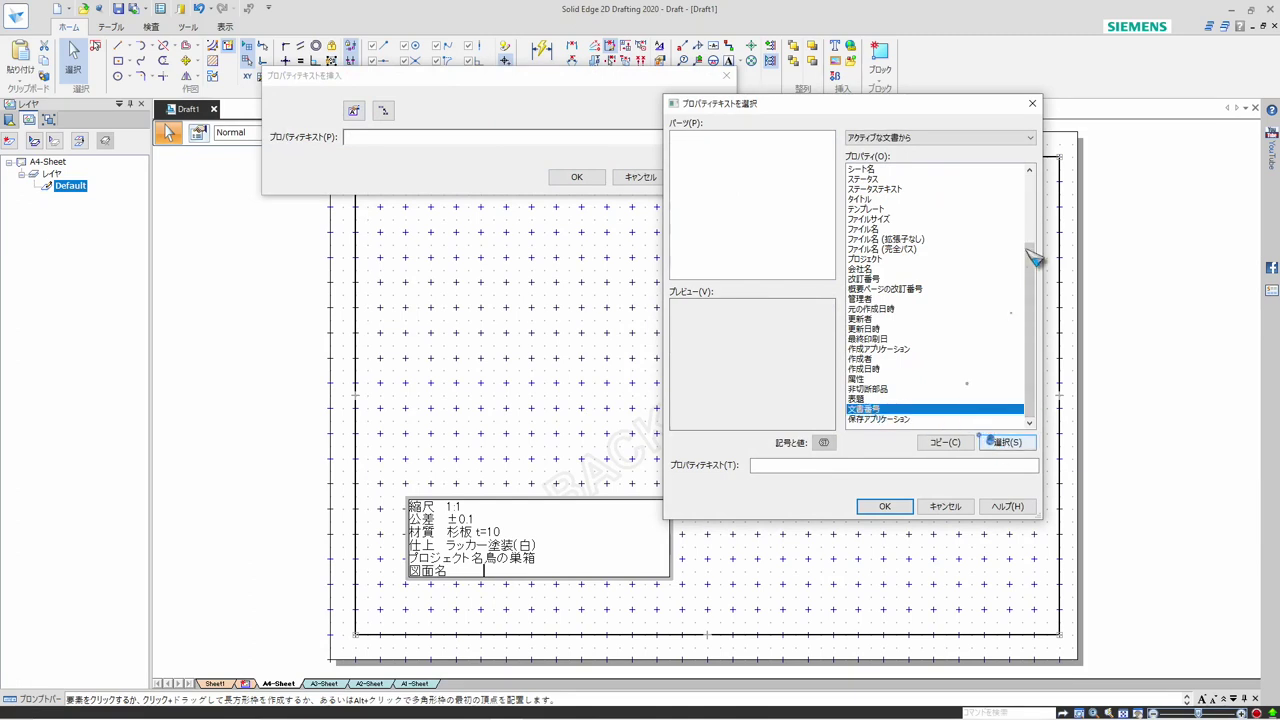
pyautogui.click(875, 240)
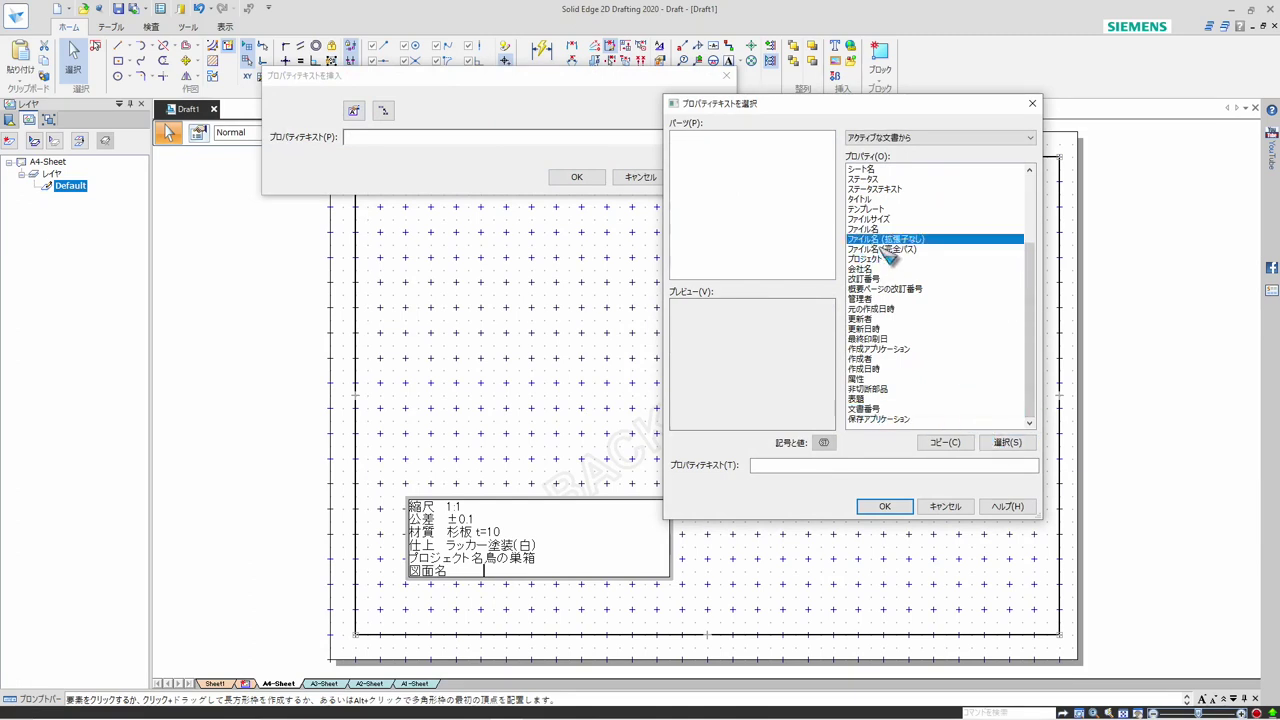
pyautogui.click(1007, 442)
pyautogui.click(892, 506)
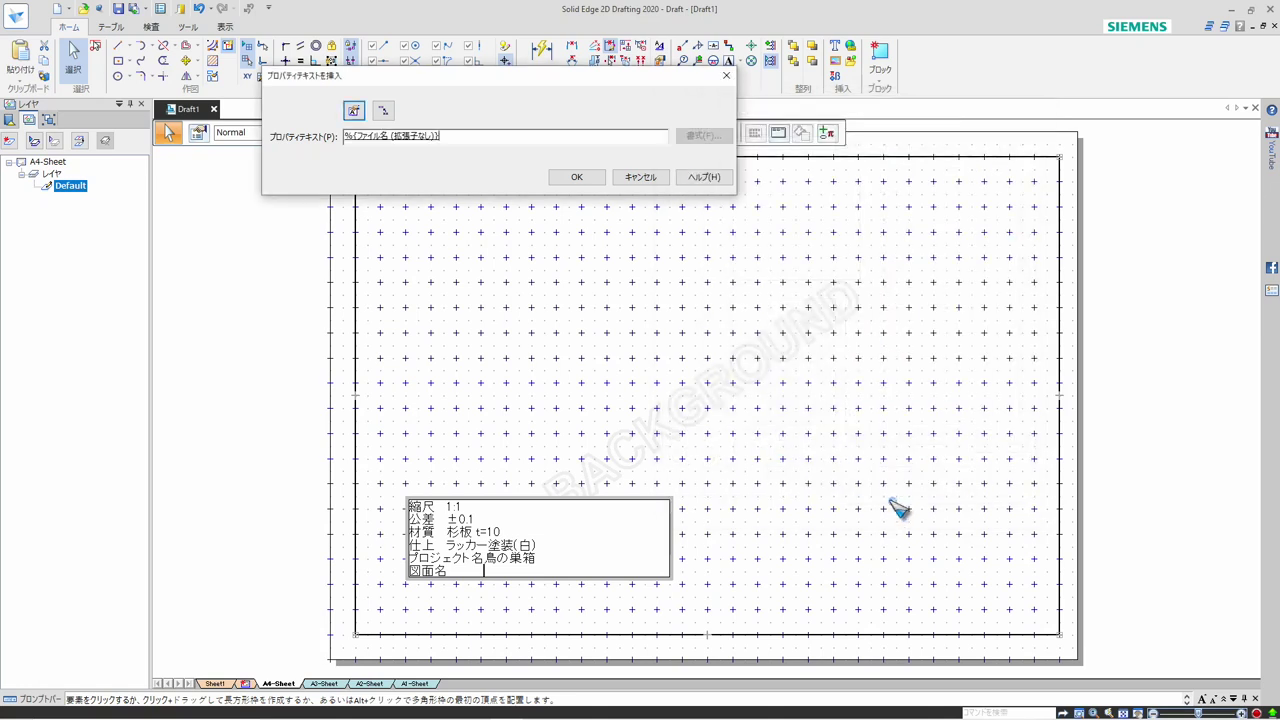
pyautogui.click(577, 179)
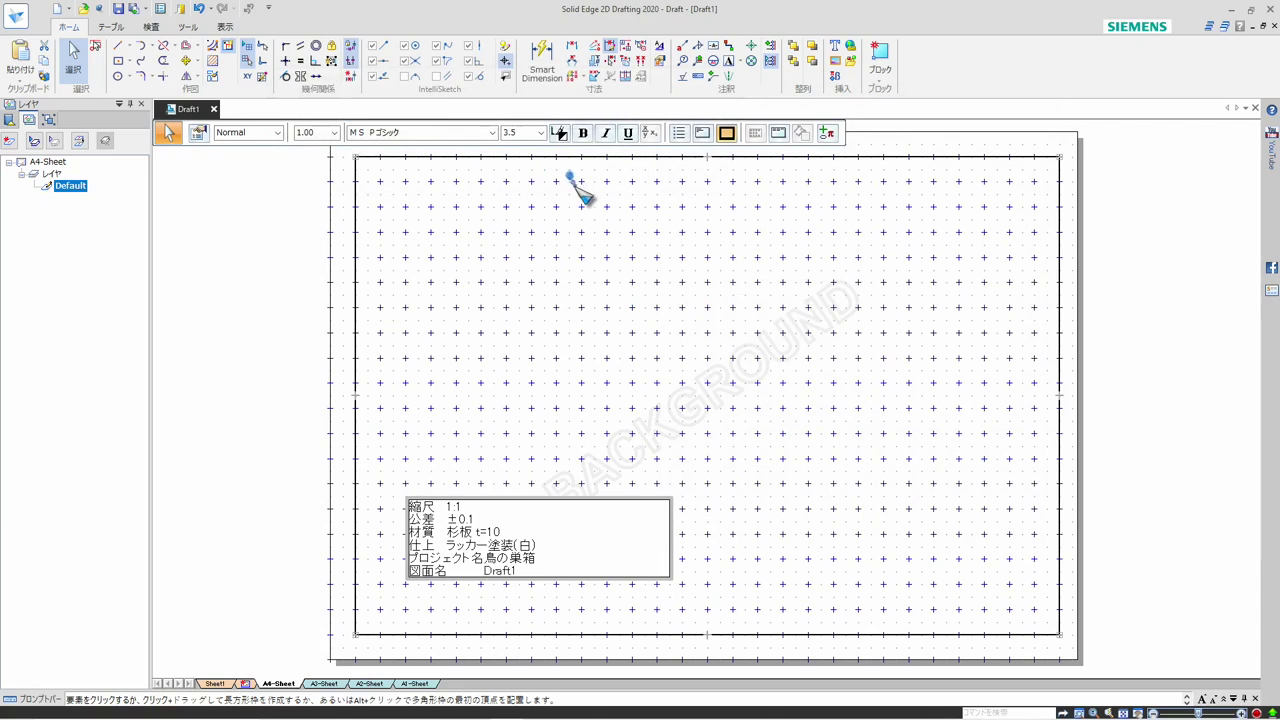
# Add a 図面番号 line below 図面名 in the text box and start inserting property text in it
pyautogui.press('Return')
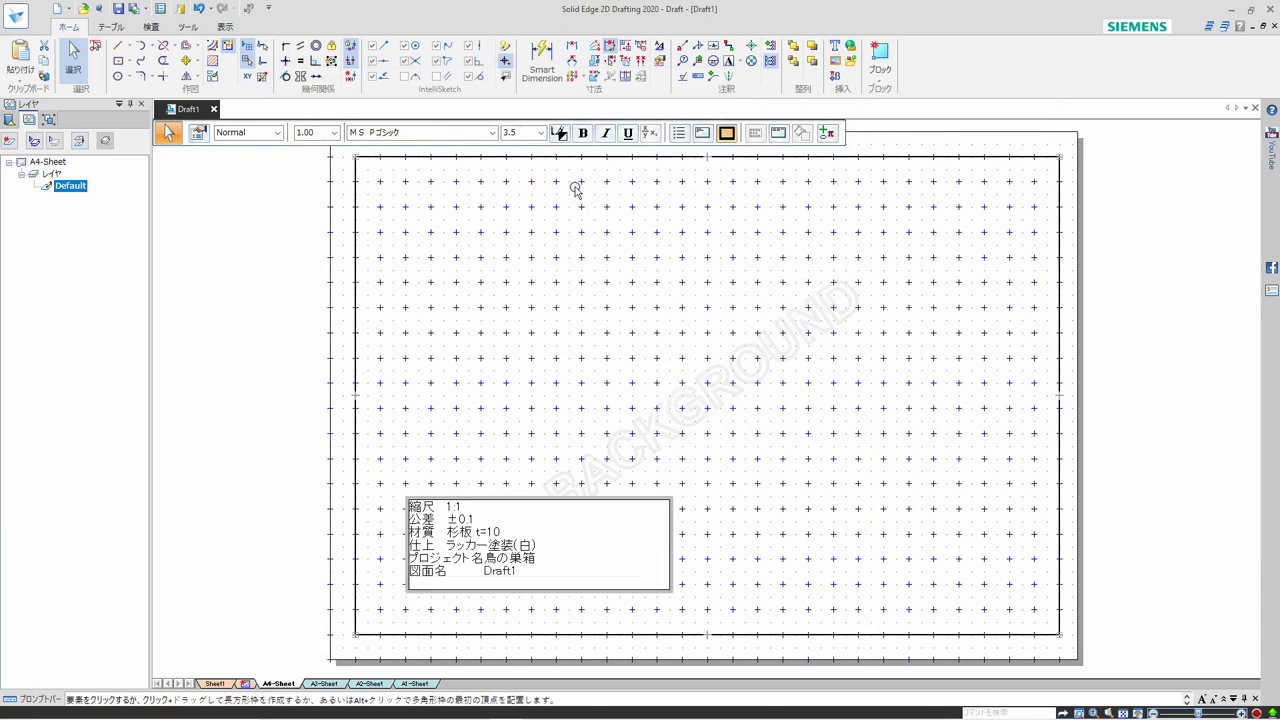
pyautogui.write('zumen')
pyautogui.press('Return')
pyautogui.write('ban')
pyautogui.press('Escape')
pyautogui.click(828, 133)
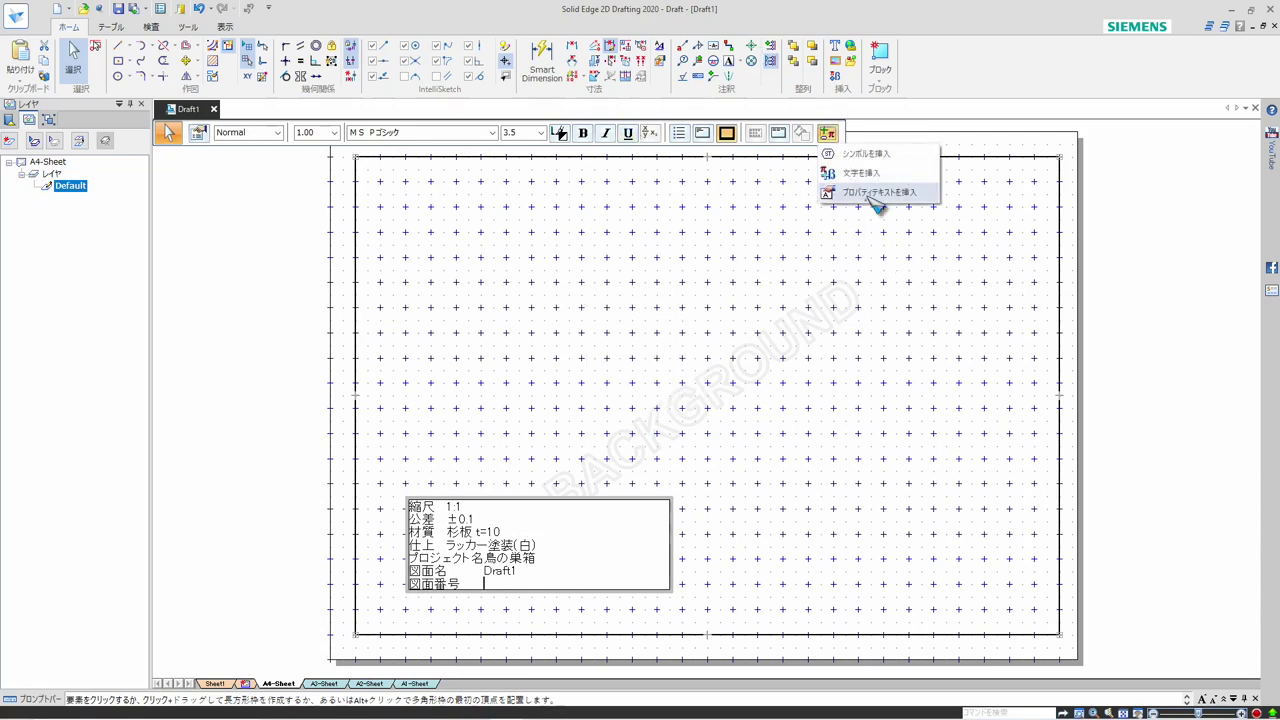
pyautogui.click(872, 197)
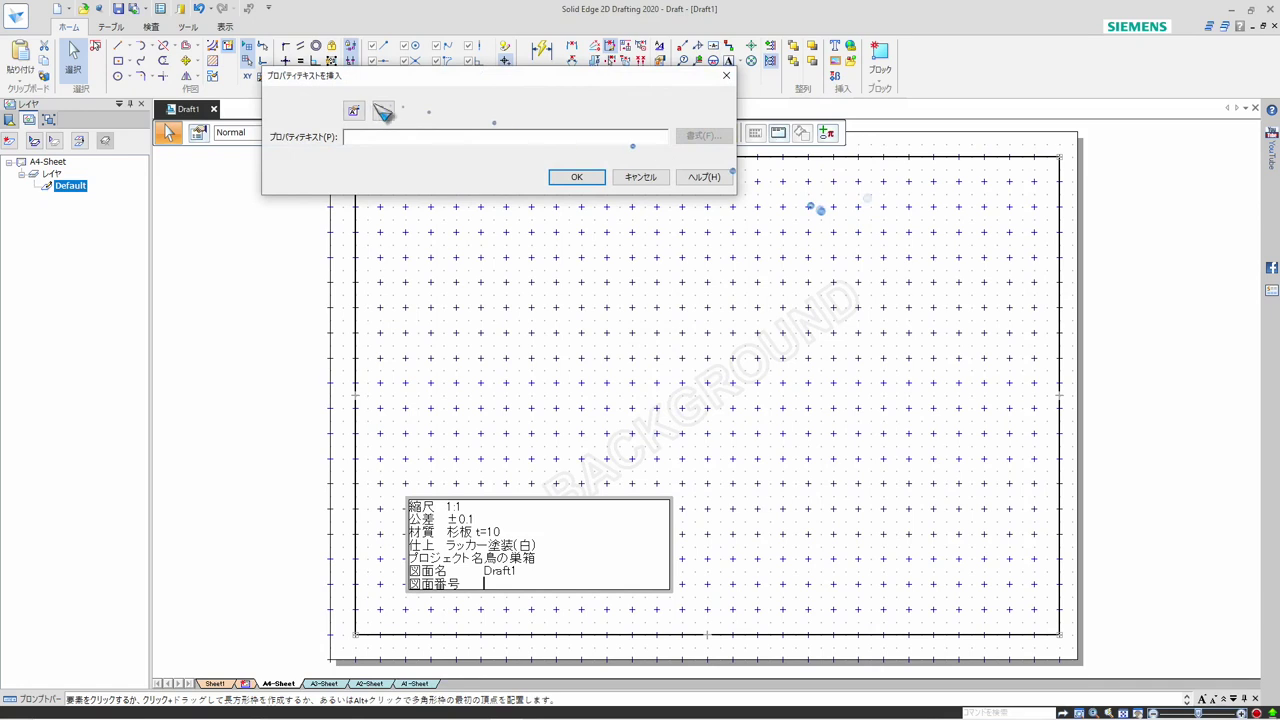
pyautogui.click(354, 113)
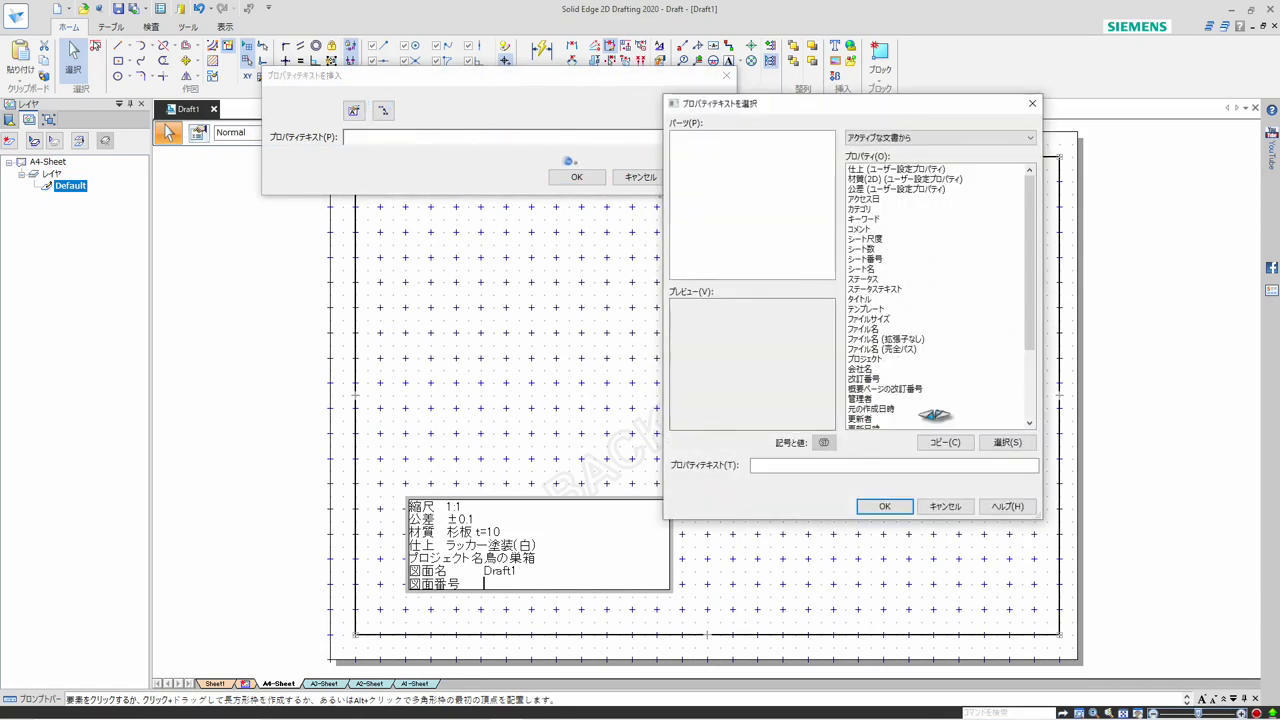
pyautogui.click(1020, 409)
pyautogui.scroll(-4, 1022, 410)
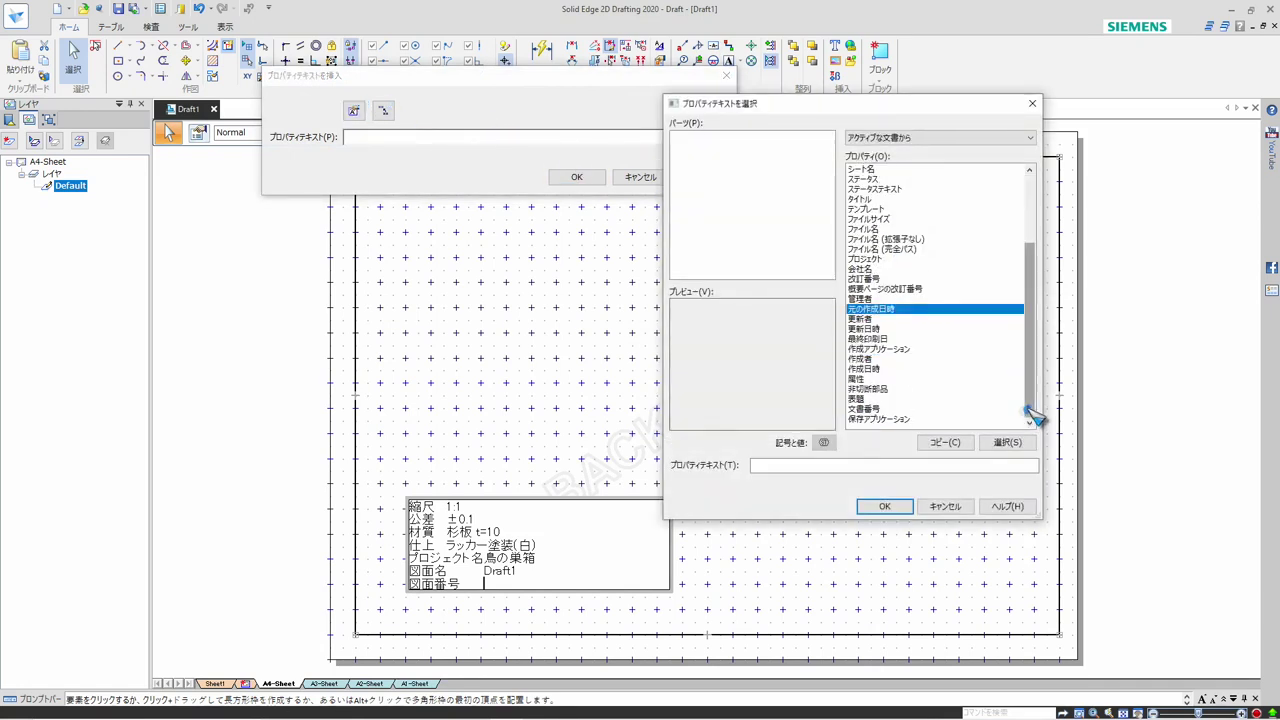
pyautogui.click(866, 410)
pyautogui.click(885, 507)
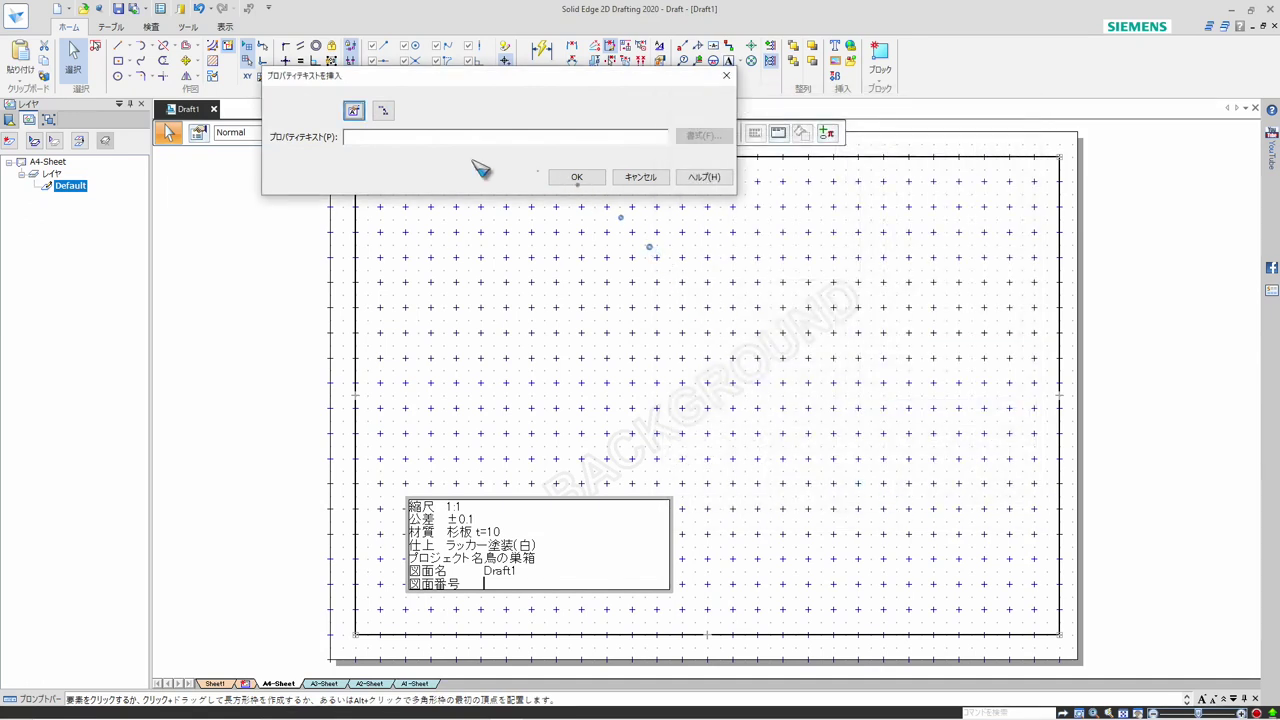
# Compose the 図面番号 property text from 文書番号 and 改訂番号, separated by a space, and append a pair of parentheses
pyautogui.click(355, 112)
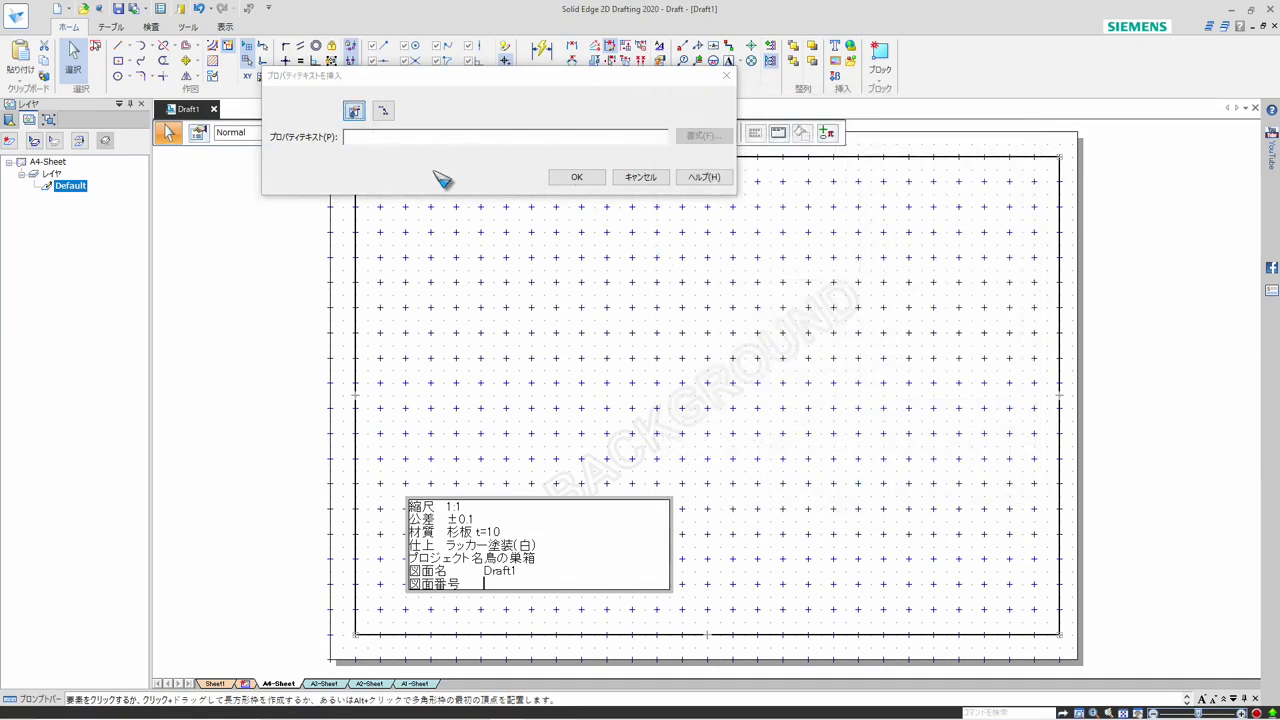
pyautogui.scroll(-4, 1037, 405)
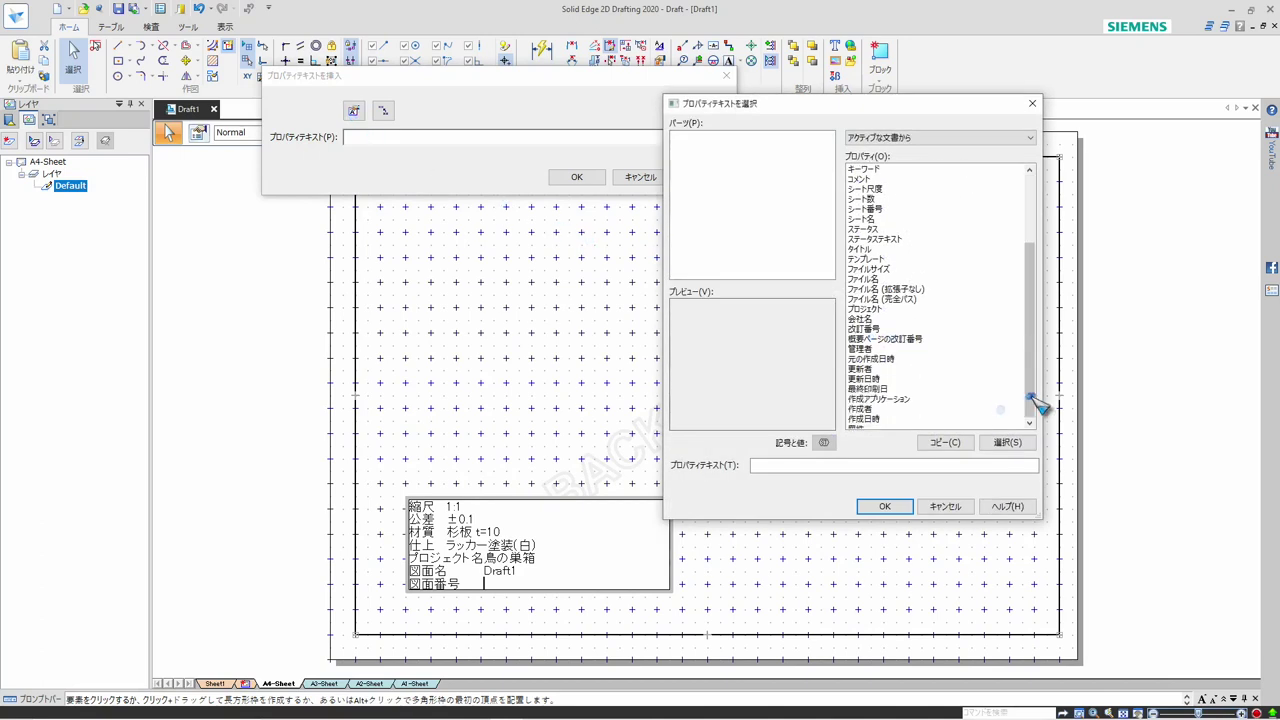
pyautogui.click(877, 409)
pyautogui.click(1007, 442)
pyautogui.click(877, 464)
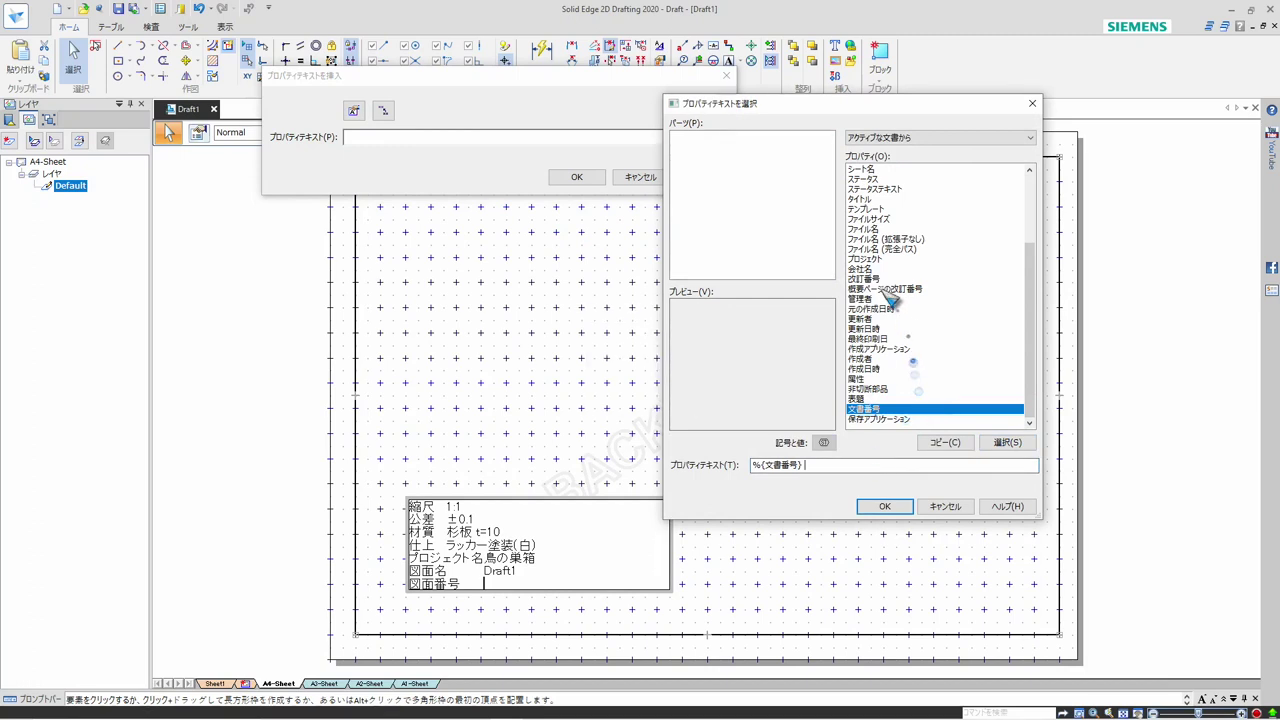
pyautogui.click(876, 280)
pyautogui.click(1005, 442)
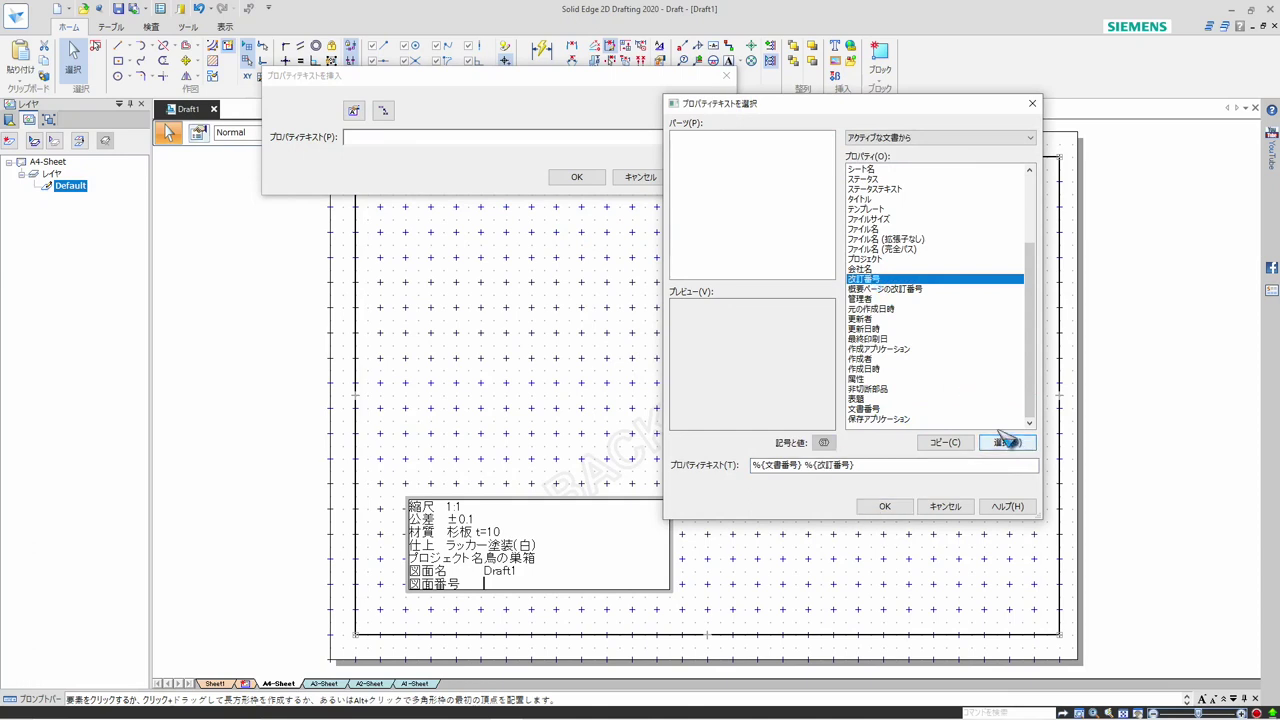
pyautogui.click(871, 464)
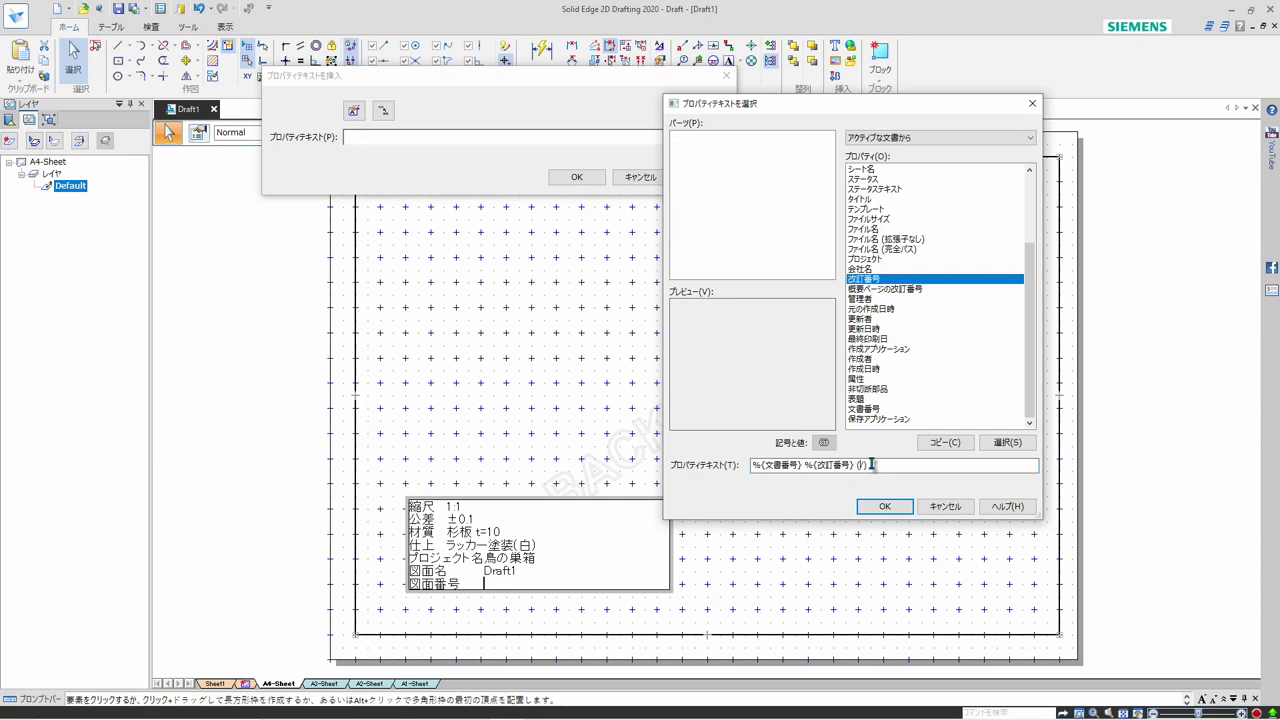
# Put シート番号 and シート数 inside the parentheses, separated by a slash, and insert the composed property text on the 図面番号 line
pyautogui.scroll(4, 1032, 222)
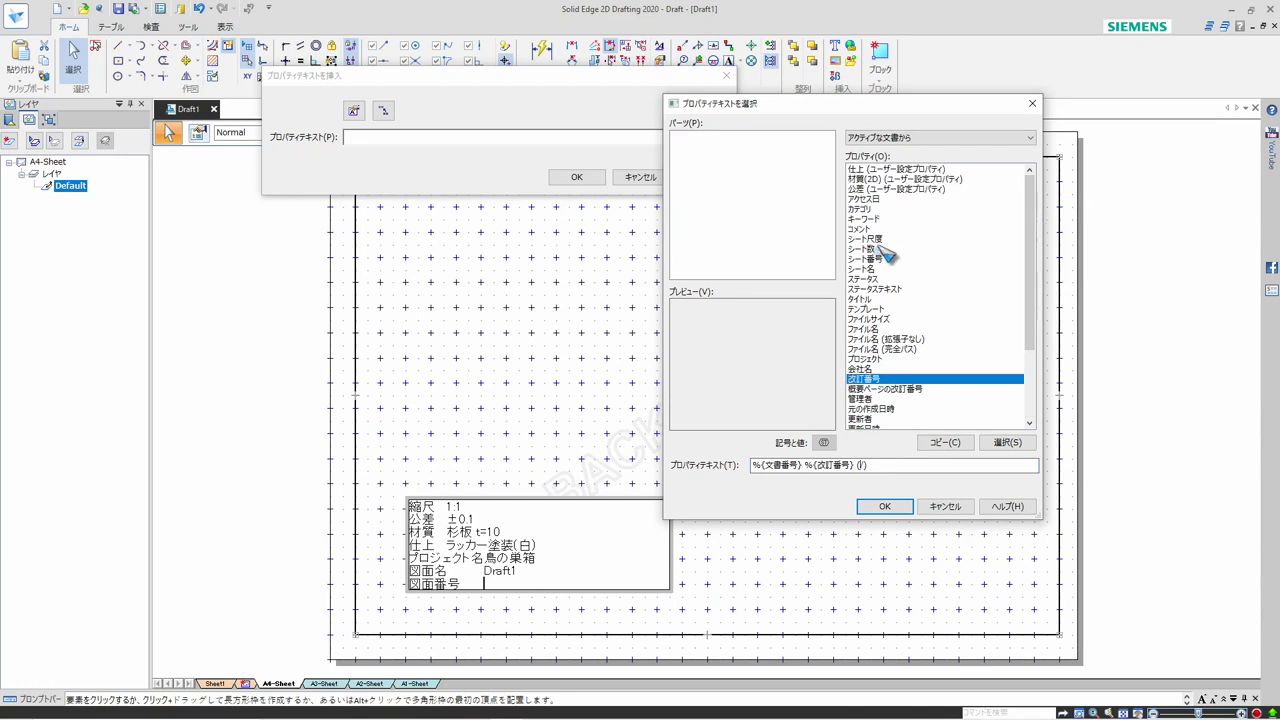
pyautogui.click(880, 258)
pyautogui.click(1004, 442)
pyautogui.click(918, 465)
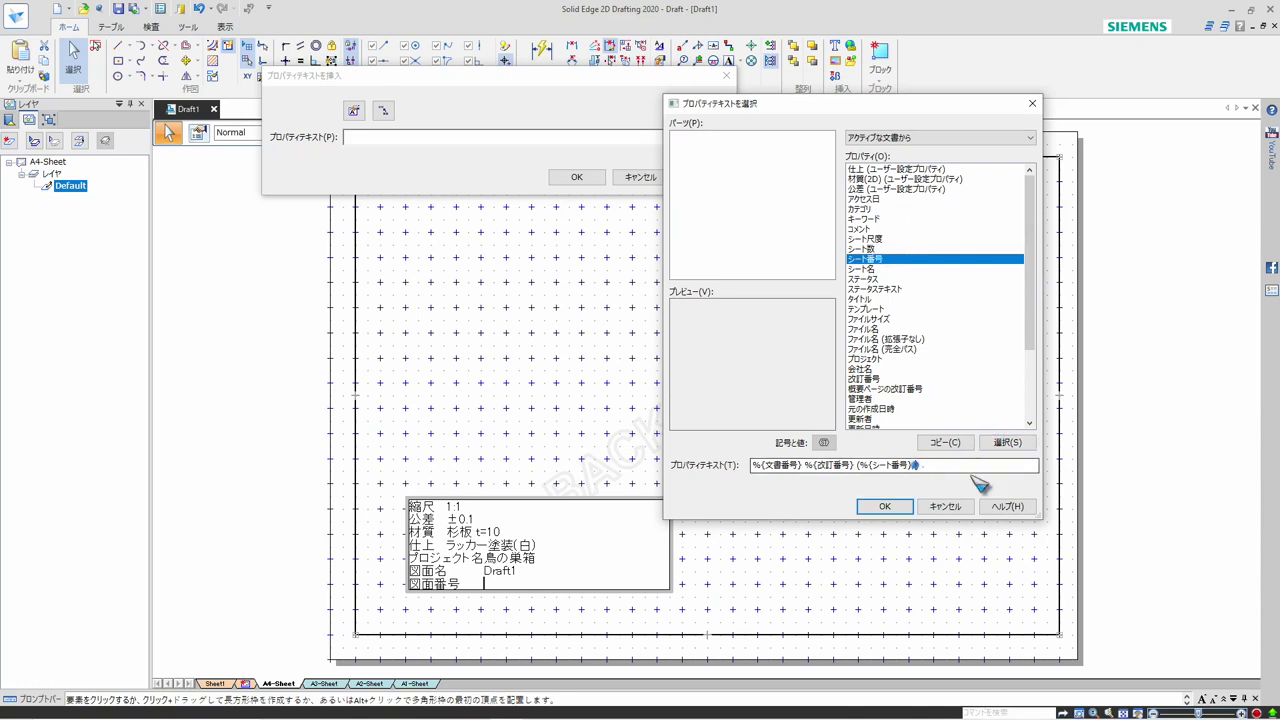
pyautogui.click(866, 249)
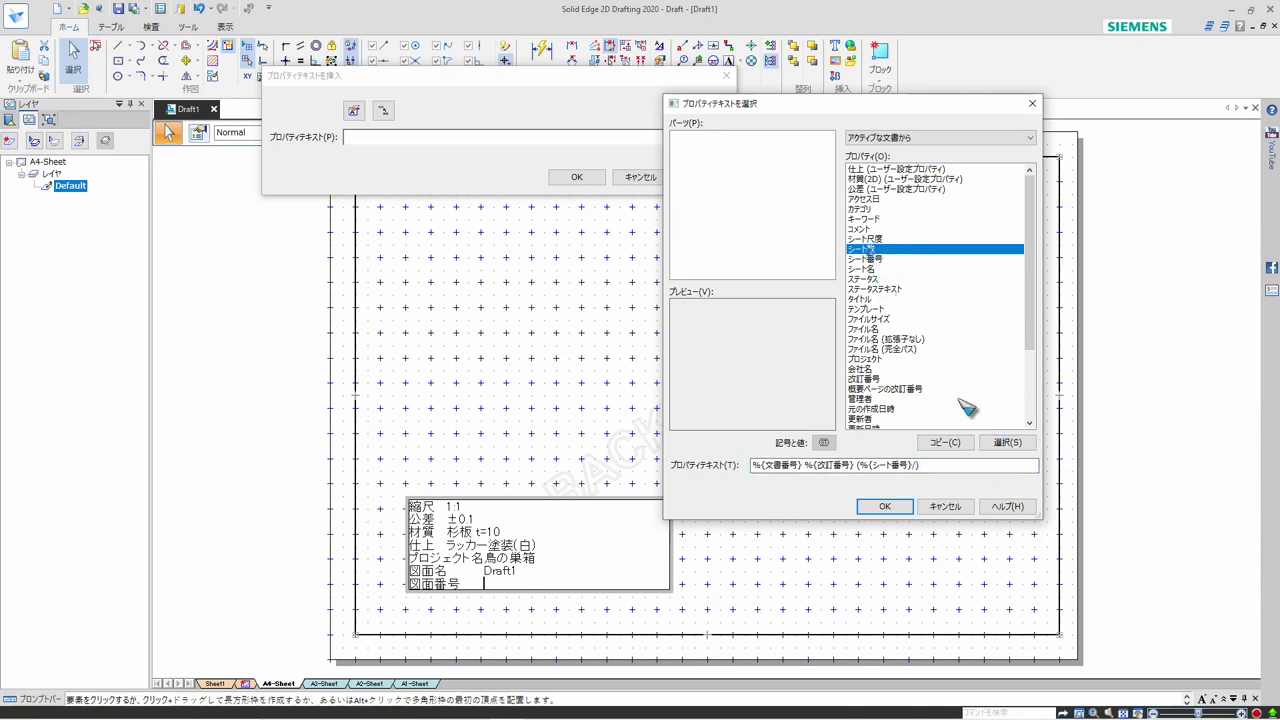
pyautogui.click(1008, 443)
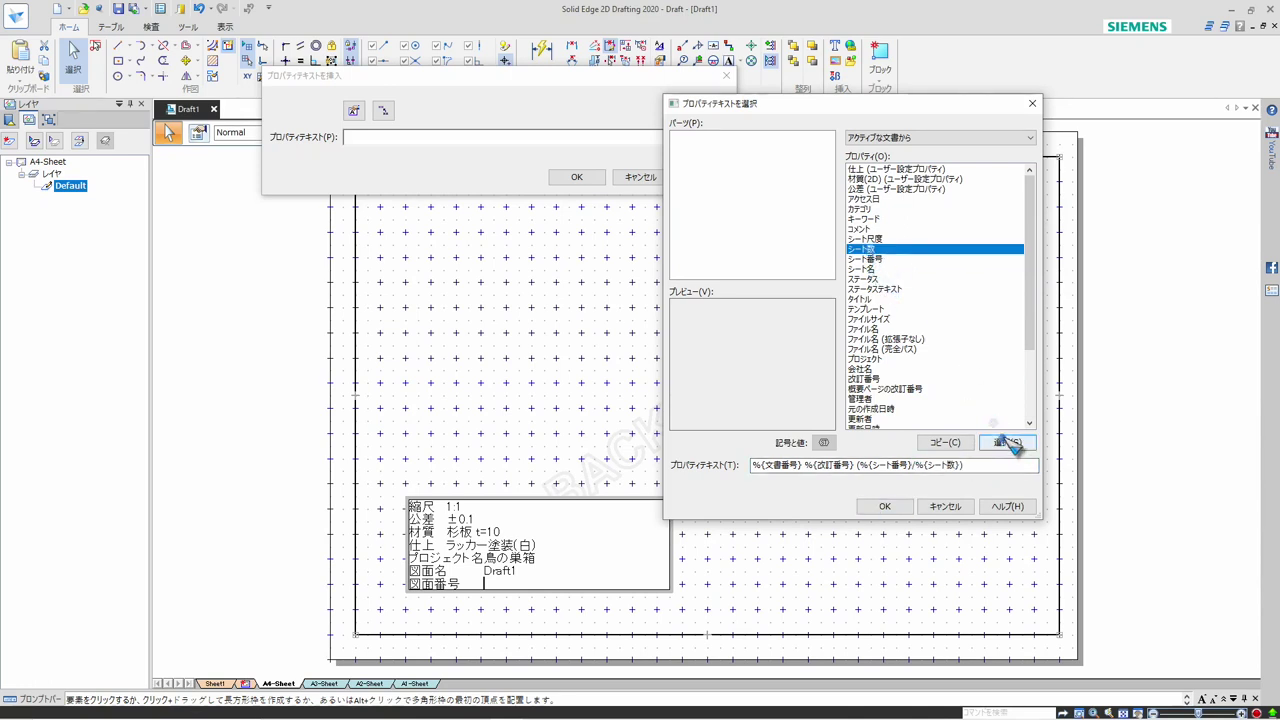
pyautogui.click(898, 507)
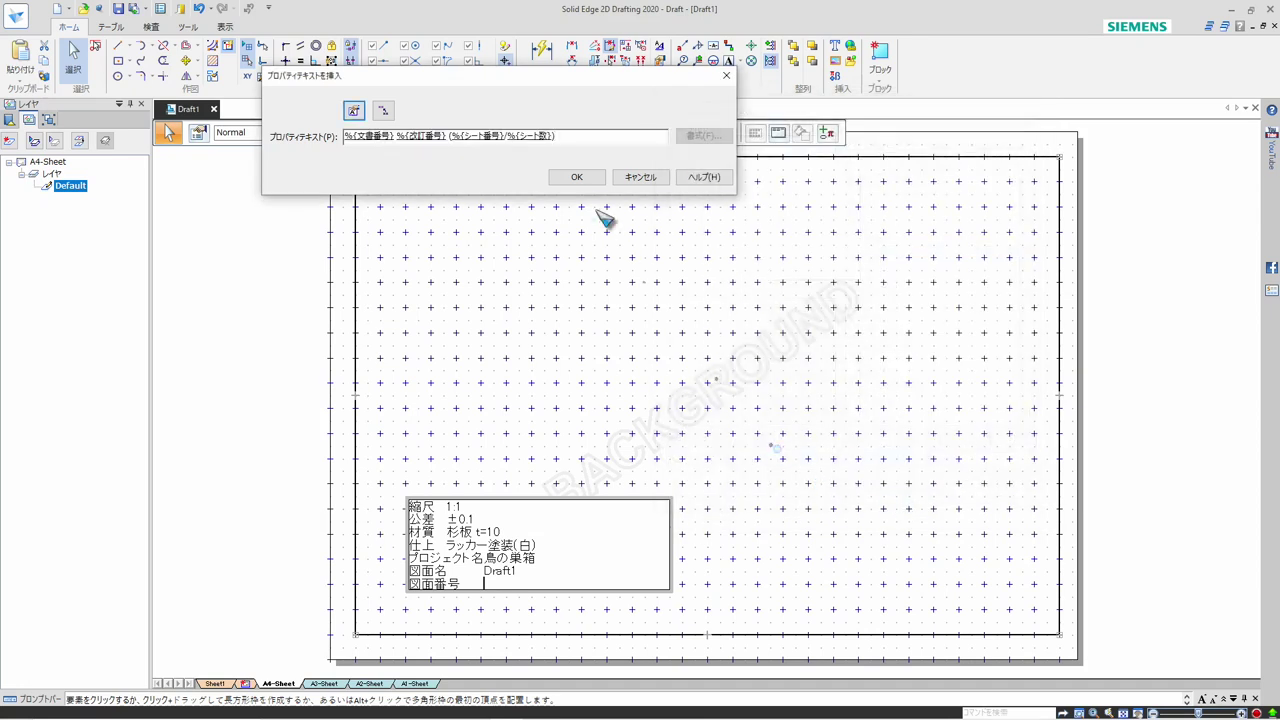
pyautogui.click(577, 179)
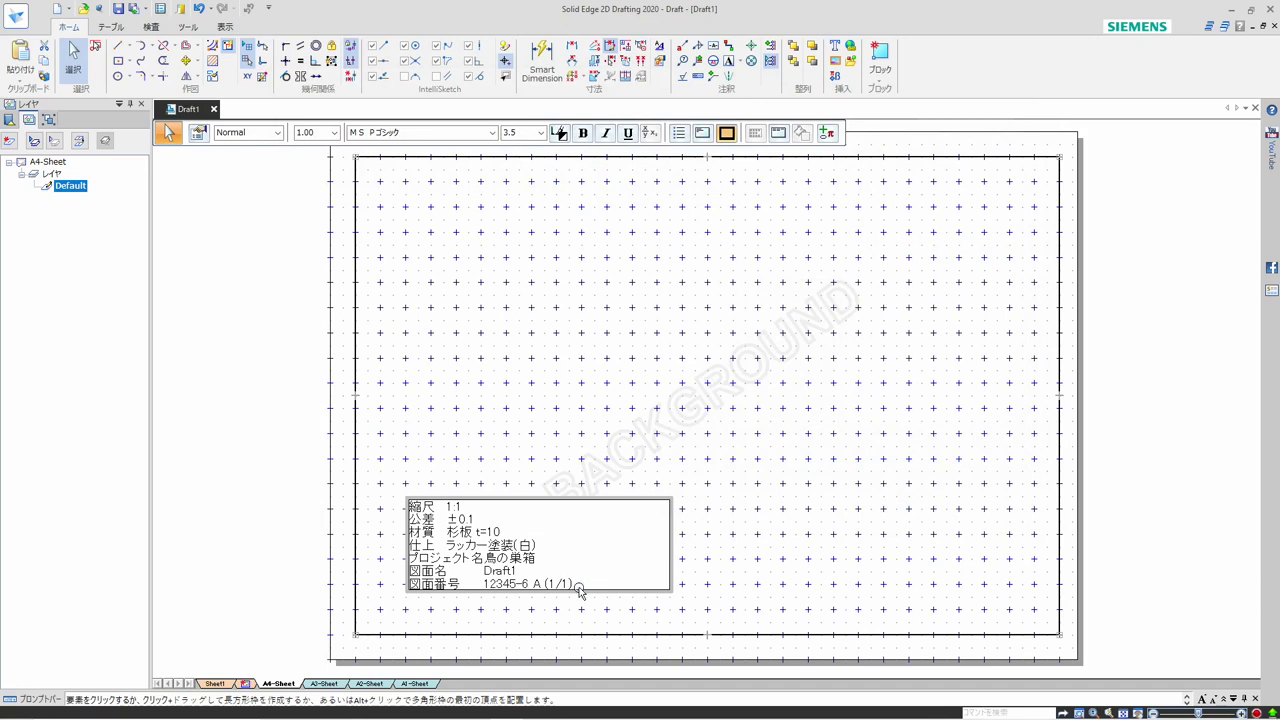
pyautogui.click(533, 497)
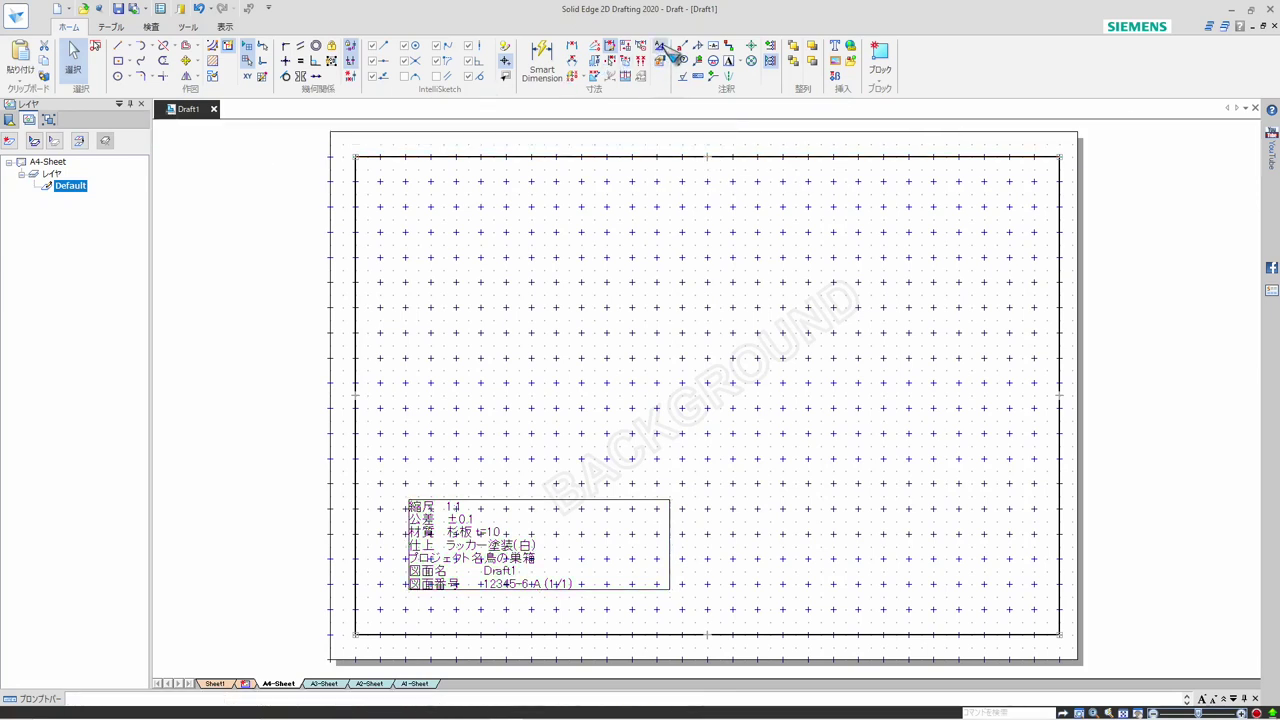
# Set the font size of the Normal text style to 3 mm and apply the style
pyautogui.click(645, 89)
pyautogui.click(440, 292)
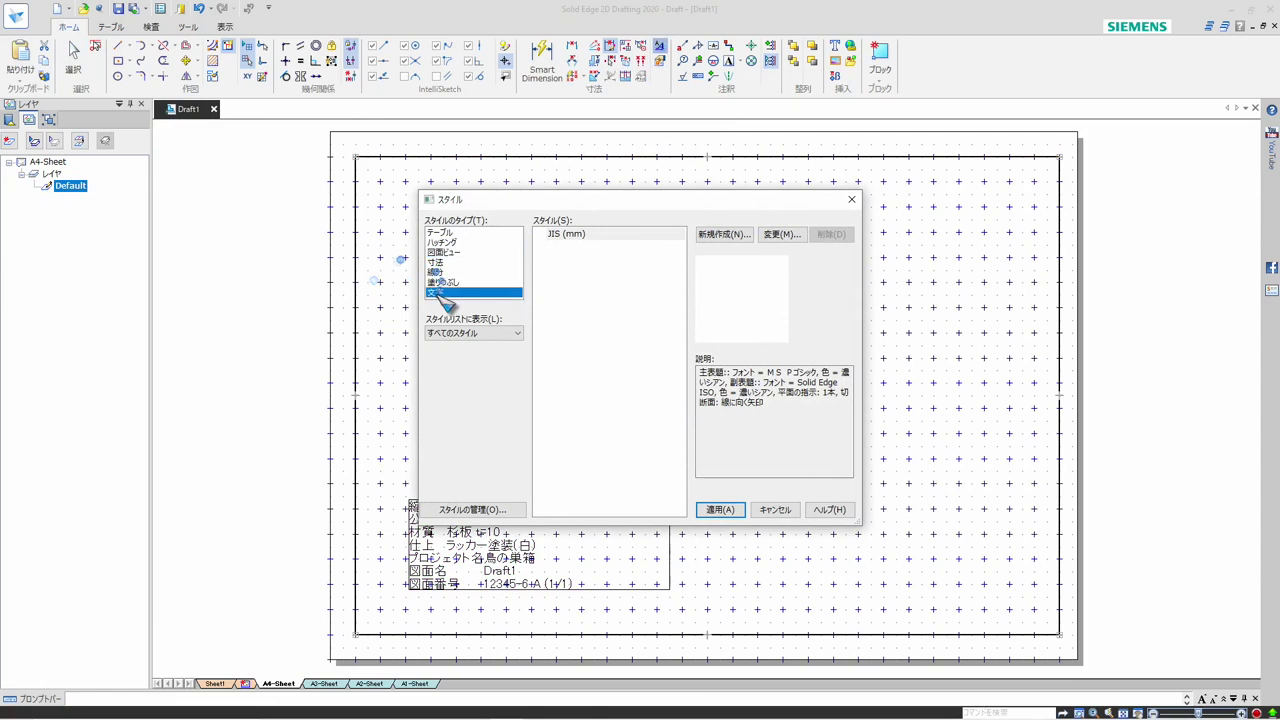
pyautogui.click(562, 236)
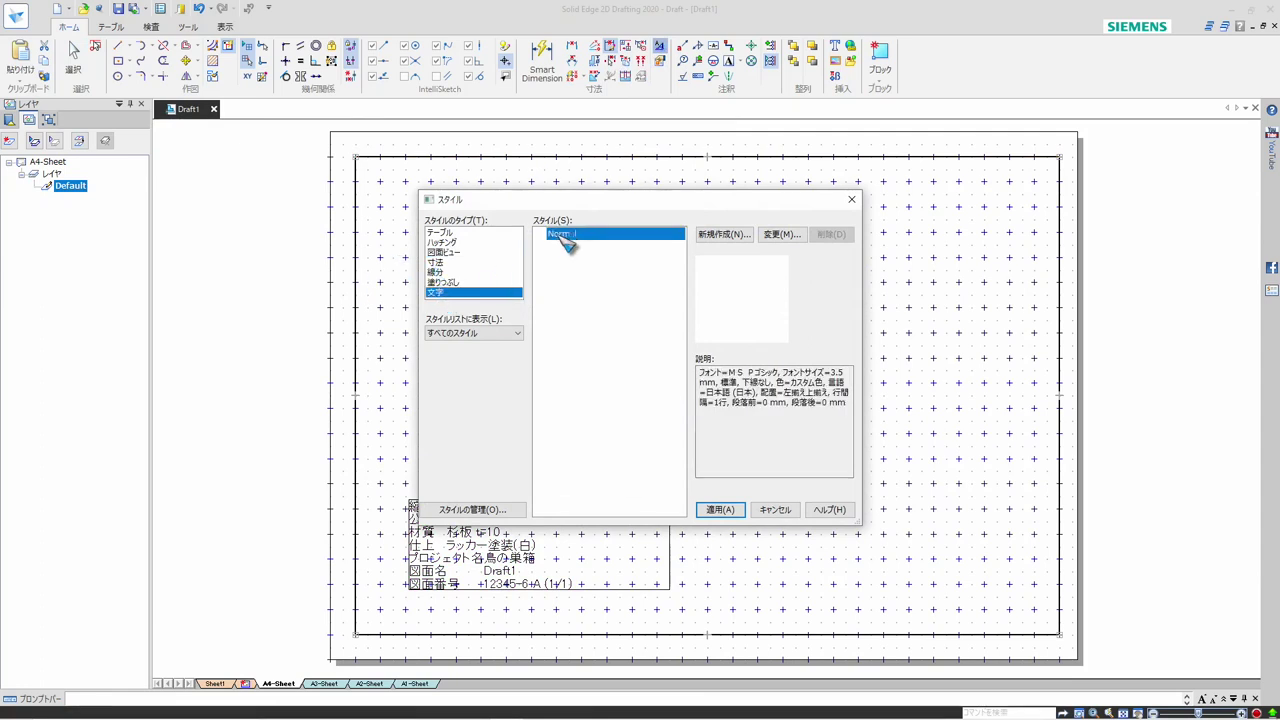
pyautogui.click(776, 238)
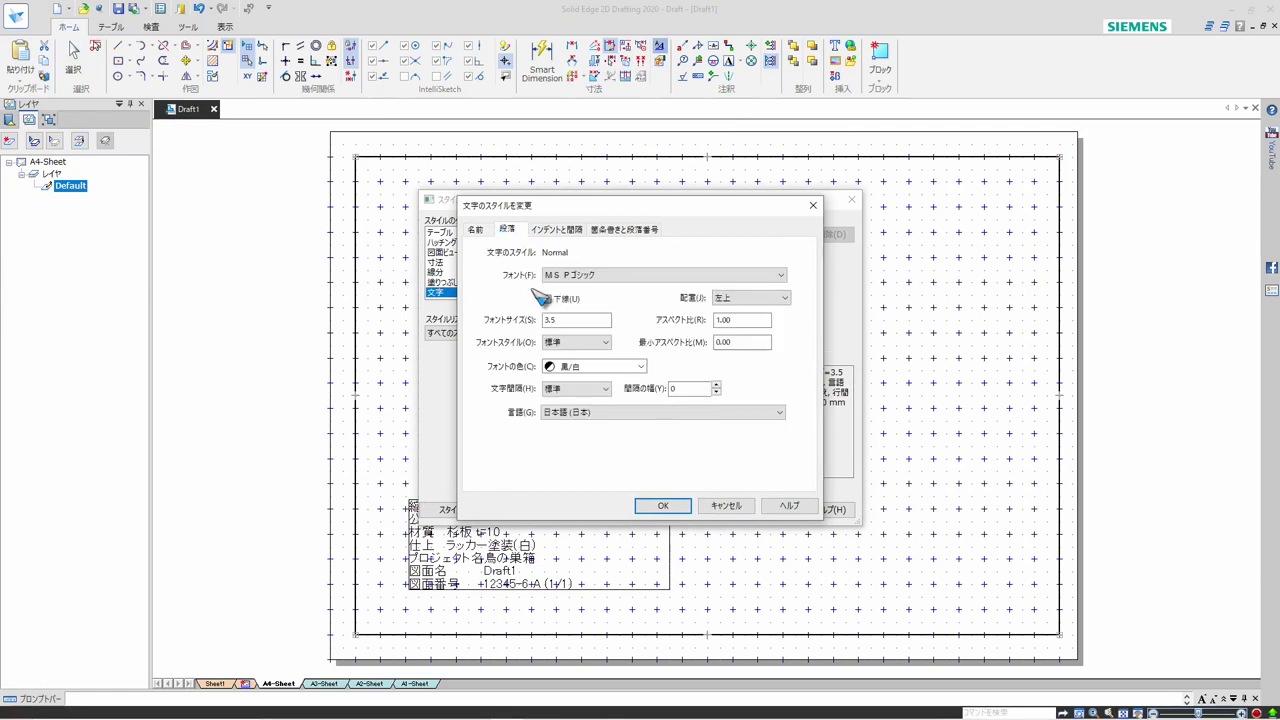
pyautogui.moveTo(568, 320); pyautogui.dragTo(516, 320)
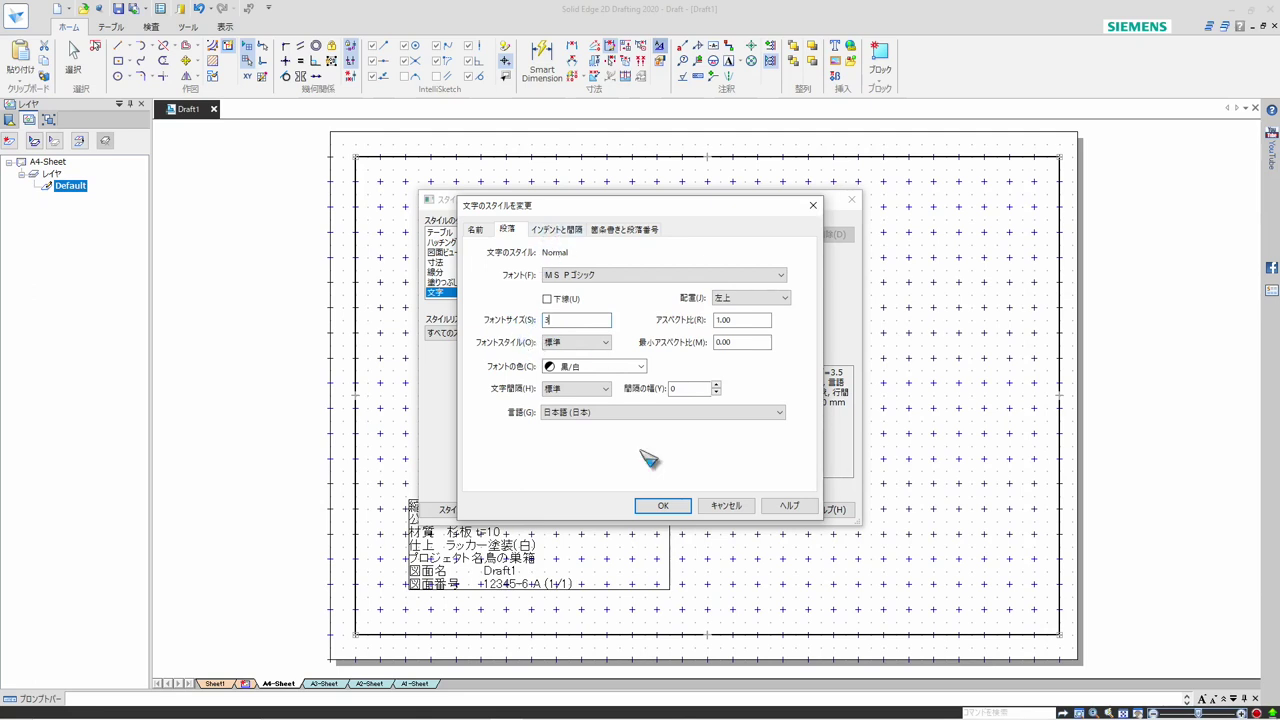
pyautogui.click(664, 500)
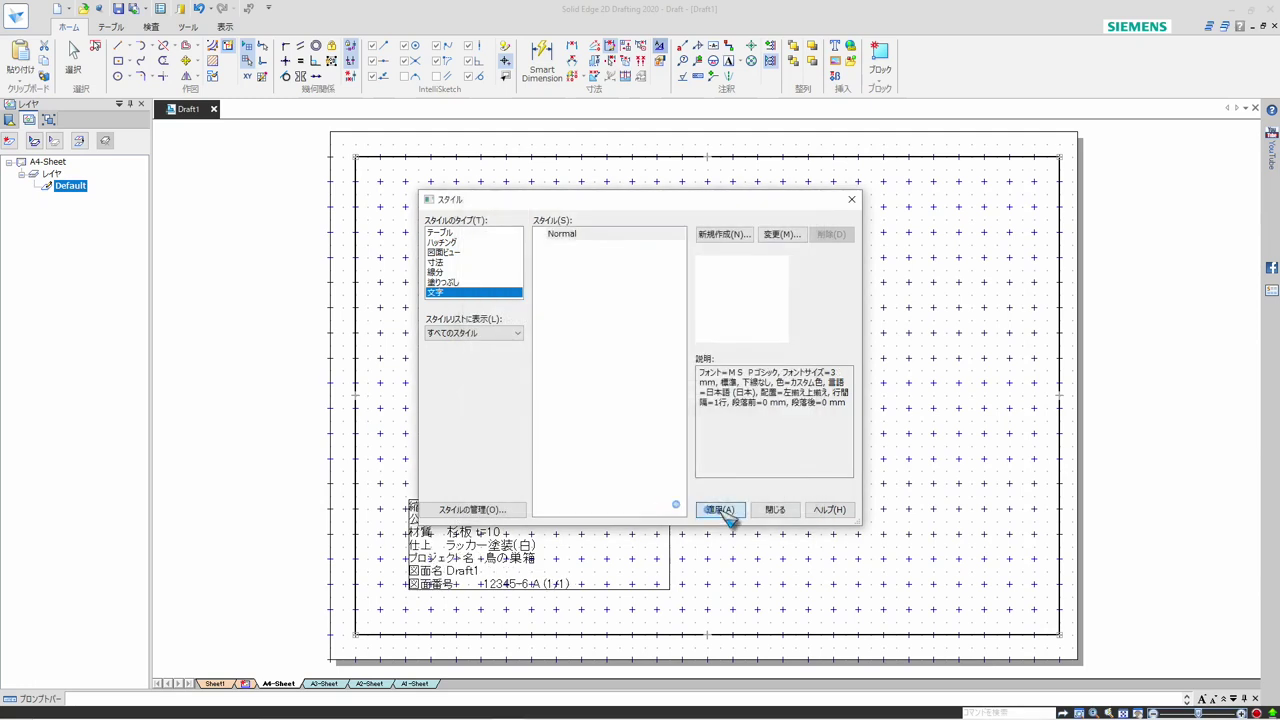
pyautogui.click(719, 510)
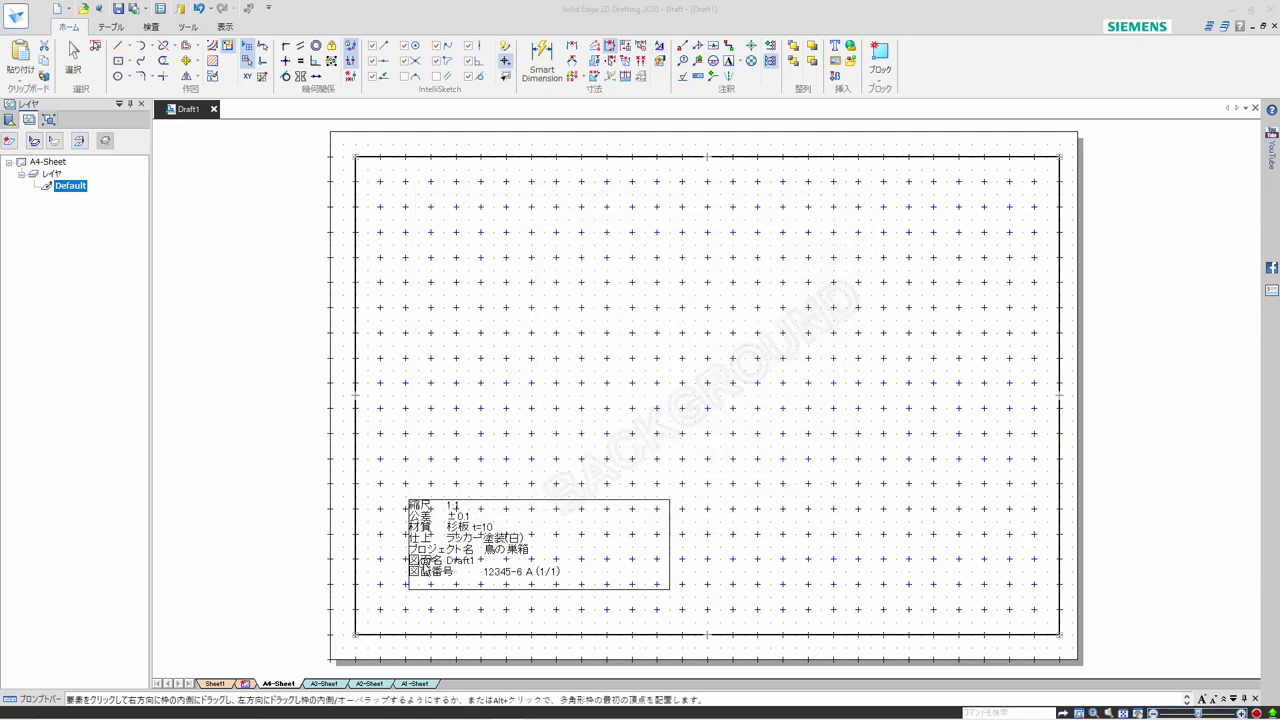
# Set the default tab position of the title text box to 30 so that the values line up in one column
pyautogui.doubleClick(408, 602)
pyautogui.scroll(2, 408, 601)
pyautogui.scroll(3, 408, 602)
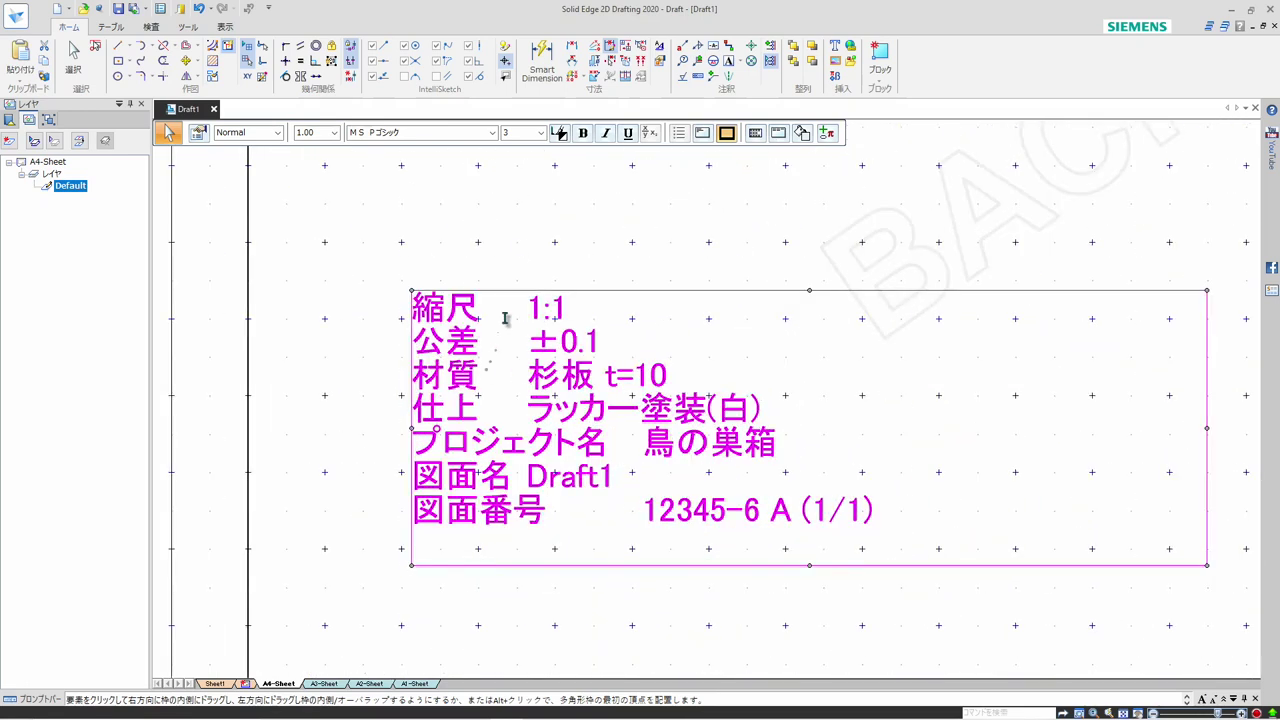
pyautogui.scroll(2, 508, 252)
pyautogui.click(508, 252)
pyautogui.scroll(-1, 508, 254)
pyautogui.scroll(-1, 508, 256)
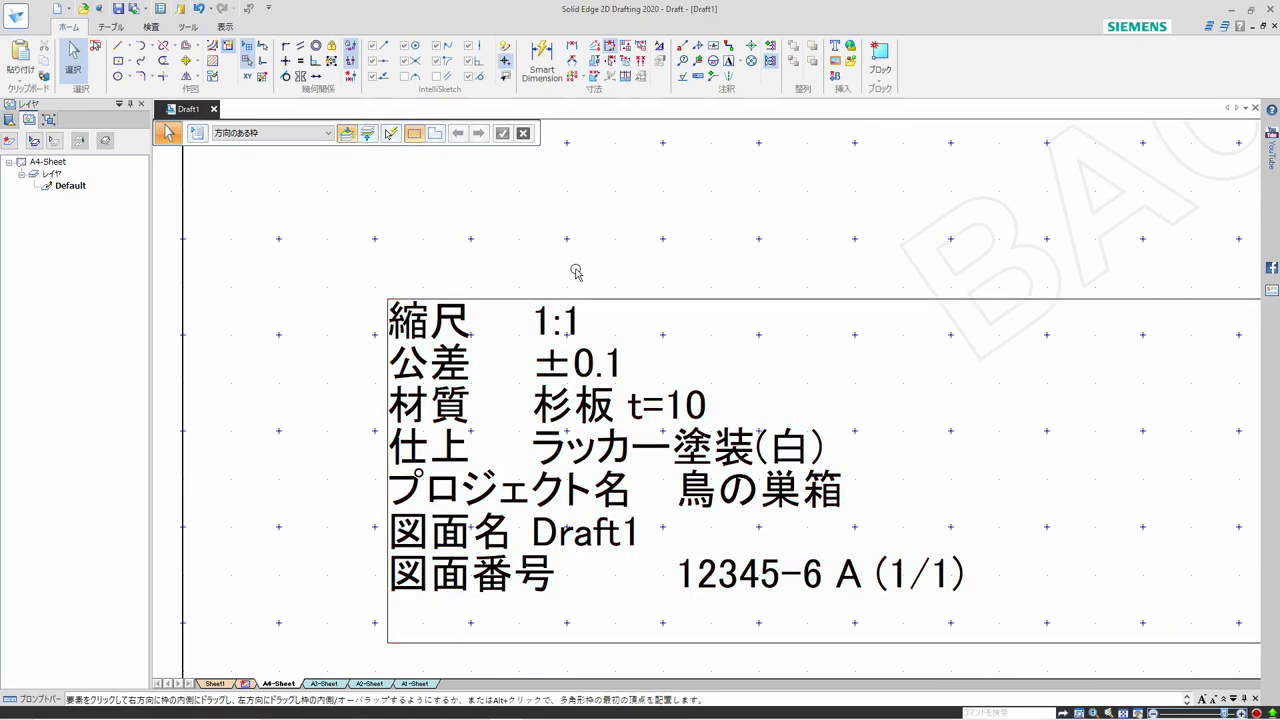
pyautogui.click(650, 299)
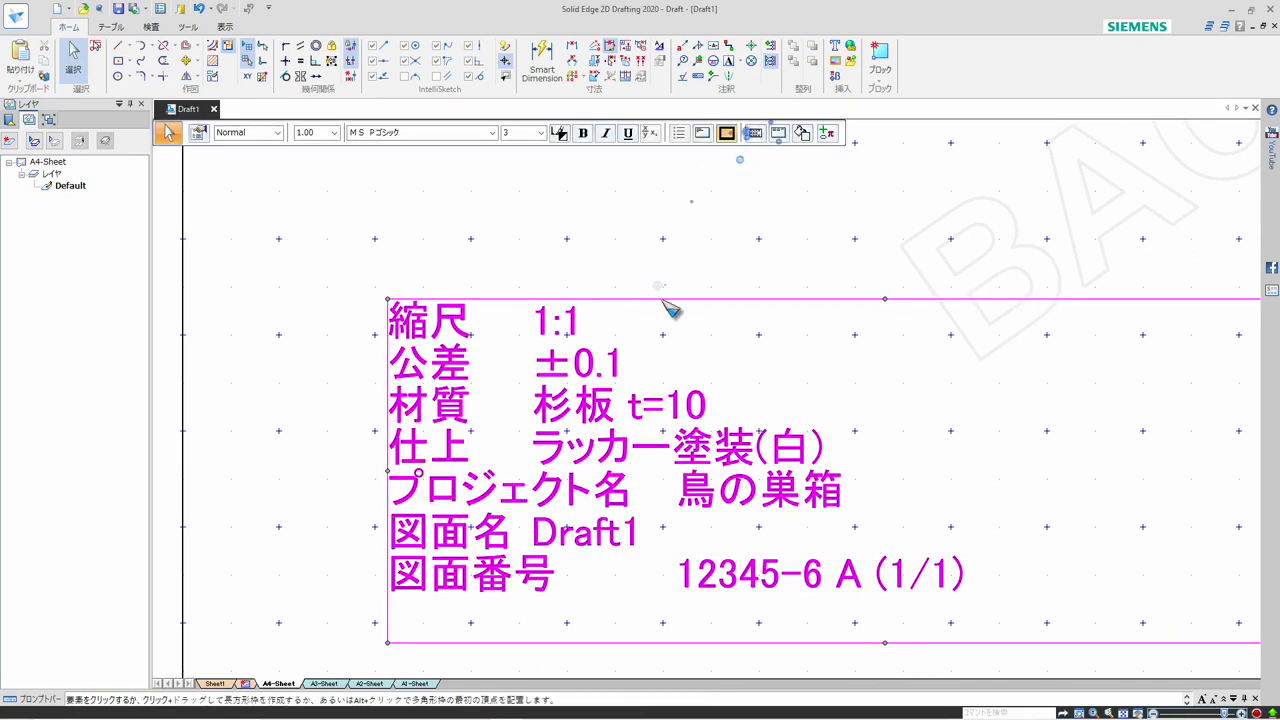
pyautogui.rightClick(686, 302)
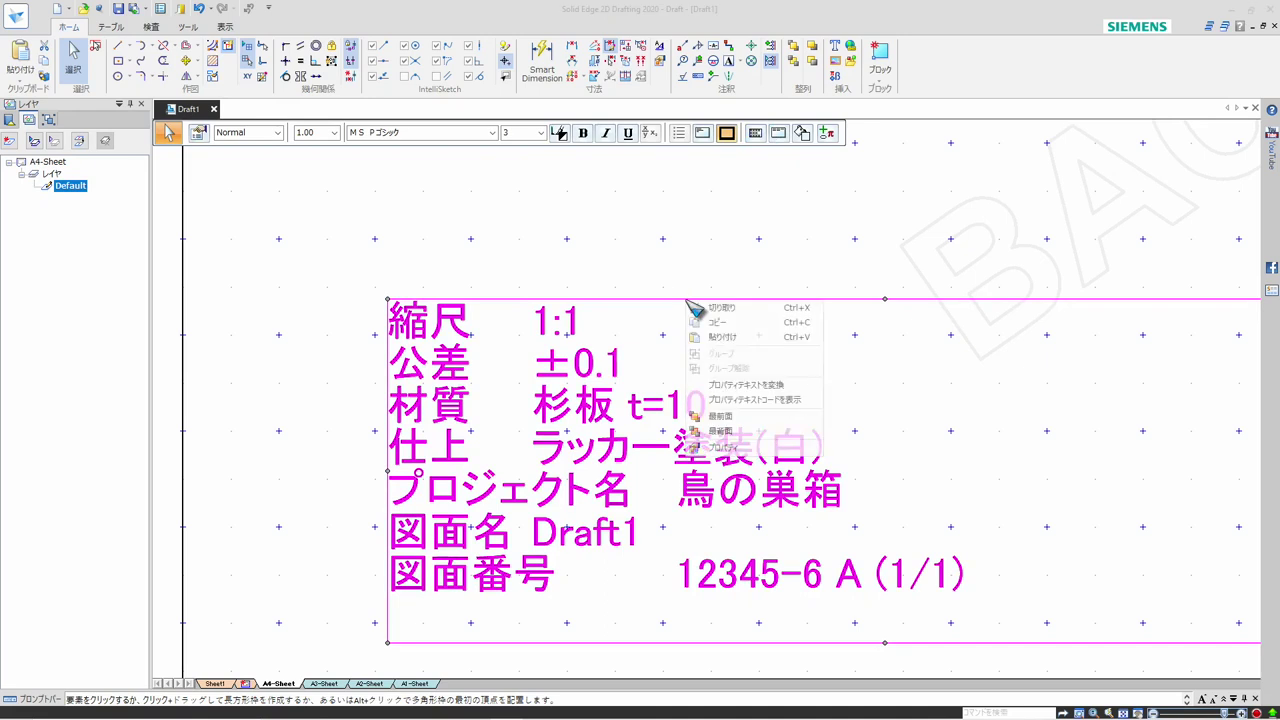
pyautogui.click(722, 448)
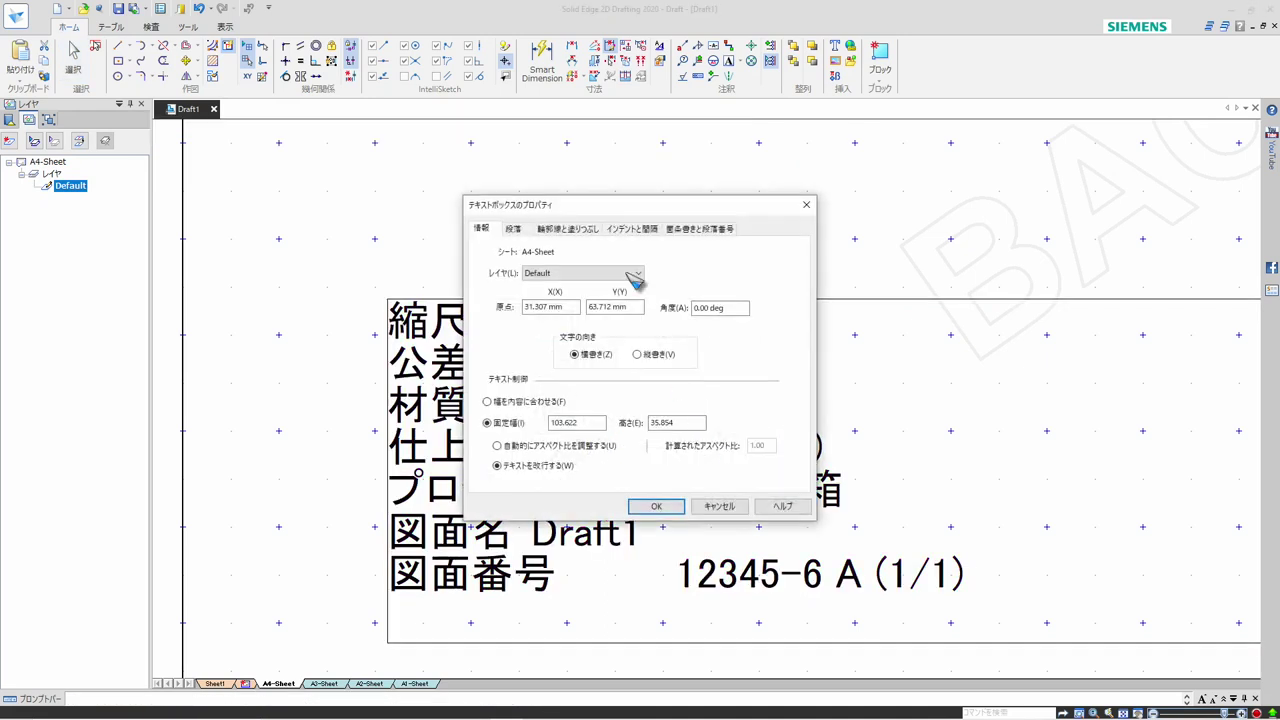
pyautogui.click(624, 229)
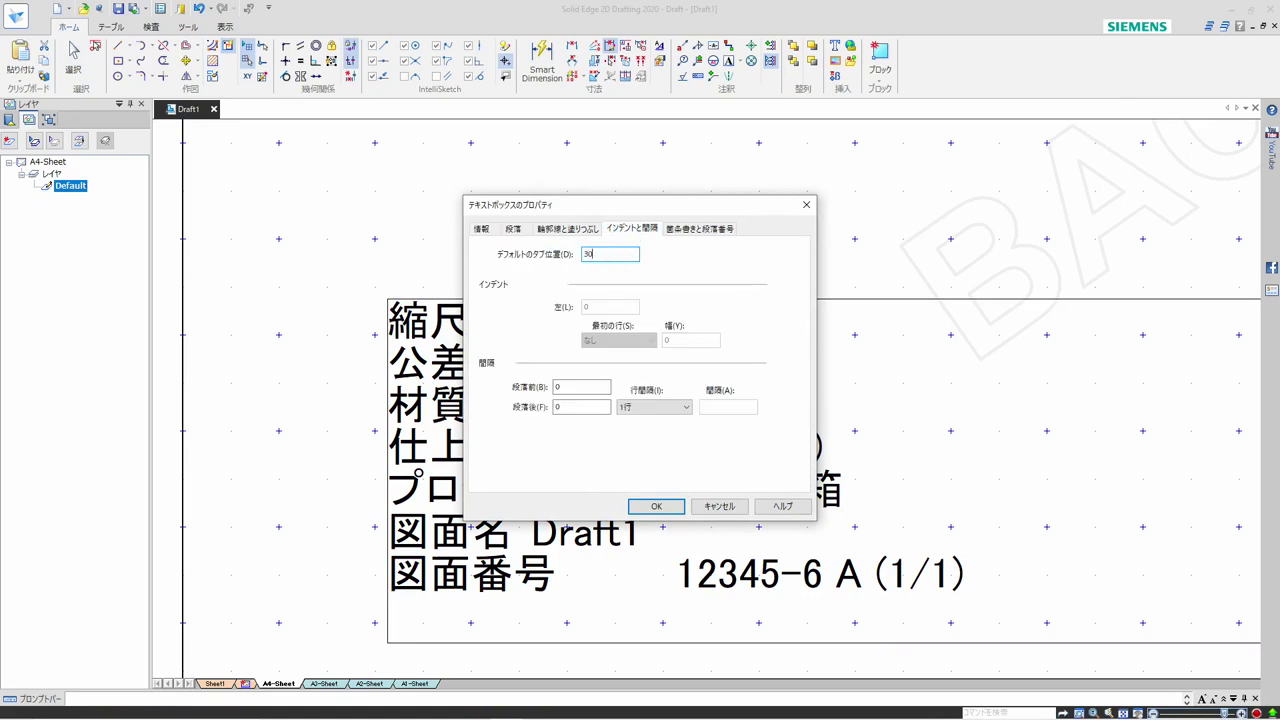
pyautogui.click(658, 506)
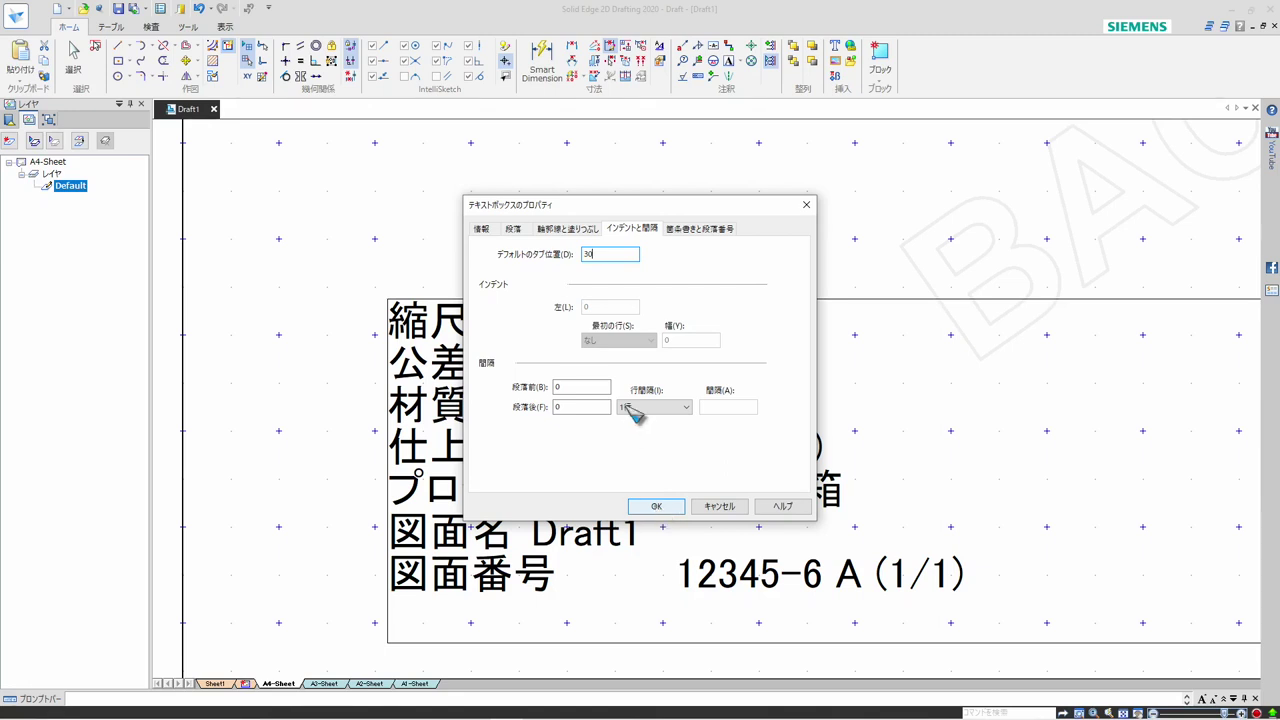
pyautogui.click(658, 507)
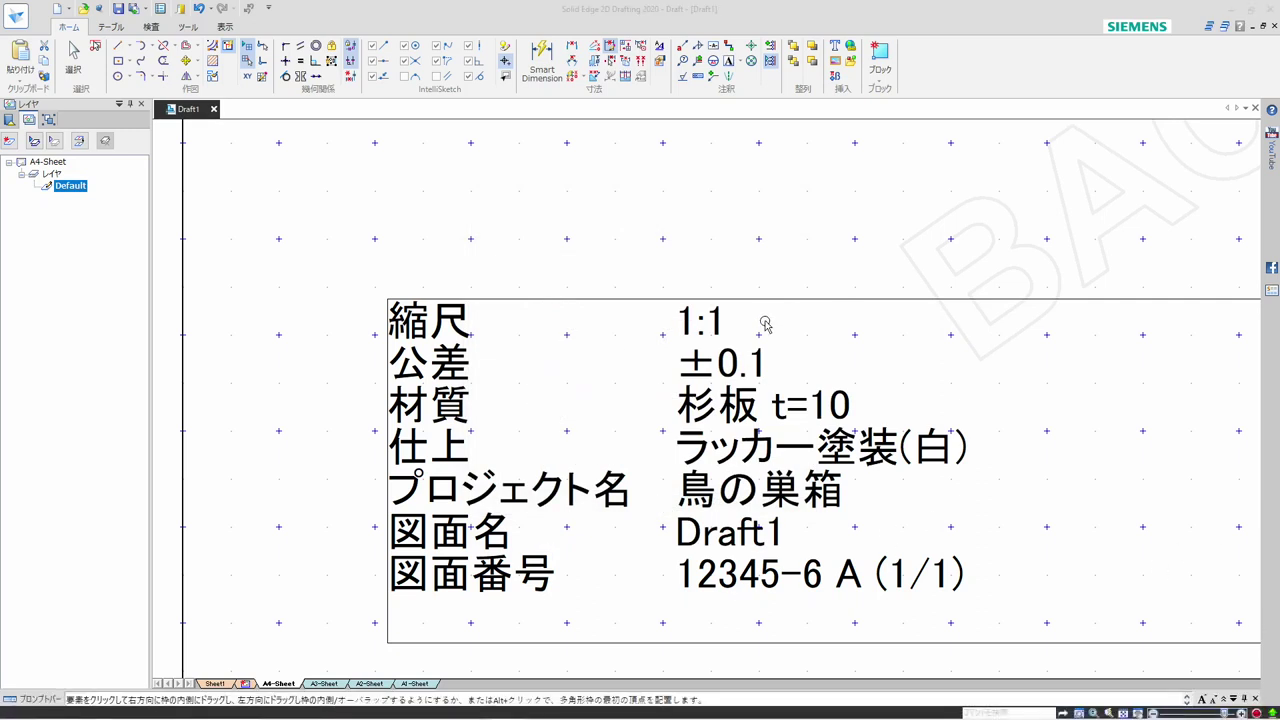
# Shorten the text box slightly so its lower edge sits closer below the 図面番号 line
pyautogui.doubleClick(668, 333)
pyautogui.scroll(-2, 670, 333)
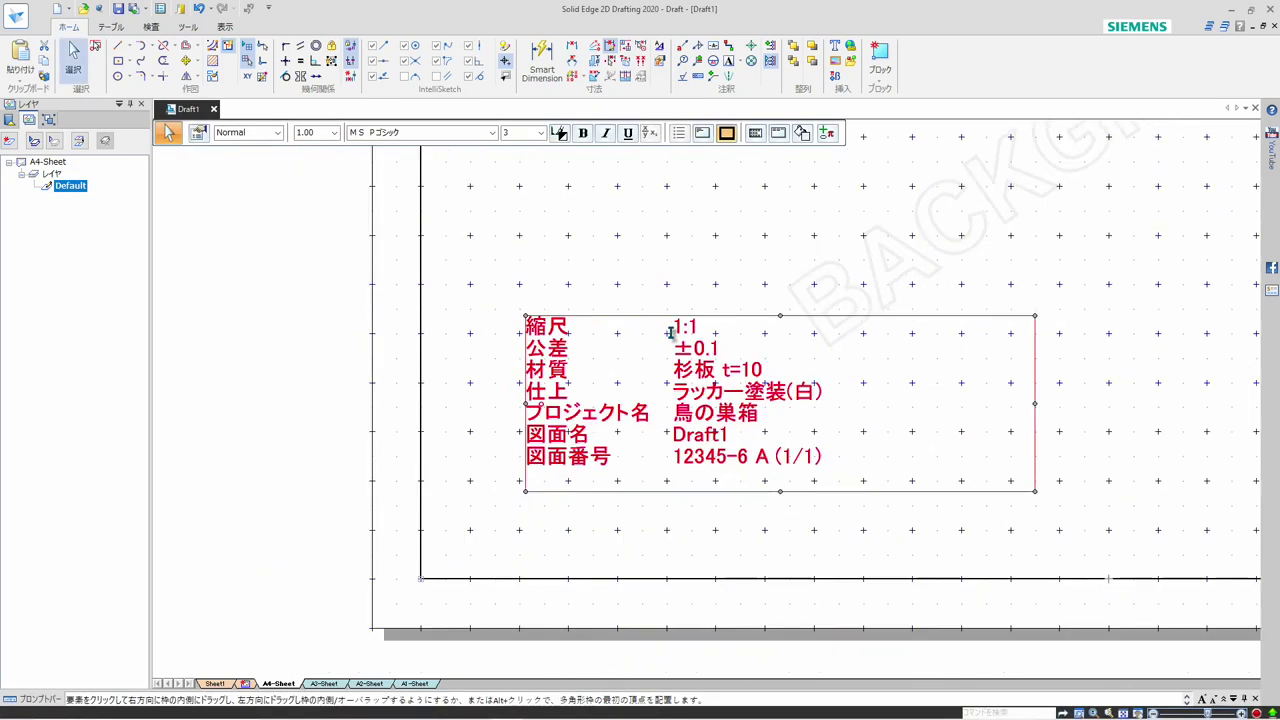
pyautogui.click(836, 250)
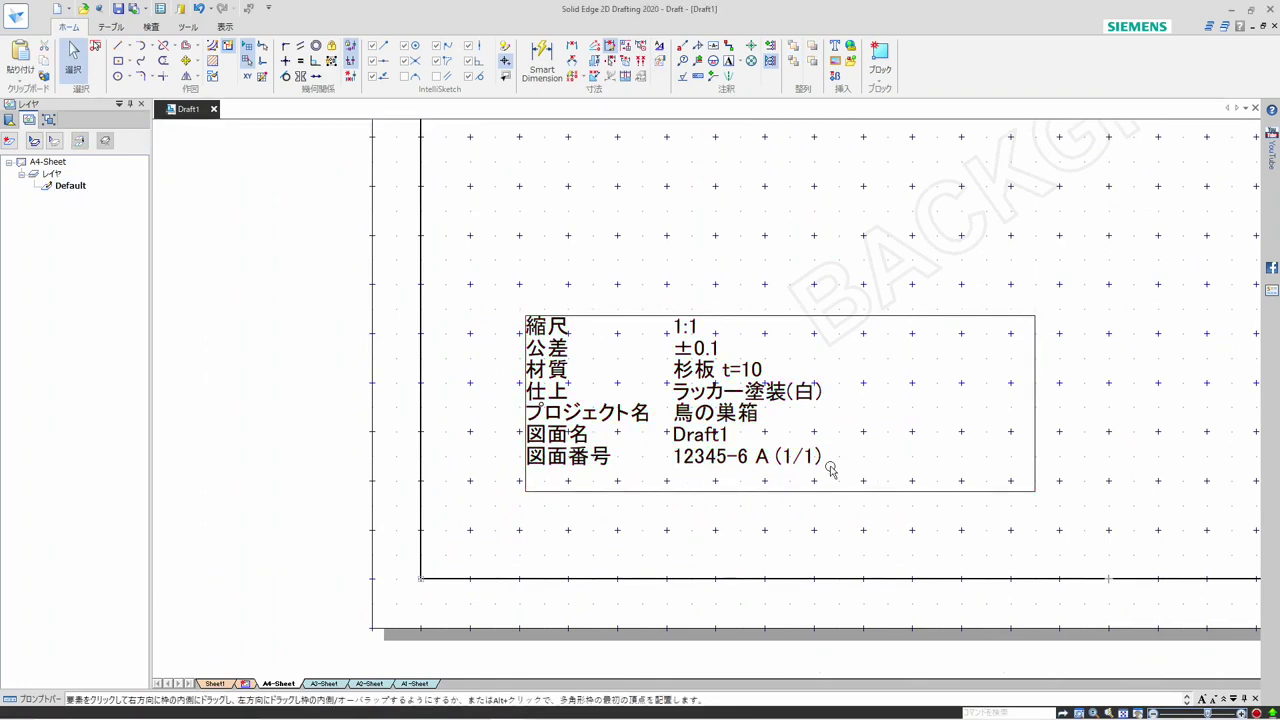
pyautogui.doubleClick(830, 470)
pyautogui.doubleClick(830, 468)
pyautogui.click(836, 465)
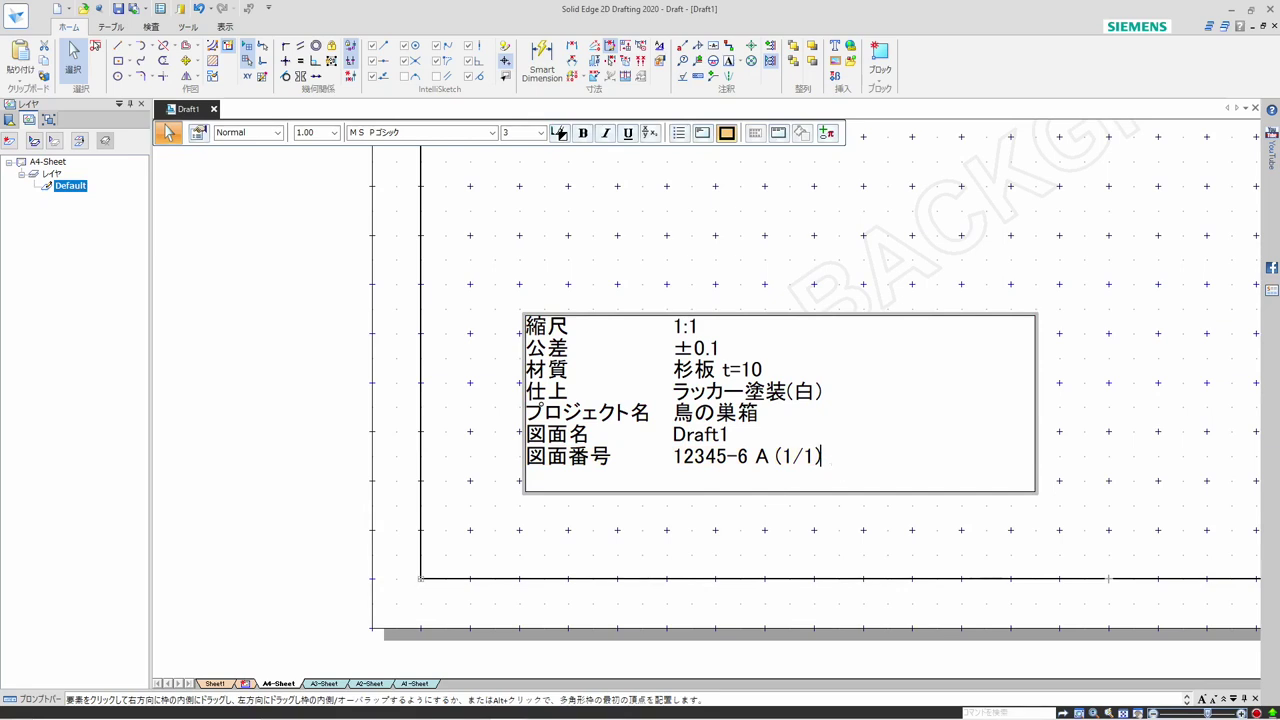
pyautogui.click(1036, 492)
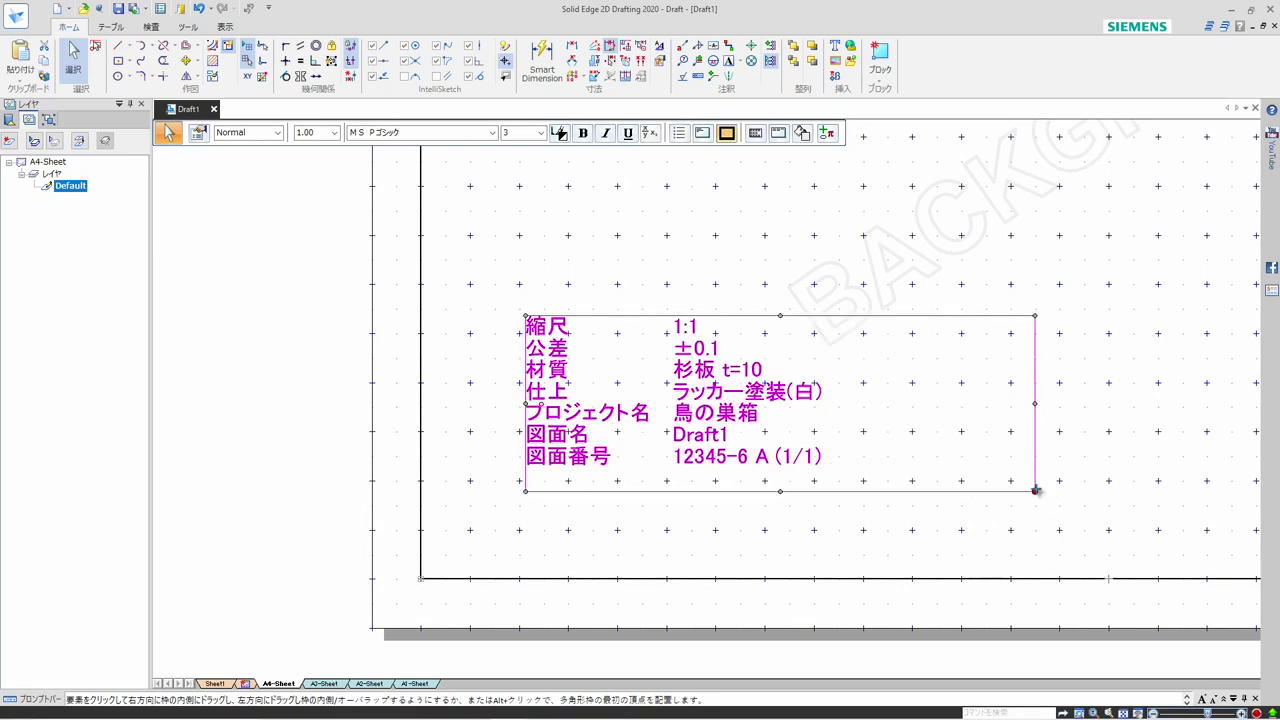
pyautogui.press('Escape')
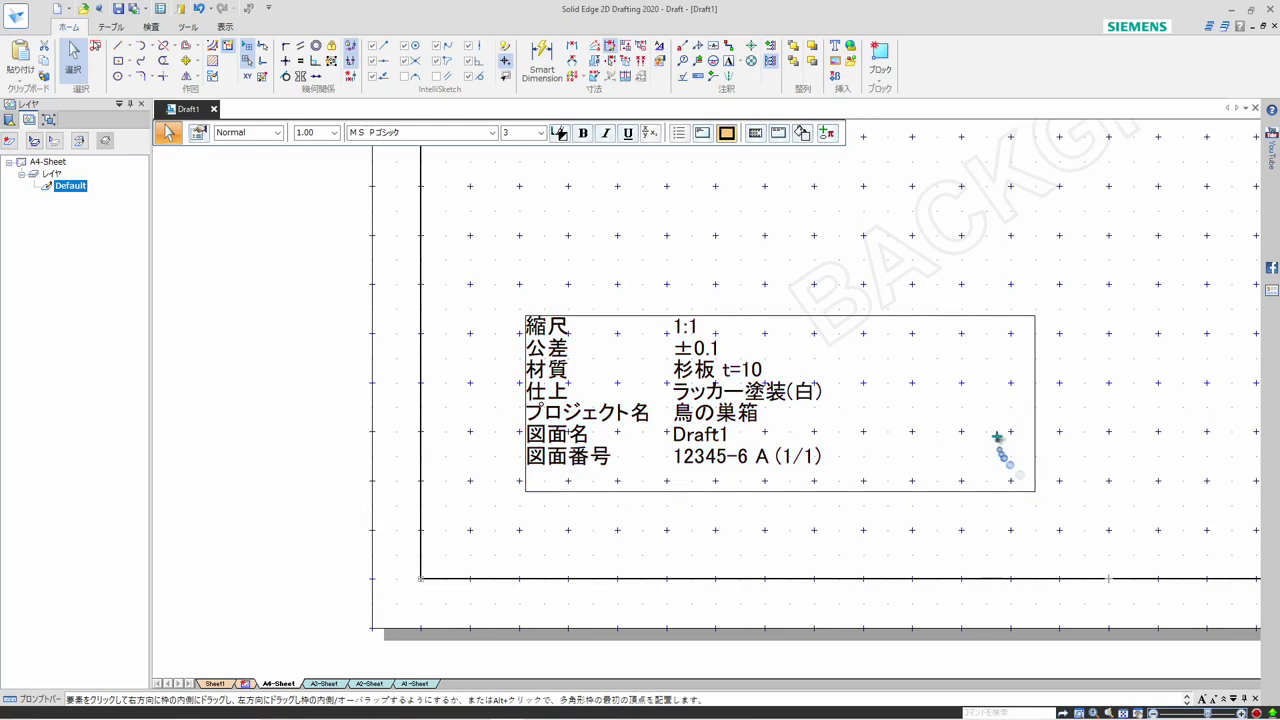
pyautogui.click(1014, 459)
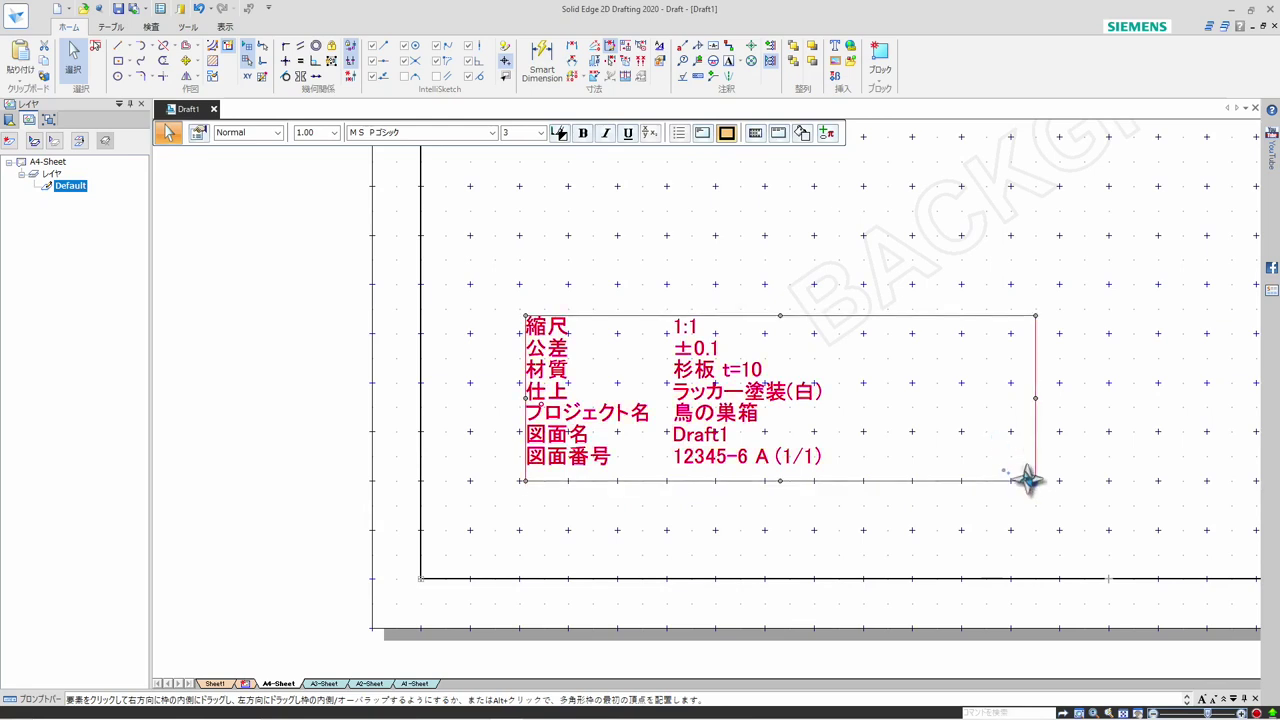
pyautogui.press('Escape')
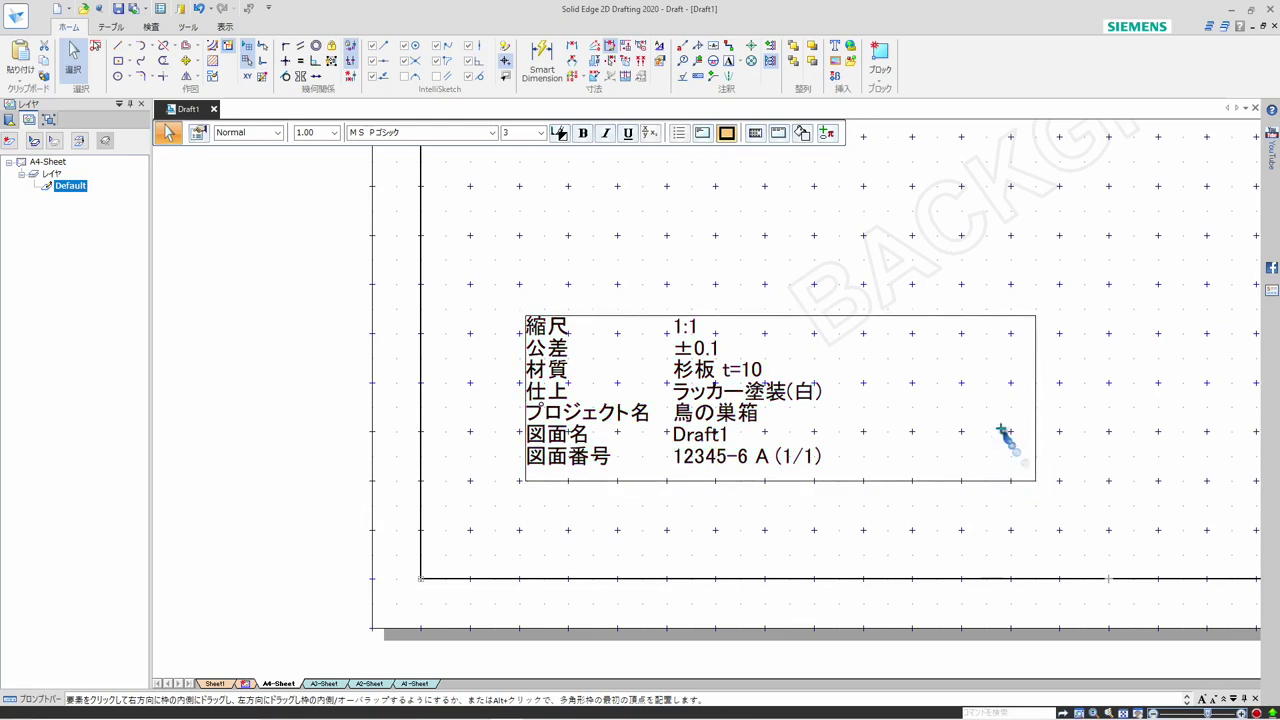
# Set the font size of the drawing name value on the 図面名 line to 5
pyautogui.doubleClick(707, 436)
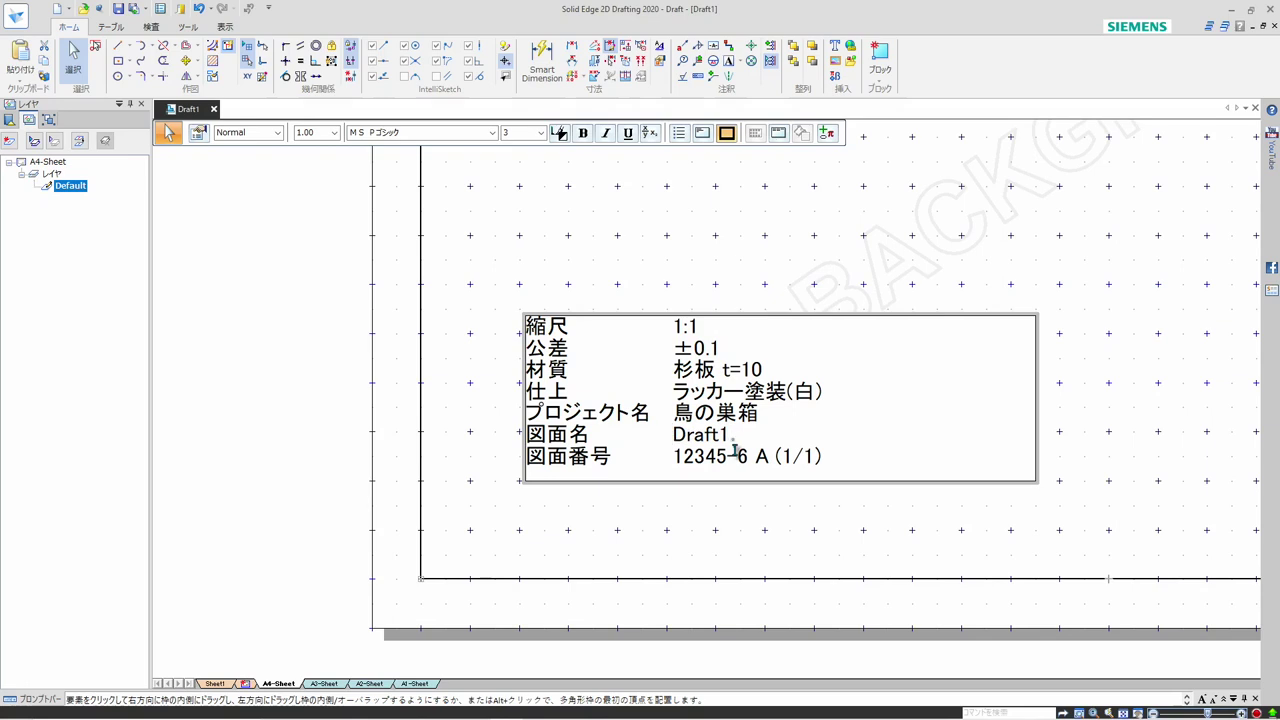
pyautogui.hotkey('shift', 'End')
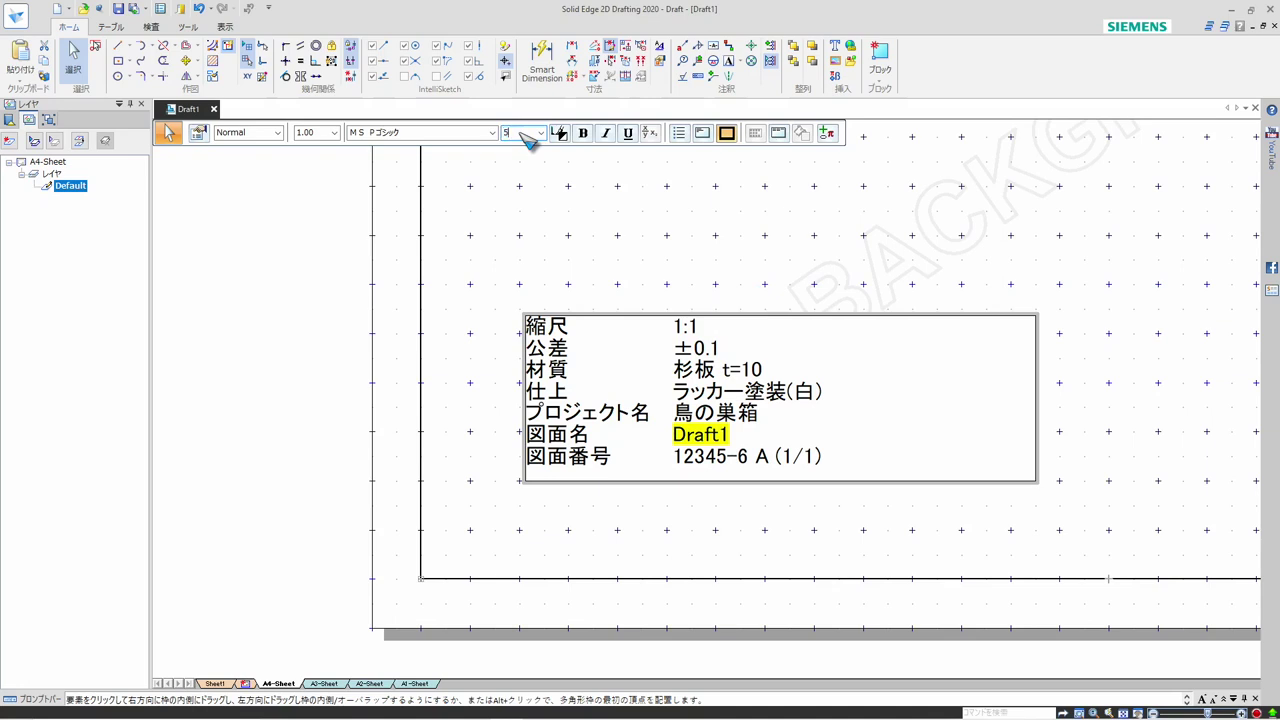
pyautogui.press('Return')
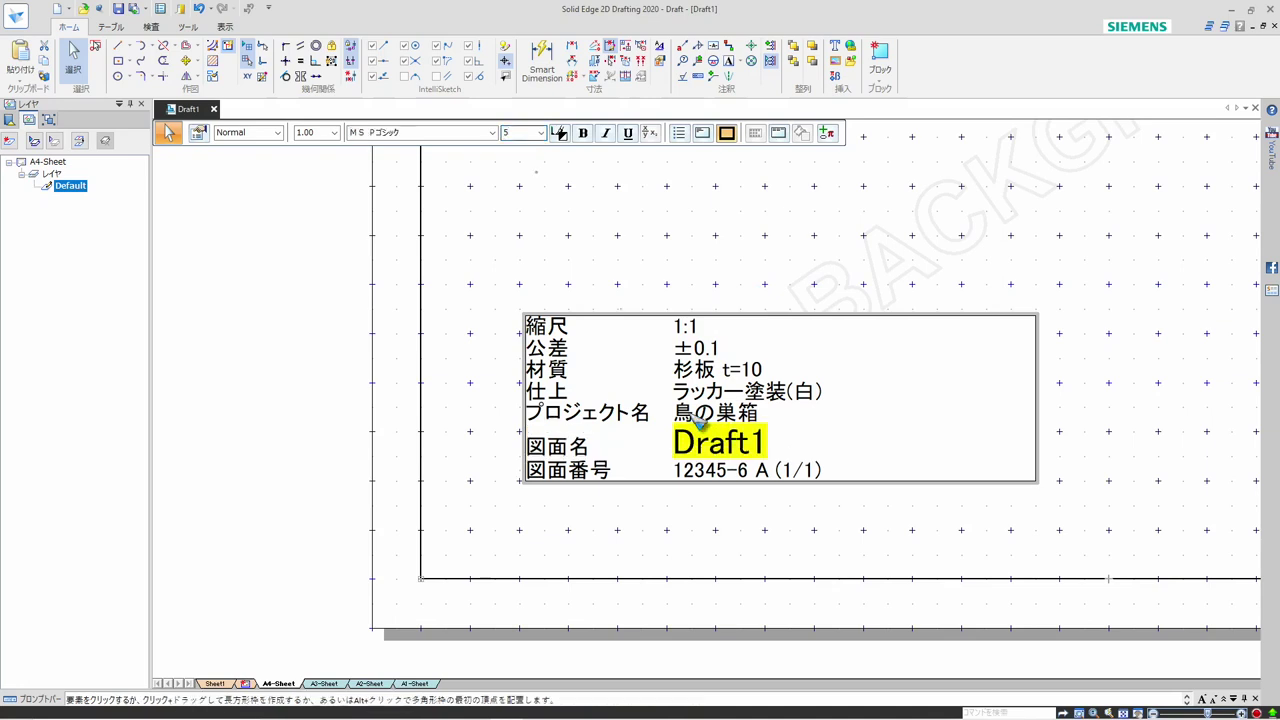
# Set the font size of the document number and revision on the 図面番号 line to 5, leaving out the parenthesised sheet count
pyautogui.click(686, 472)
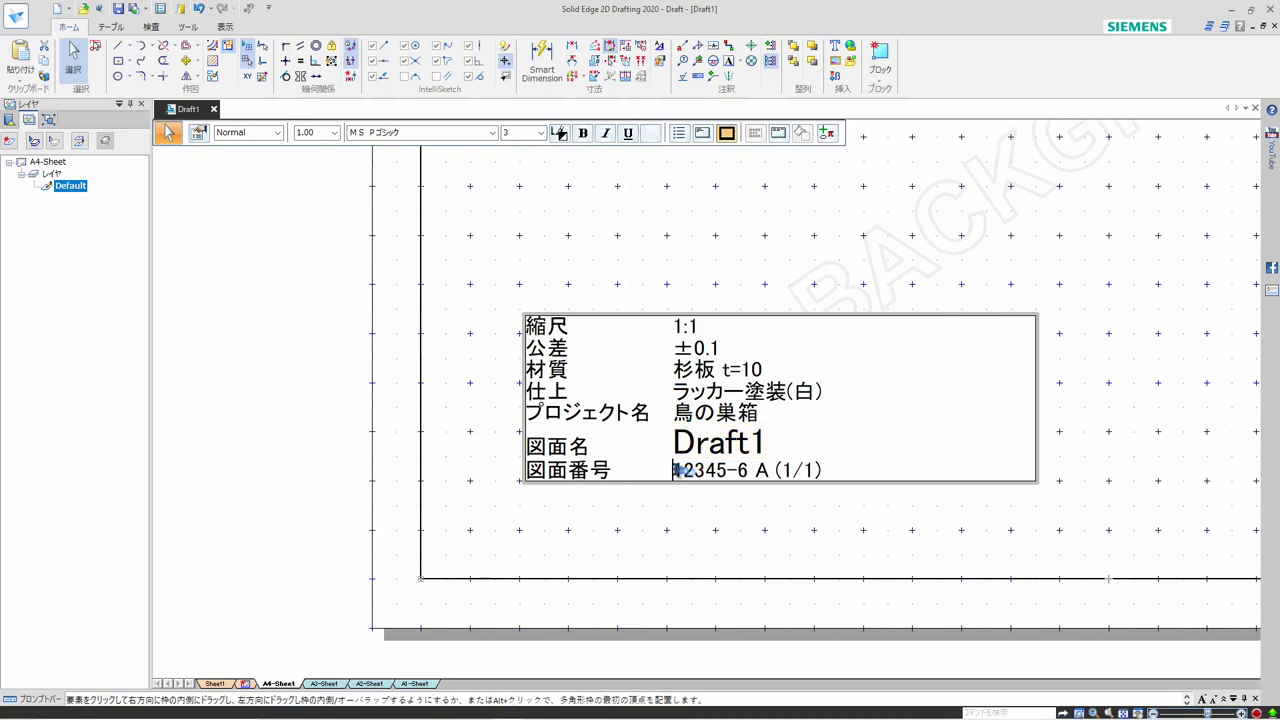
pyautogui.keyDown('shift'); pyautogui.click(770, 472); pyautogui.keyUp('shift')
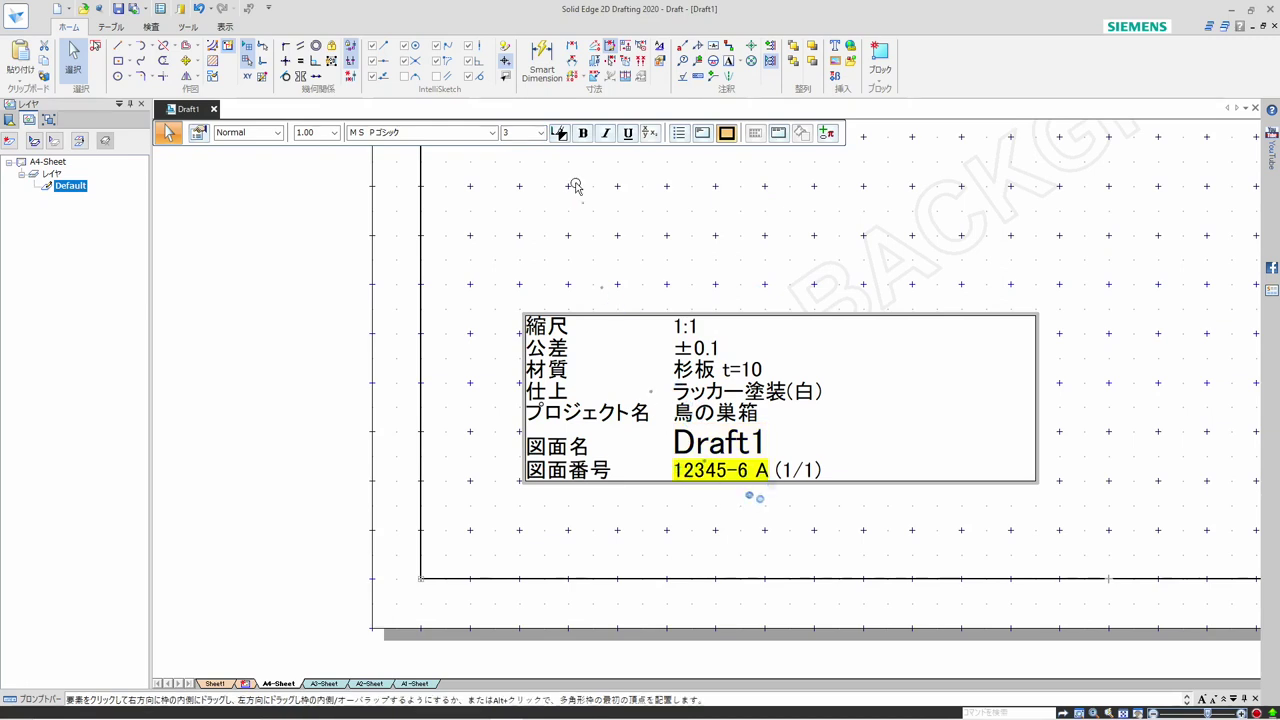
pyautogui.click(522, 136)
pyautogui.write('5')
pyautogui.press('Return')
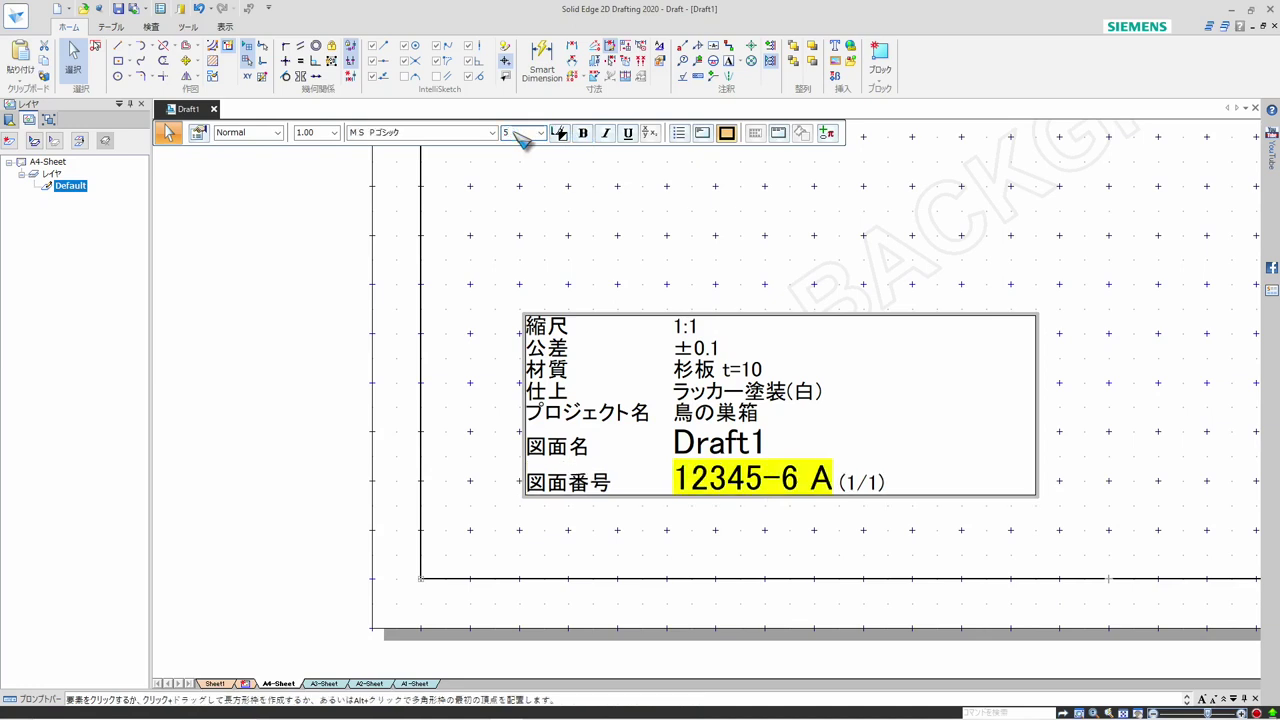
pyautogui.click(816, 285)
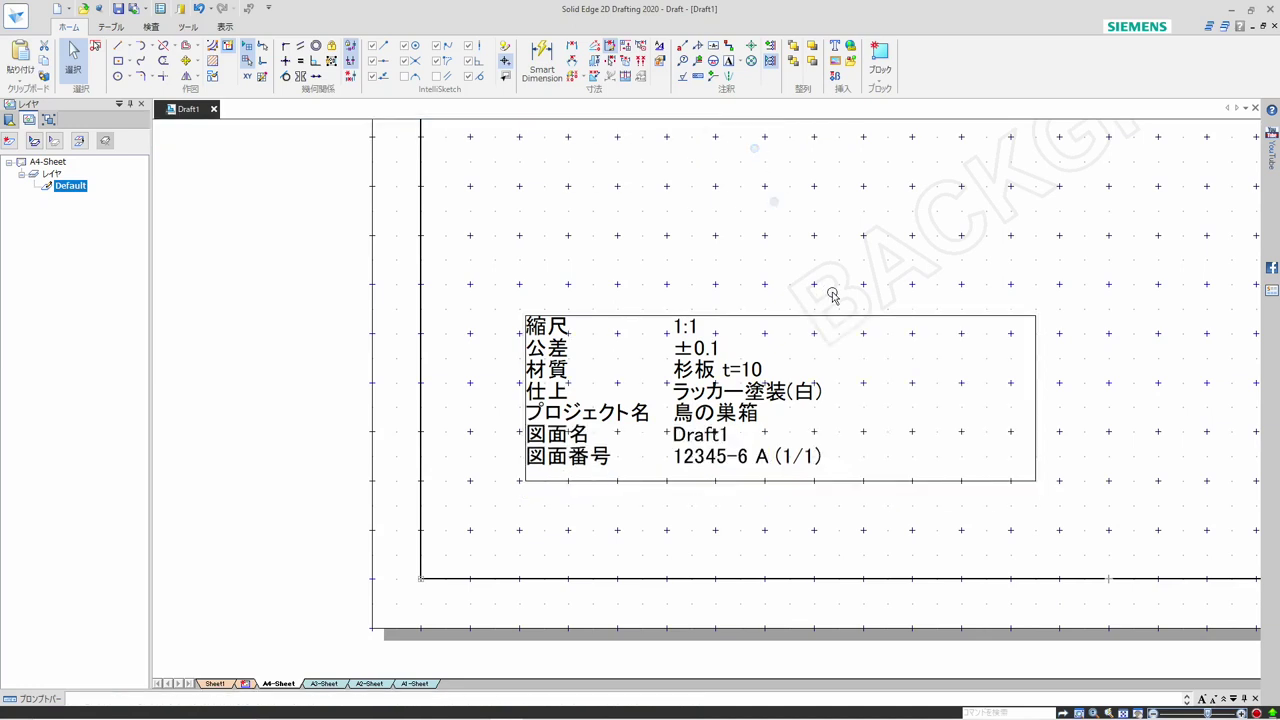
# Remove the border of the text box and hide the grid on the A4 background sheet
pyautogui.click(789, 320)
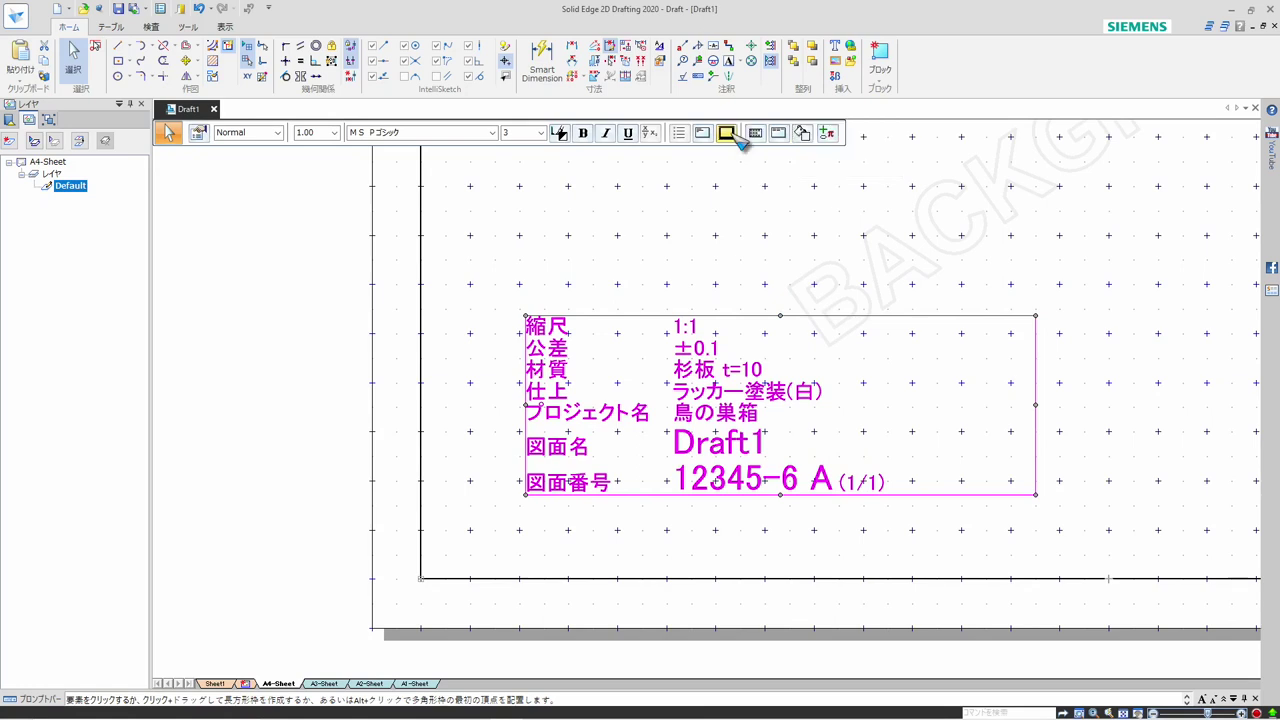
pyautogui.click(735, 230)
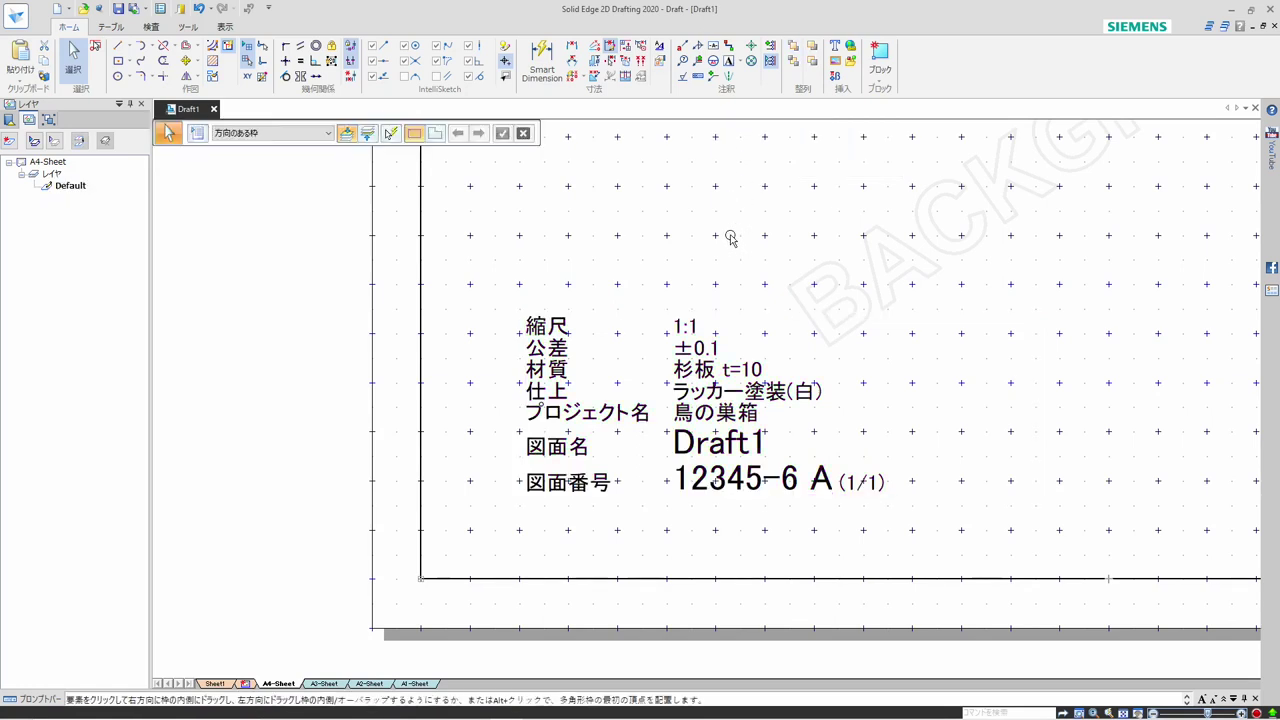
pyautogui.click(246, 46)
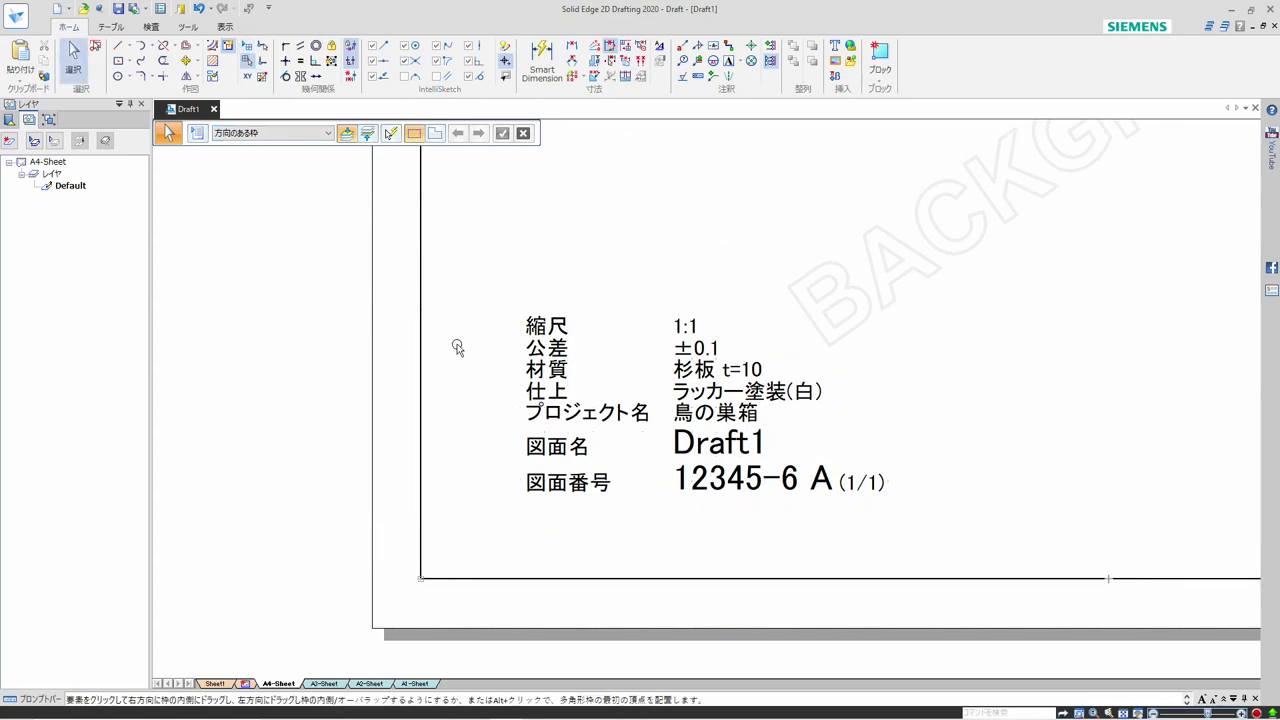
pyautogui.scroll(-1, 460, 360)
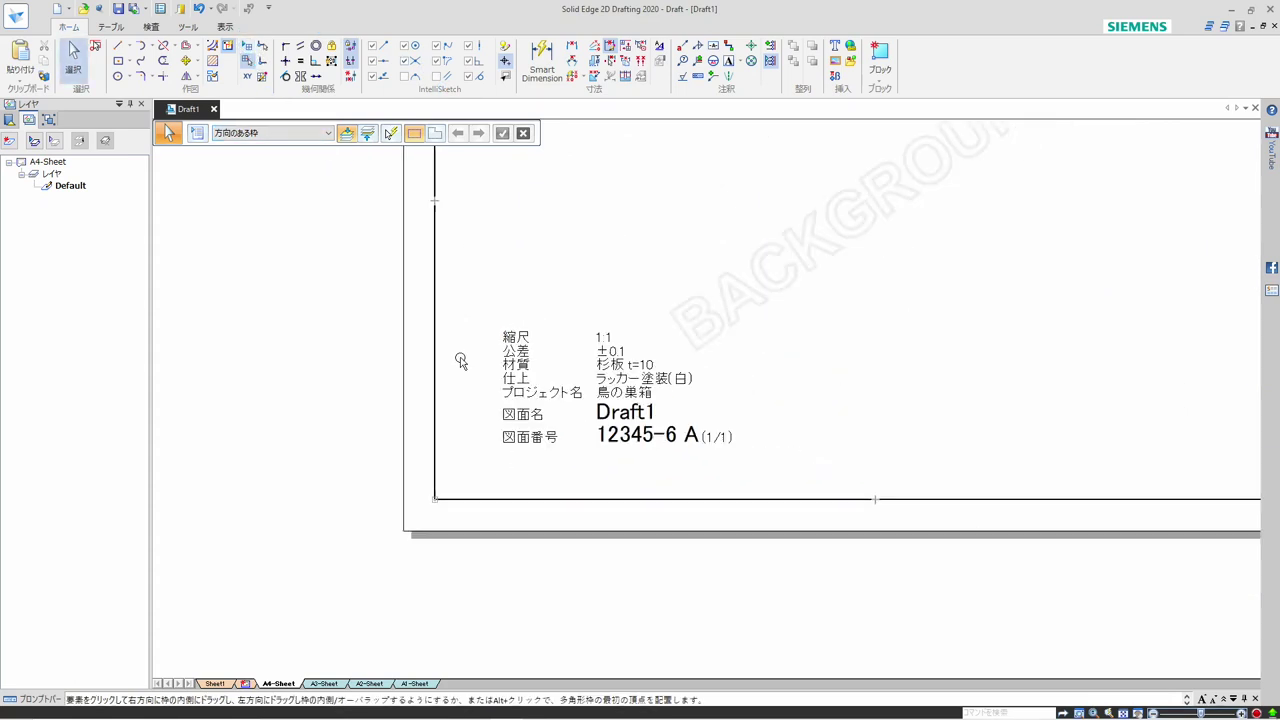
pyautogui.click(1123, 712)
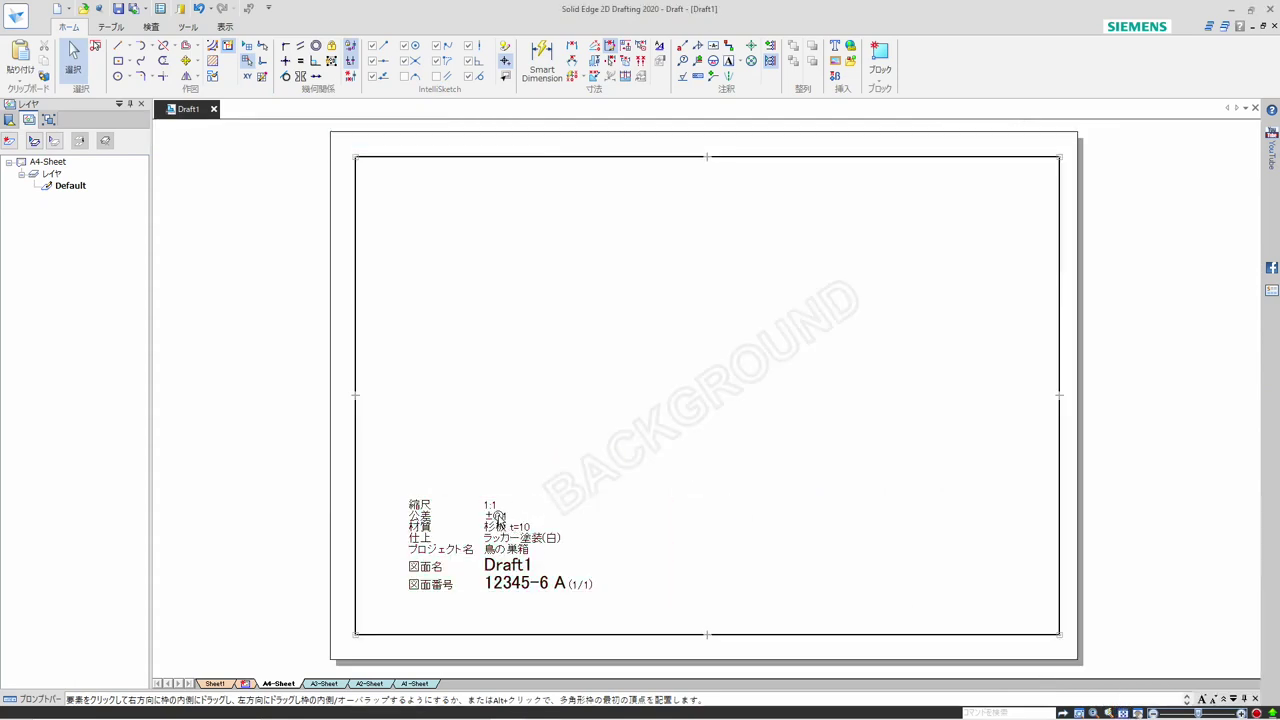
# Turn off grid snapping and move the text box into the lower-left corner of the A4 drawing frame
pyautogui.click(498, 518)
pyautogui.press('Escape')
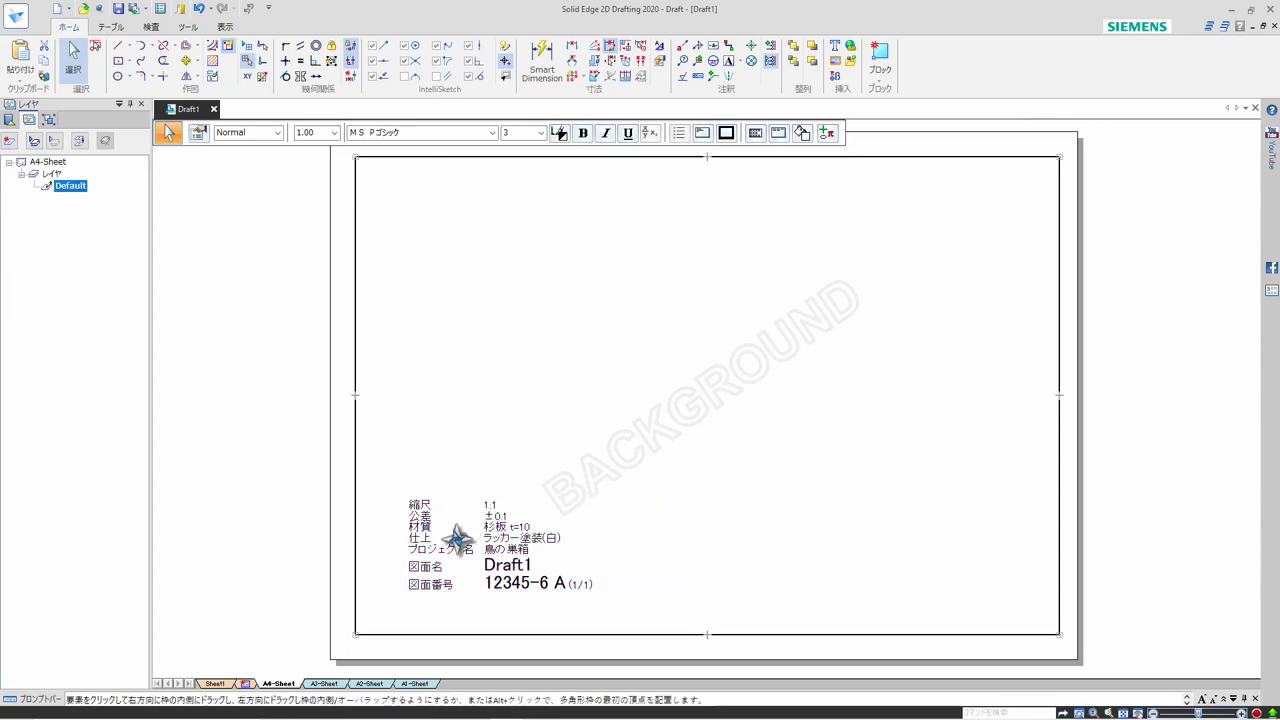
pyautogui.click(447, 543)
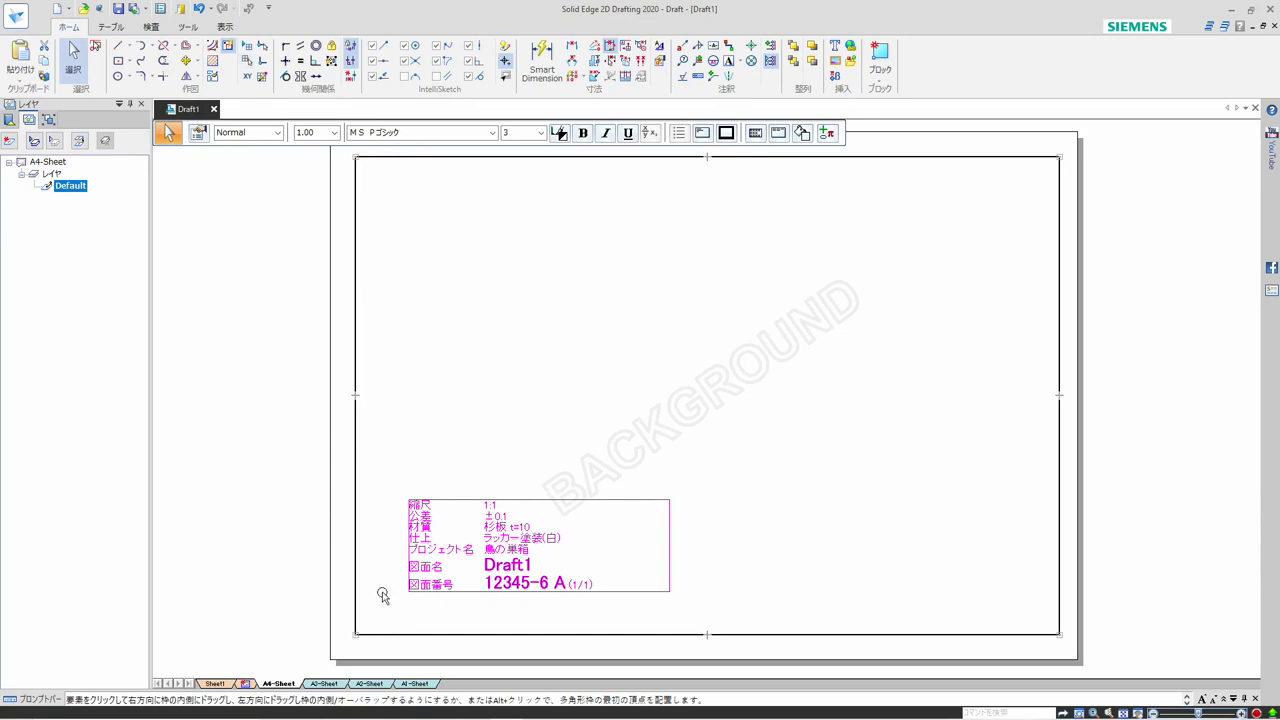
pyautogui.scroll(2, 380, 624)
pyautogui.moveTo(470, 568); pyautogui.dragTo(375, 642)
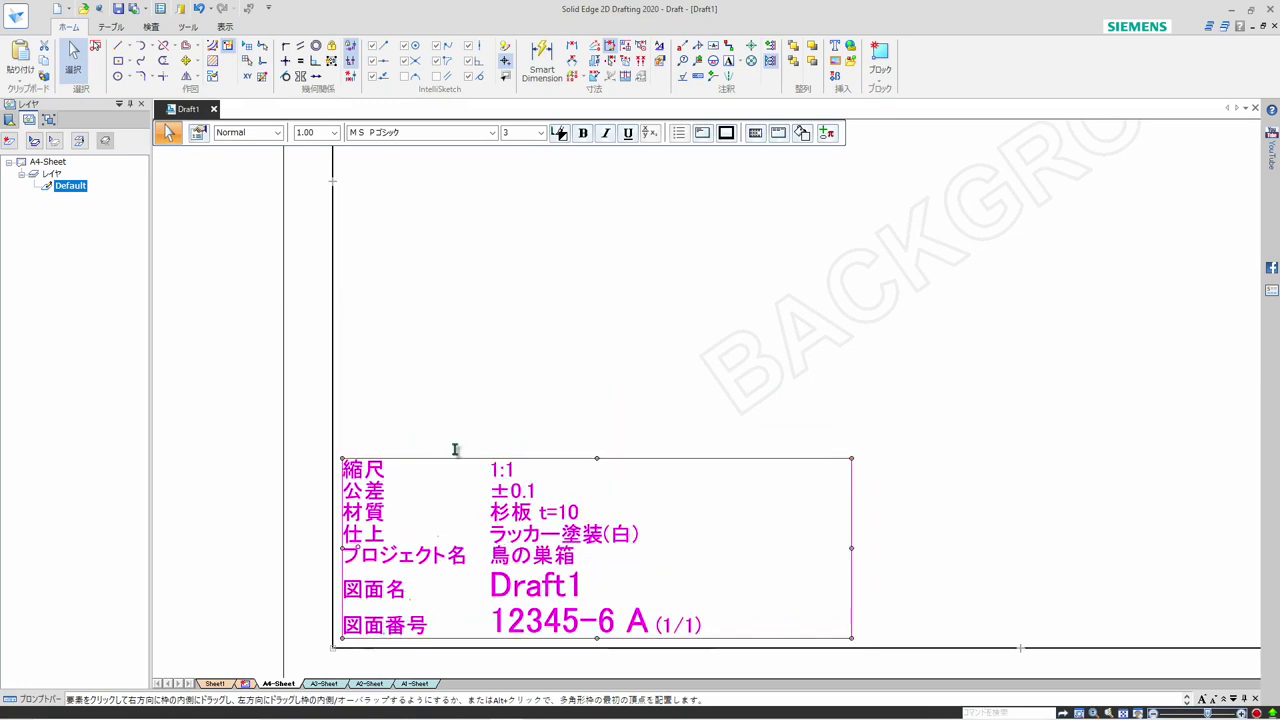
pyautogui.click(458, 366)
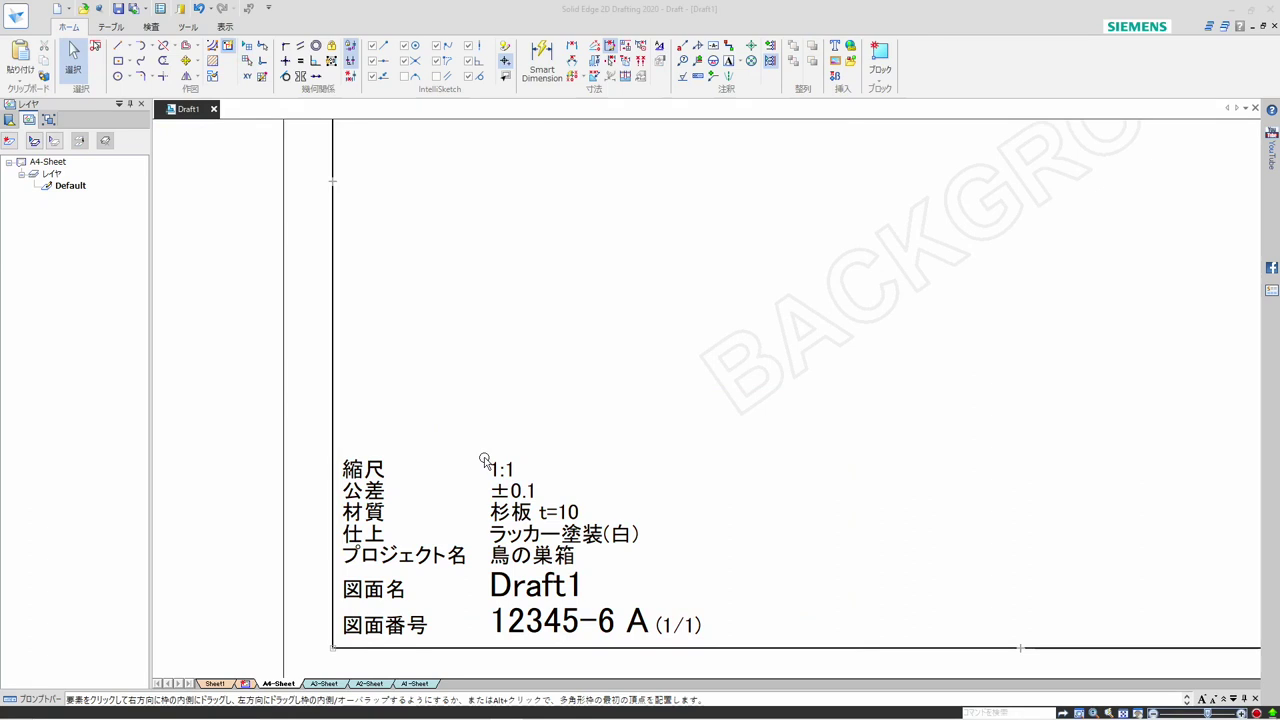
# Copy the title text box from the A4 background sheet and paste it into the lower-left corner of the A3 background sheet's frame
pyautogui.click(484, 460)
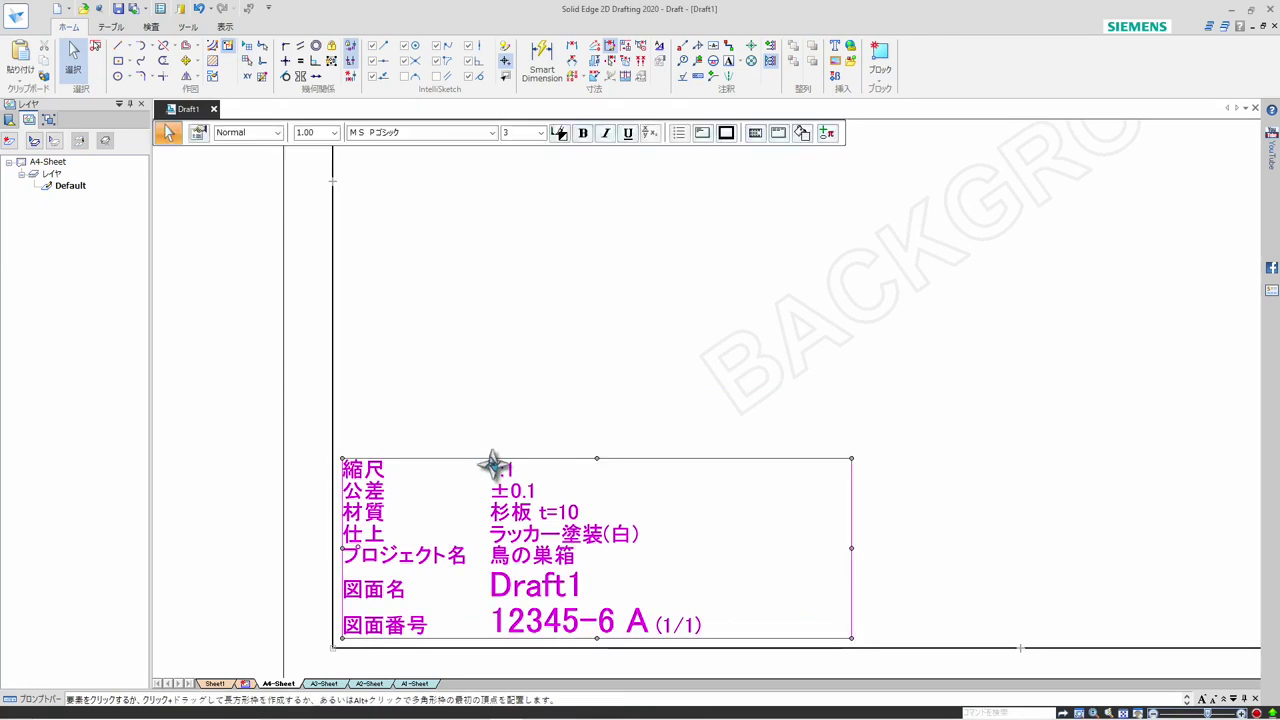
pyautogui.rightClick(490, 461)
pyautogui.click(527, 488)
pyautogui.press('Escape')
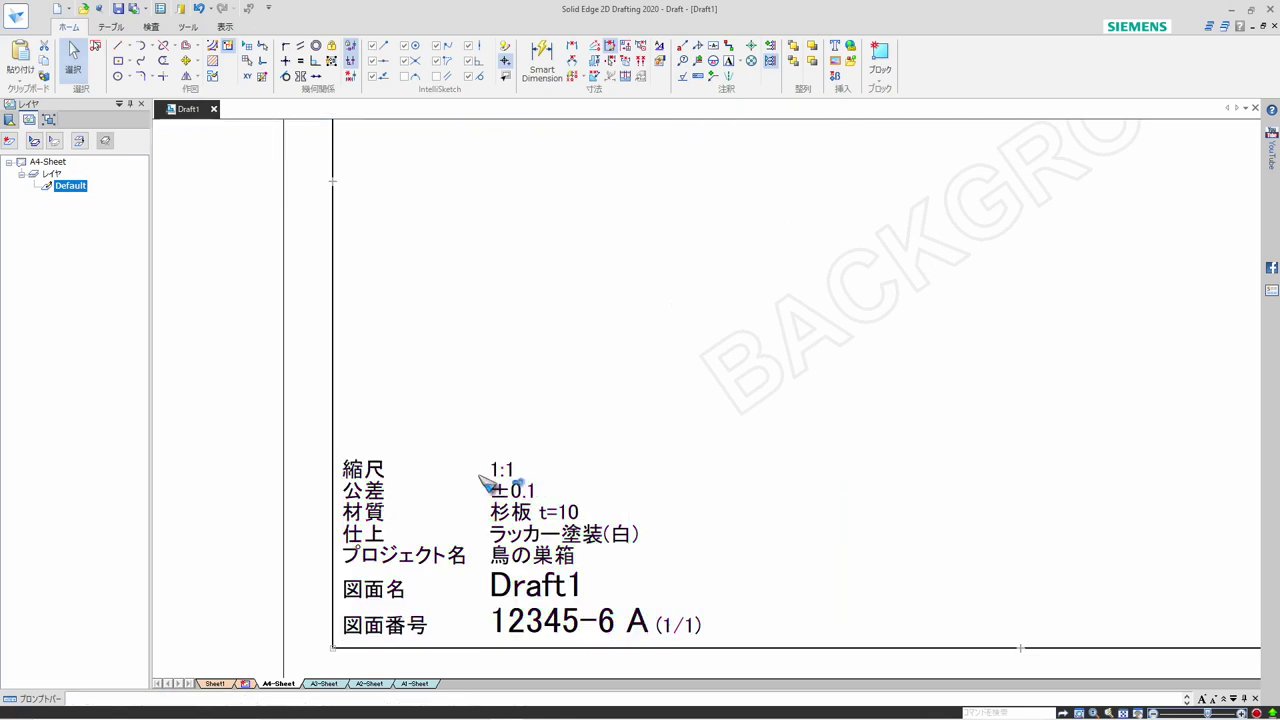
pyautogui.click(324, 684)
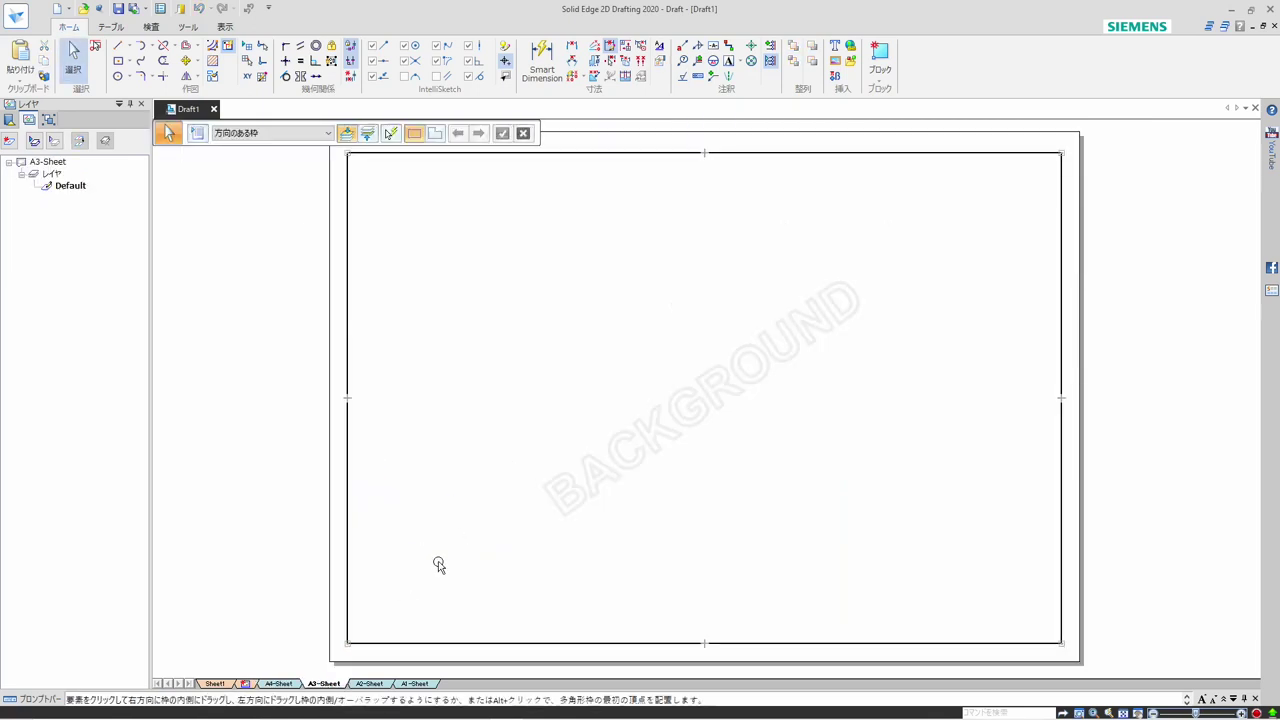
pyautogui.hotkey('ctrl', 'v')
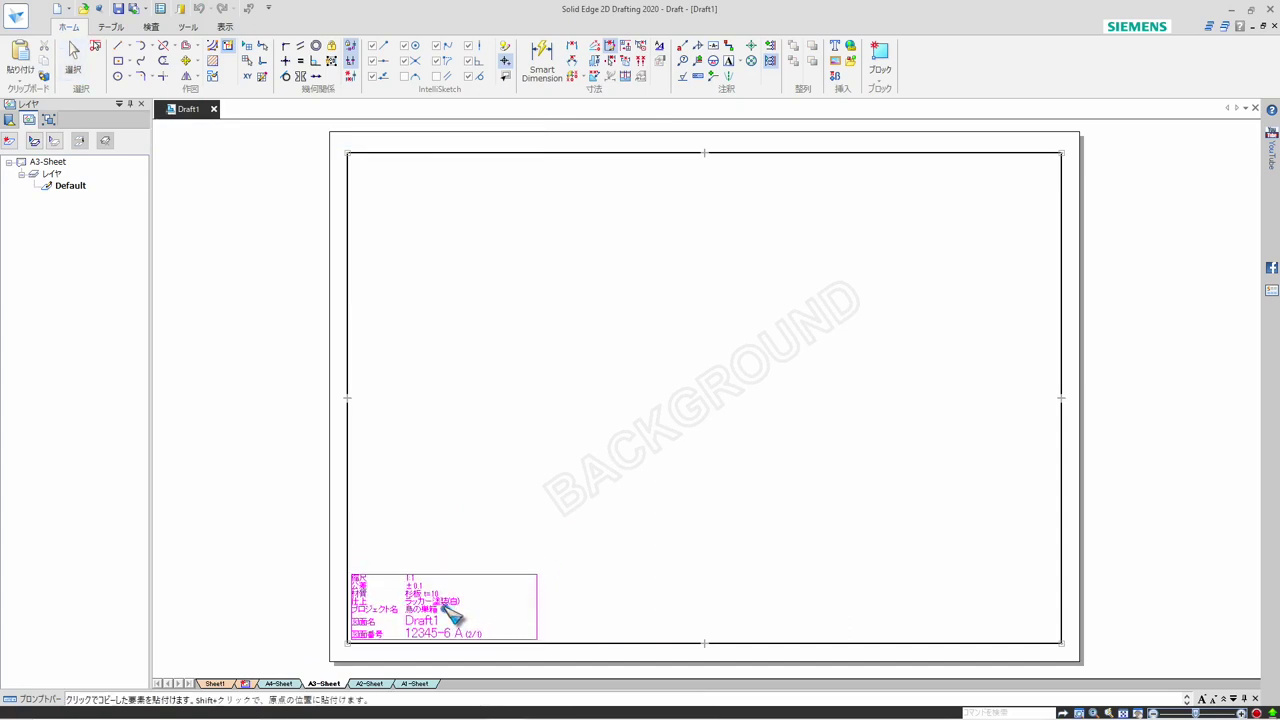
pyautogui.click(450, 614)
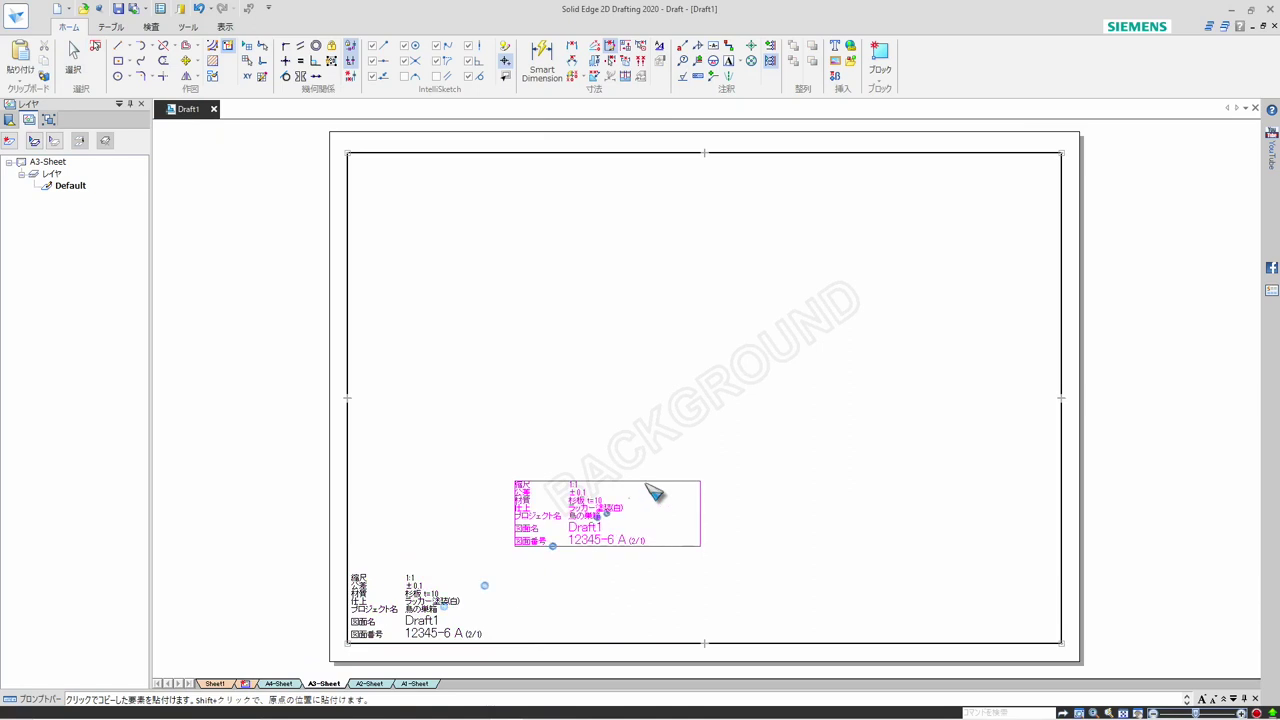
pyautogui.press('Escape')
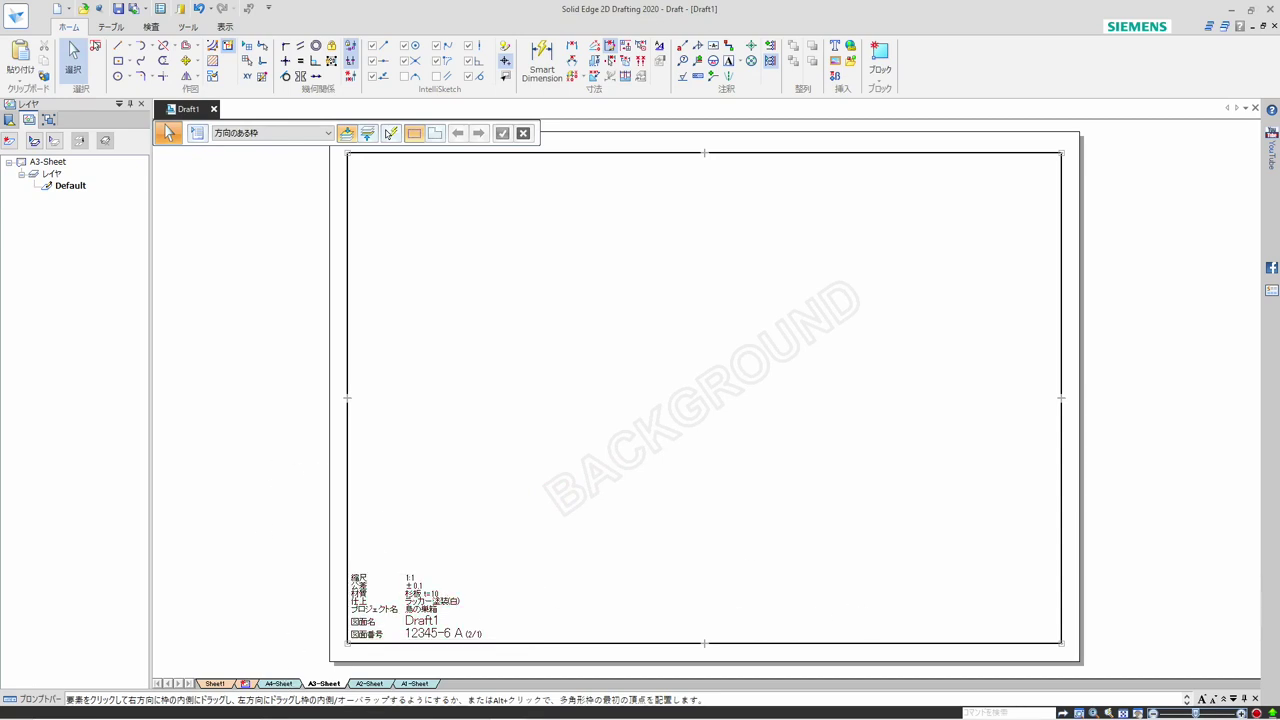
# Return to Sheet1 and turn off the display of the background sheets
pyautogui.click(287, 684)
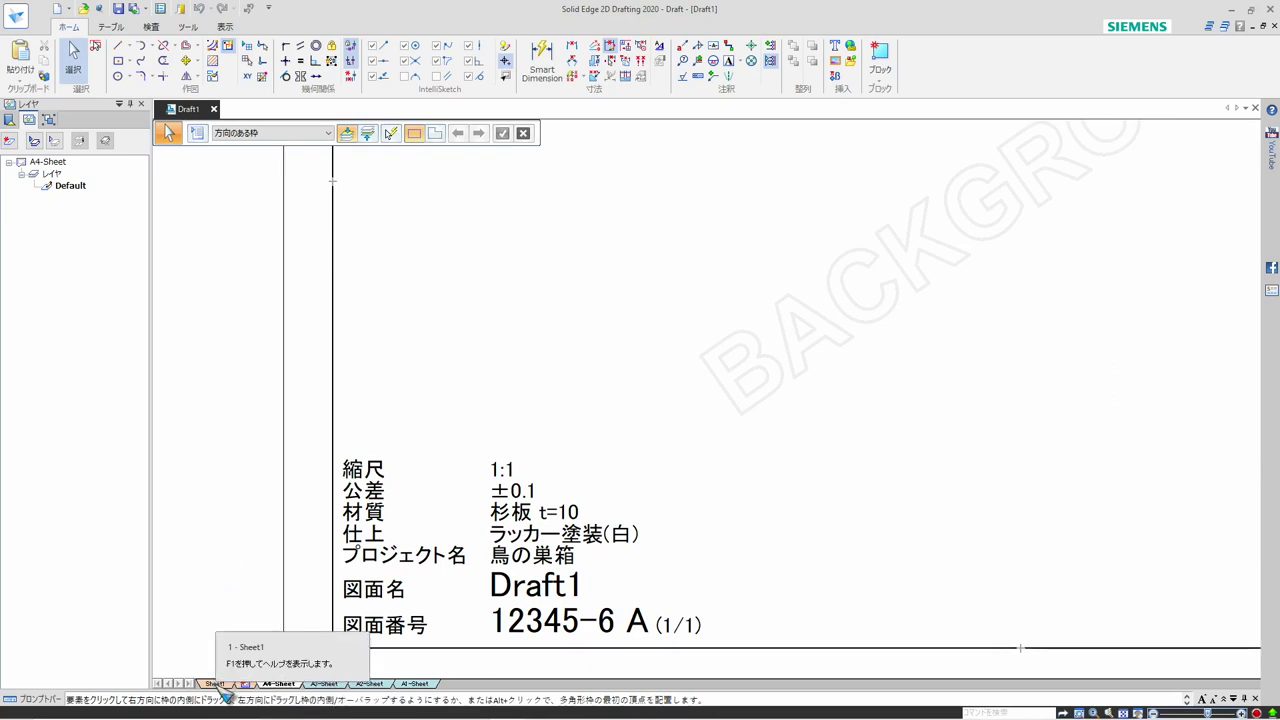
pyautogui.click(216, 684)
pyautogui.rightClick(218, 685)
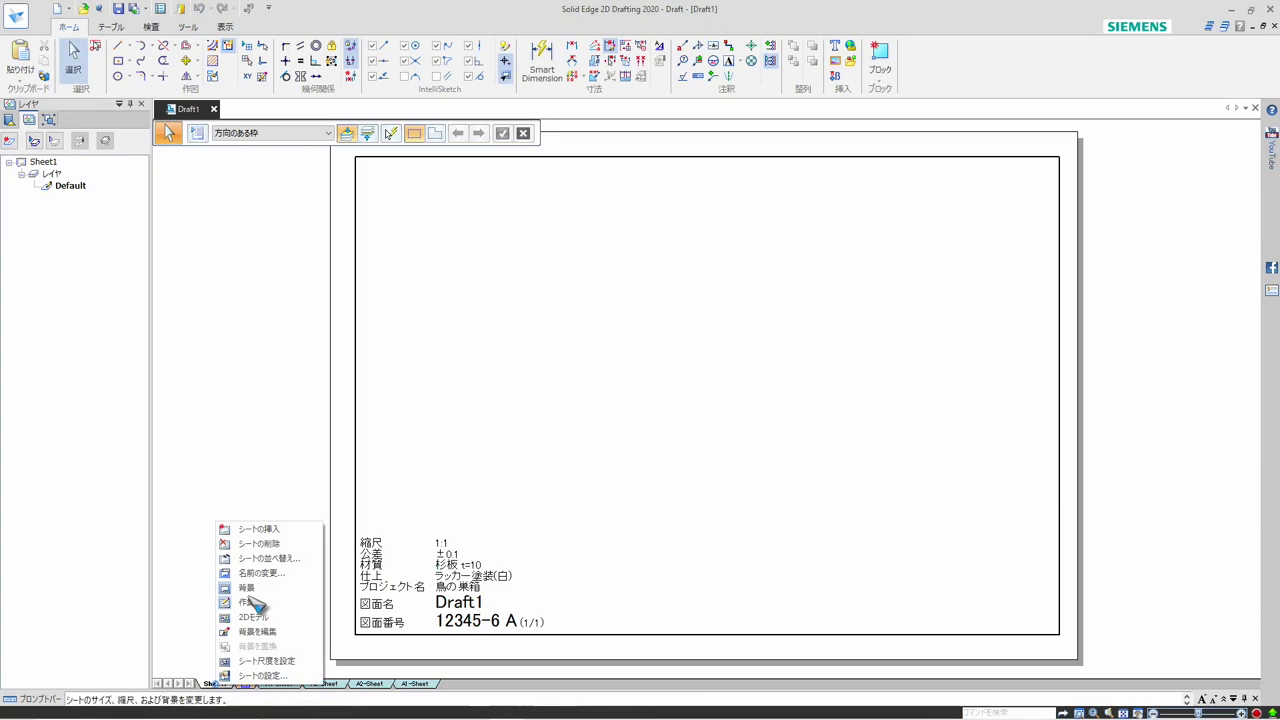
pyautogui.click(246, 590)
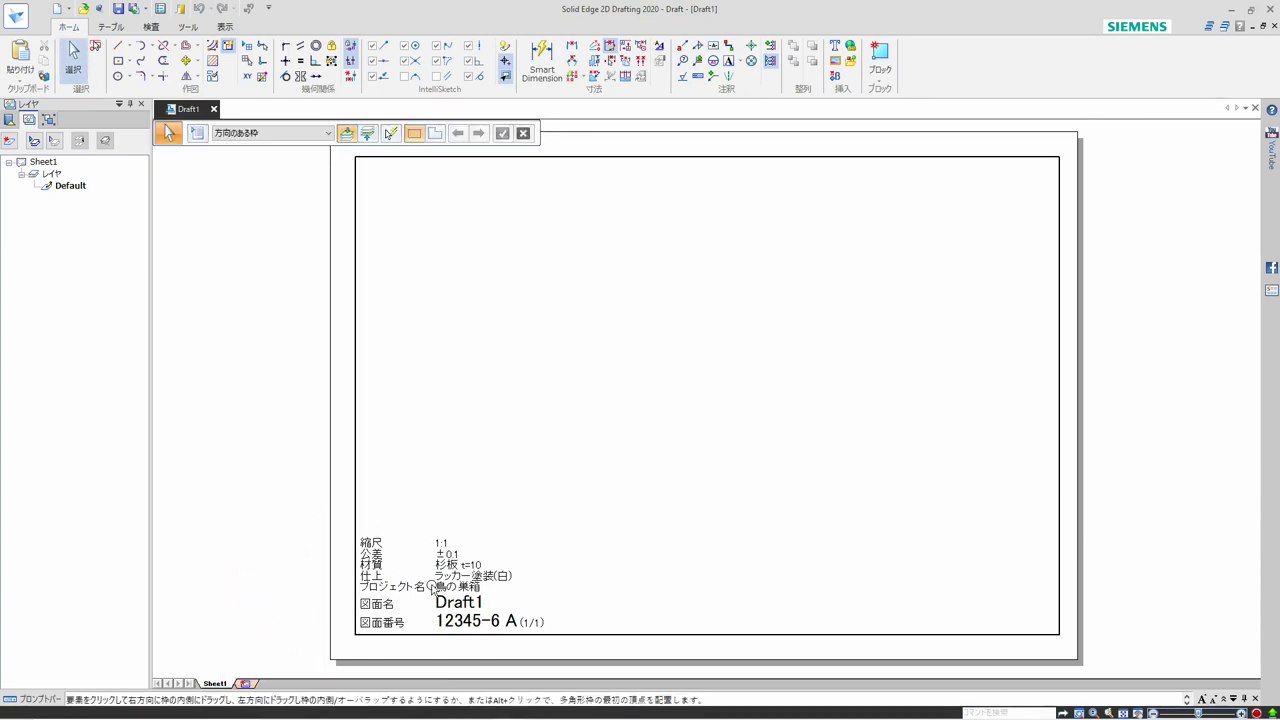
# Show the 2D Model sheet and turn on its grid display and grid snapping
pyautogui.rightClick(218, 686)
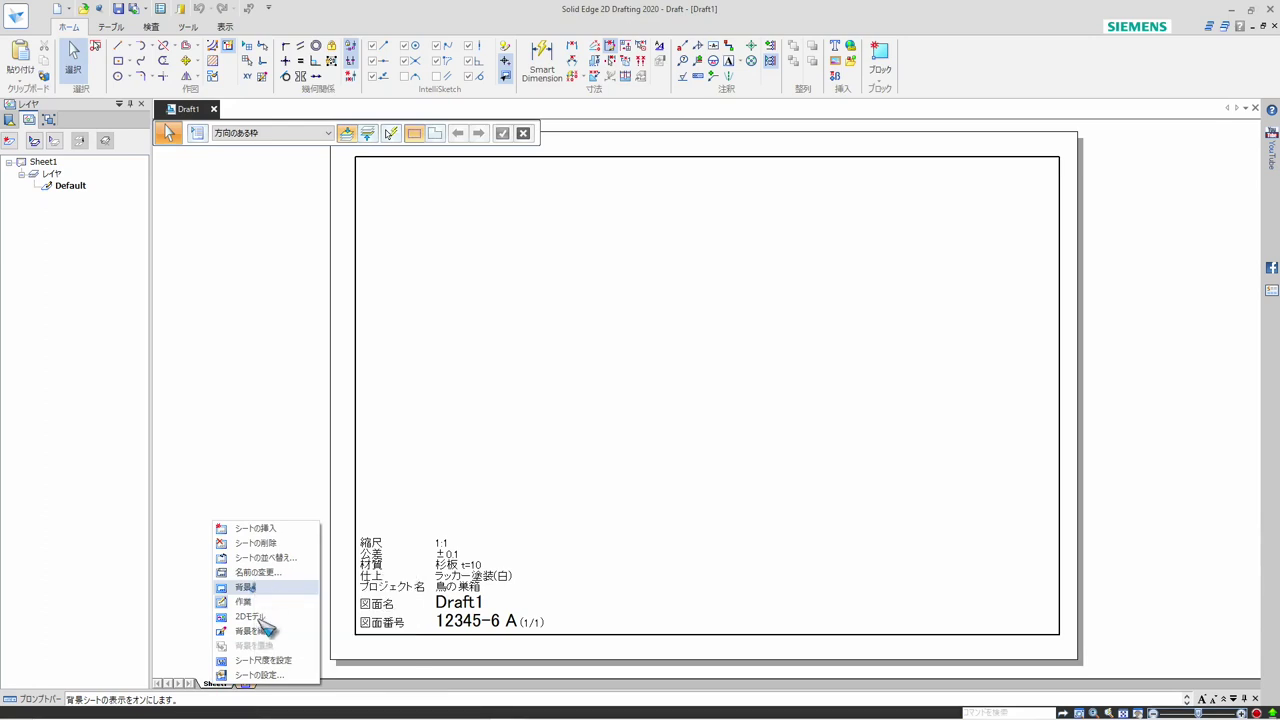
pyautogui.click(252, 617)
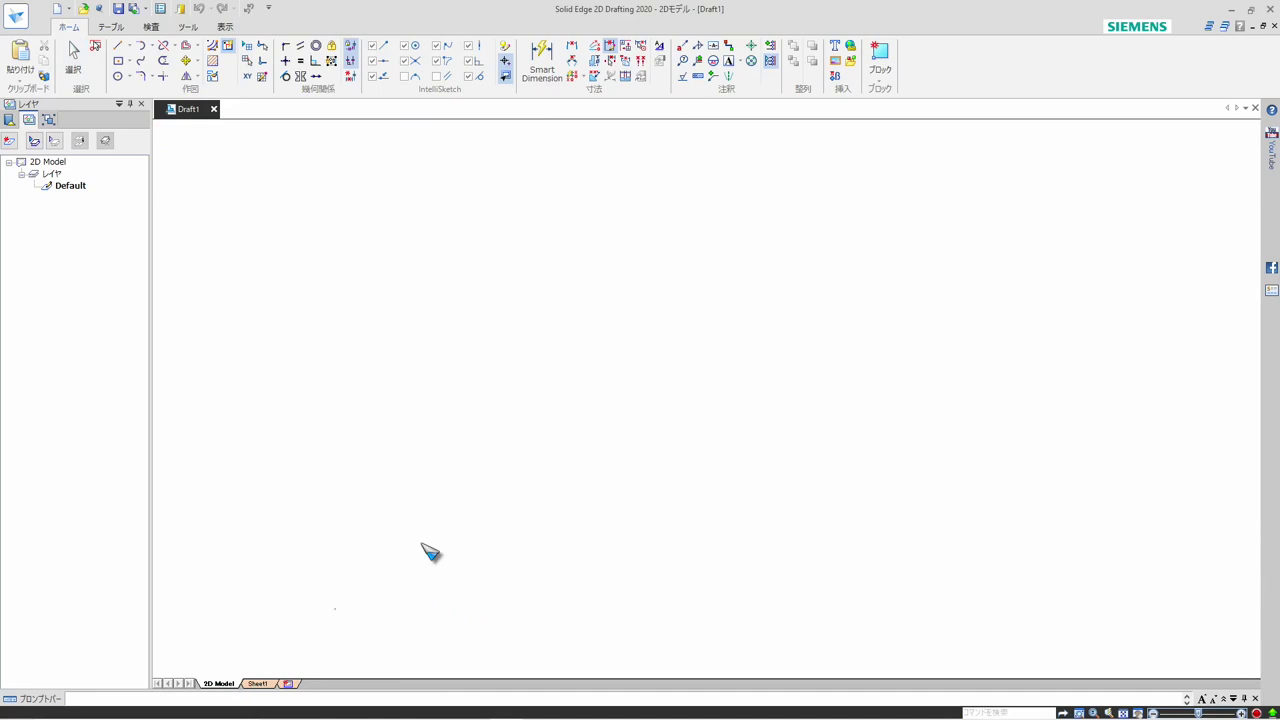
pyautogui.click(251, 56)
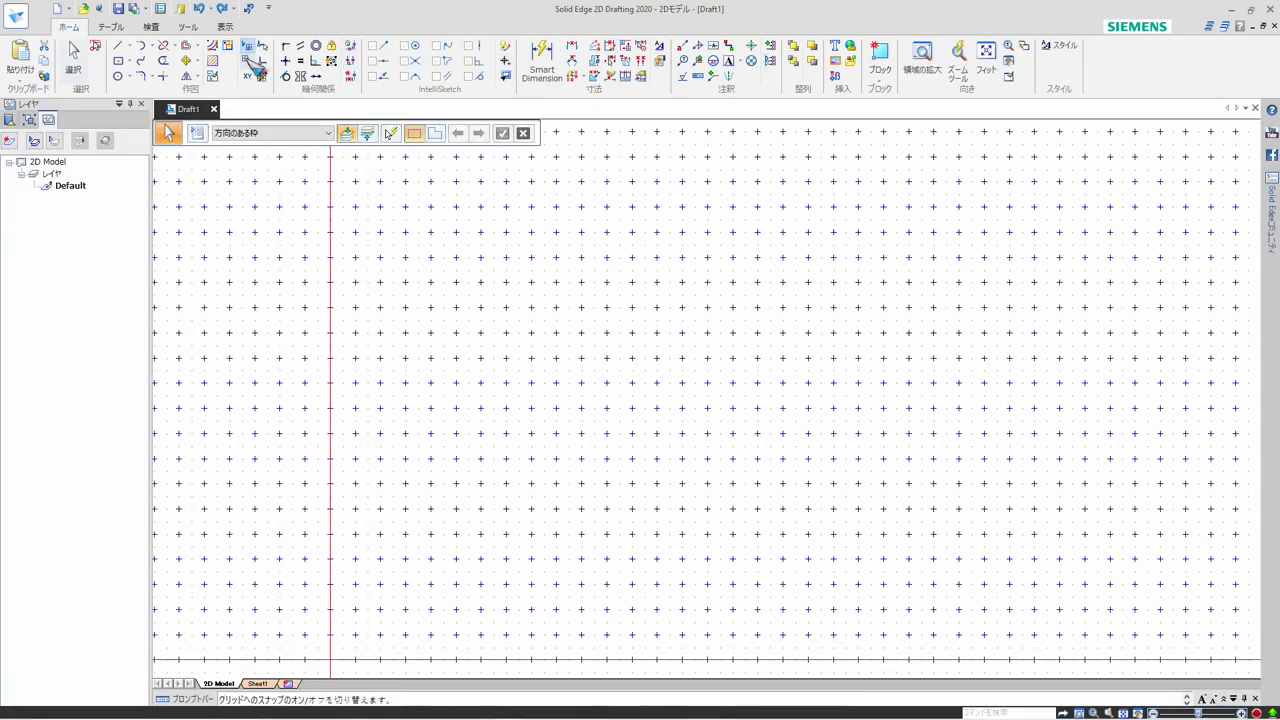
pyautogui.scroll(-2, 636, 326)
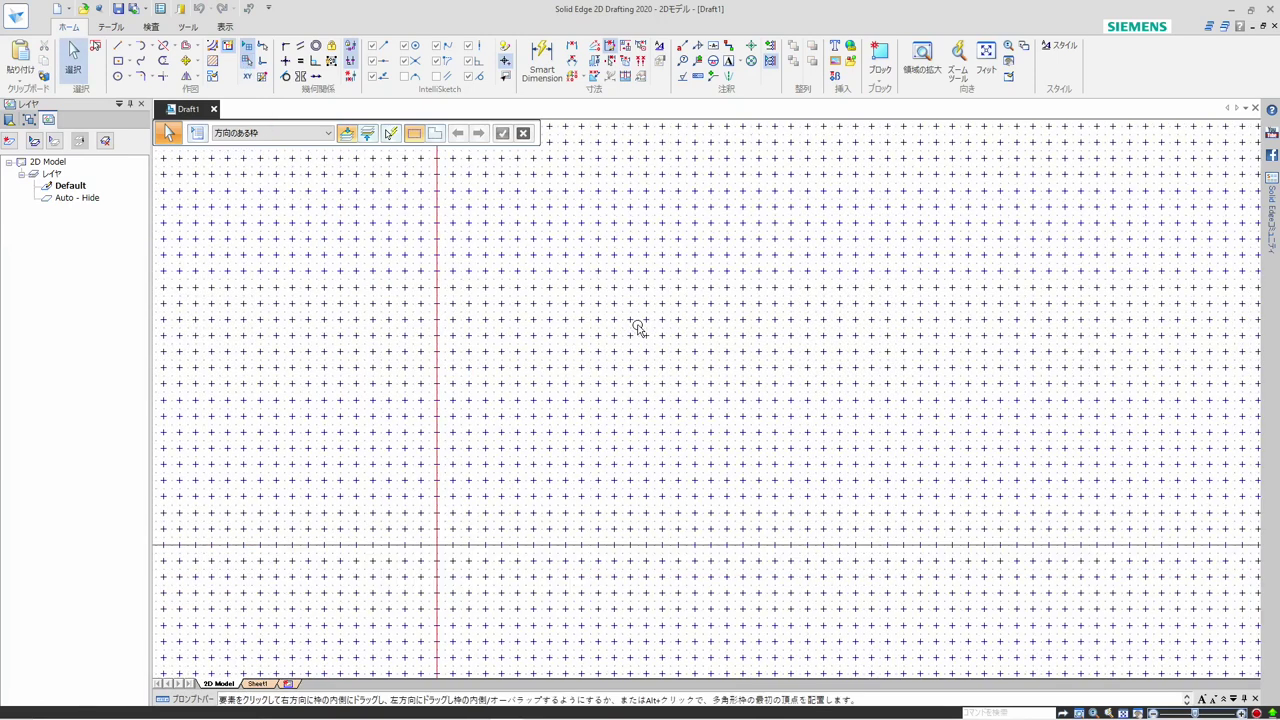
pyautogui.scroll(3, 390, 620)
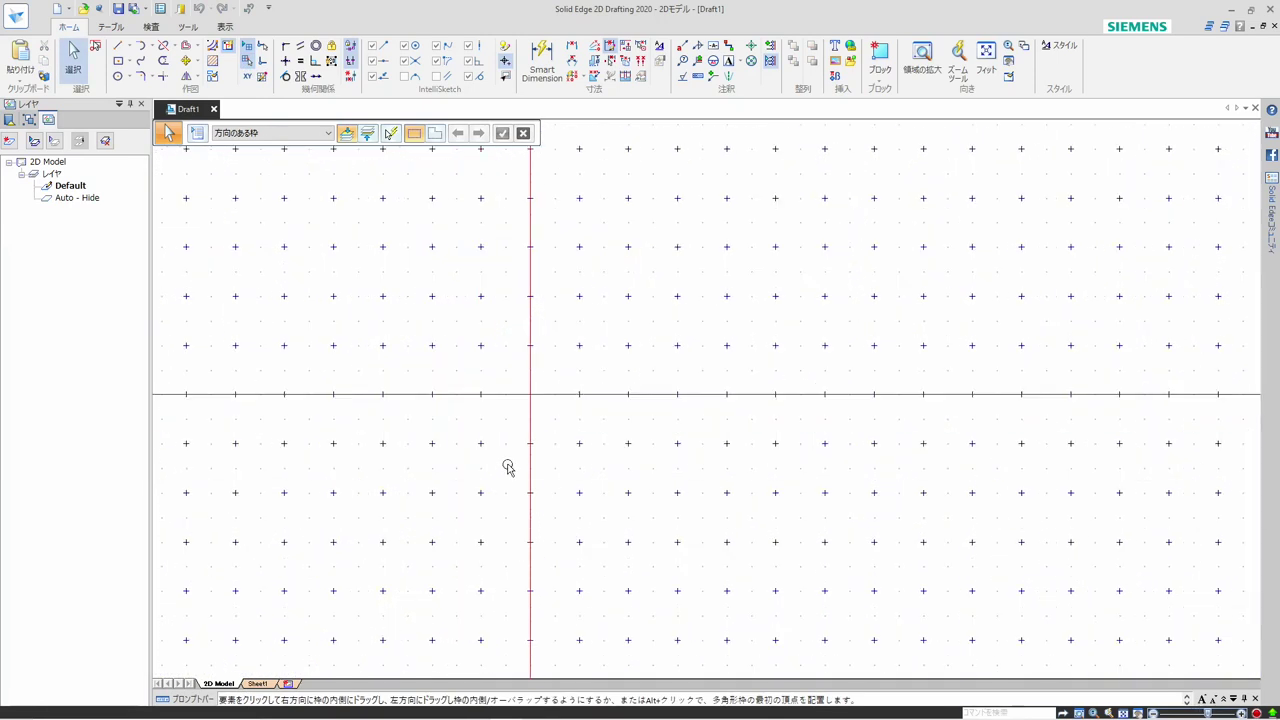
# Try drawing a 50 × 30 mm rectangle centred on the origin of the 2D Model sheet, and undo it
pyautogui.click(118, 61)
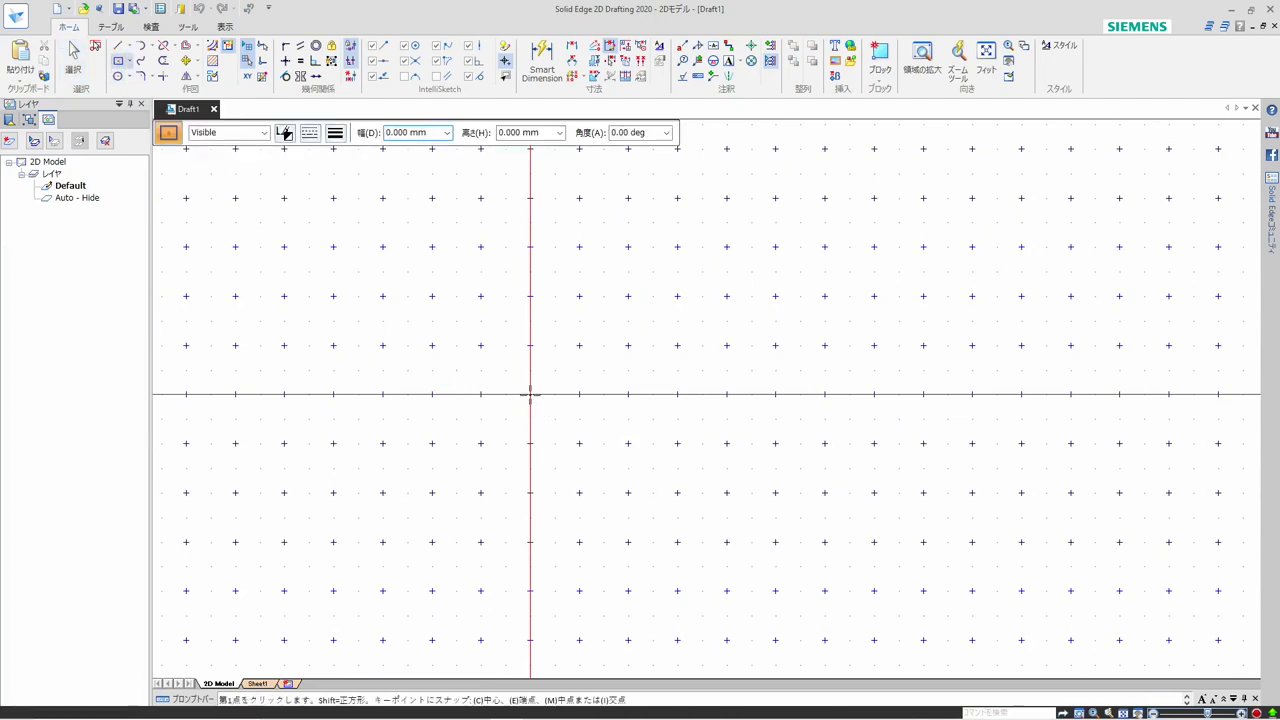
pyautogui.click(530, 393)
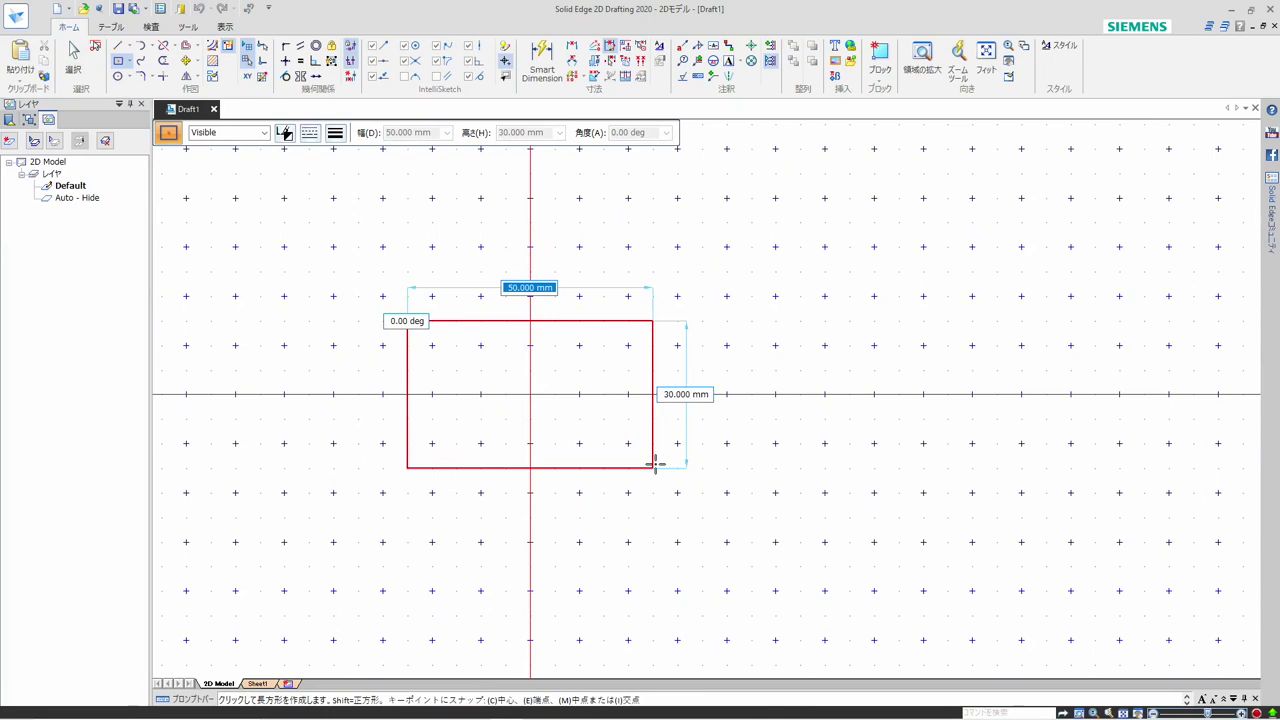
pyautogui.click(654, 465)
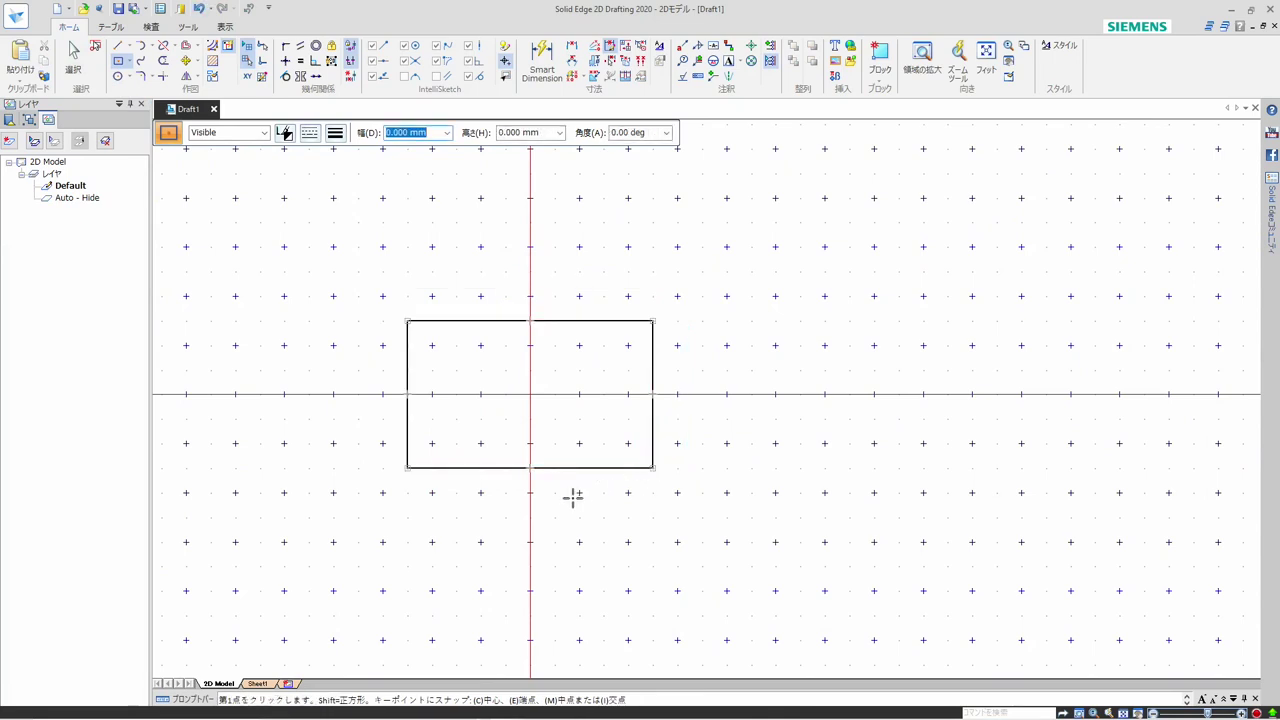
pyautogui.click(196, 9)
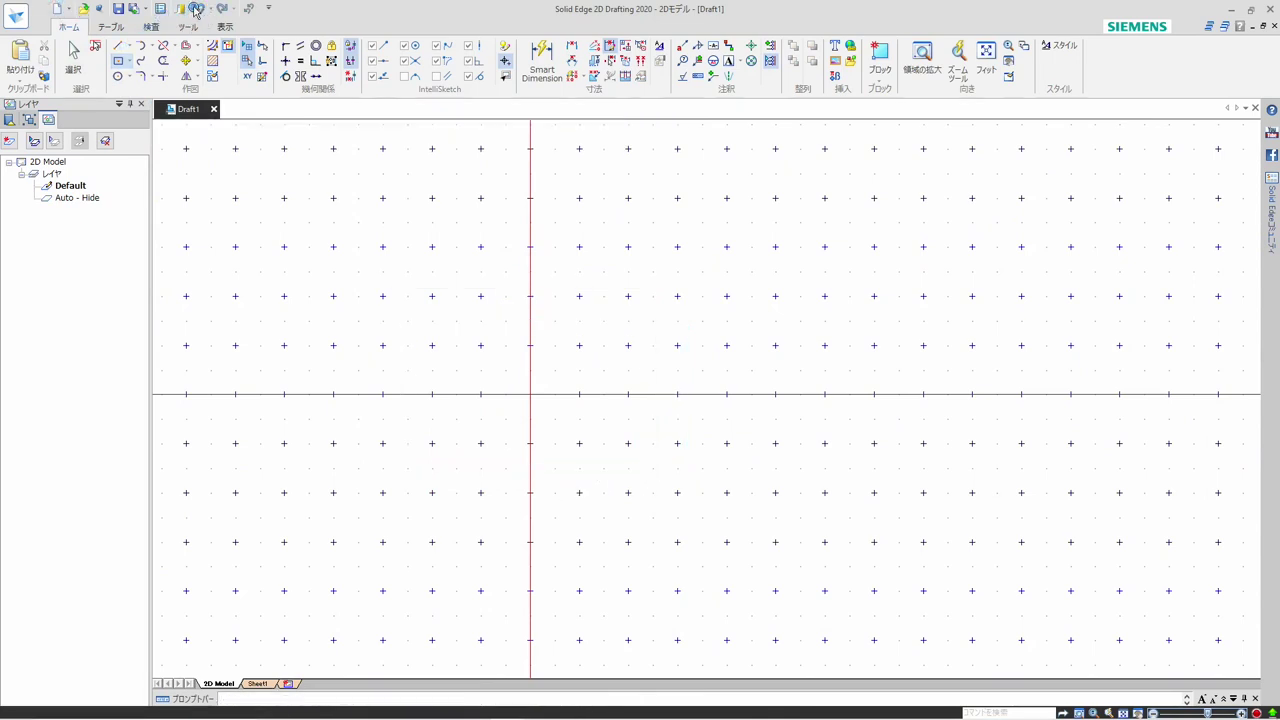
pyautogui.press('Escape')
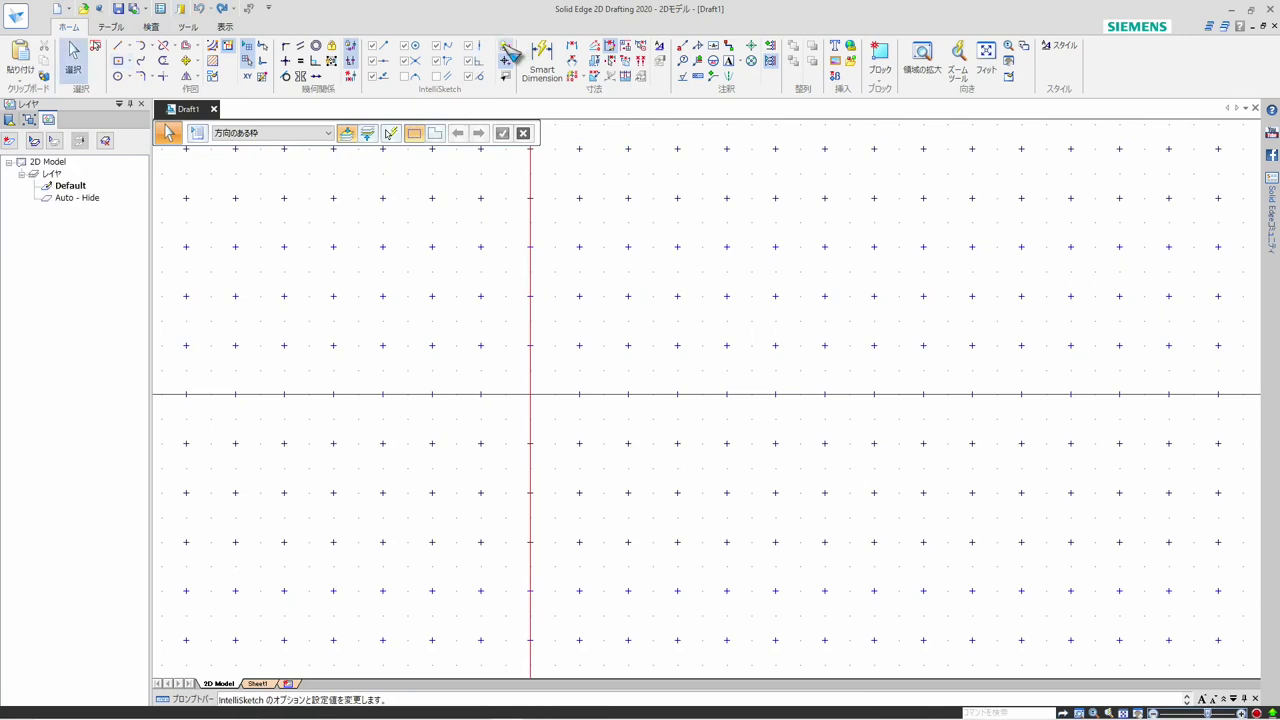
# Set IntelliSketch to dimension new geometry automatically only when it is created with keyed-in values
pyautogui.click(509, 51)
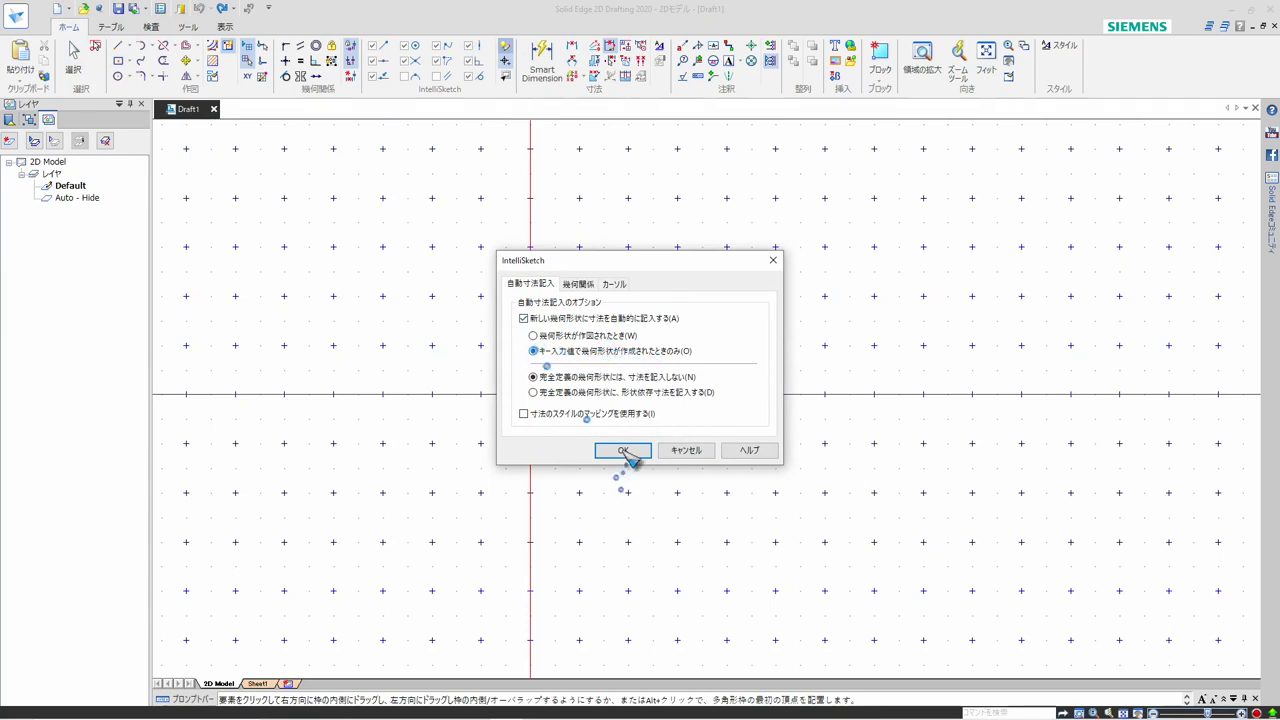
pyautogui.click(622, 451)
pyautogui.click(73, 60)
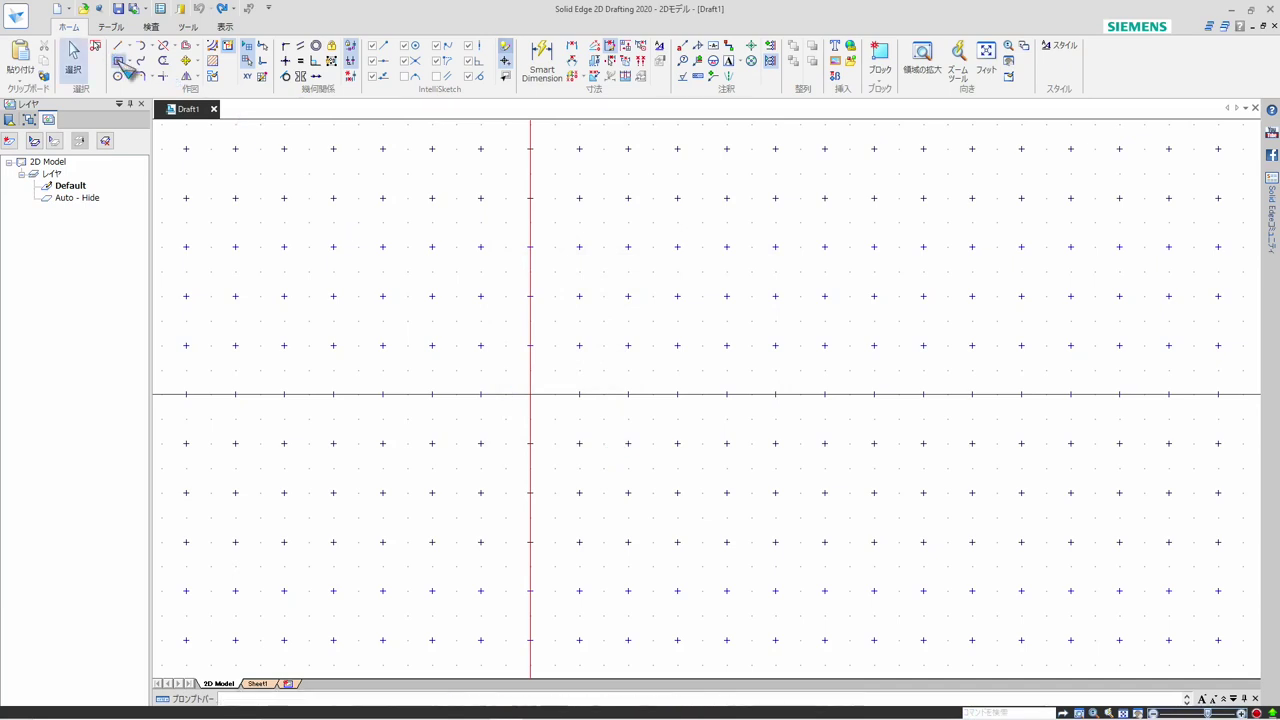
# Draw a rectangle centred on the origin with a width of 40 mm and a height of 20 mm
pyautogui.press('r')
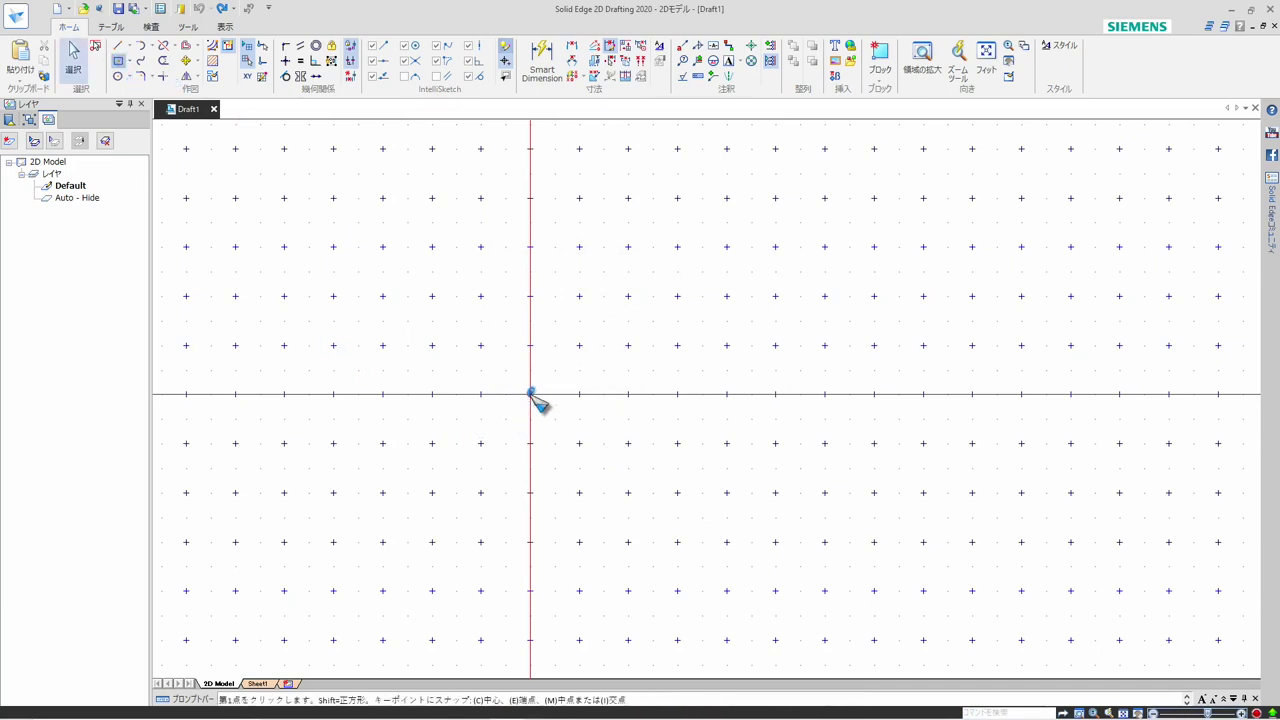
pyautogui.click(530, 394)
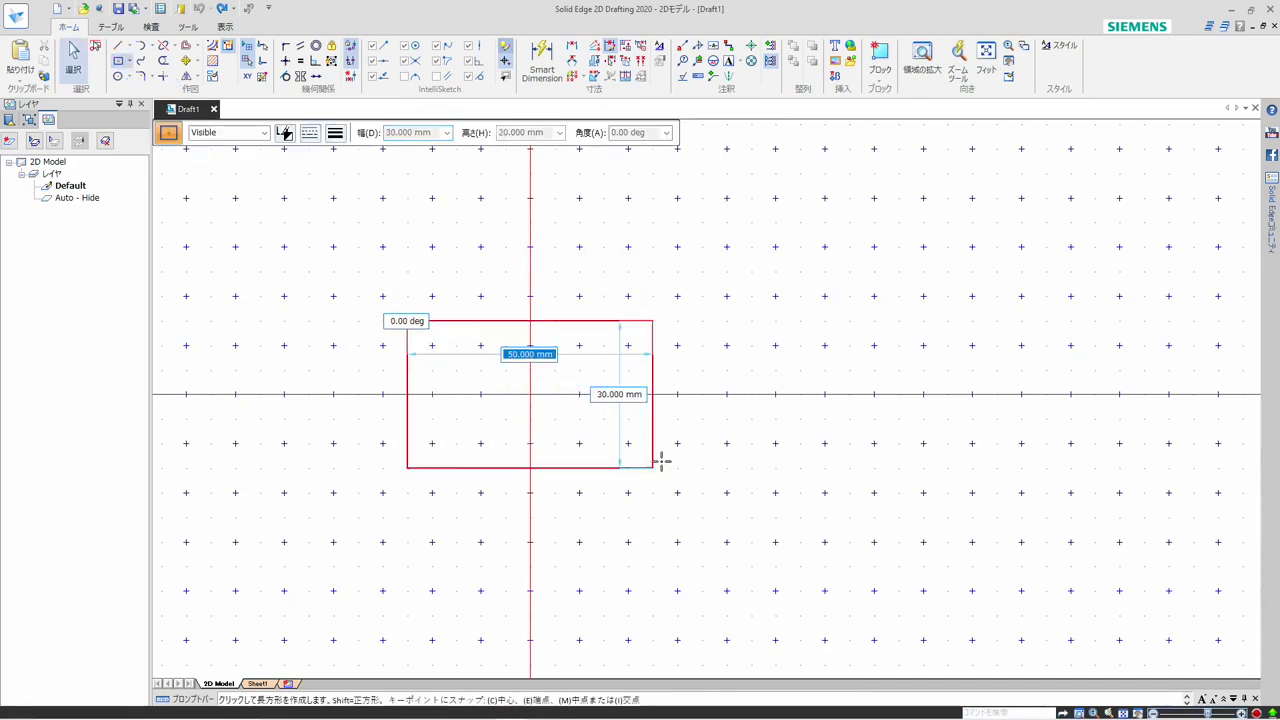
pyautogui.write('40')
pyautogui.press('Tab')
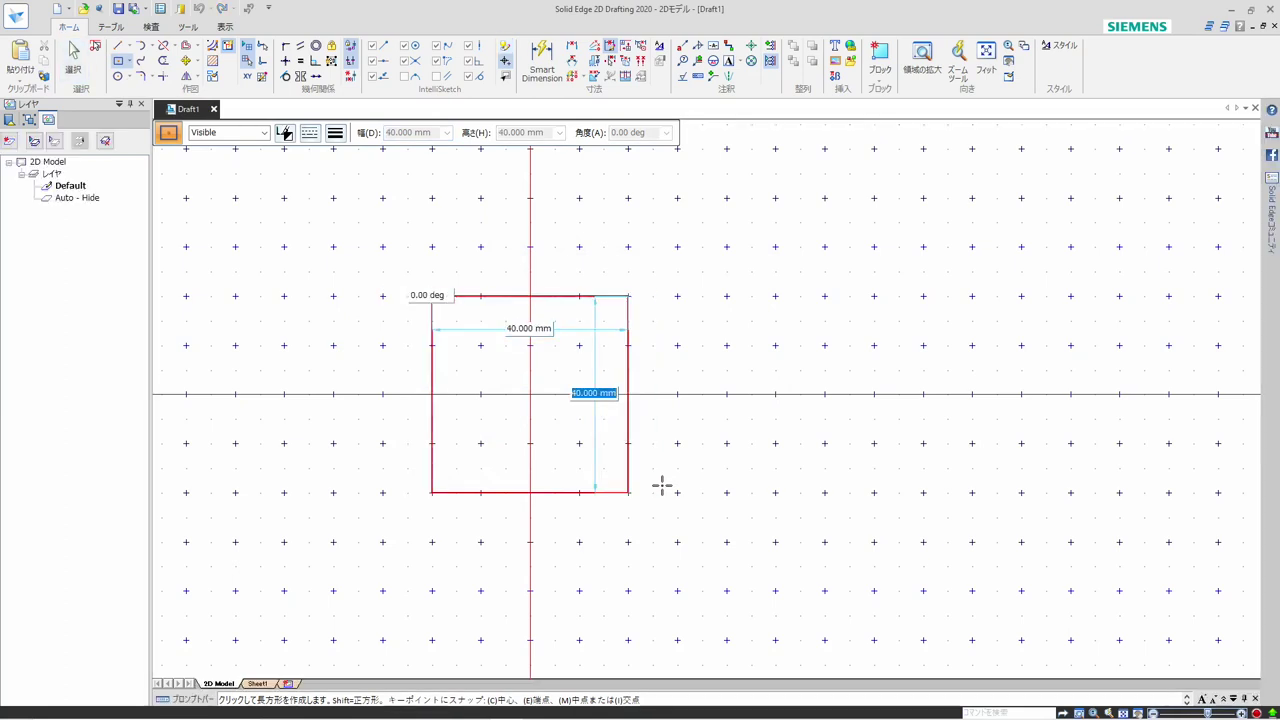
pyautogui.write('20')
pyautogui.press('Tab')
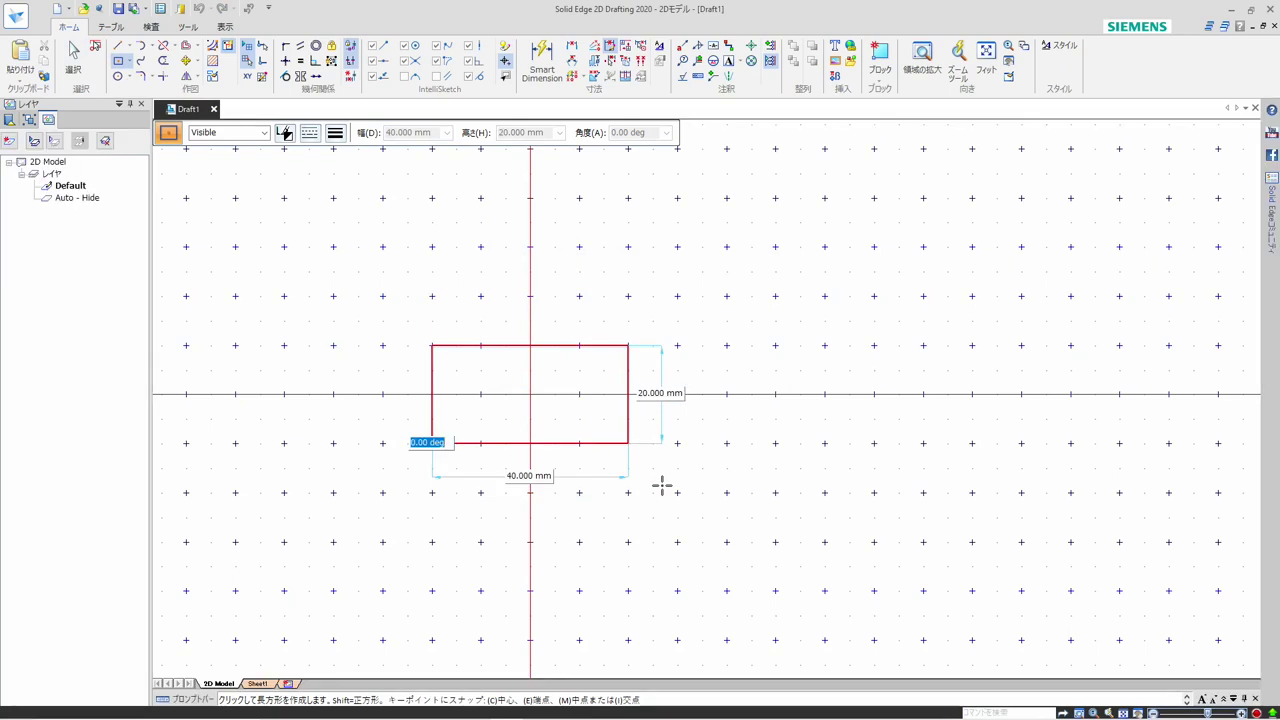
pyautogui.press('Return')
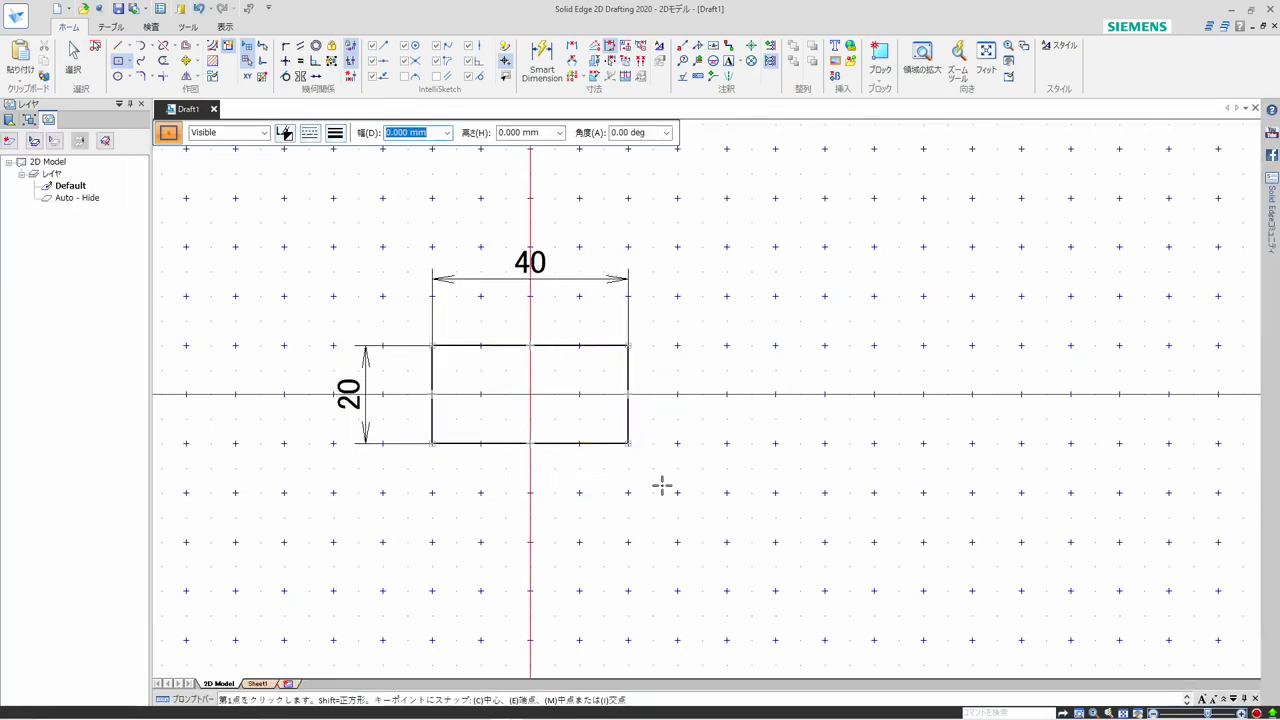
# Hide the grid to examine the rectangle's edges, corners and dimensions up close, and show the grid again
pyautogui.scroll(-1, 540, 523)
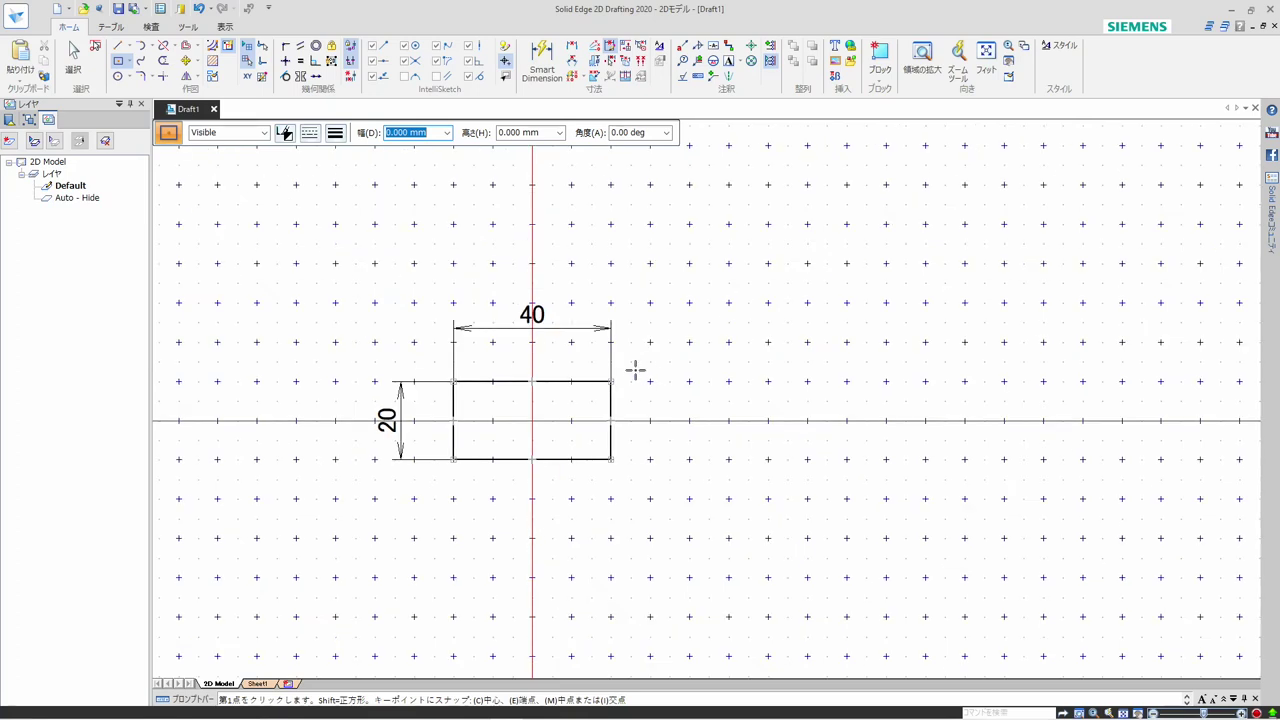
pyautogui.click(249, 47)
pyautogui.scroll(5, 608, 385)
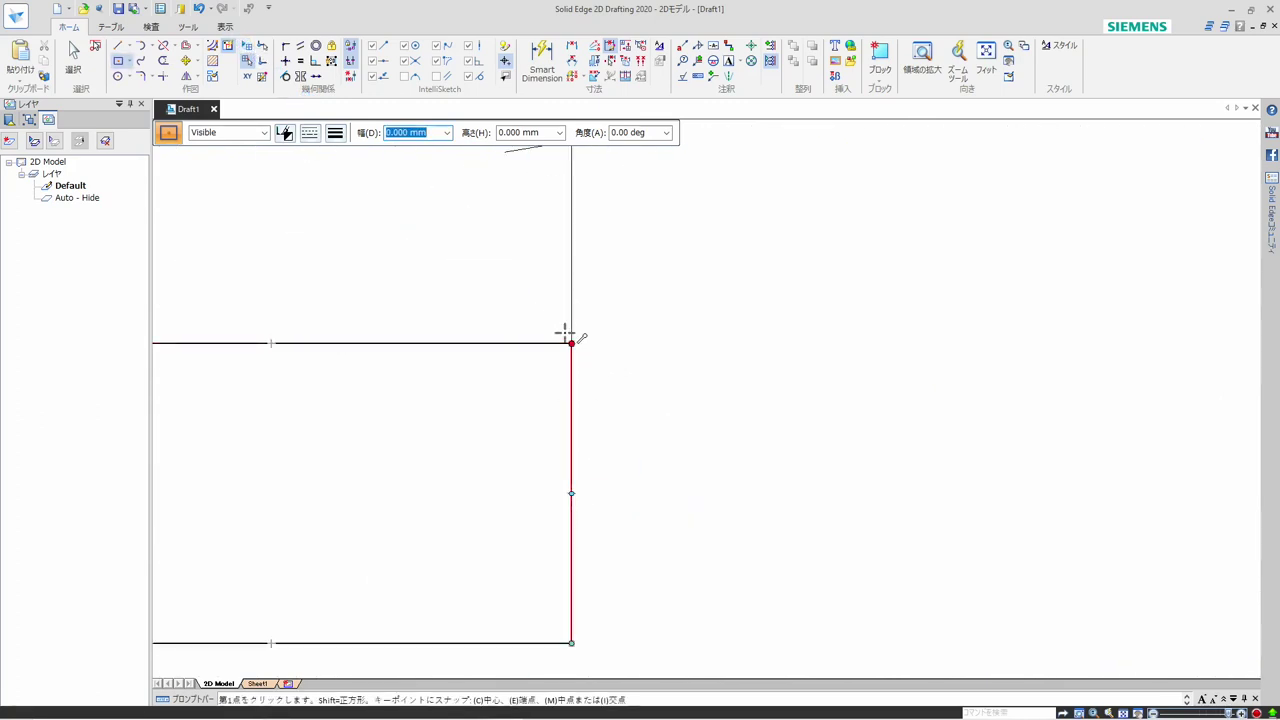
pyautogui.scroll(-2, 596, 378)
pyautogui.scroll(-2, 617, 363)
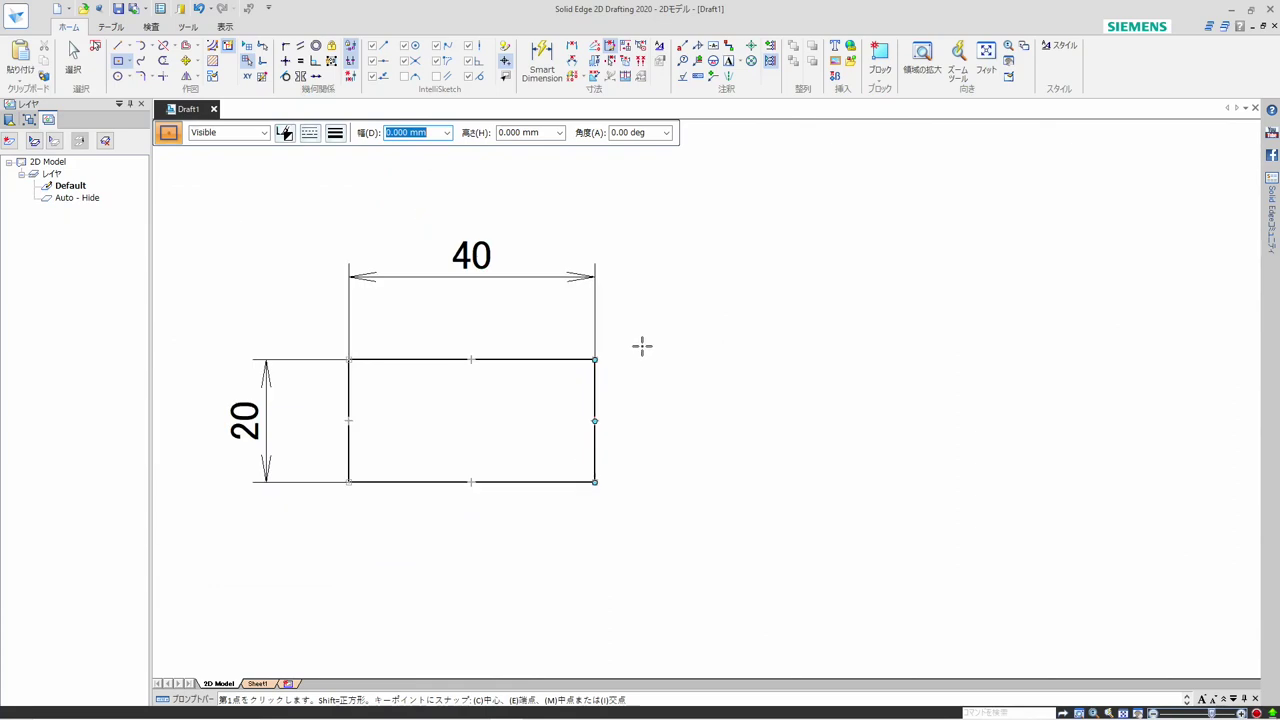
pyautogui.scroll(2, 333, 360)
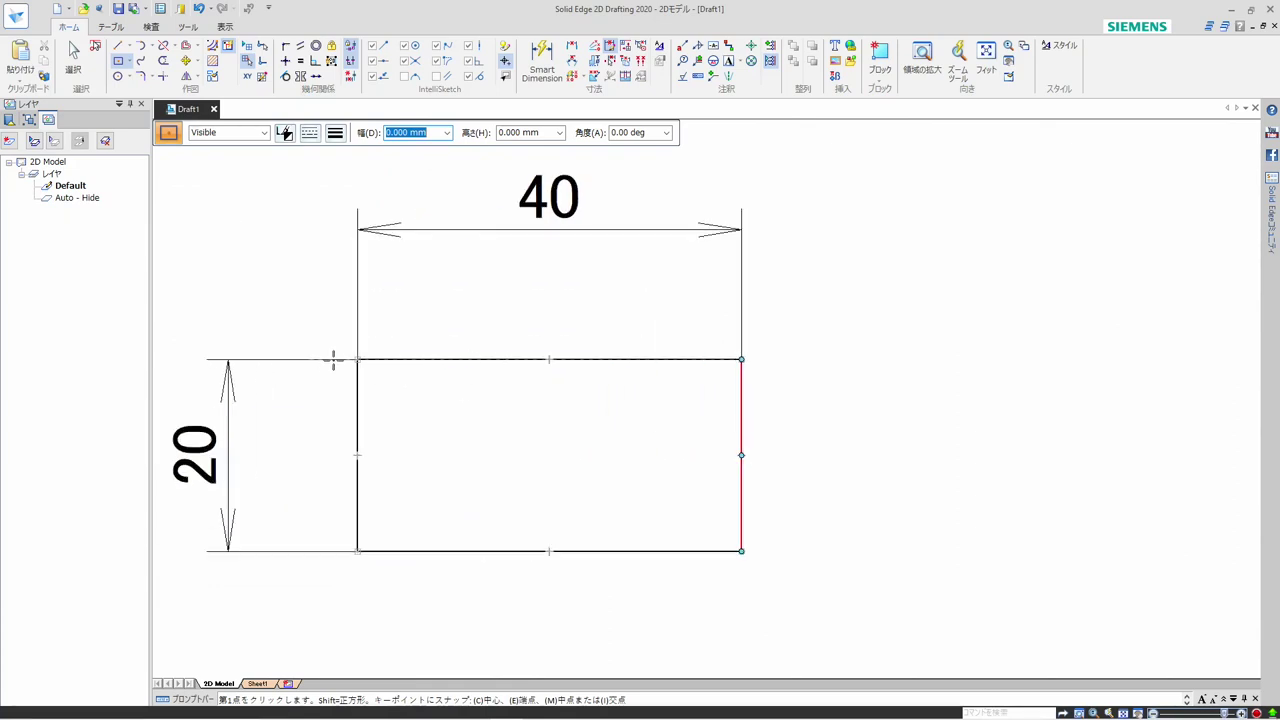
pyautogui.scroll(-1, 334, 360)
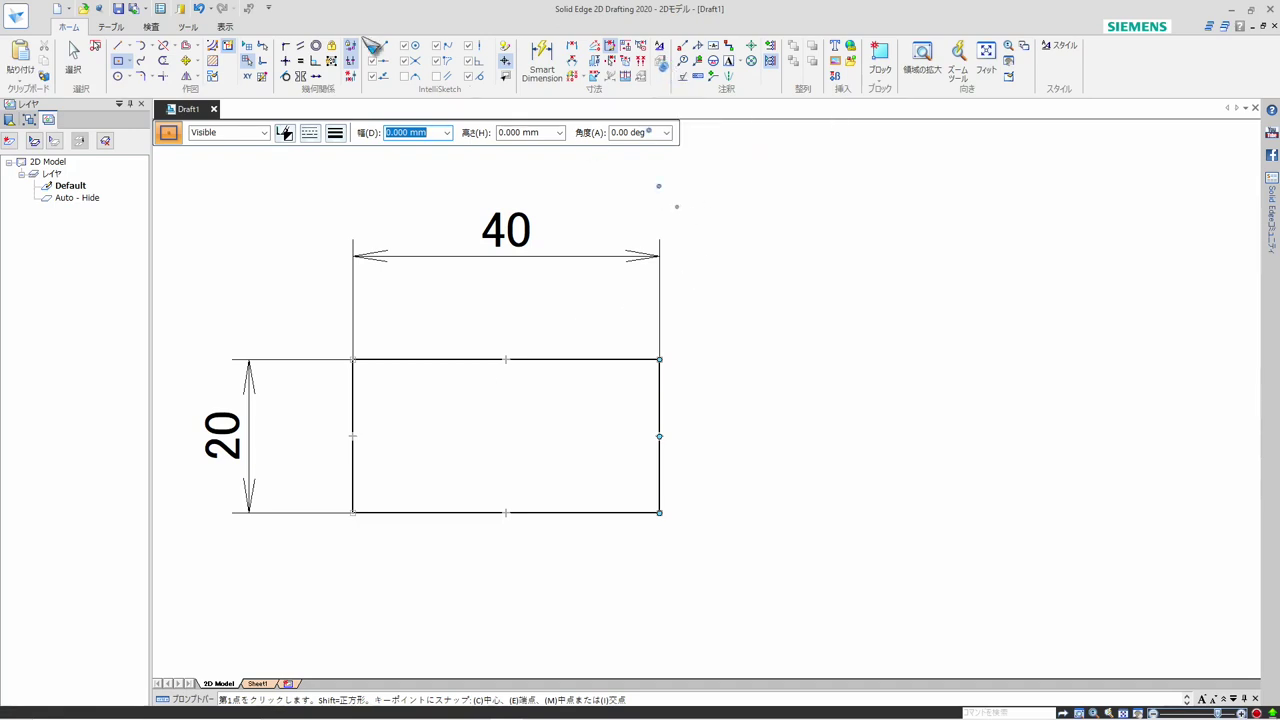
pyautogui.click(234, 46)
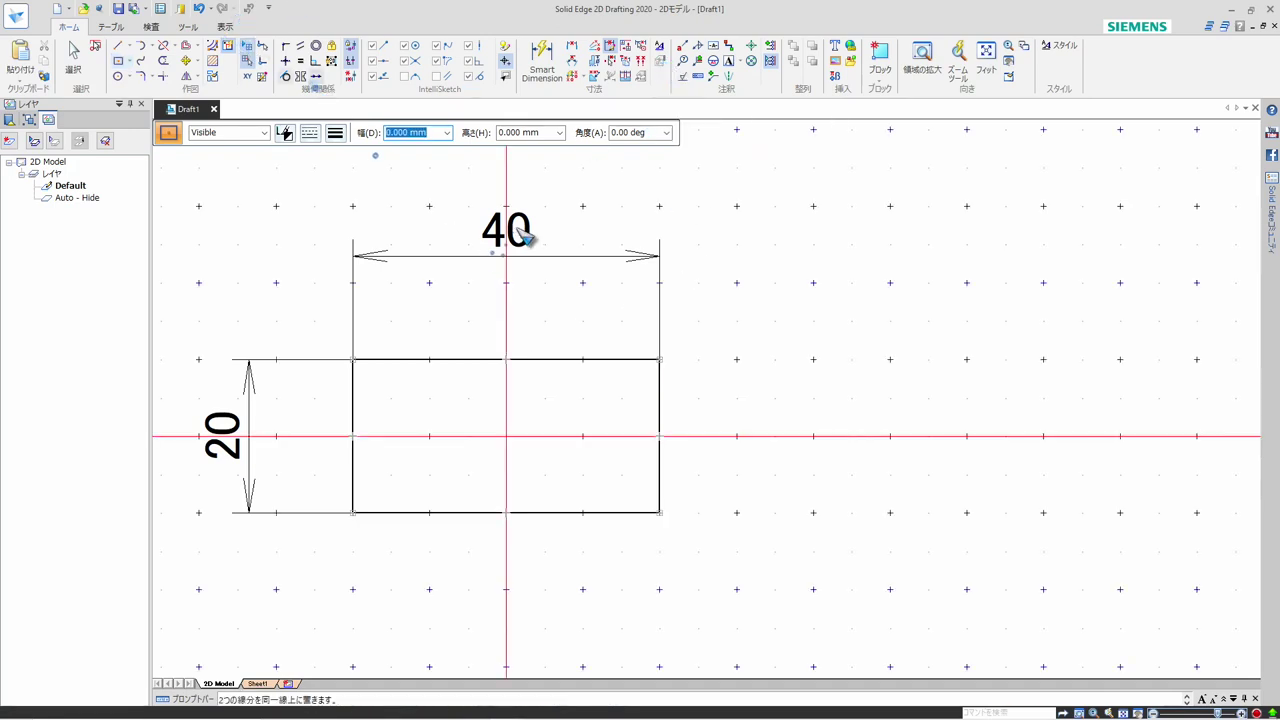
# Add three more width dimensions to the rectangle's upper edge with Smart Dimension, stacked above the existing one
pyautogui.scroll(-2, 571, 377)
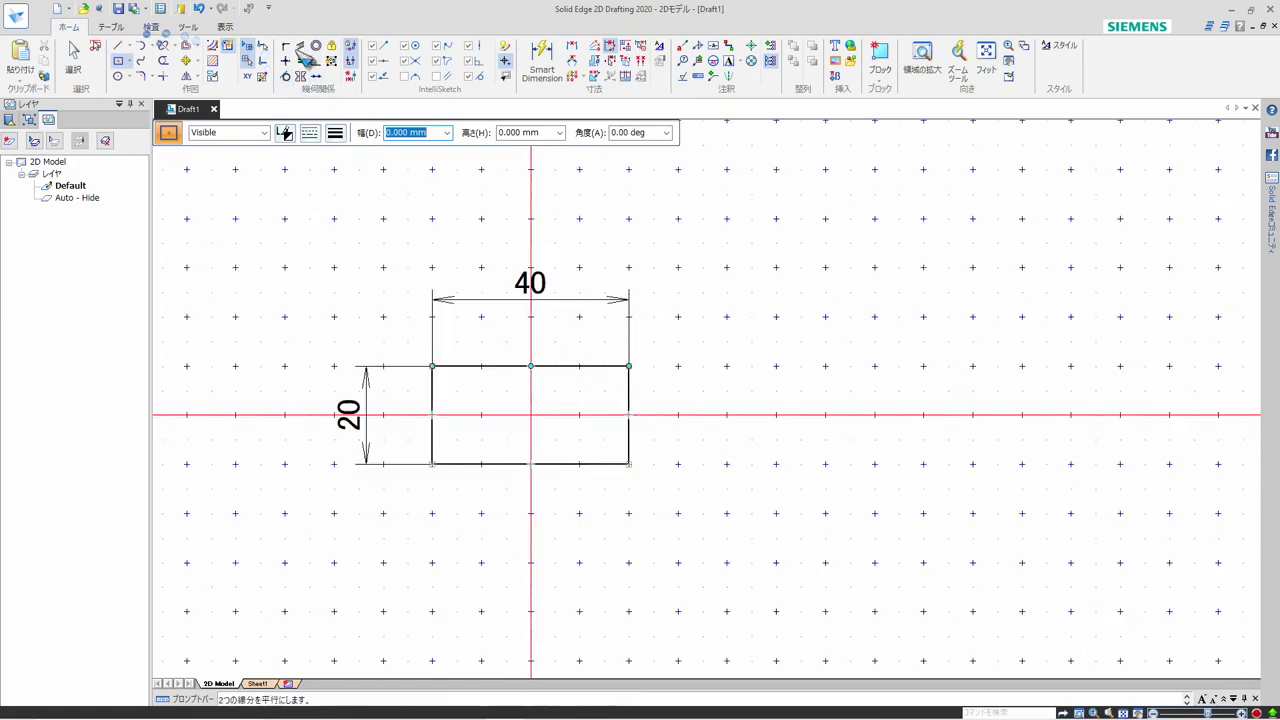
pyautogui.click(545, 55)
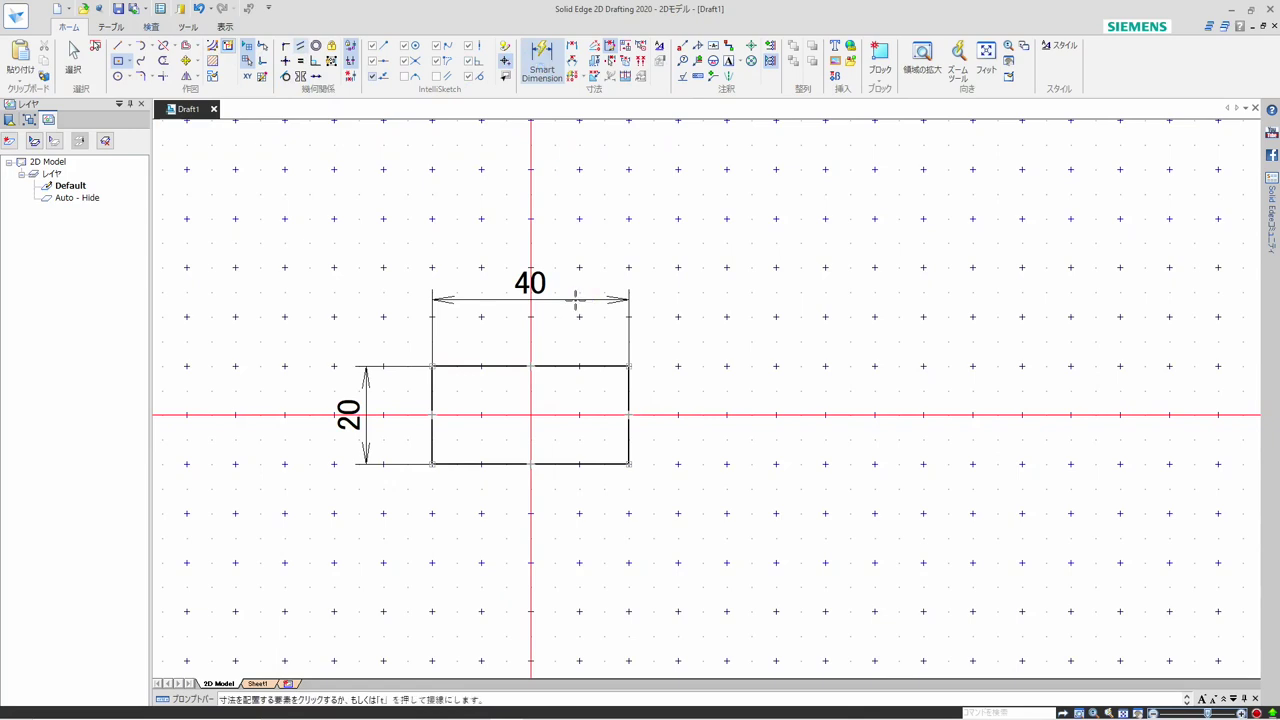
pyautogui.click(555, 367)
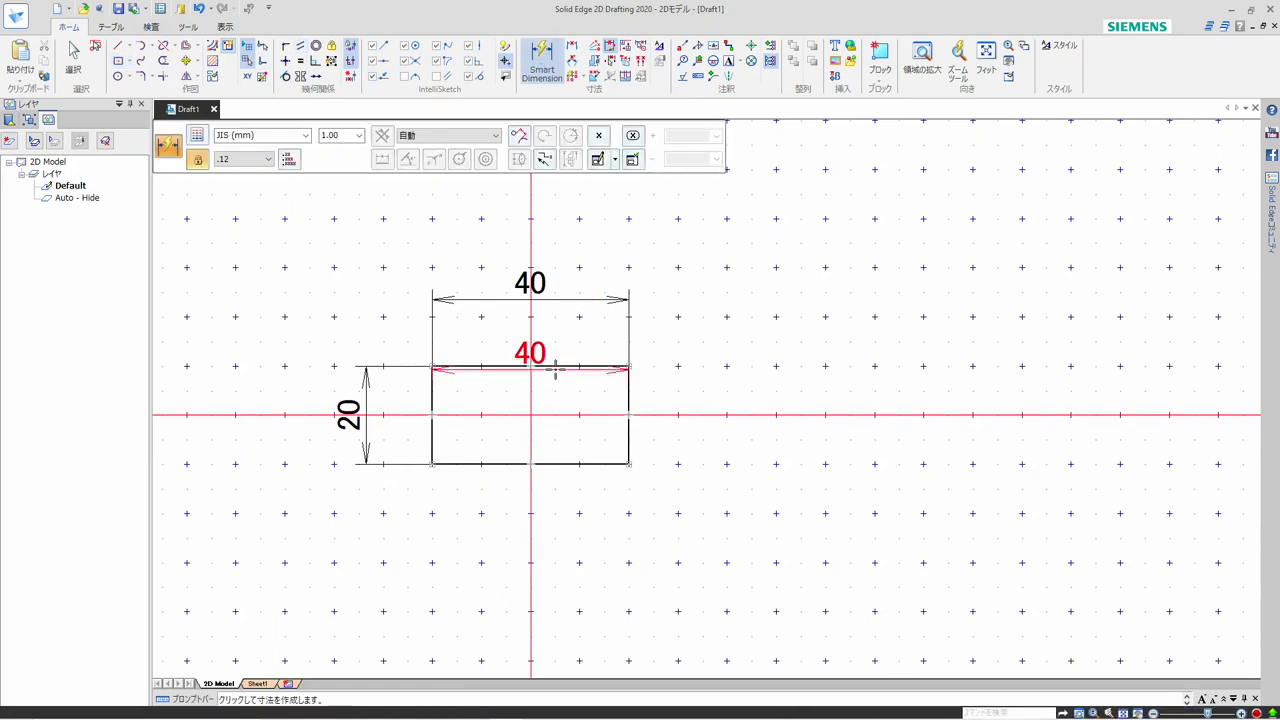
pyautogui.click(565, 243)
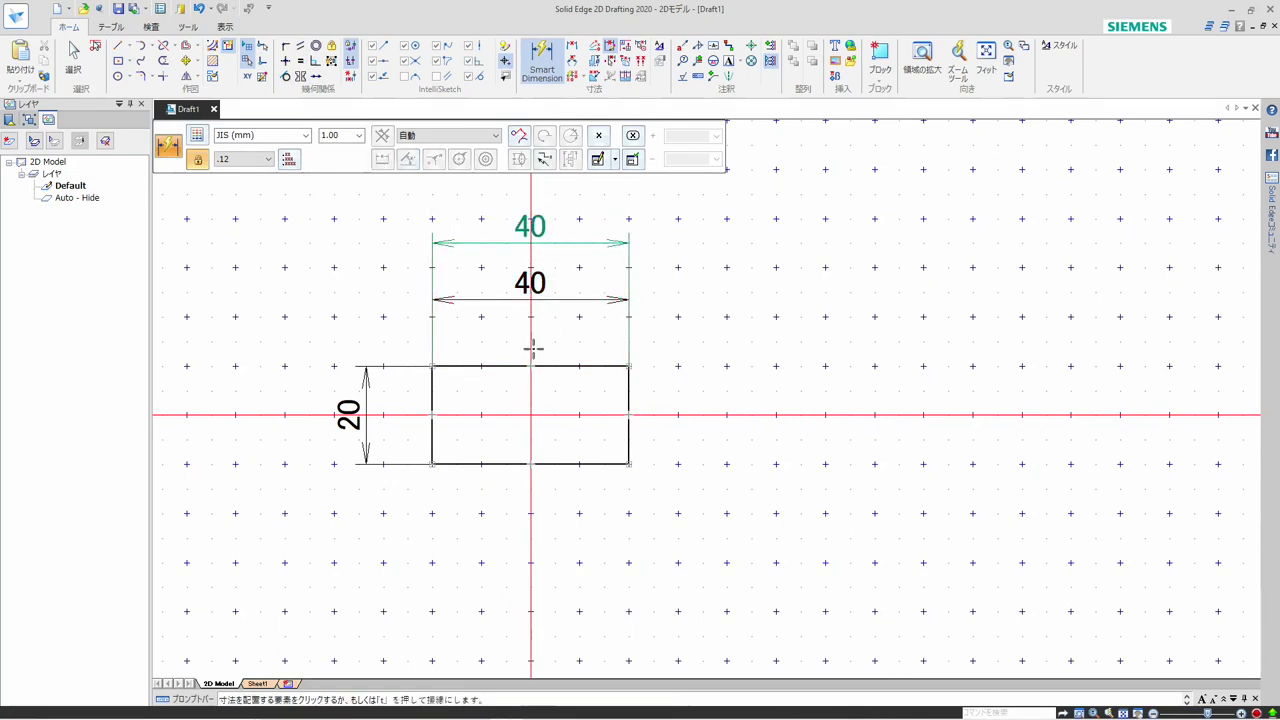
pyautogui.scroll(-2, 531, 375)
pyautogui.click(557, 367)
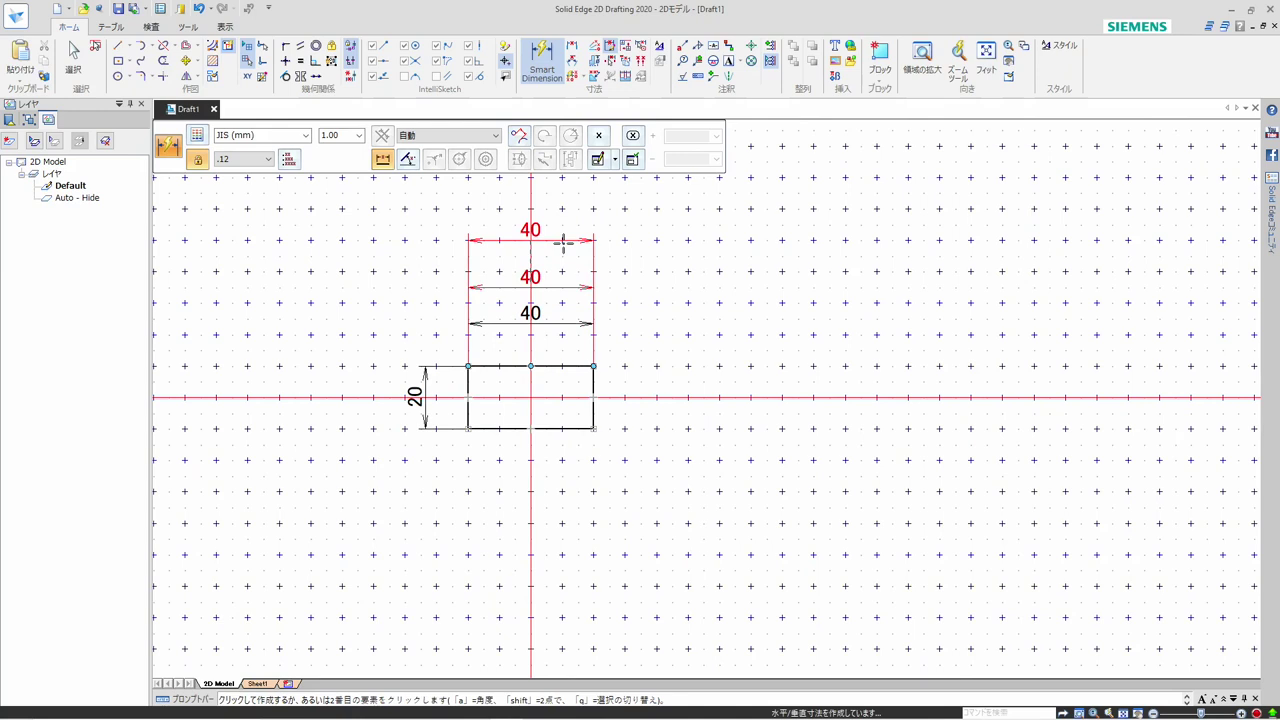
pyautogui.click(563, 242)
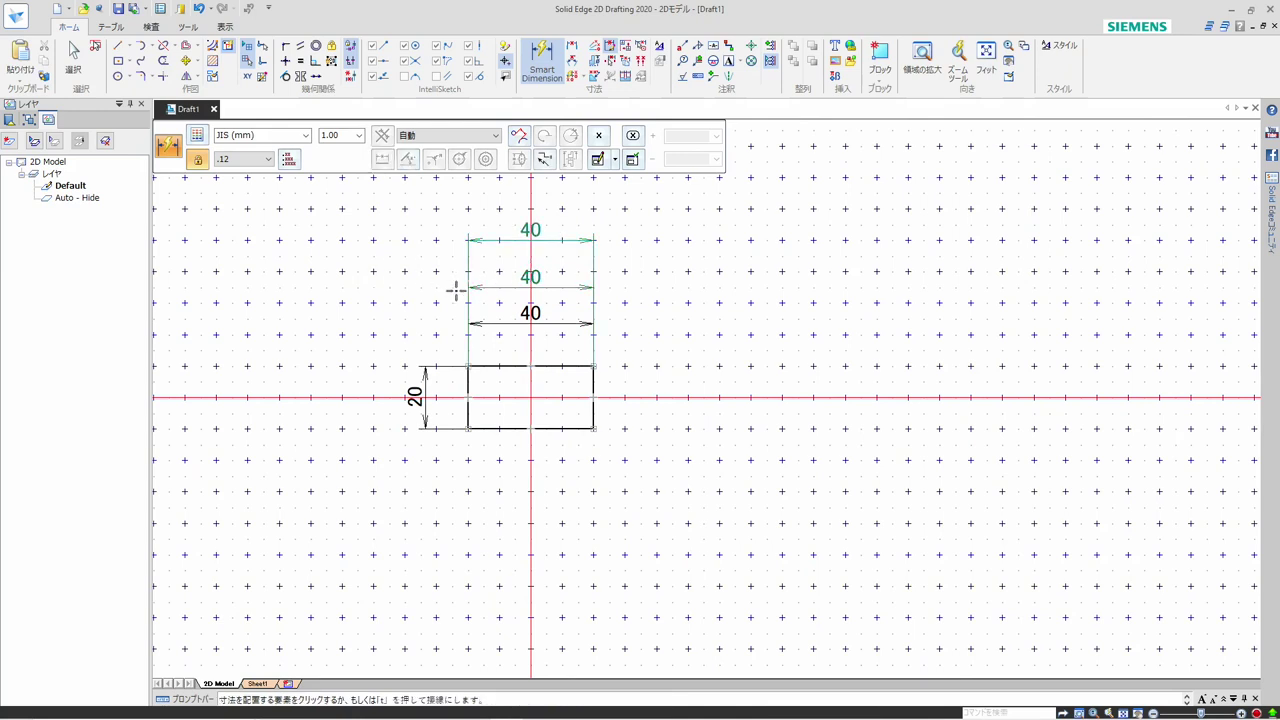
pyautogui.click(558, 367)
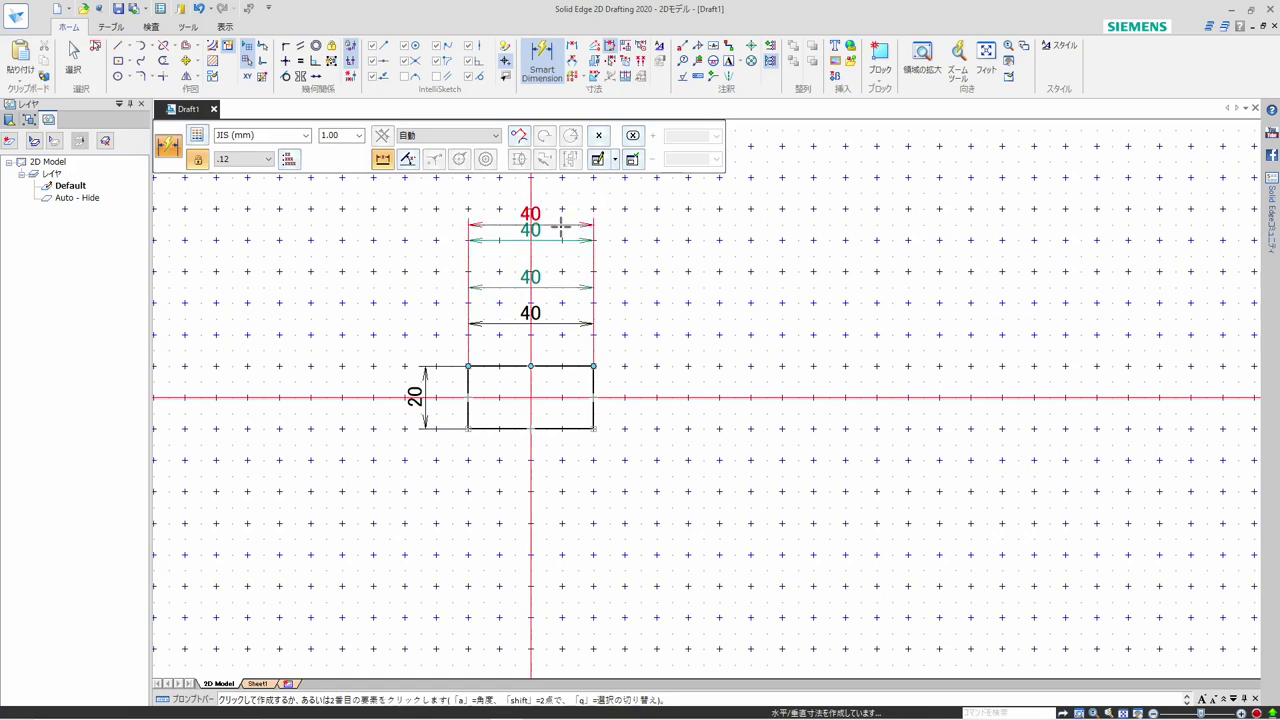
pyautogui.click(563, 206)
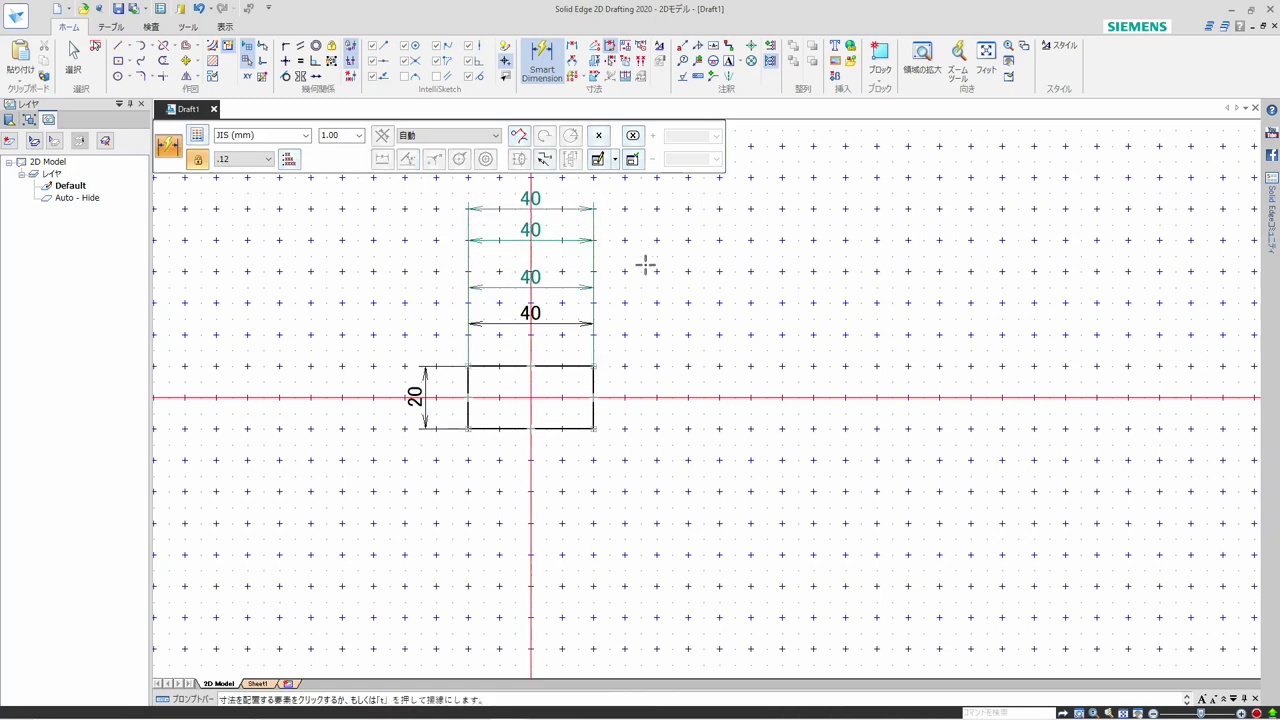
pyautogui.press('Escape')
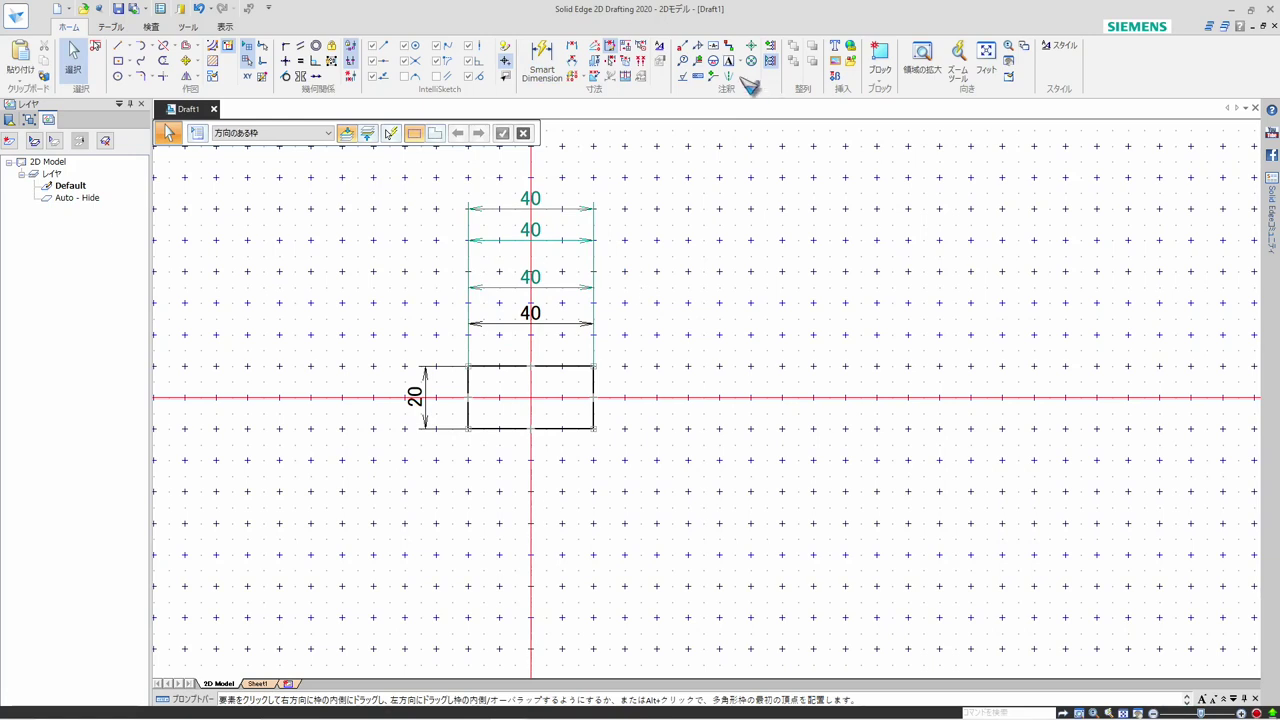
# Delete the ANSI (ft) and ANSI (in) styles from the dimension styles
pyautogui.click(661, 48)
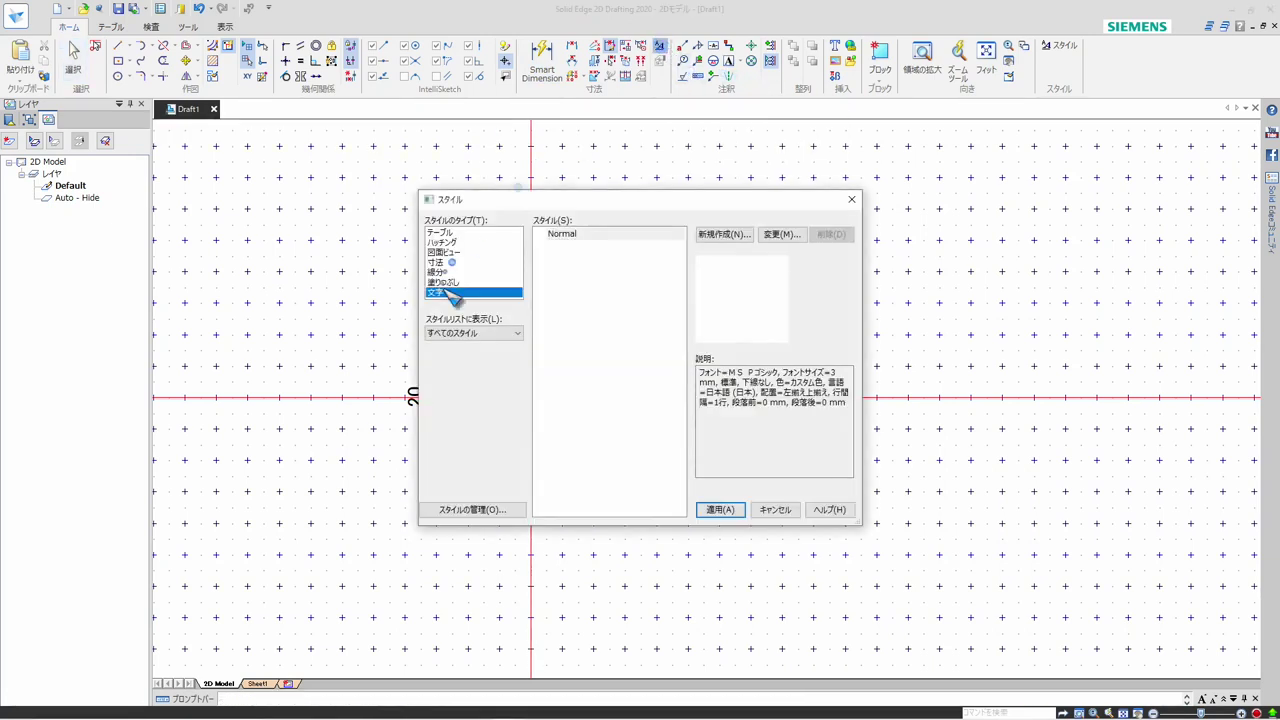
pyautogui.click(438, 263)
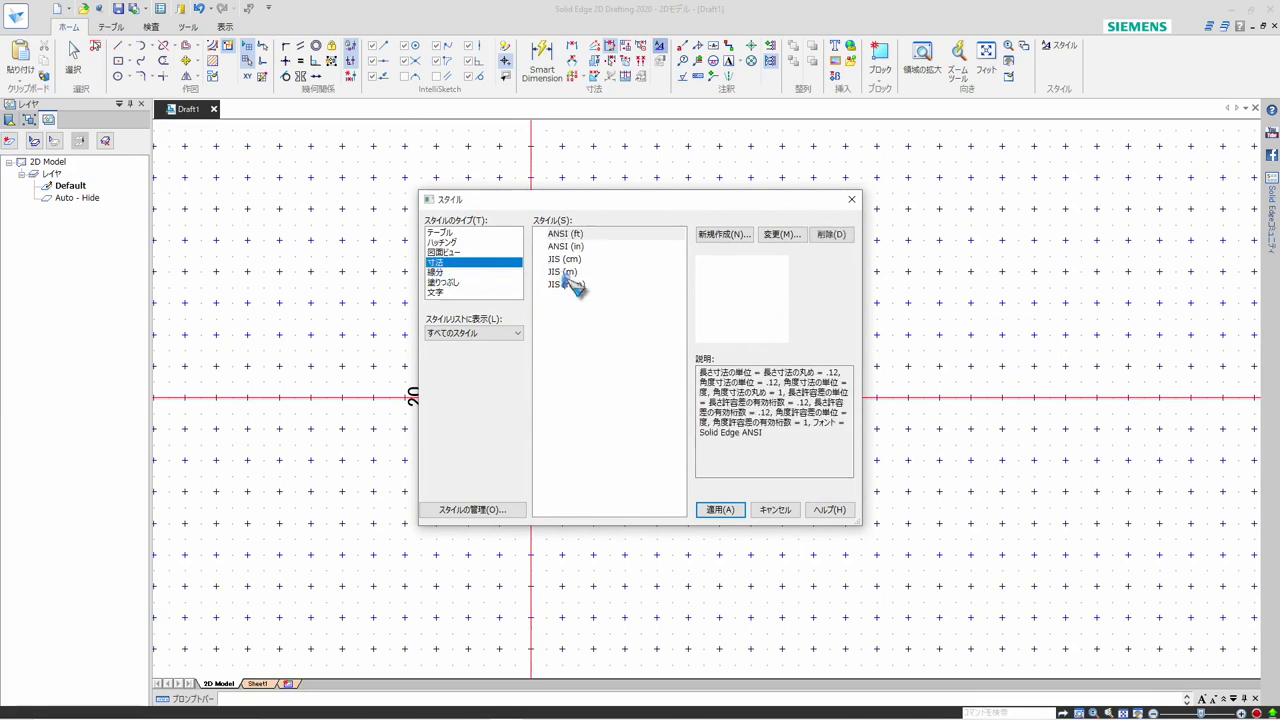
pyautogui.click(571, 247)
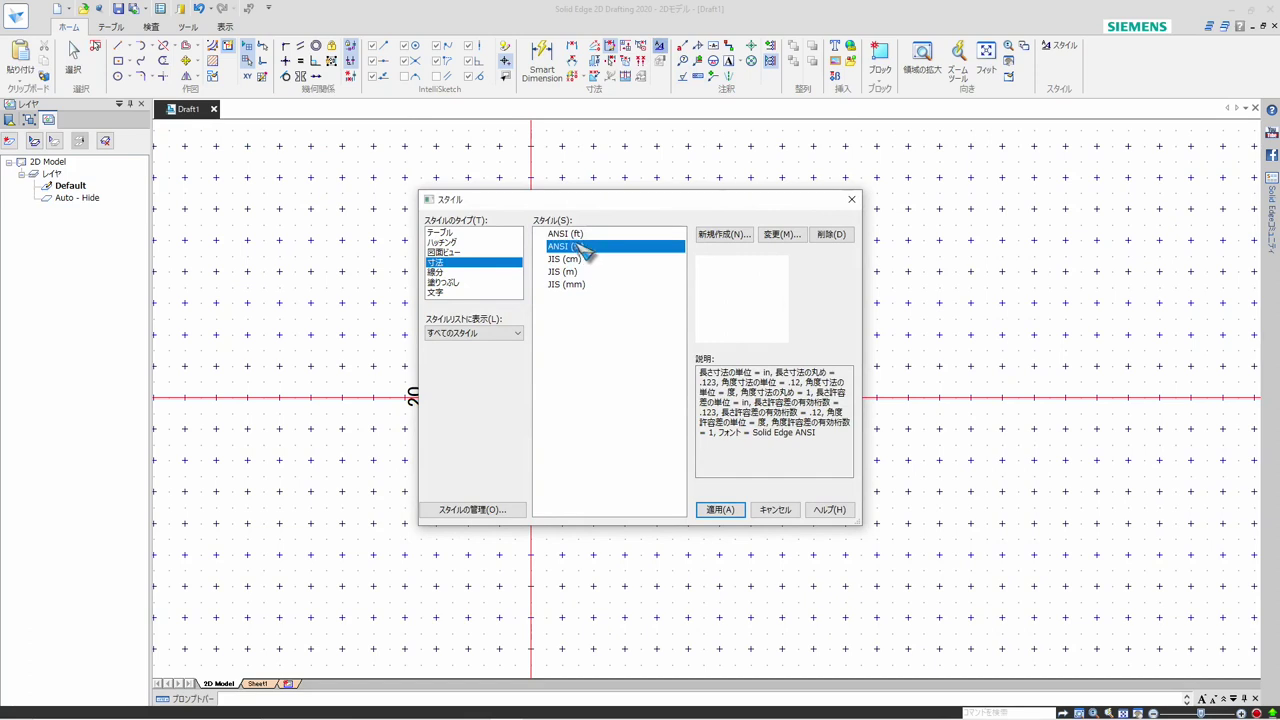
pyautogui.click(573, 235)
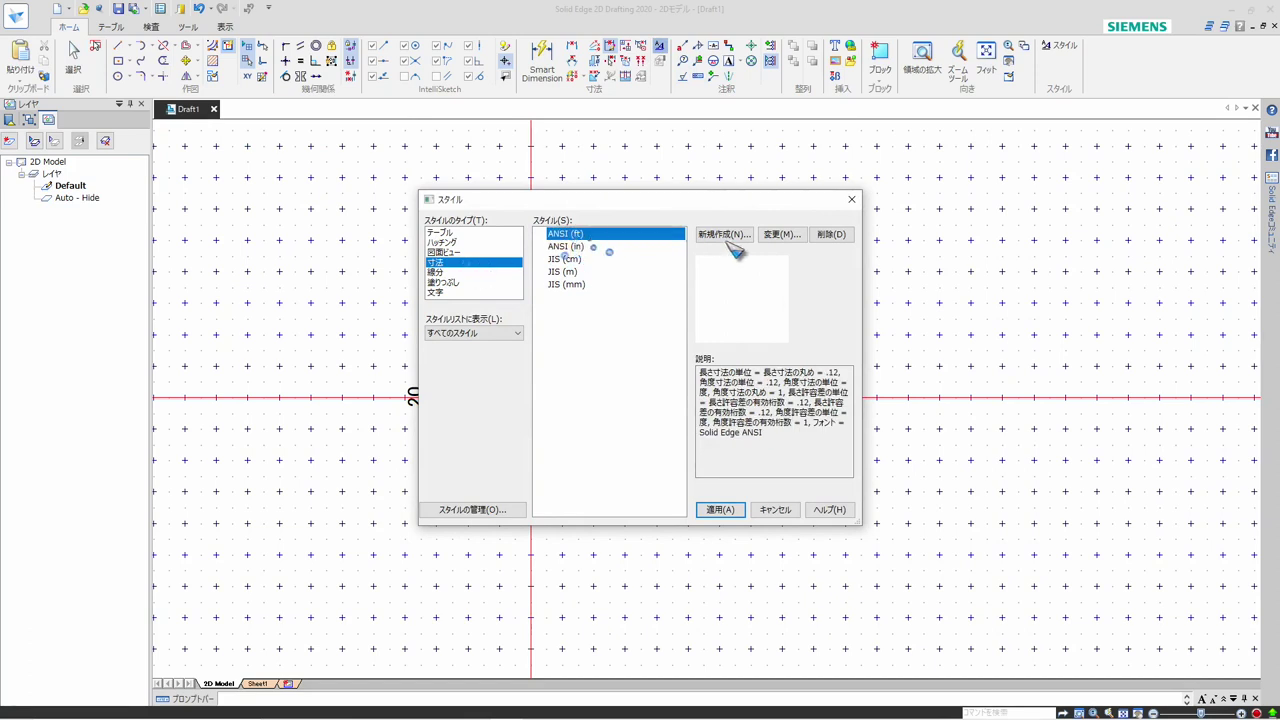
pyautogui.click(822, 236)
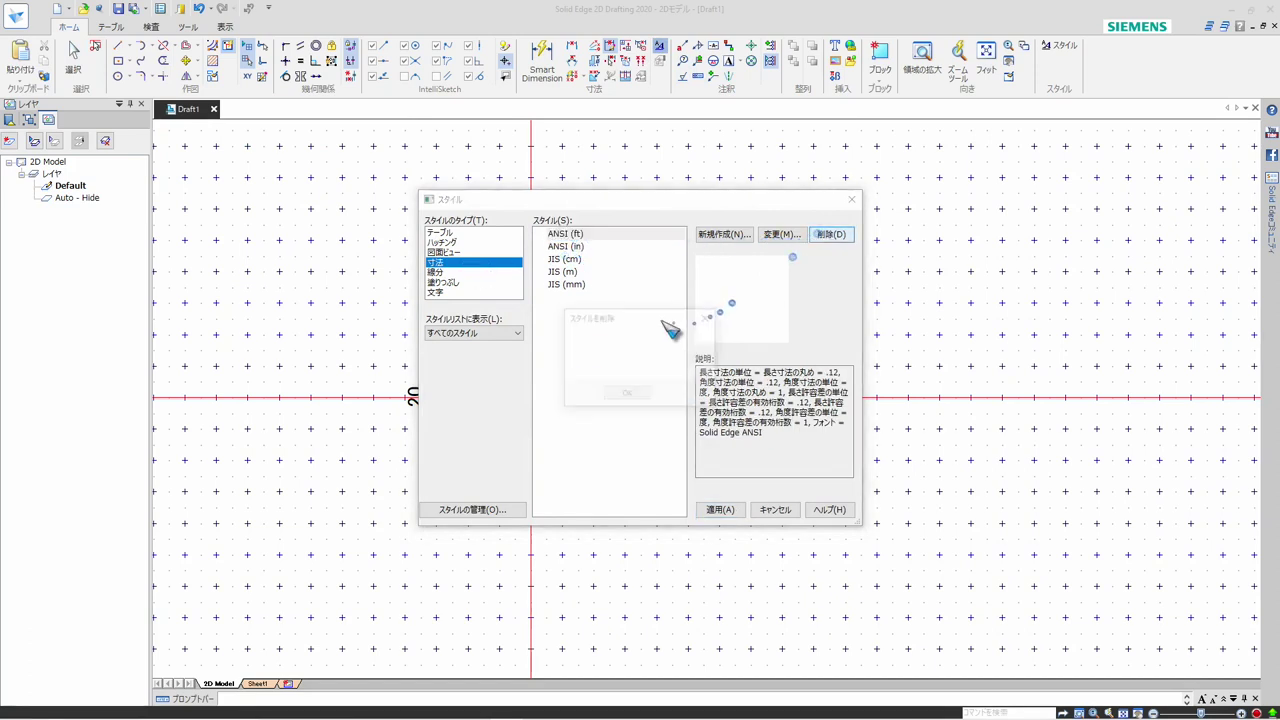
pyautogui.click(640, 394)
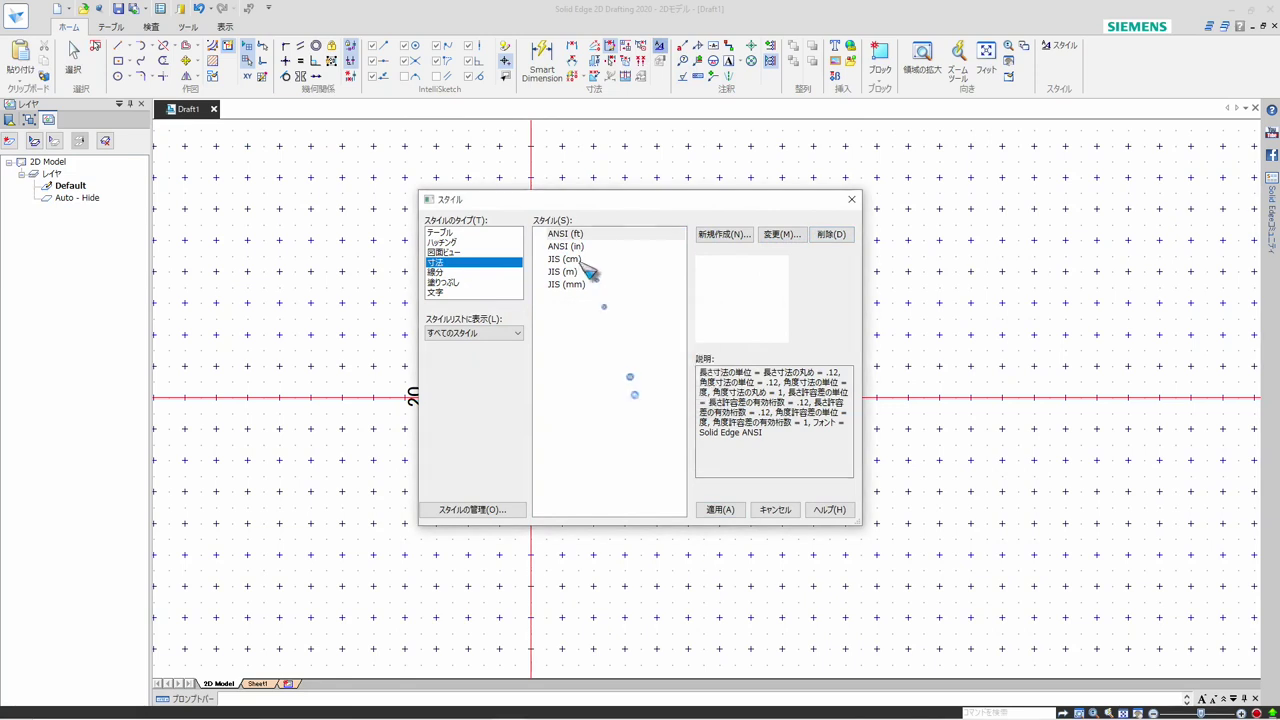
pyautogui.click(572, 234)
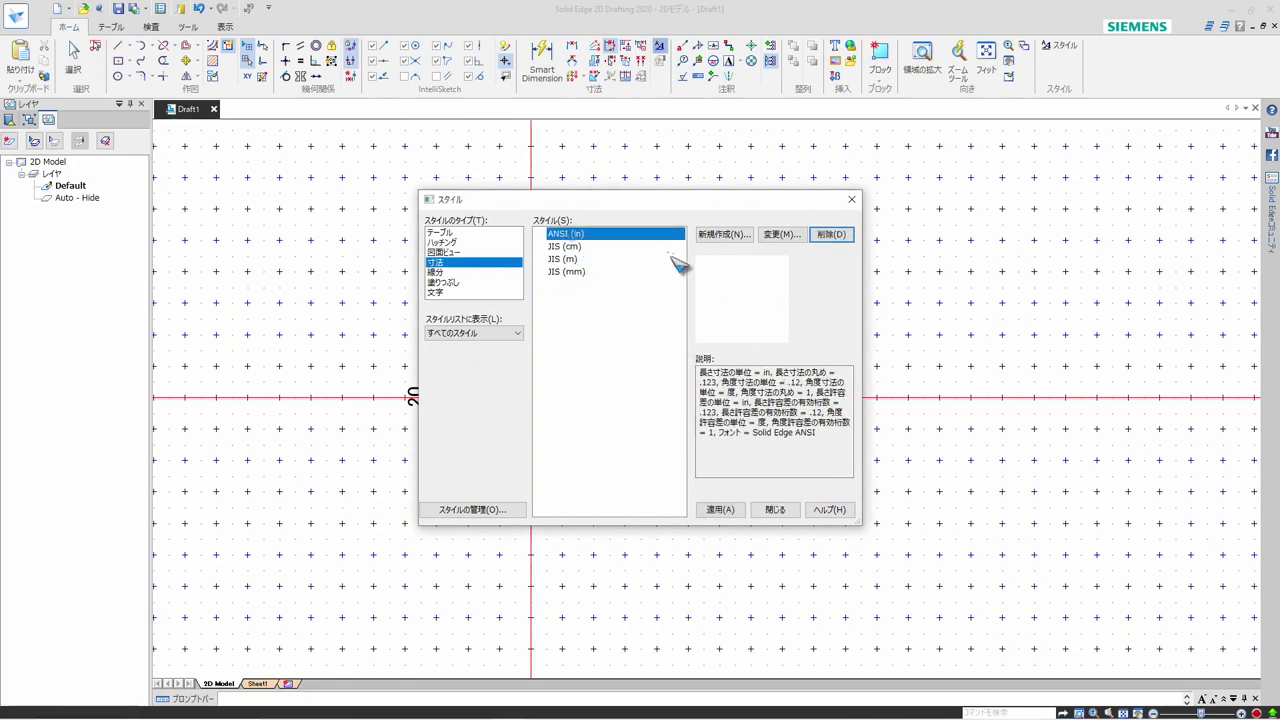
pyautogui.click(830, 234)
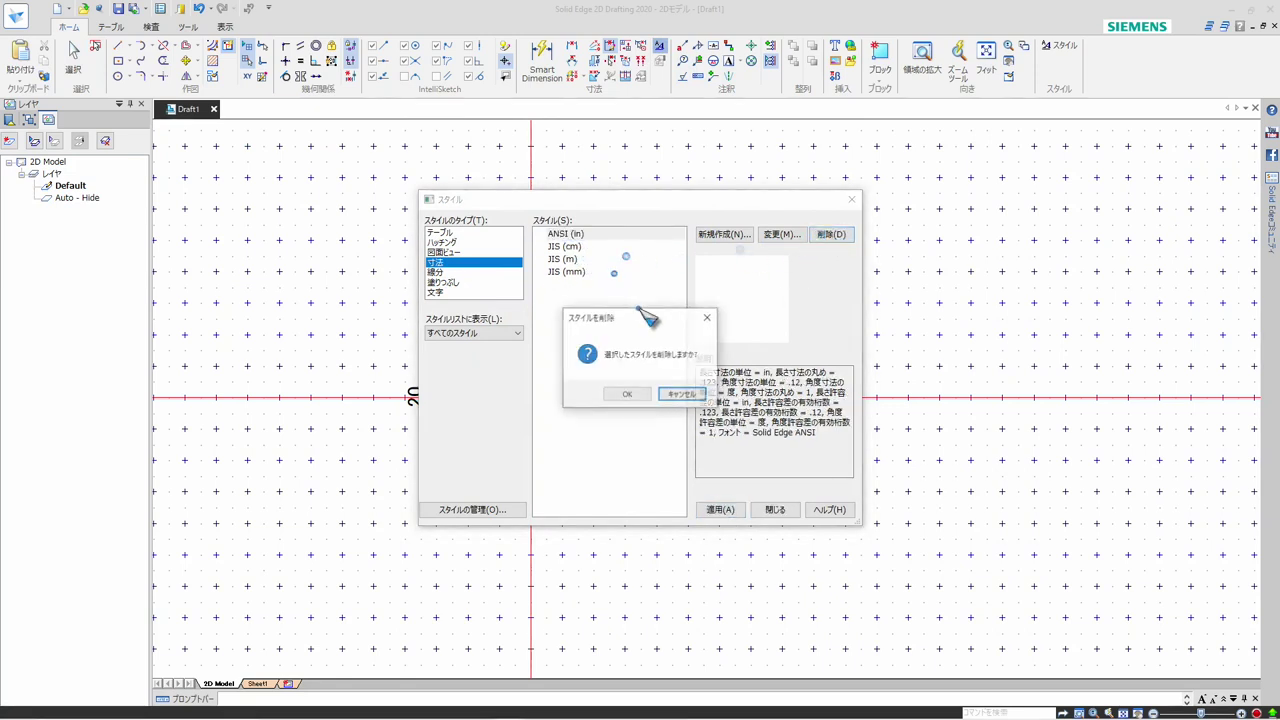
pyautogui.click(637, 395)
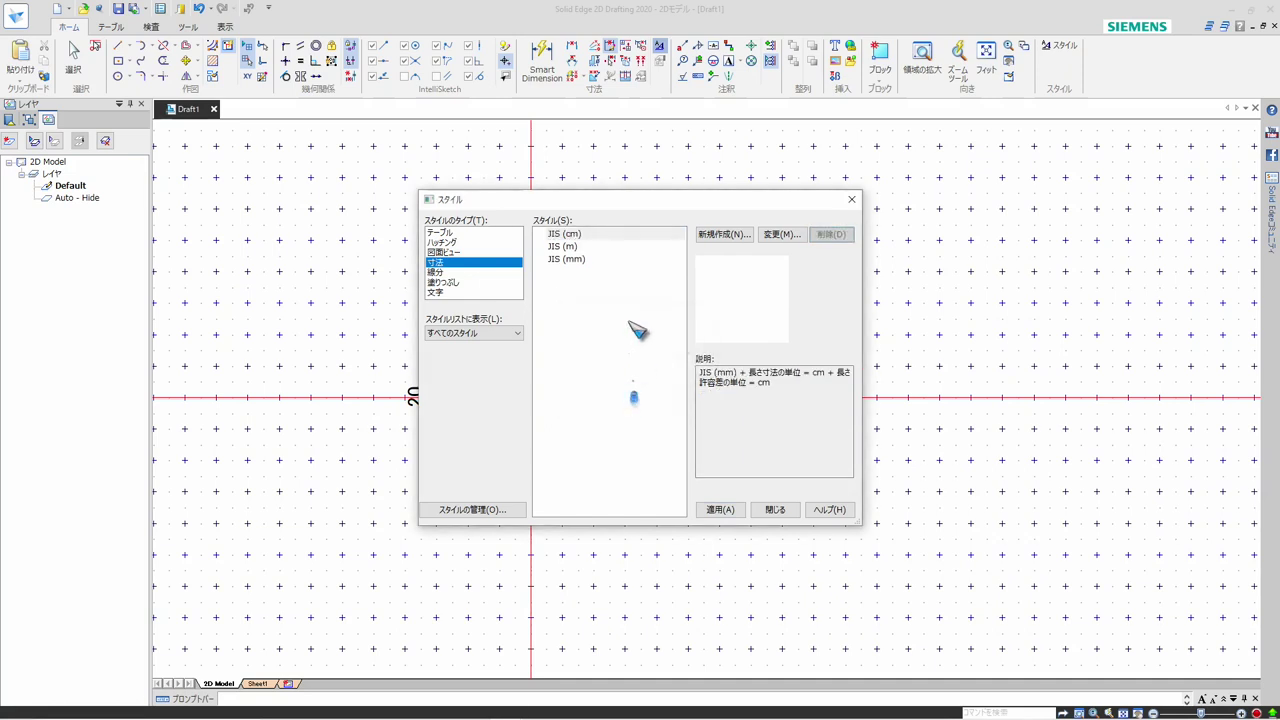
# Delete the JIS (cm) and JIS (m) dimension styles
pyautogui.click(615, 236)
pyautogui.click(831, 236)
pyautogui.click(637, 395)
pyautogui.click(568, 236)
pyautogui.click(831, 236)
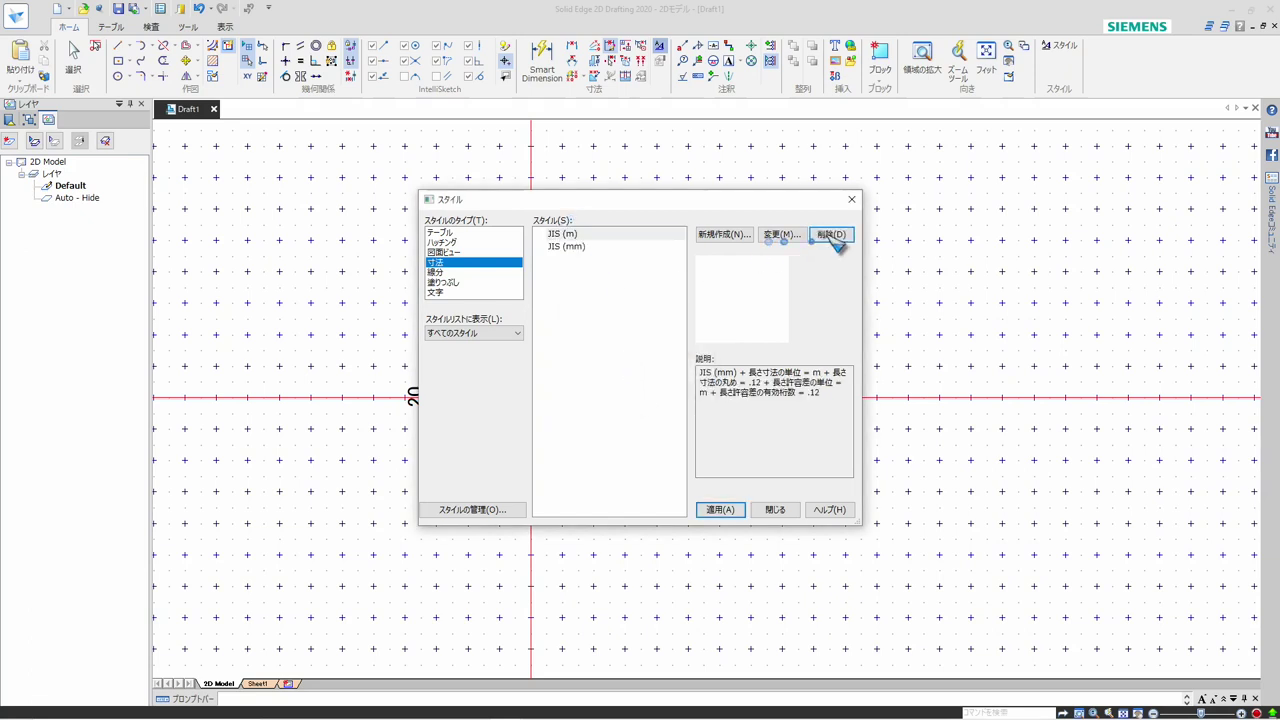
pyautogui.click(637, 397)
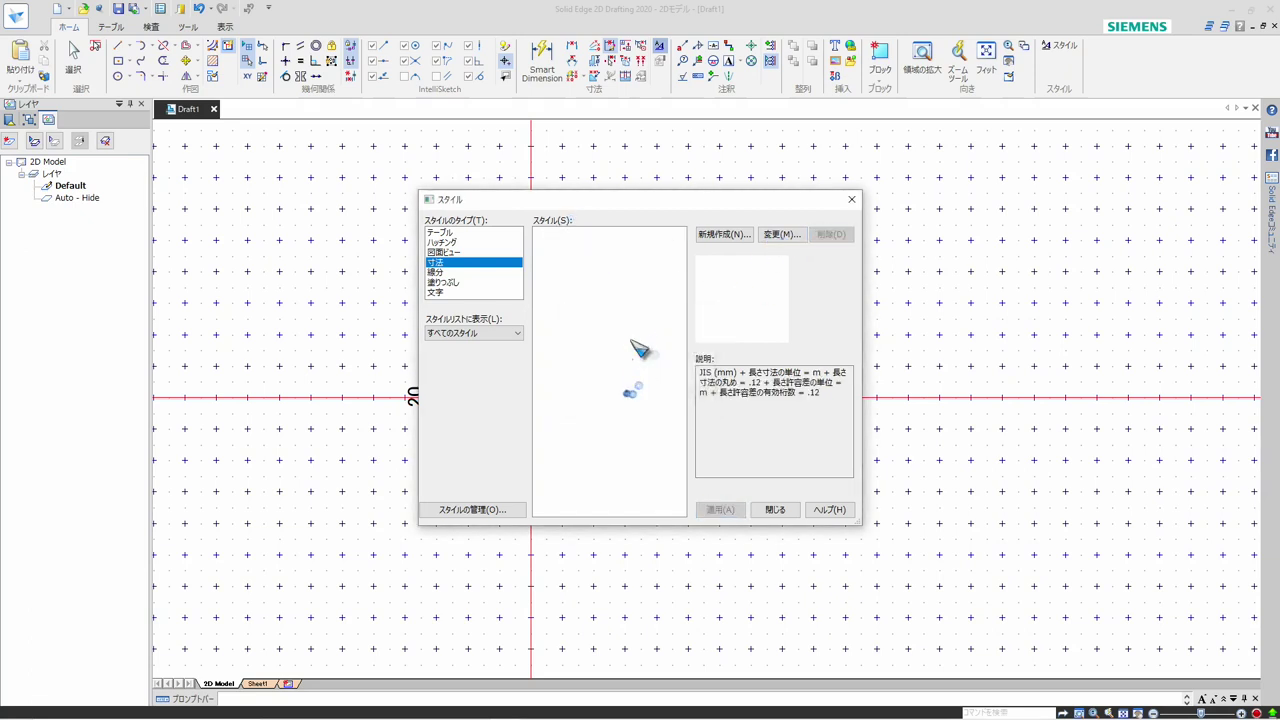
# Modify the JIS (mm) dimension style to font size 2.5, parallel pitch 2 × font size and extension-line element gap 0.5 × font size, and apply it
pyautogui.click(572, 235)
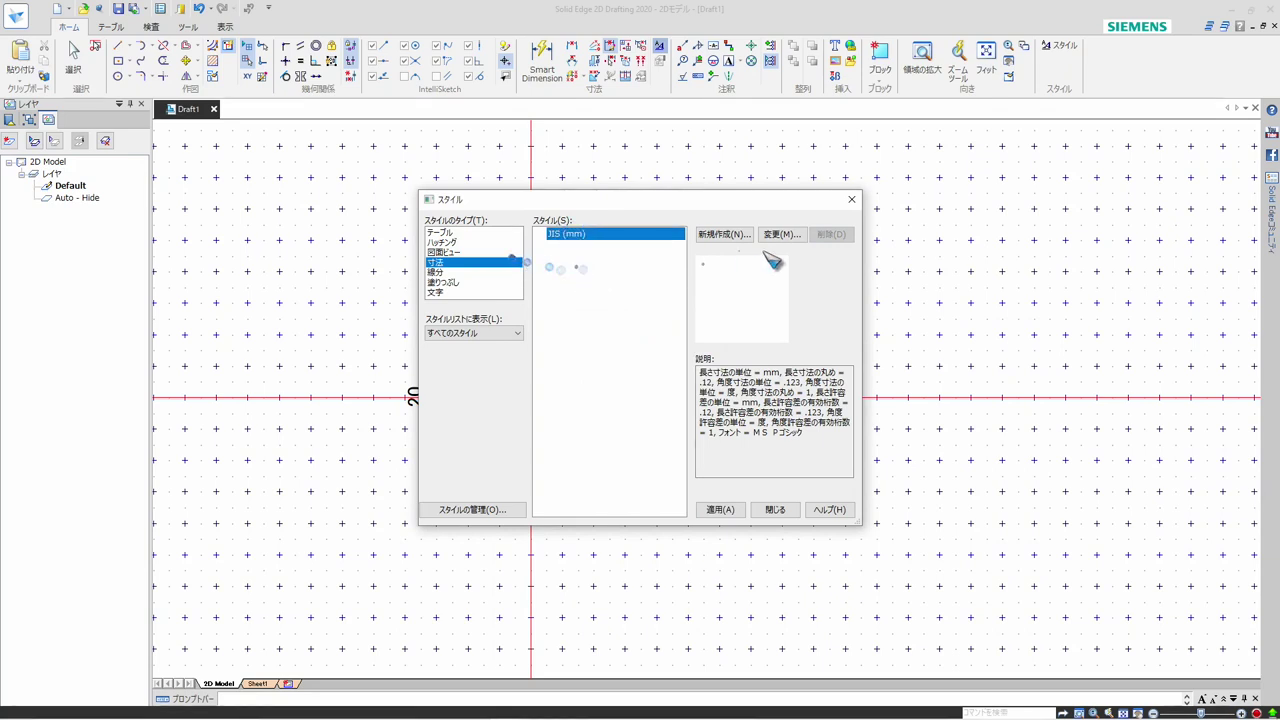
pyautogui.click(789, 235)
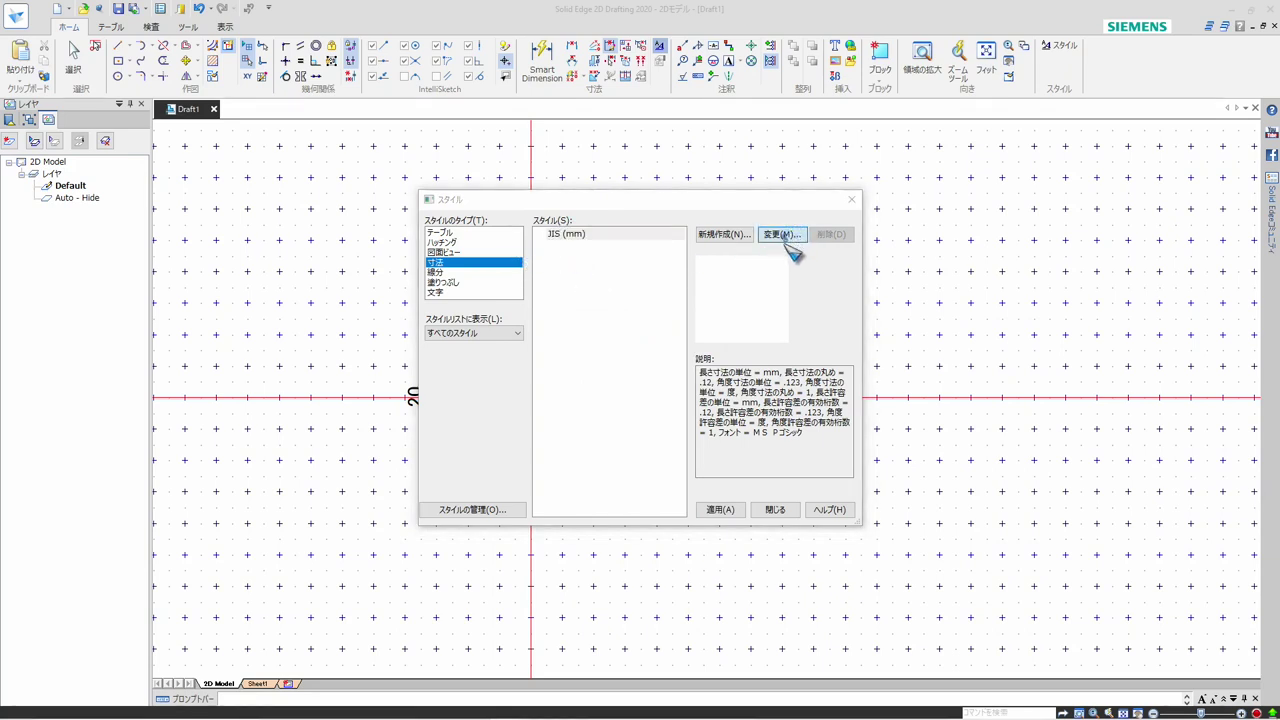
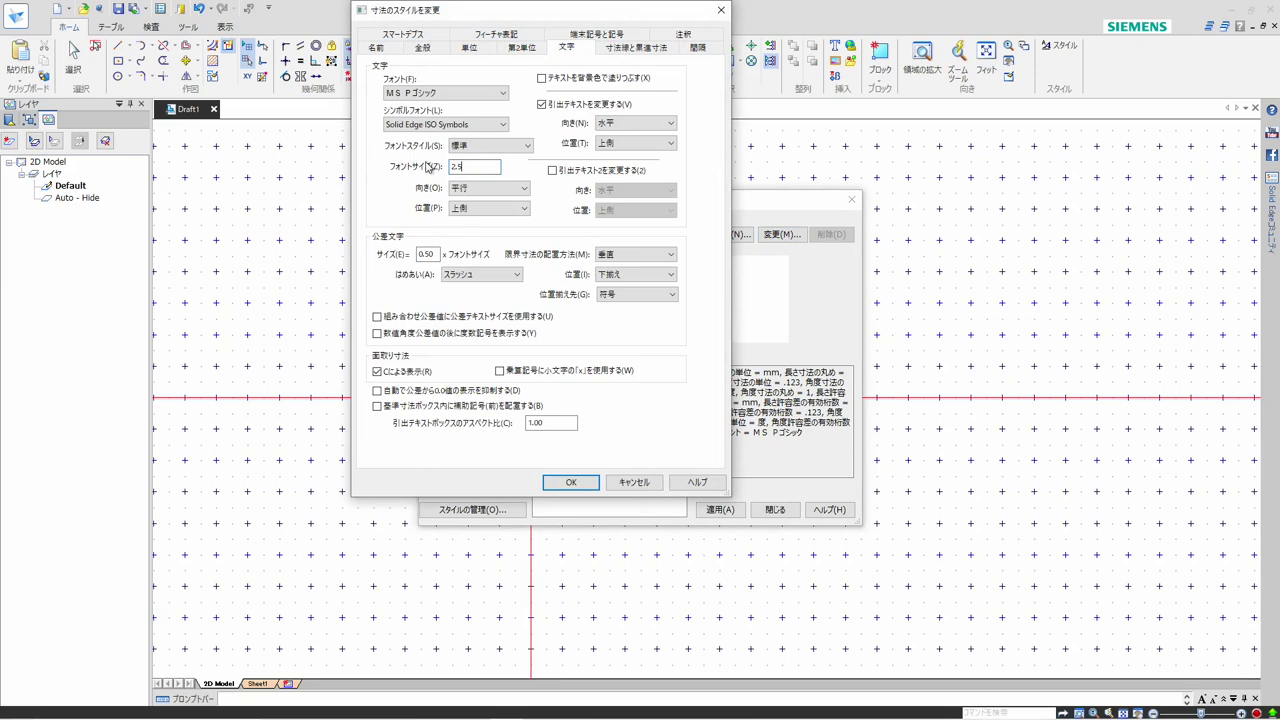
pyautogui.click(624, 47)
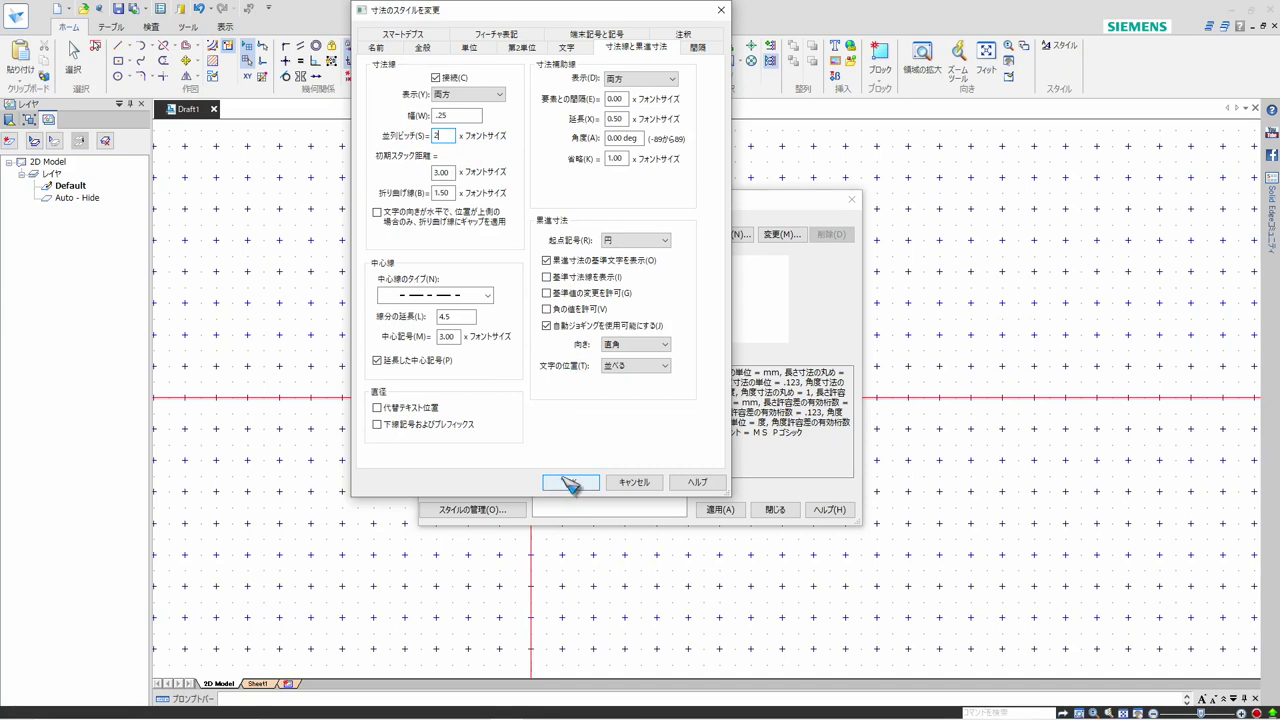
pyautogui.click(463, 136)
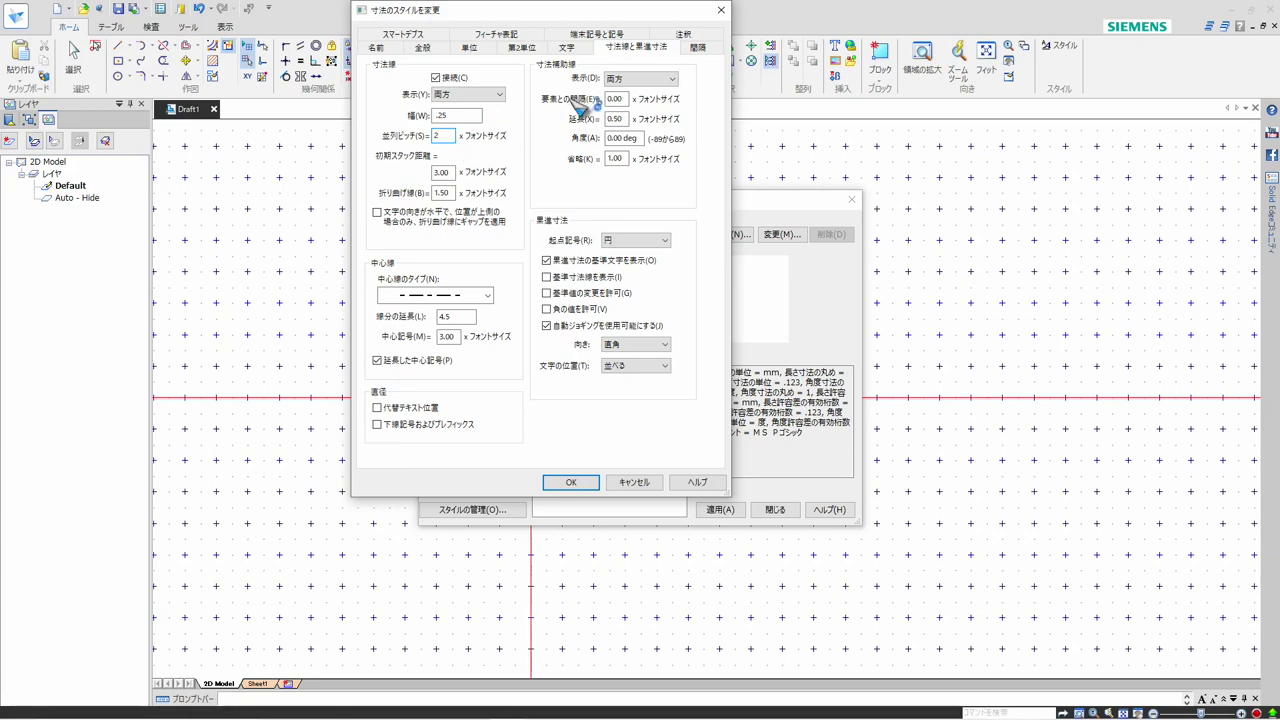
pyautogui.doubleClick(617, 98)
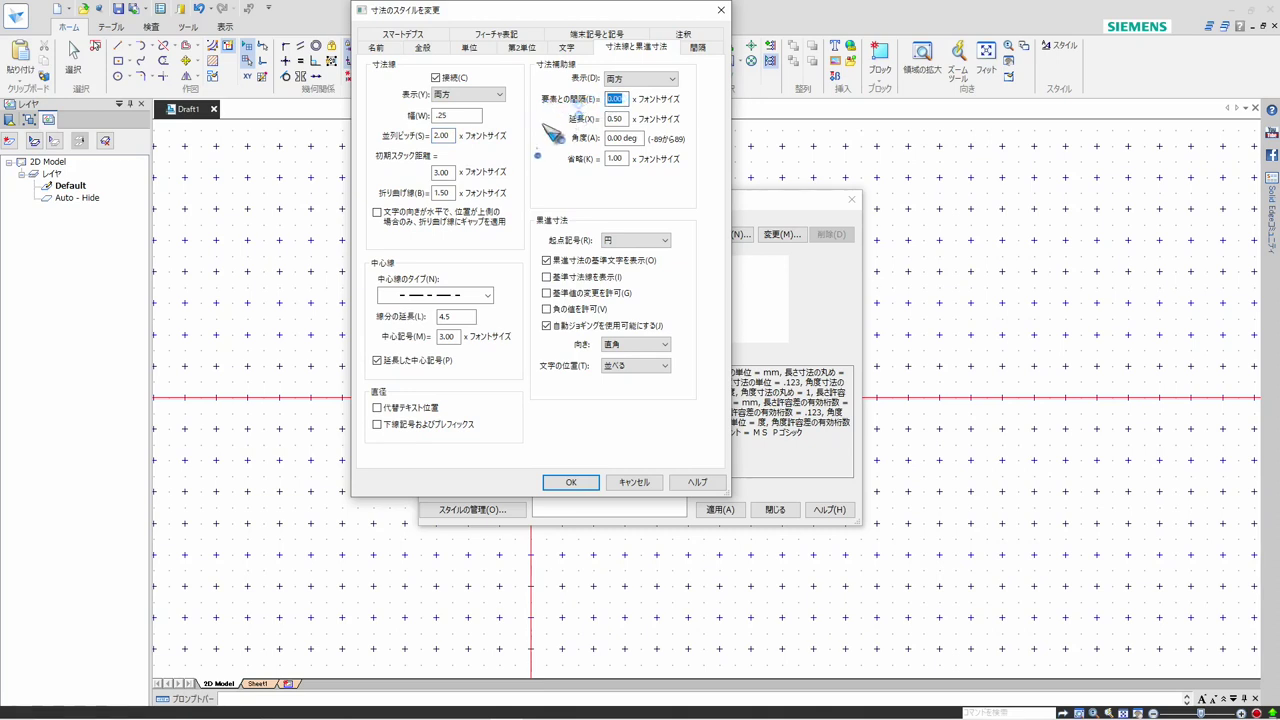
pyautogui.write('0.5')
pyautogui.click(553, 484)
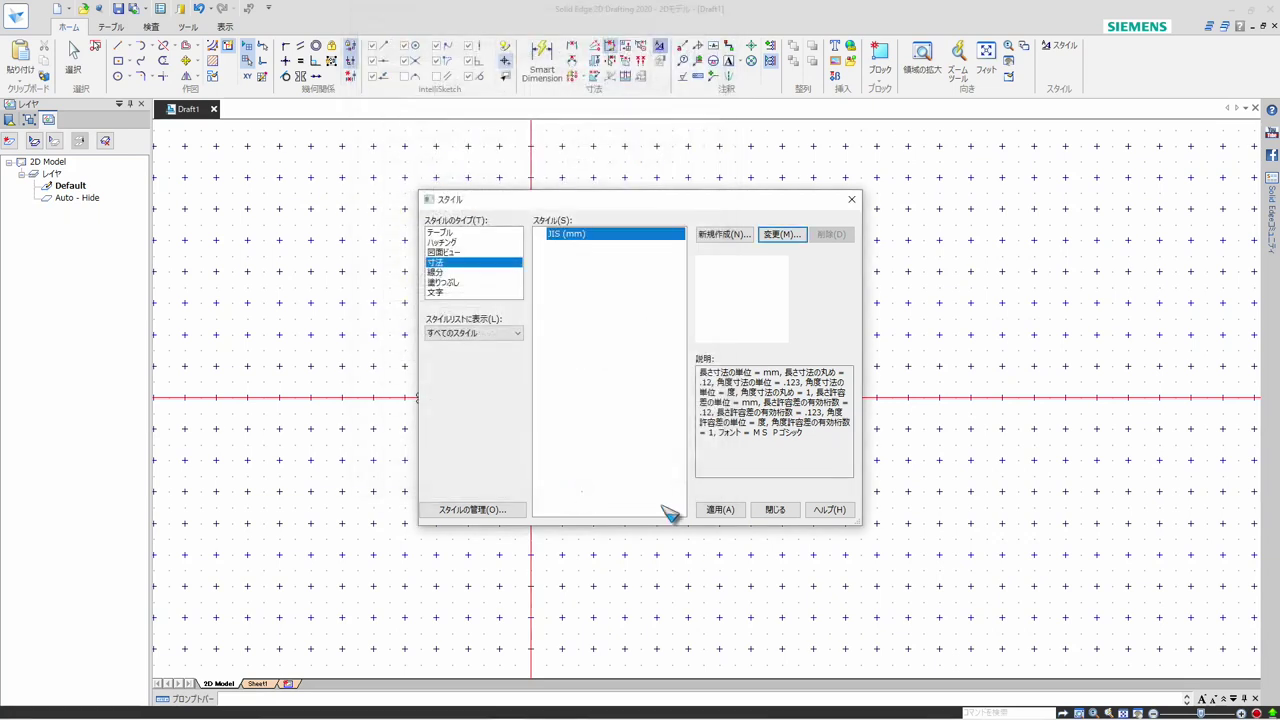
pyautogui.click(720, 510)
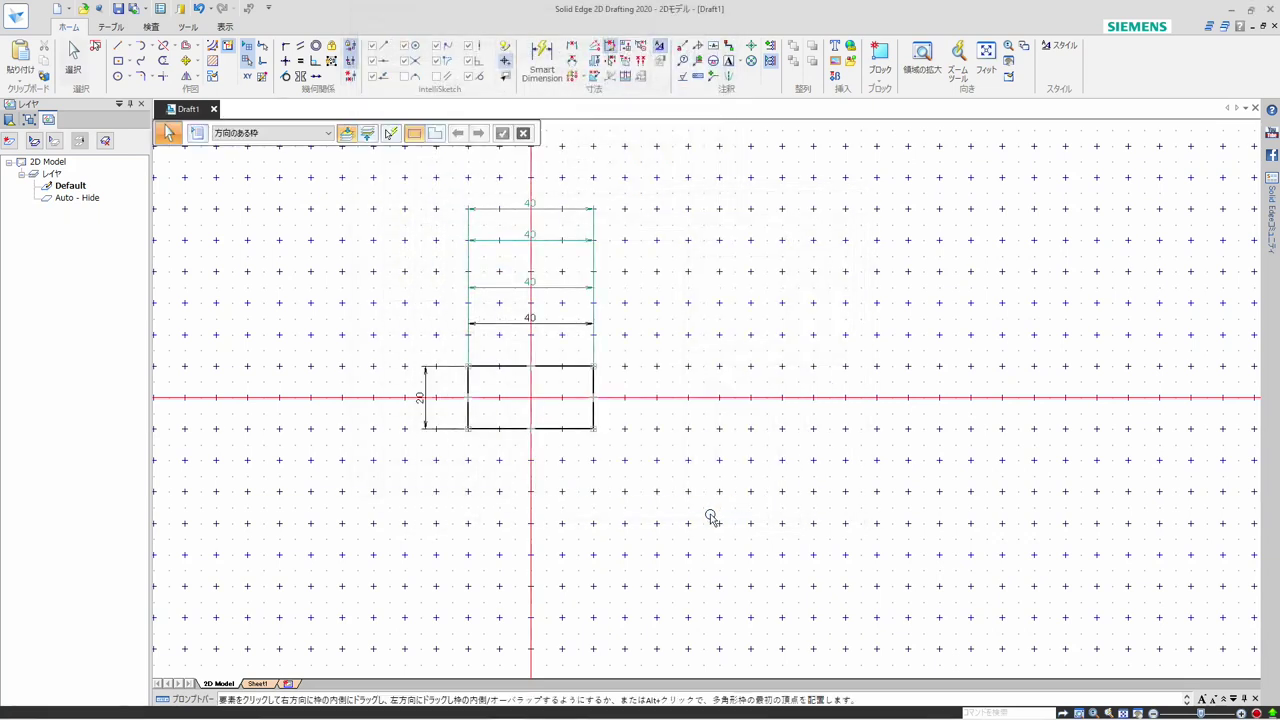
# Hide the relationship handles and the grid, and examine the extension-line gaps at the rectangle's corners
pyautogui.click(257, 62)
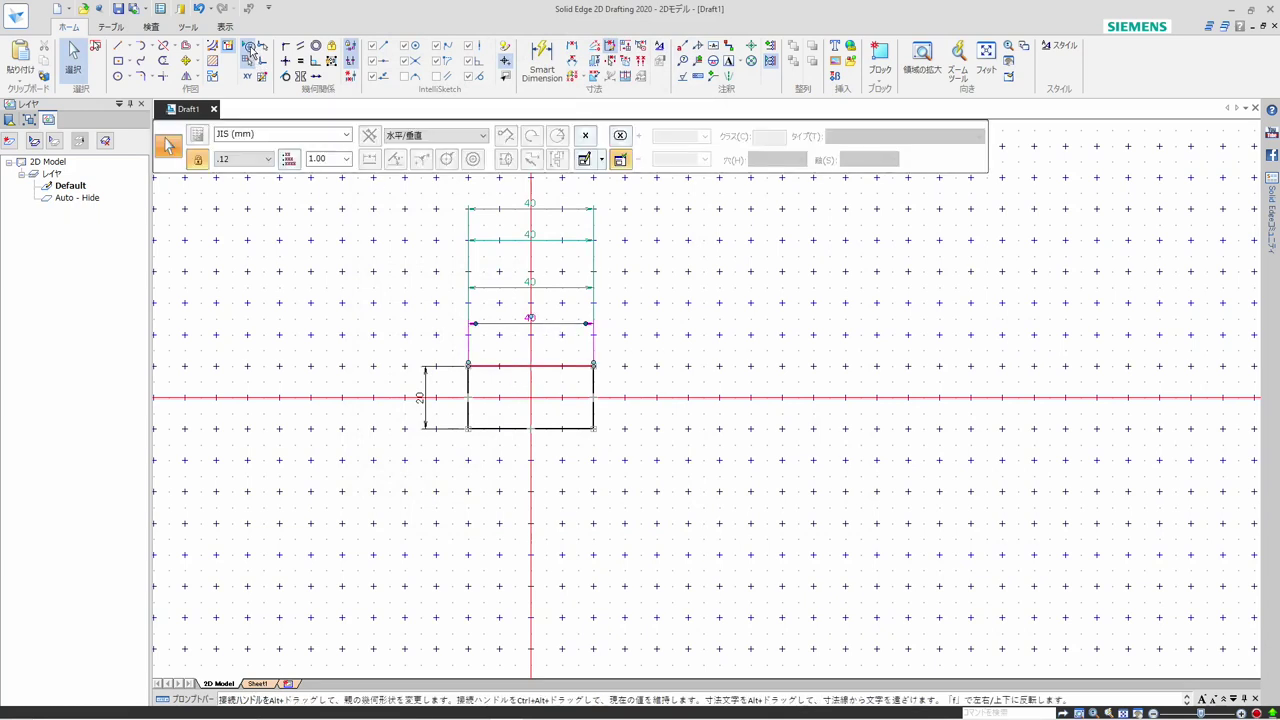
pyautogui.click(352, 64)
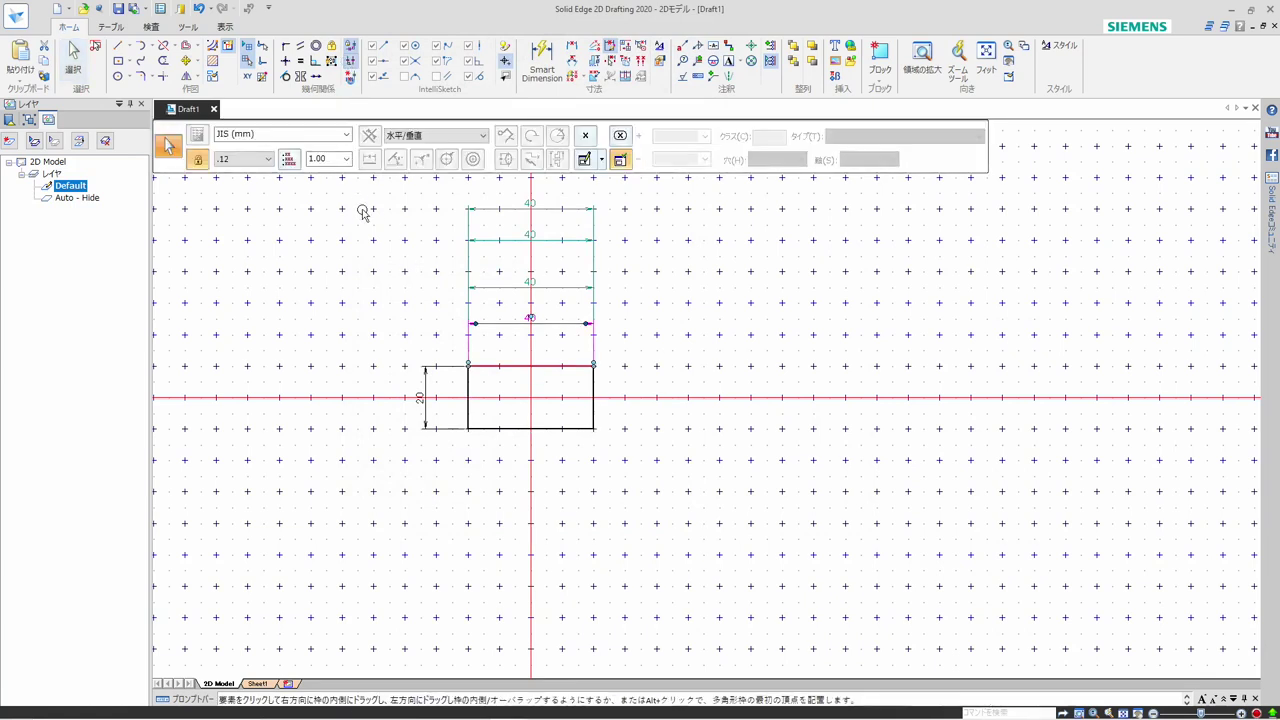
pyautogui.click(255, 48)
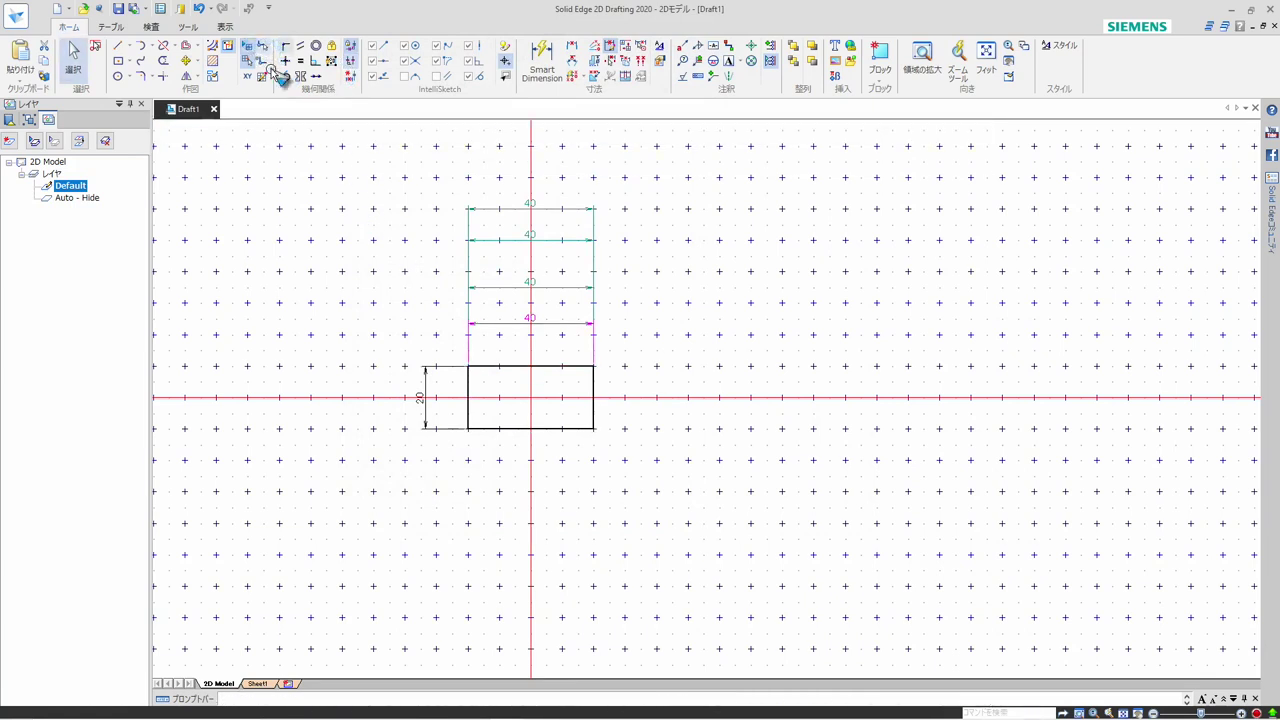
pyautogui.scroll(3, 465, 350)
pyautogui.scroll(4, 460, 335)
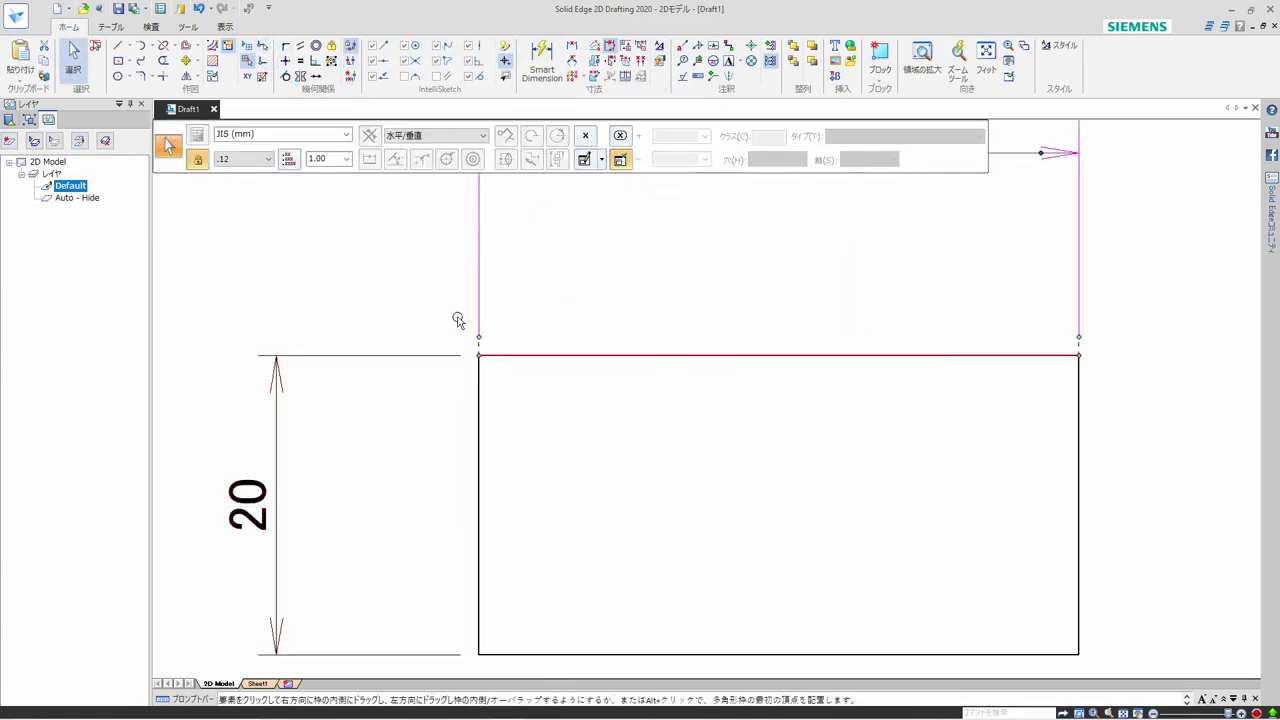
pyautogui.press('Escape')
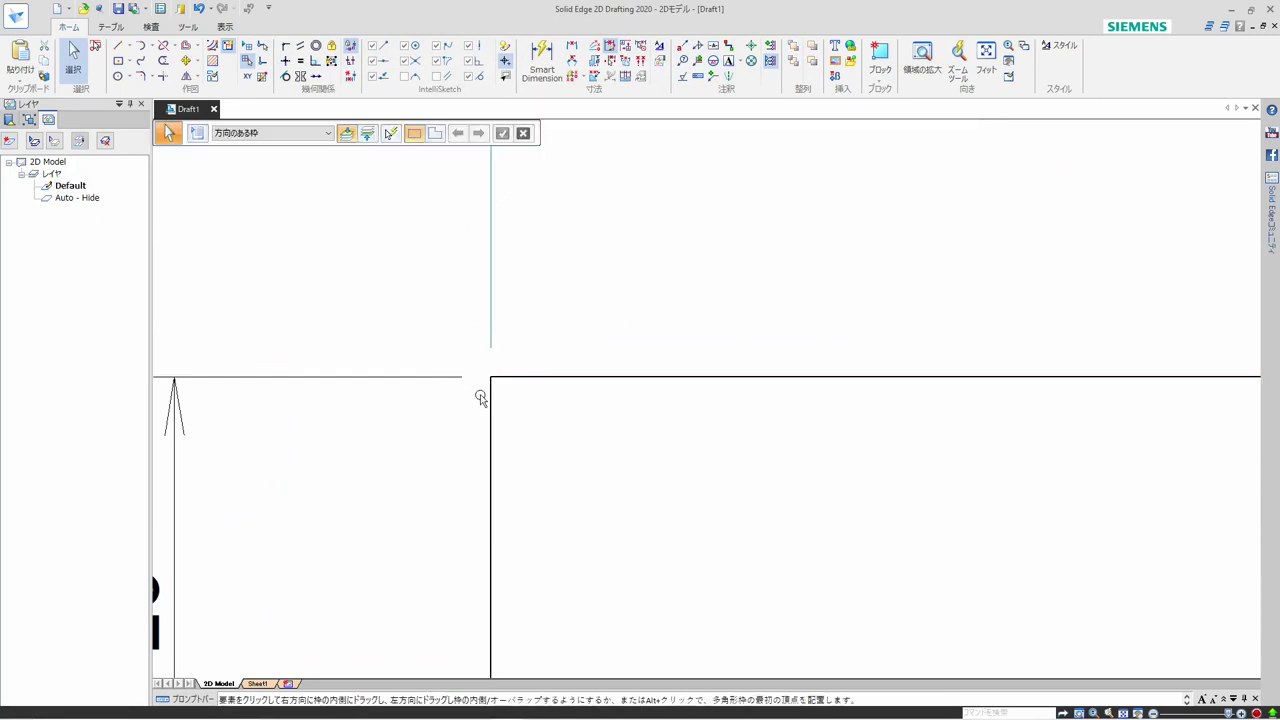
pyautogui.scroll(-6, 400, 408)
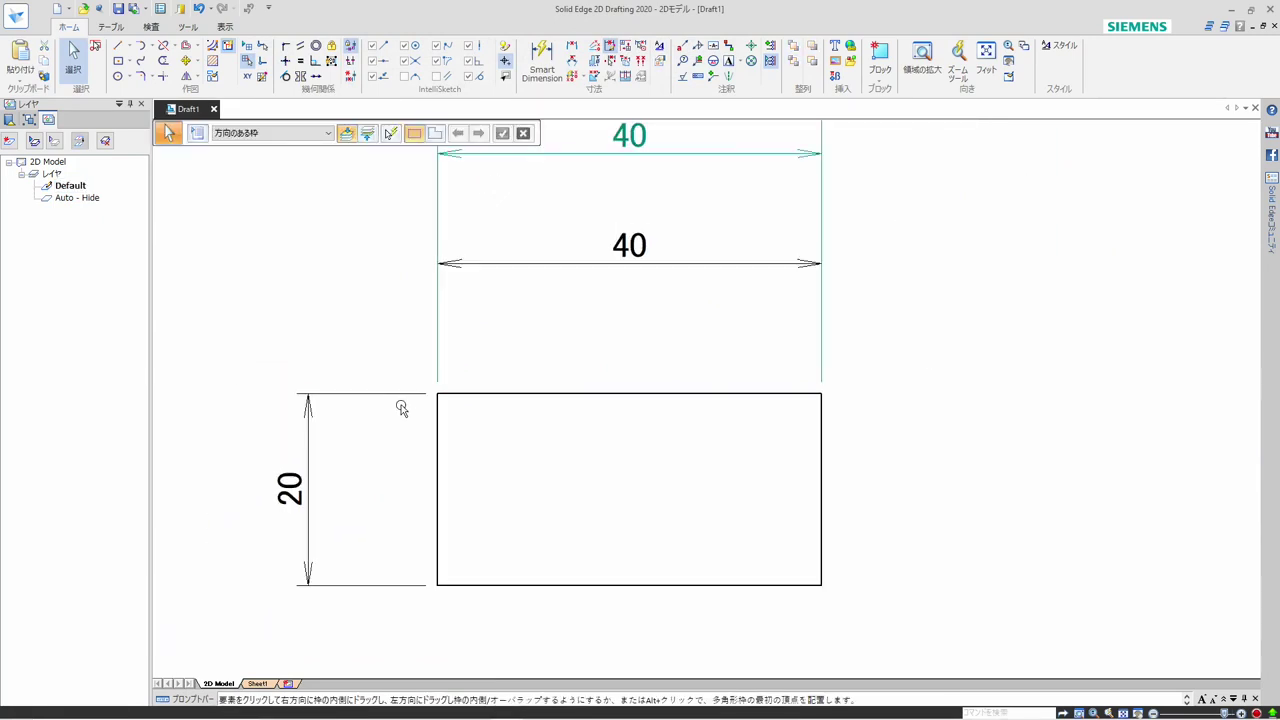
pyautogui.scroll(-1, 459, 437)
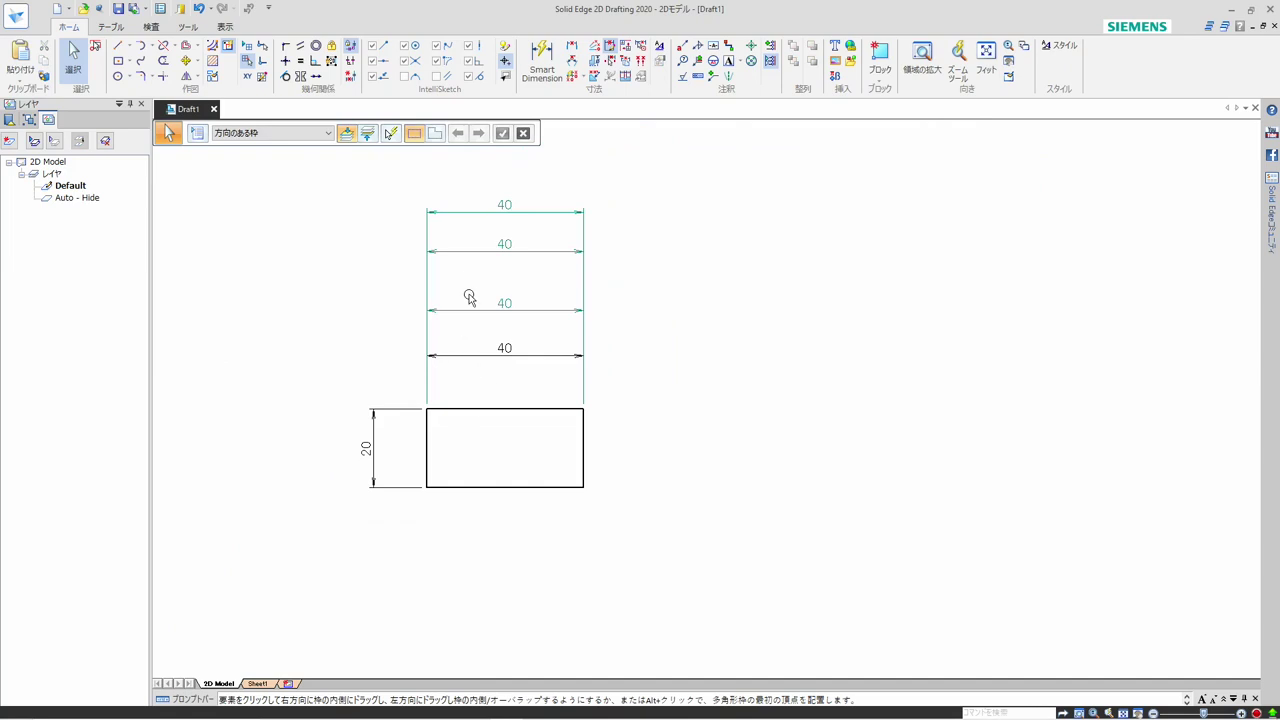
# Show the grid and move the four horizontal dimensions into a tight, evenly spaced stack above the rectangle, aligned to the grid
pyautogui.scroll(1, 512, 195)
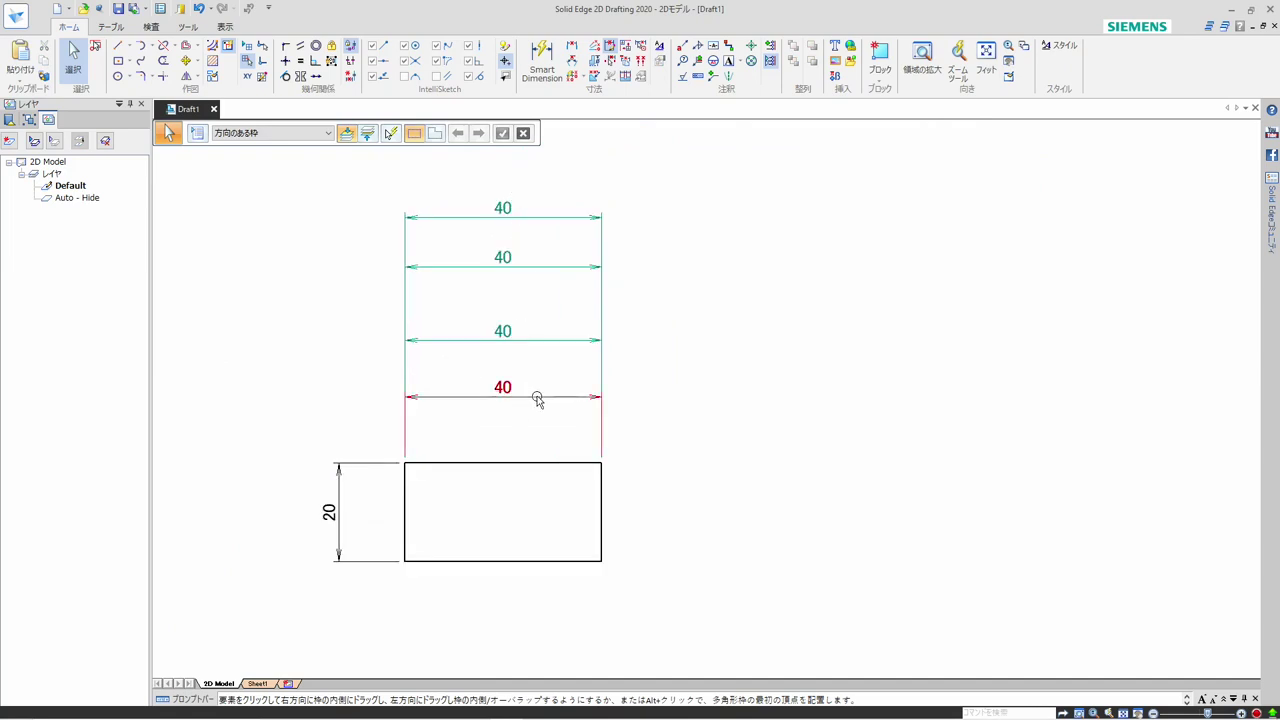
pyautogui.moveTo(536, 403); pyautogui.dragTo(531, 416)
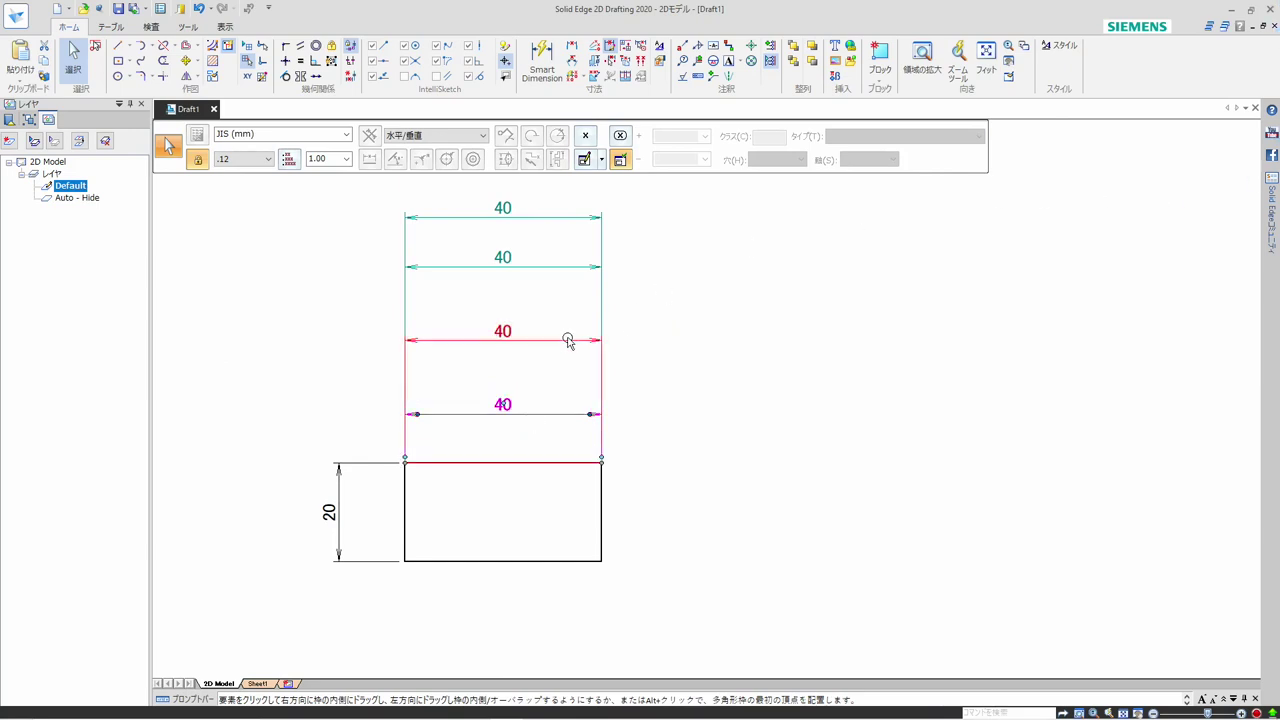
pyautogui.click(251, 52)
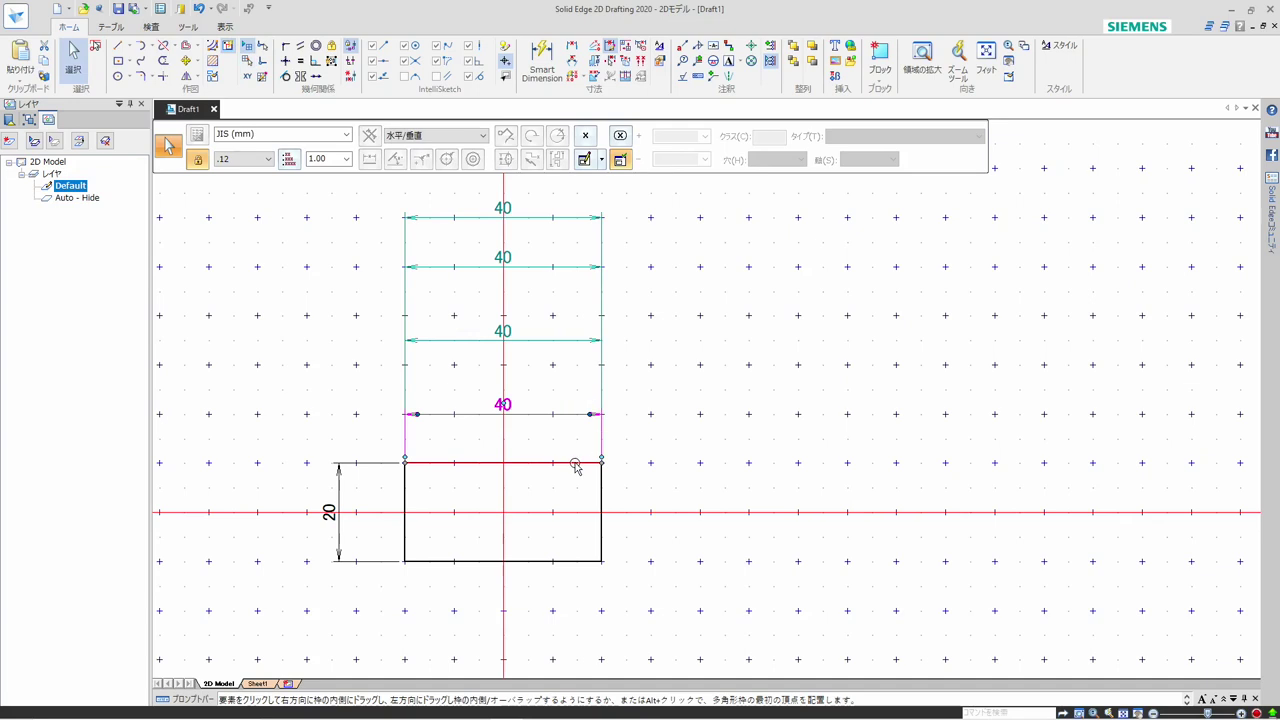
pyautogui.moveTo(560, 363)
pyautogui.mouseDown()
pyautogui.moveTo(557, 343)
pyautogui.moveTo(551, 414)
pyautogui.moveTo(555, 388)
pyautogui.mouseUp()
pyautogui.moveTo(546, 271); pyautogui.dragTo(551, 358)
pyautogui.moveTo(556, 221); pyautogui.dragTo(540, 345)
pyautogui.click(657, 363)
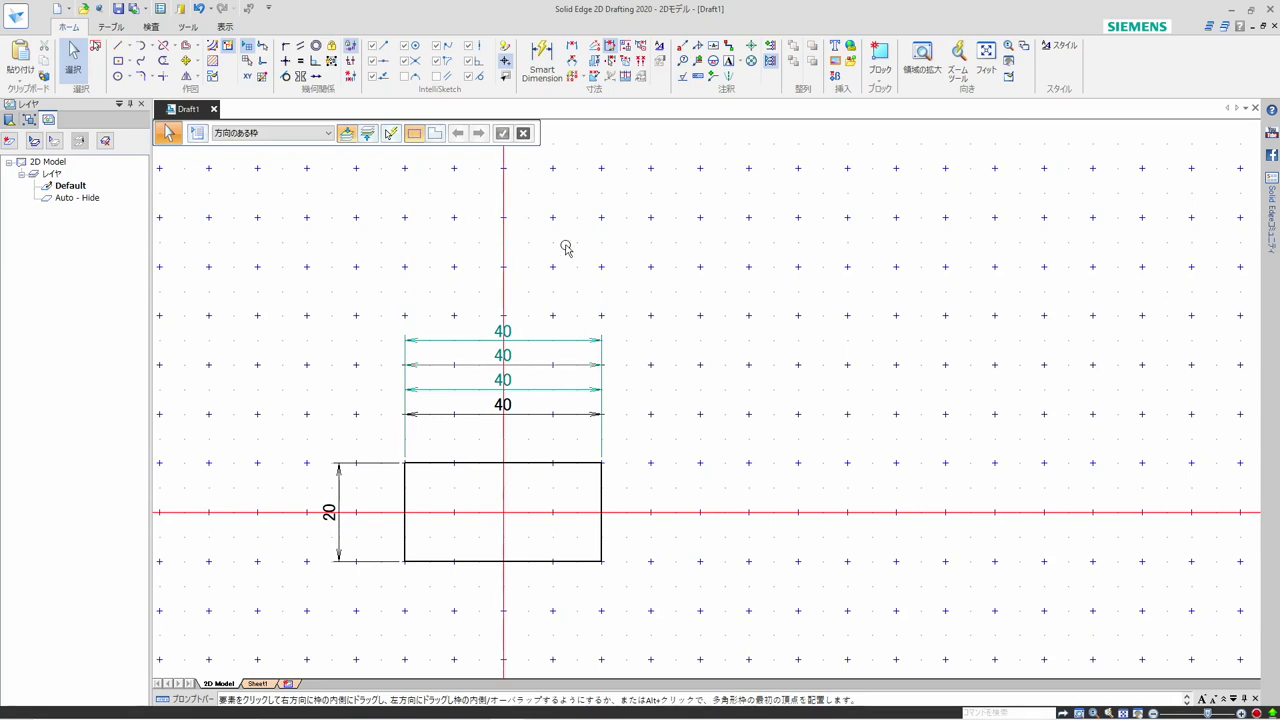
# Turn on Maintain Alignment Set and move the two uppermost horizontal dimensions upward together, away from the other two
pyautogui.click(548, 342)
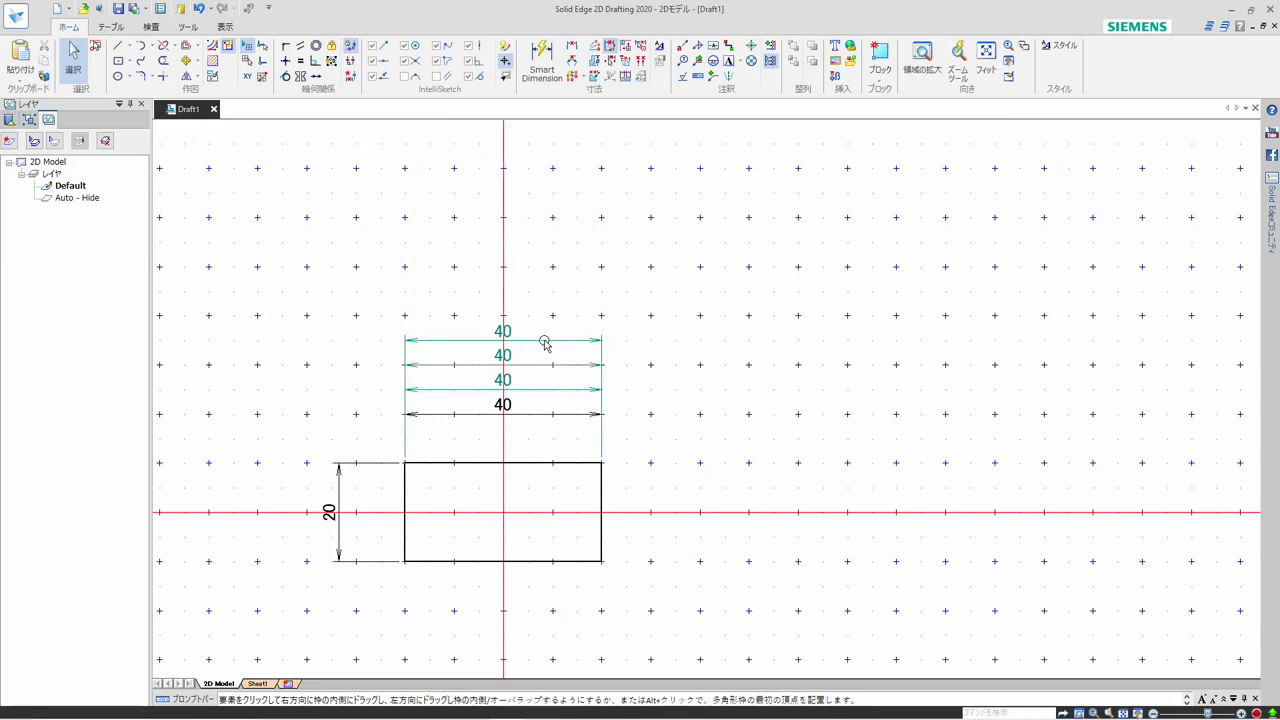
pyautogui.moveTo(545, 343)
pyautogui.mouseDown()
pyautogui.moveTo(537, 309)
pyautogui.moveTo(531, 360)
pyautogui.moveTo(537, 338)
pyautogui.mouseUp()
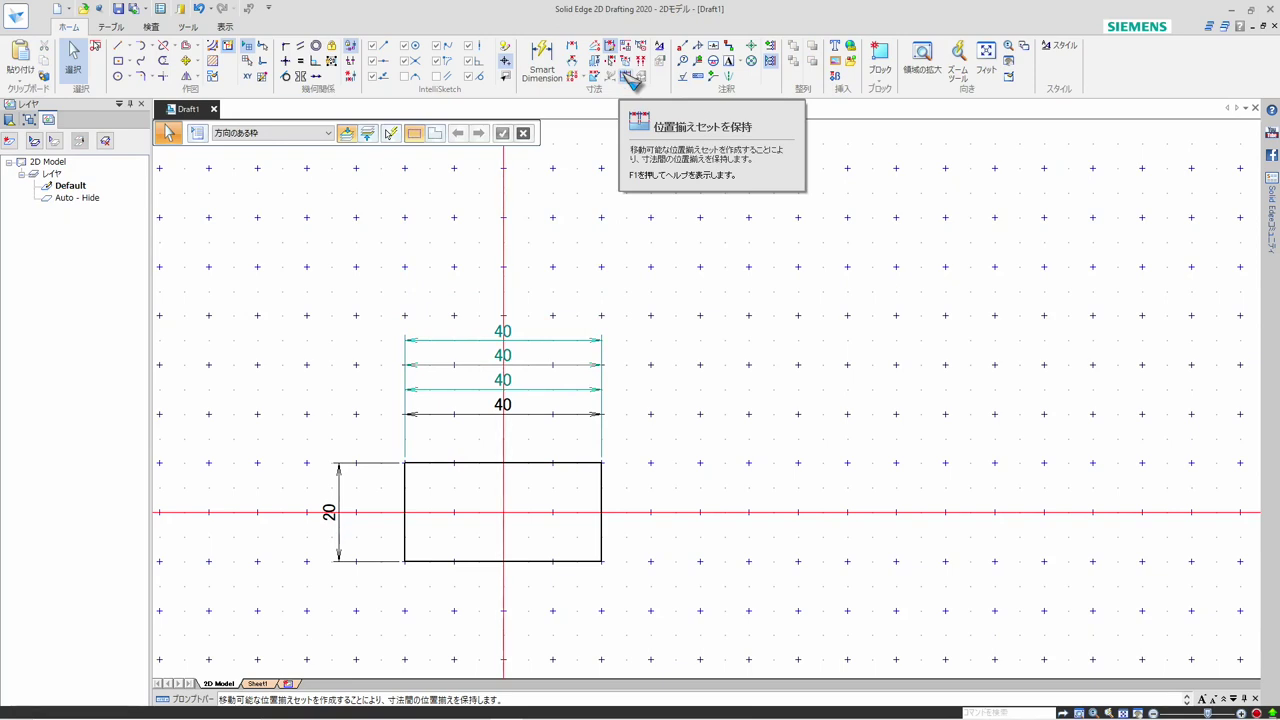
pyautogui.click(628, 76)
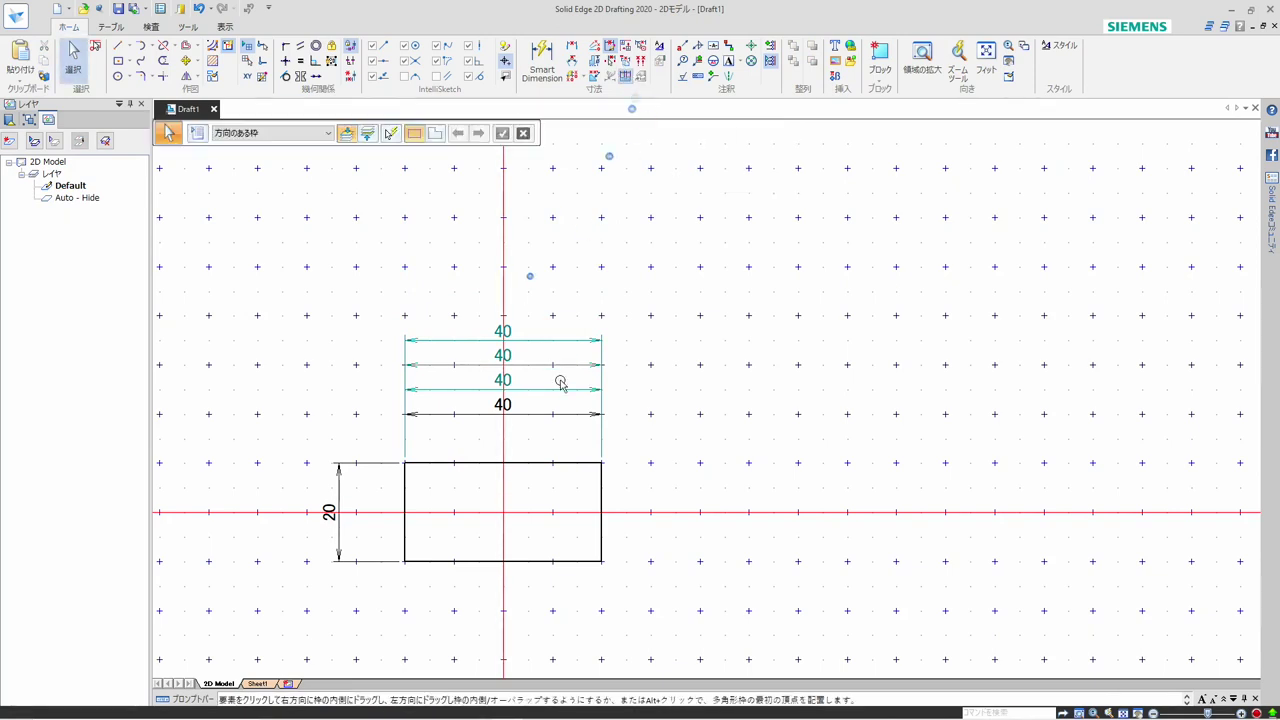
pyautogui.click(558, 342)
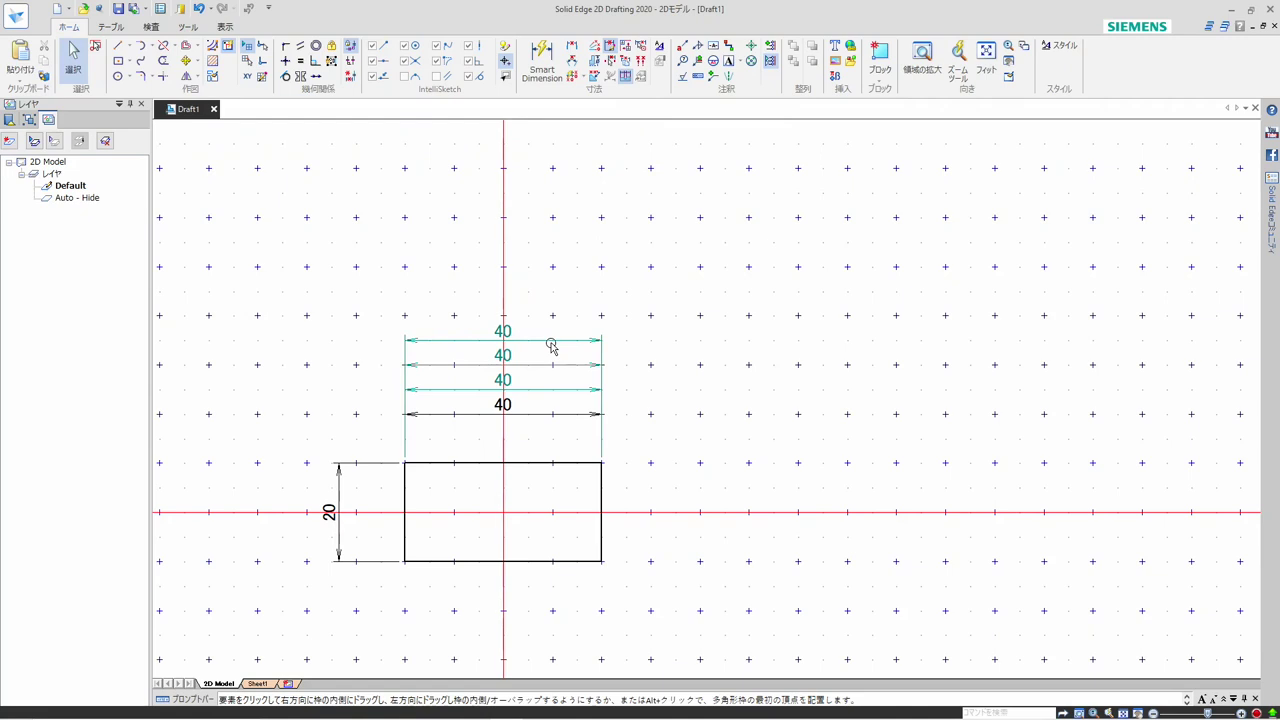
pyautogui.click(551, 345)
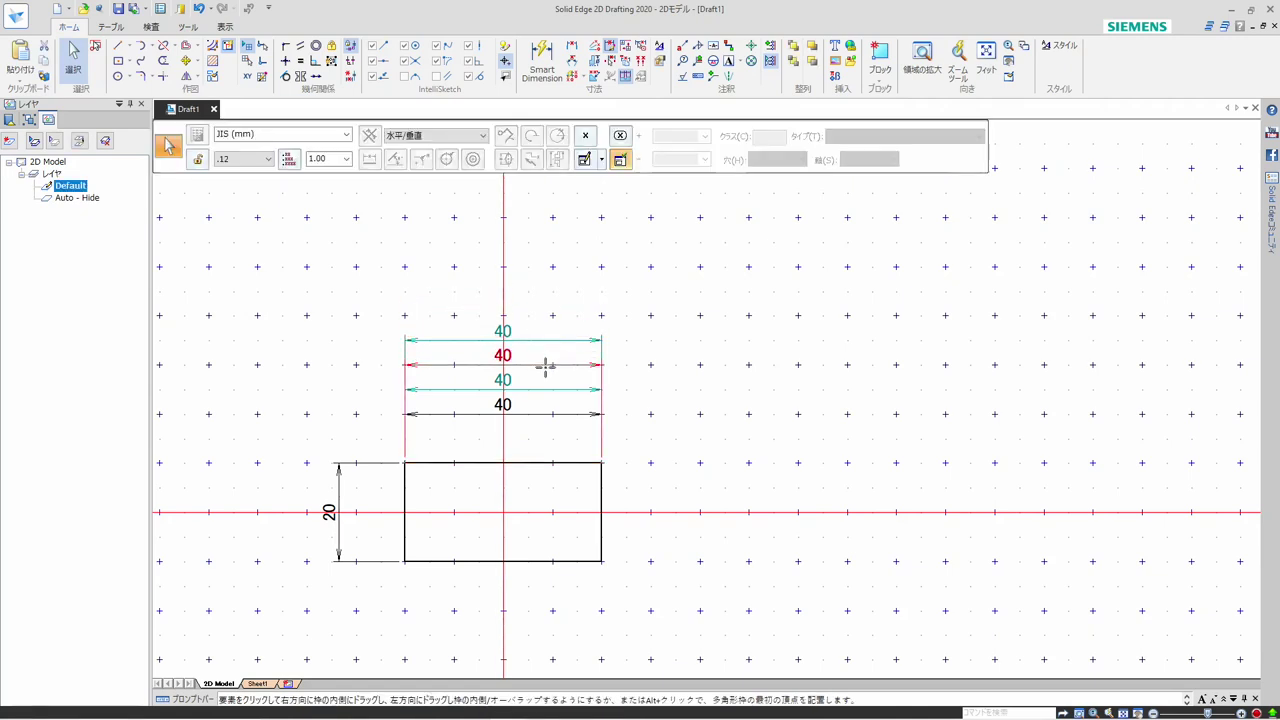
pyautogui.click(587, 342)
pyautogui.press('Escape')
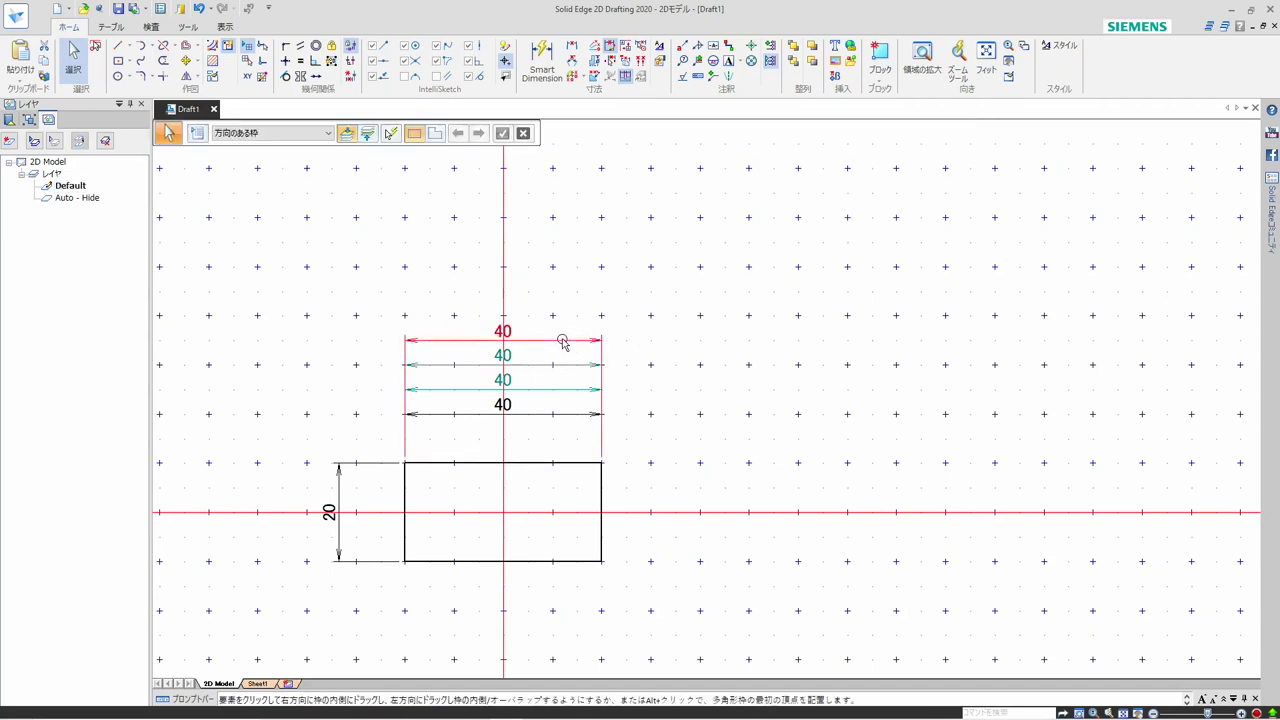
pyautogui.moveTo(559, 343); pyautogui.dragTo(551, 288)
# Move the two lower horizontal dimensions up so that all four form one evenly spaced aligned stack again
pyautogui.click(548, 390)
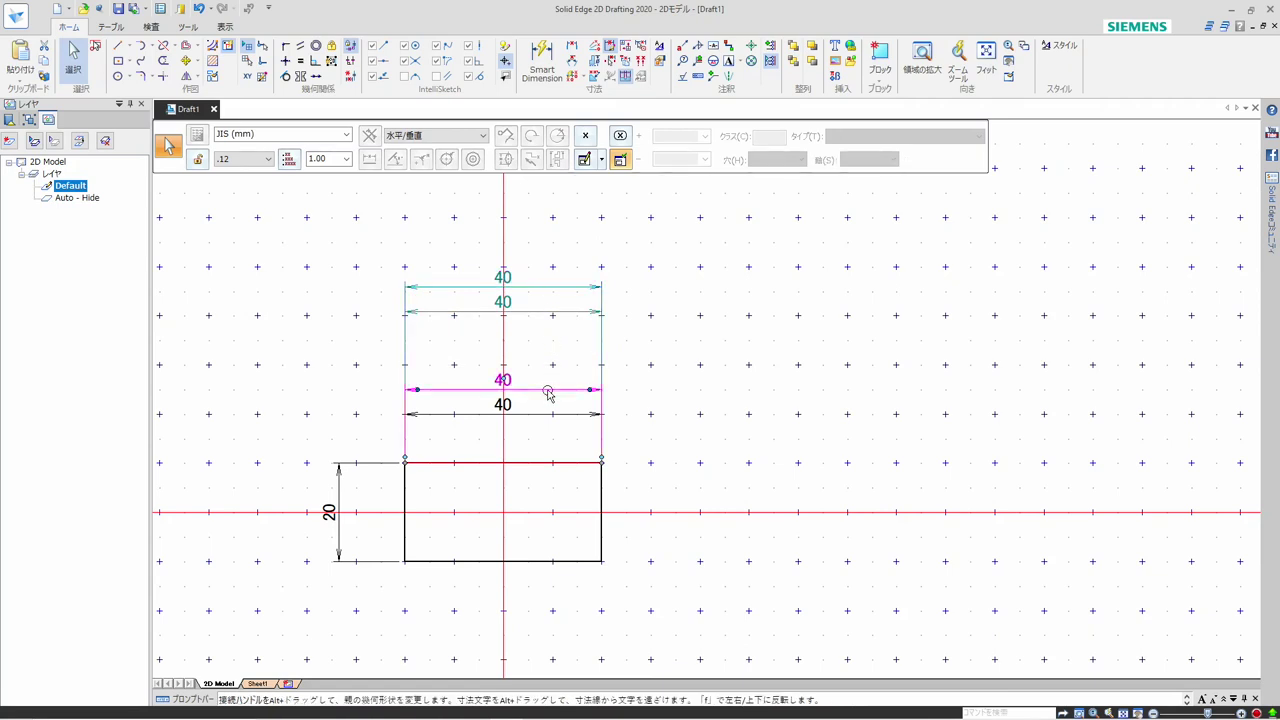
pyautogui.moveTo(548, 393); pyautogui.dragTo(548, 346)
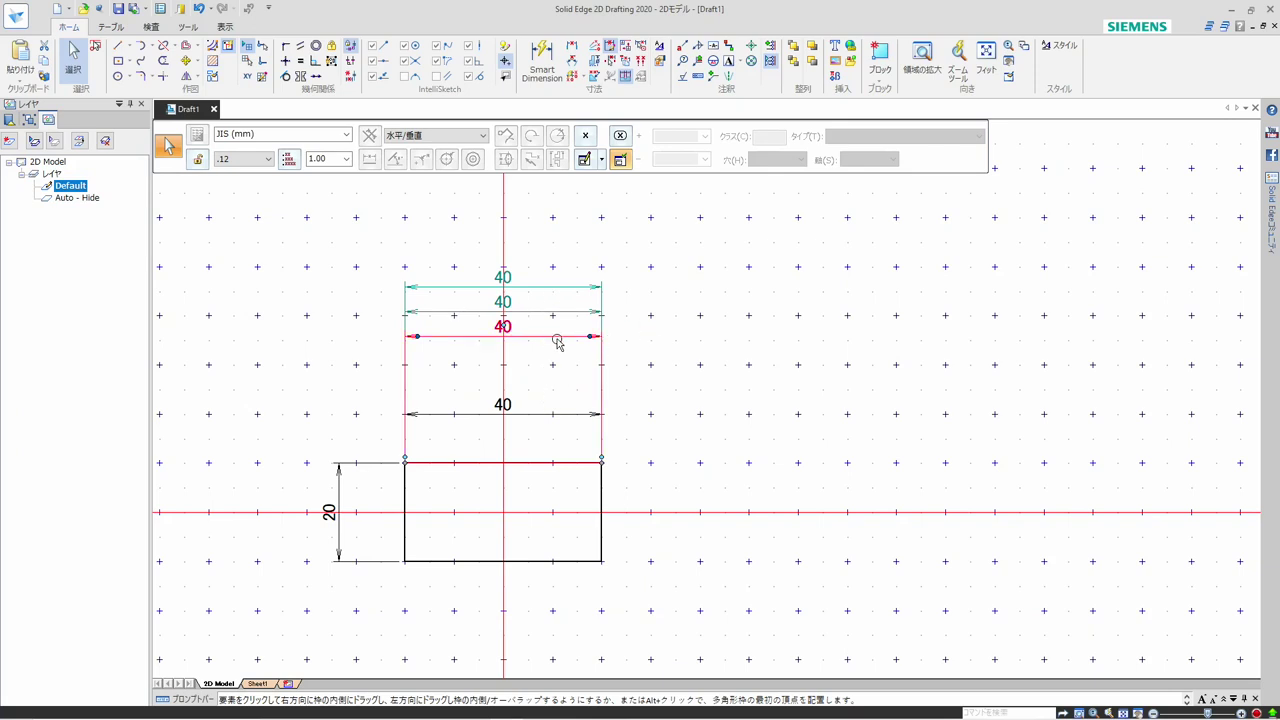
pyautogui.moveTo(557, 344)
pyautogui.mouseDown()
pyautogui.moveTo(557, 380)
pyautogui.moveTo(551, 349)
pyautogui.moveTo(550, 360)
pyautogui.mouseUp()
pyautogui.moveTo(556, 419)
pyautogui.mouseDown()
pyautogui.moveTo(554, 354)
pyautogui.moveTo(551, 434)
pyautogui.moveTo(546, 411)
pyautogui.moveTo(560, 397)
pyautogui.mouseUp()
pyautogui.press('Escape')
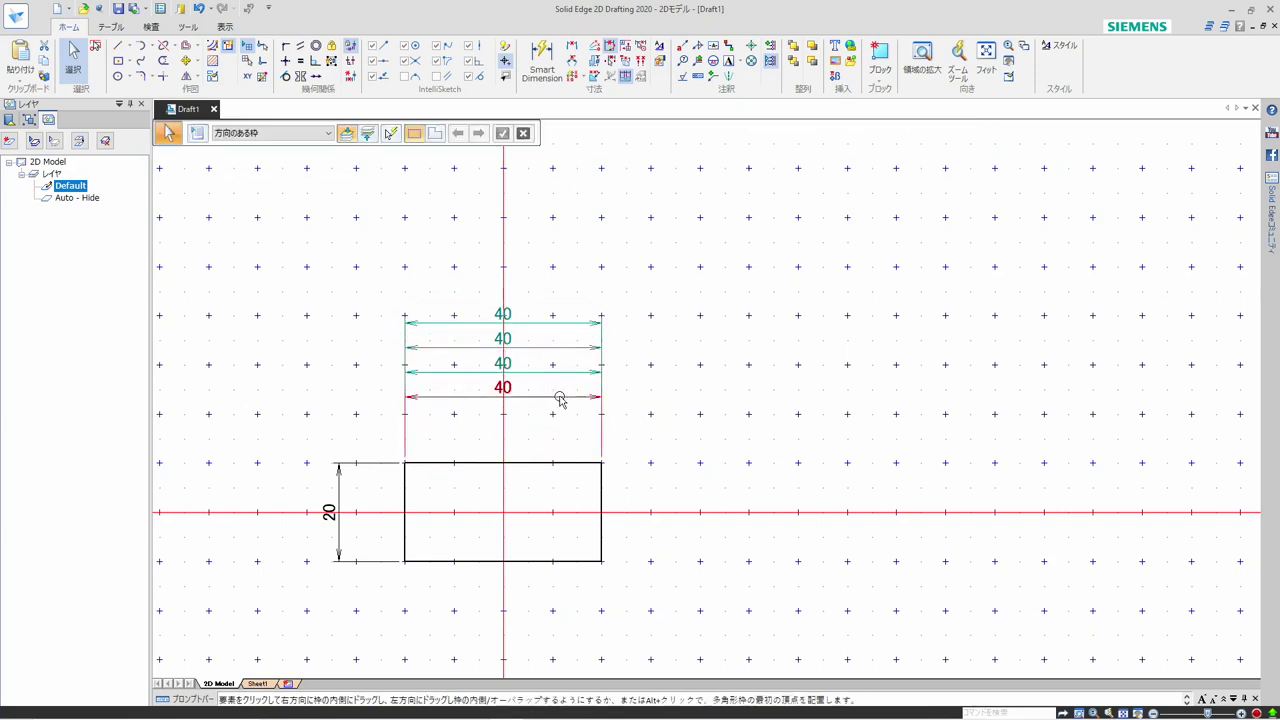
# Dissolve the alignment set of the lowest horizontal dimension above the rectangle
pyautogui.click(559, 398)
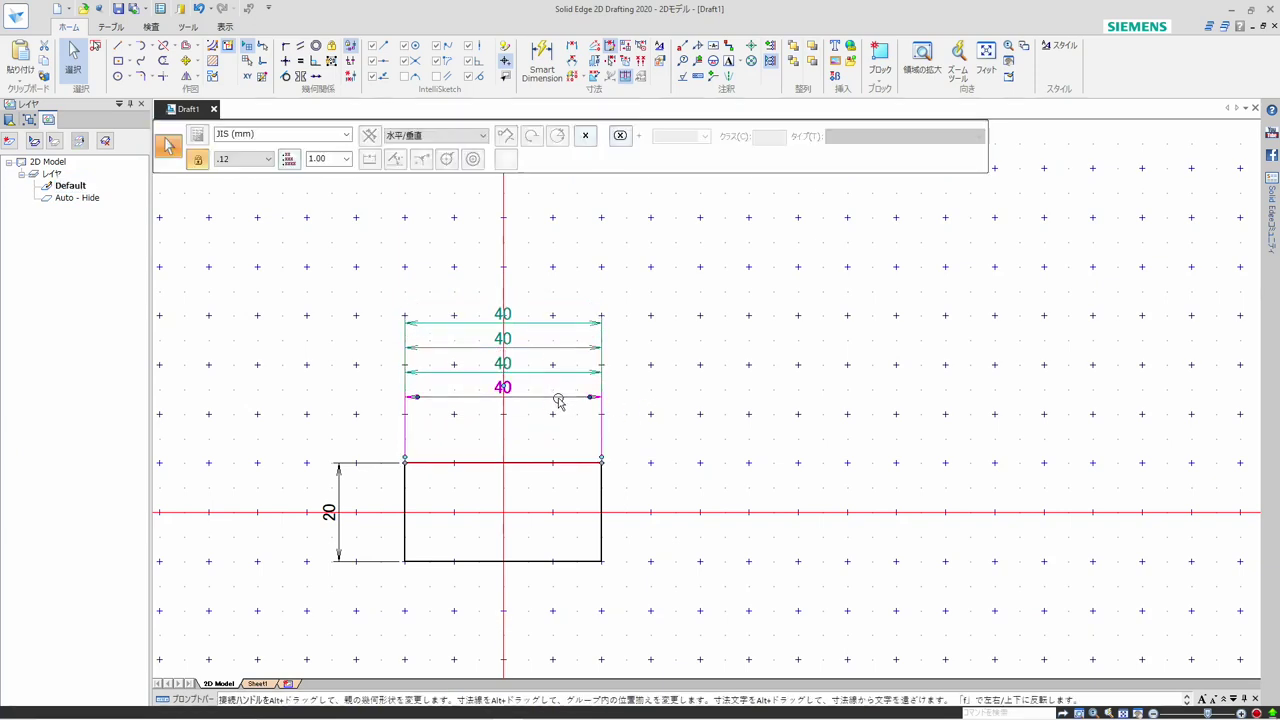
pyautogui.rightClick(558, 400)
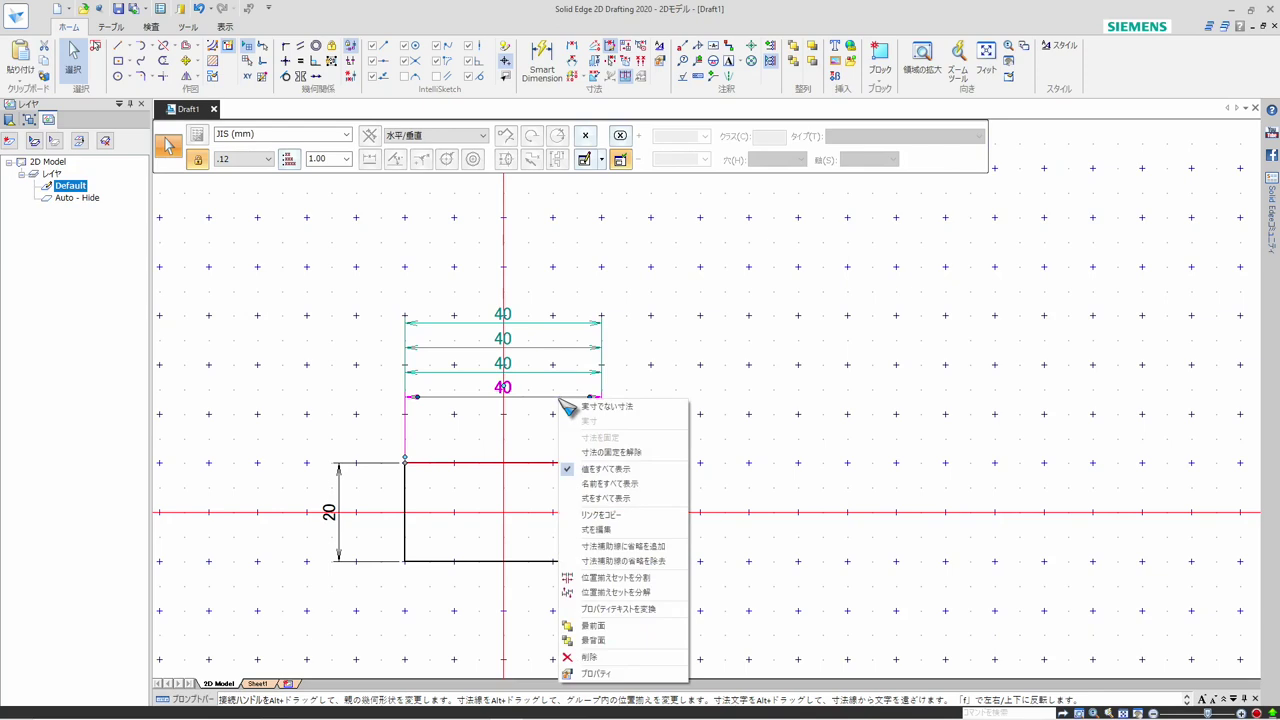
pyautogui.click(615, 592)
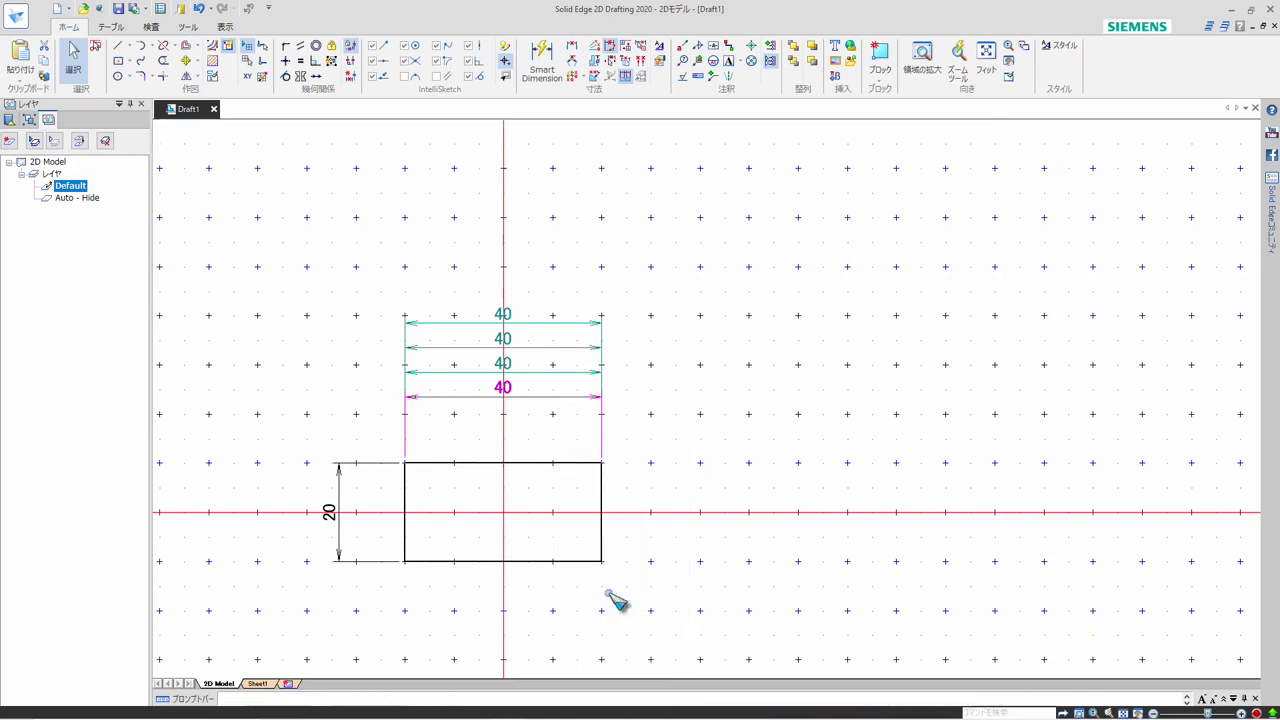
# Move the topmost horizontal dimension upward, away from the rest of the stack, and deselect it
pyautogui.click(563, 323)
pyautogui.press('Escape')
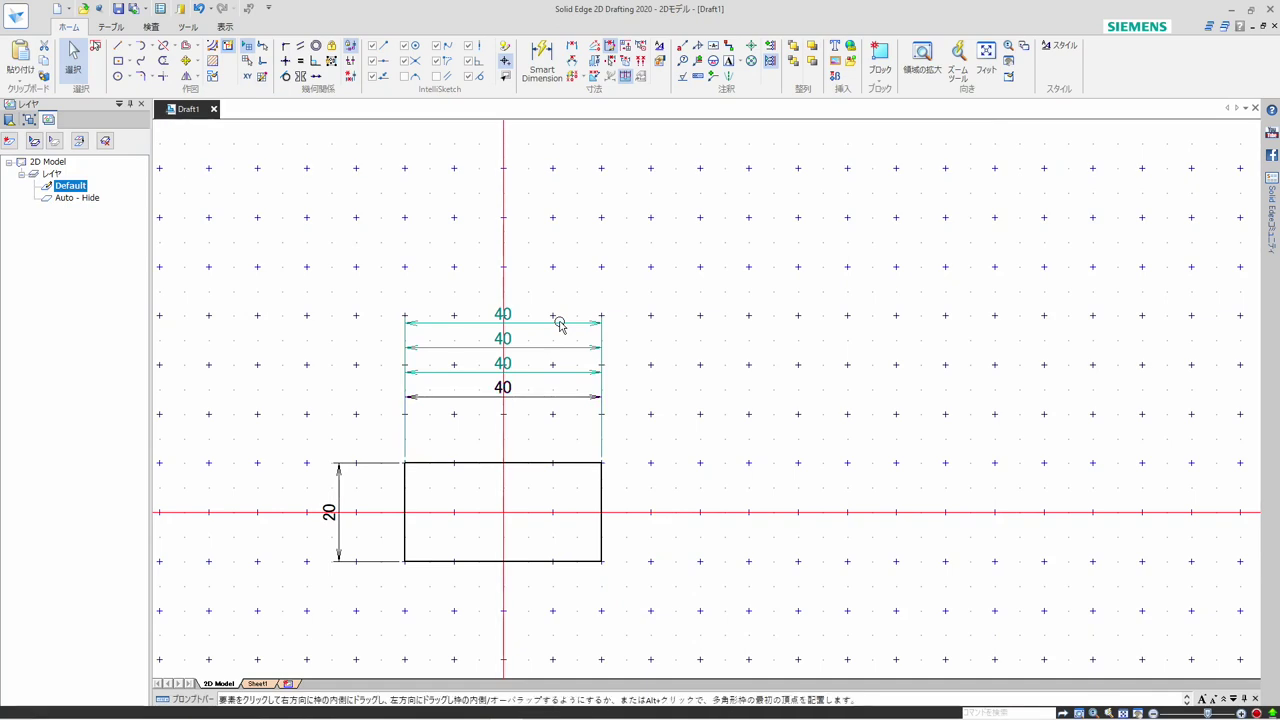
pyautogui.click(537, 324)
pyautogui.moveTo(537, 324); pyautogui.dragTo(582, 278)
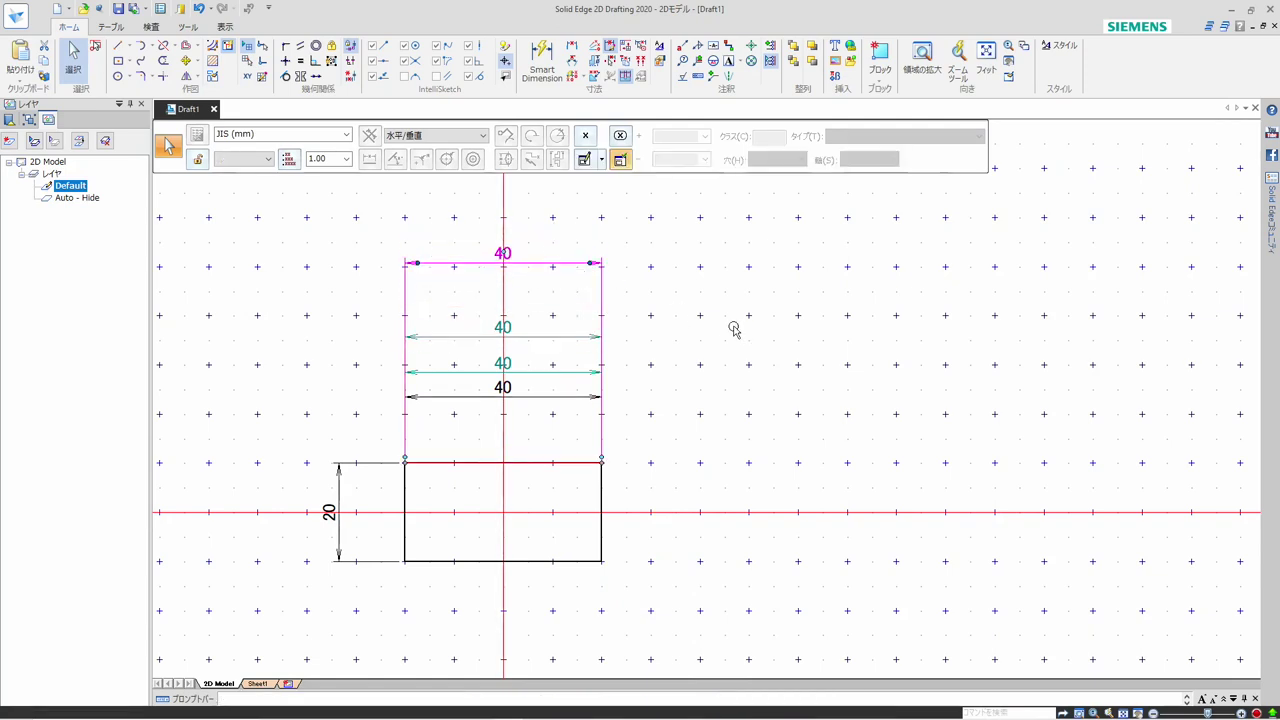
pyautogui.click(737, 329)
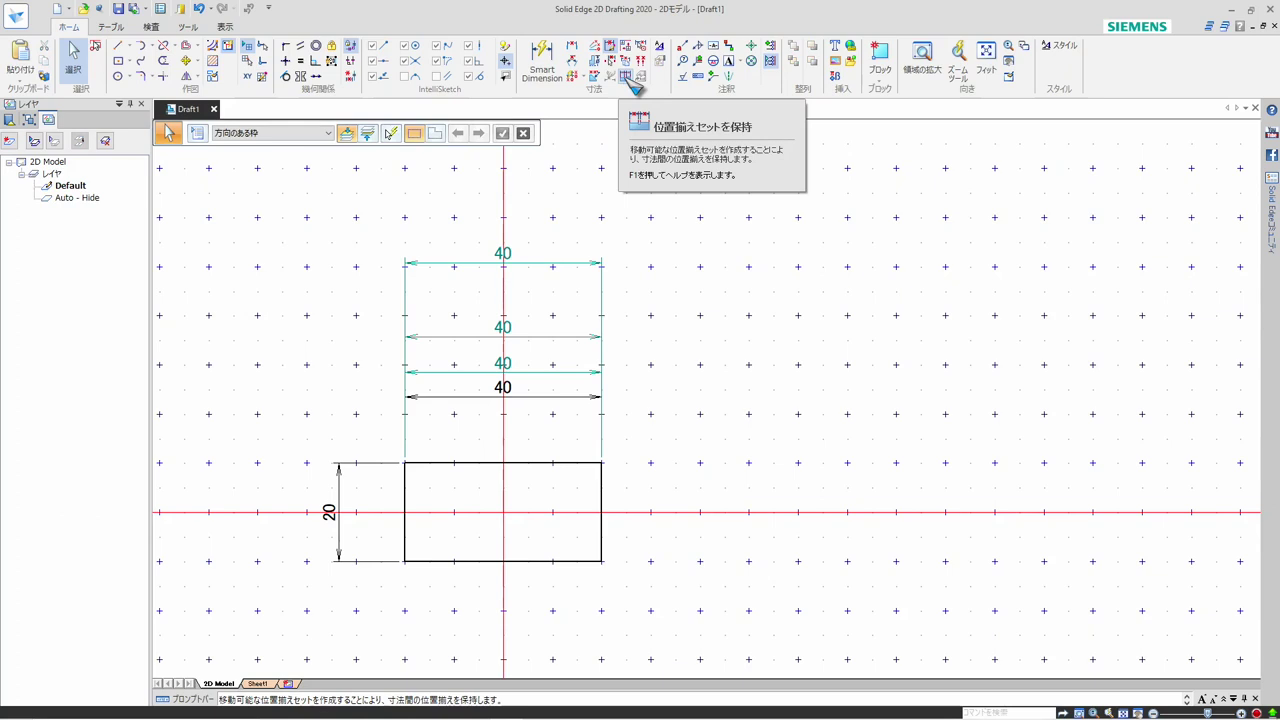
# Turn off Maintain Alignment Set and dissolve the alignment set of the topmost horizontal dimension
pyautogui.click(626, 77)
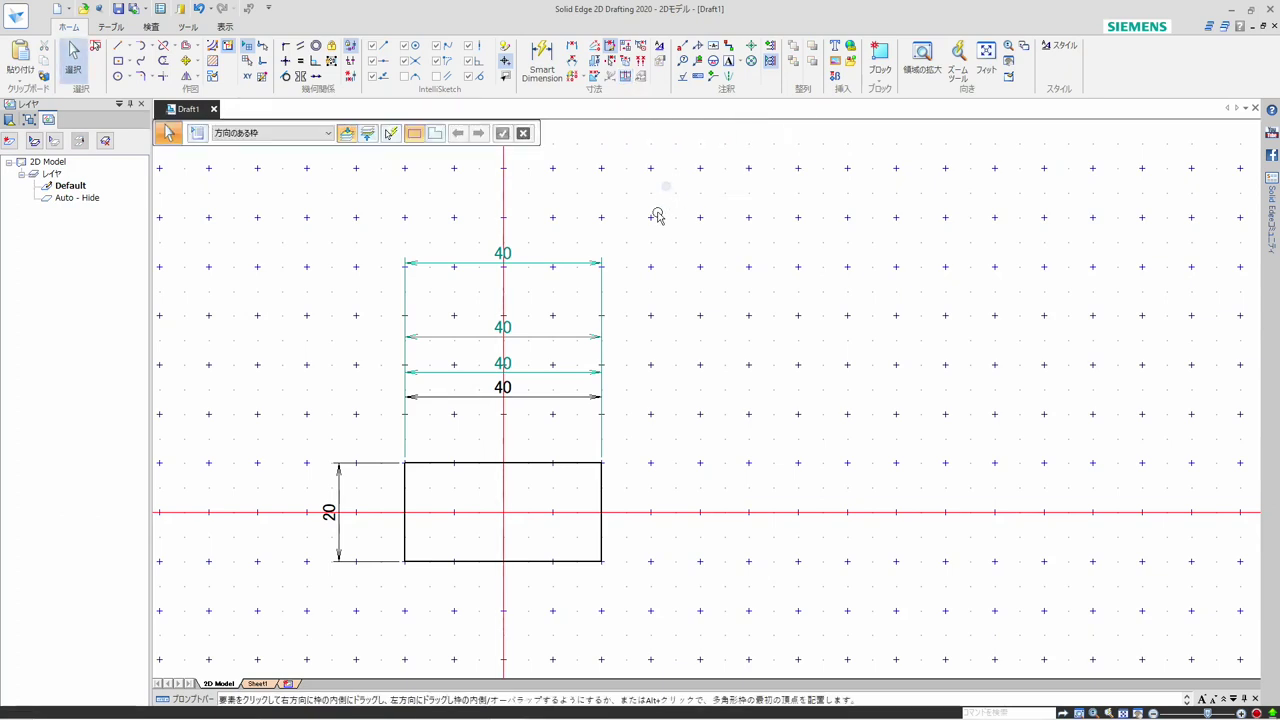
pyautogui.click(571, 264)
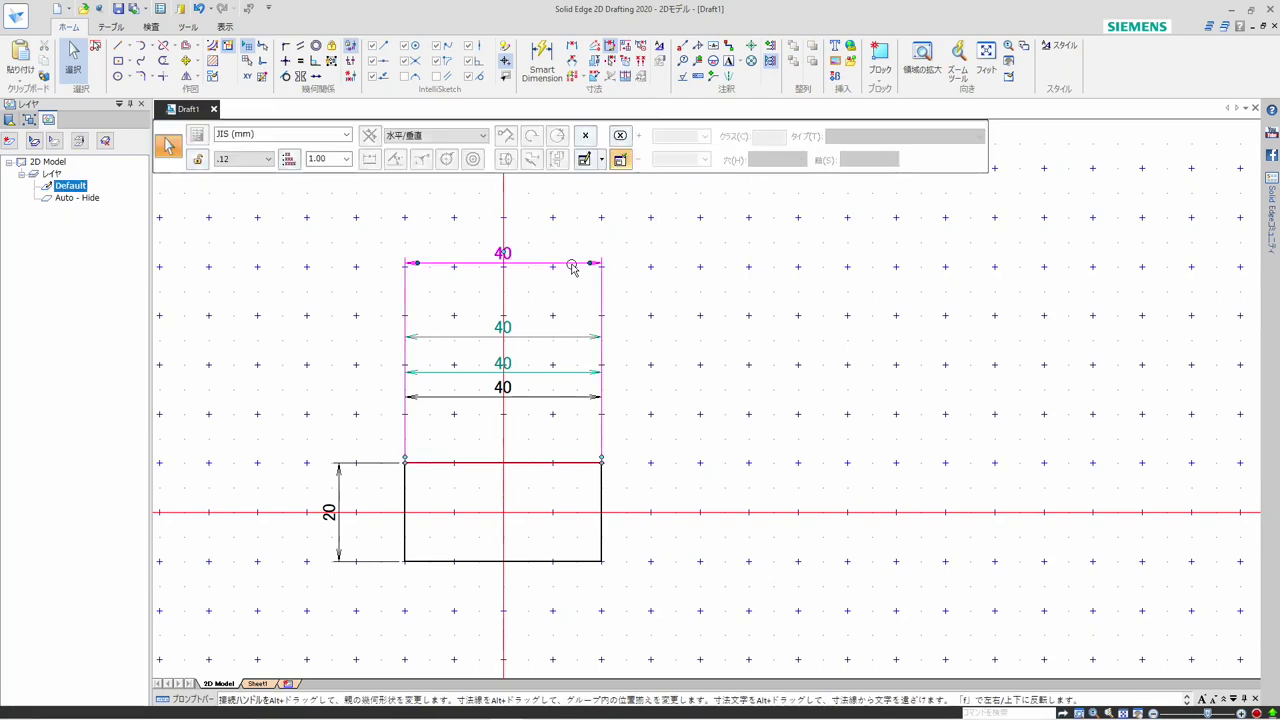
pyautogui.rightClick(571, 266)
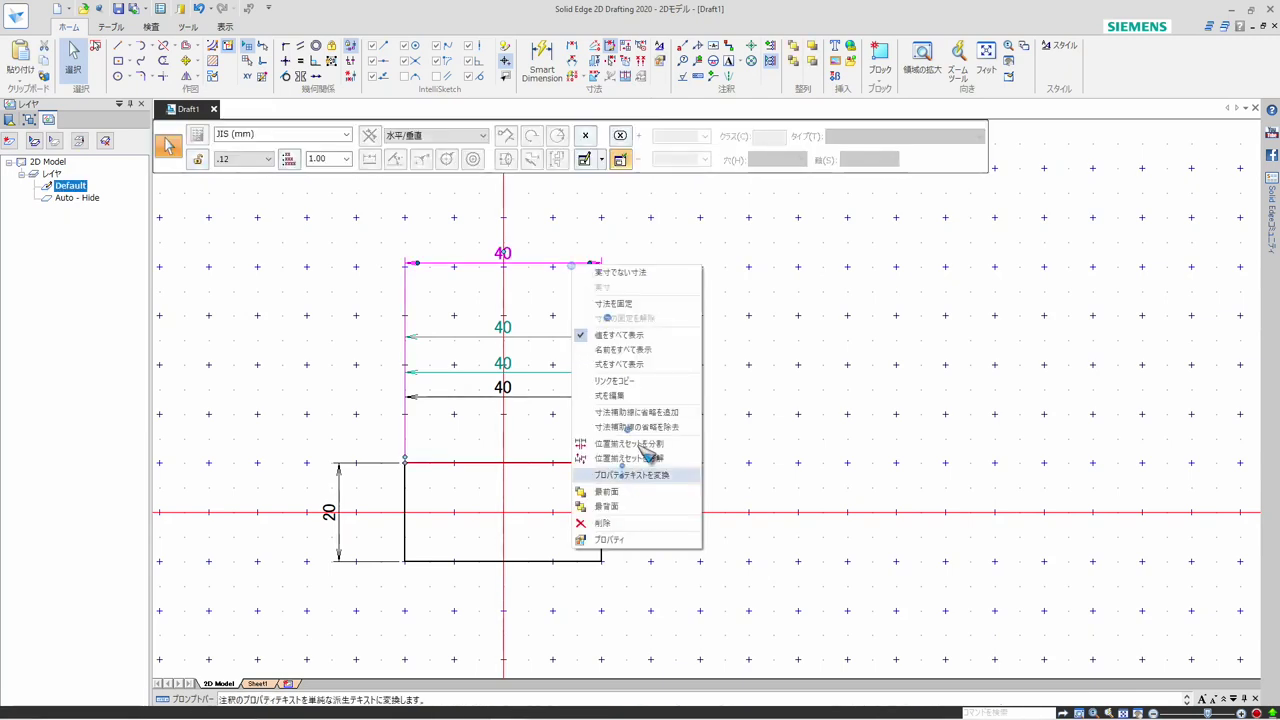
pyautogui.click(652, 460)
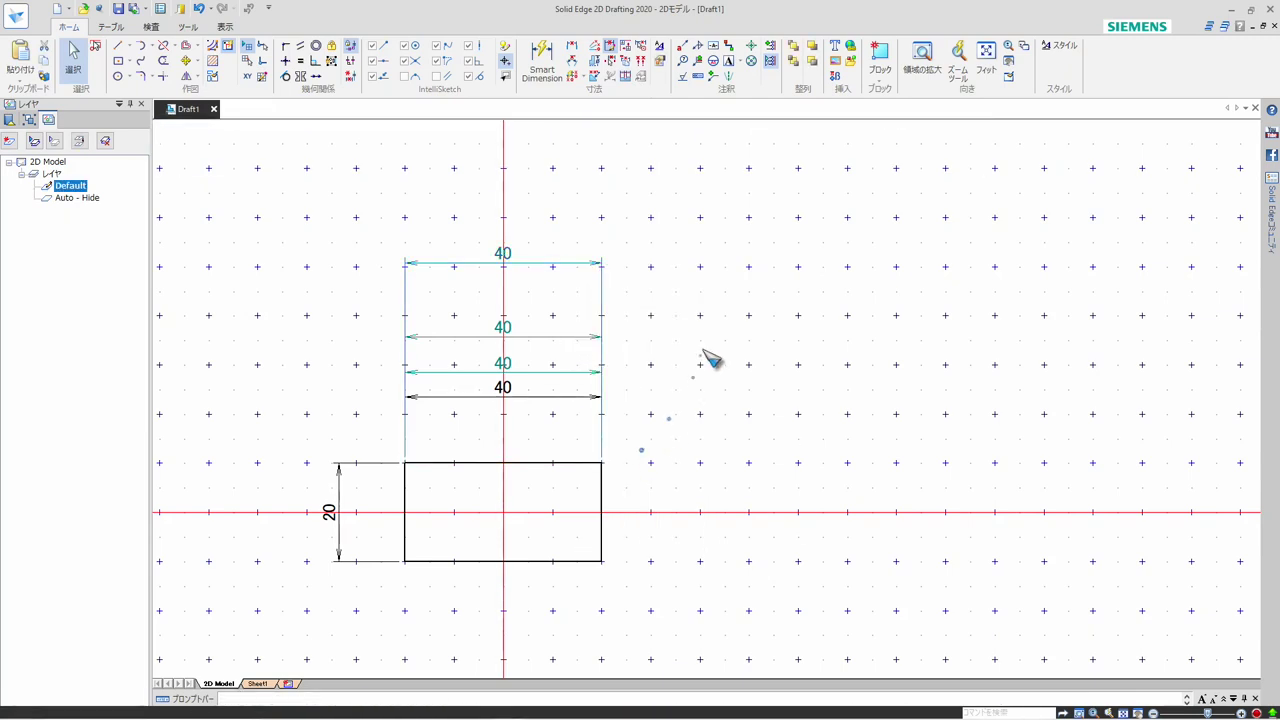
# Move the horizontal dimensions one by one back into an evenly spaced stack above the rectangle
pyautogui.click(533, 265)
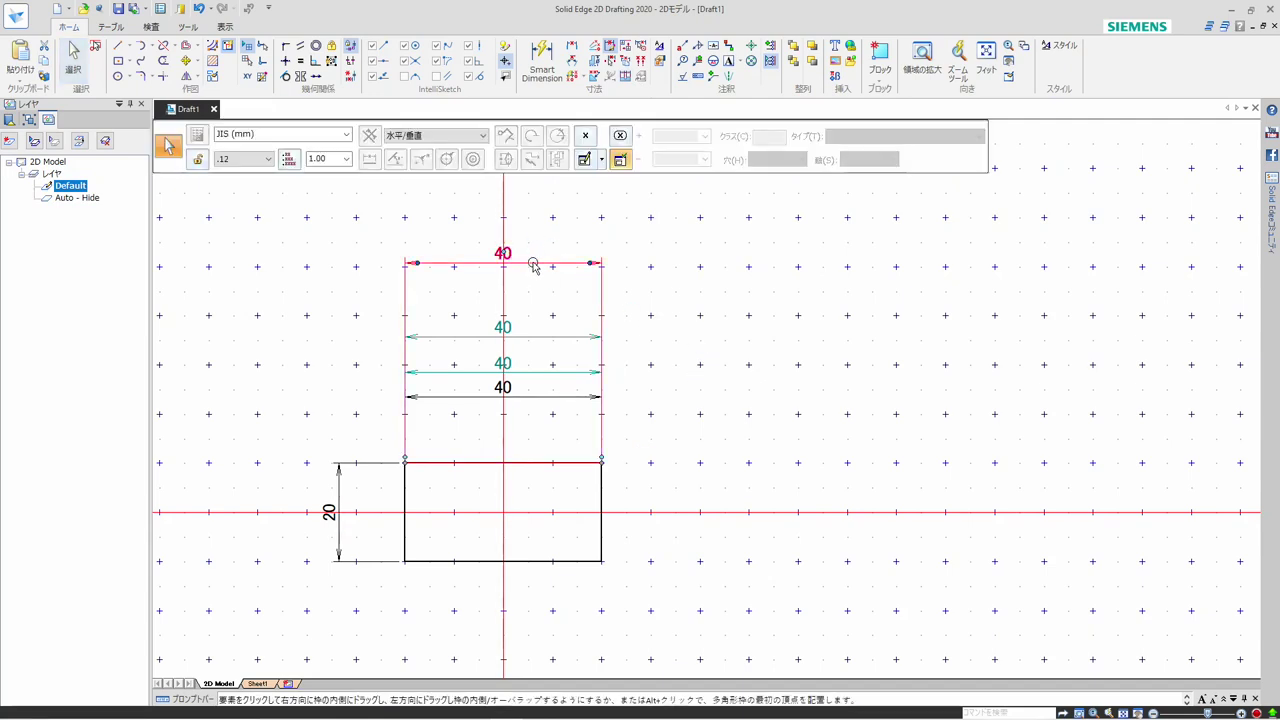
pyautogui.moveTo(534, 268); pyautogui.dragTo(530, 356)
pyautogui.click(535, 337)
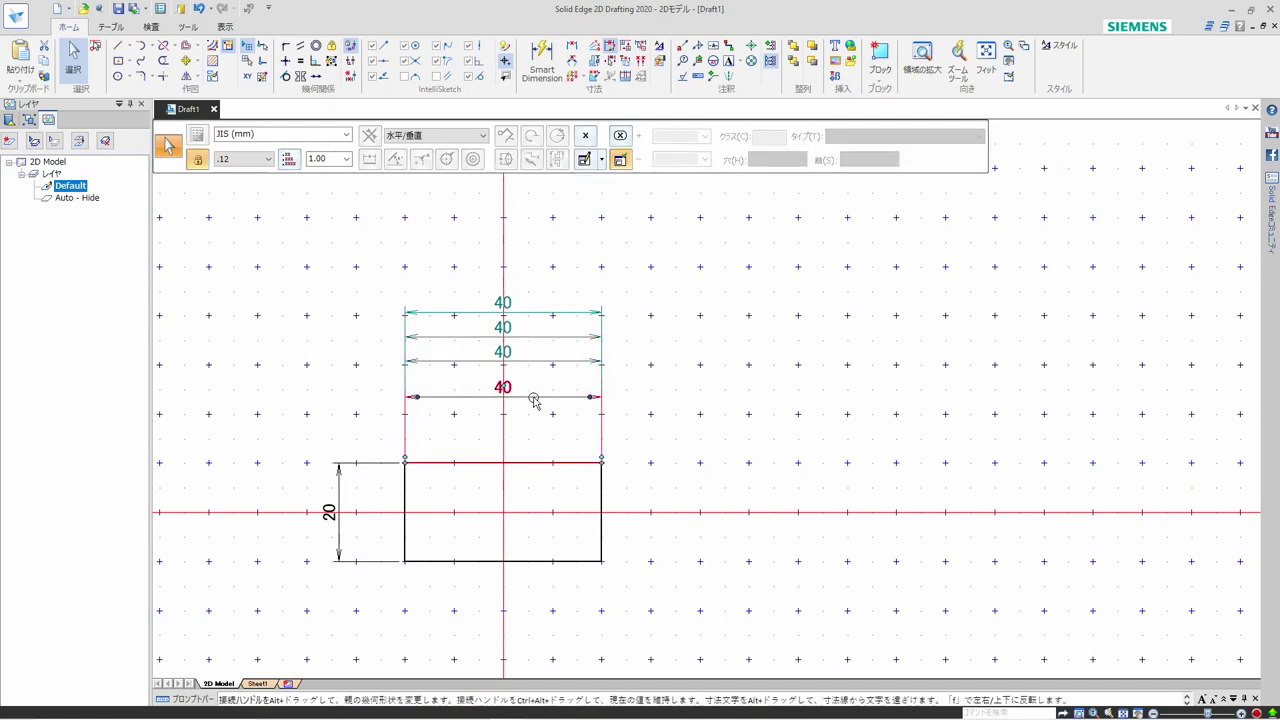
pyautogui.click(571, 389)
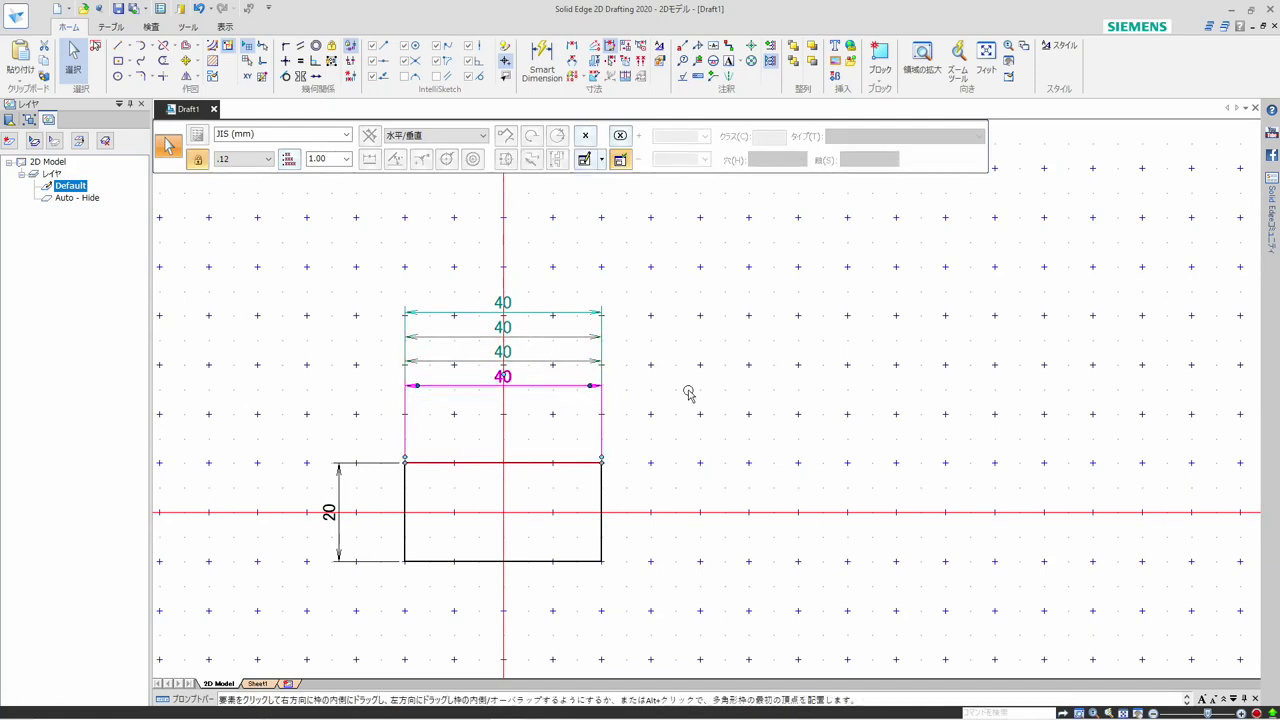
pyautogui.press('Escape')
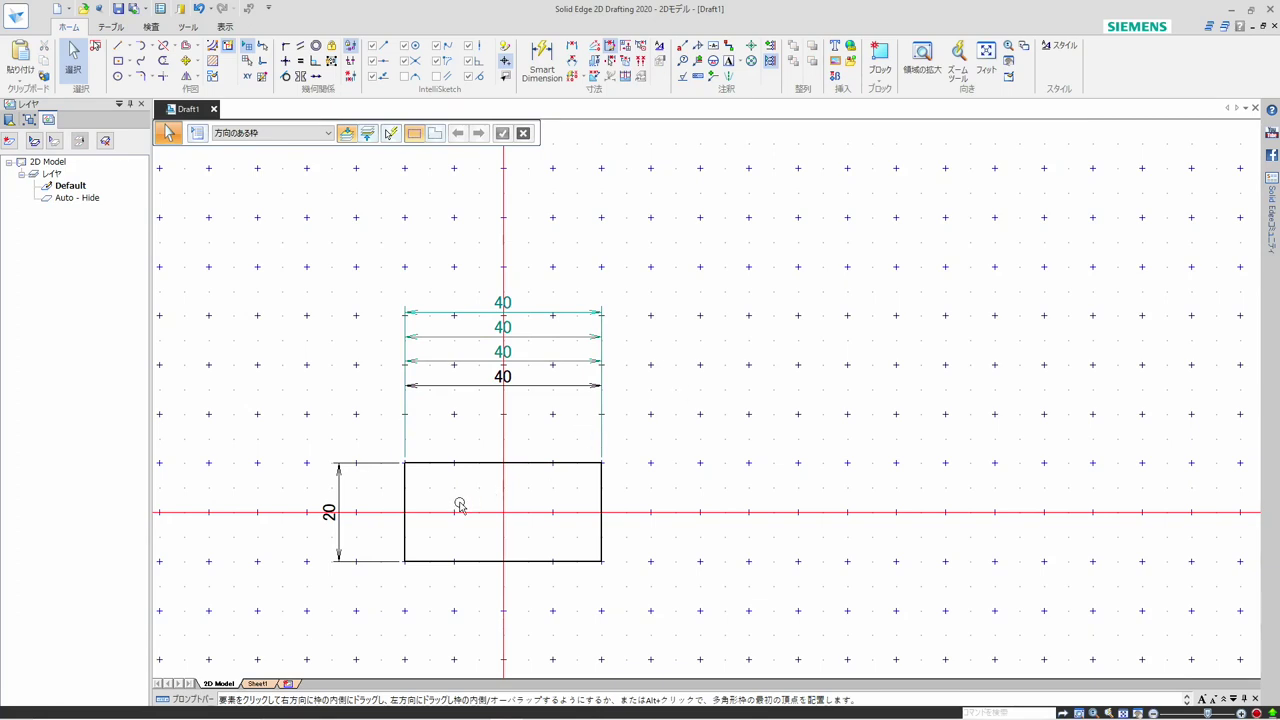
# Chamfer the rectangle's lower-right corner at 45 degrees with both setbacks about 1.85 mm
pyautogui.scroll(1, 384, 488)
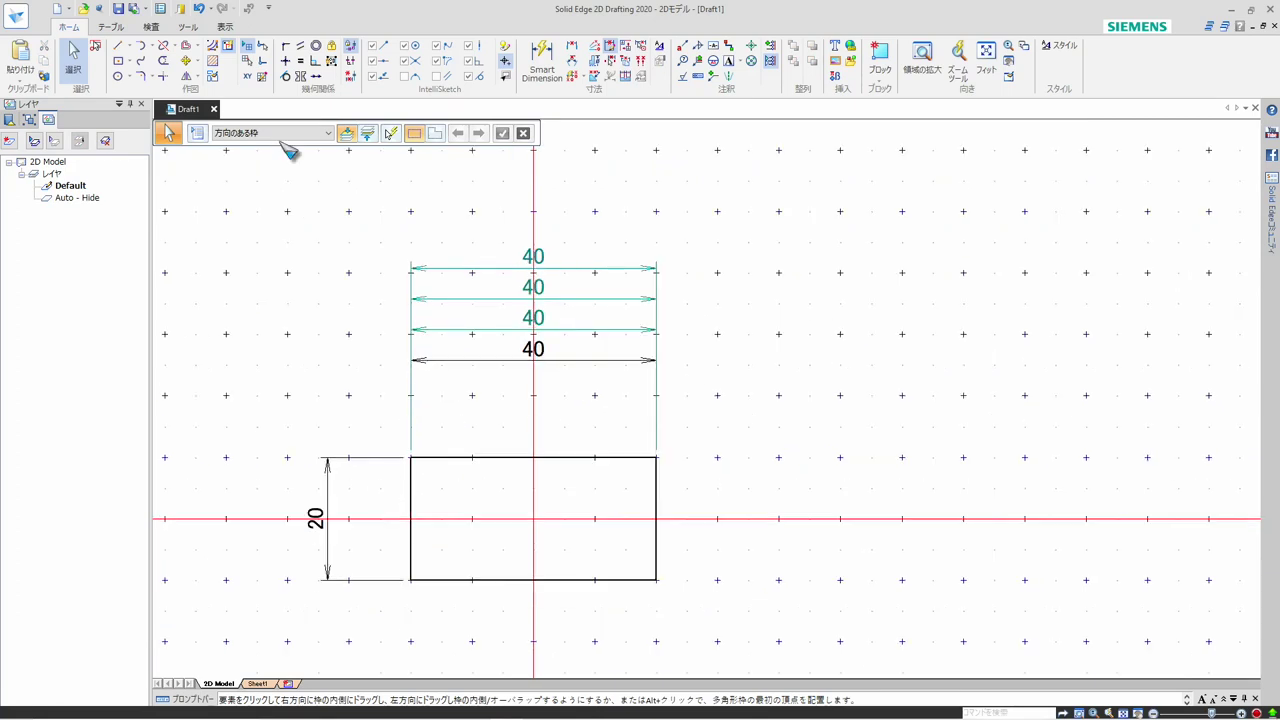
pyautogui.click(151, 76)
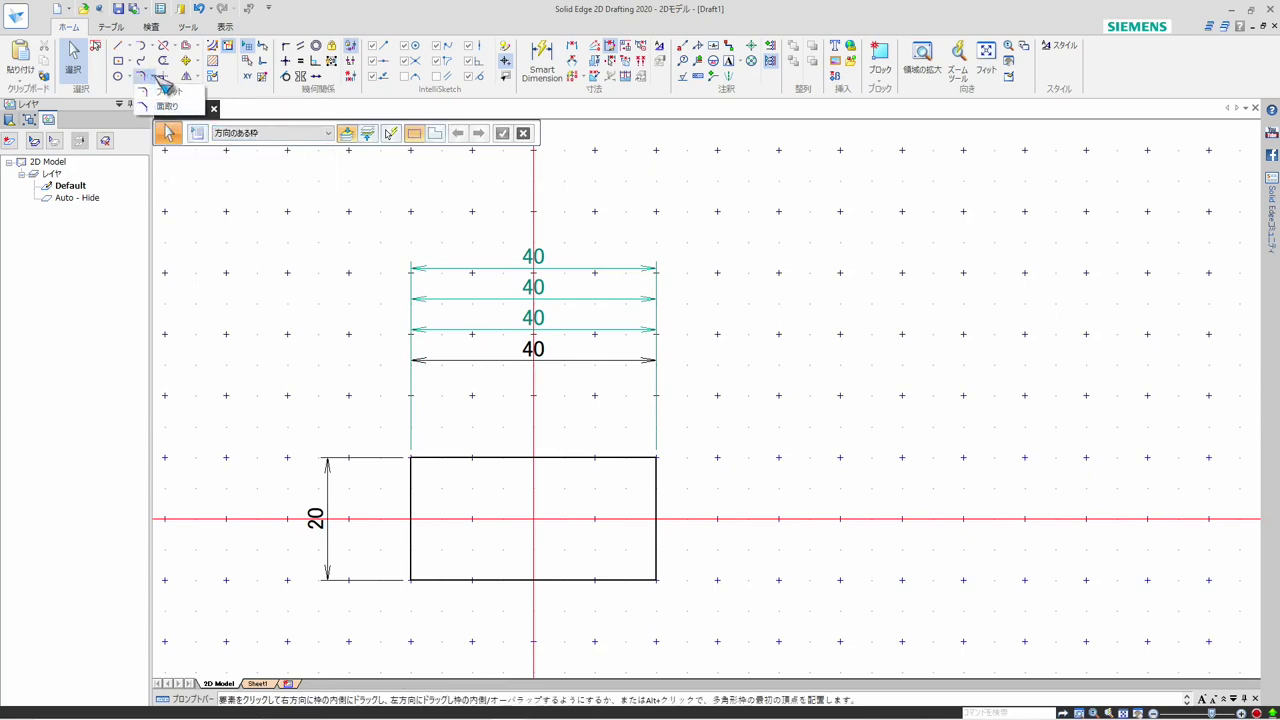
pyautogui.click(168, 91)
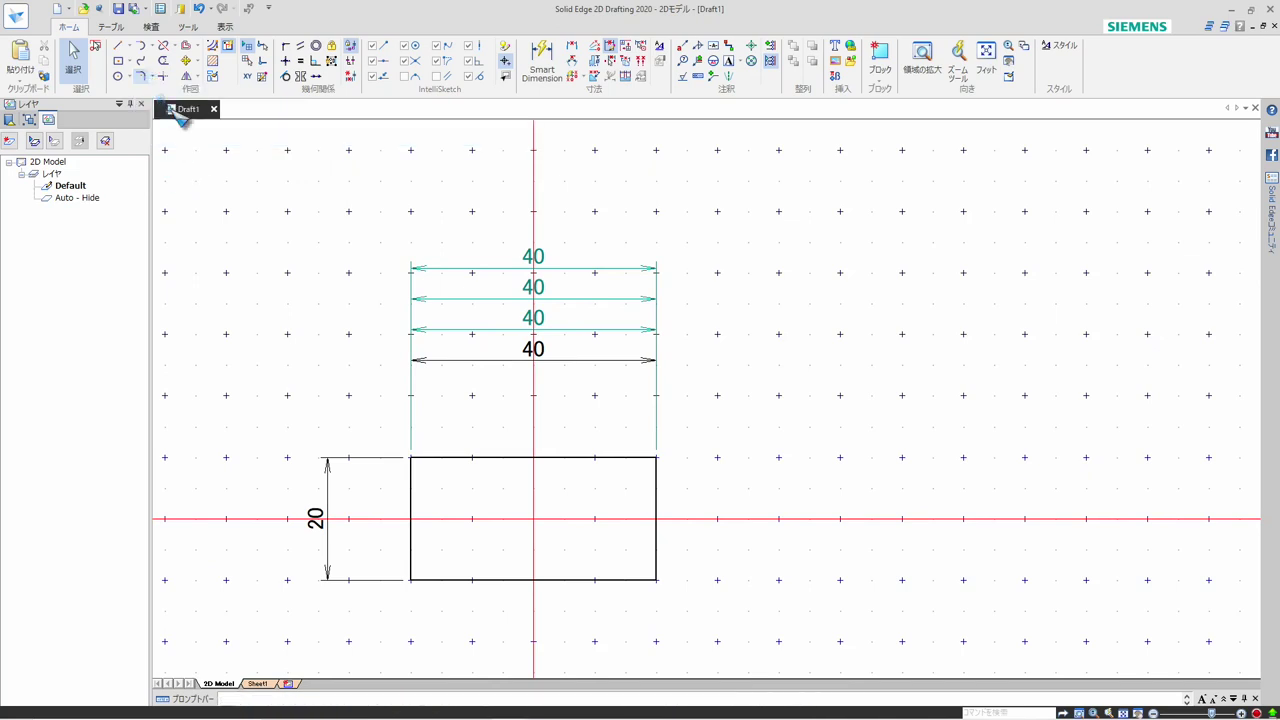
pyautogui.scroll(3, 671, 631)
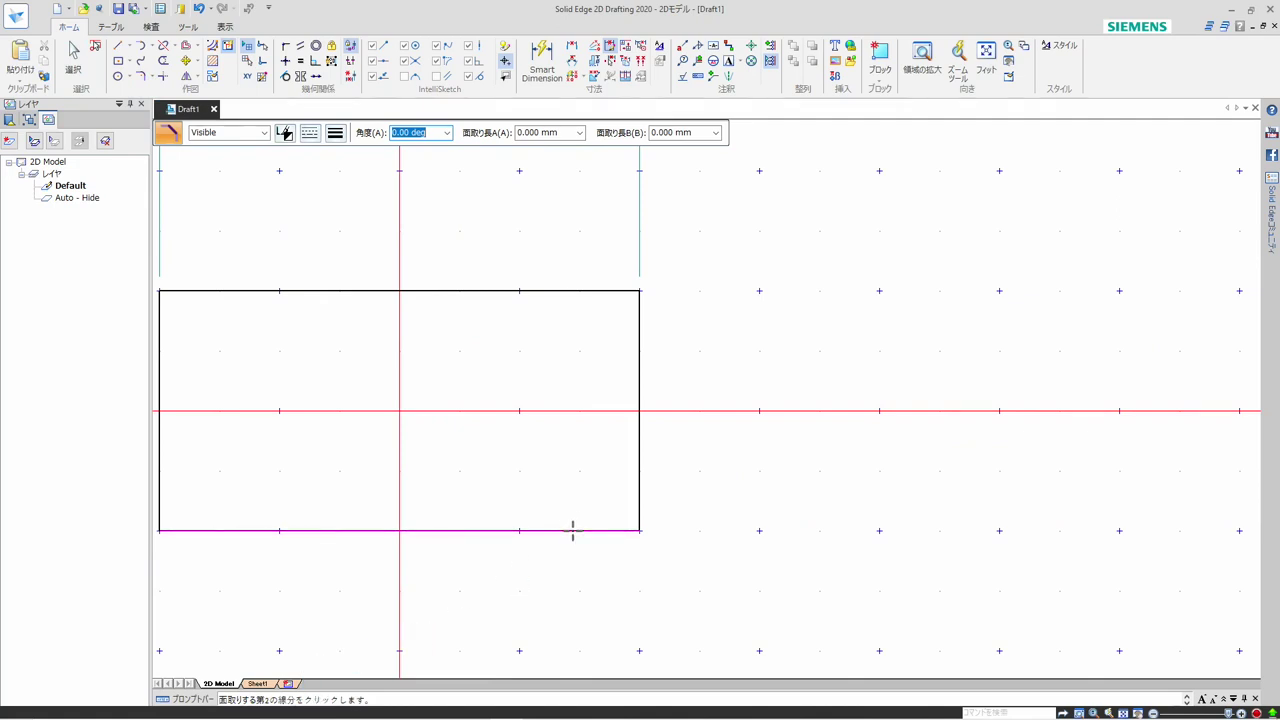
pyautogui.click(640, 489)
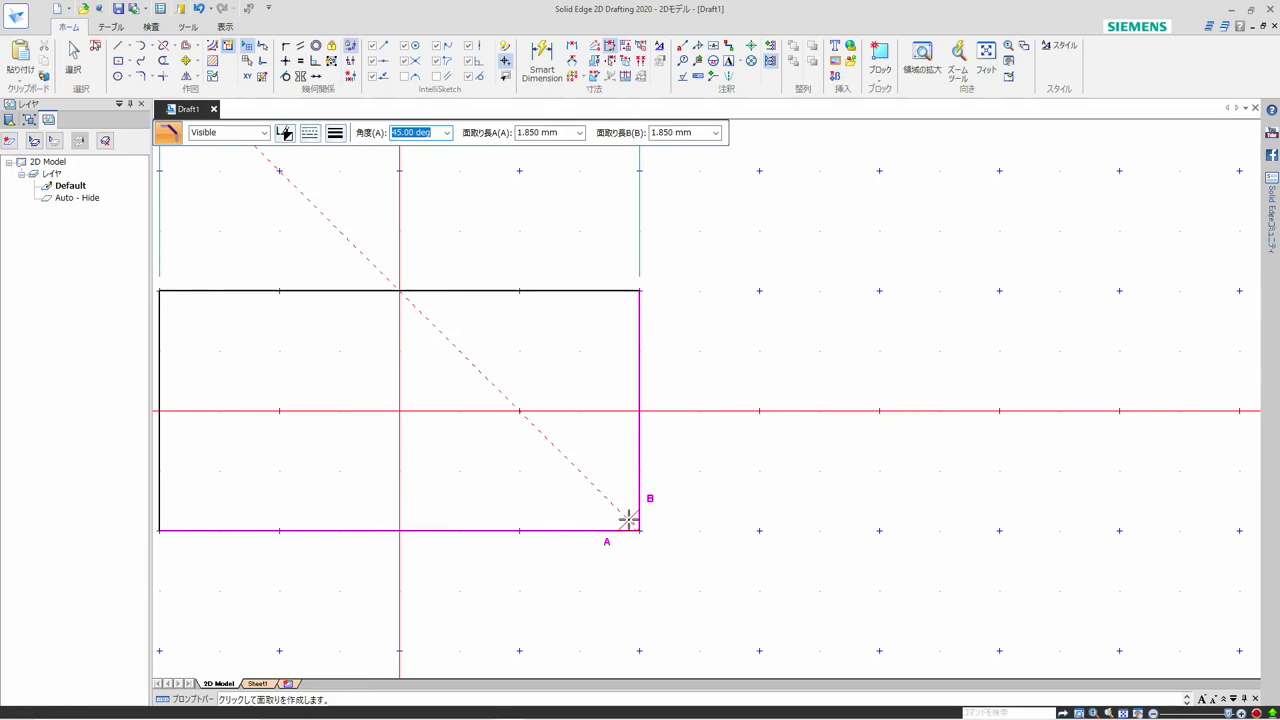
pyautogui.click(628, 517)
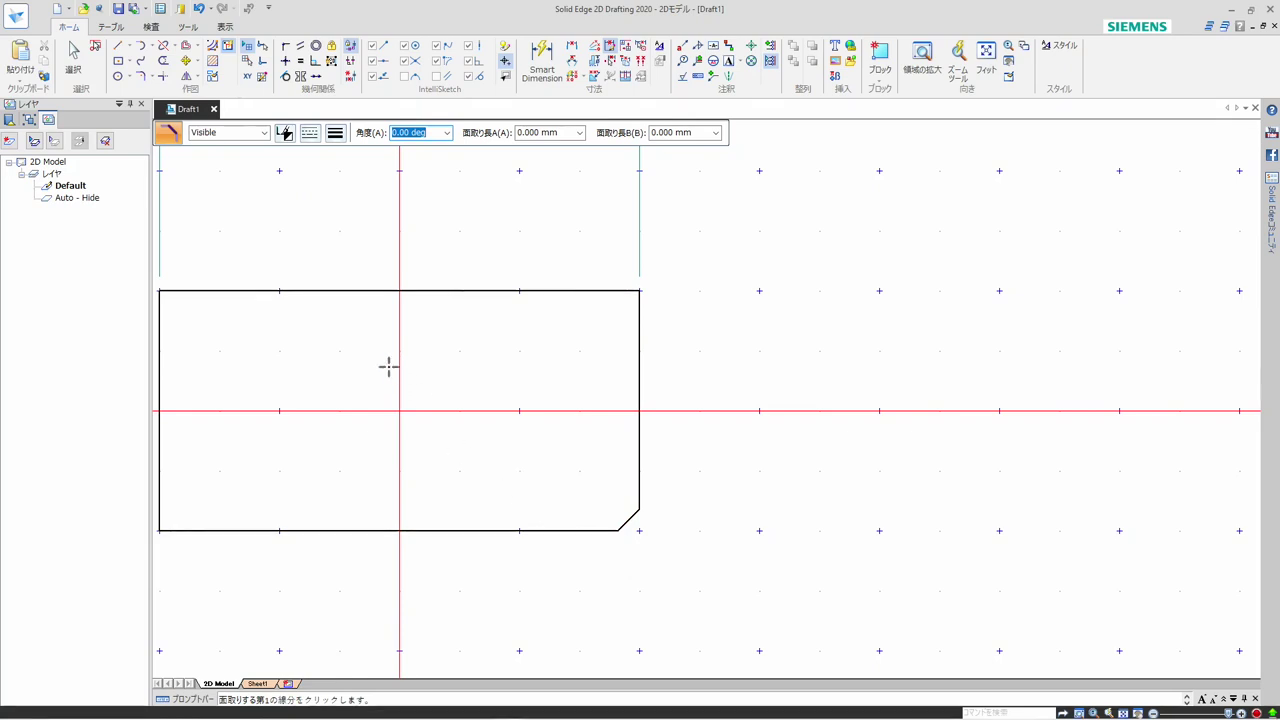
# Show the geometric relationship handles on the chamfered rectangle
pyautogui.click(285, 132)
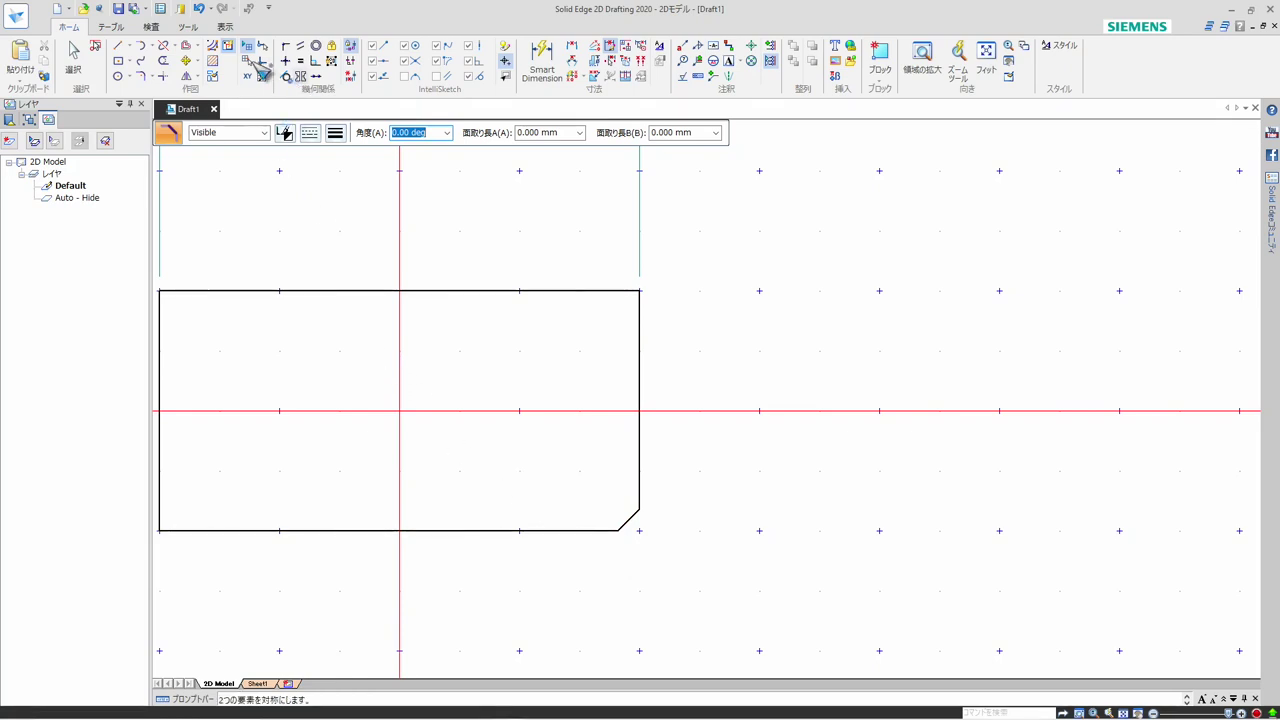
pyautogui.click(351, 61)
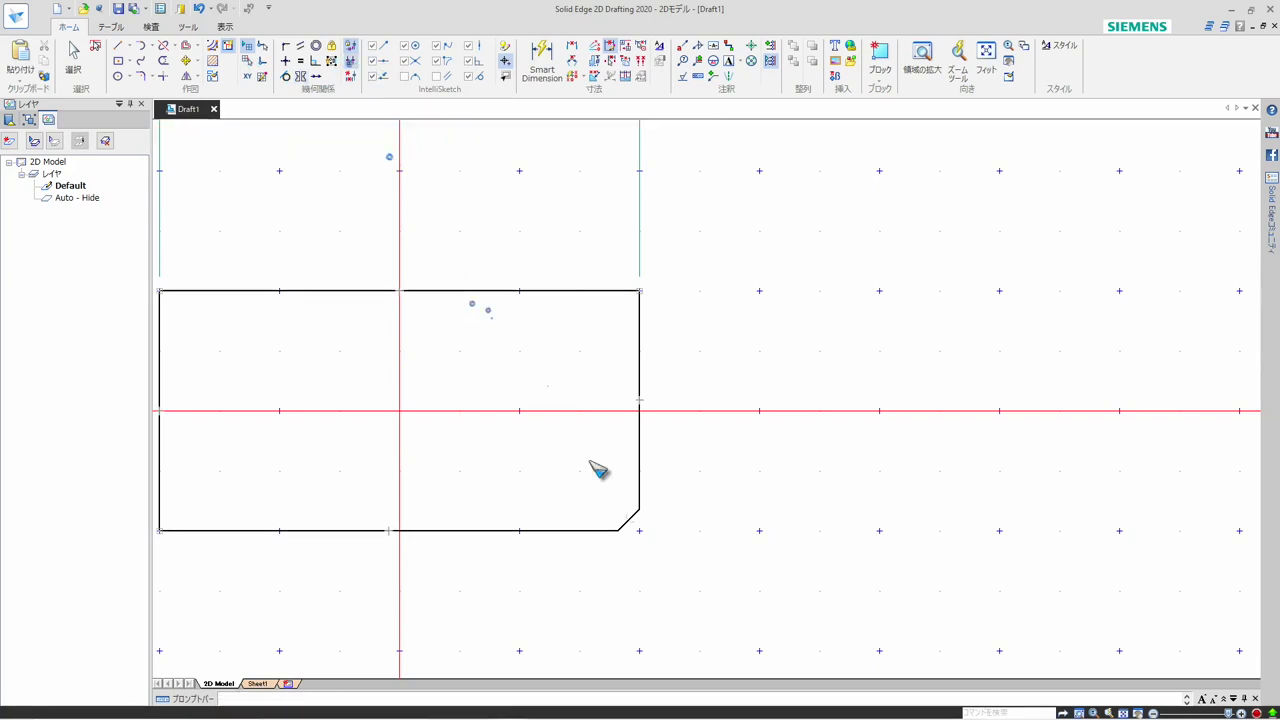
# Add a chamfer dimension to the rectangle's lower-right chamfer, using the bottom edge as the baseline
pyautogui.scroll(1, 638, 550)
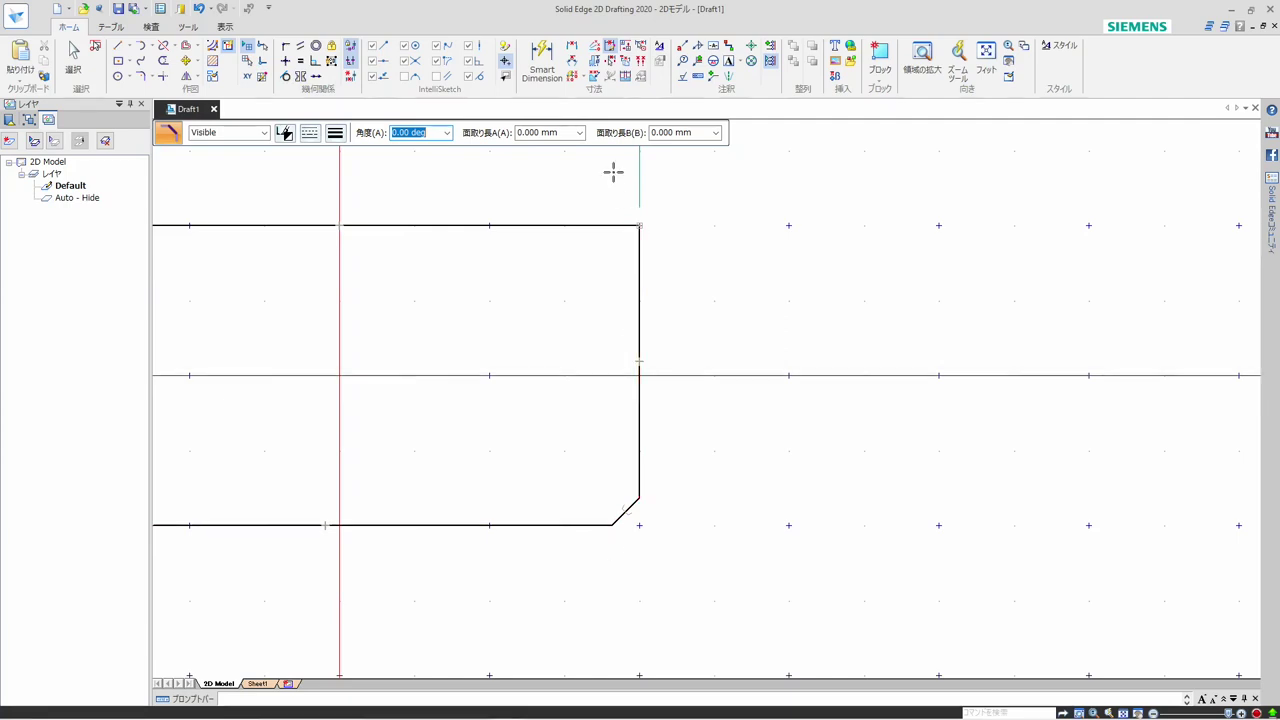
pyautogui.click(594, 78)
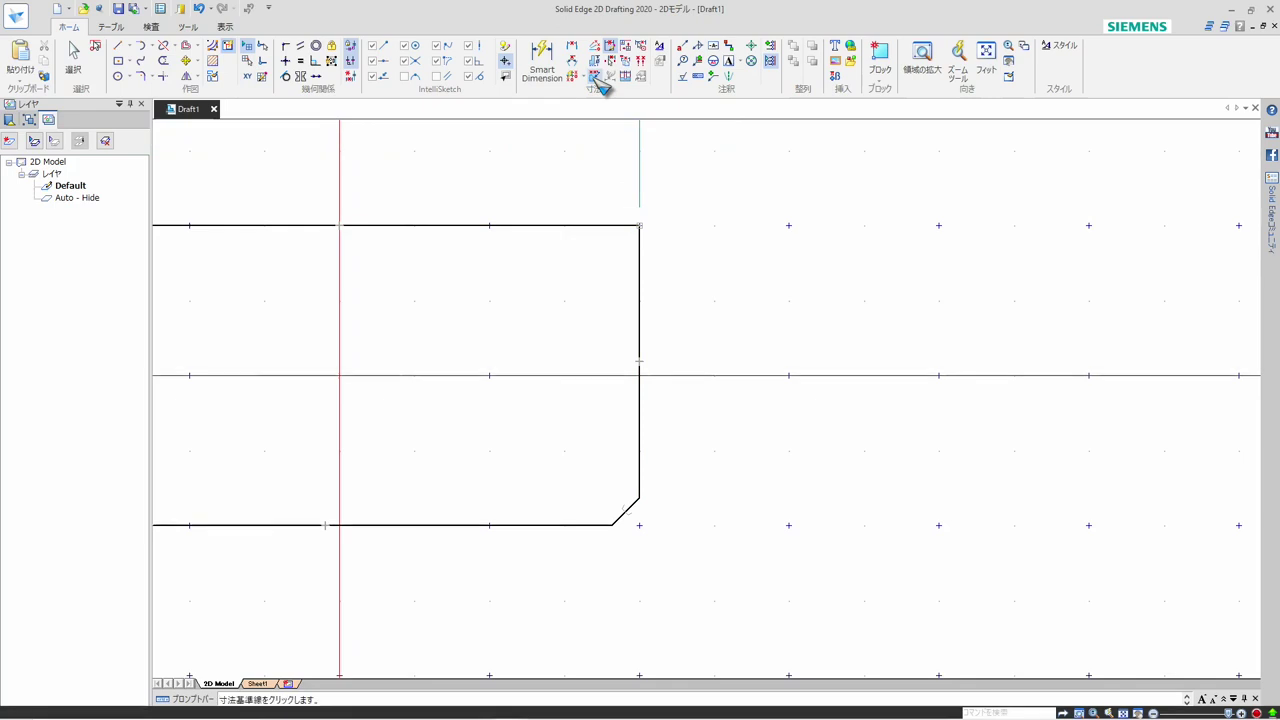
pyautogui.click(639, 362)
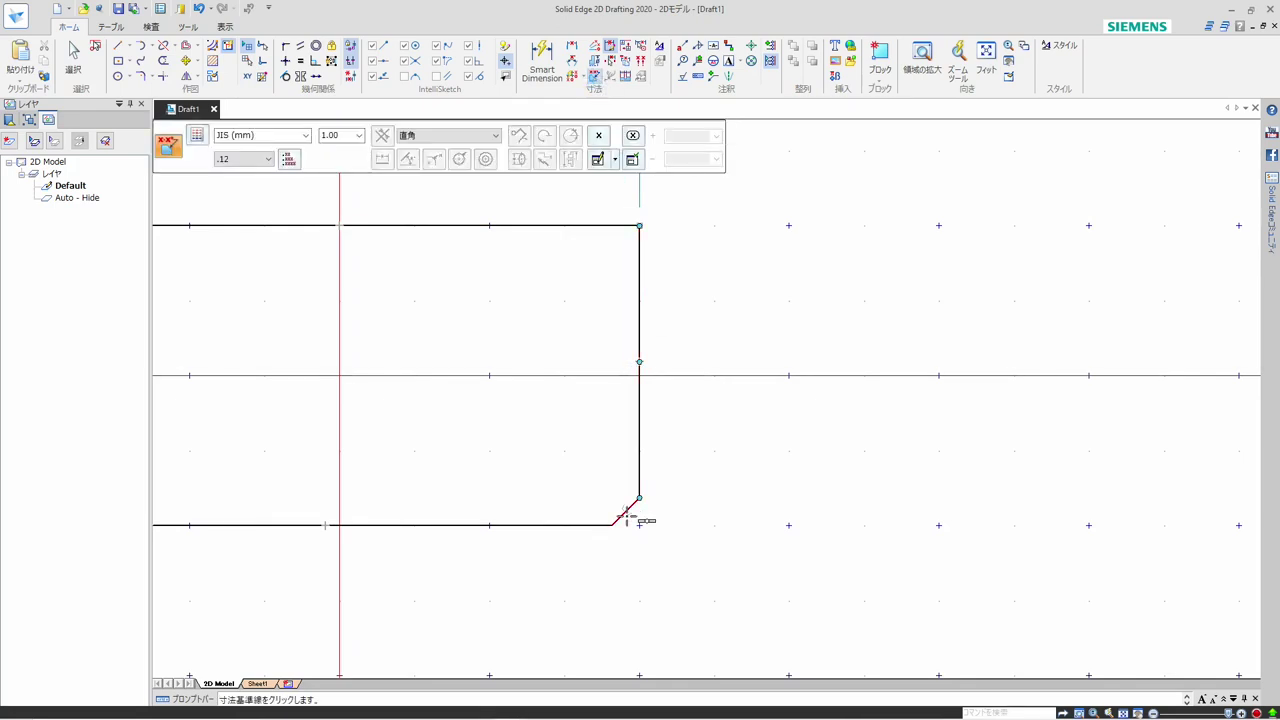
pyautogui.click(627, 515)
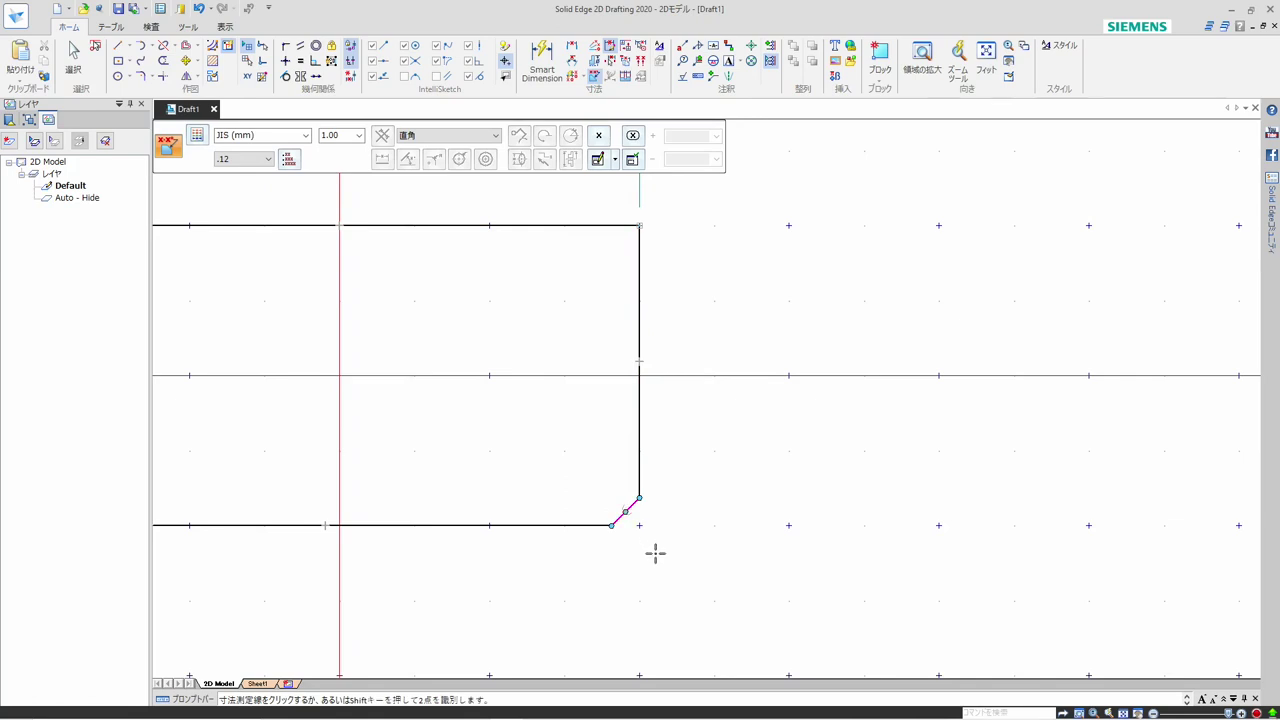
pyautogui.rightClick(544, 600)
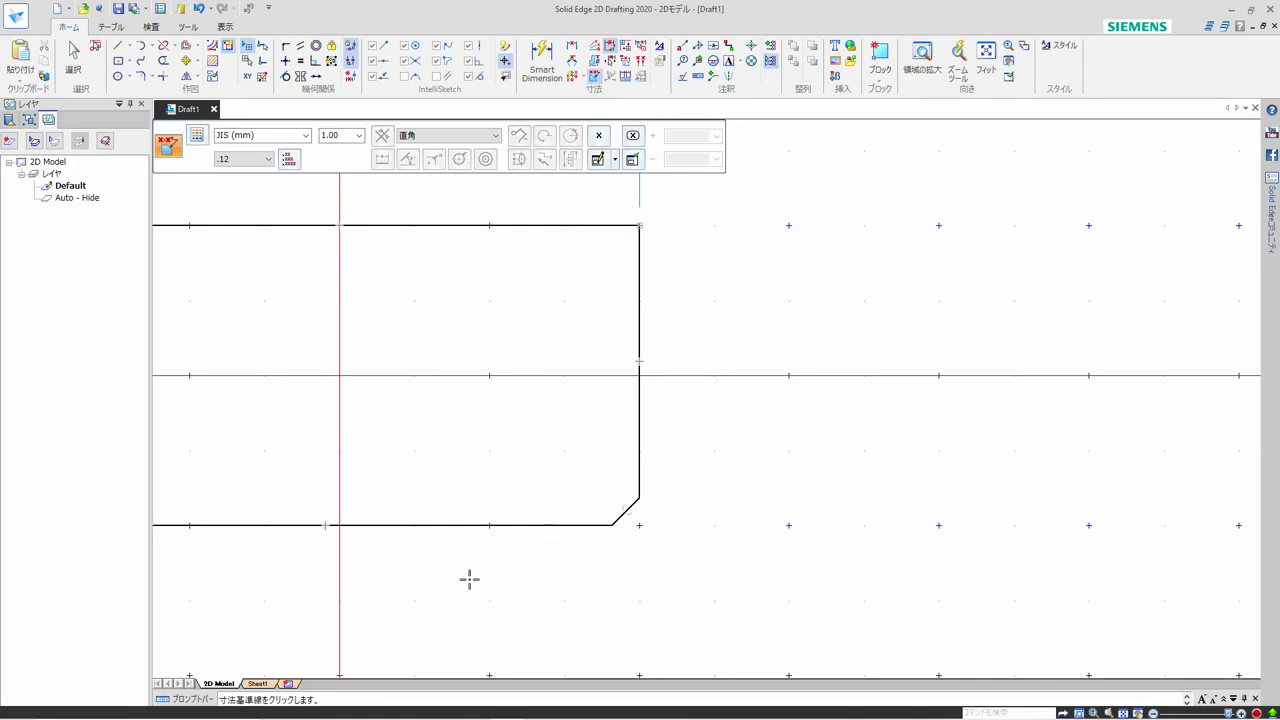
pyautogui.click(557, 525)
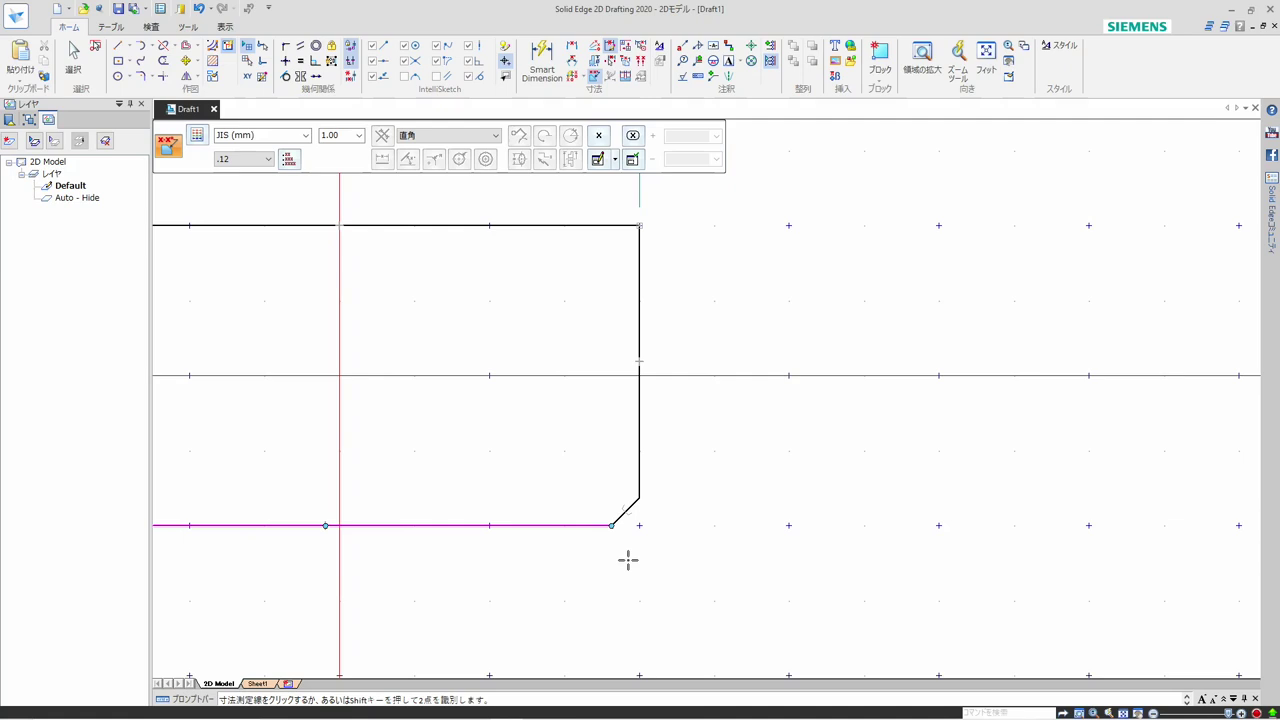
pyautogui.click(625, 512)
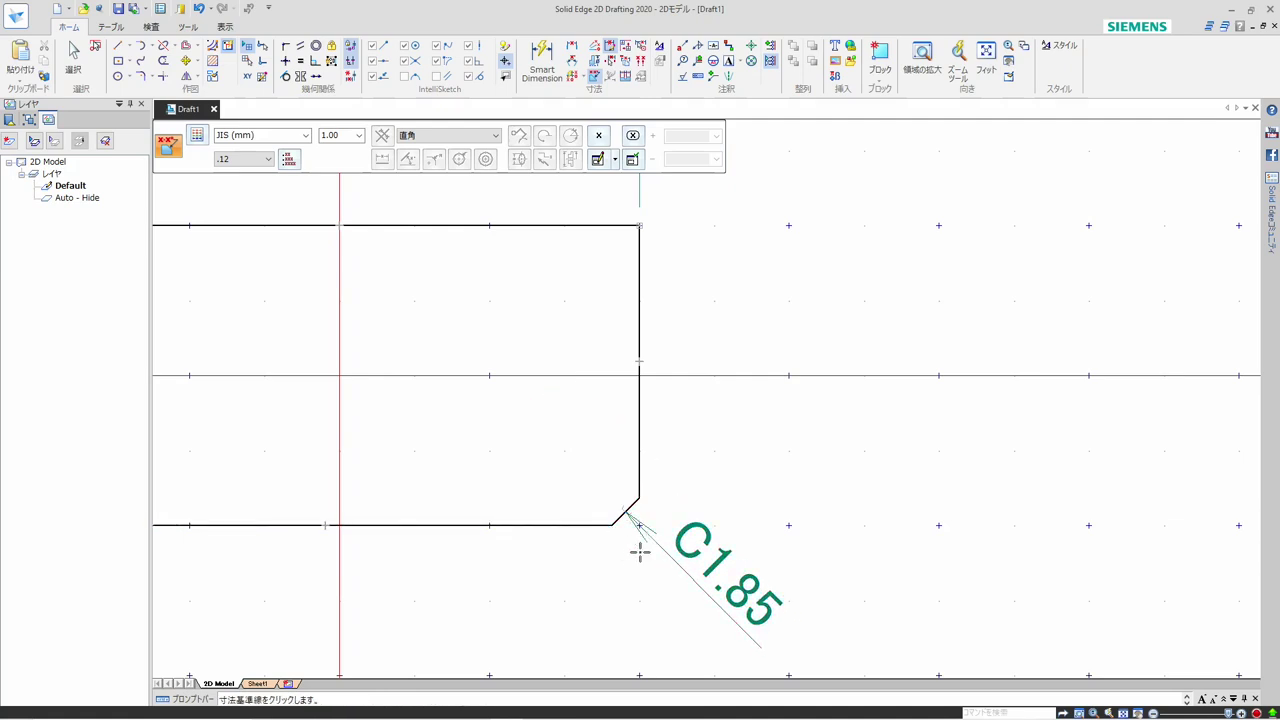
# Examine the C-notation option for chamfer dimensions in the text settings of the JIS (mm) dimension style
pyautogui.scroll(-2, 546, 567)
pyautogui.scroll(-2, 750, 460)
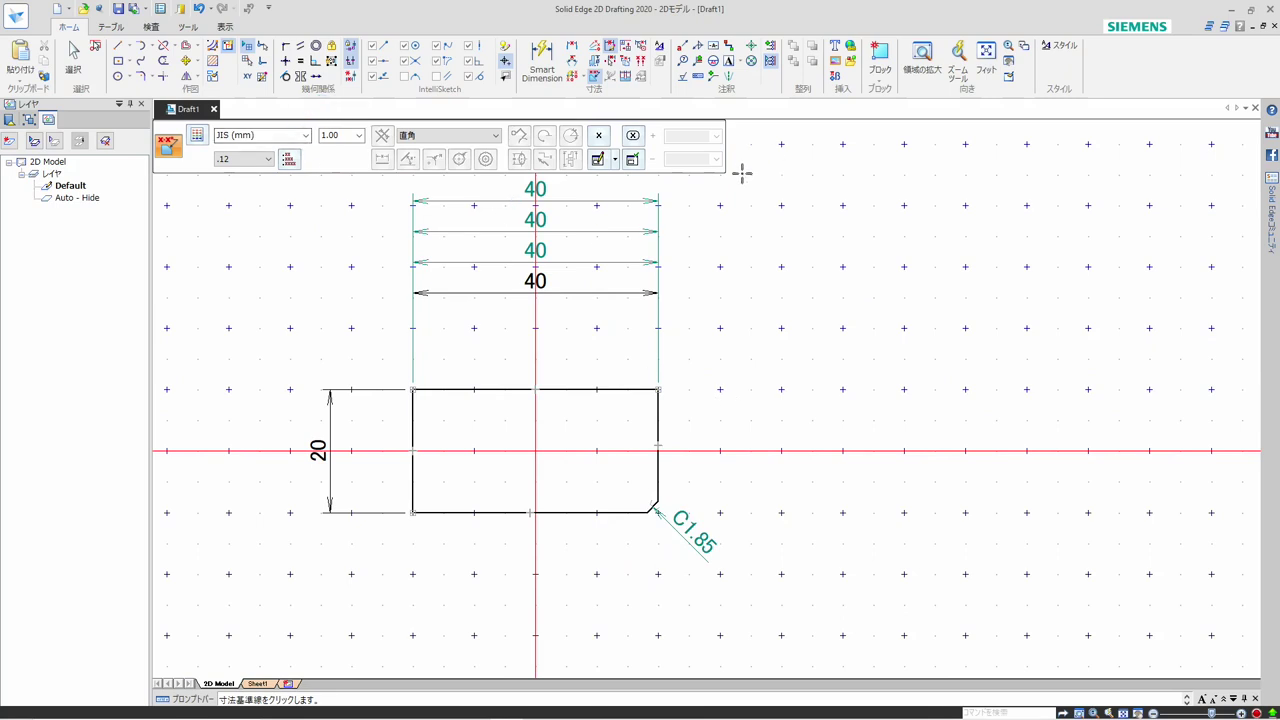
pyautogui.click(659, 46)
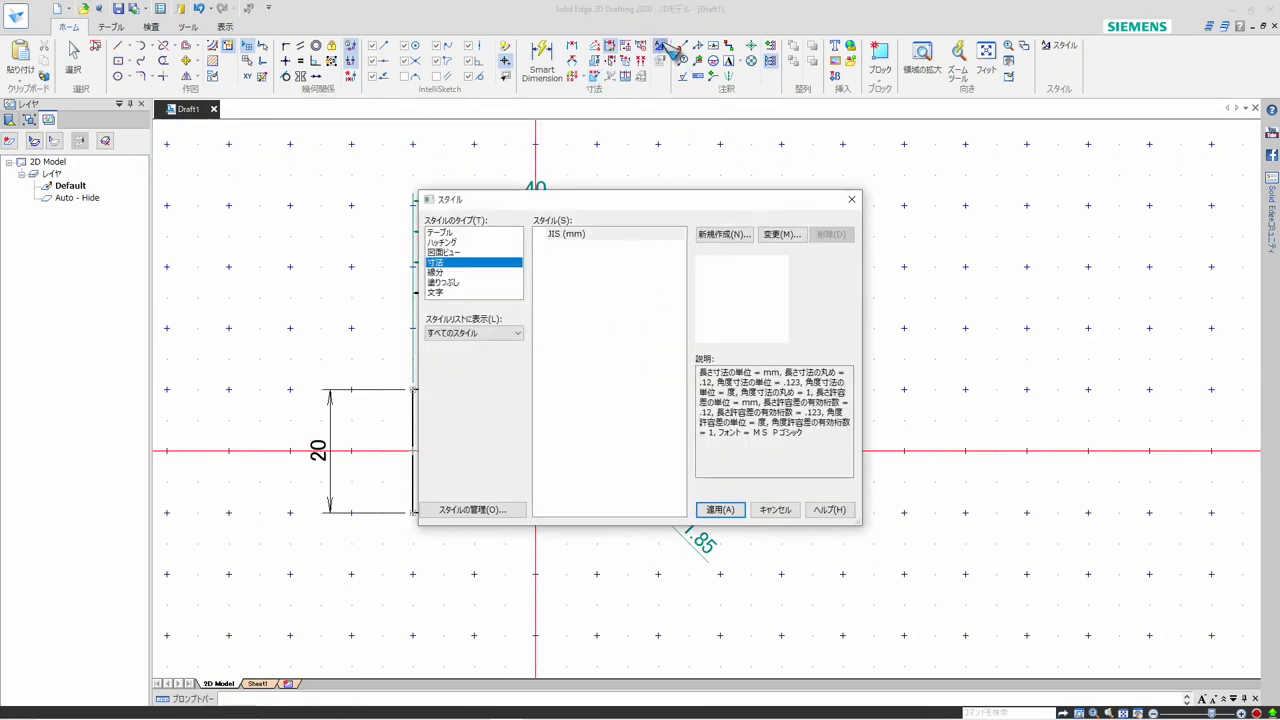
pyautogui.click(566, 236)
pyautogui.click(786, 240)
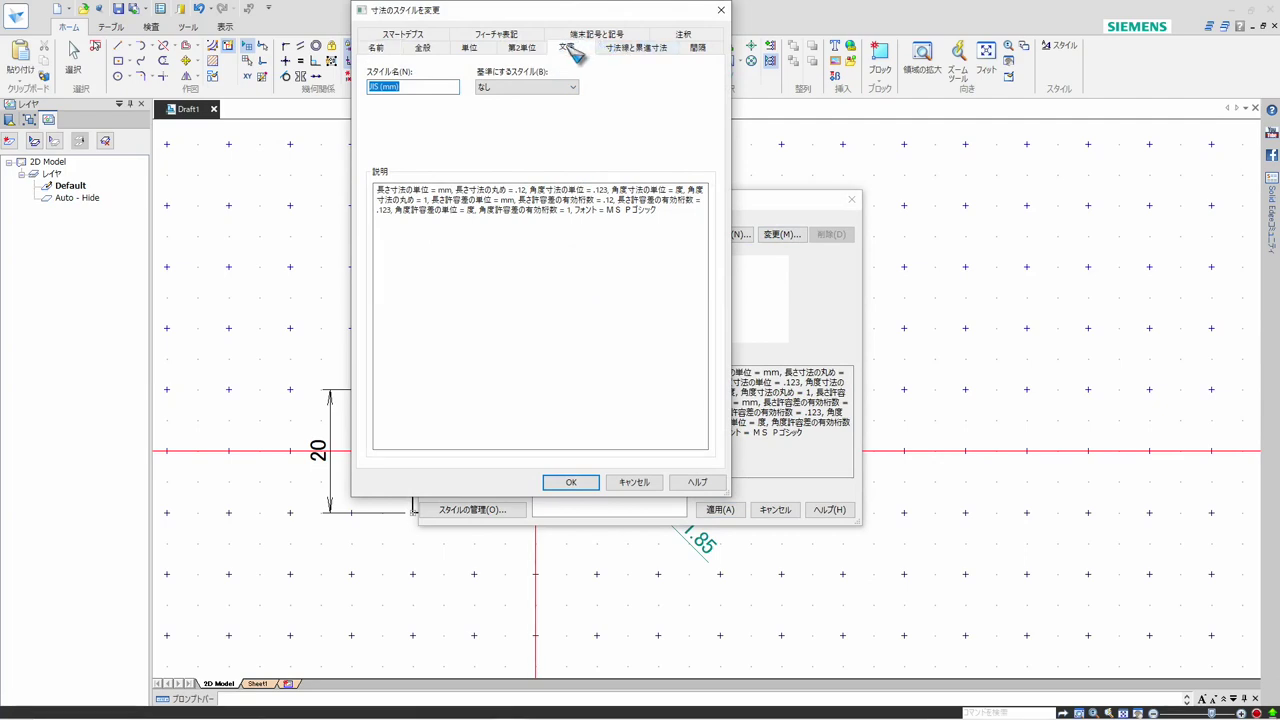
pyautogui.click(568, 48)
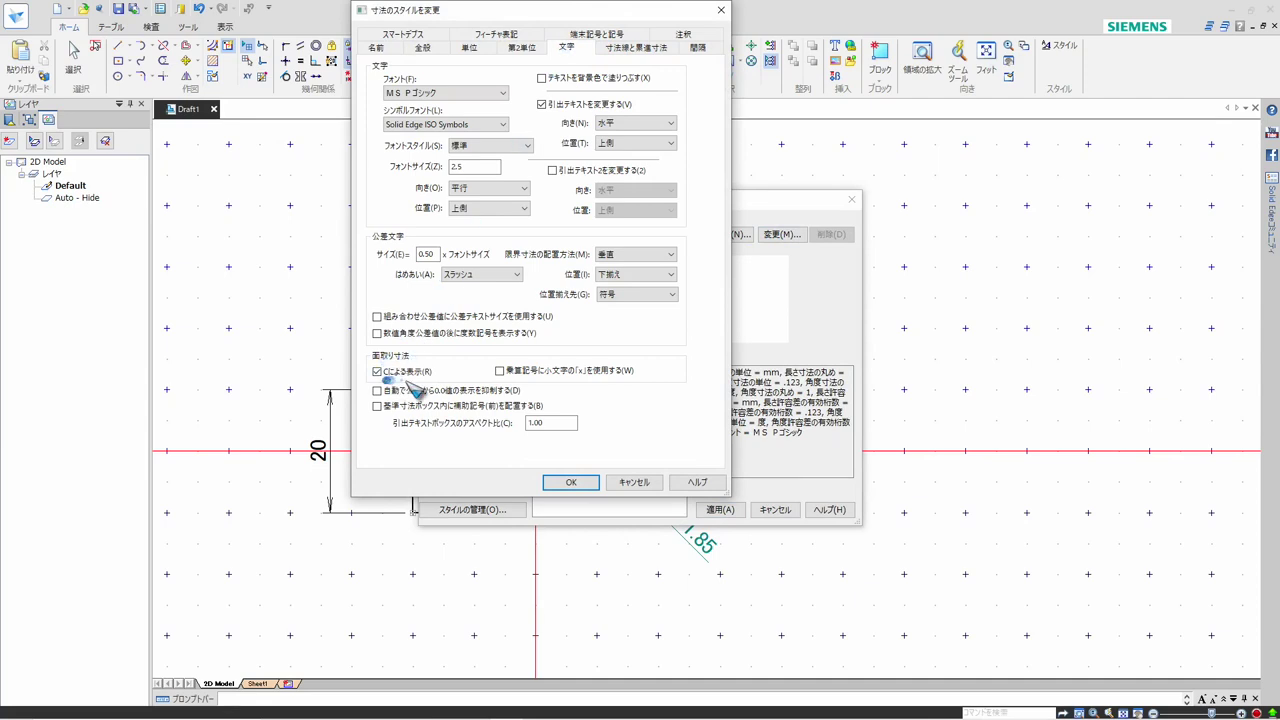
pyautogui.click(571, 482)
pyautogui.click(716, 511)
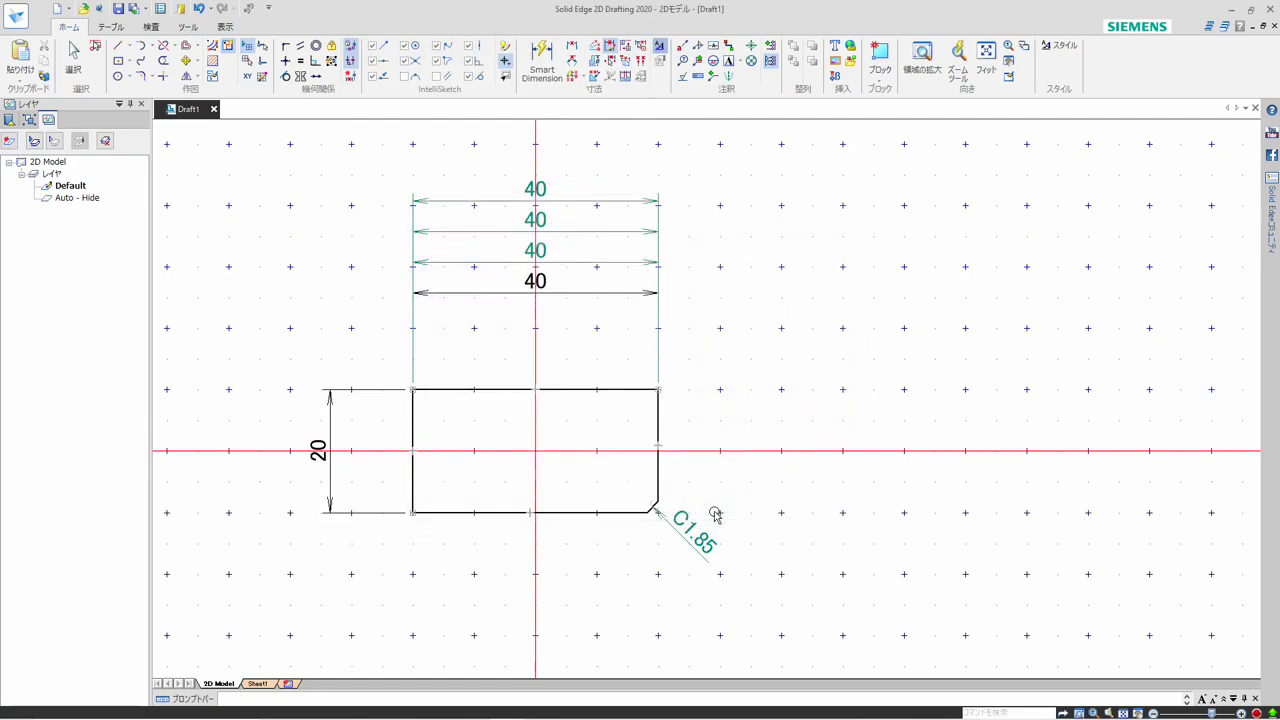
# Enlarge the rectangle's lower-right chamfer freehand to setbacks of about 4.35 mm
pyautogui.scroll(2, 719, 580)
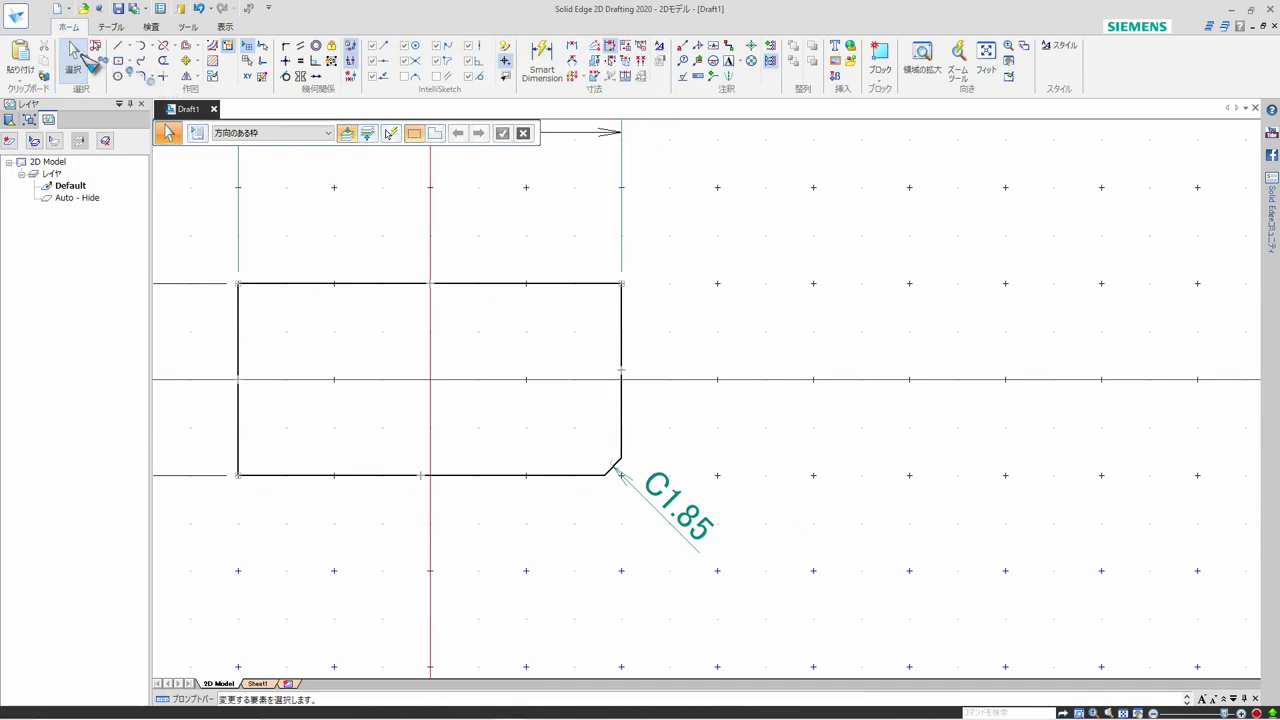
pyautogui.scroll(4, 650, 530)
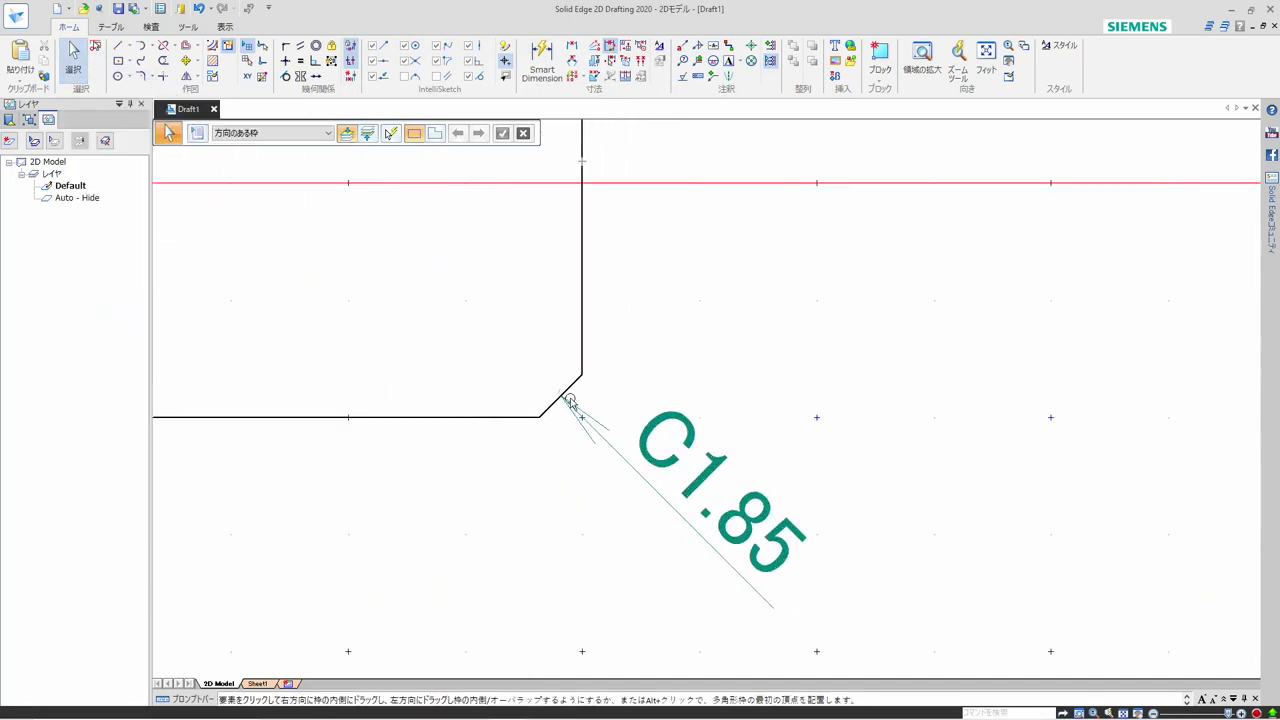
pyautogui.click(567, 388)
pyautogui.click(567, 390)
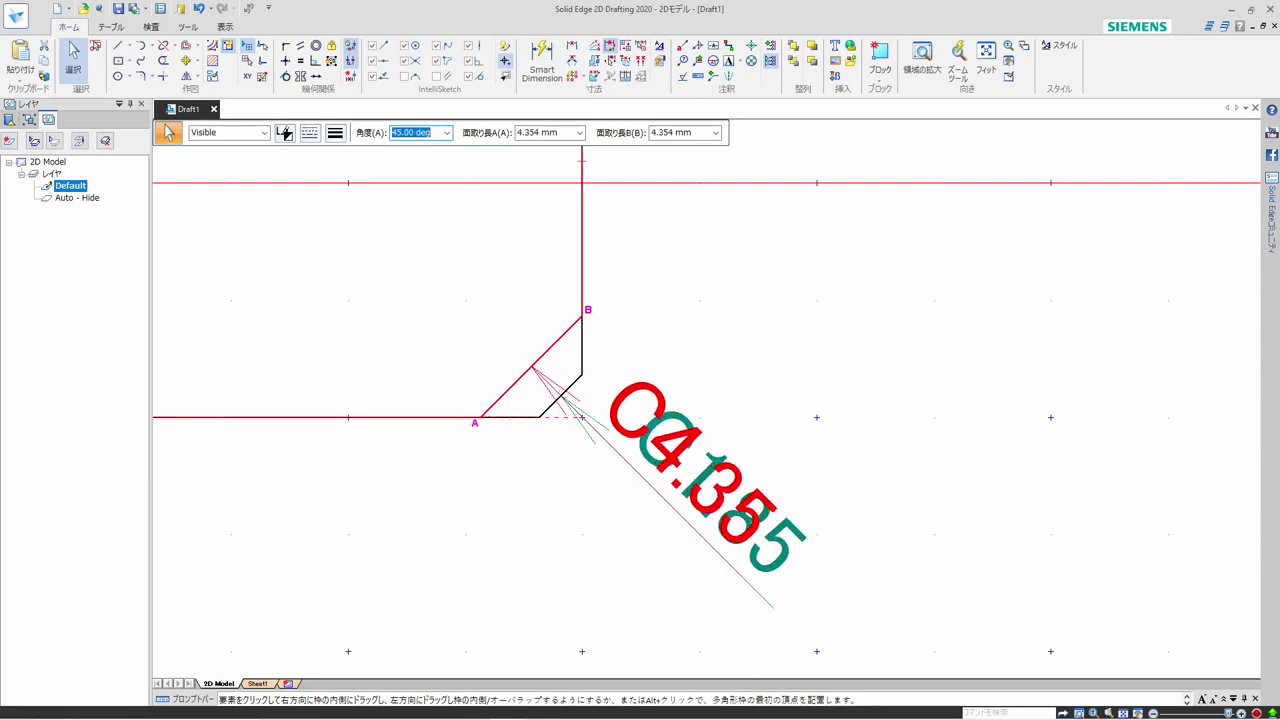
pyautogui.click(542, 362)
# Shrink the lower-right chamfer freehand to setbacks of about 1.6 mm
pyautogui.scroll(-2, 543, 488)
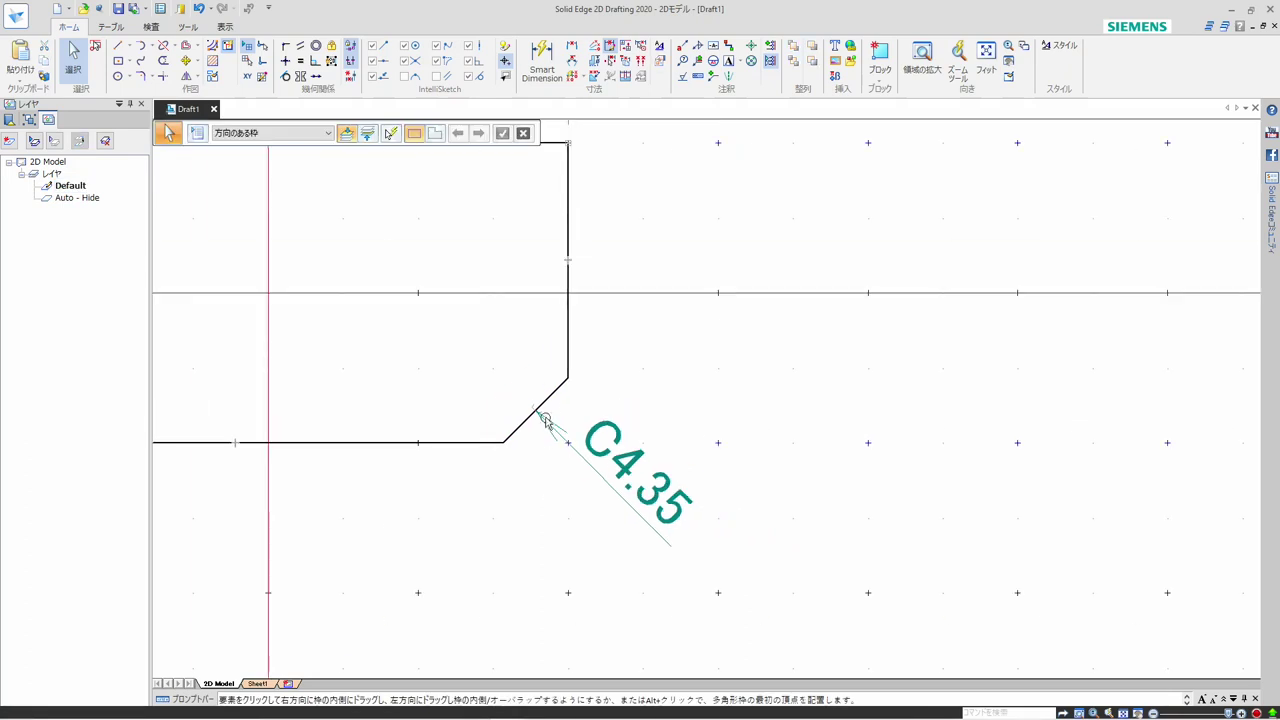
pyautogui.click(551, 399)
pyautogui.moveTo(551, 399); pyautogui.dragTo(565, 428)
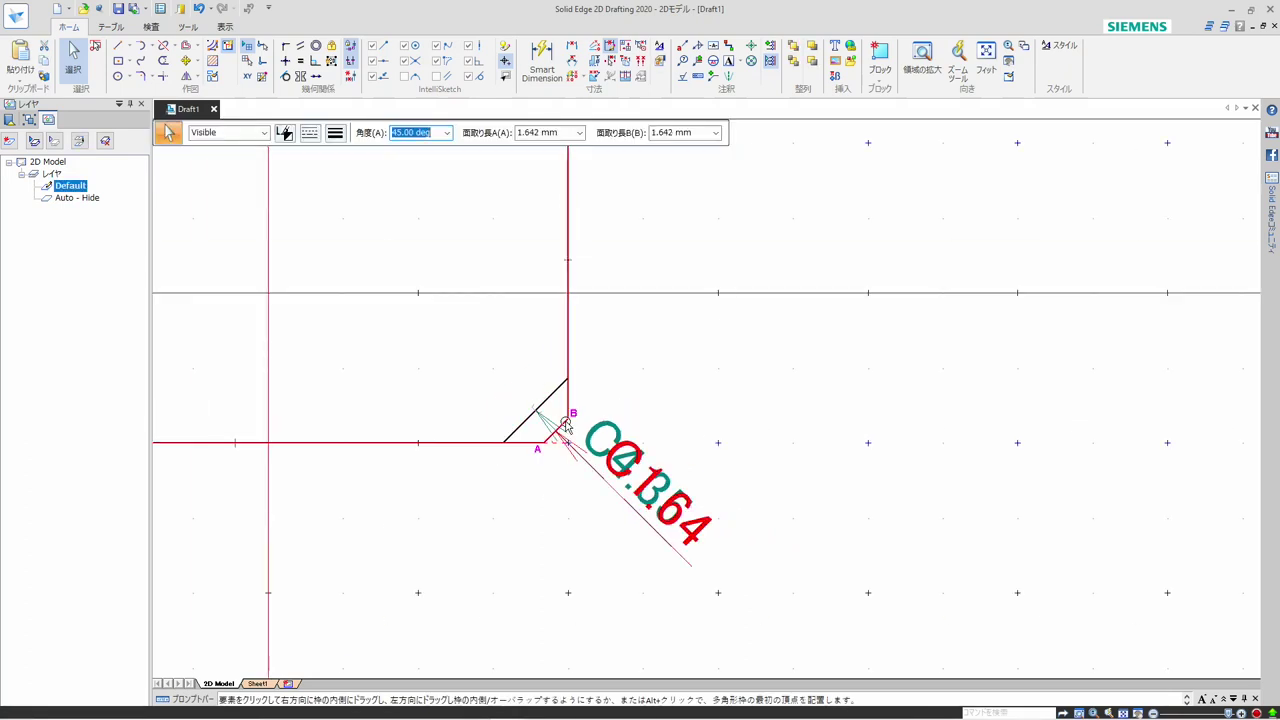
pyautogui.click(536, 517)
pyautogui.scroll(-5, 554, 514)
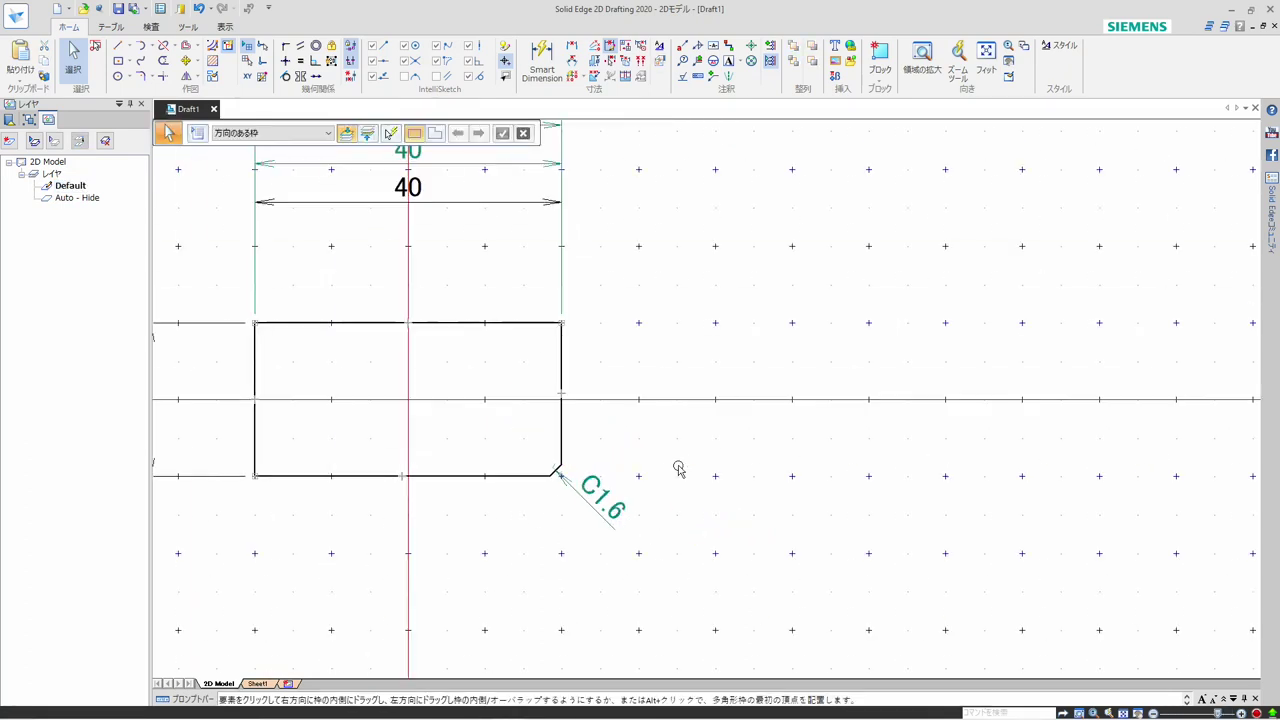
# Hide the grid on the 2D Model sheet
pyautogui.scroll(-1, 570, 585)
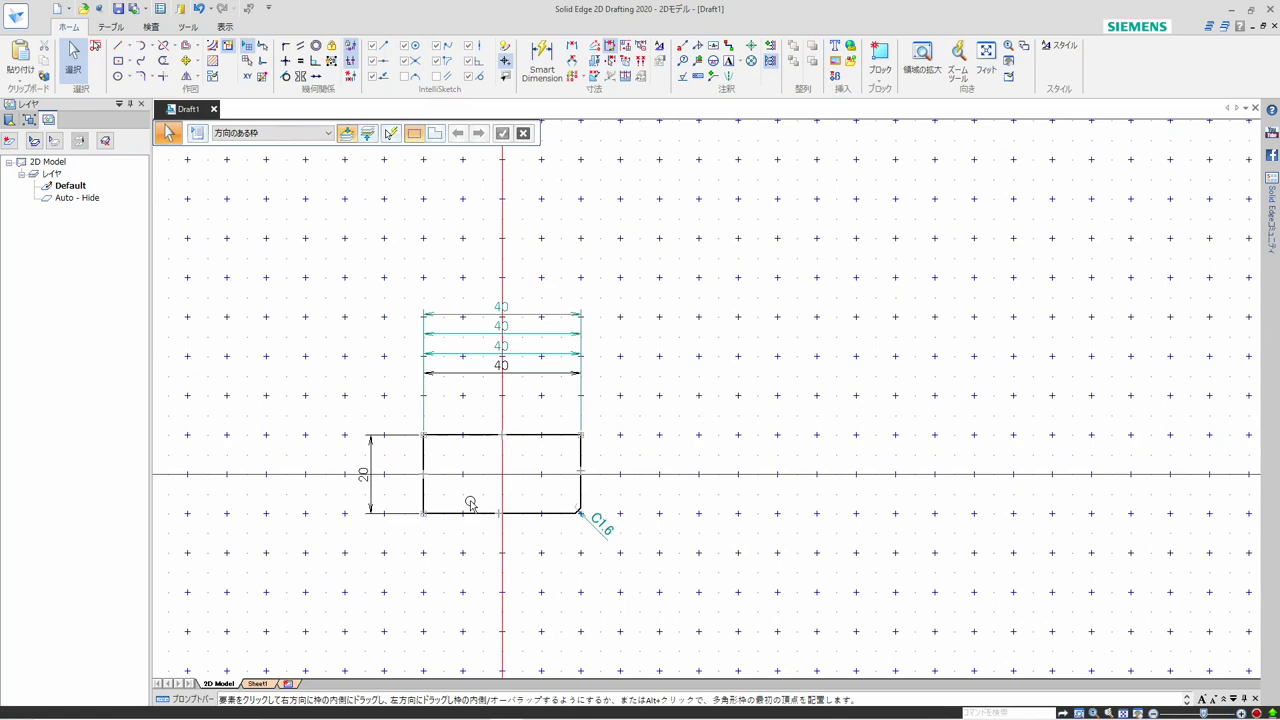
pyautogui.keyDown('ctrl'); pyautogui.click(531, 331); pyautogui.keyUp('ctrl')
pyautogui.keyDown('ctrl'); pyautogui.click(538, 355); pyautogui.keyUp('ctrl')
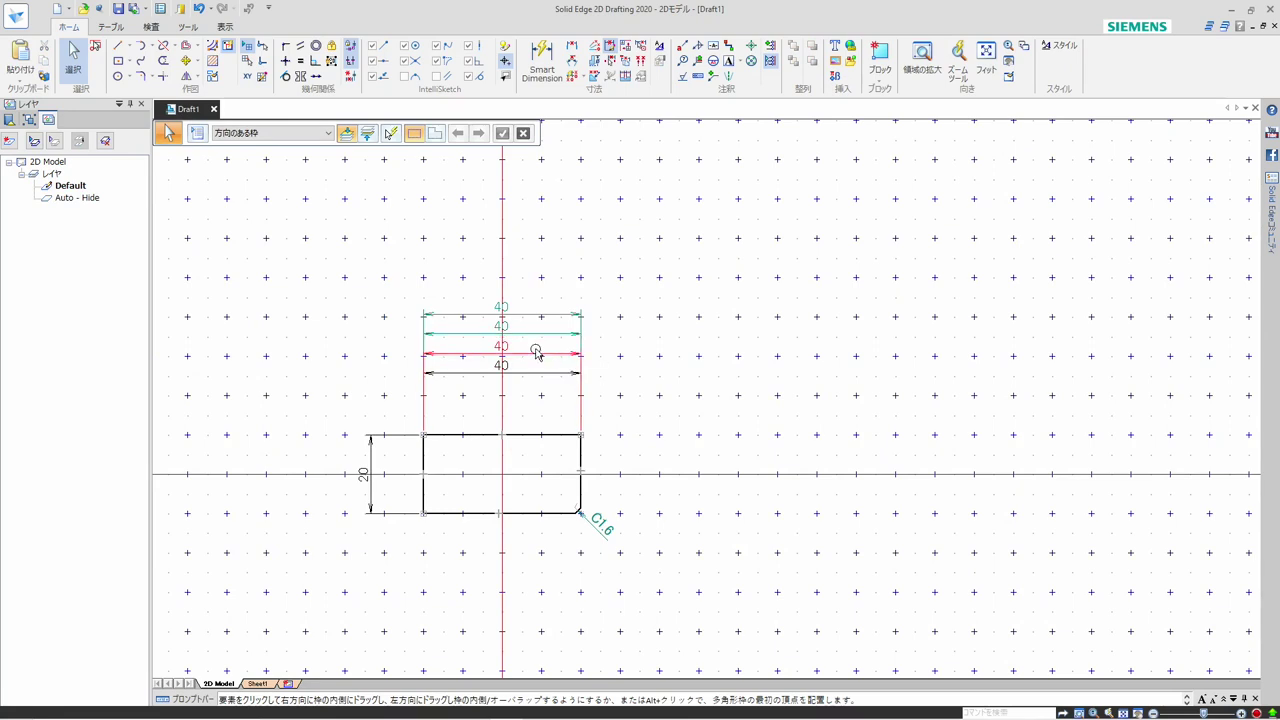
pyautogui.click(249, 47)
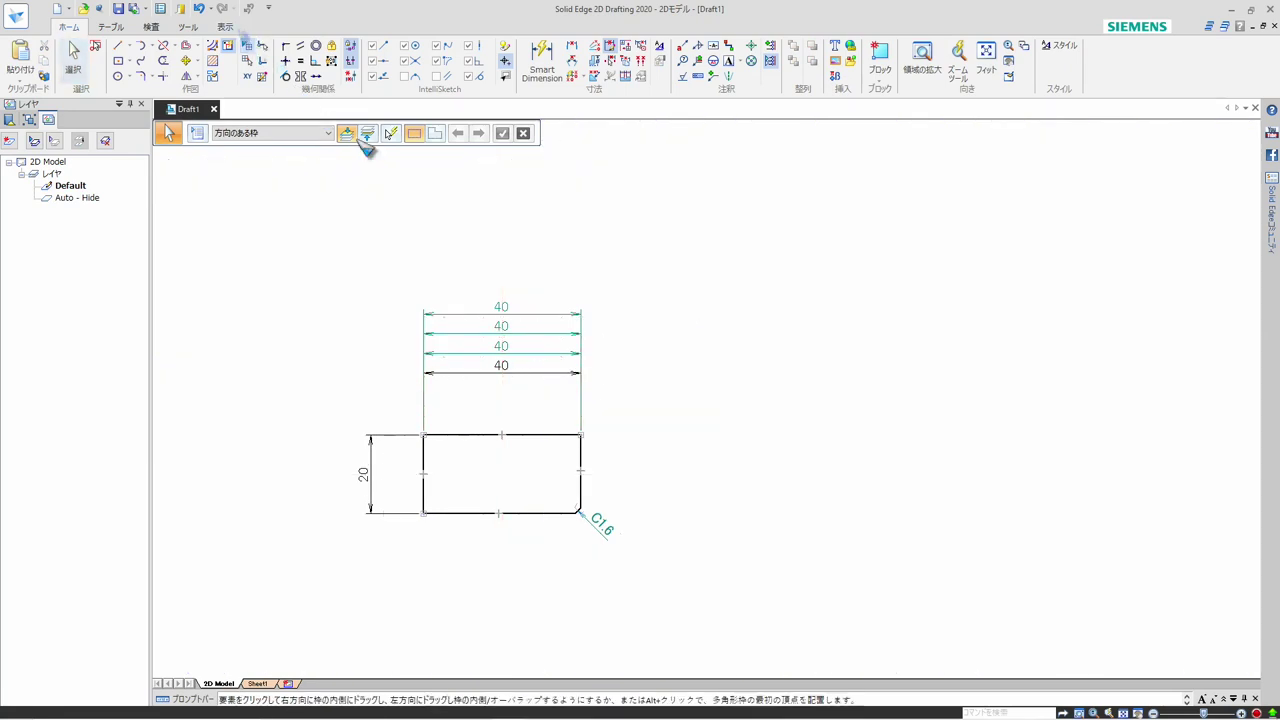
# Examine the colours for driving and driven dimensions in the general settings of the JIS (mm) dimension style
pyautogui.click(660, 48)
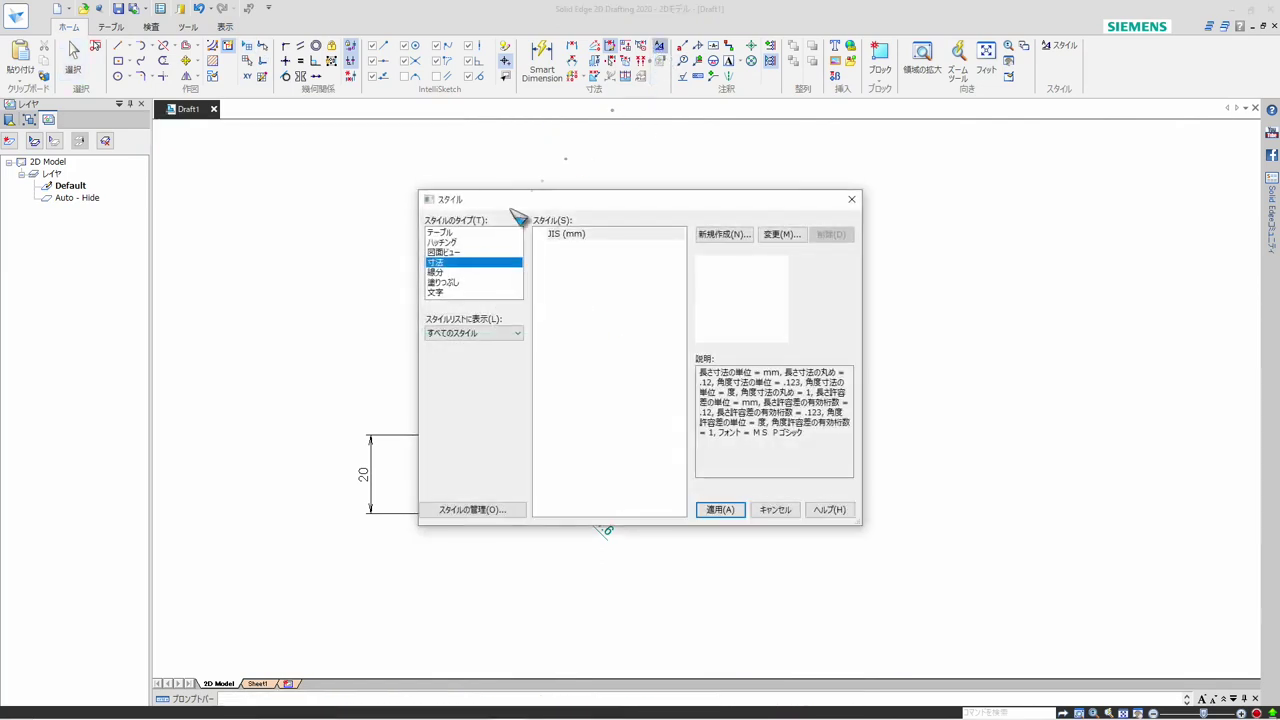
pyautogui.click(568, 234)
pyautogui.click(781, 235)
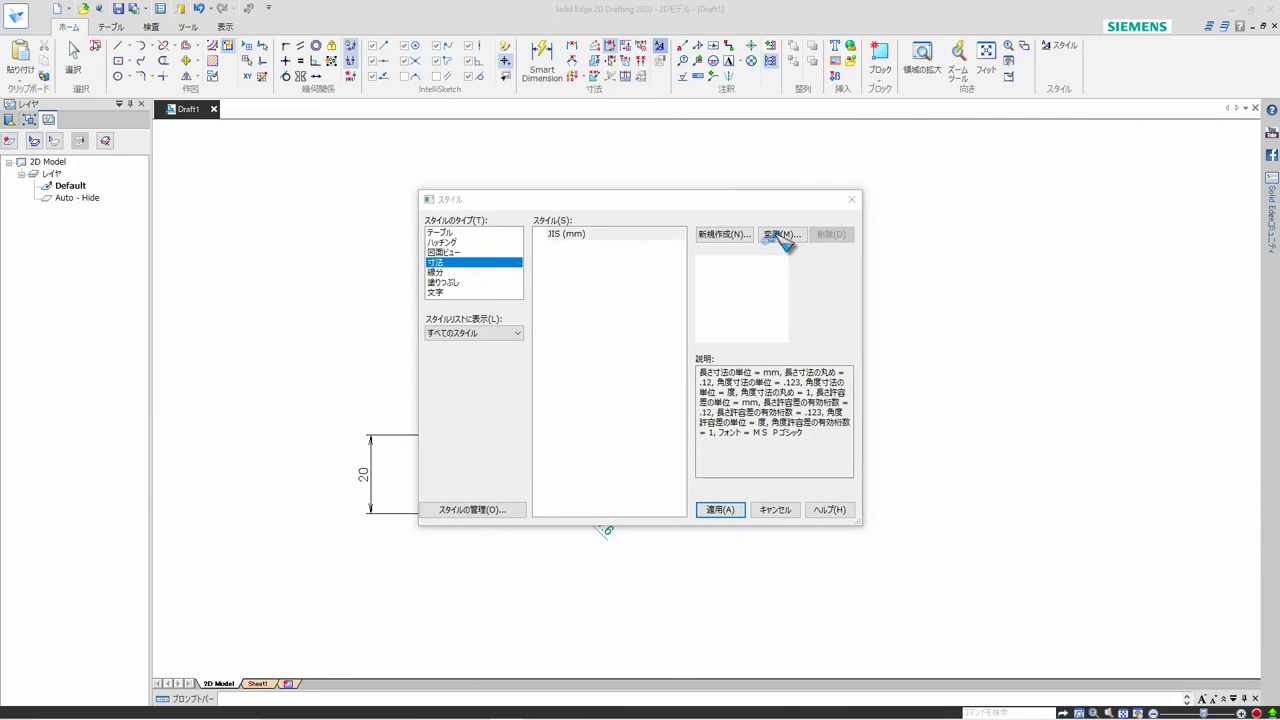
pyautogui.click(424, 49)
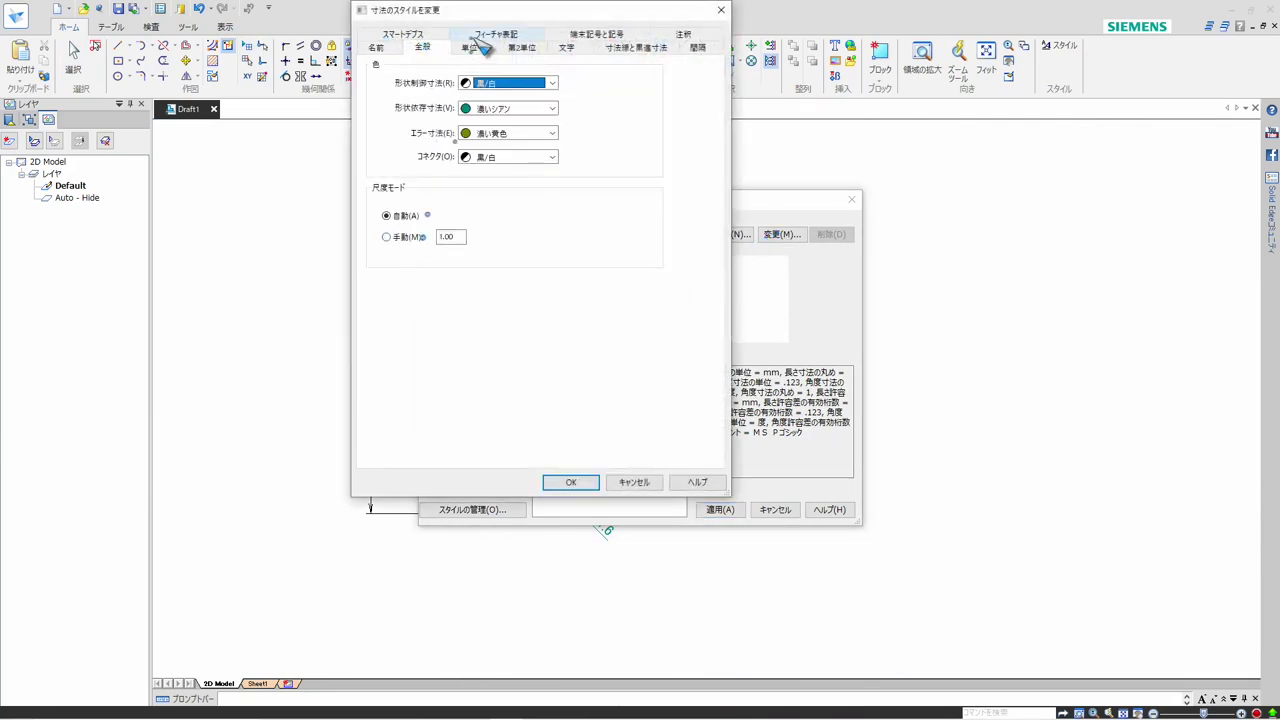
pyautogui.moveTo(467, 17); pyautogui.dragTo(930, 180)
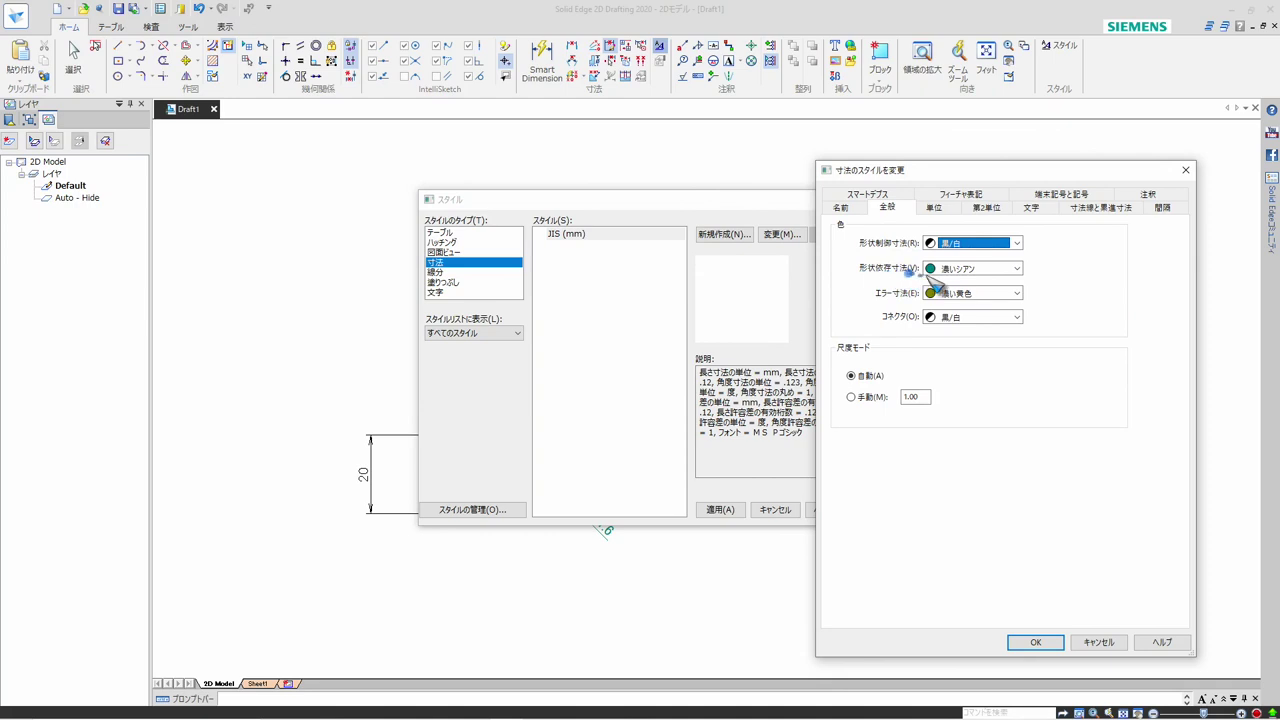
pyautogui.click(1034, 640)
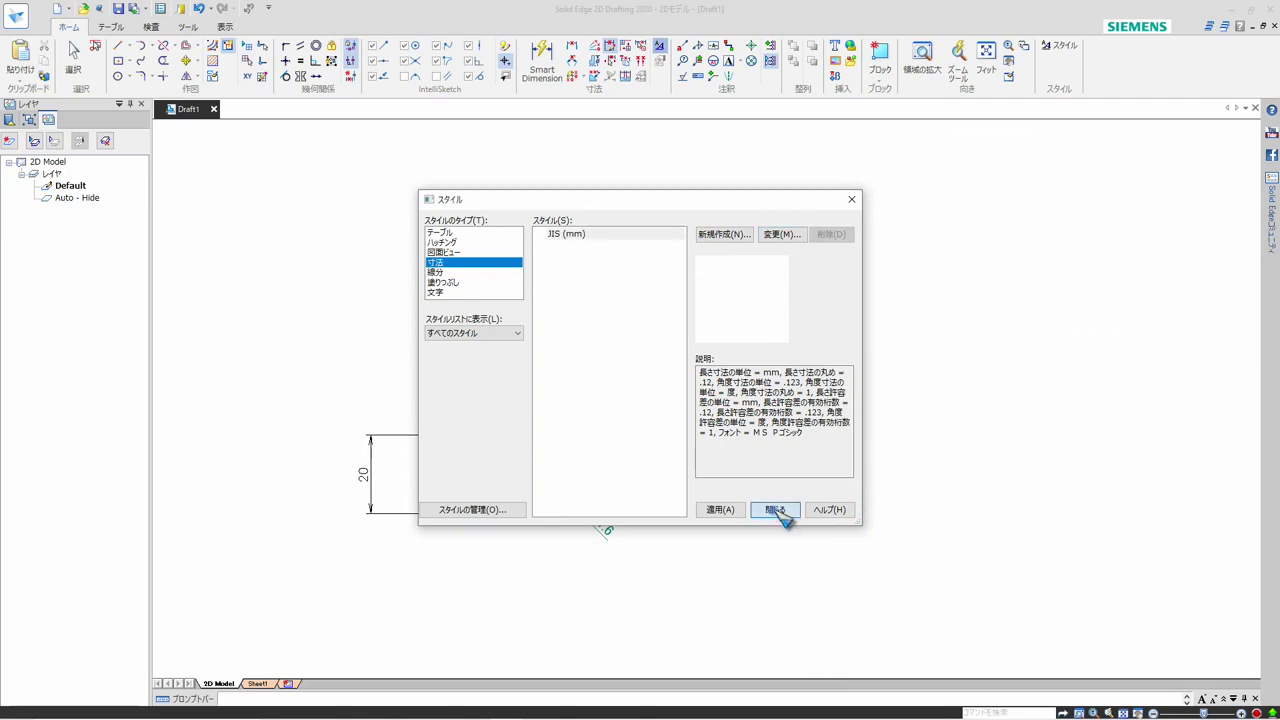
pyautogui.click(776, 510)
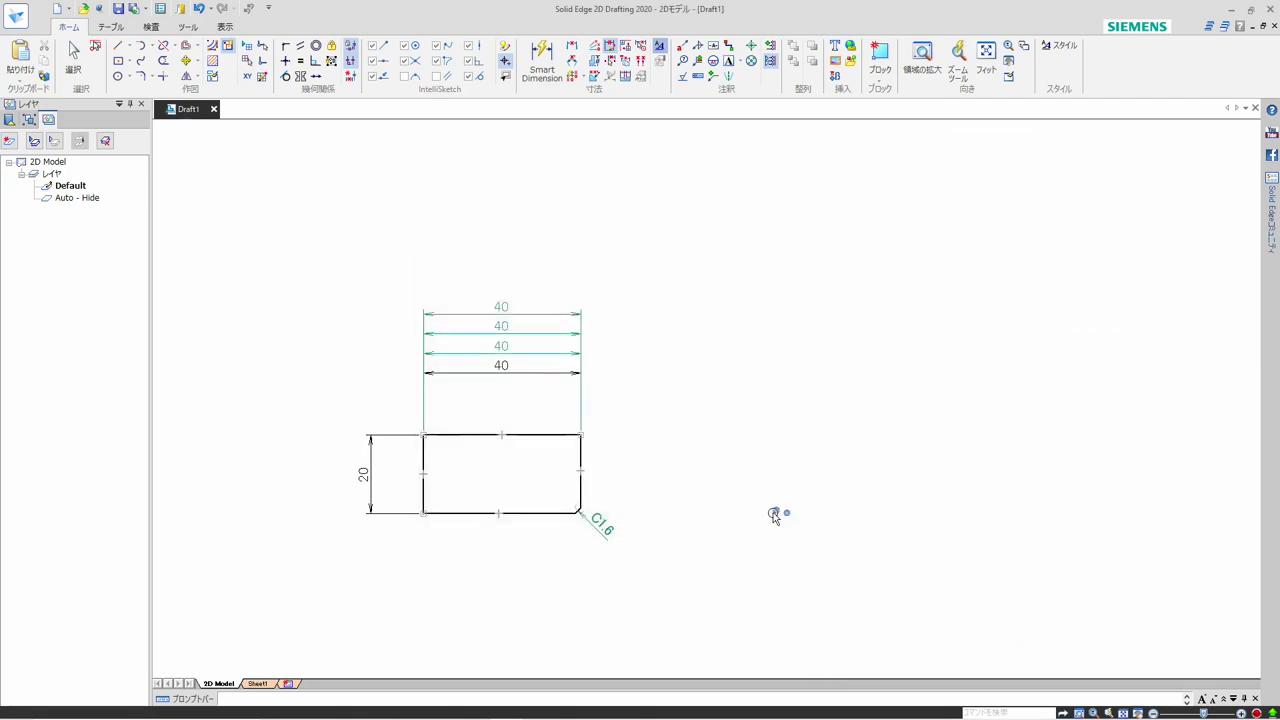
# Set the rectangle's driving width dimension, the lowest in the stack, to 44 mm
pyautogui.click(503, 366)
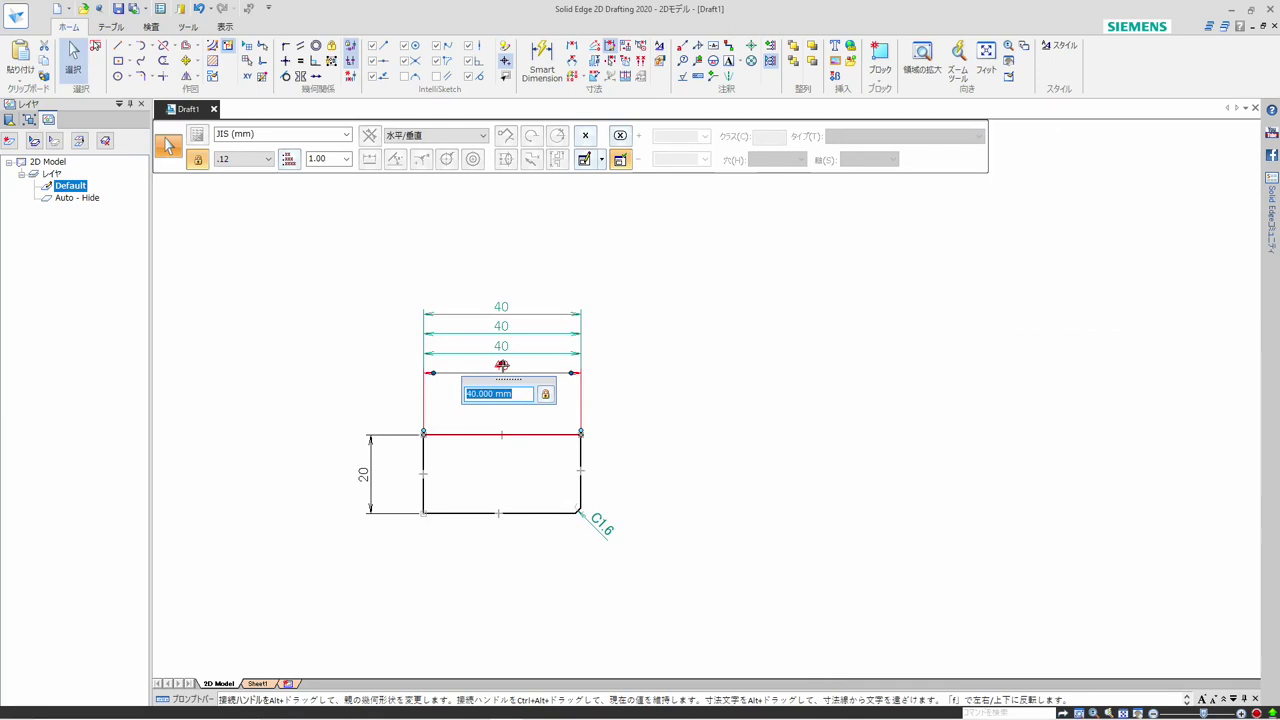
pyautogui.write('36')
pyautogui.press('Return')
pyautogui.scroll(18, 476, 396)
pyautogui.scroll(-10, 476, 396)
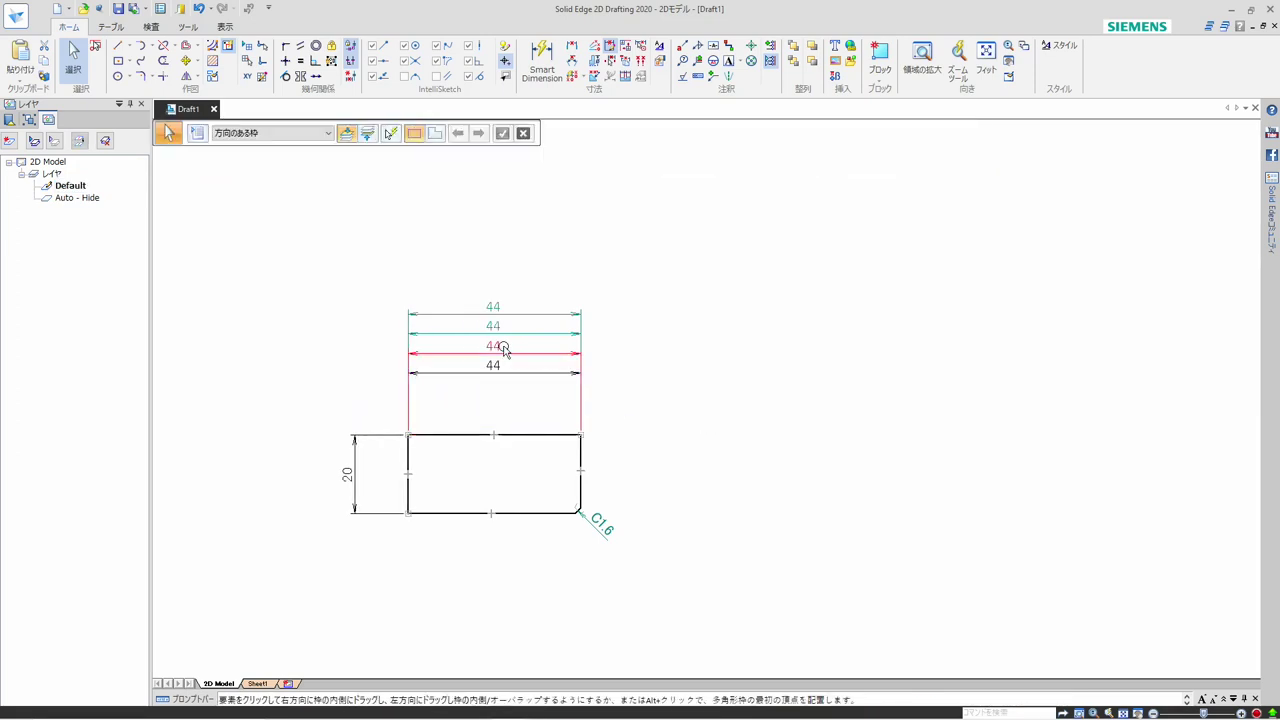
# Override the value of the driven width dimension directly above the driving one with 50 mm
pyautogui.click(496, 348)
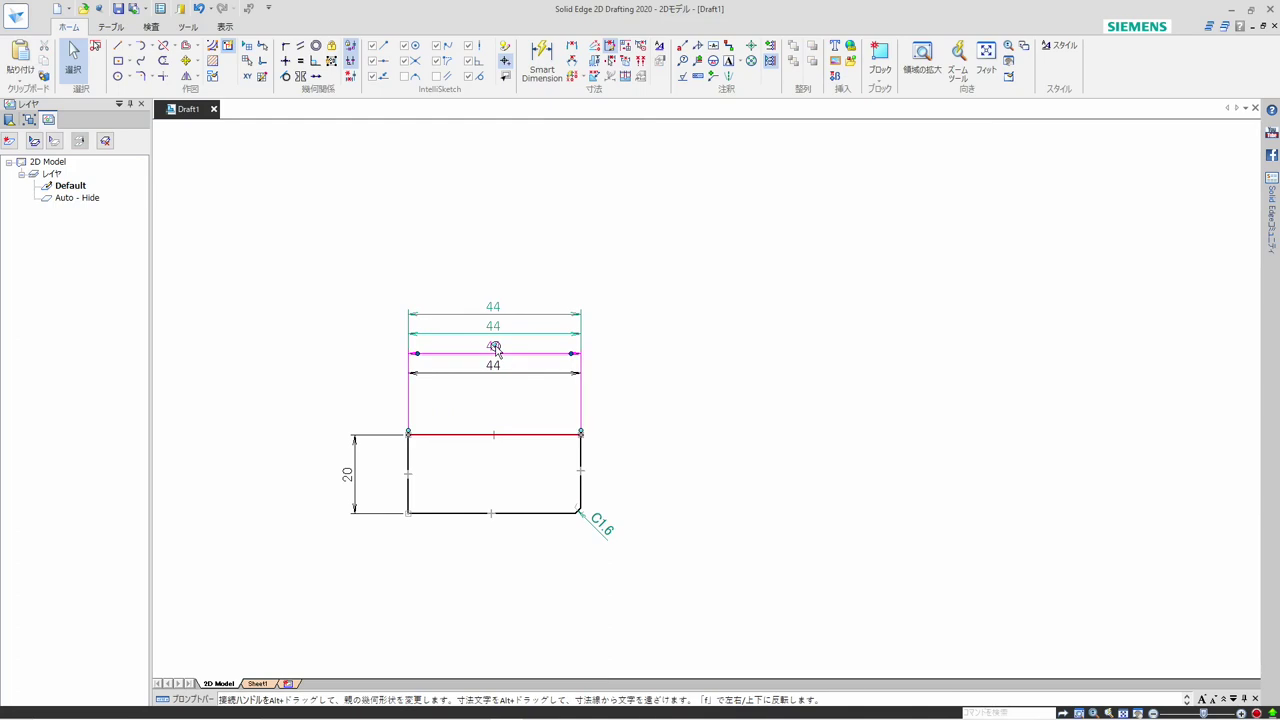
pyautogui.click(494, 346)
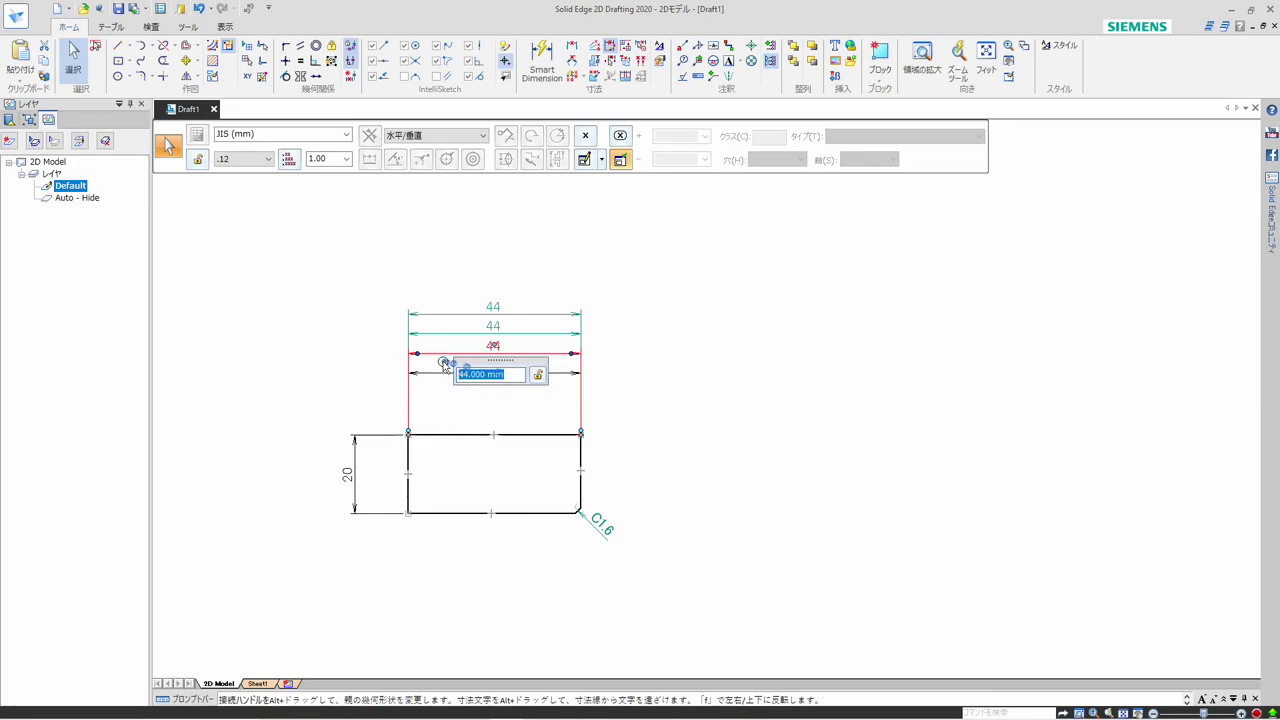
pyautogui.write('5')
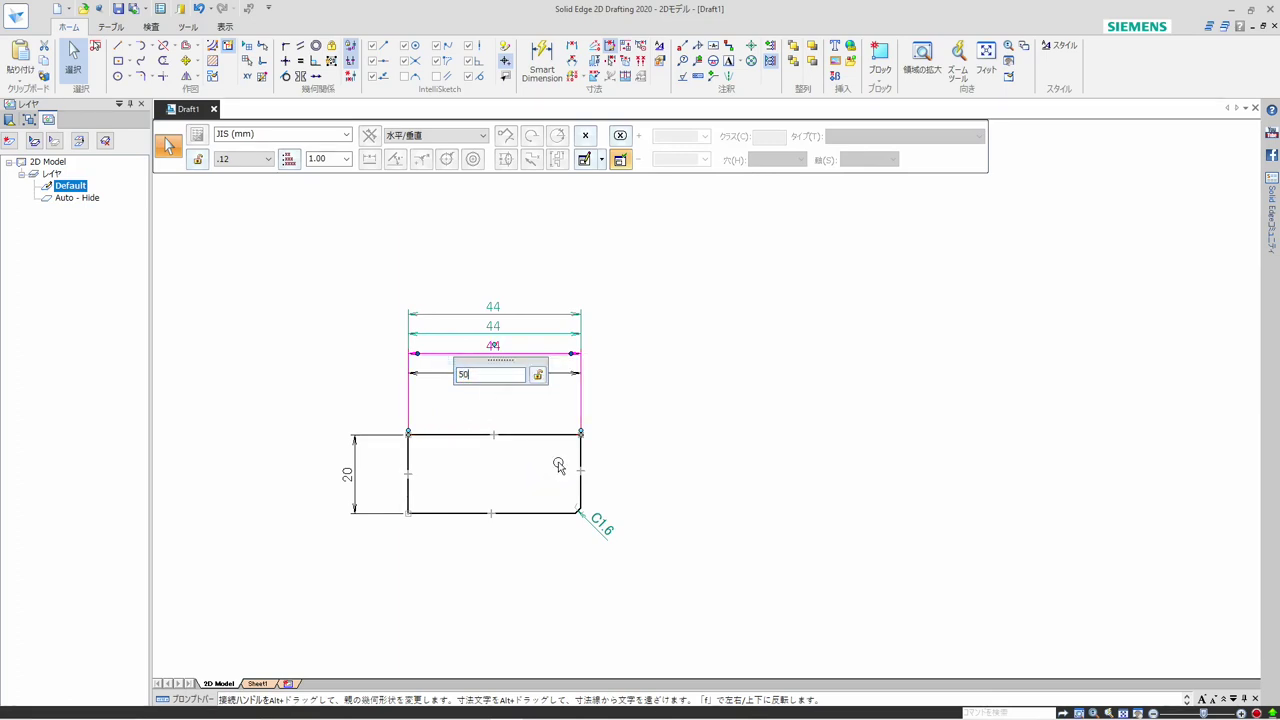
pyautogui.write('0')
pyautogui.press('Return')
pyautogui.press('Escape')
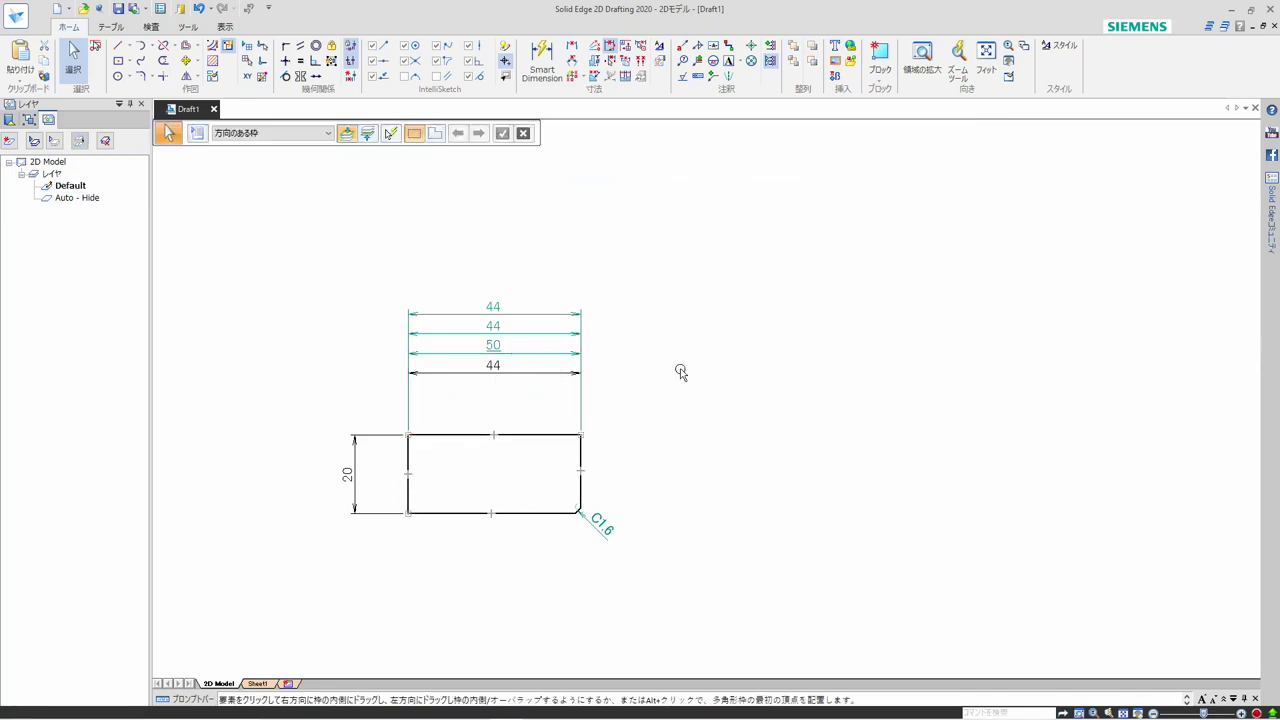
# Select the driven width dimension with the overridden value for editing
pyautogui.click(503, 350)
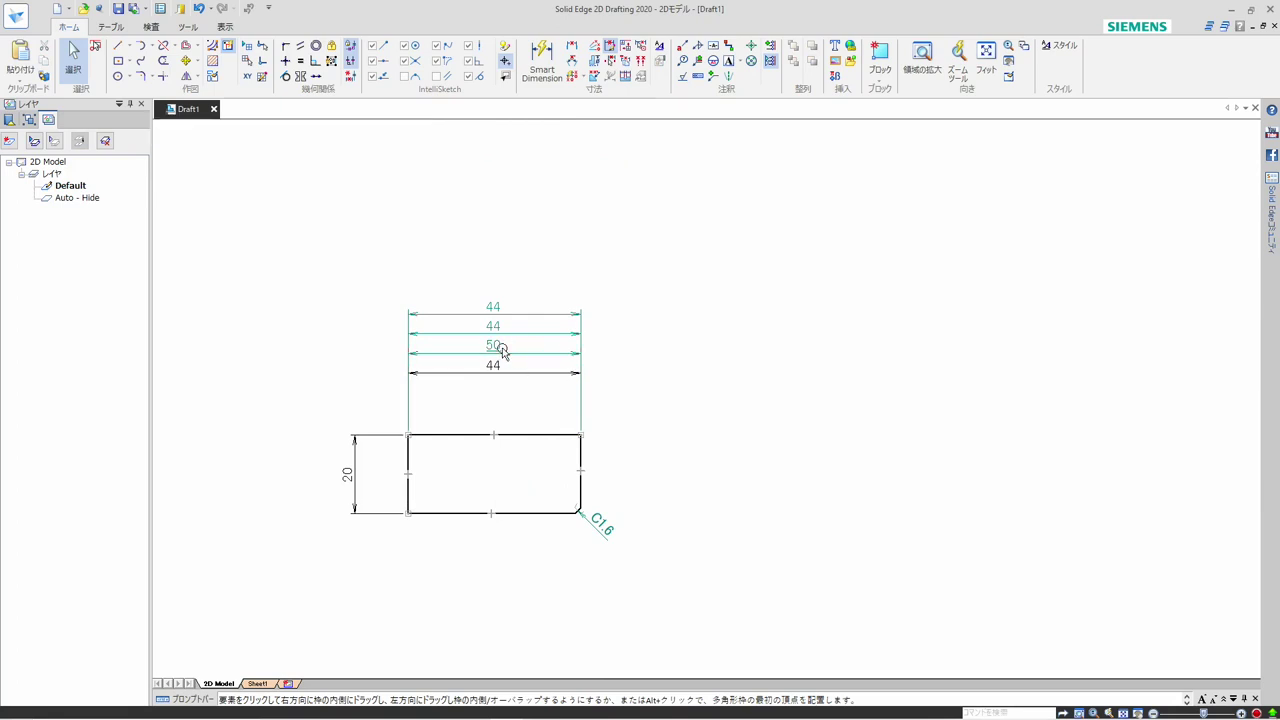
pyautogui.click(500, 350)
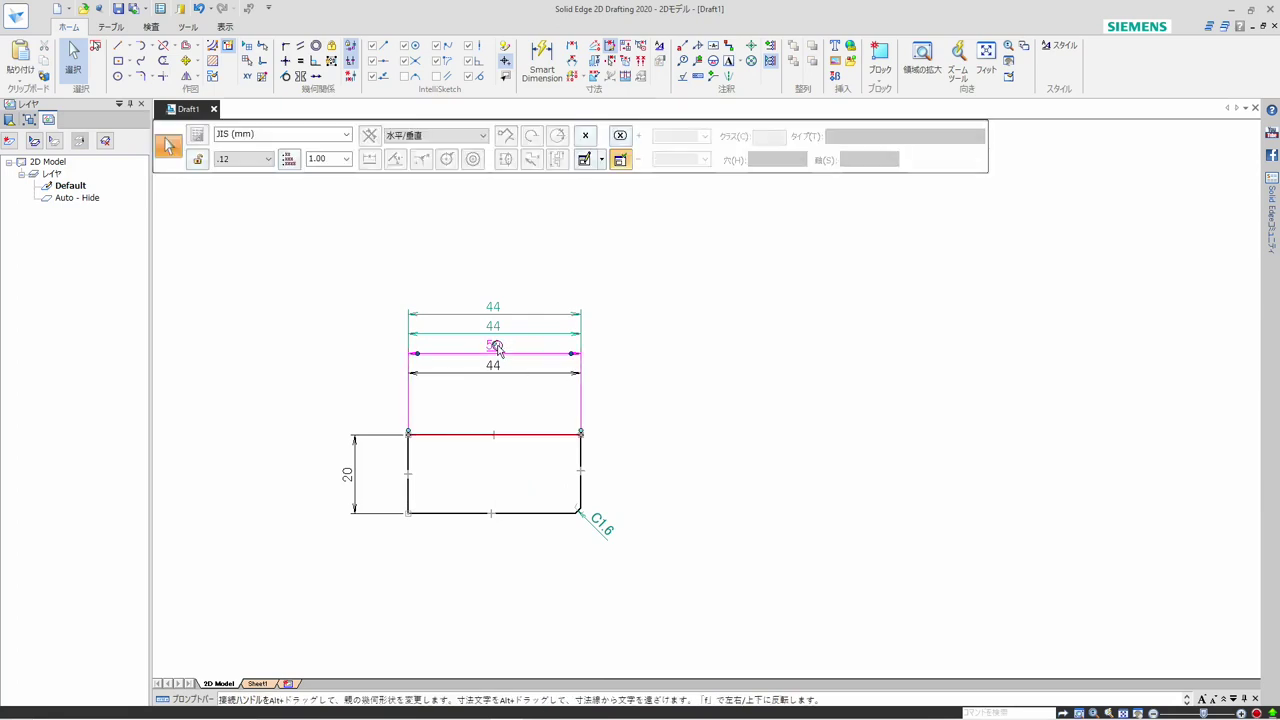
# Turn off the not-to-scale override on the 50 mm width dimension so it shows the true length
pyautogui.rightClick(497, 345)
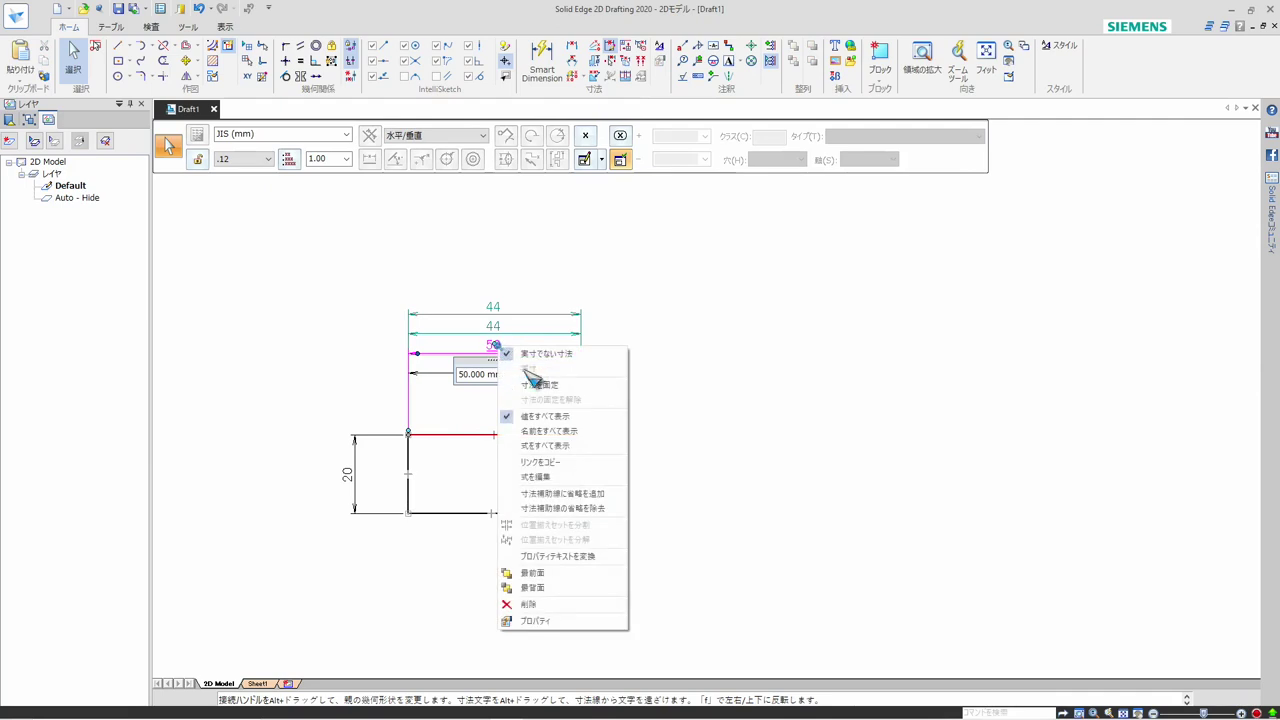
pyautogui.click(474, 352)
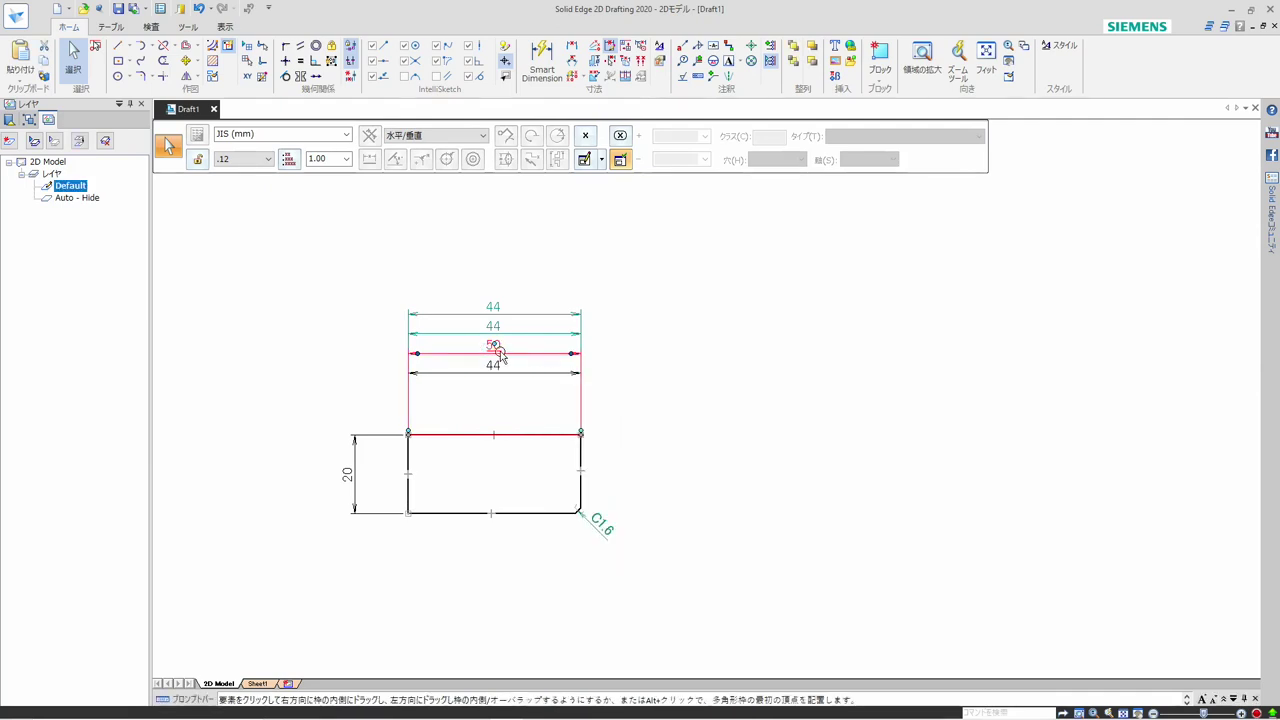
pyautogui.click(499, 352)
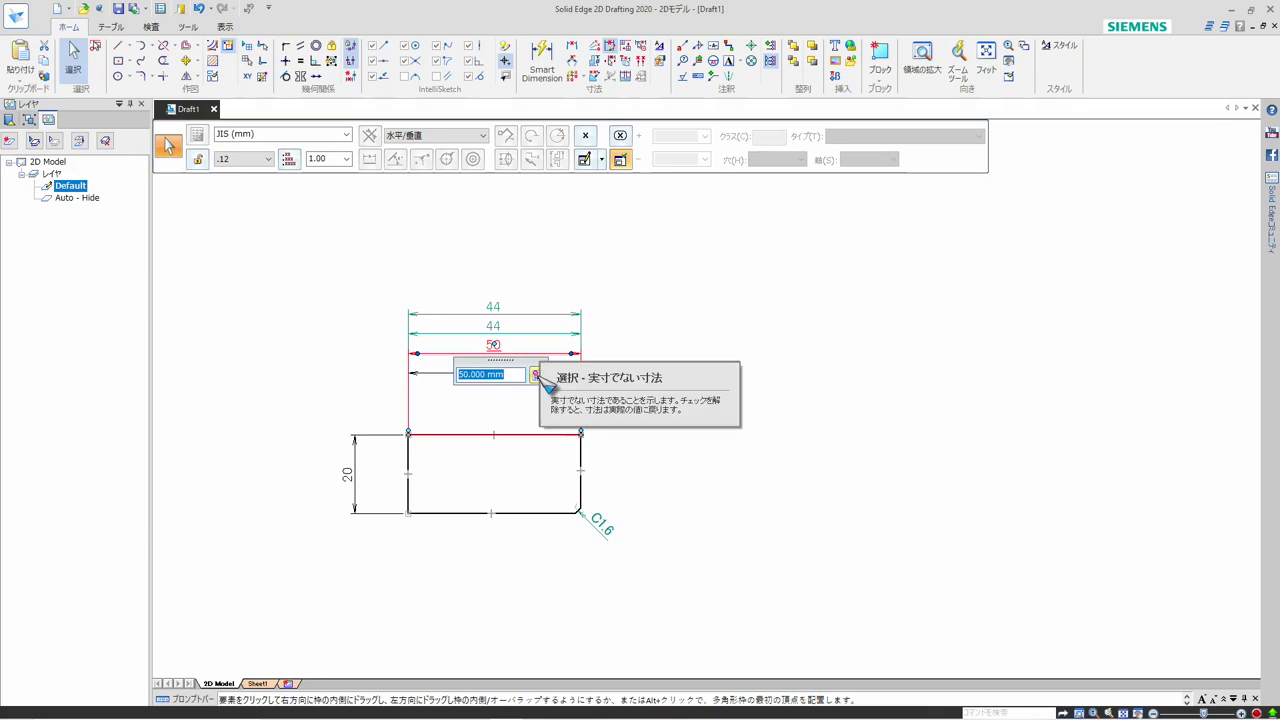
pyautogui.click(536, 375)
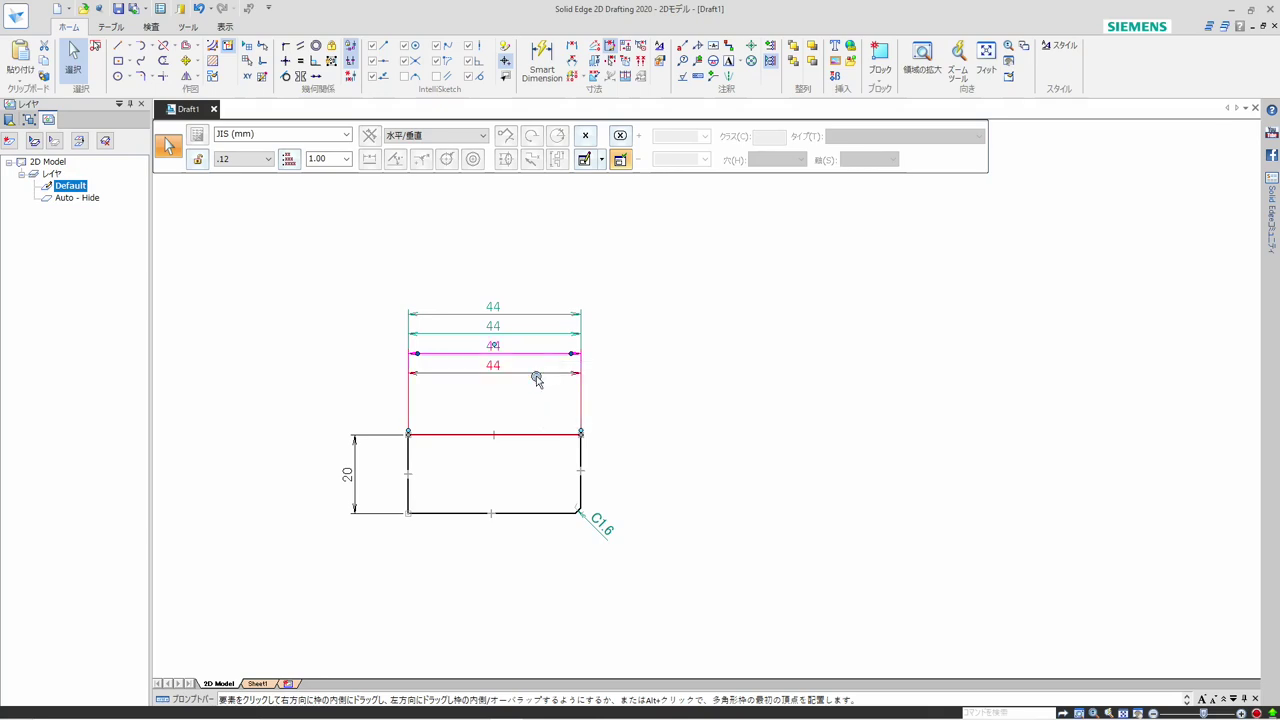
pyautogui.click(690, 400)
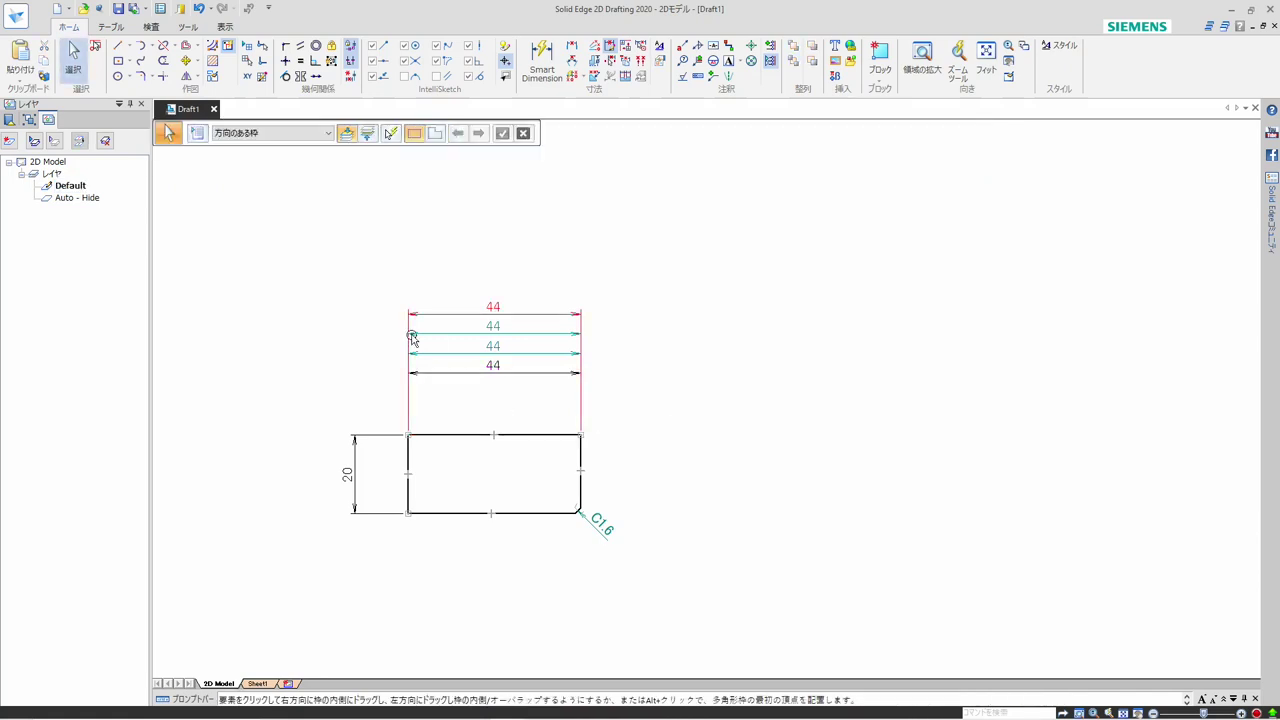
# Review the print settings and print preview of the 2D model, and return to the drawing
pyautogui.click(16, 20)
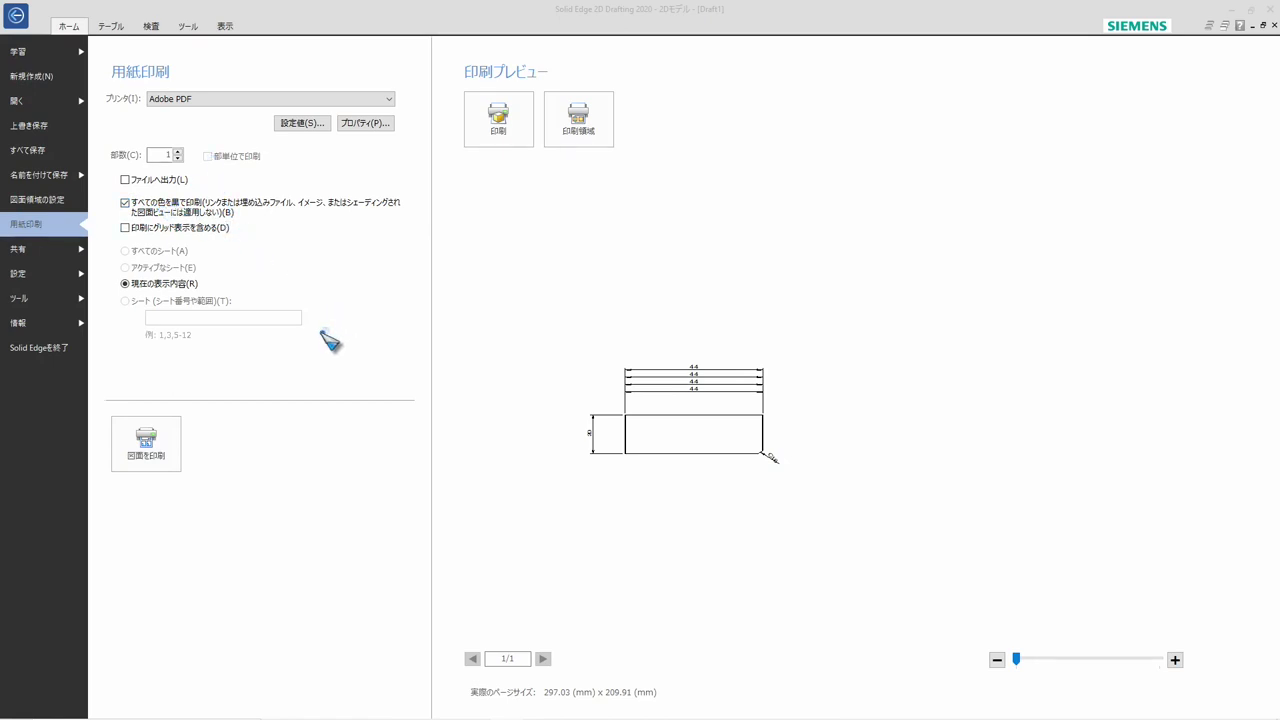
pyautogui.click(20, 16)
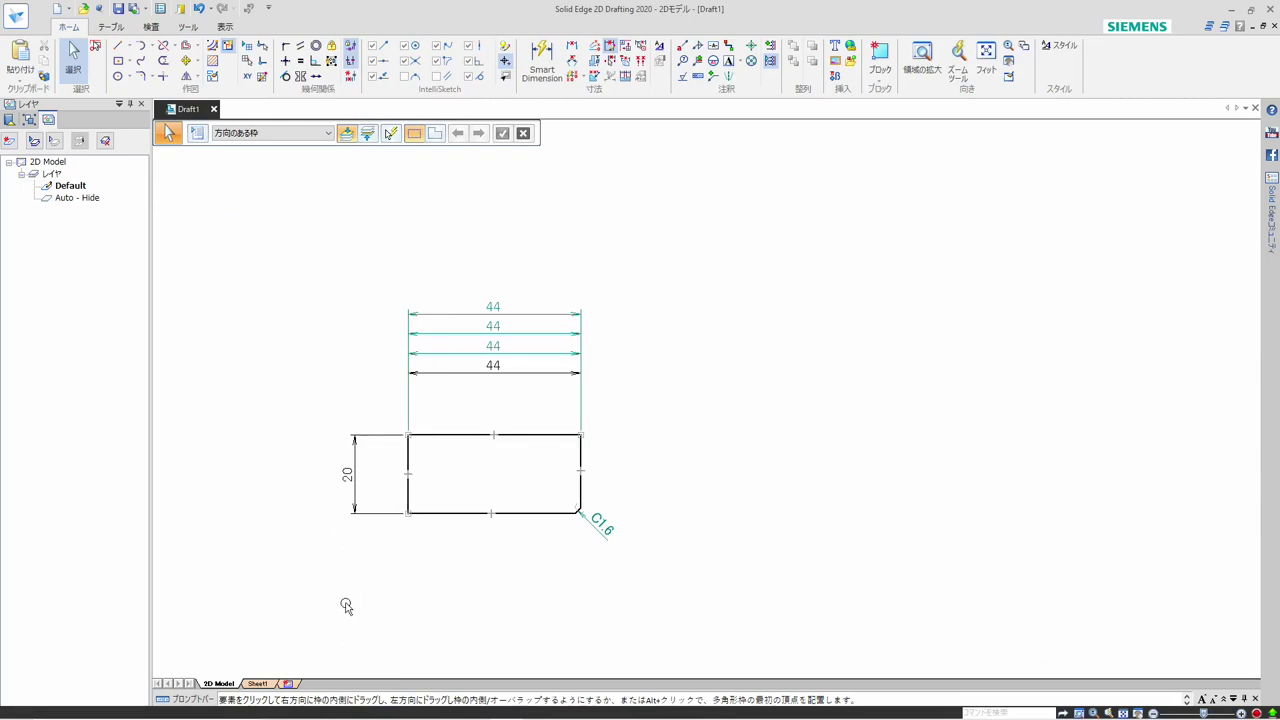
# On Sheet1, create a 1:1 2D model view cropped around the dimensioned rectangle and place it in the sheet's upper-left area
pyautogui.click(262, 683)
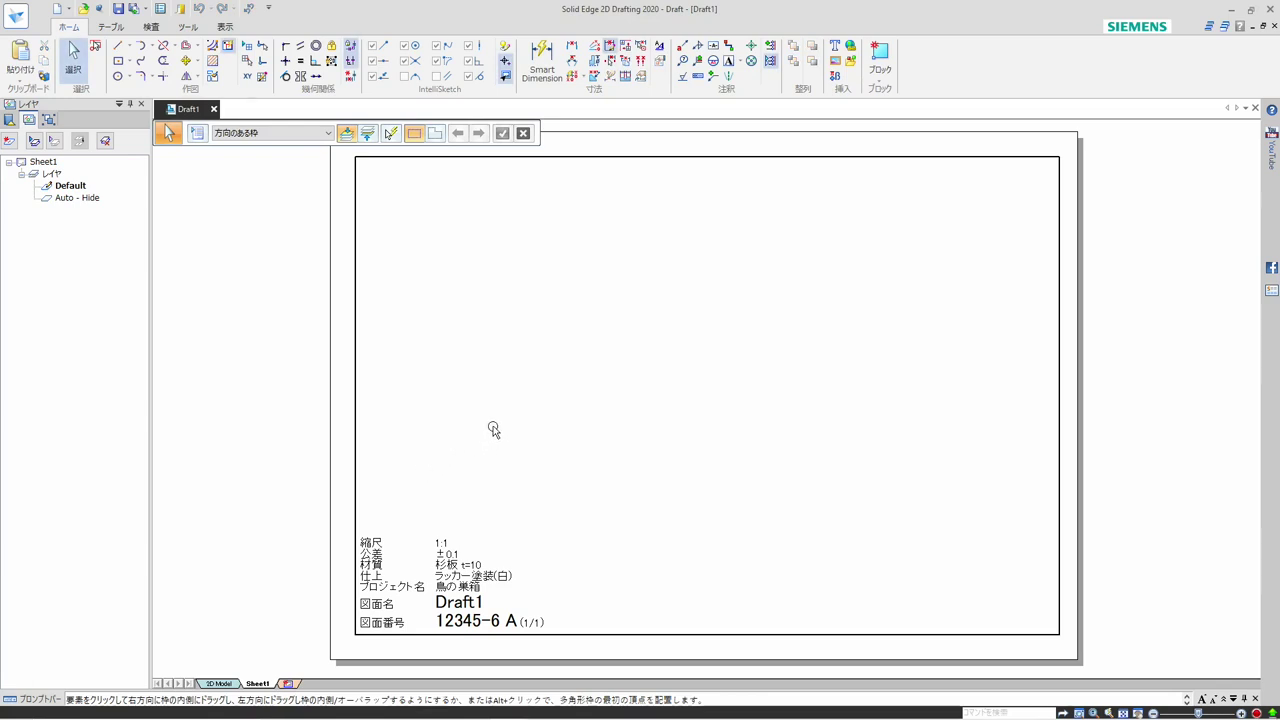
pyautogui.click(110, 27)
pyautogui.click(82, 48)
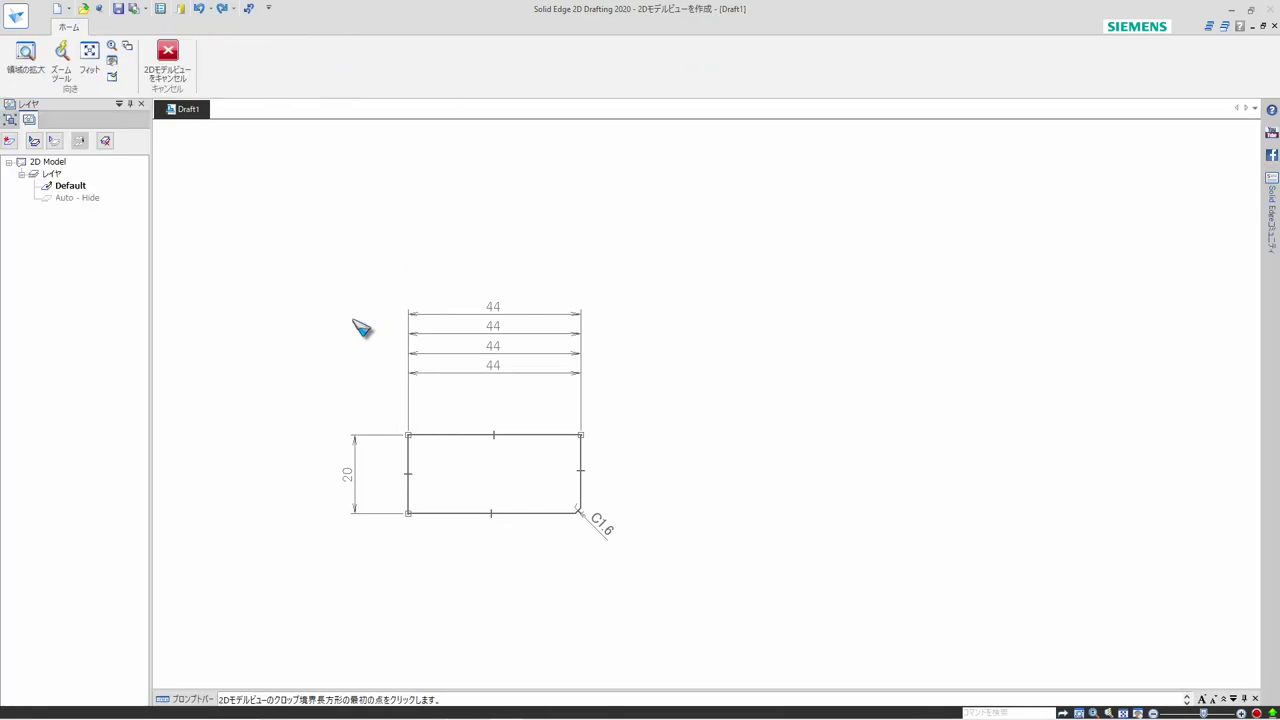
pyautogui.click(378, 377)
pyautogui.click(606, 524)
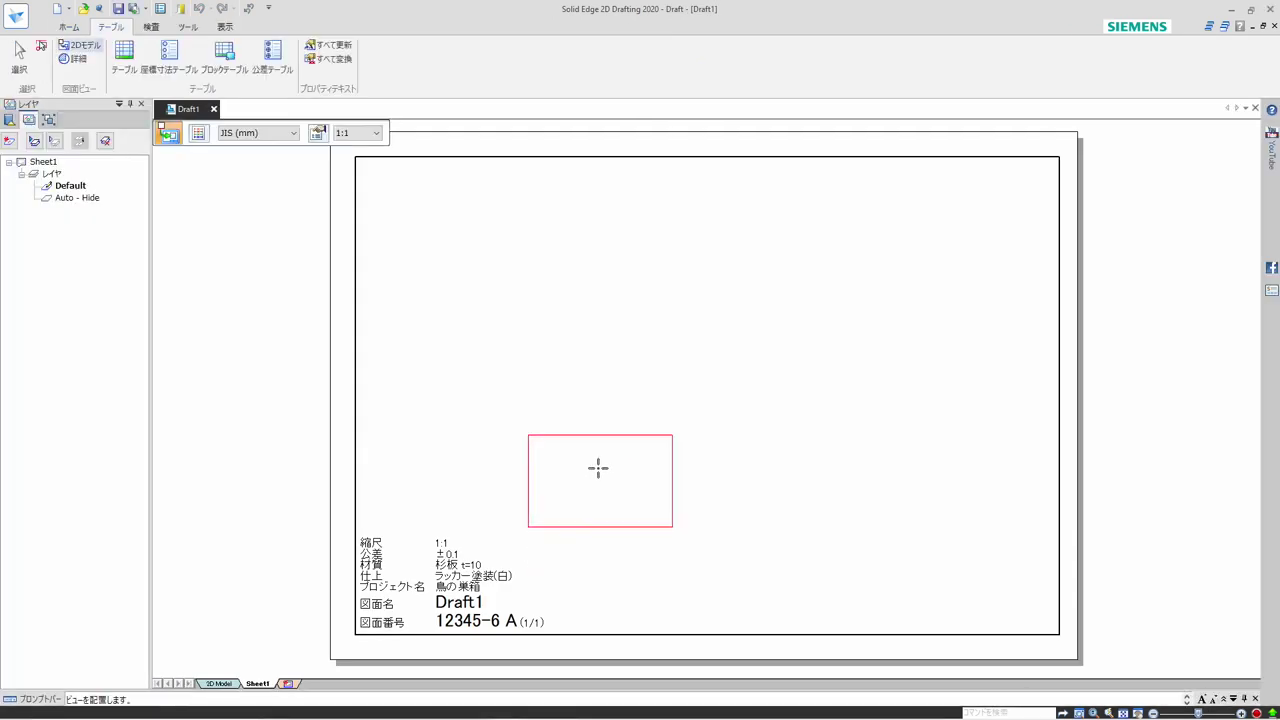
pyautogui.click(544, 290)
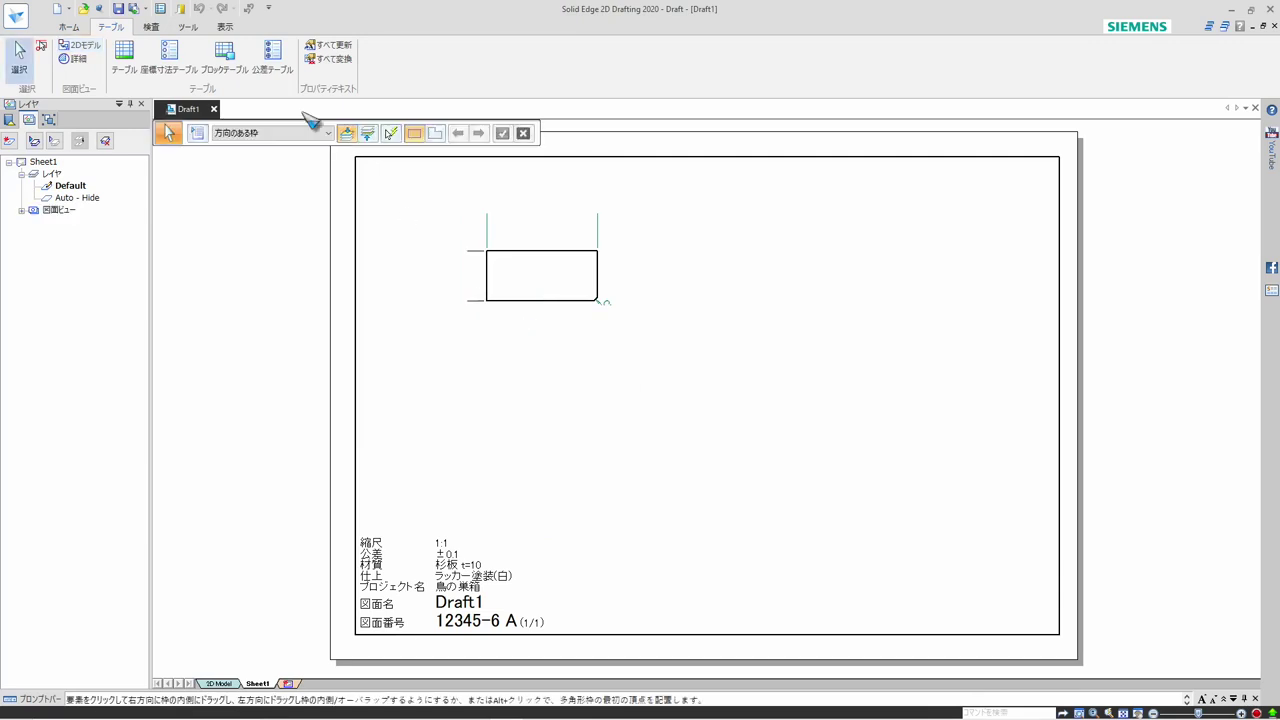
# Enlarge the crop border of the 2D model view on all sides to take in the width and height dimensions and the chamfer callout
pyautogui.click(500, 252)
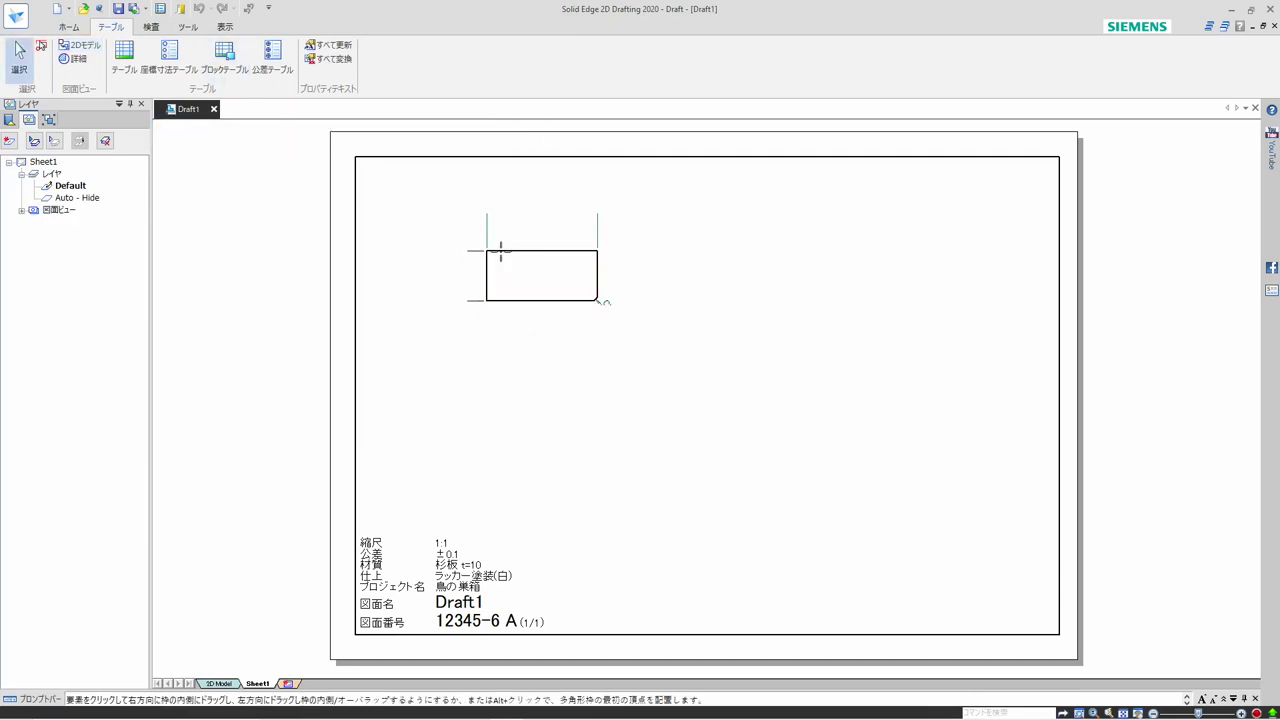
pyautogui.click(502, 252)
pyautogui.moveTo(539, 213); pyautogui.dragTo(537, 180)
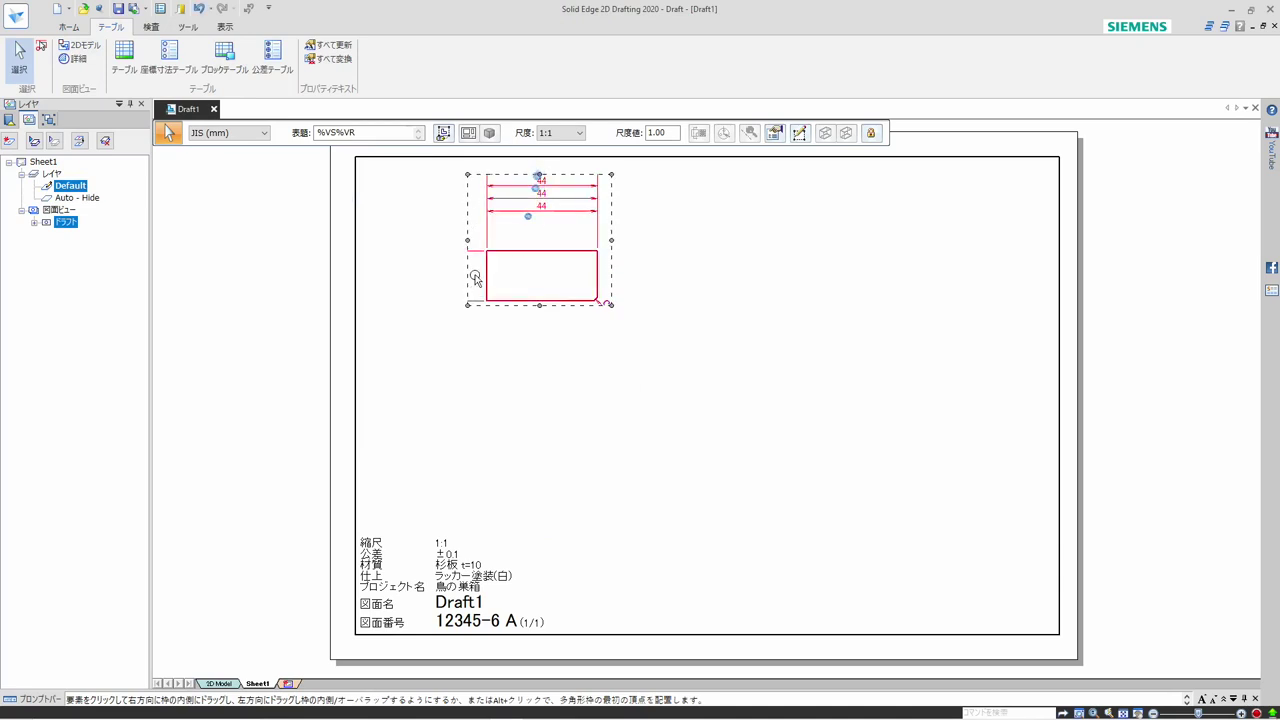
pyautogui.moveTo(468, 242); pyautogui.dragTo(406, 238)
pyautogui.moveTo(539, 303); pyautogui.dragTo(549, 364)
pyautogui.moveTo(518, 235); pyautogui.dragTo(520, 210)
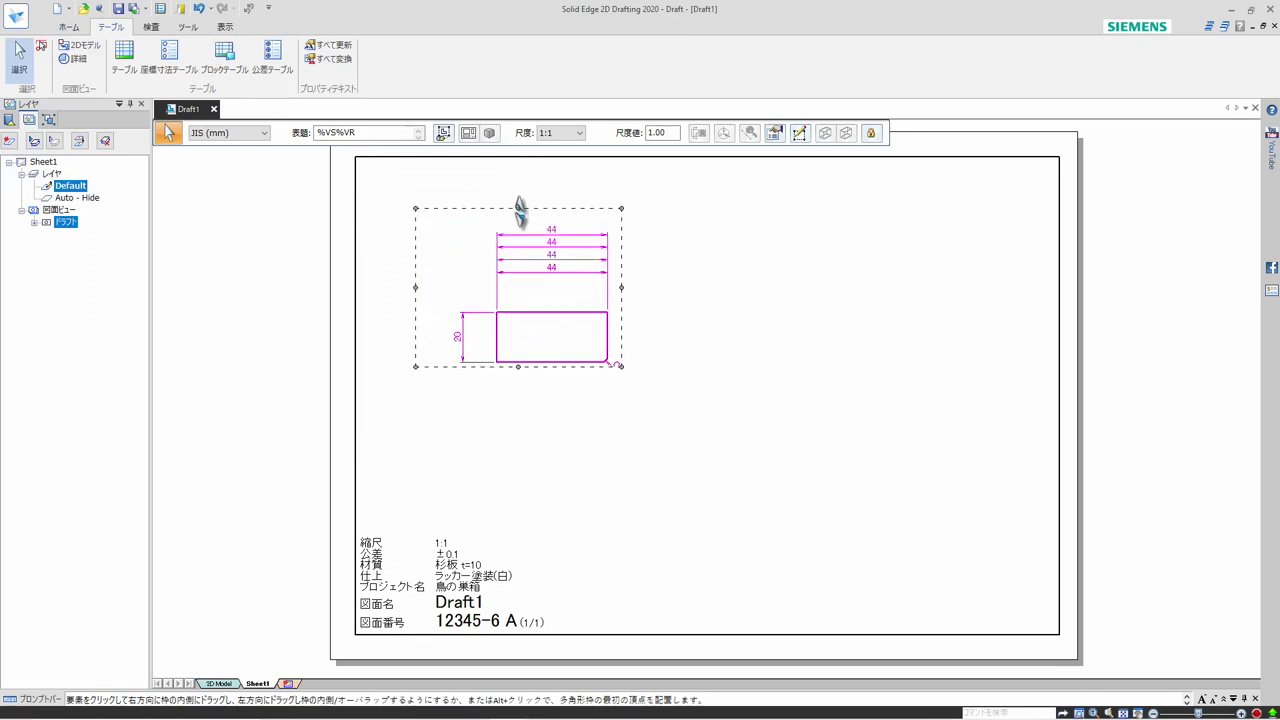
pyautogui.click(671, 354)
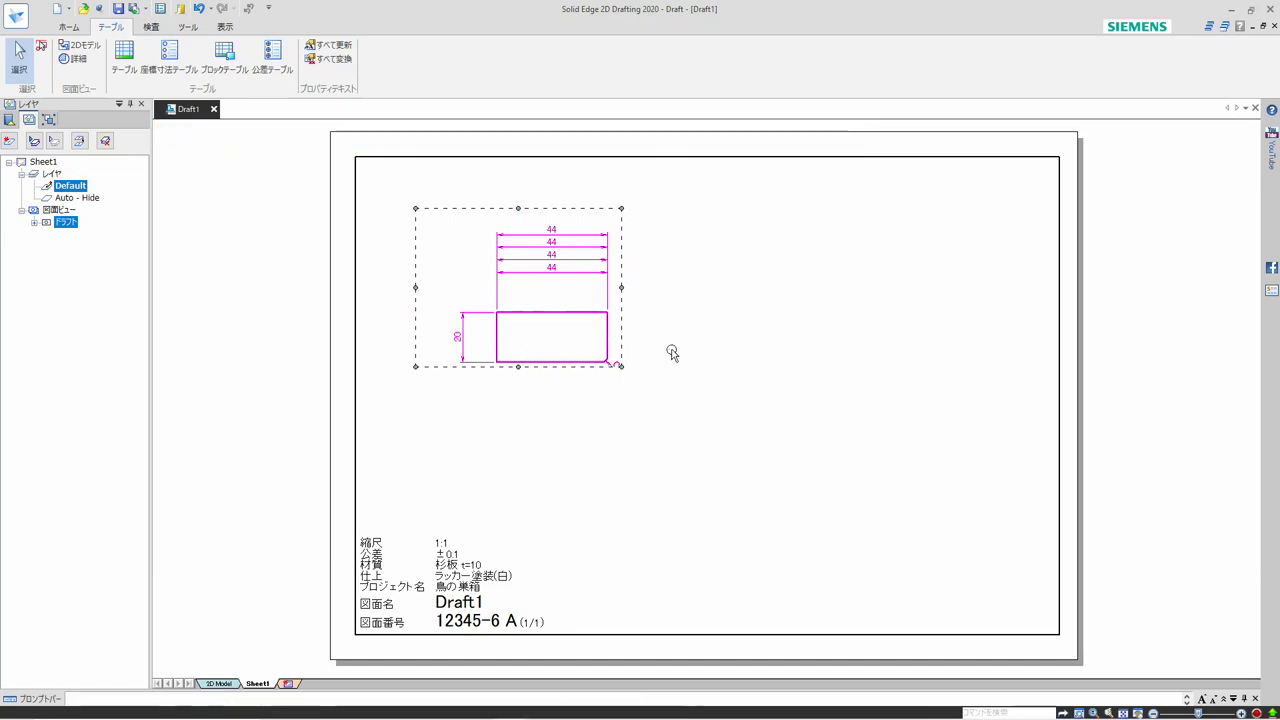
pyautogui.click(562, 360)
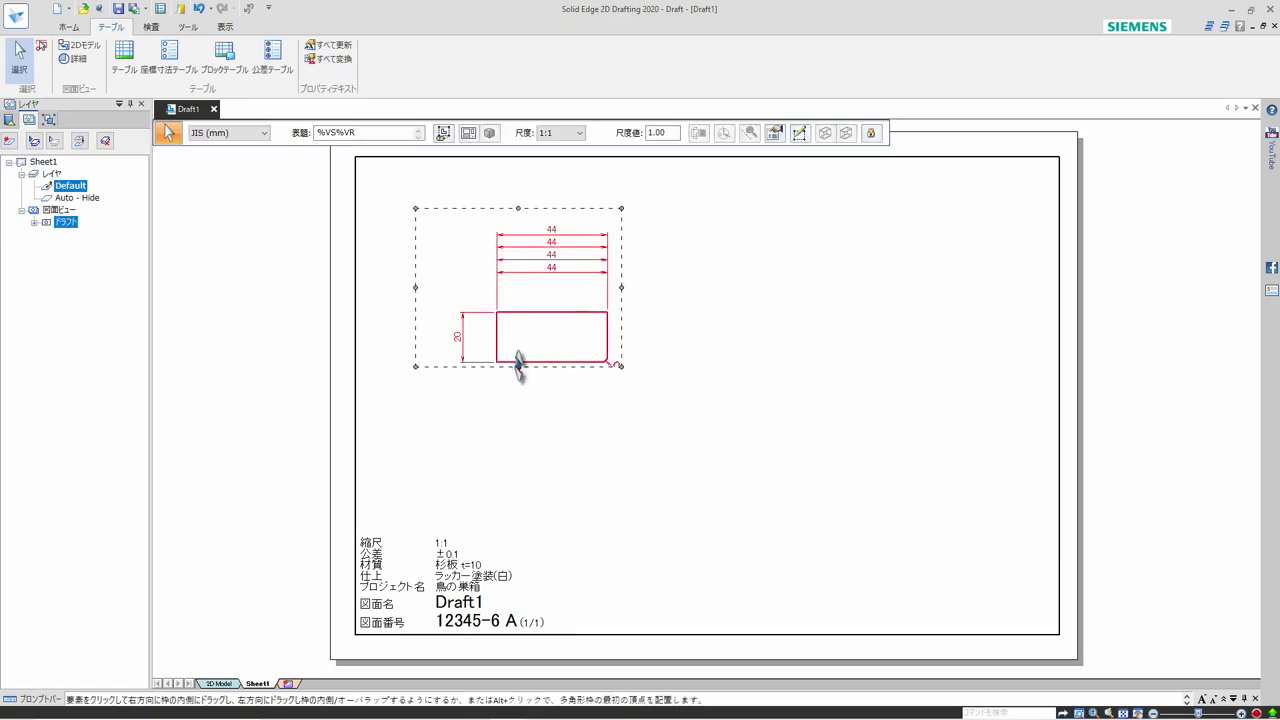
pyautogui.moveTo(518, 367); pyautogui.dragTo(518, 391)
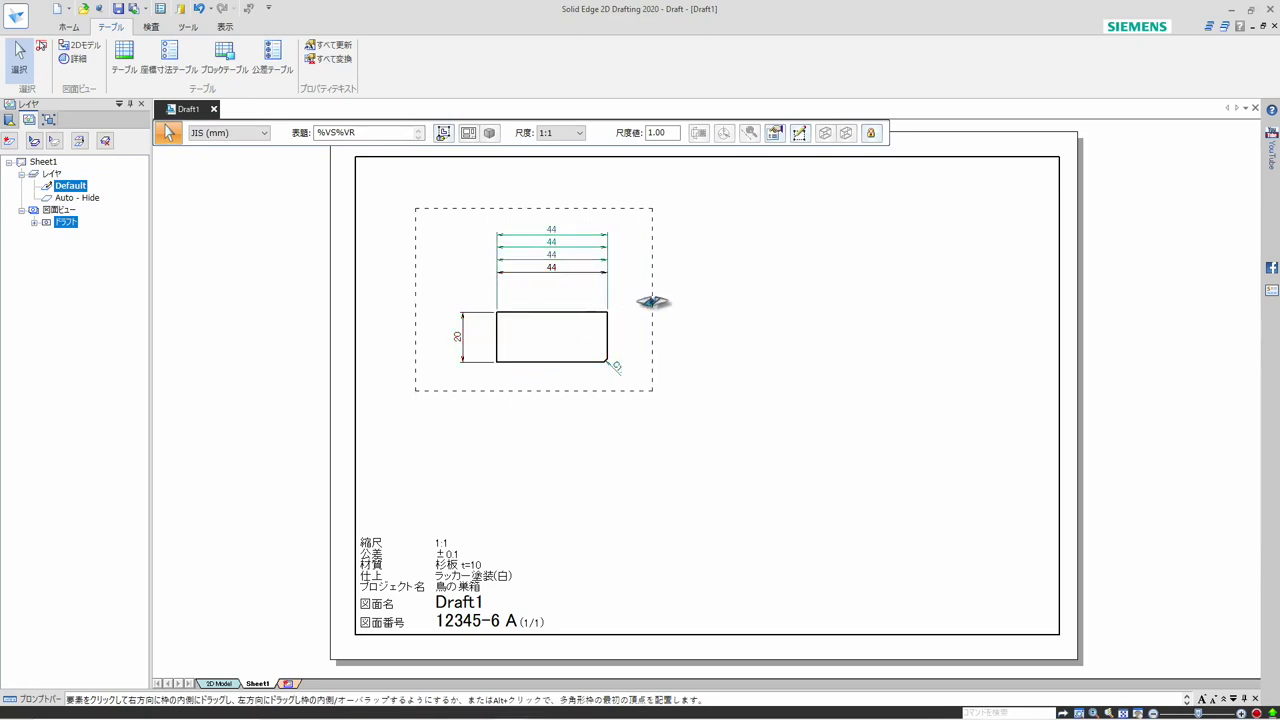
pyautogui.click(716, 340)
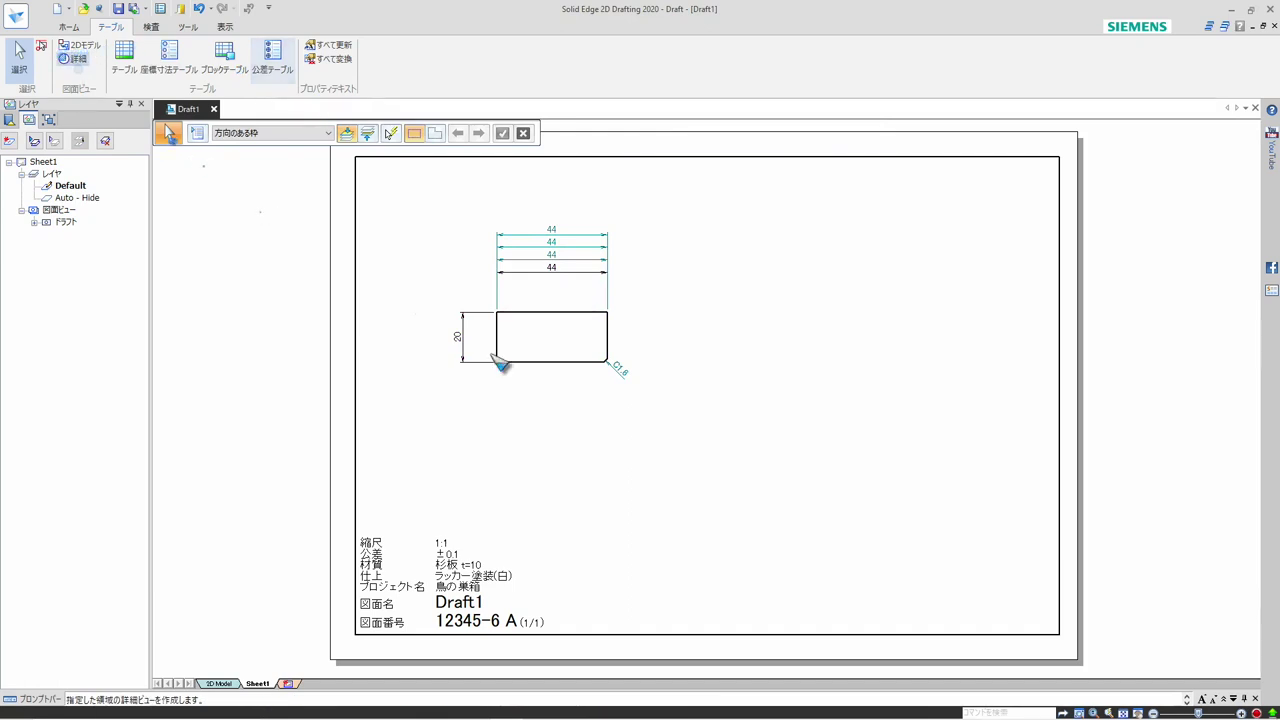
# Create a circular 2:1 detail view of the rectangle's chamfered corner and place it to the right of the main view
pyautogui.click(605, 361)
pyautogui.click(612, 381)
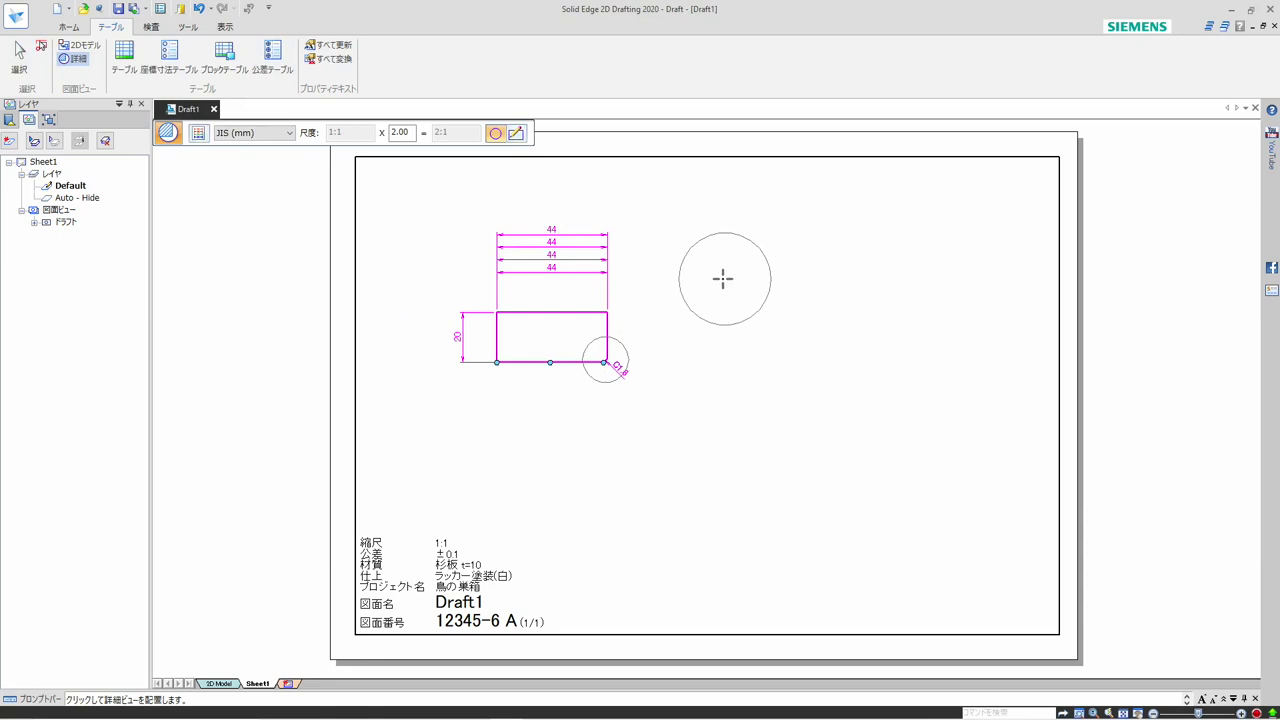
pyautogui.click(725, 280)
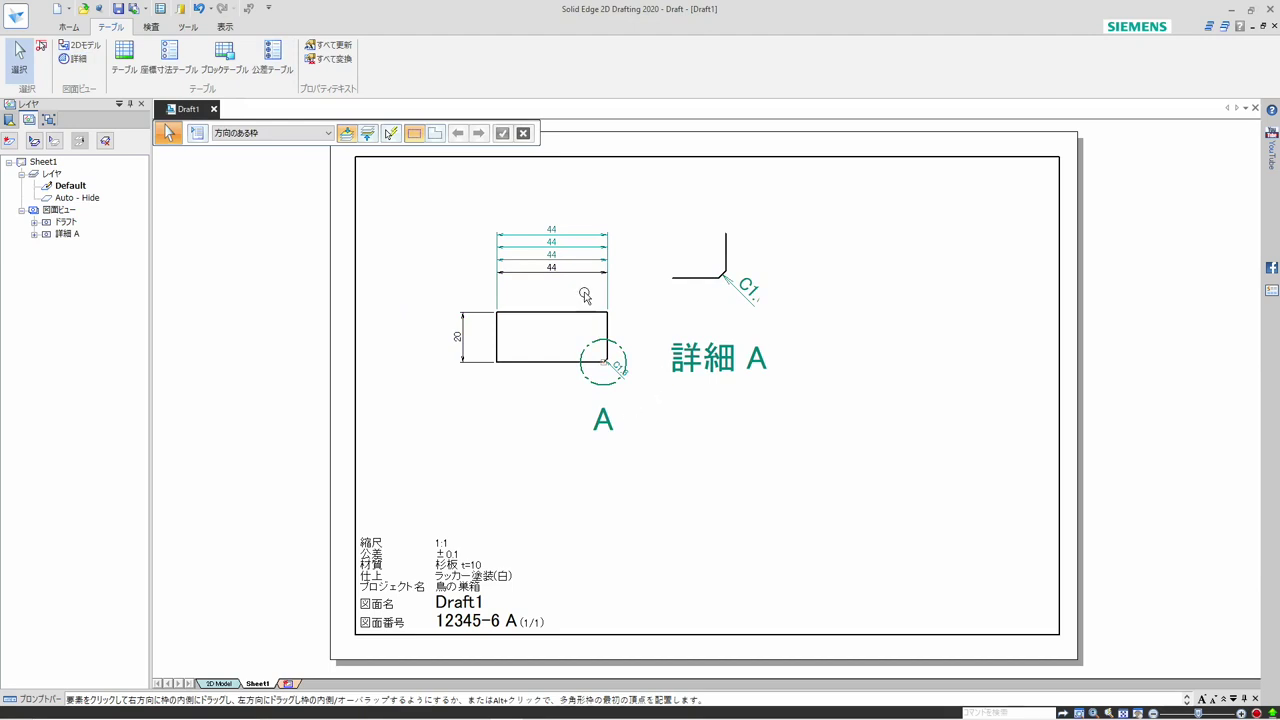
# Open the JIS (mm) drawing view style for modification, moving the style dialog aside from the main view
pyautogui.click(80, 30)
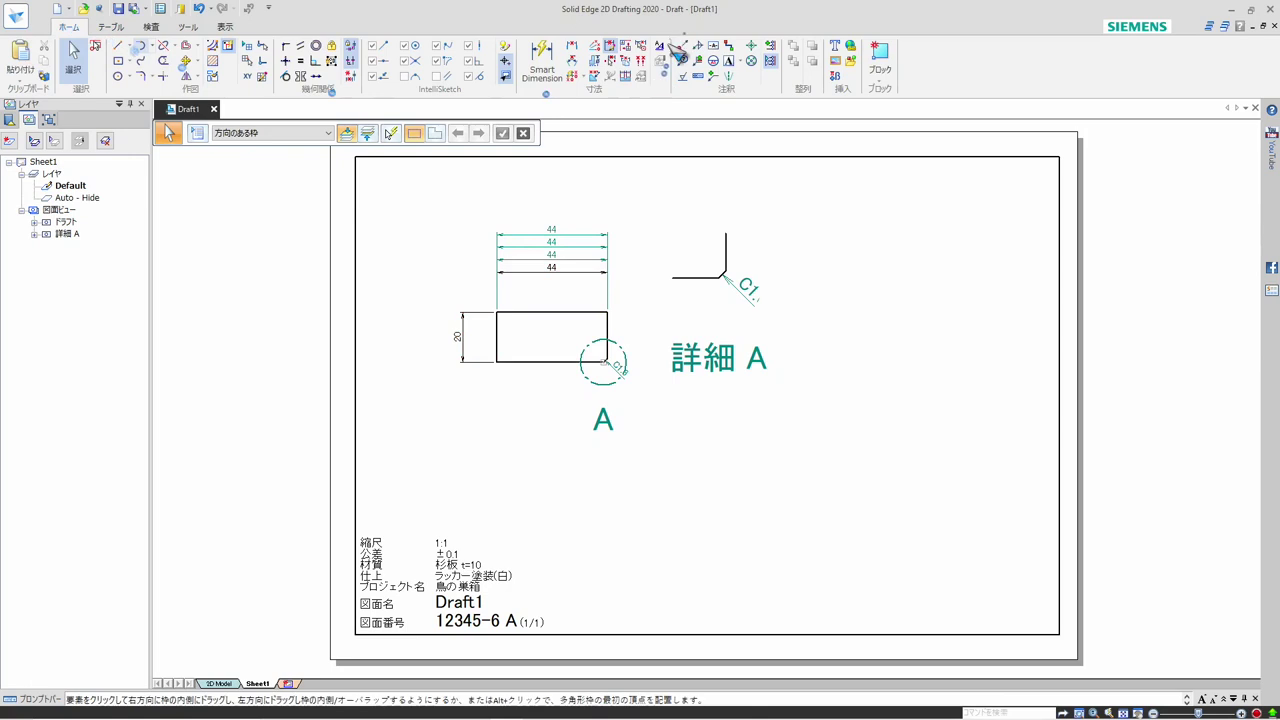
pyautogui.click(662, 84)
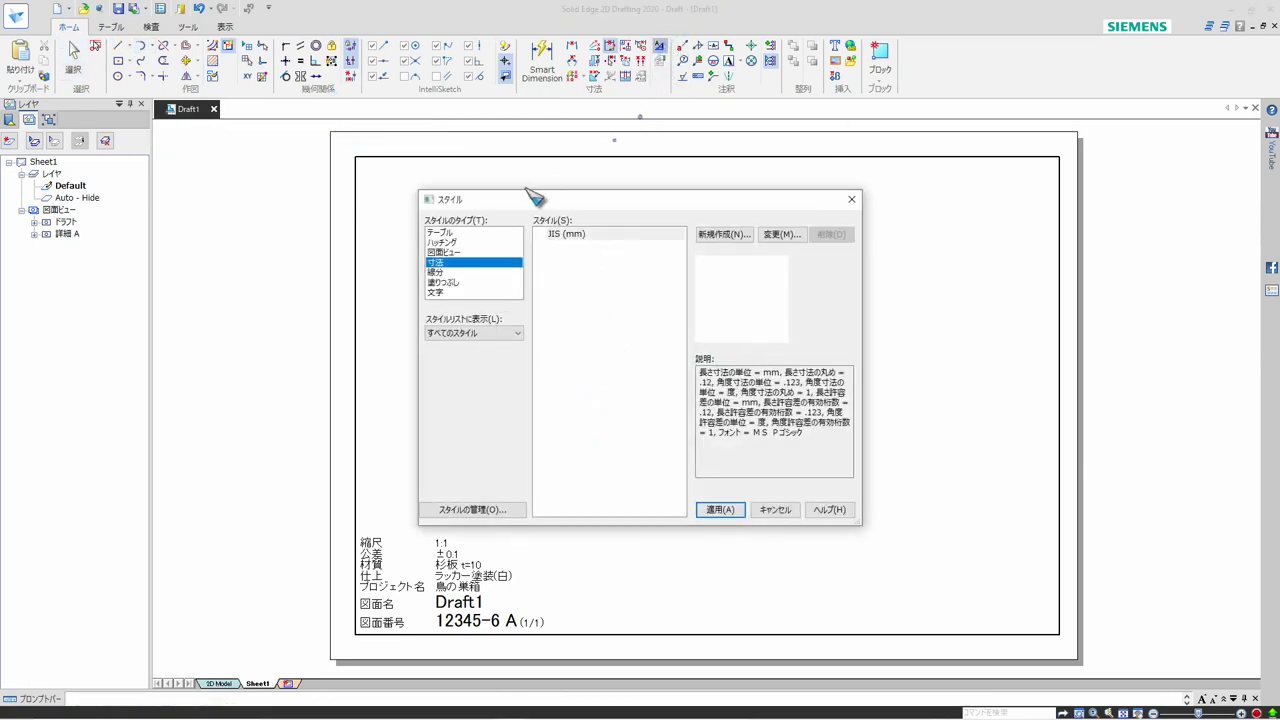
pyautogui.click(446, 252)
pyautogui.moveTo(590, 206); pyautogui.dragTo(861, 189)
pyautogui.click(930, 222)
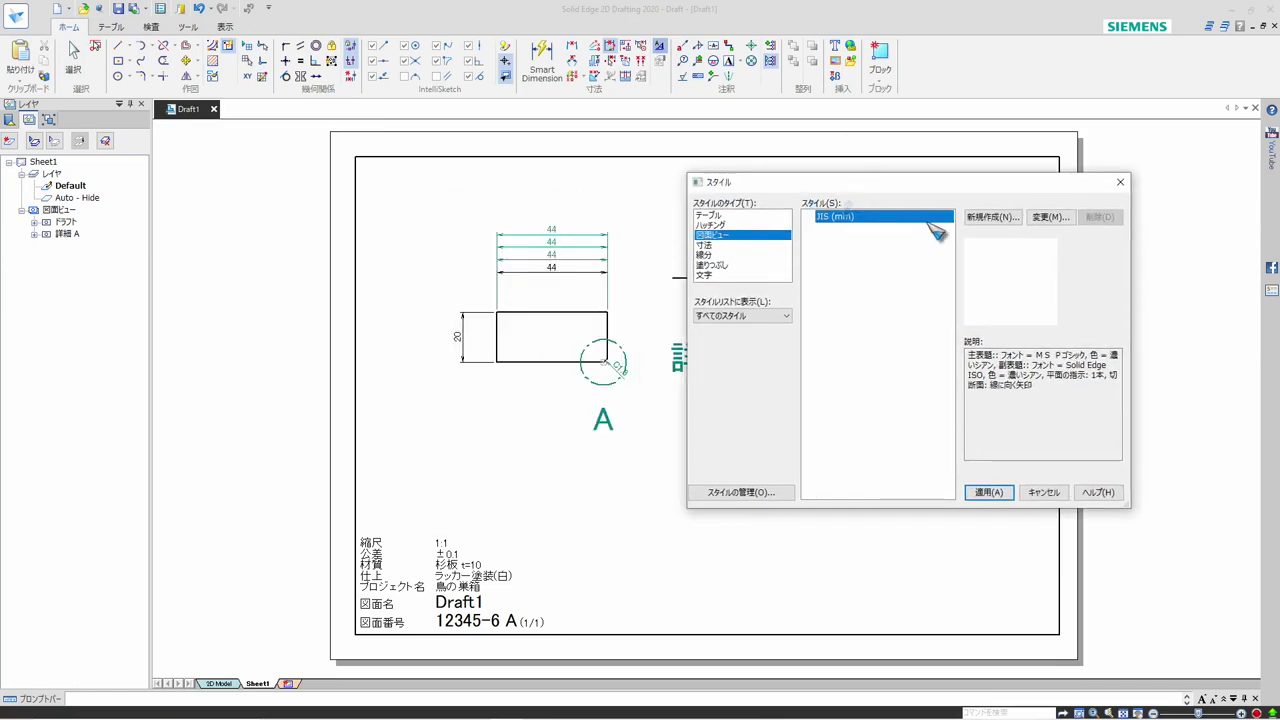
pyautogui.click(1050, 218)
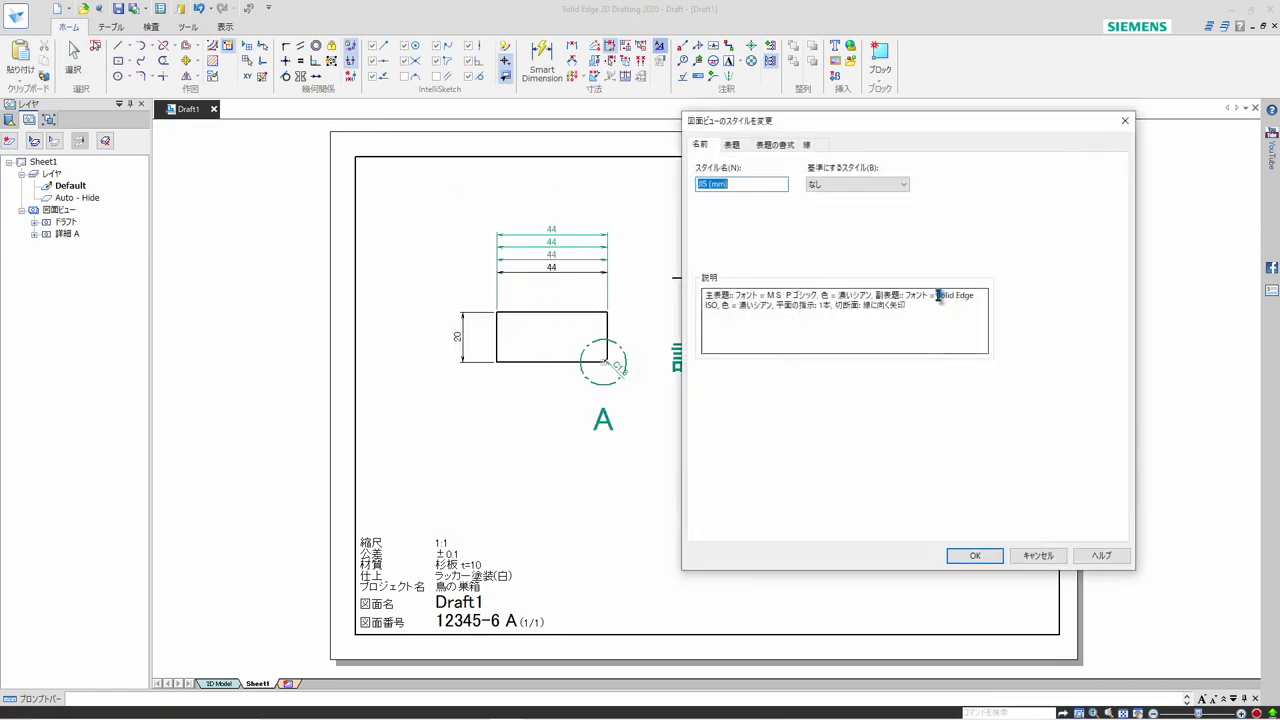
# Set the style's main caption font size to 3 mm and its colour to black (黒), and apply the modified style
pyautogui.click(733, 145)
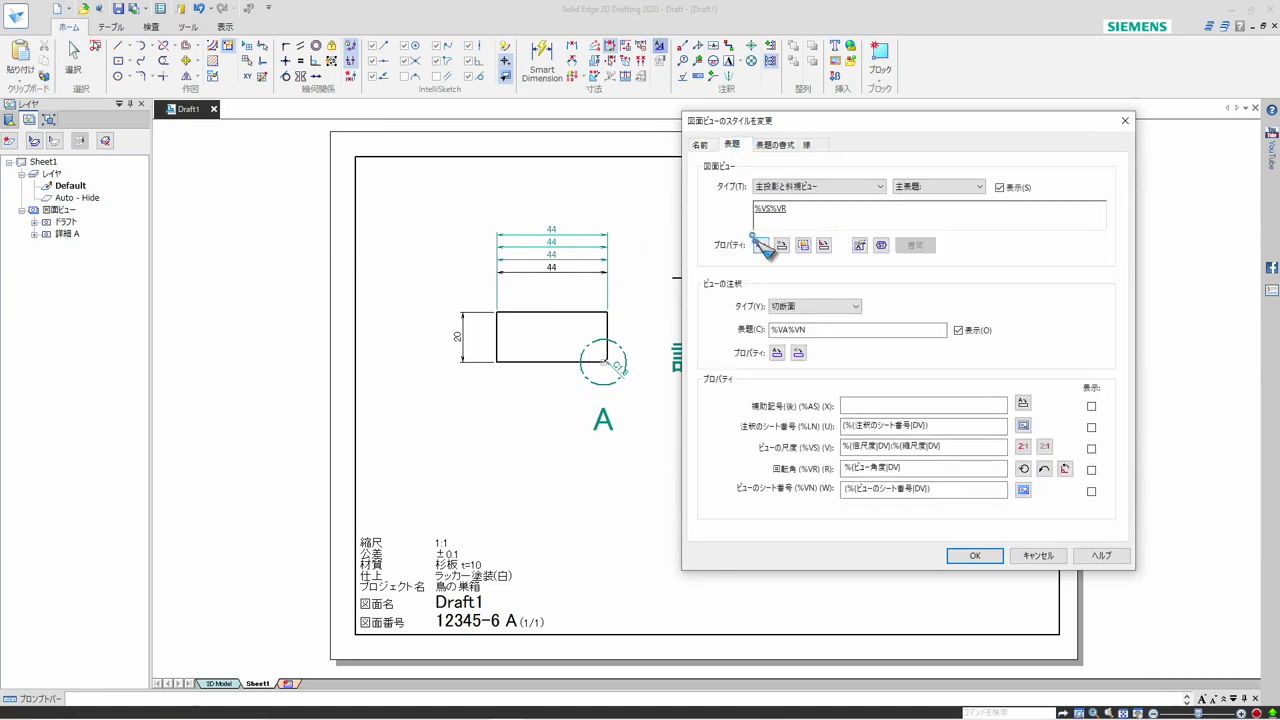
pyautogui.click(784, 147)
pyautogui.click(799, 209)
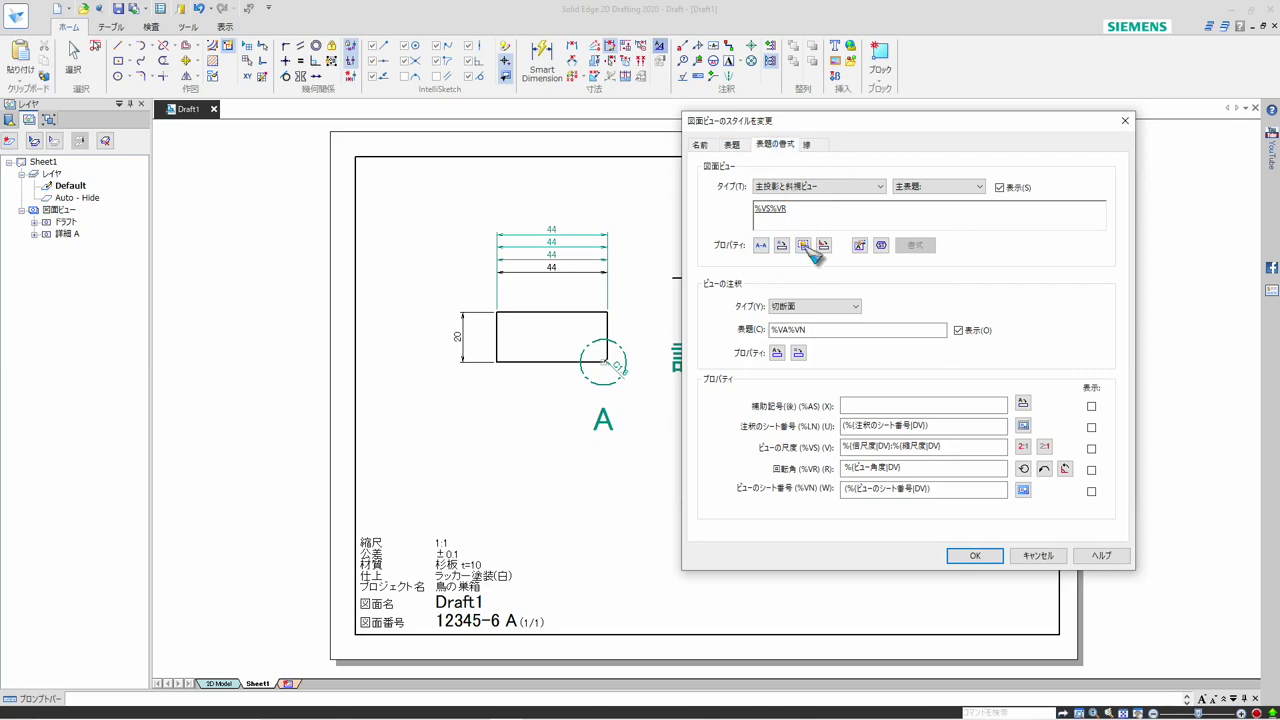
pyautogui.click(808, 248)
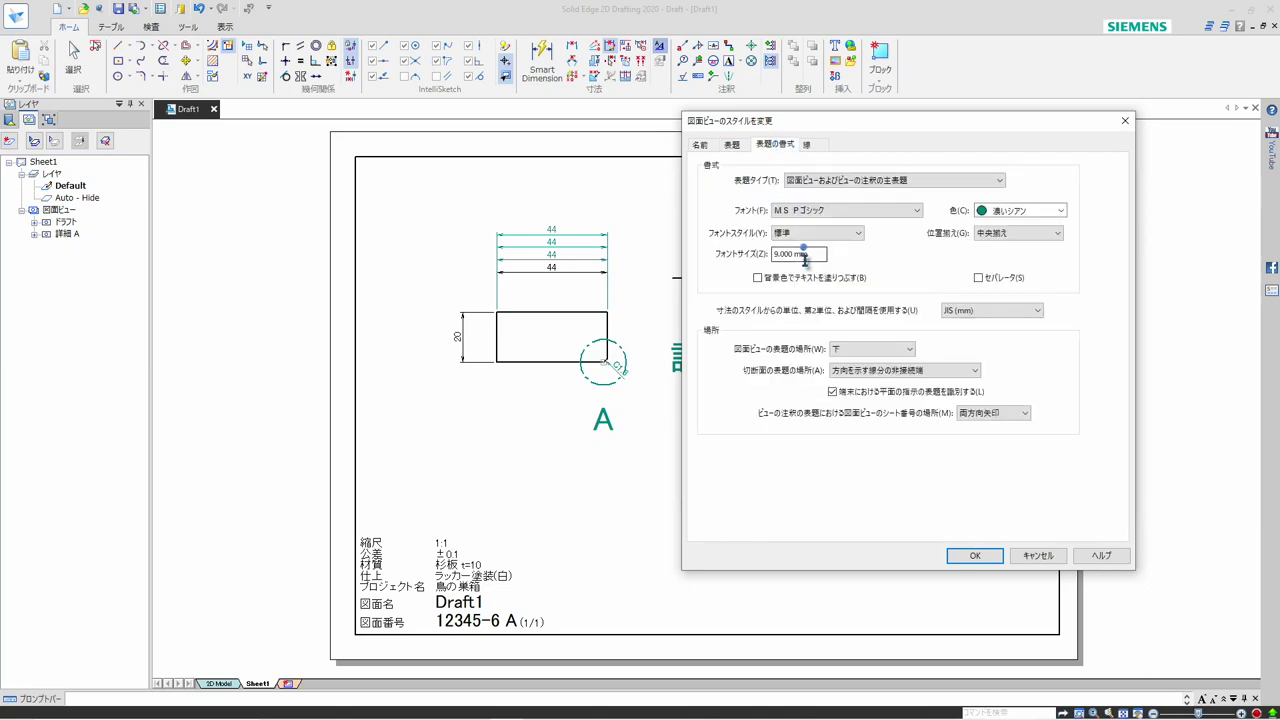
pyautogui.moveTo(817, 257); pyautogui.dragTo(743, 254)
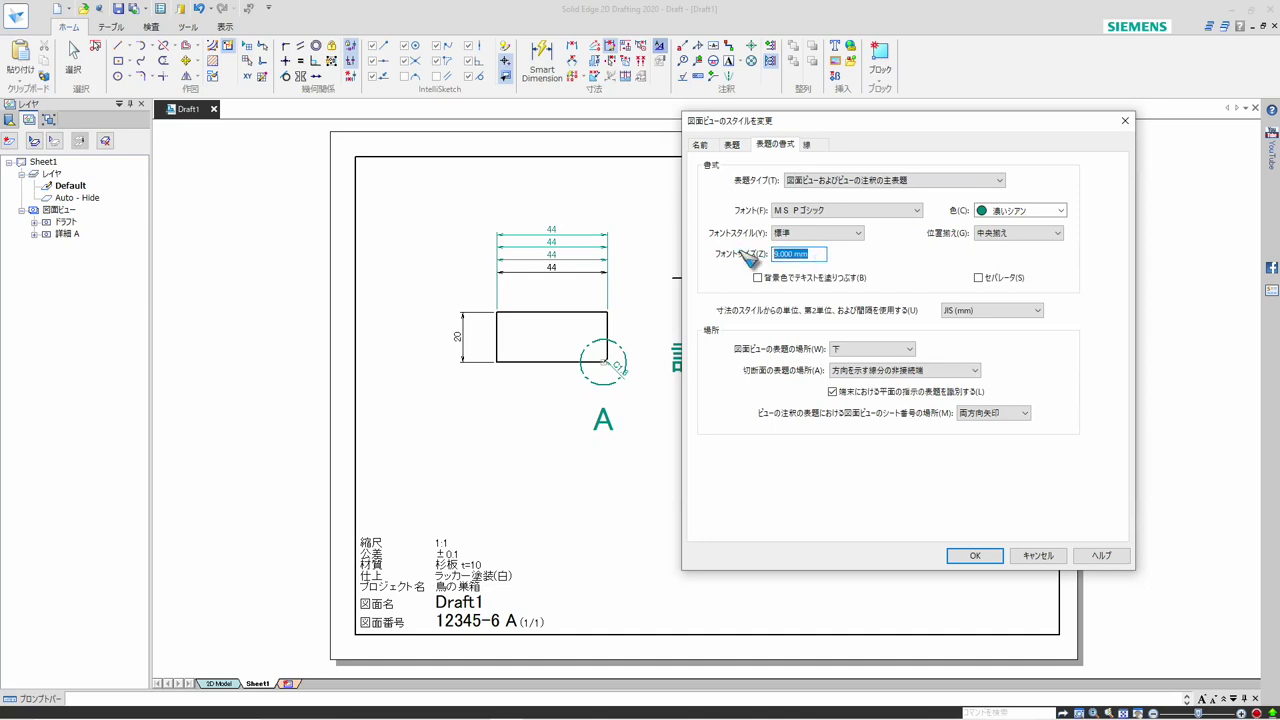
pyautogui.write('3')
pyautogui.click(1060, 211)
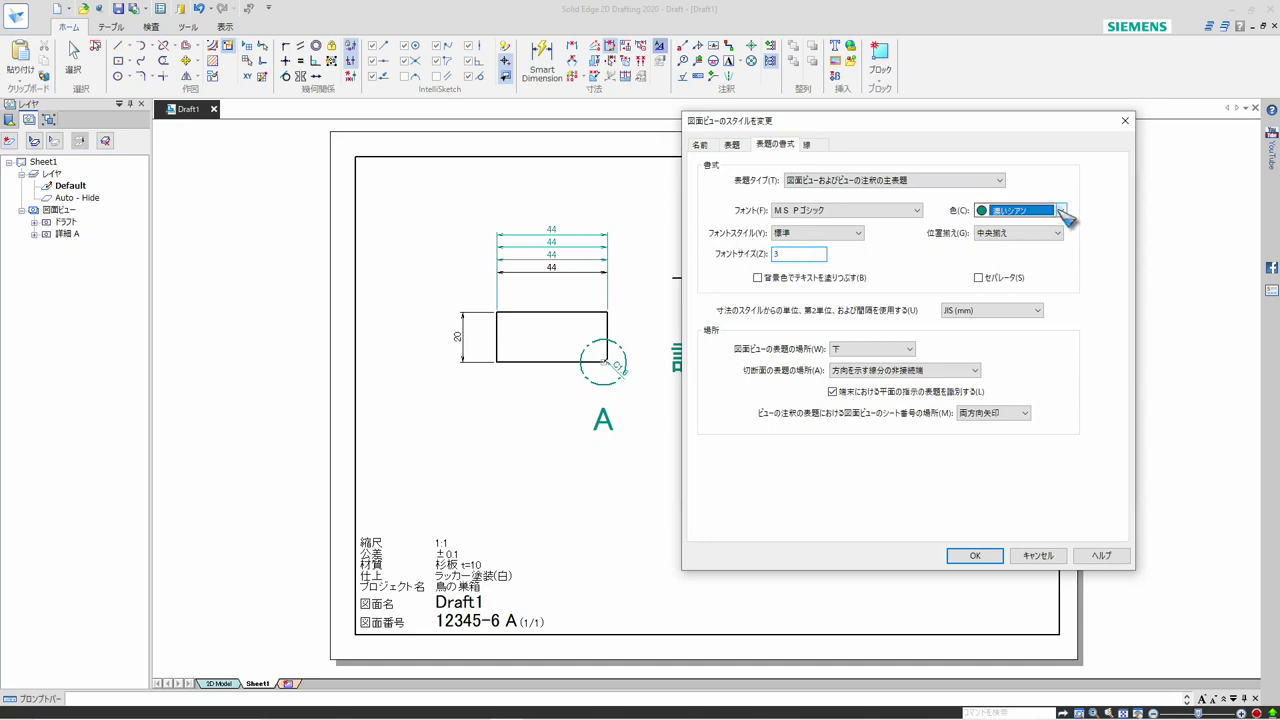
pyautogui.click(1018, 225)
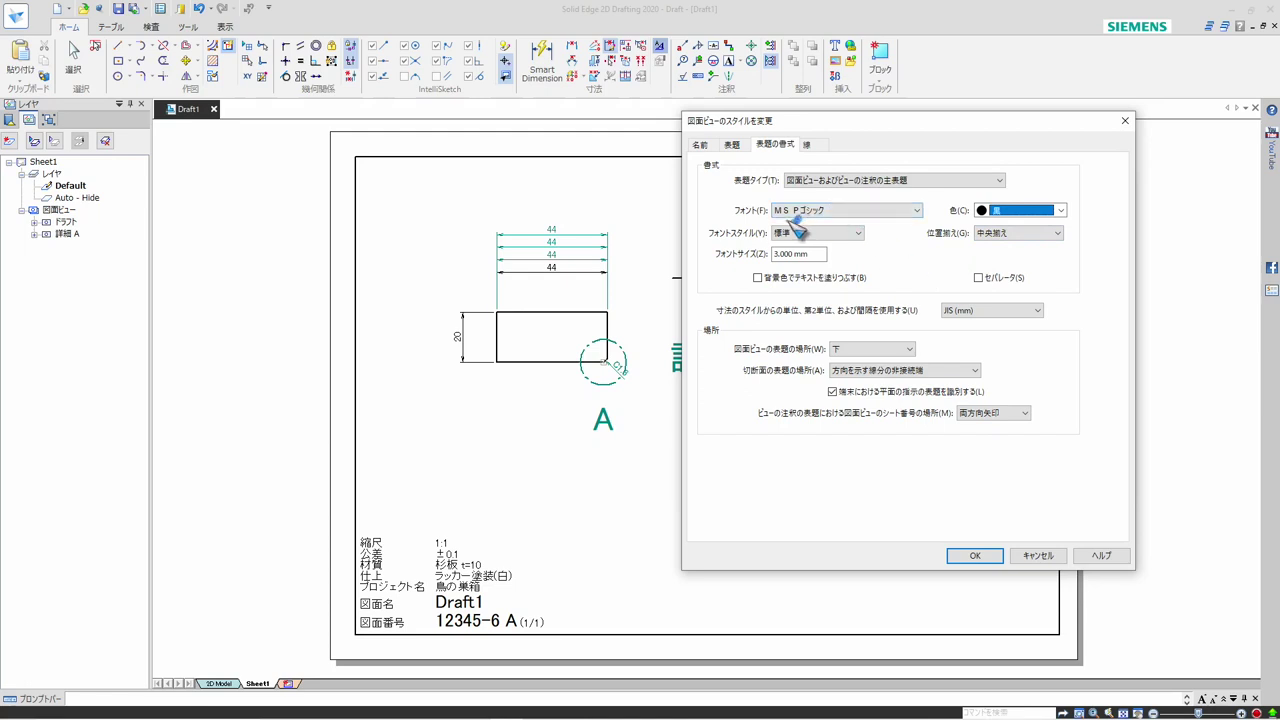
pyautogui.click(736, 146)
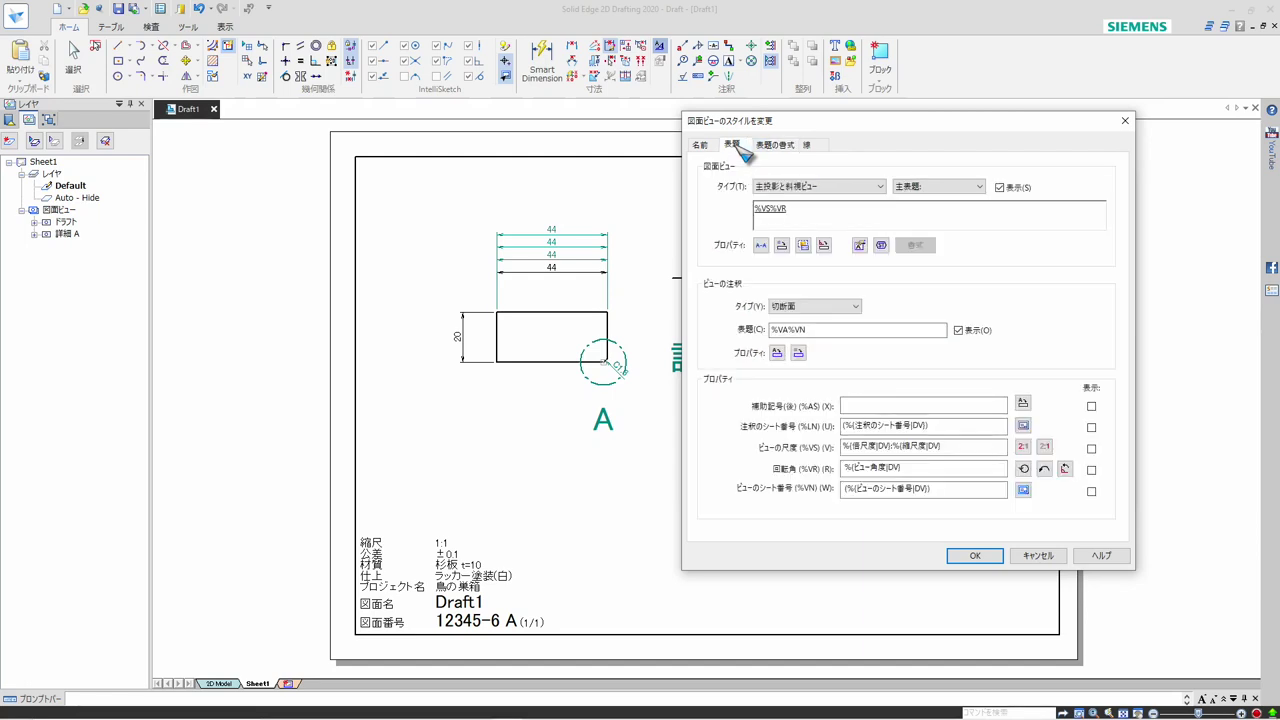
pyautogui.click(976, 555)
pyautogui.click(993, 494)
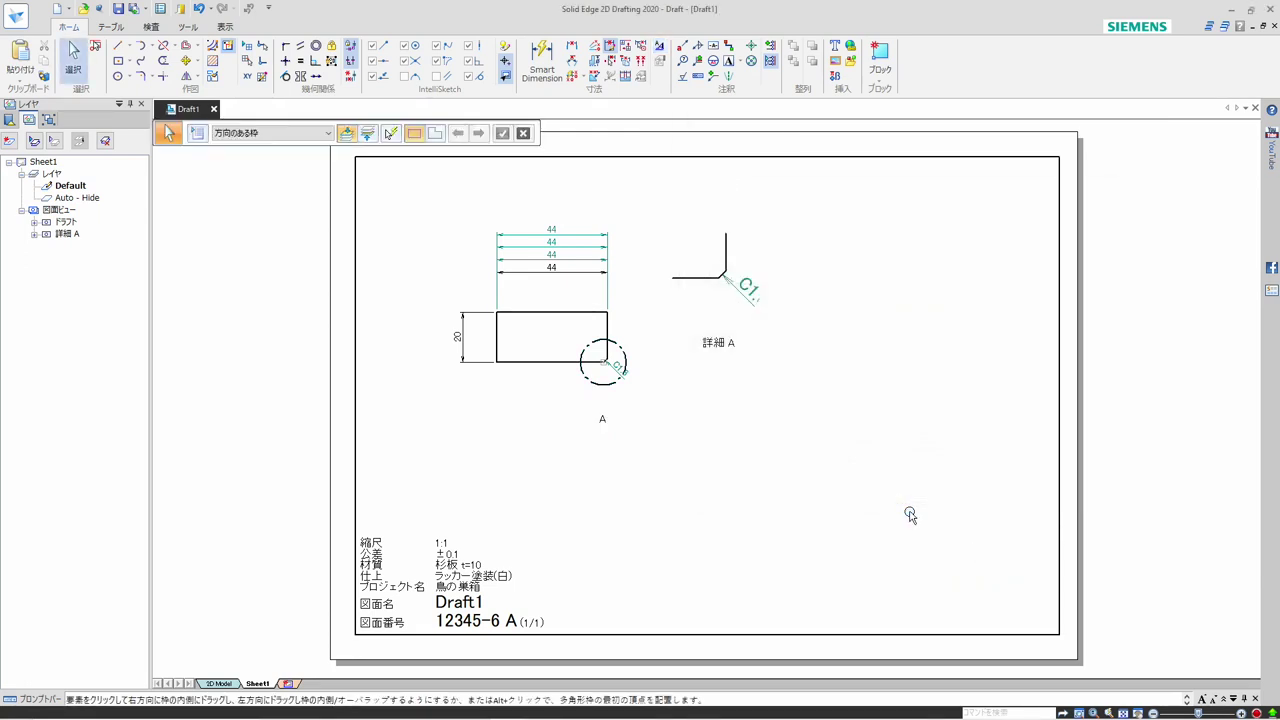
# Move the 詳細 A caption up to sit directly beneath the detail view's geometry
pyautogui.click(716, 348)
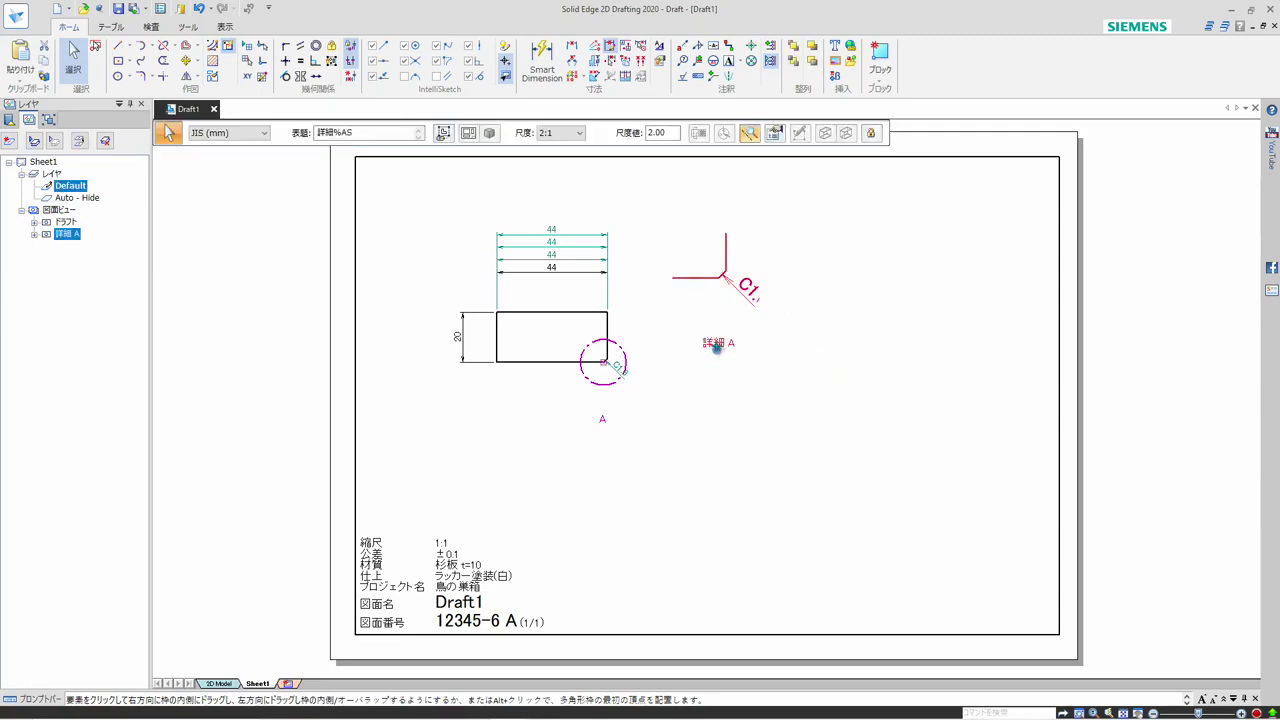
pyautogui.moveTo(711, 299); pyautogui.dragTo(712, 298)
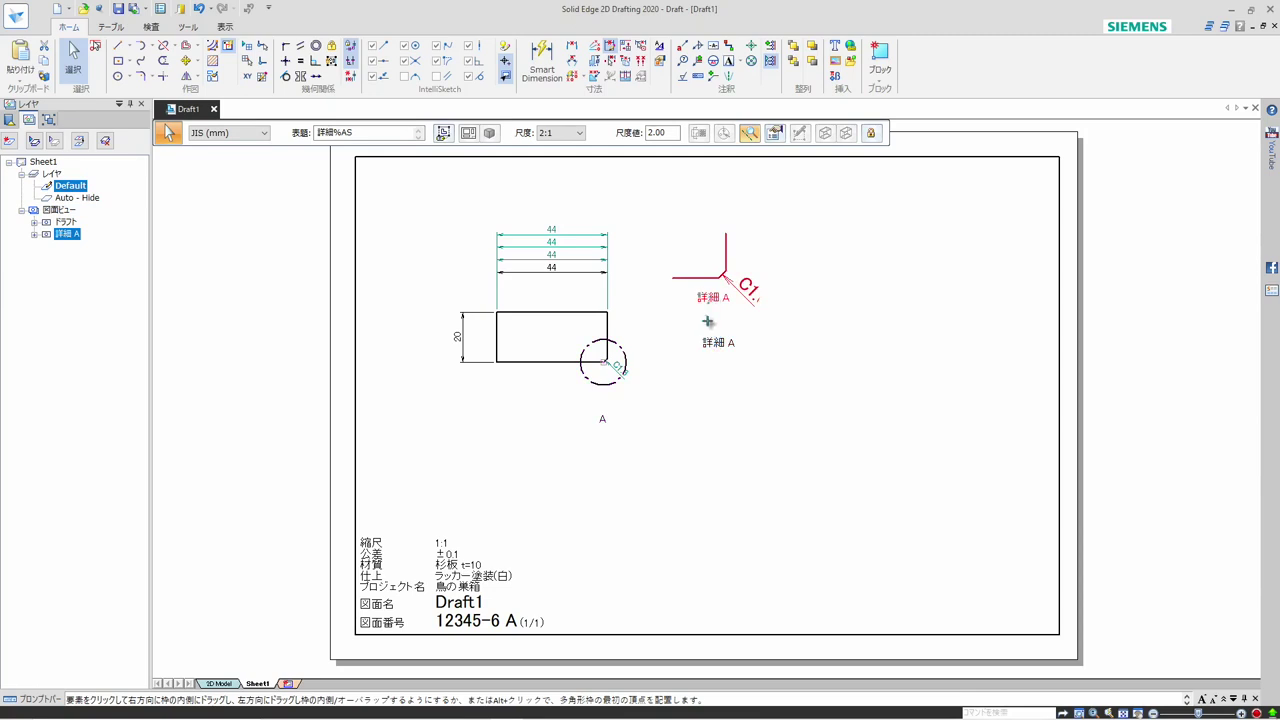
pyautogui.click(771, 377)
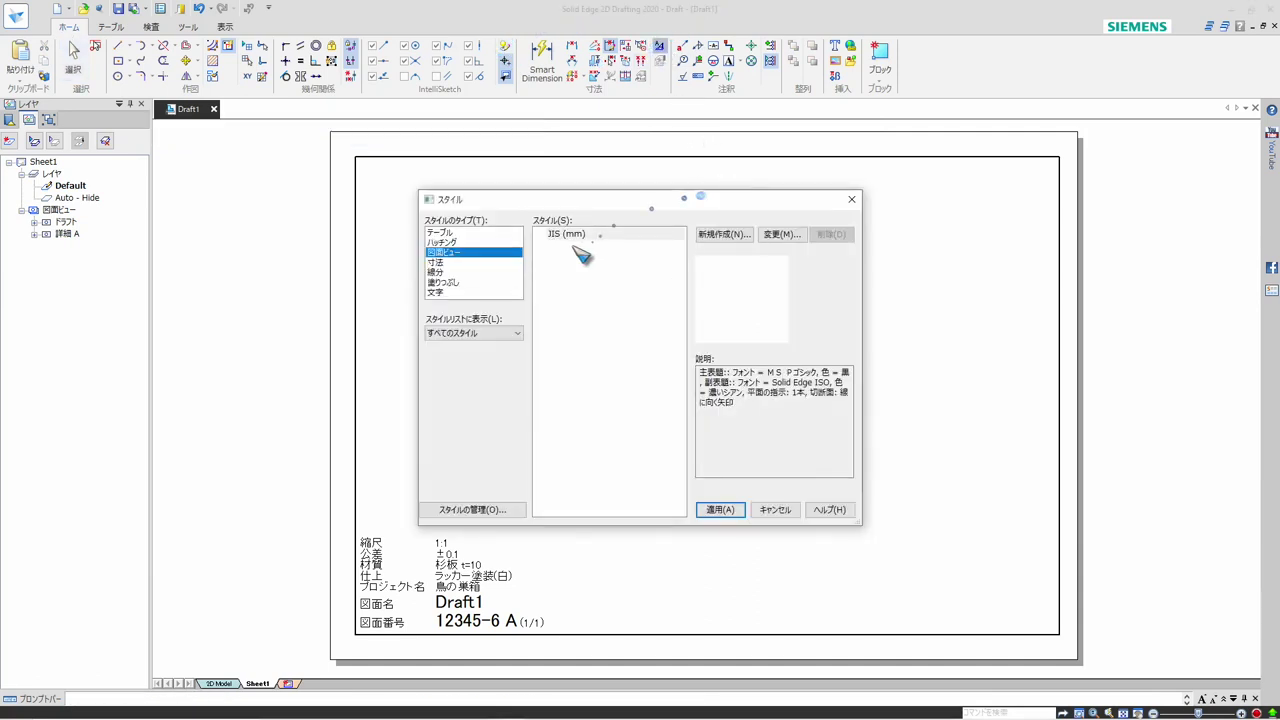
# Review the JIS (mm) drawing view style's caption definition for the detail view type (詳細ビュー)
pyautogui.click(780, 236)
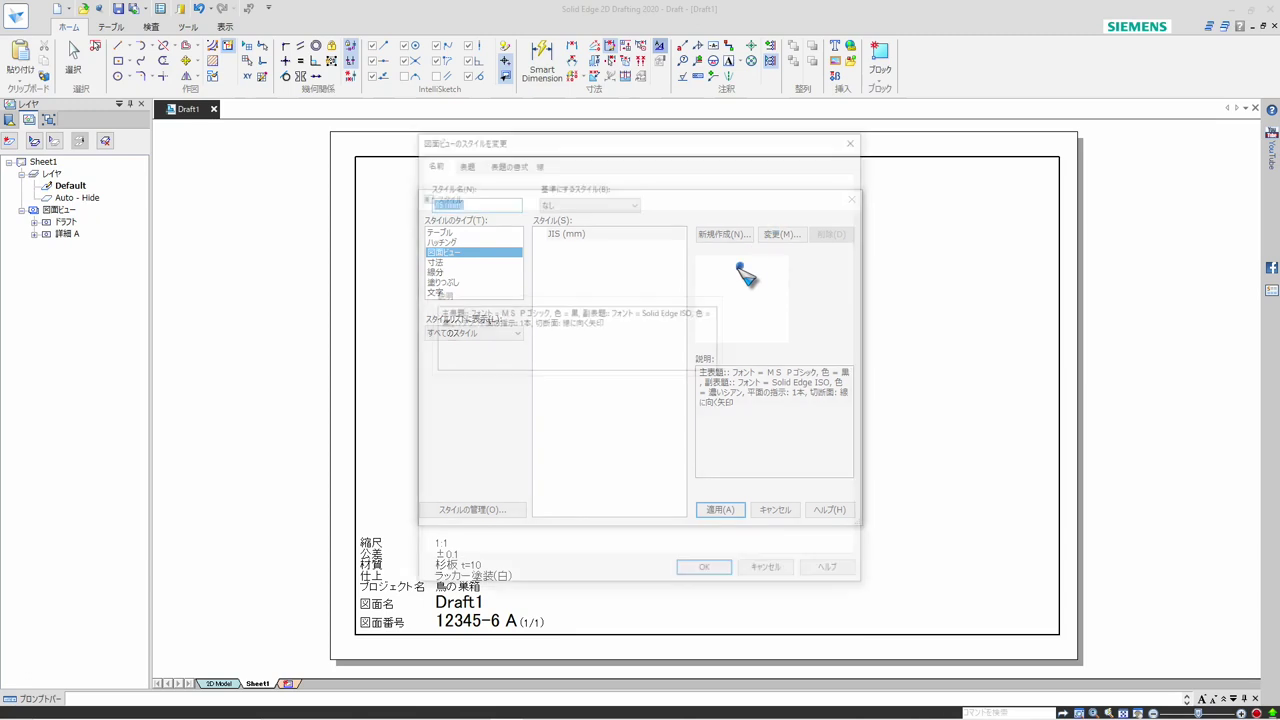
pyautogui.click(470, 166)
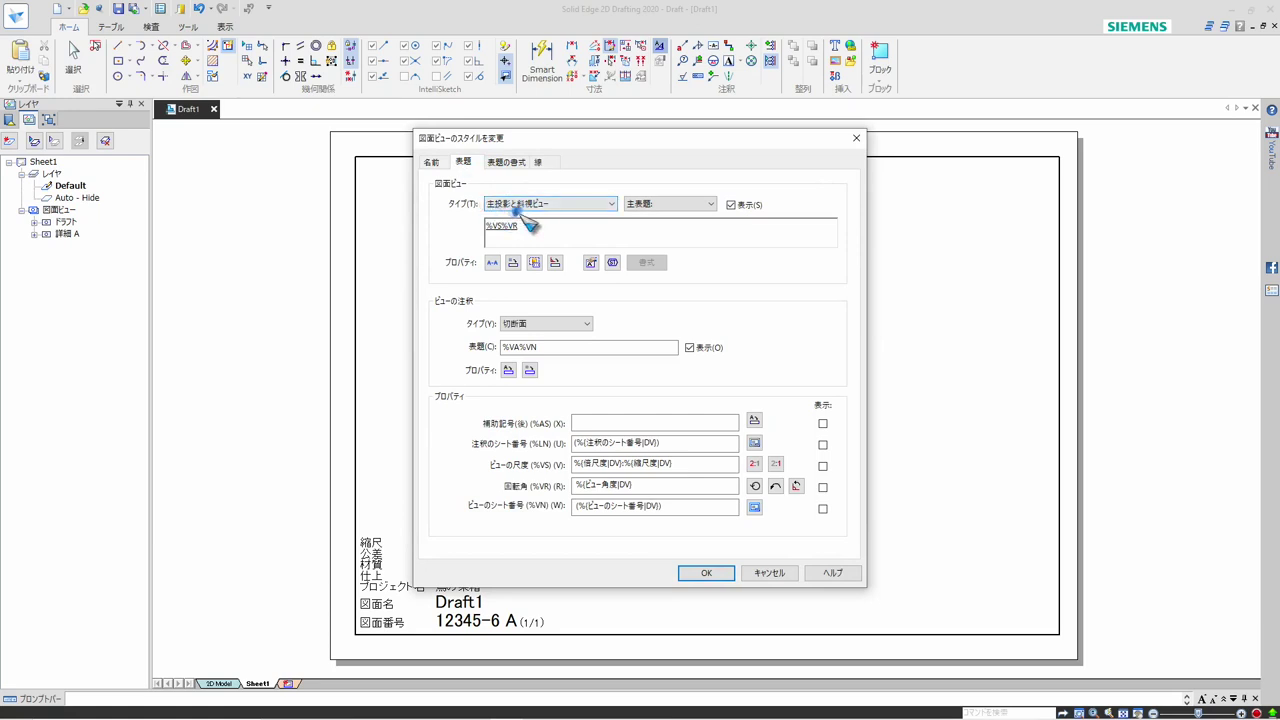
pyautogui.click(561, 204)
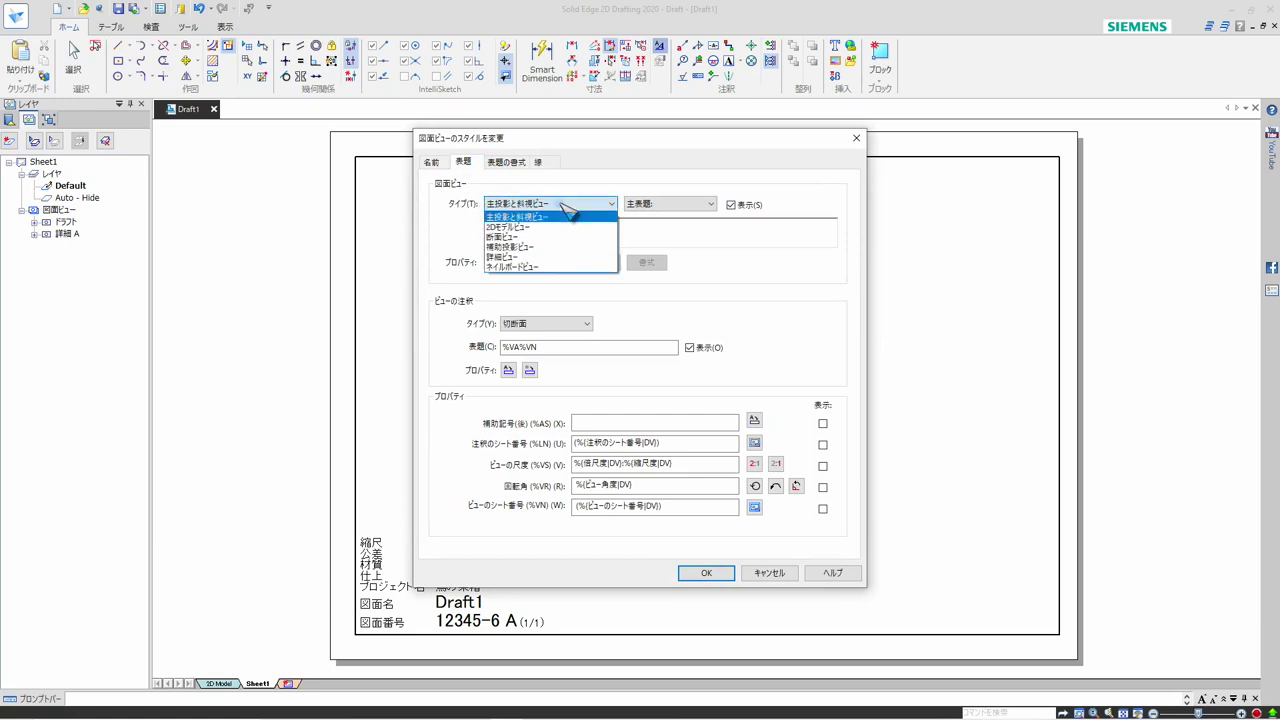
pyautogui.click(520, 256)
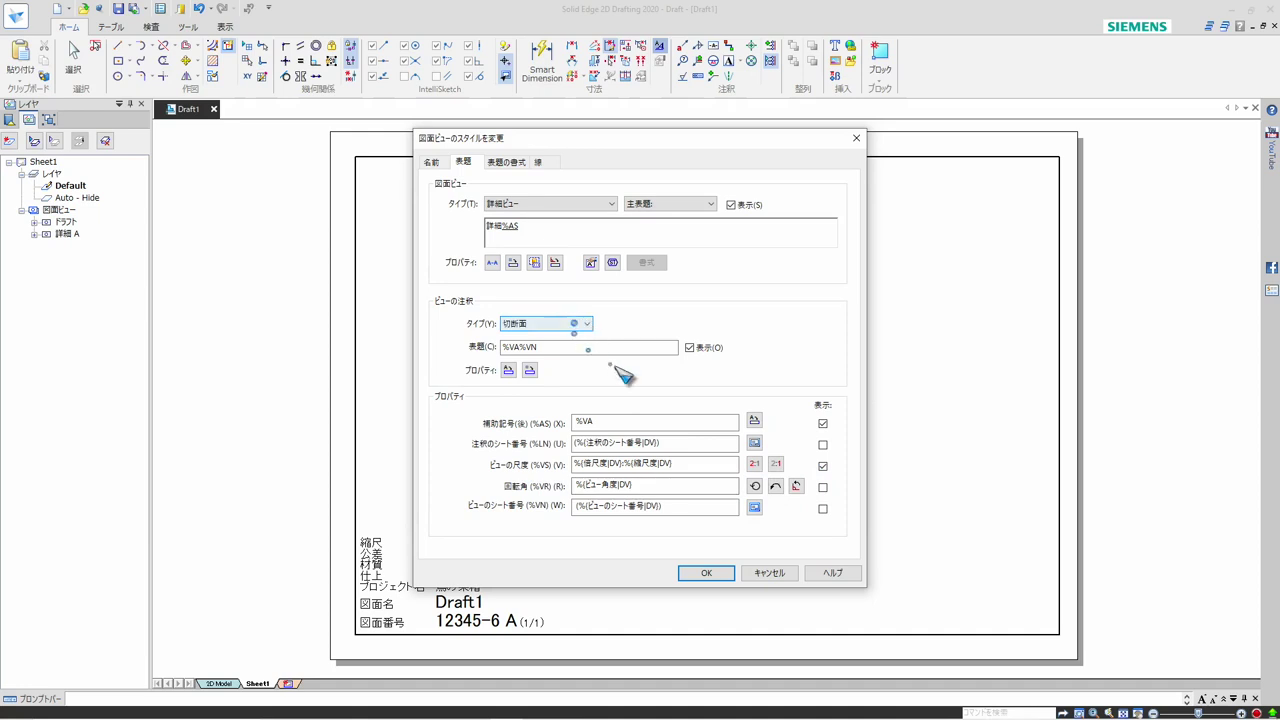
pyautogui.click(706, 572)
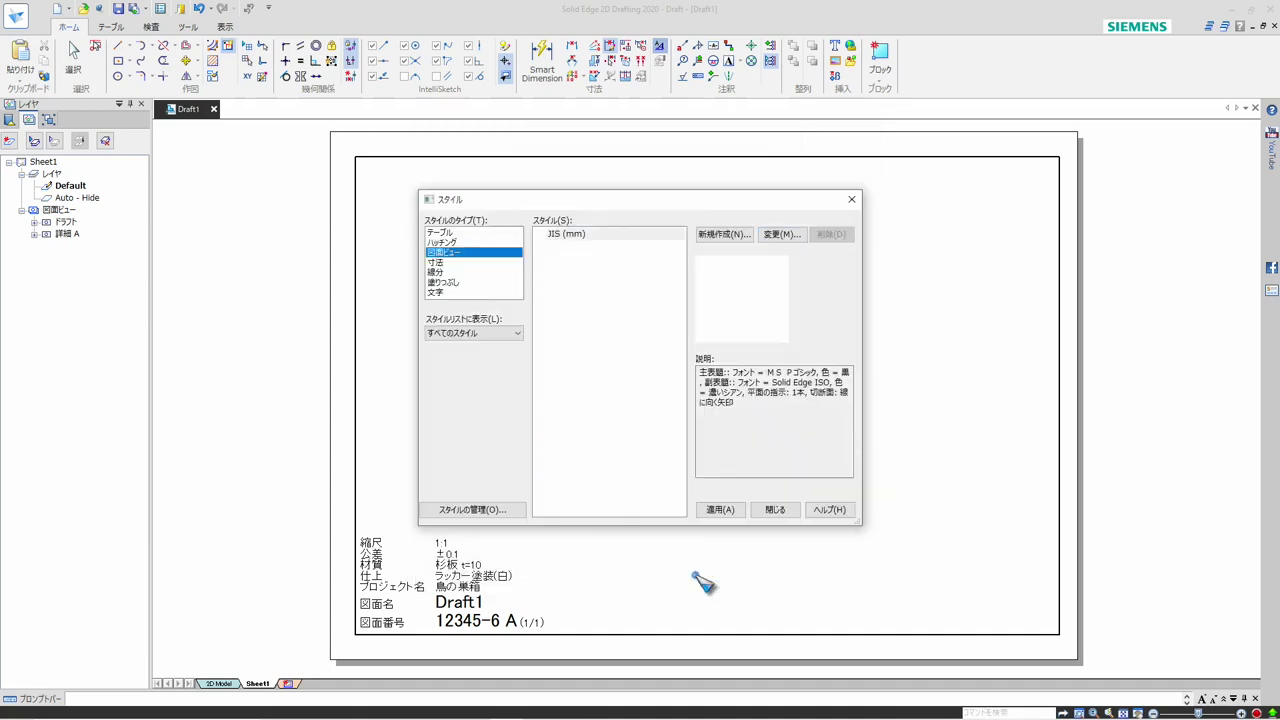
pyautogui.click(720, 510)
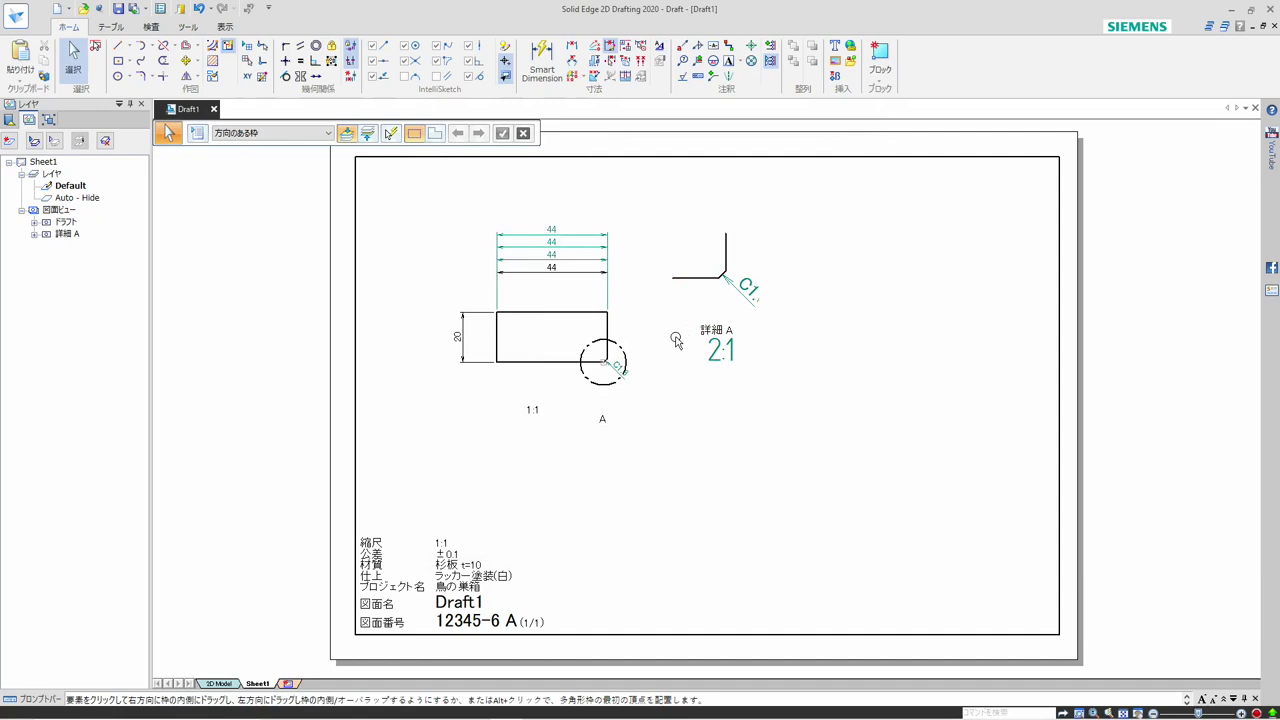
# Set the JIS (mm) drawing view style's subcaption (図面ビューの副表題) colour to black (黒) and its font size to 3 mm
pyautogui.click(660, 48)
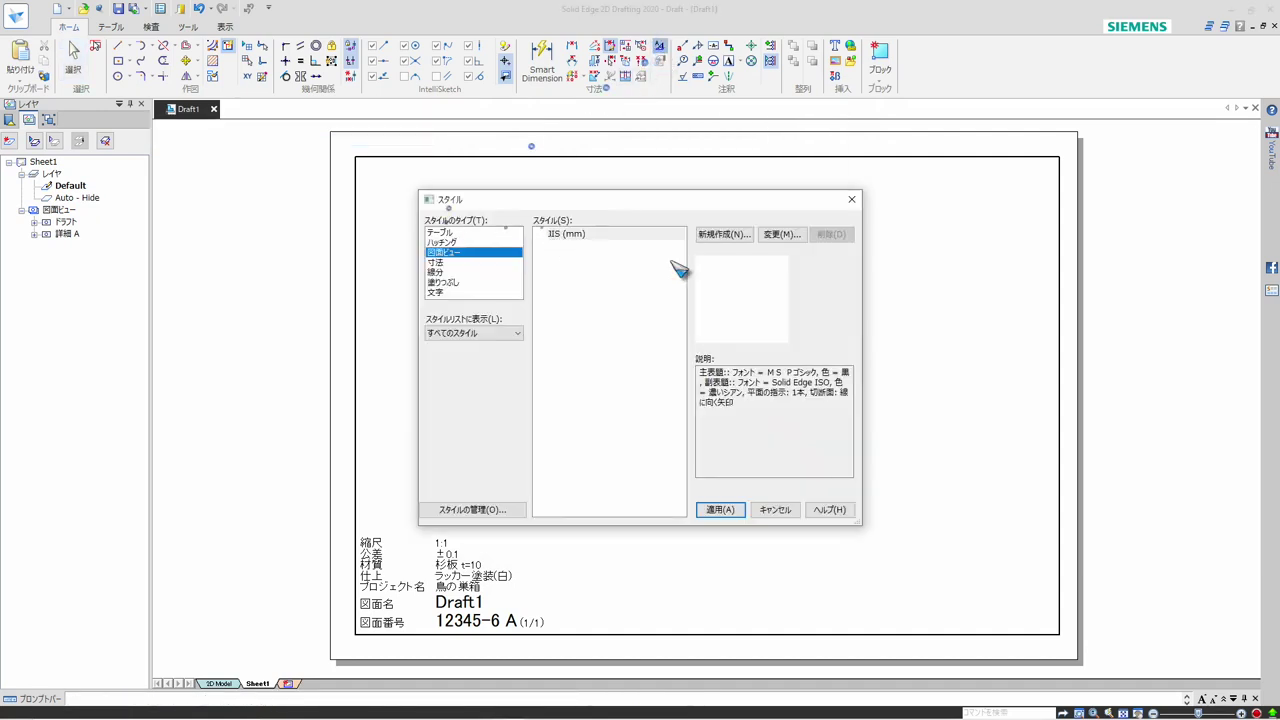
pyautogui.click(786, 238)
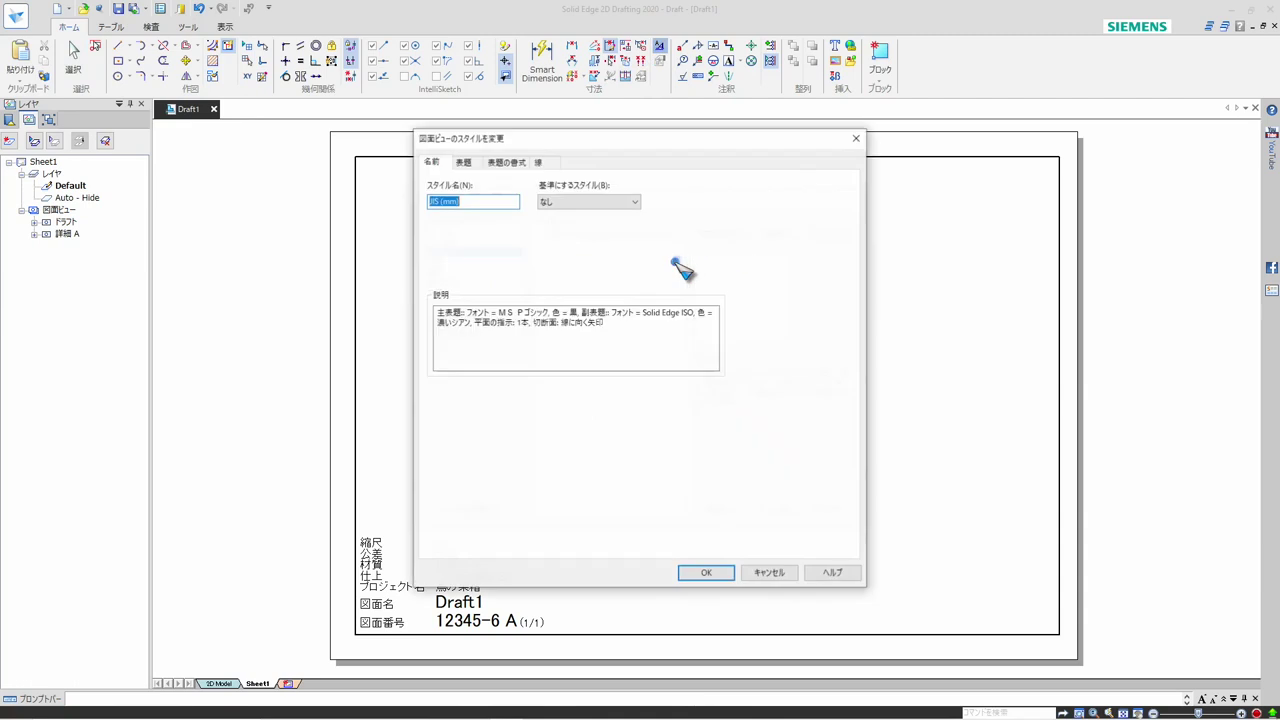
pyautogui.click(463, 162)
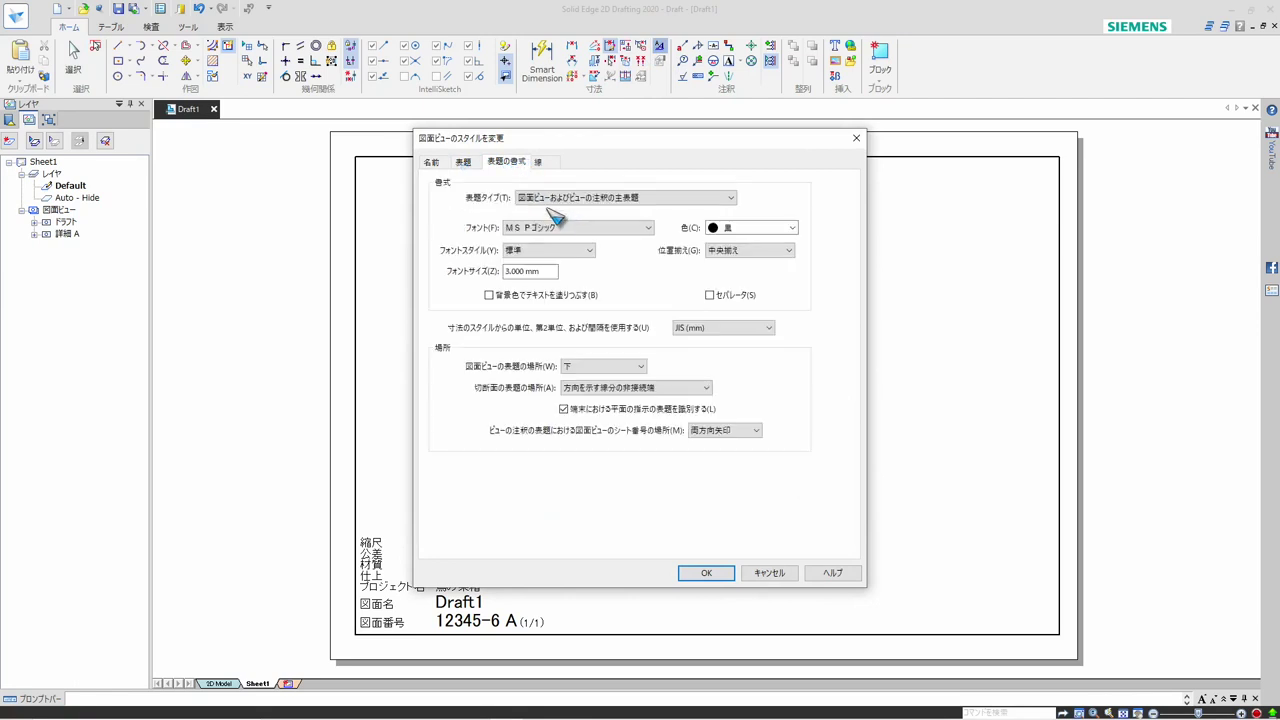
pyautogui.click(605, 198)
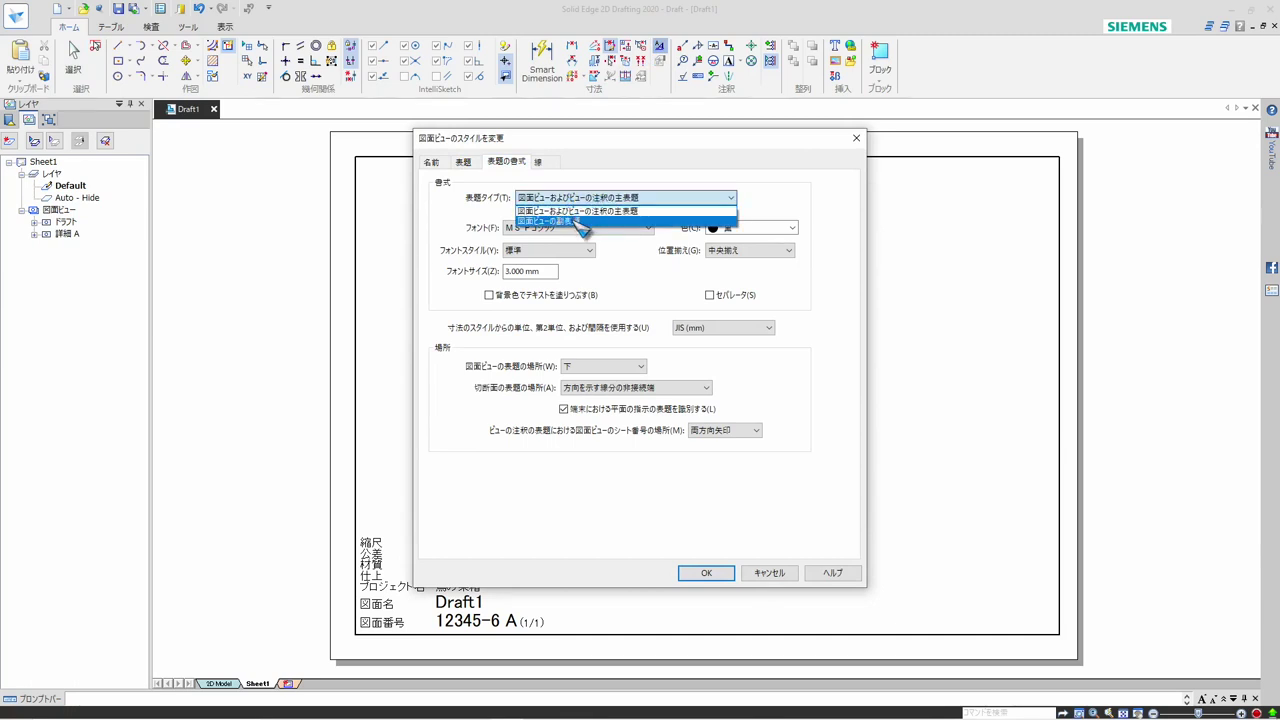
pyautogui.click(579, 222)
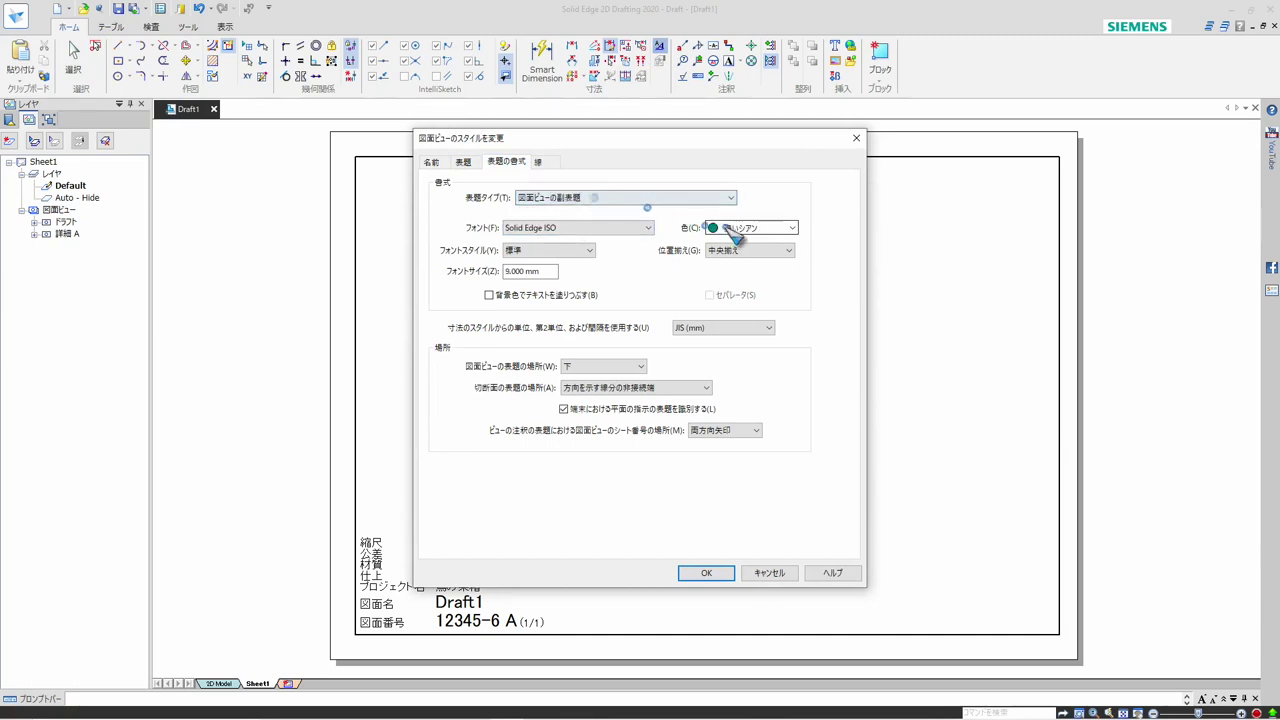
pyautogui.click(787, 232)
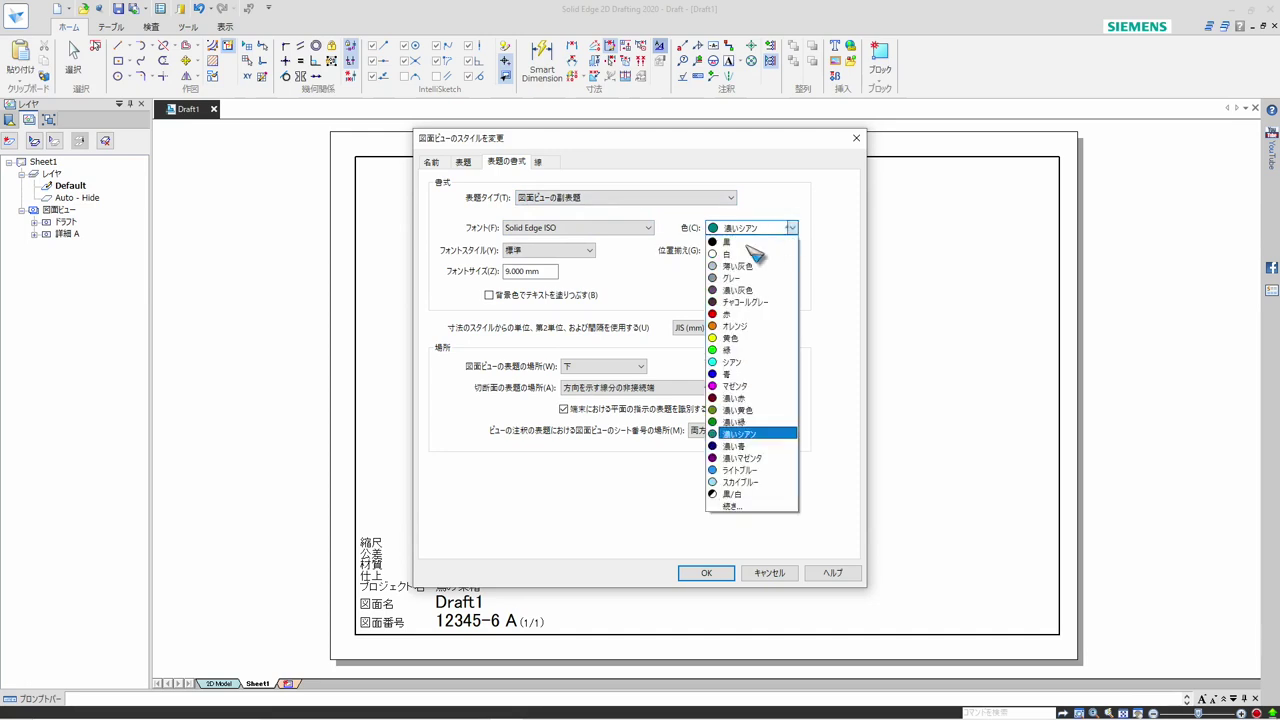
pyautogui.click(768, 258)
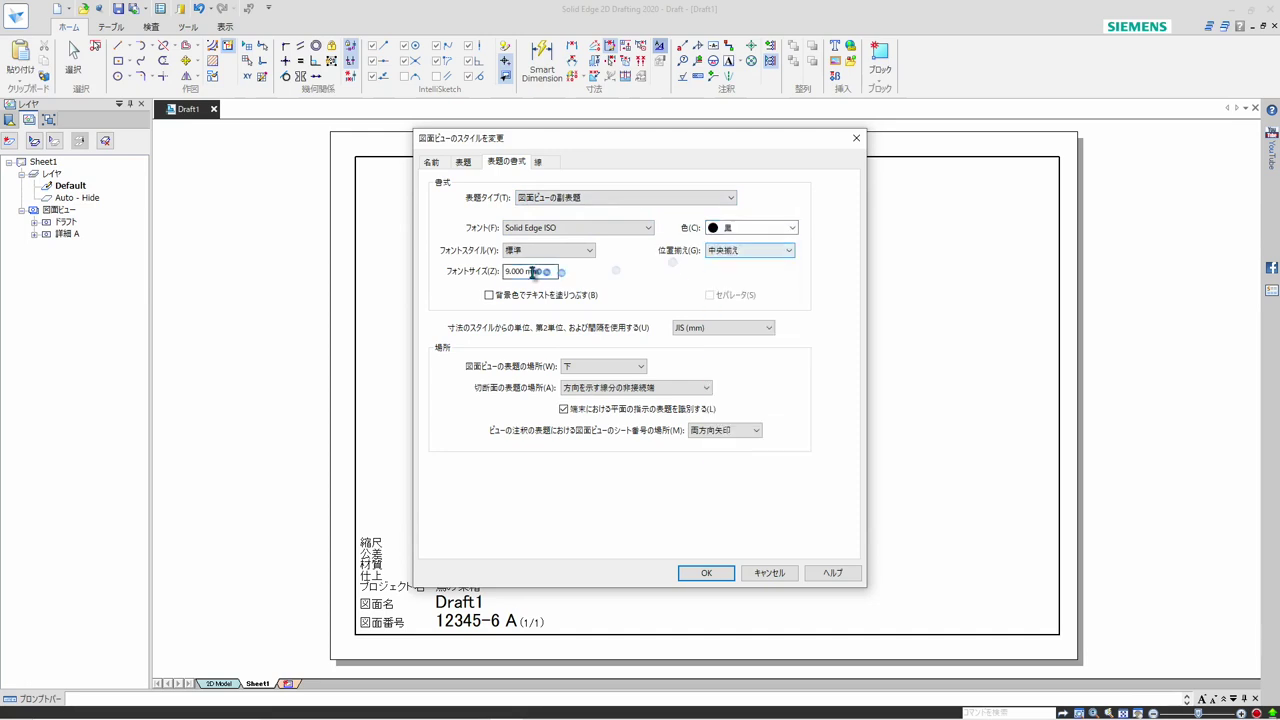
pyautogui.moveTo(549, 273); pyautogui.dragTo(489, 282)
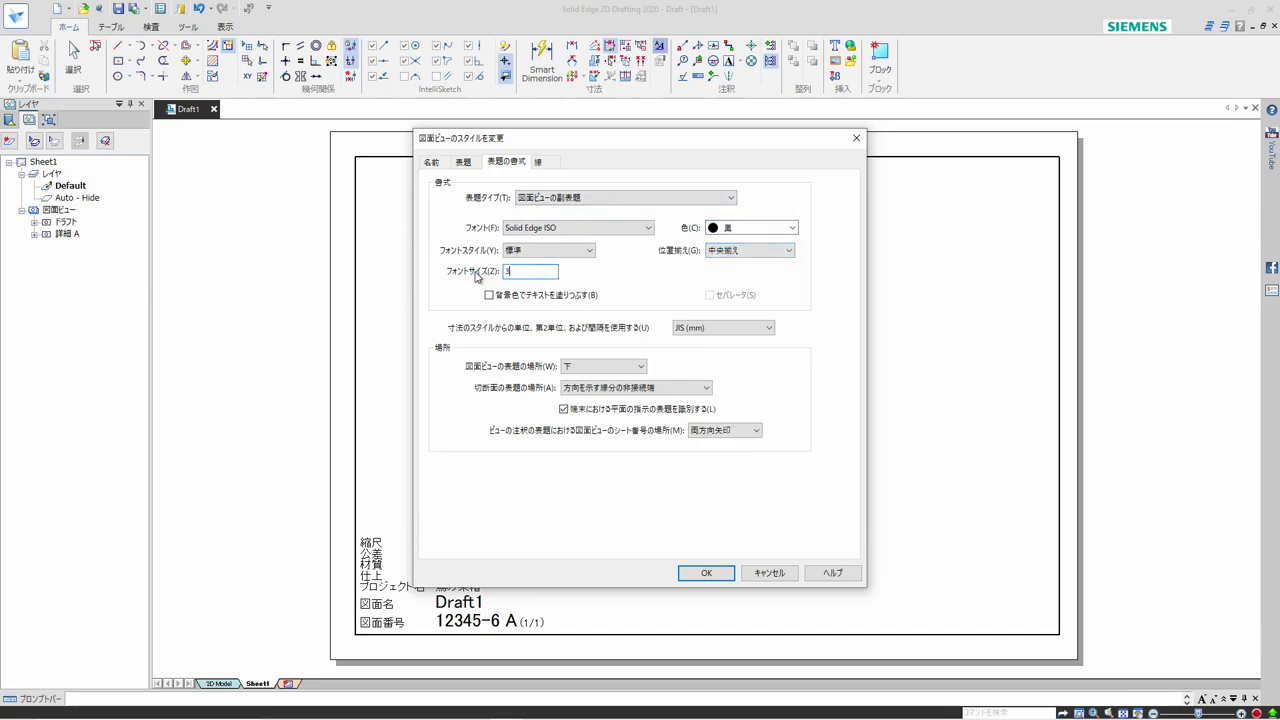
# Set the font of the drawing view subcaption to MS Pゴシック
pyautogui.click(652, 228)
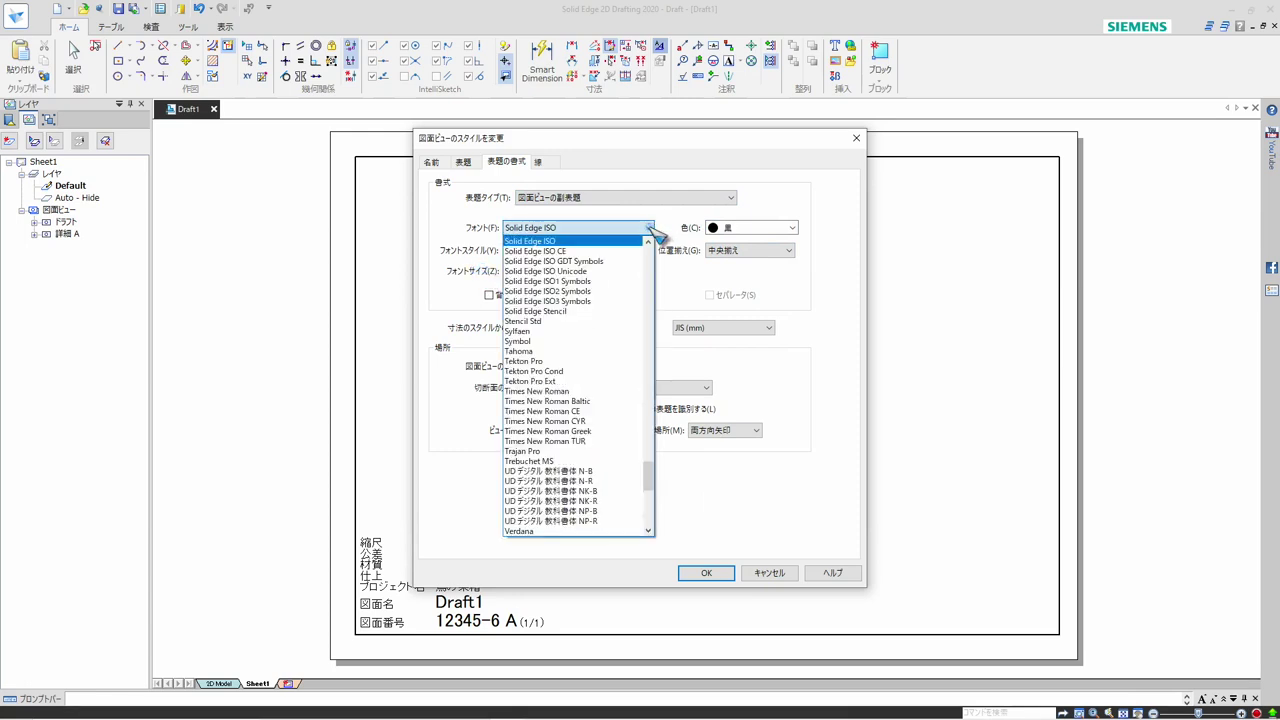
pyautogui.click(645, 271)
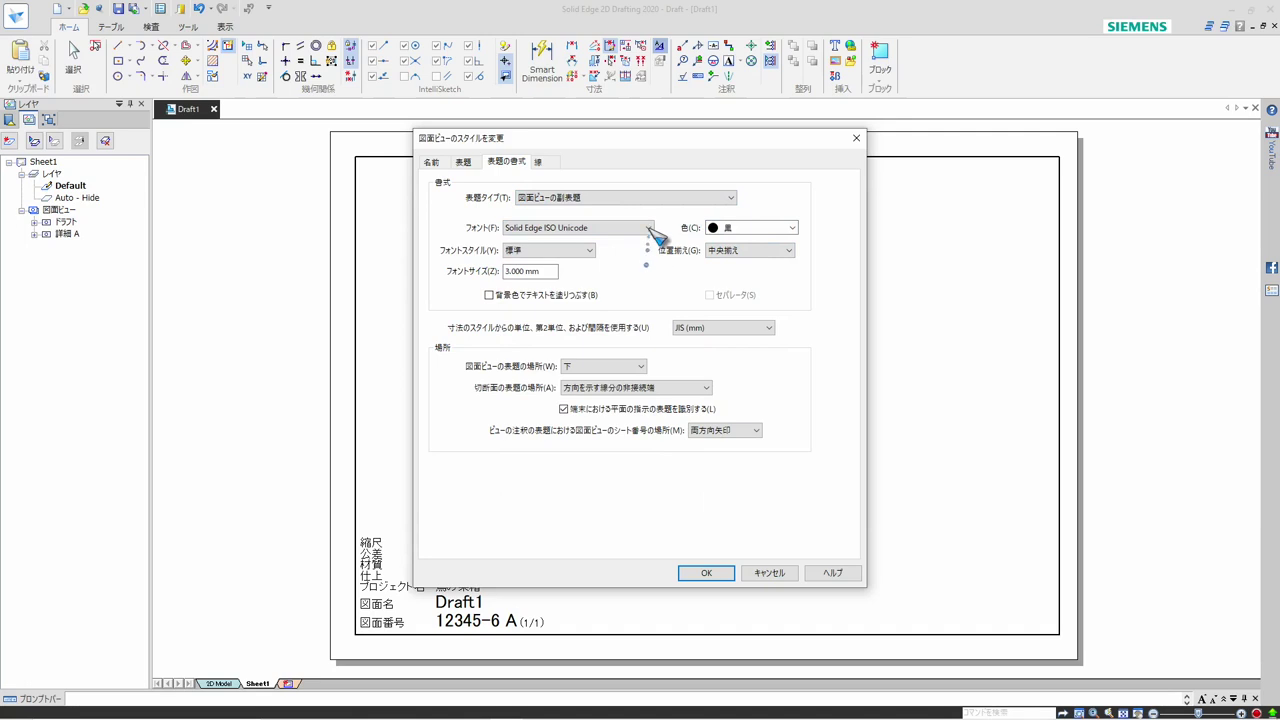
pyautogui.click(648, 230)
pyautogui.moveTo(651, 486); pyautogui.dragTo(652, 401)
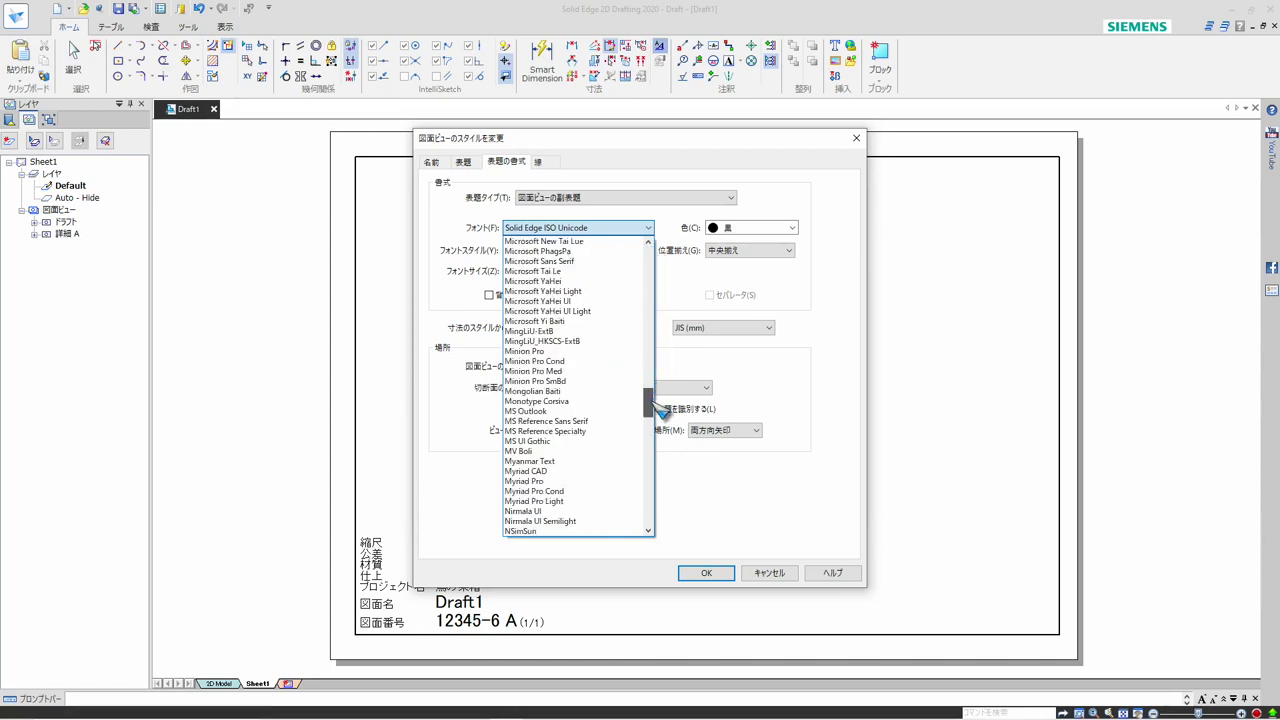
pyautogui.moveTo(655, 401); pyautogui.dragTo(660, 477)
pyautogui.moveTo(657, 487); pyautogui.dragTo(656, 519)
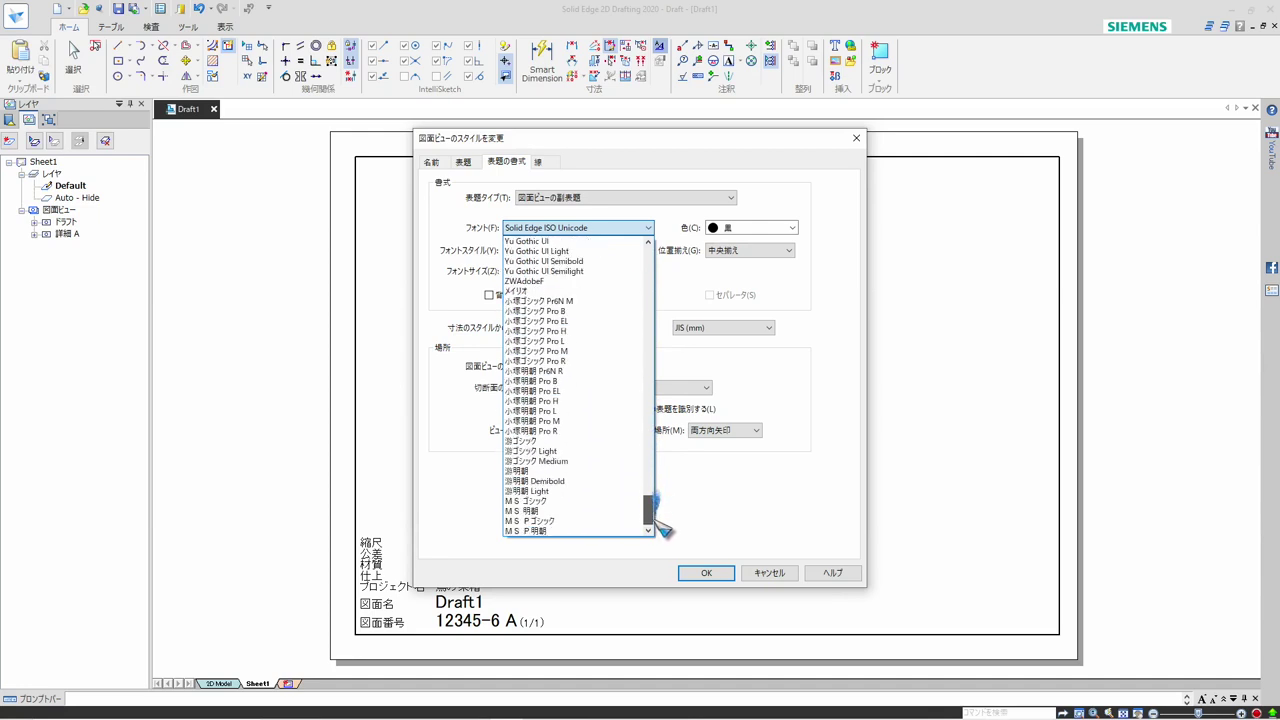
pyautogui.click(575, 524)
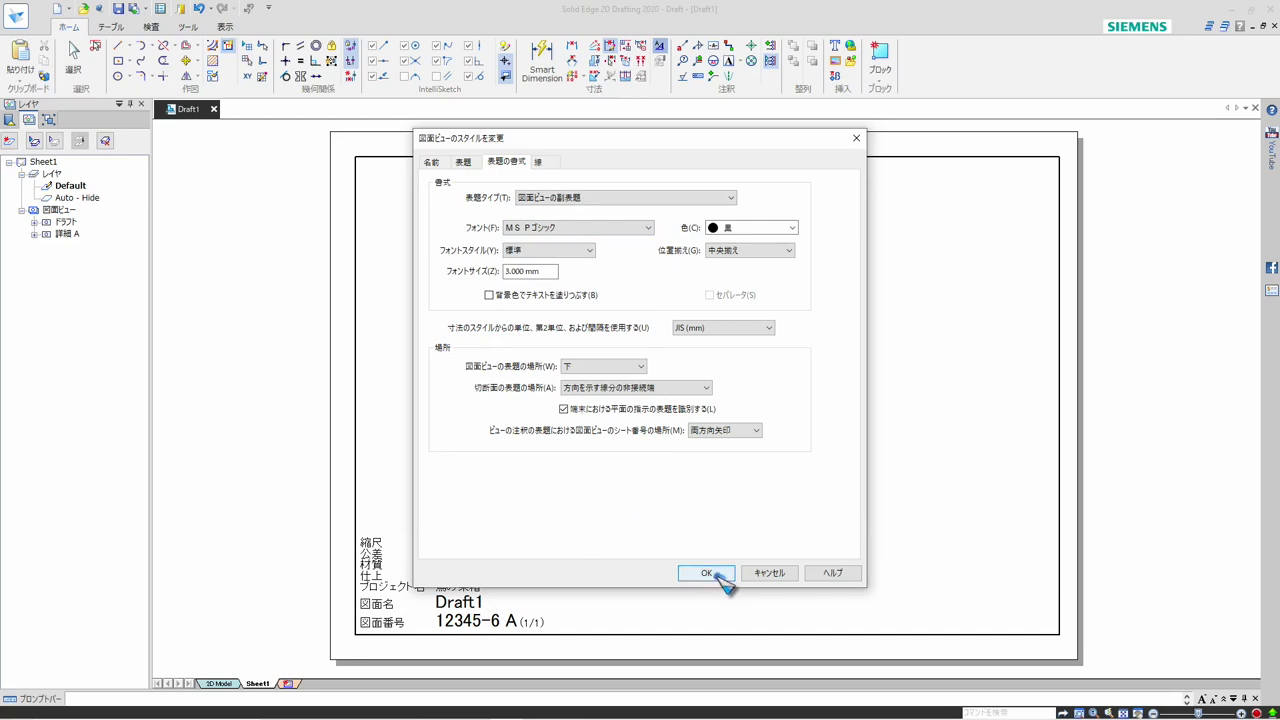
# Check the main caption's format against the subcaption's, and apply the modified JIS (mm) drawing view style
pyautogui.click(728, 197)
pyautogui.click(706, 211)
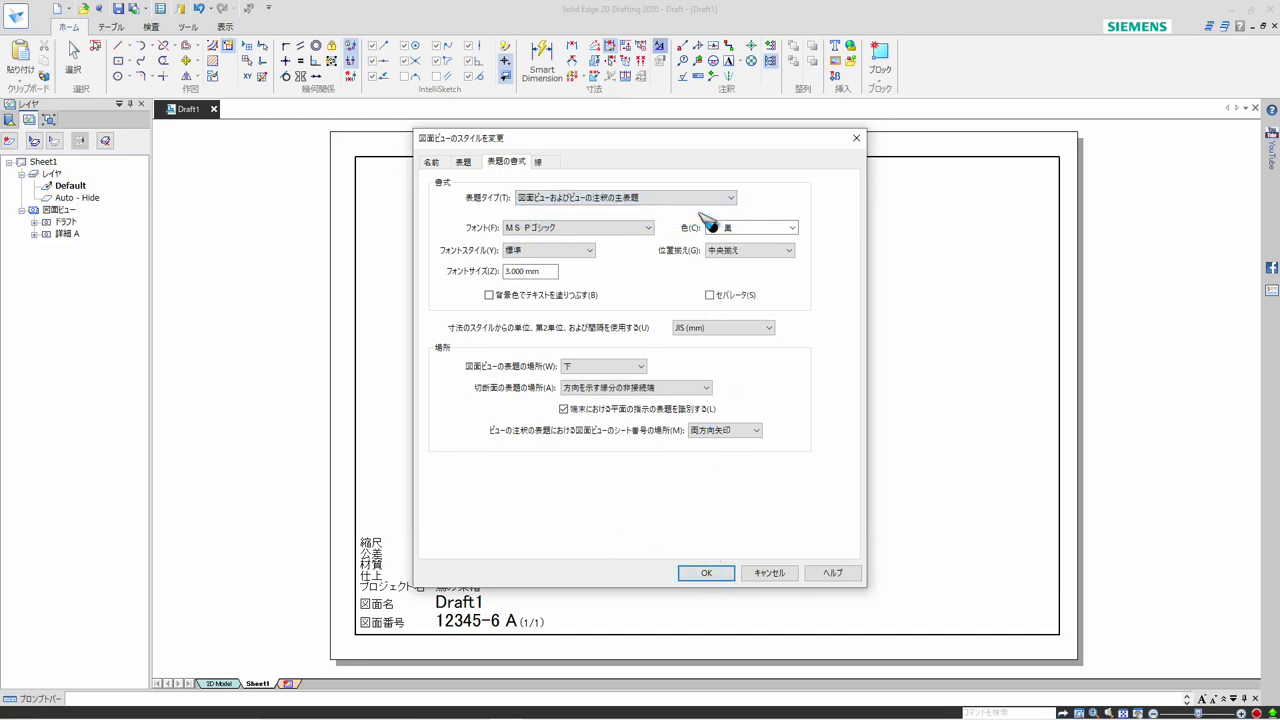
pyautogui.click(735, 199)
pyautogui.click(709, 221)
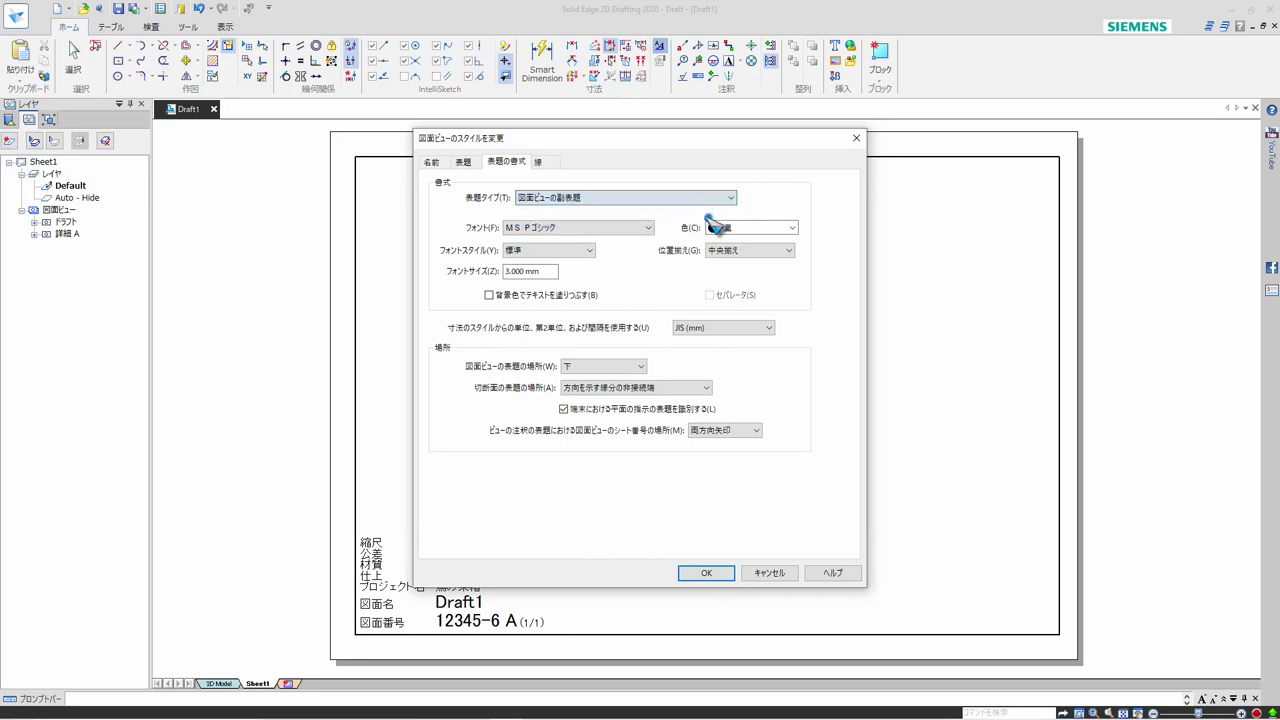
pyautogui.click(718, 572)
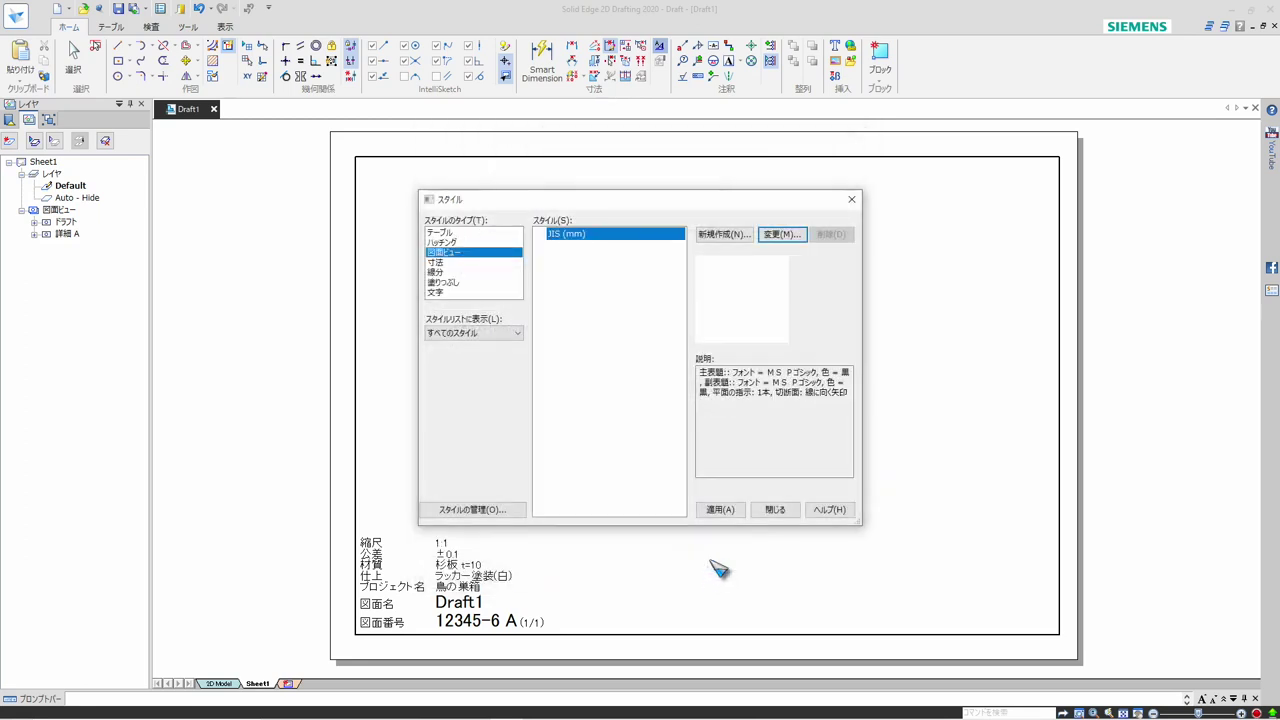
pyautogui.click(716, 512)
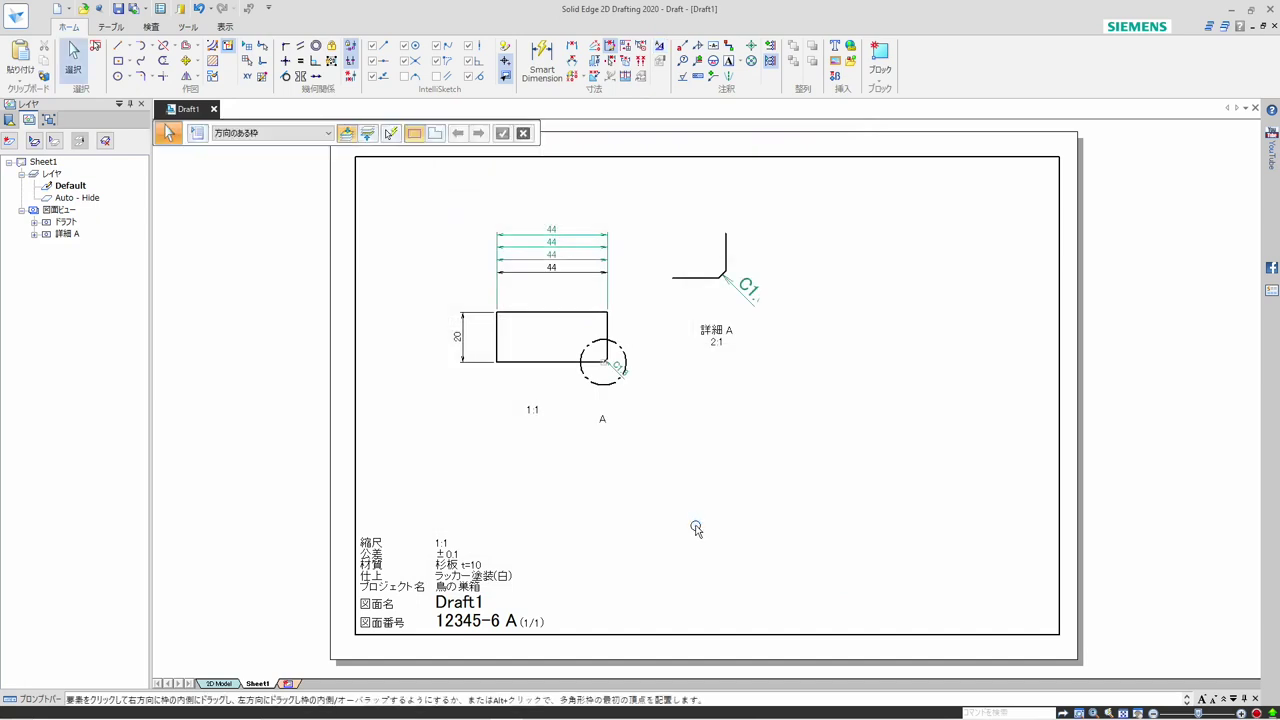
# Hide the view scale (%VS) in the main view's caption through that view's caption properties
pyautogui.click(536, 412)
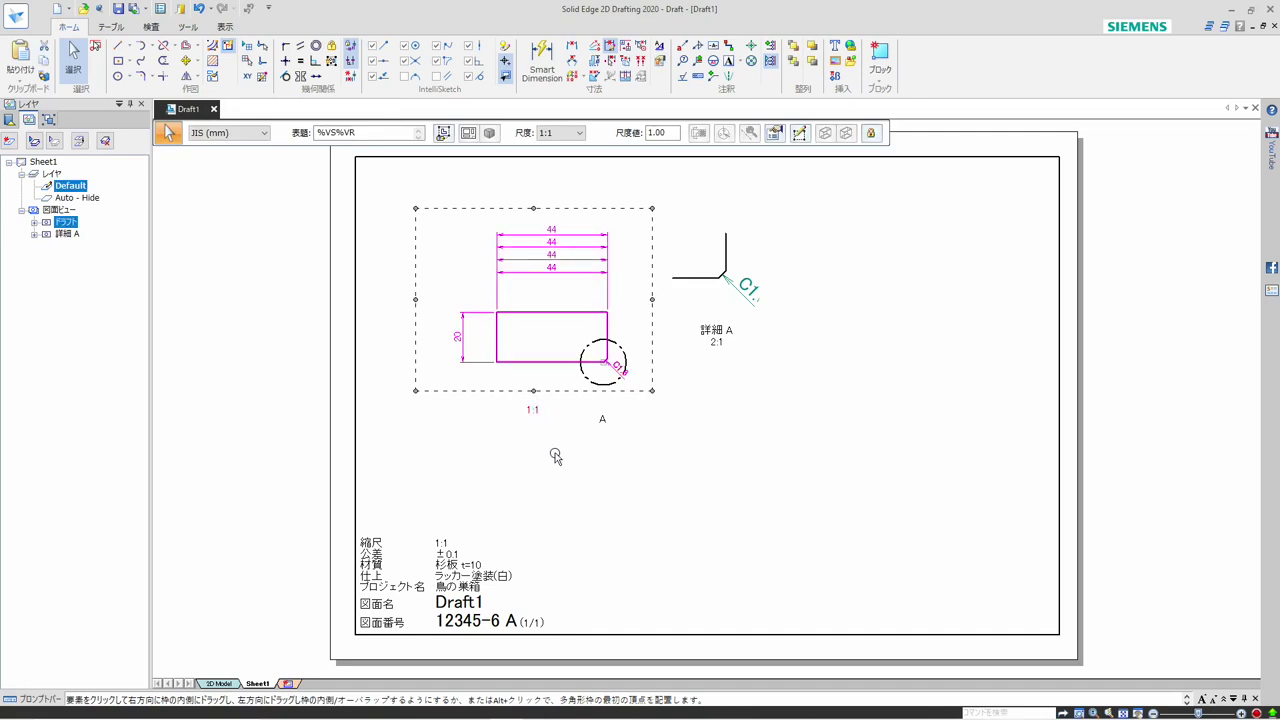
pyautogui.click(654, 496)
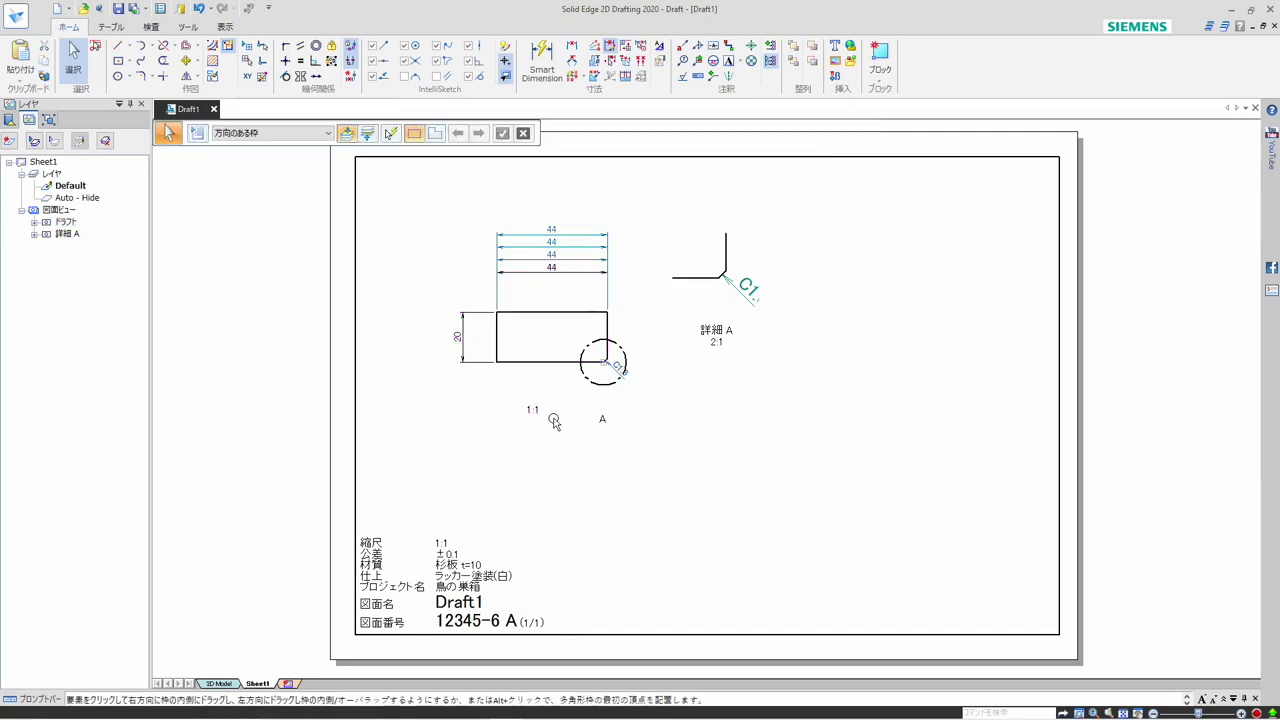
pyautogui.click(543, 363)
pyautogui.rightClick(557, 394)
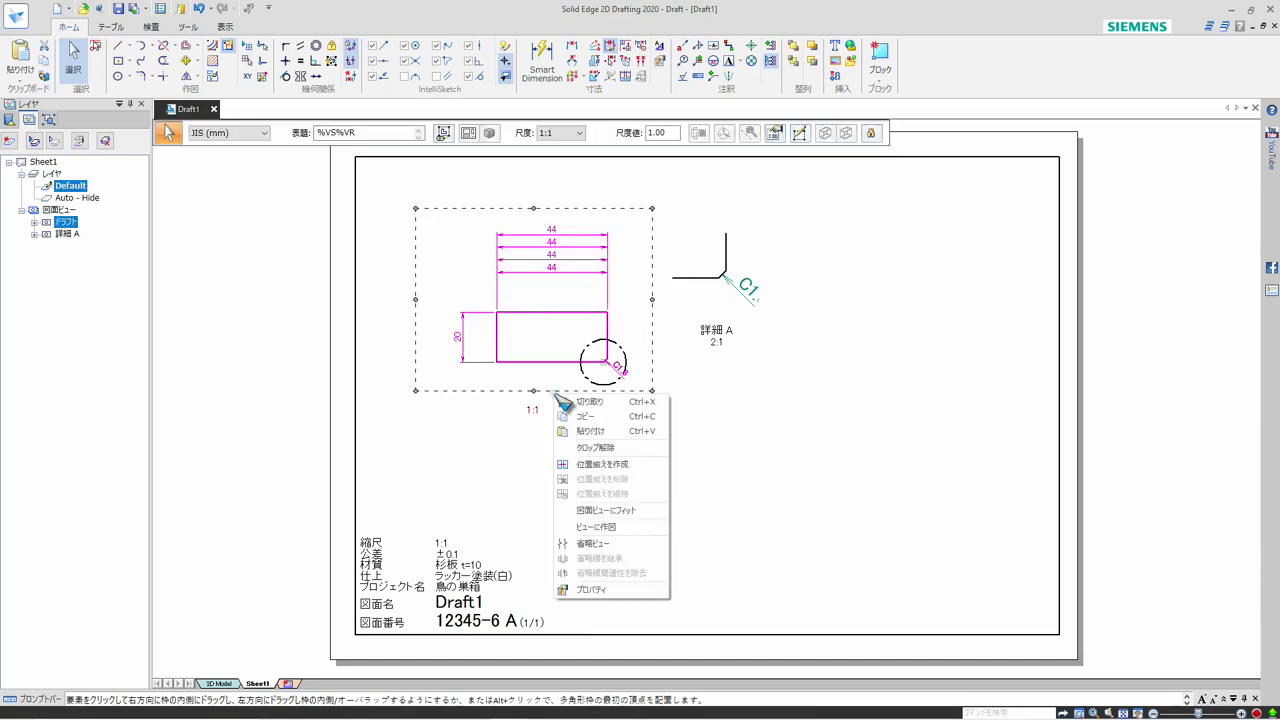
pyautogui.click(585, 595)
pyautogui.press('Escape')
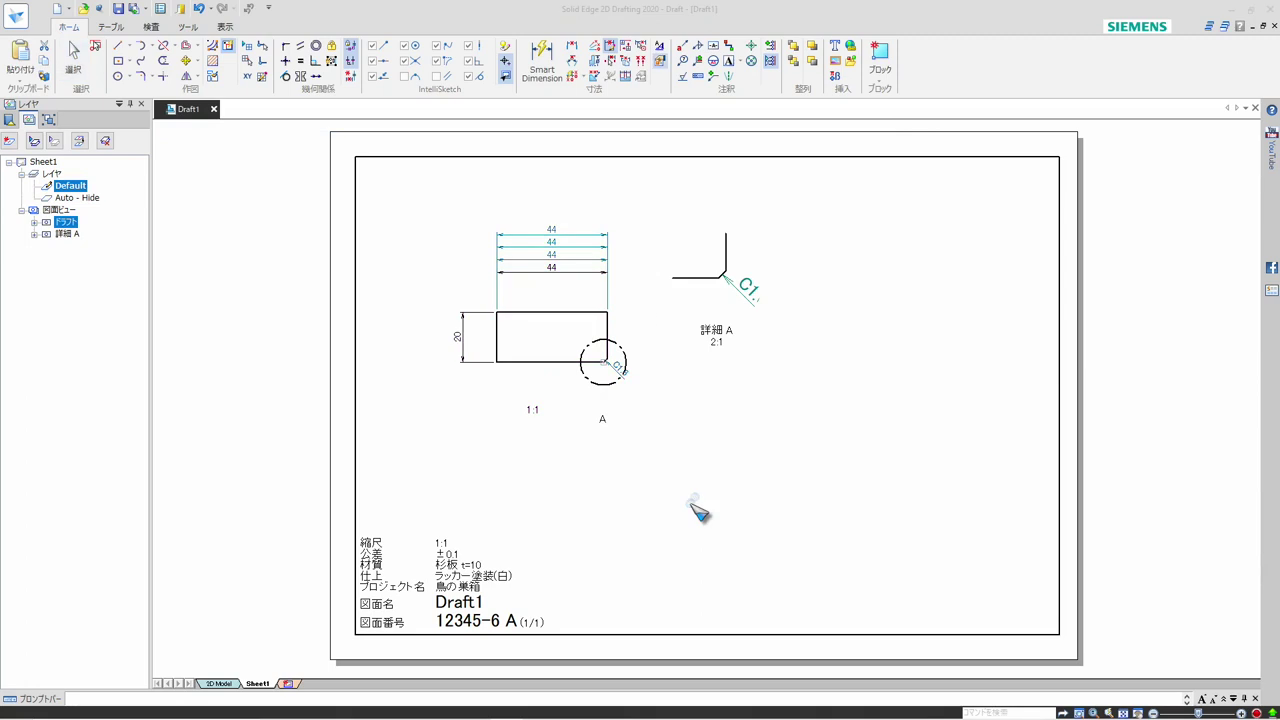
pyautogui.doubleClick(557, 407)
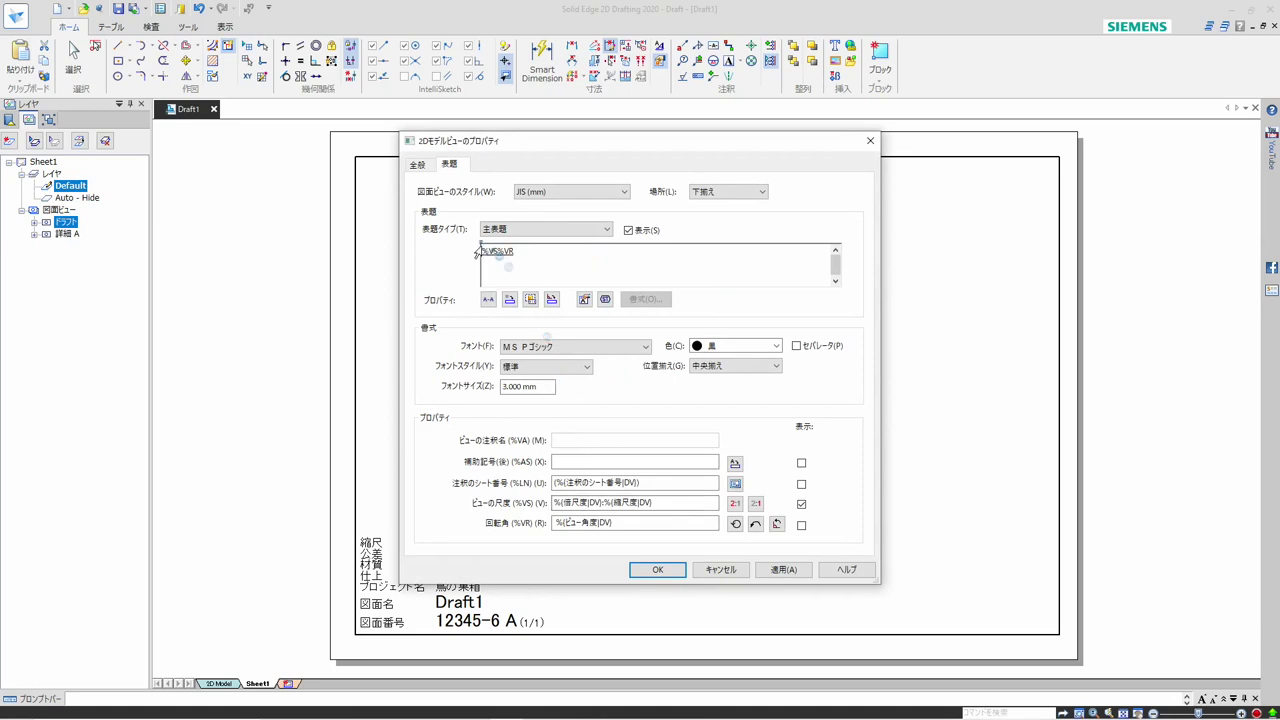
pyautogui.click(801, 504)
pyautogui.click(660, 569)
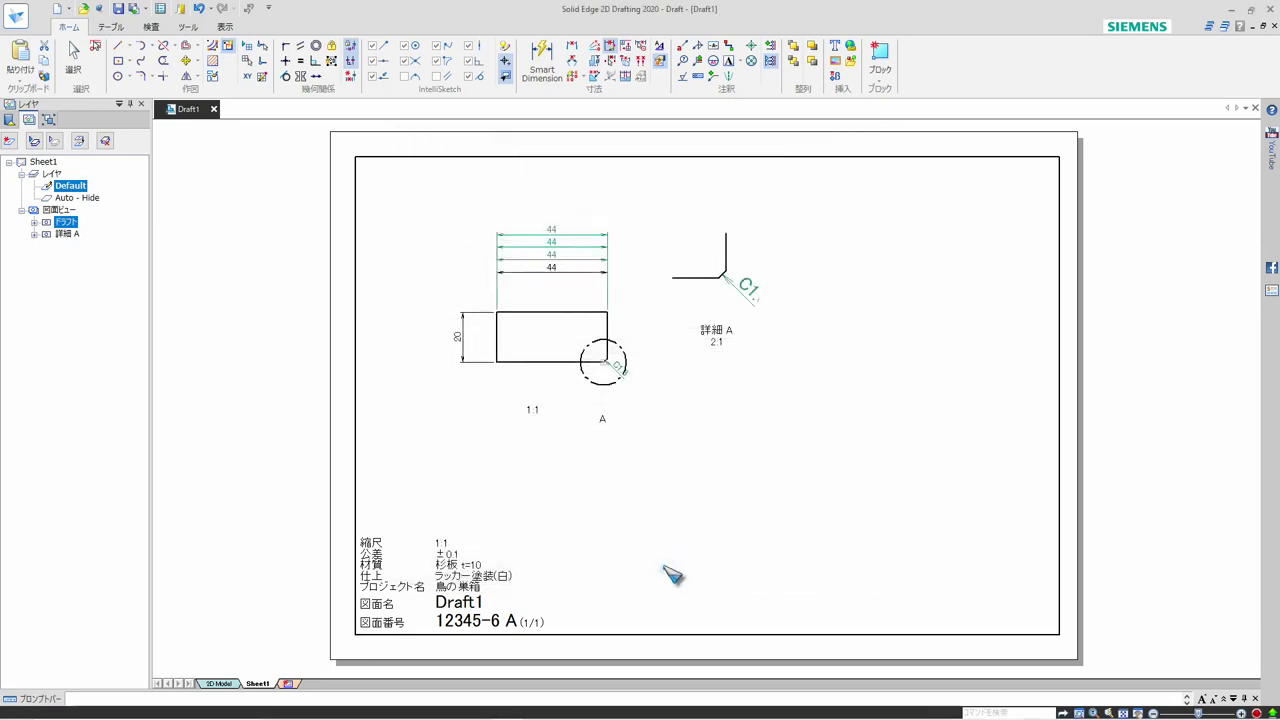
# Move the detail circle's label A up beside the lower-right edge of the circle on the main view
pyautogui.click(603, 420)
pyautogui.click(603, 420)
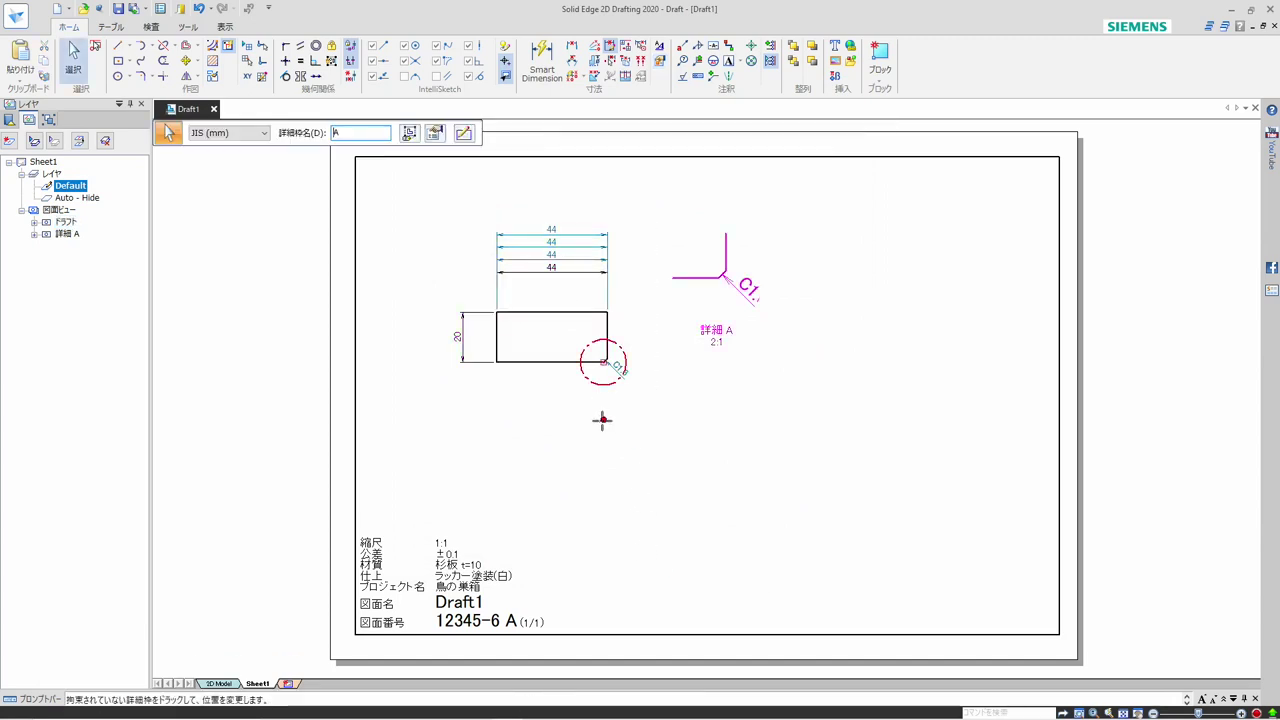
pyautogui.click(625, 391)
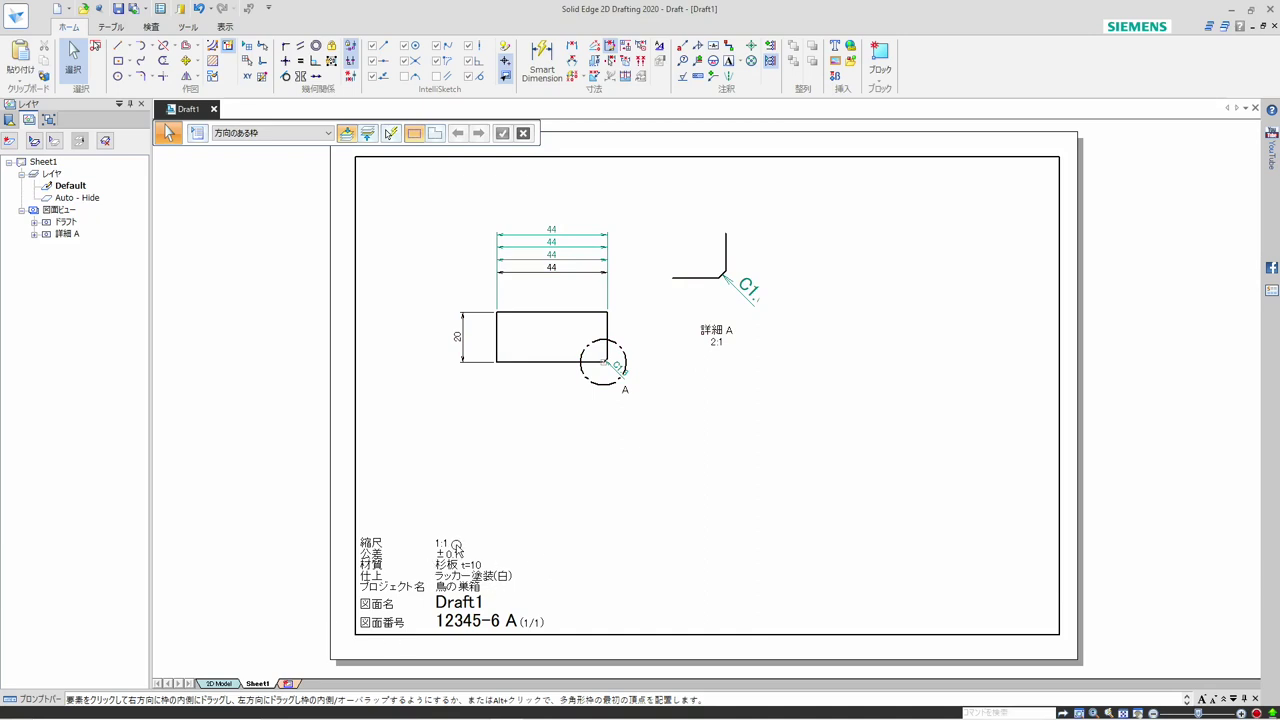
# Change the sheet scale of Sheet1 to 2:1 in the sheet setup
pyautogui.rightClick(262, 684)
pyautogui.click(285, 666)
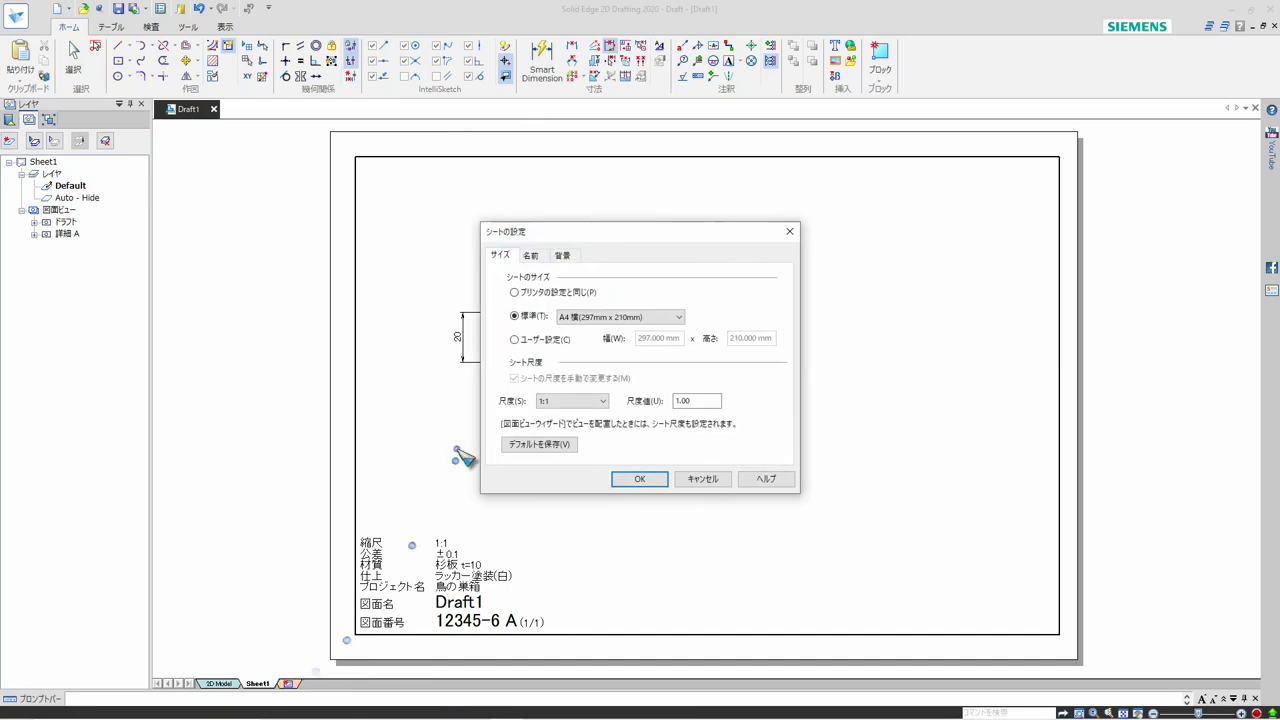
pyautogui.click(573, 401)
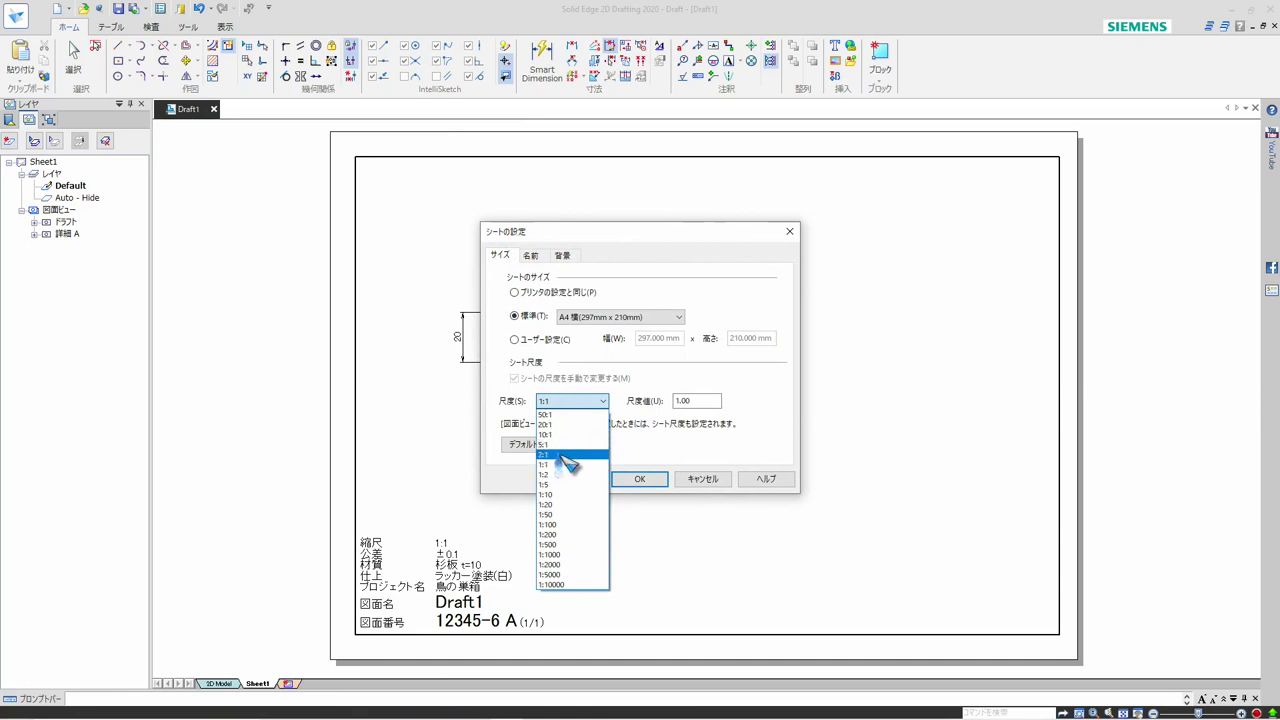
pyautogui.click(566, 454)
pyautogui.click(641, 479)
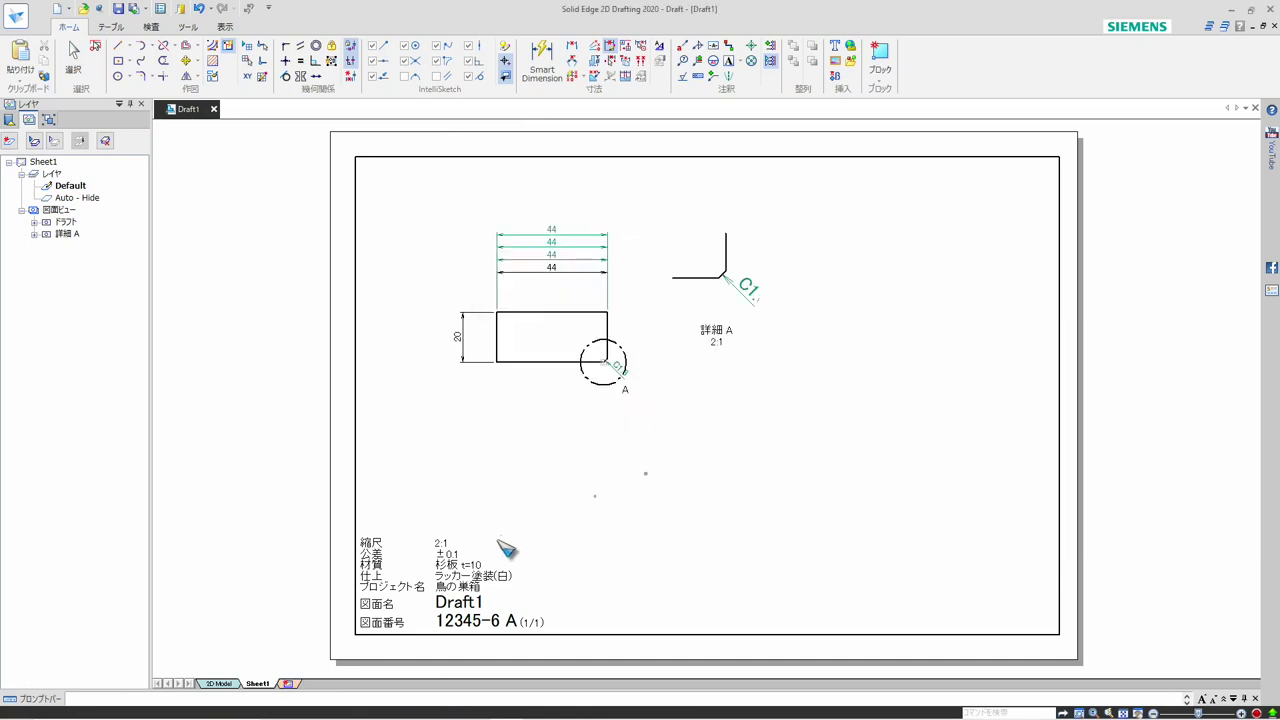
# Set the sheet scale of Sheet1 to 1:10 in the sheet setup
pyautogui.rightClick(279, 683)
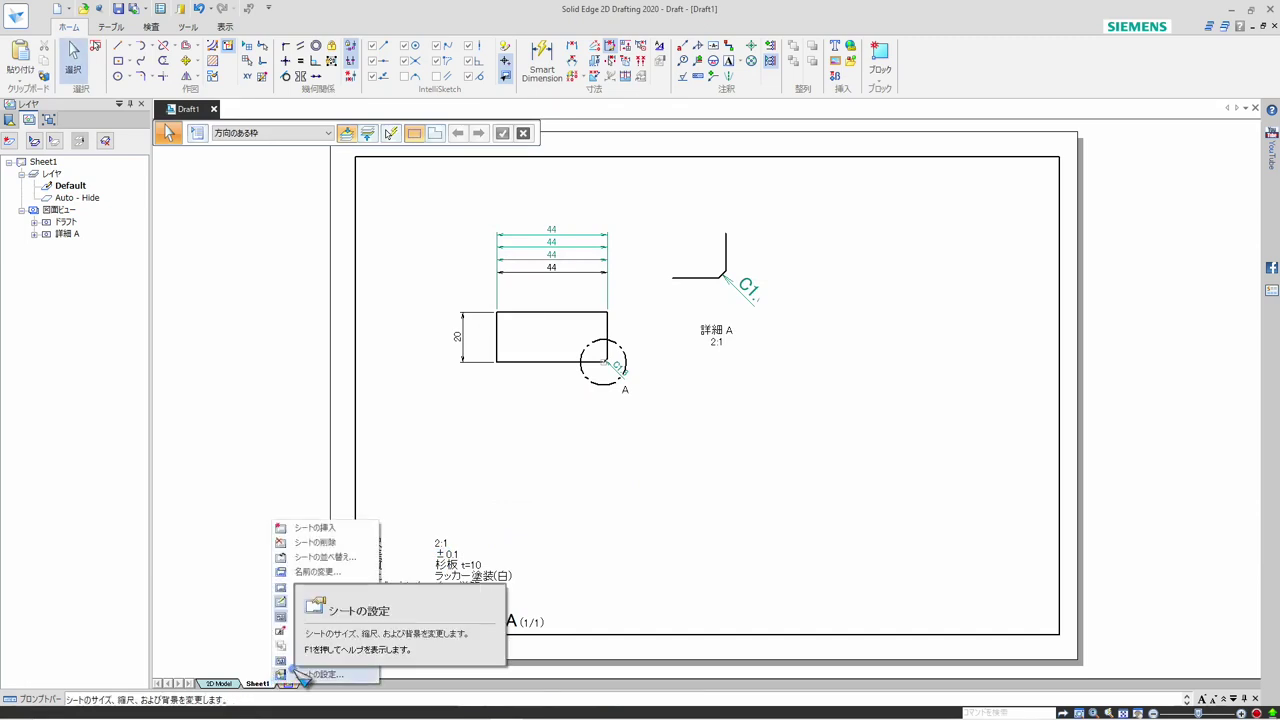
pyautogui.click(300, 674)
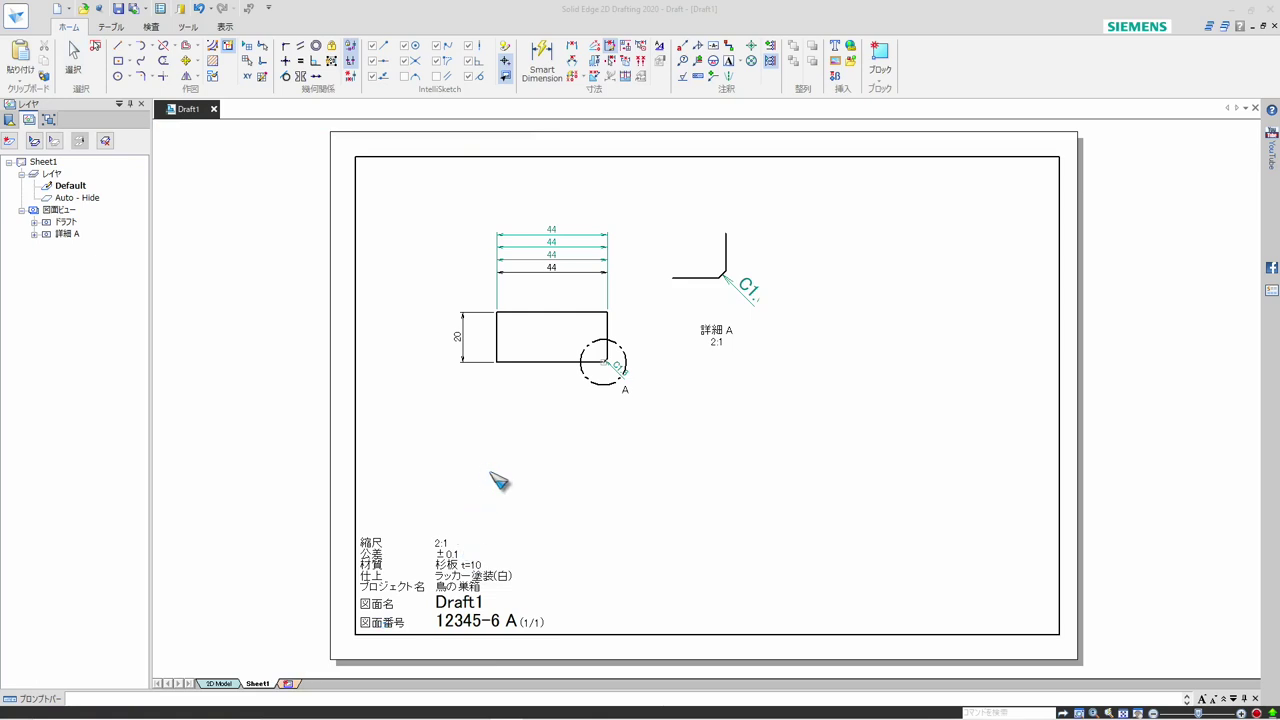
pyautogui.click(601, 402)
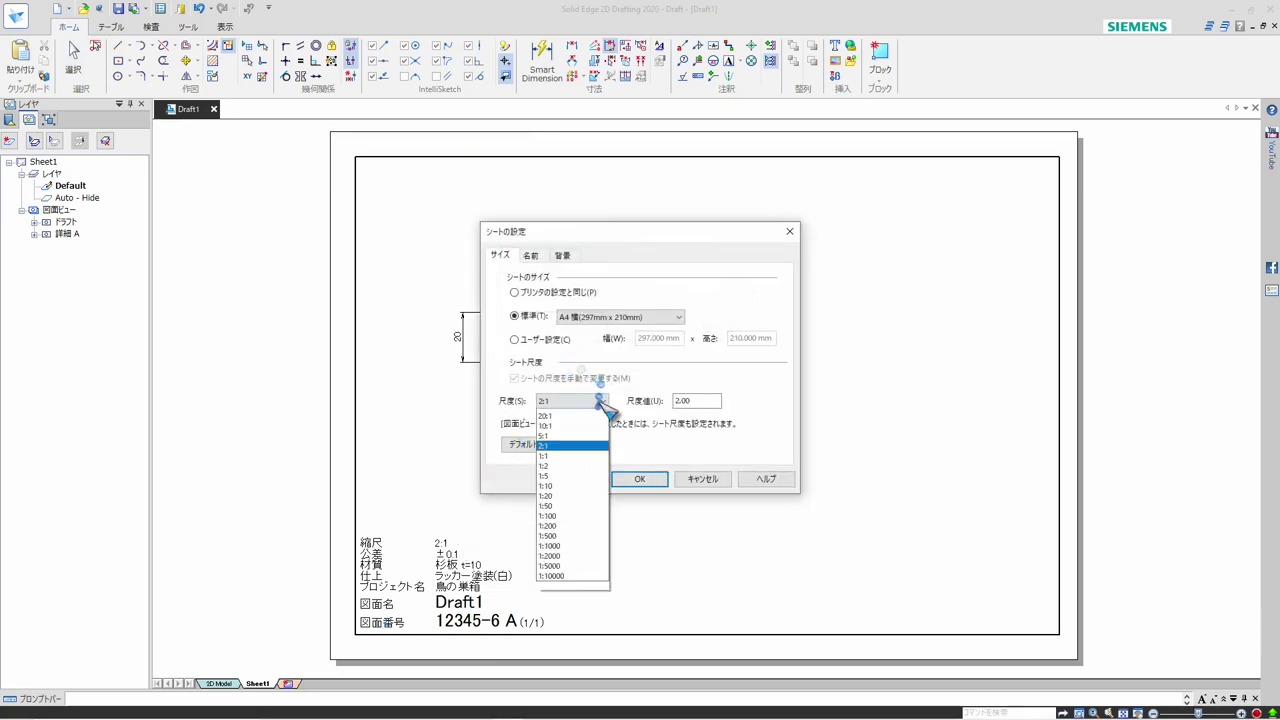
pyautogui.click(563, 495)
pyautogui.click(637, 480)
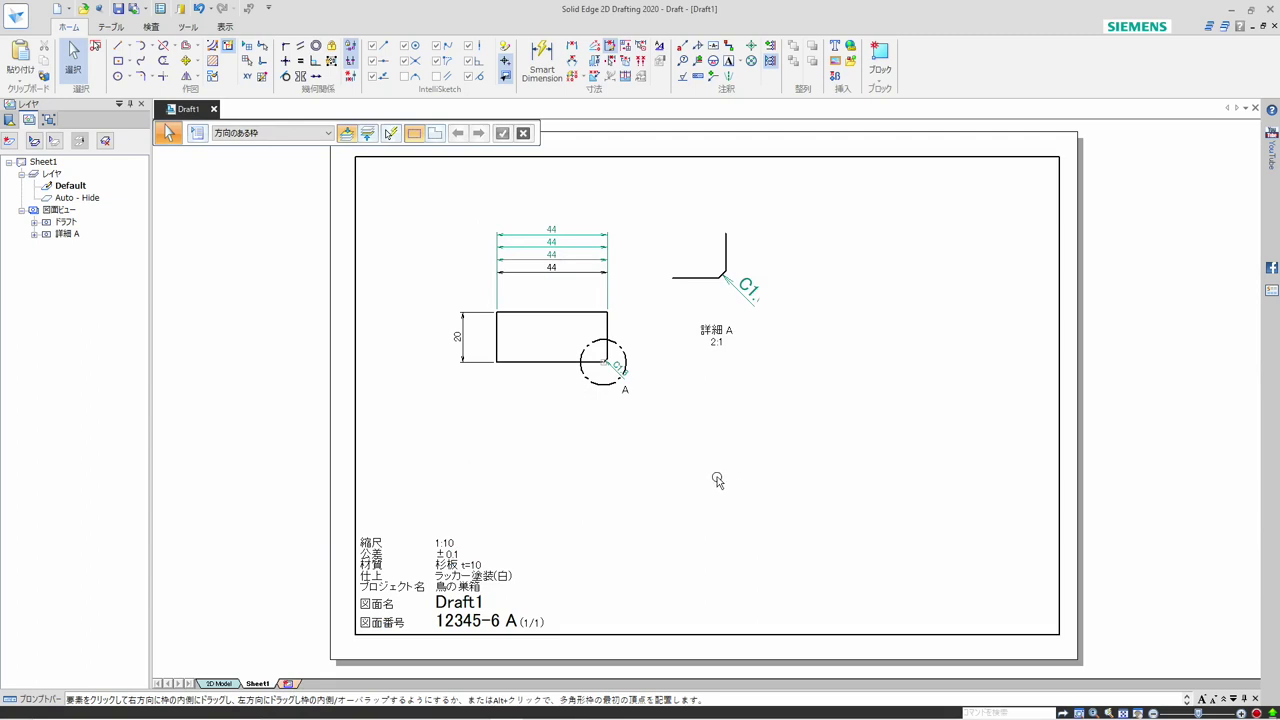
# Switch the background of Sheet1 to A3-Sheet in the sheet setup
pyautogui.rightClick(268, 682)
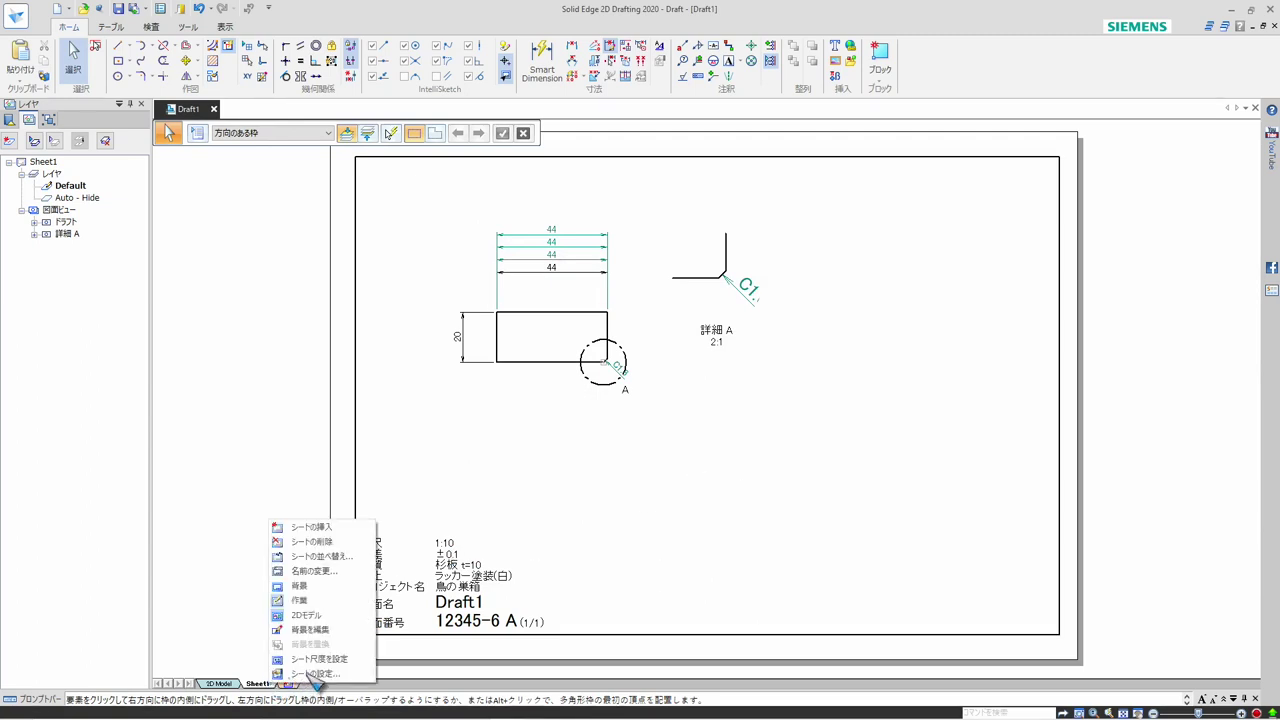
pyautogui.click(307, 676)
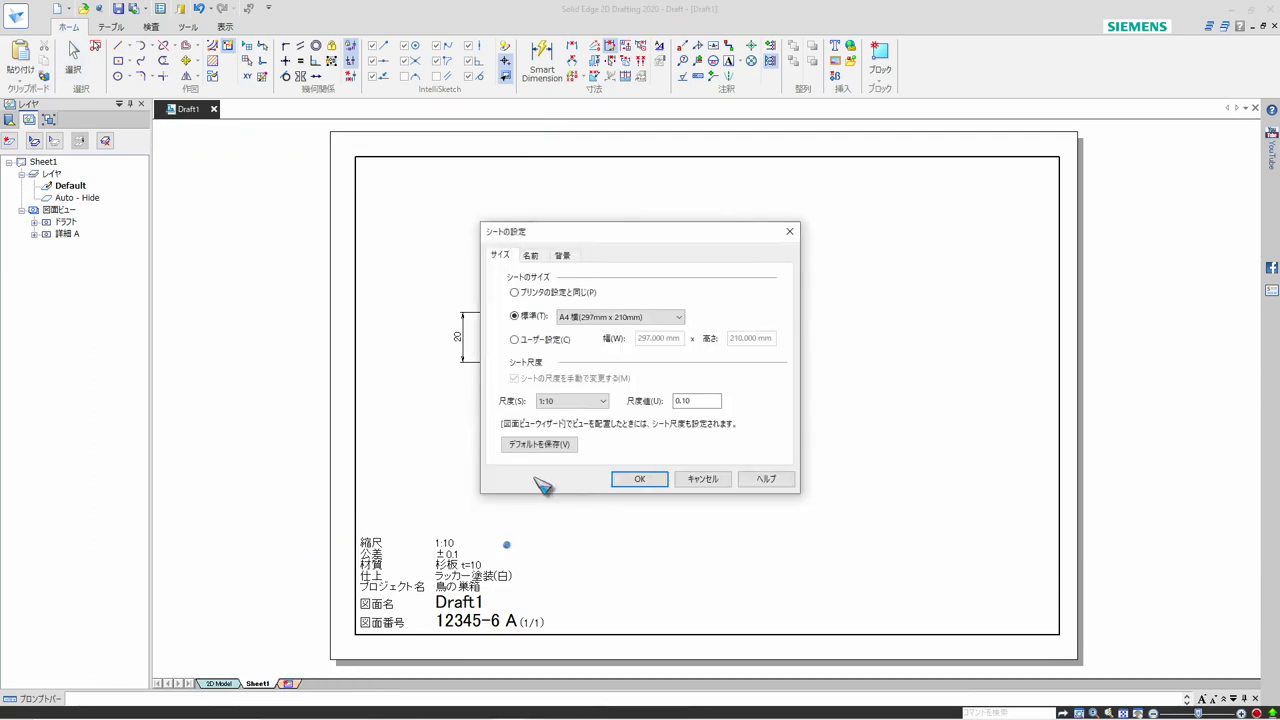
pyautogui.click(562, 254)
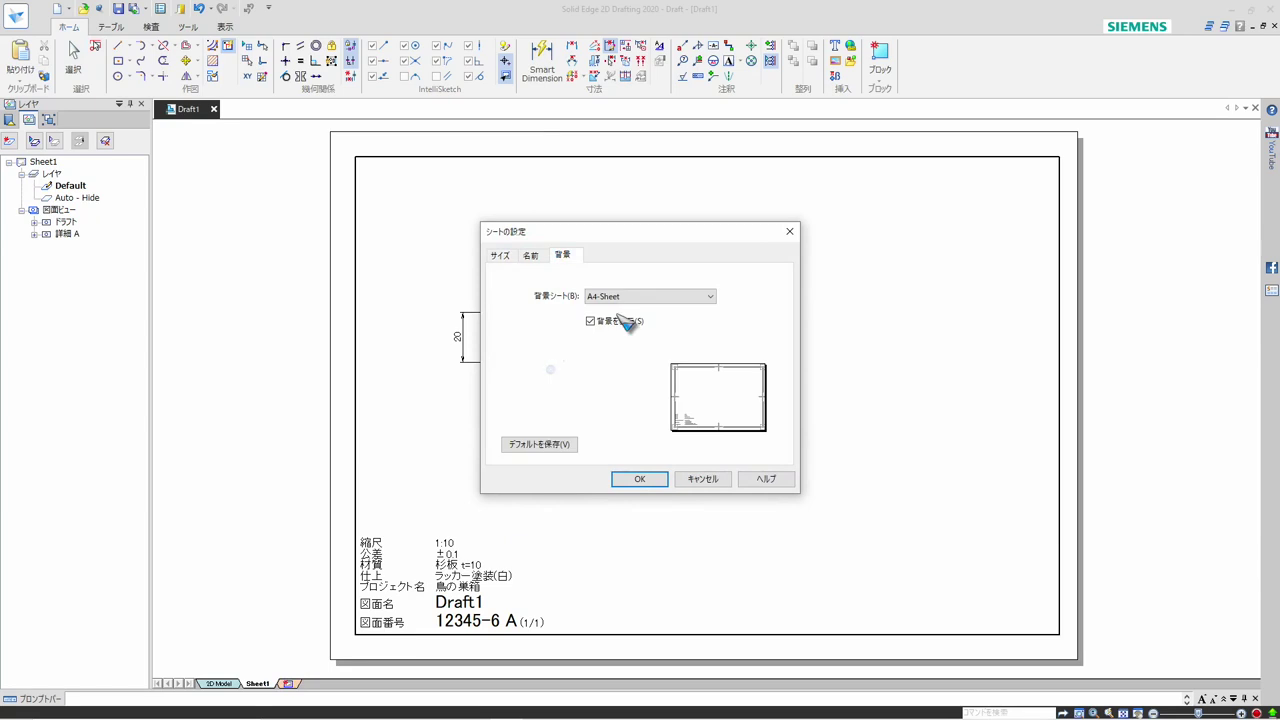
pyautogui.click(630, 296)
pyautogui.click(604, 349)
pyautogui.click(640, 479)
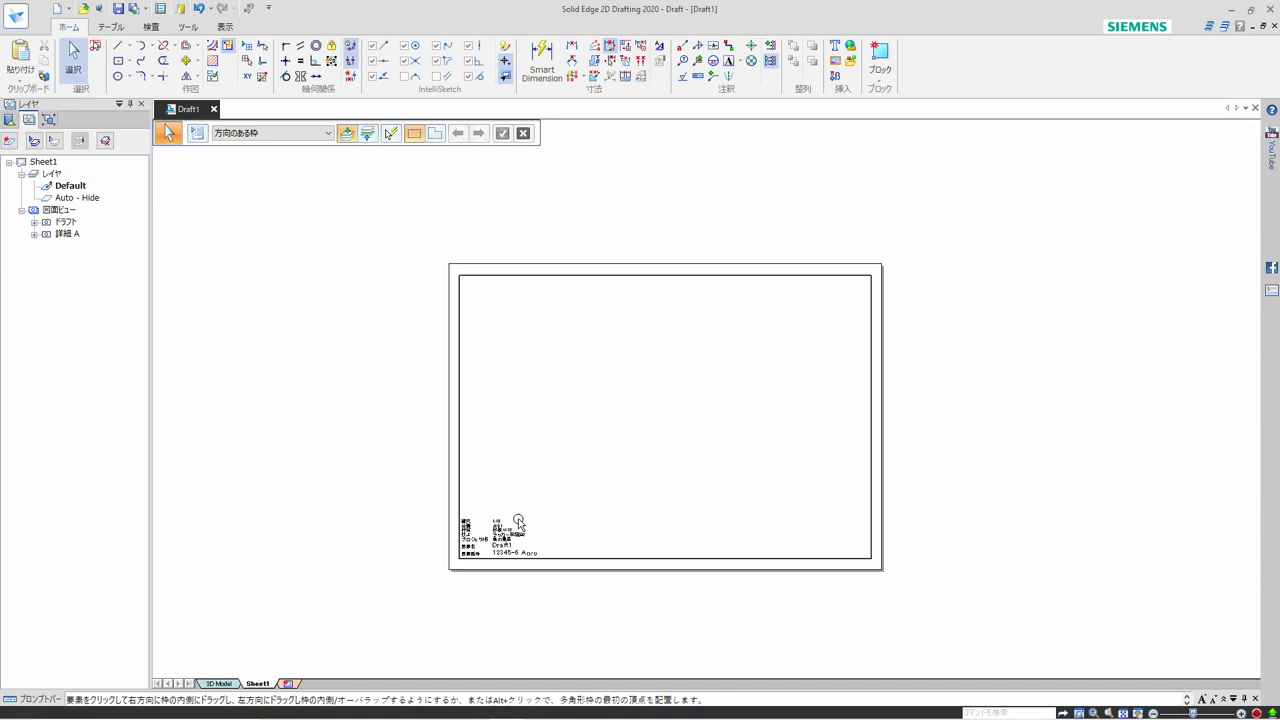
pyautogui.scroll(1, 579, 491)
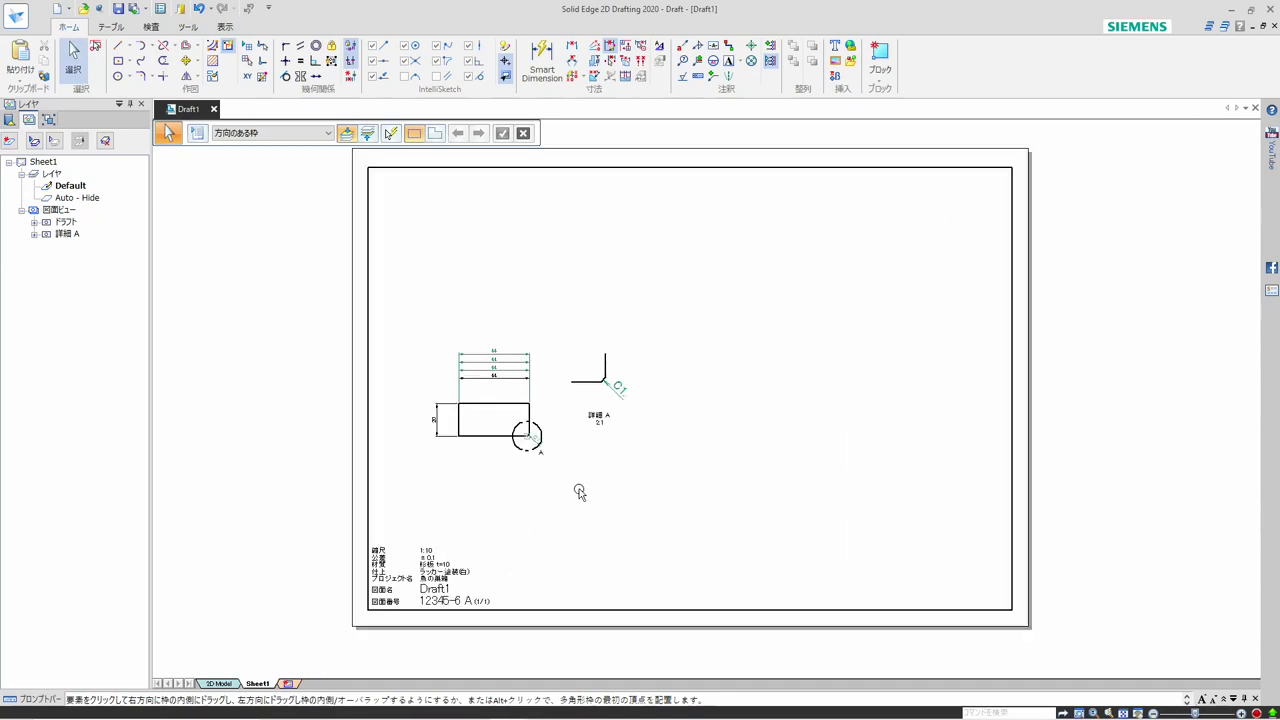
pyautogui.scroll(1, 601, 533)
pyautogui.scroll(-1, 596, 518)
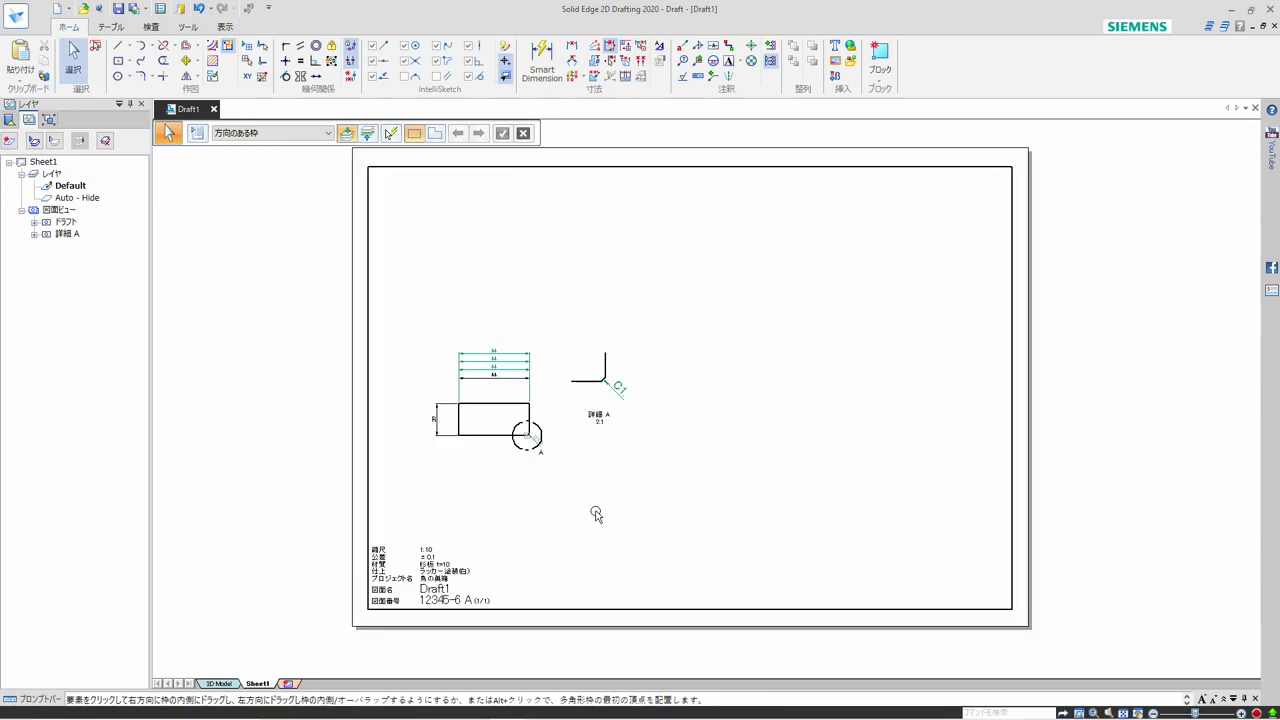
# Show the background sheets to examine the A3-Sheet and A4-Sheet backgrounds, hide them again, and return to Sheet1
pyautogui.rightClick(271, 685)
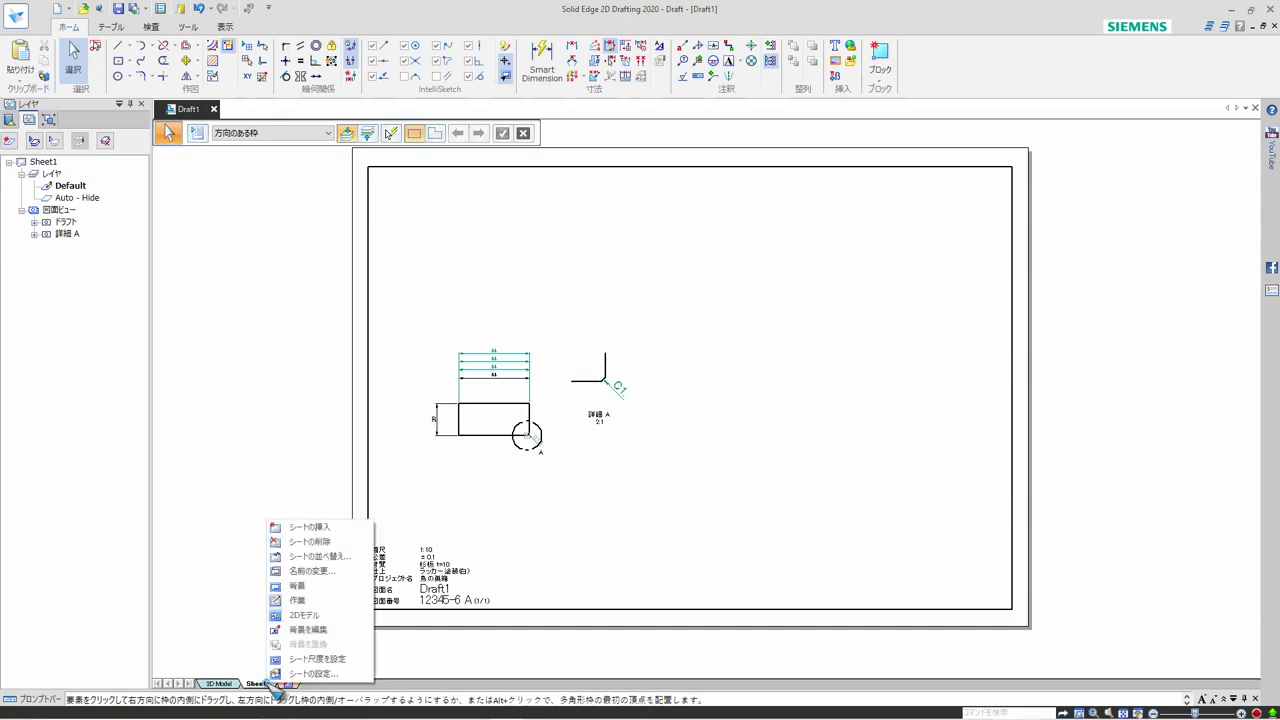
pyautogui.click(298, 588)
pyautogui.click(367, 684)
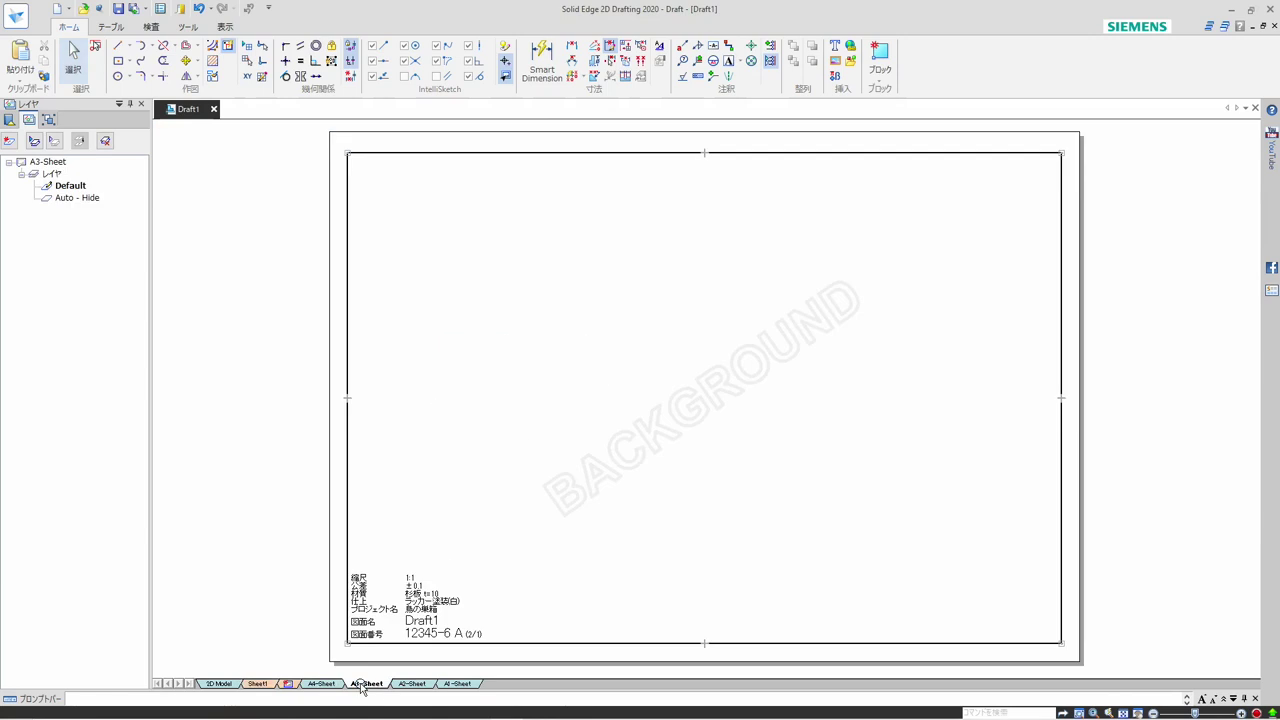
pyautogui.click(322, 684)
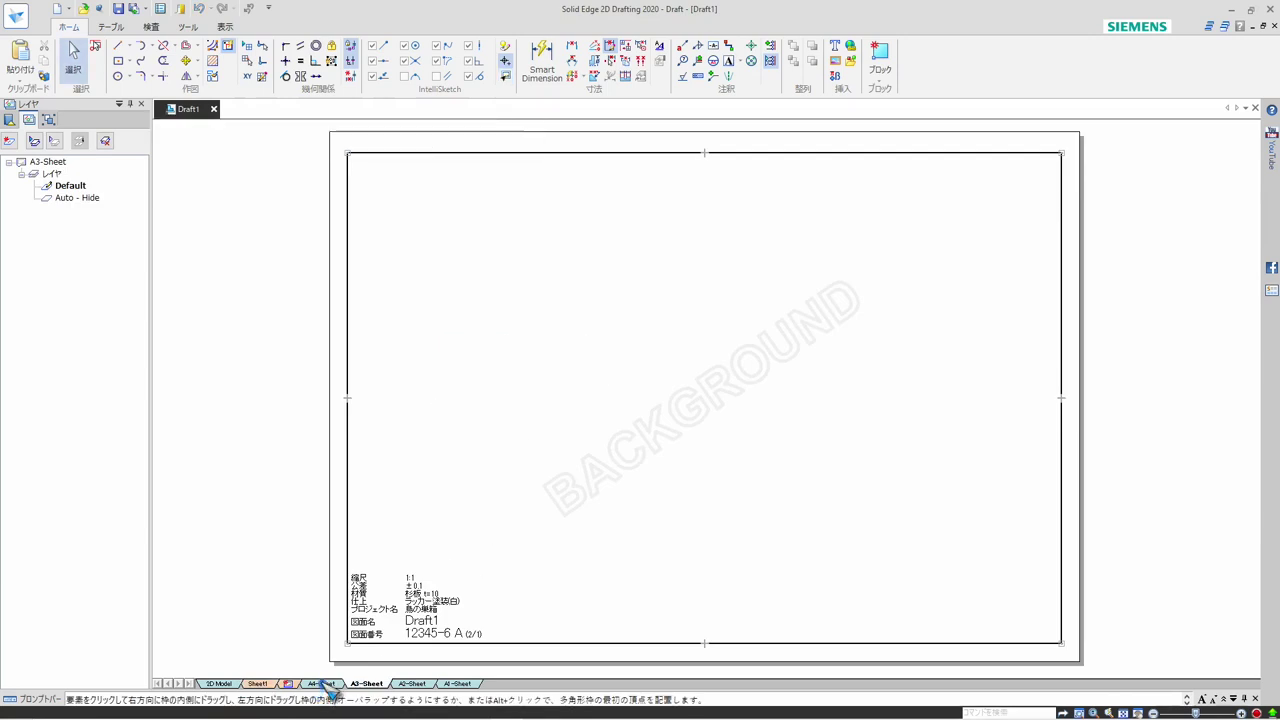
pyautogui.rightClick(327, 688)
pyautogui.click(358, 599)
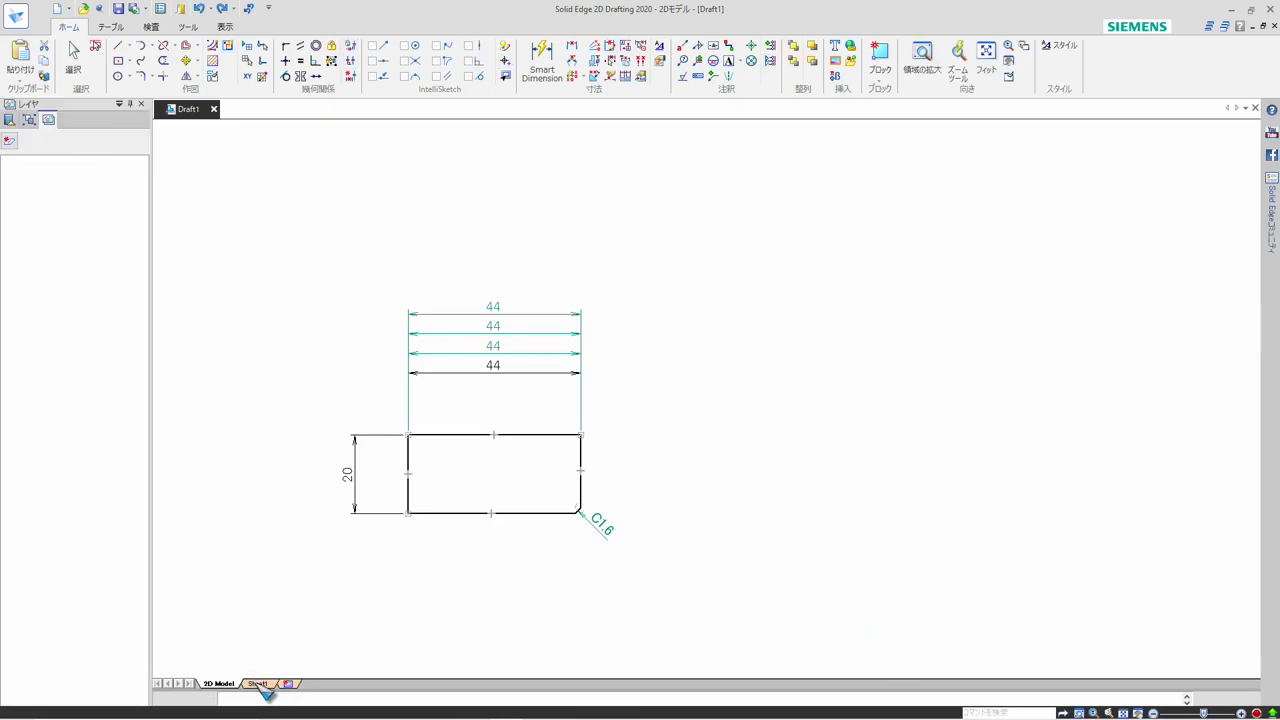
pyautogui.click(258, 684)
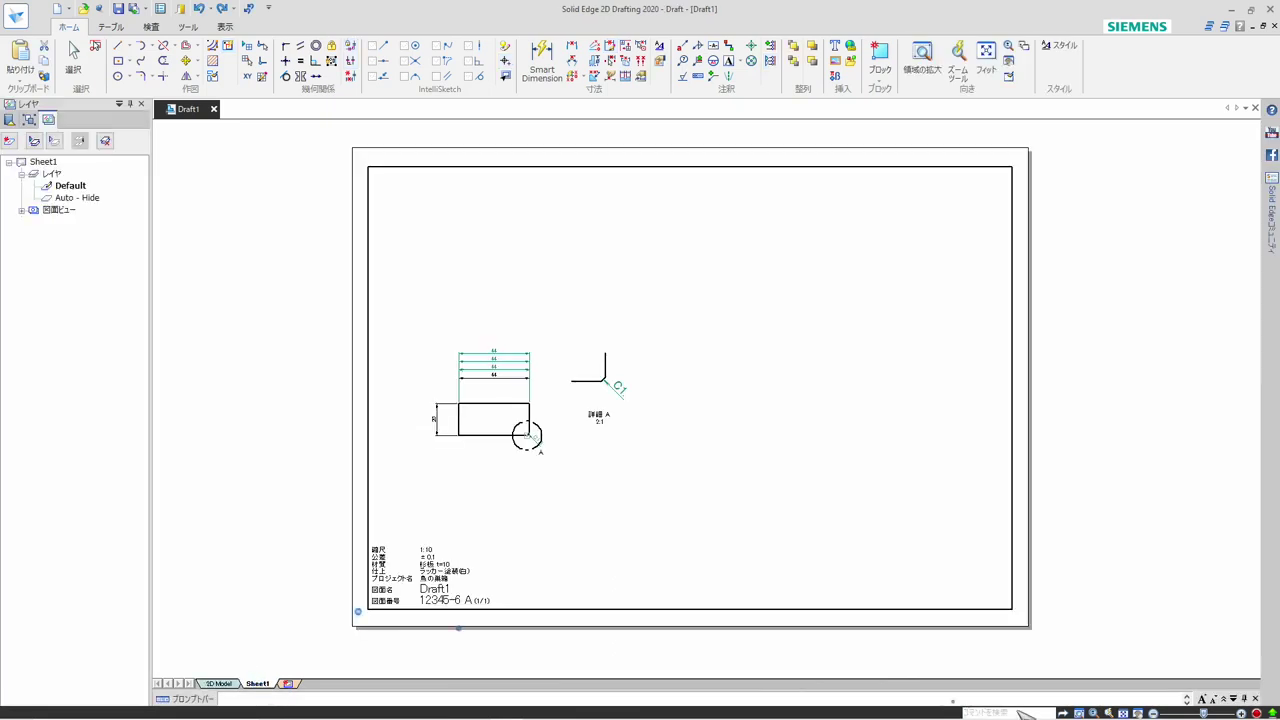
# Set the background of Sheet1 back to A4-Sheet and fit the sheet in the window
pyautogui.rightClick(273, 688)
pyautogui.click(300, 675)
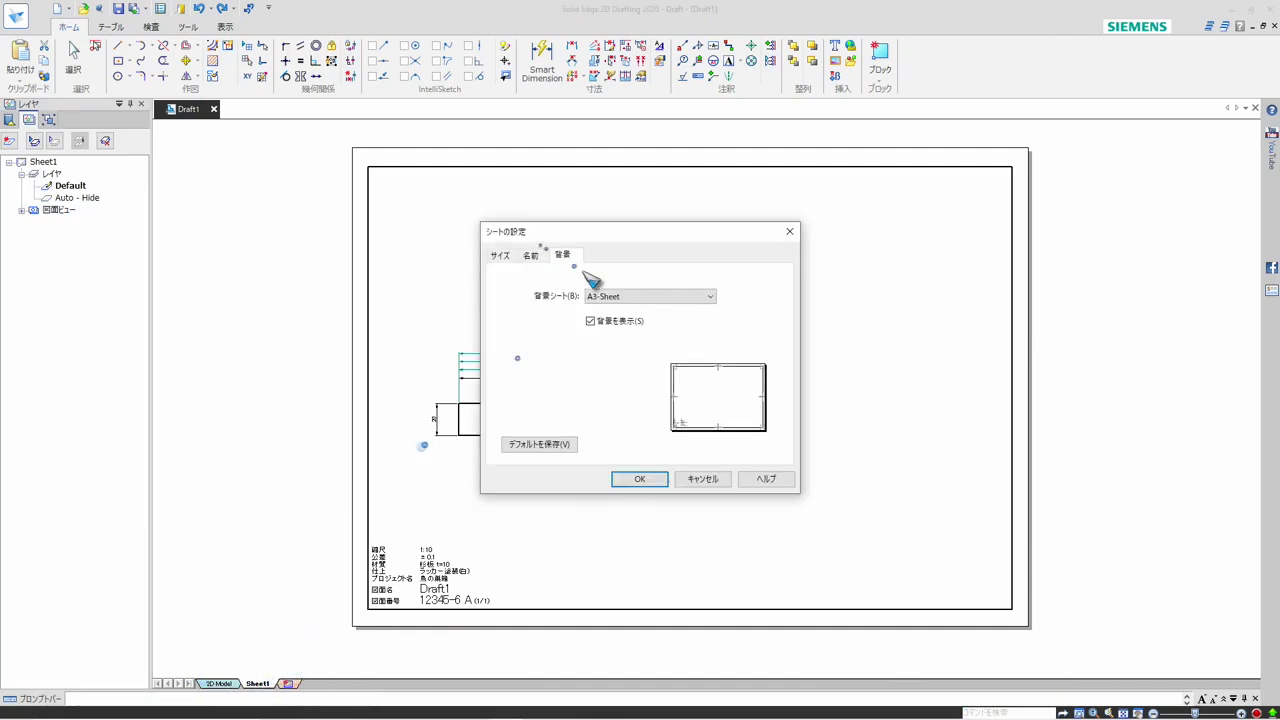
pyautogui.click(600, 296)
pyautogui.click(603, 350)
pyautogui.click(640, 479)
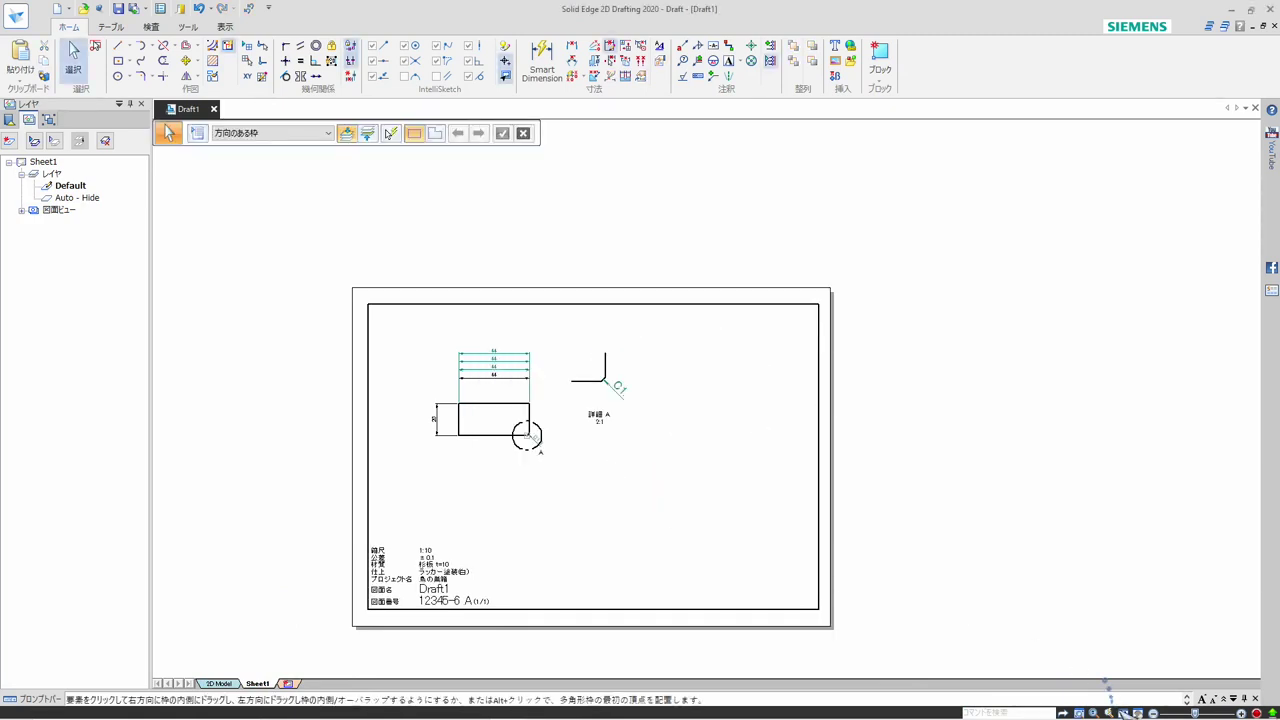
pyautogui.hotkey('ctrl', 'shift', 'a')
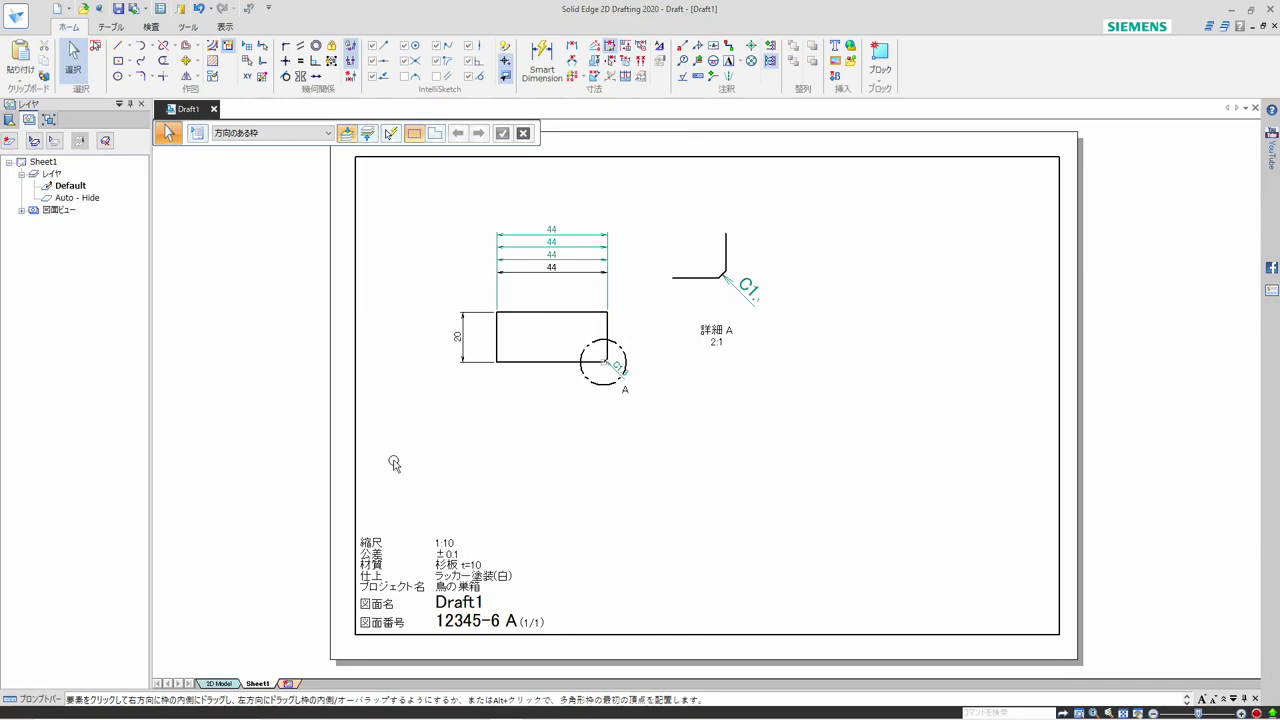
# Delete the main view and detail view A from Sheet1
pyautogui.moveTo(392, 462); pyautogui.dragTo(836, 182)
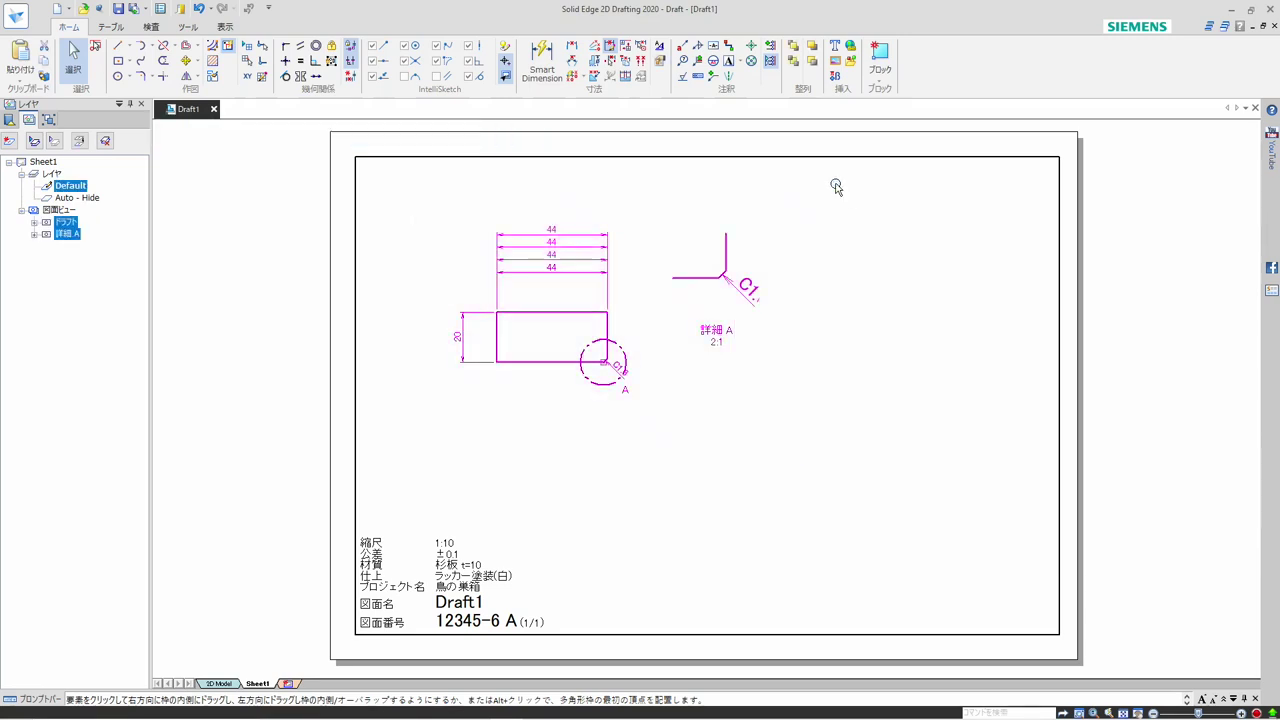
pyautogui.press('Delete')
pyautogui.click(614, 388)
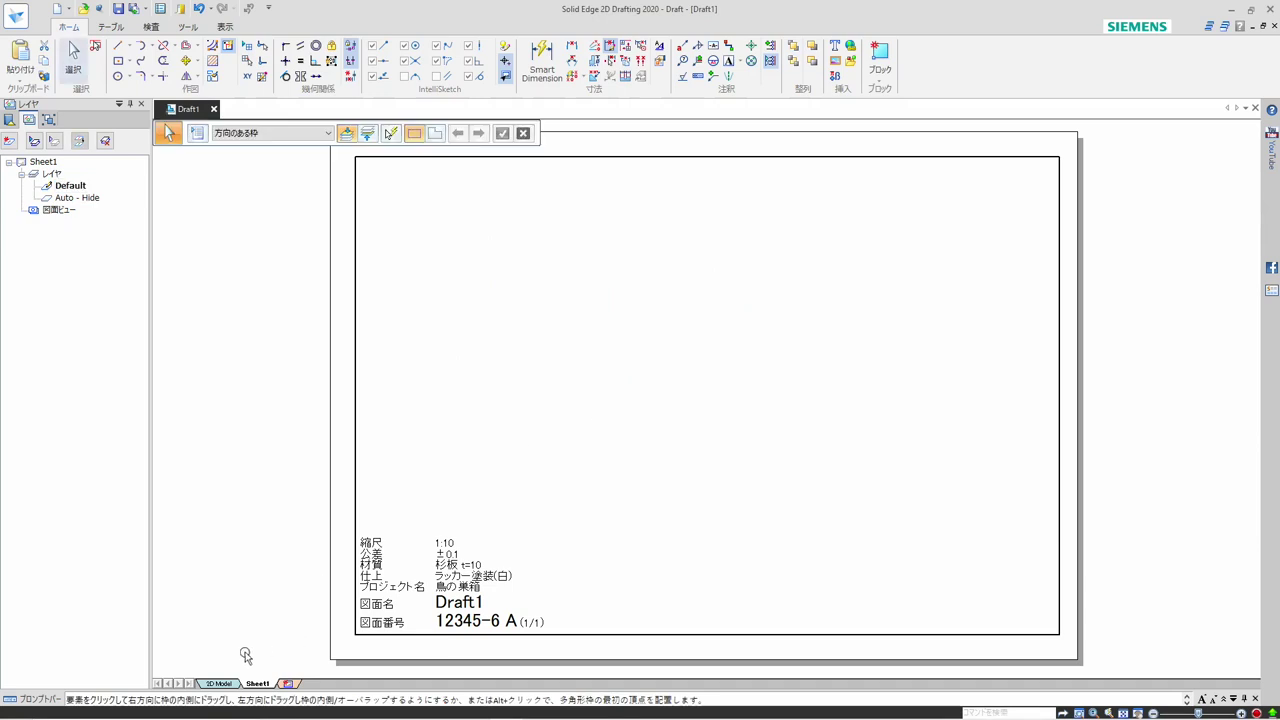
# Delete the chamfered rectangle and all its dimensions from the 2D Model sheet
pyautogui.click(220, 683)
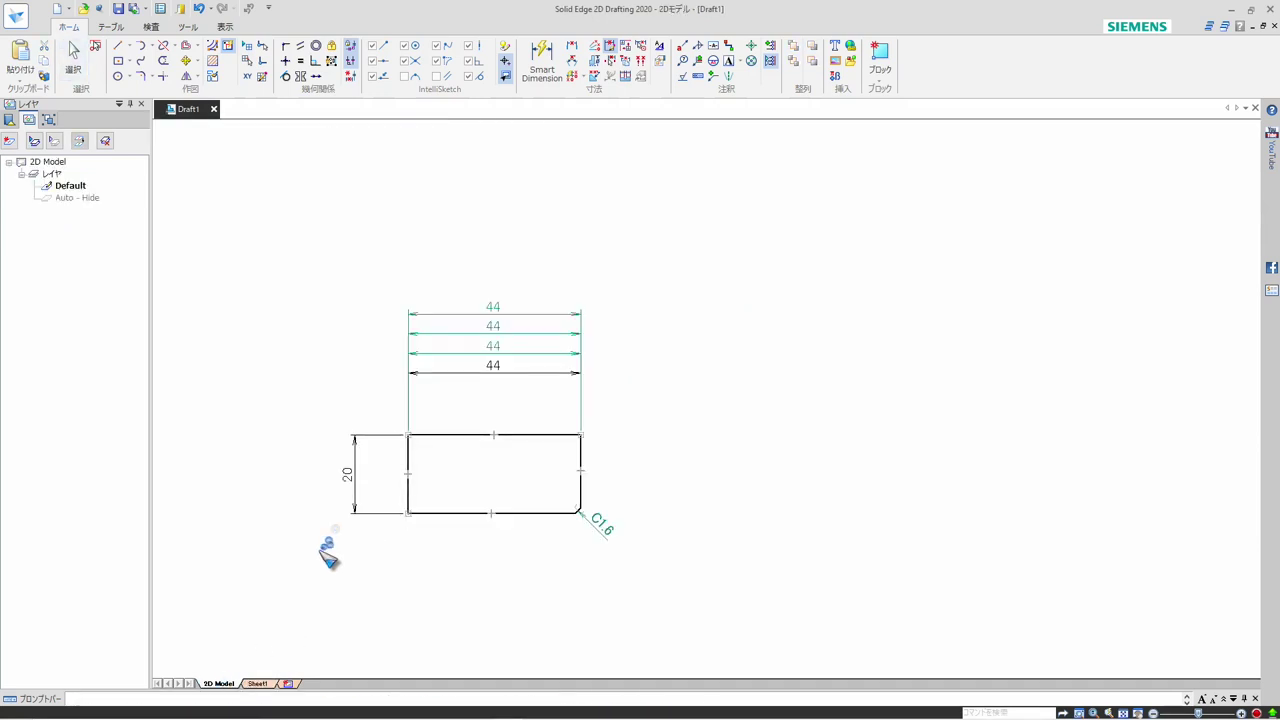
pyautogui.press('F11')
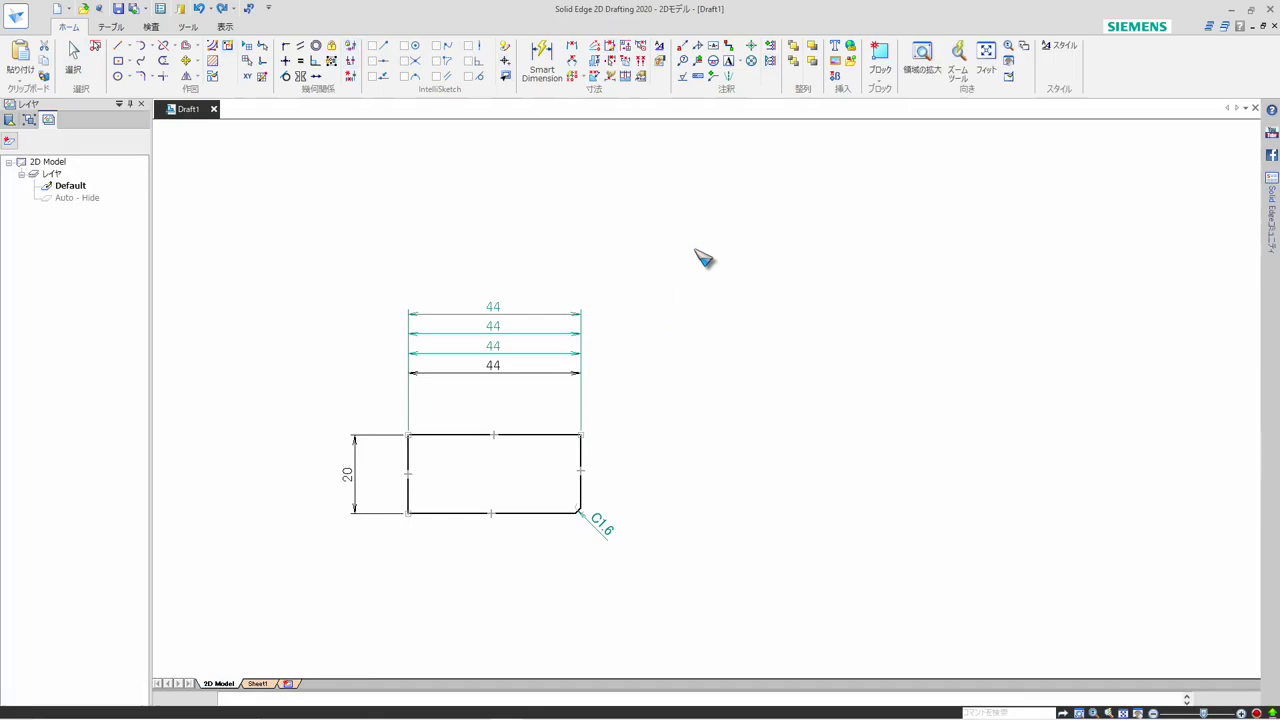
pyautogui.moveTo(338, 265); pyautogui.dragTo(664, 568)
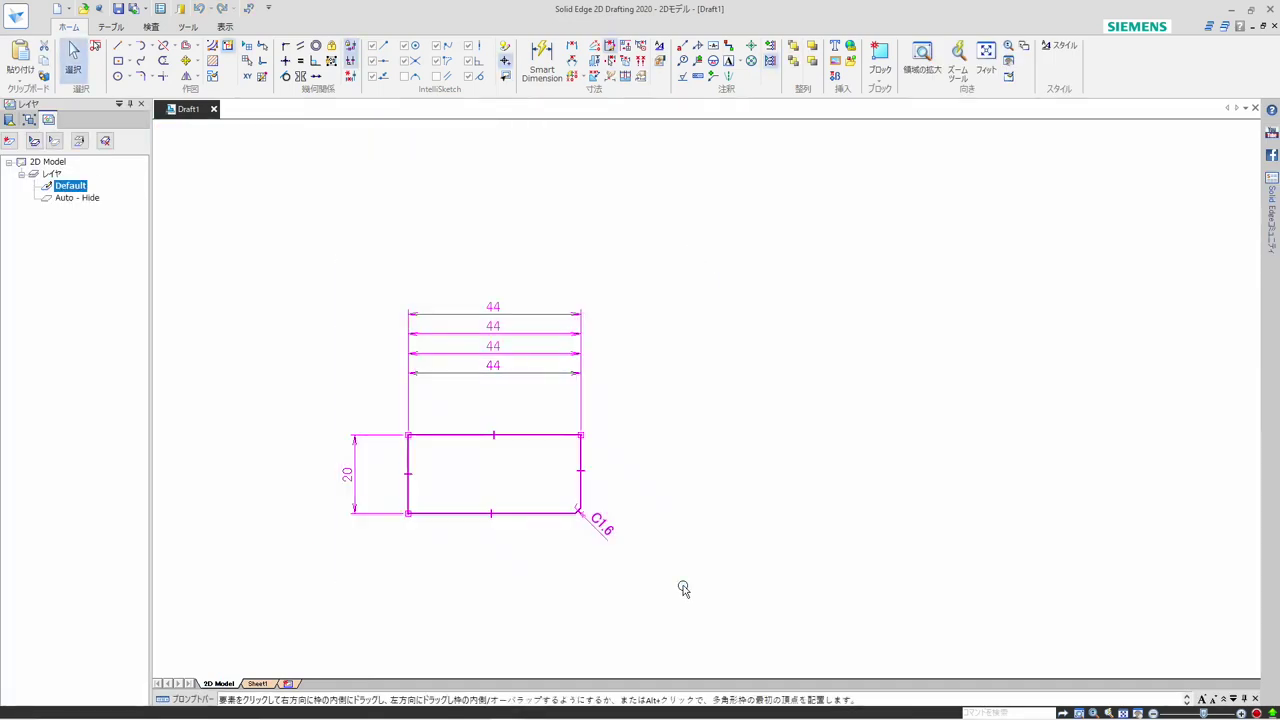
pyautogui.press('Delete')
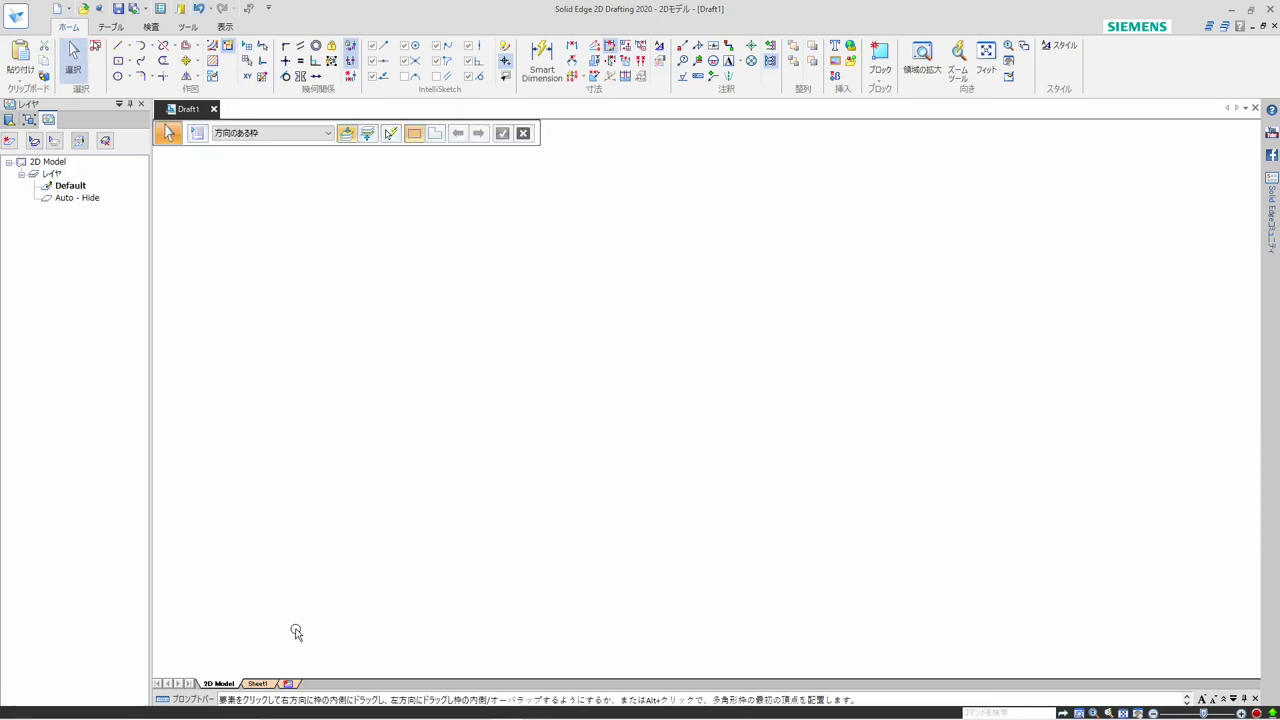
# Return to Sheet1 and turn off the display of the 2D Model sheet
pyautogui.click(260, 685)
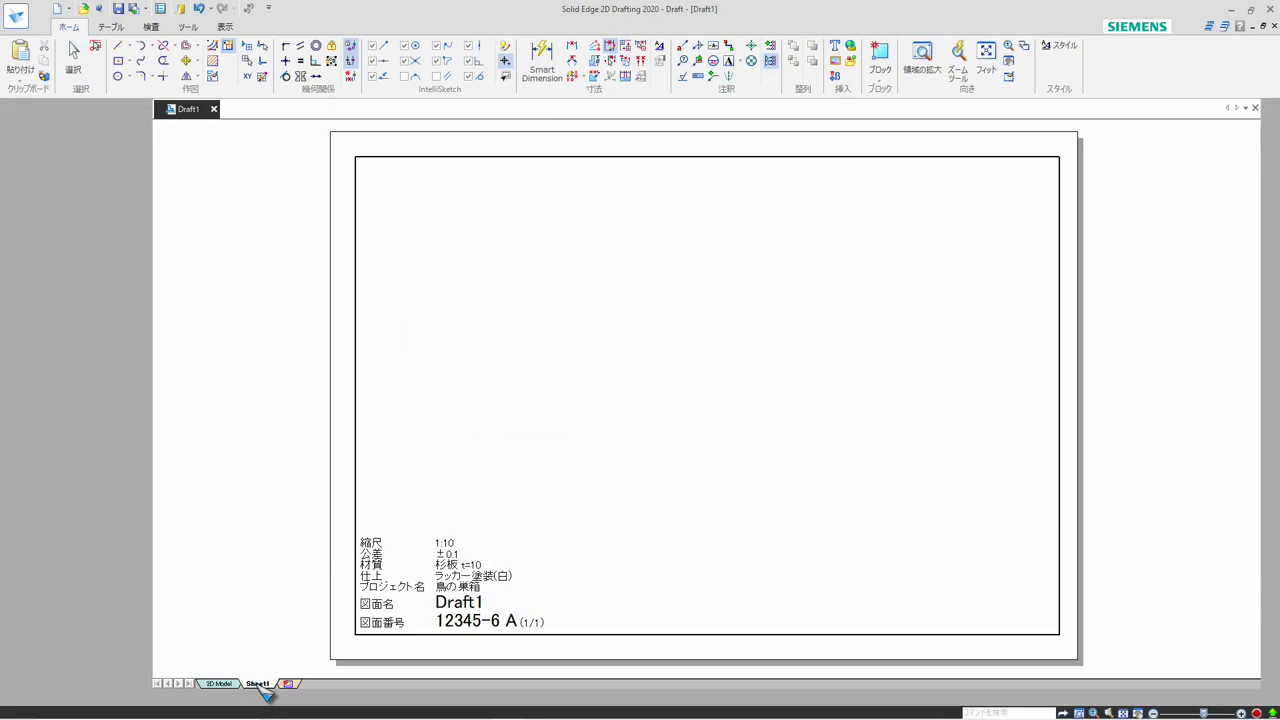
pyautogui.rightClick(261, 686)
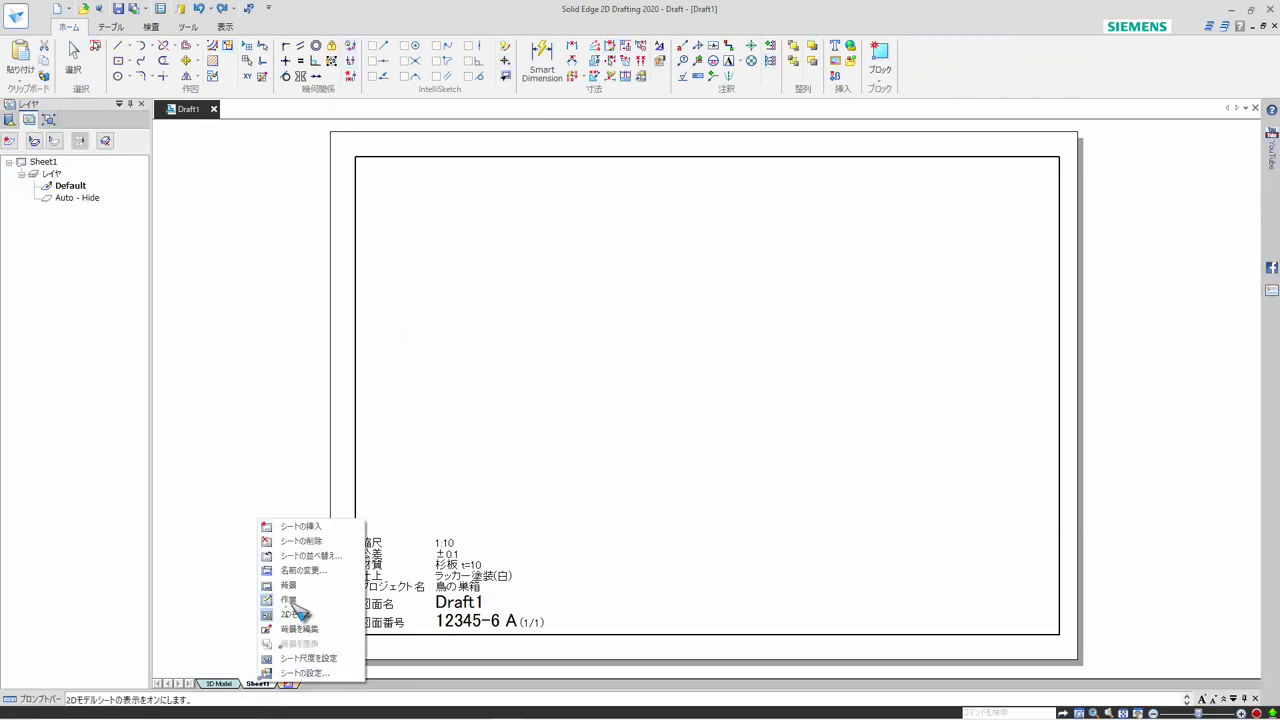
pyautogui.click(295, 620)
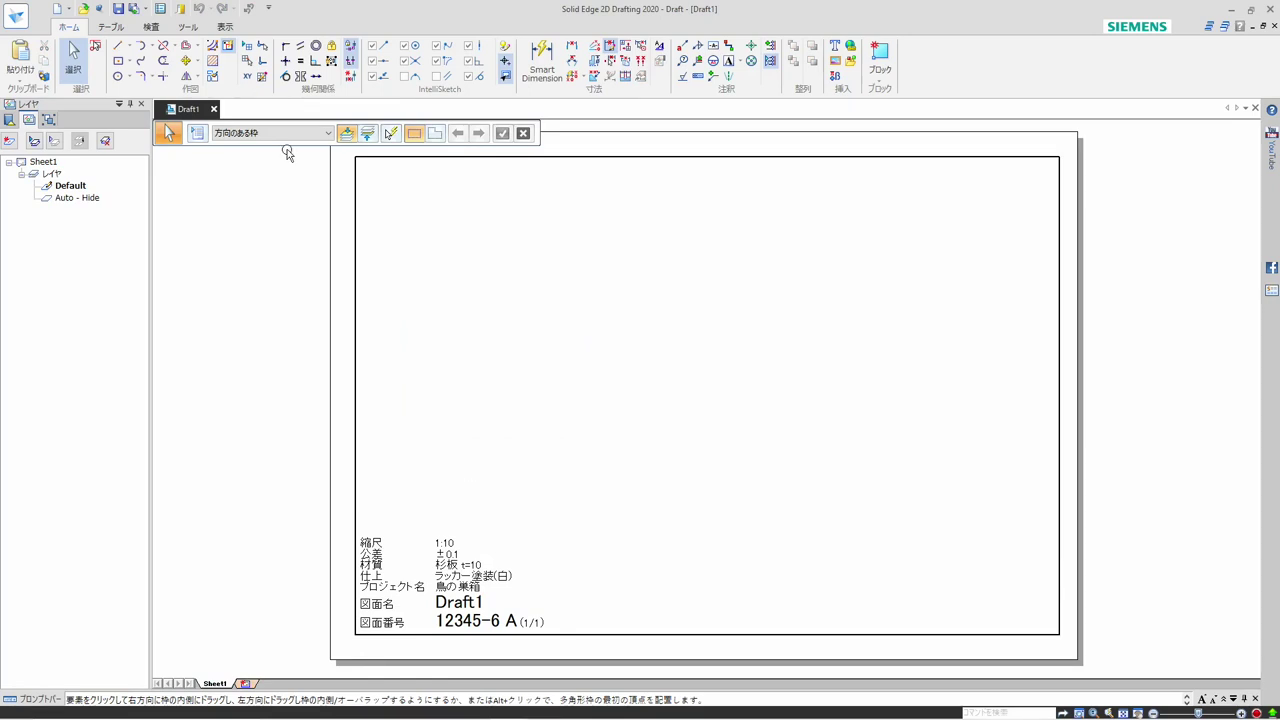
# Start saving the draft and browse through the desktop's document shortcut to the ソリッドエッジ文書 folder in the public documents
pyautogui.click(118, 9)
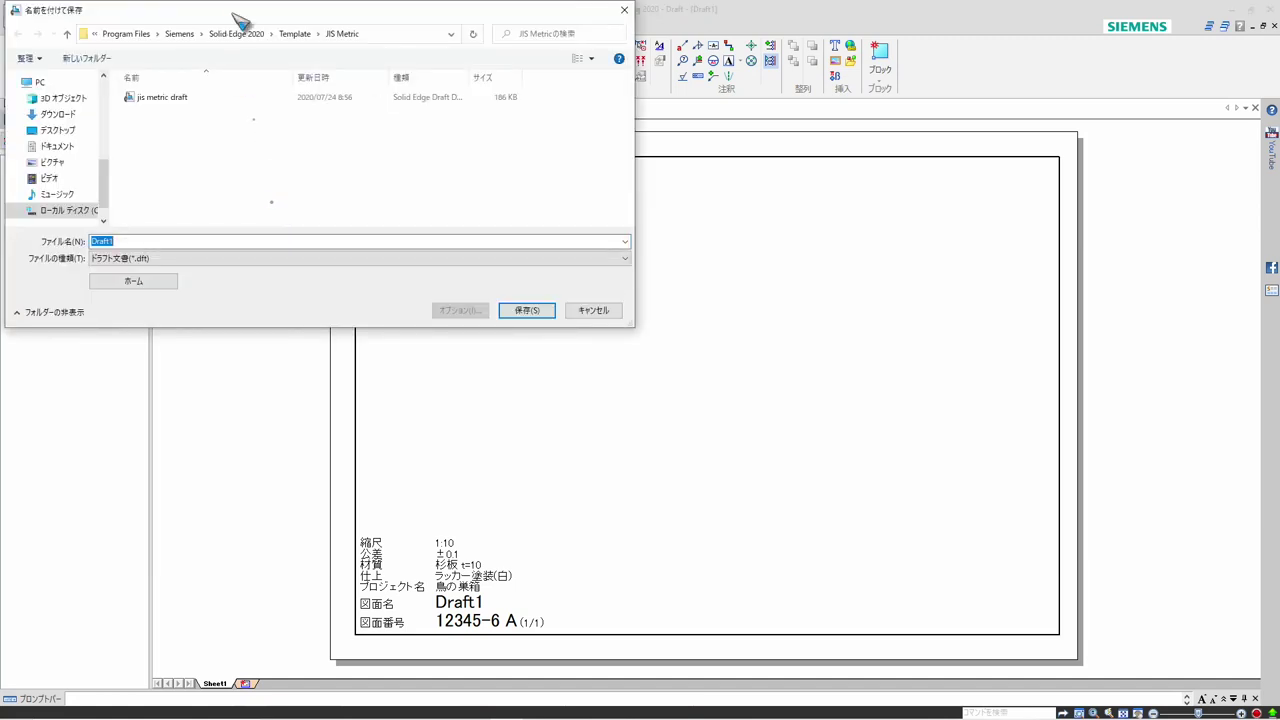
pyautogui.moveTo(244, 11); pyautogui.dragTo(514, 143)
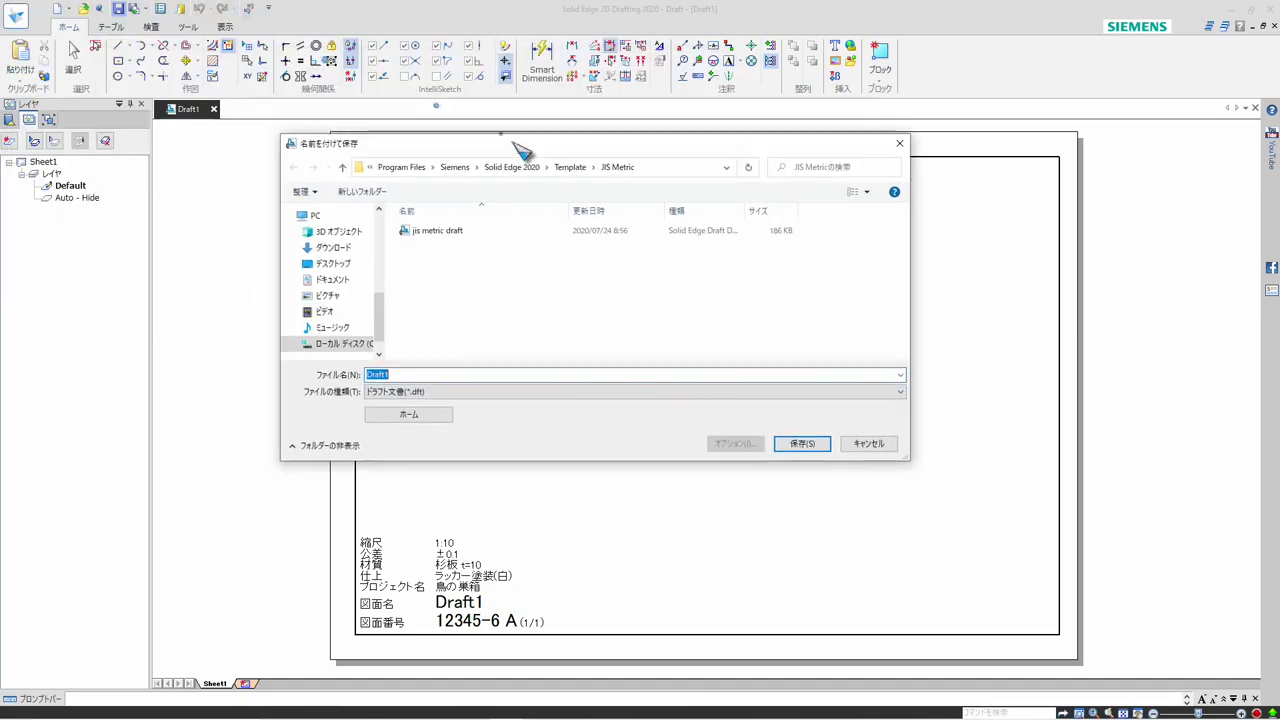
pyautogui.click(372, 232)
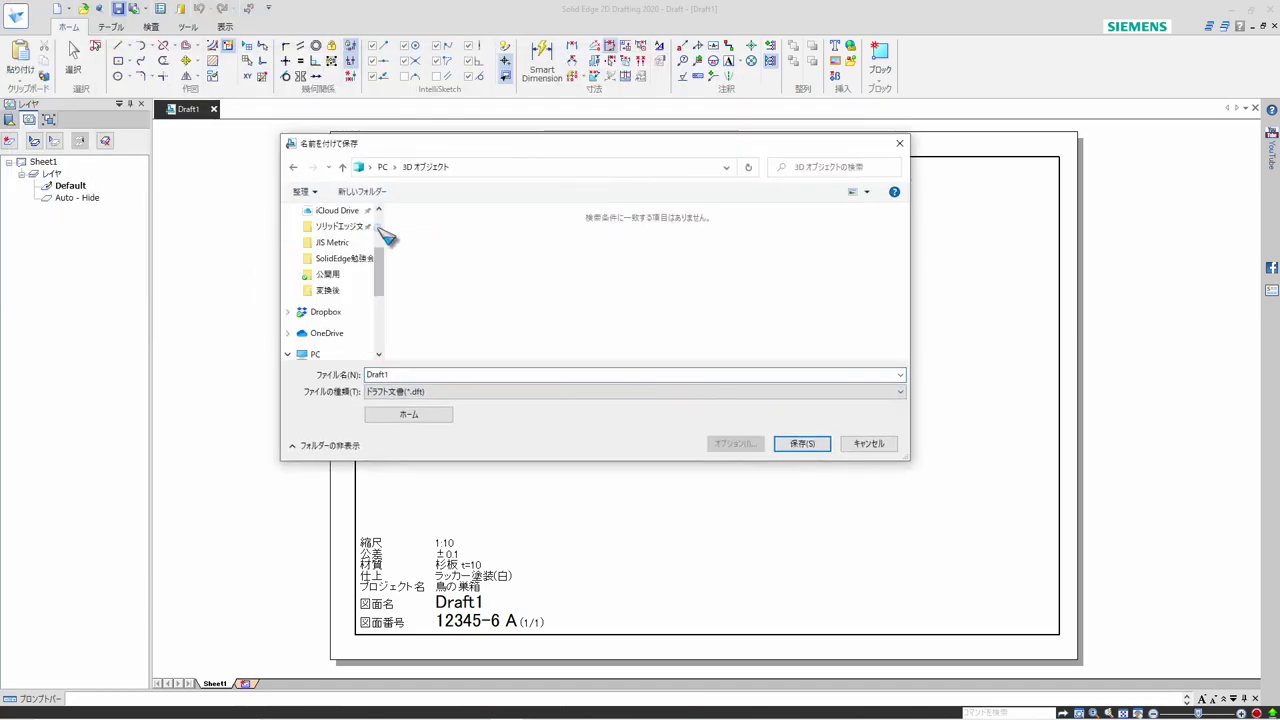
pyautogui.scroll(3, 385, 235)
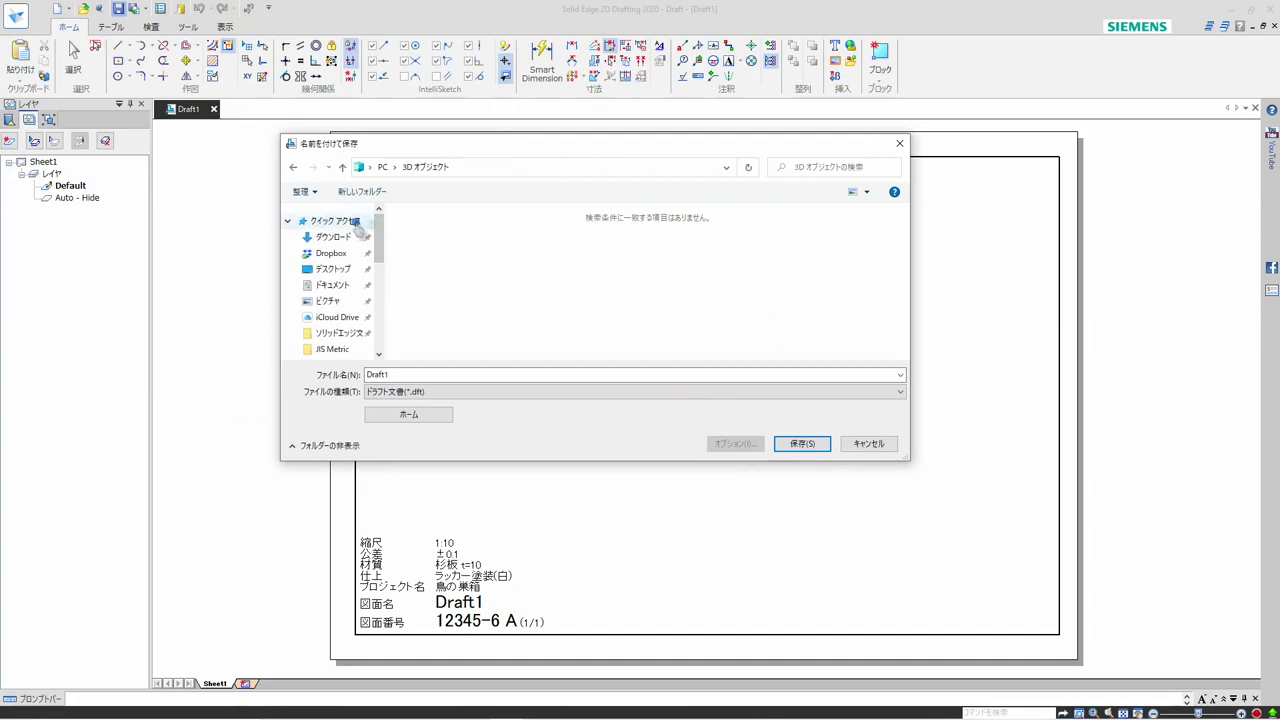
pyautogui.click(333, 269)
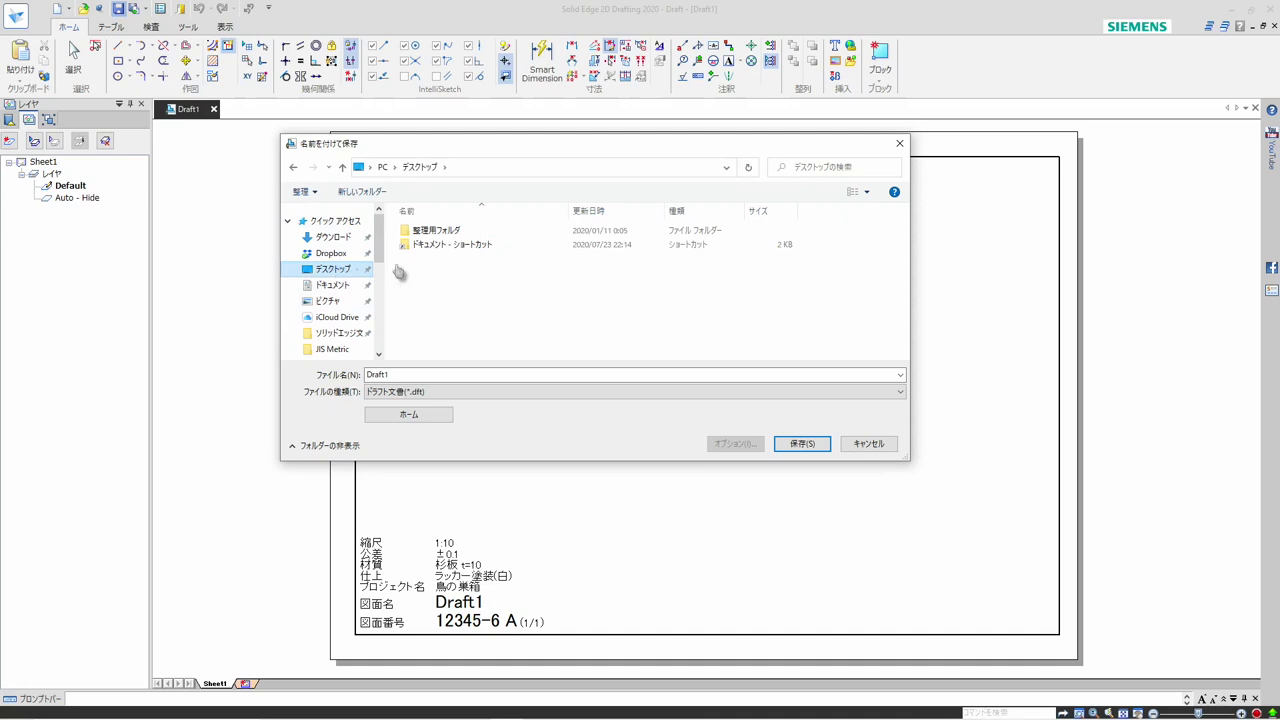
pyautogui.doubleClick(430, 248)
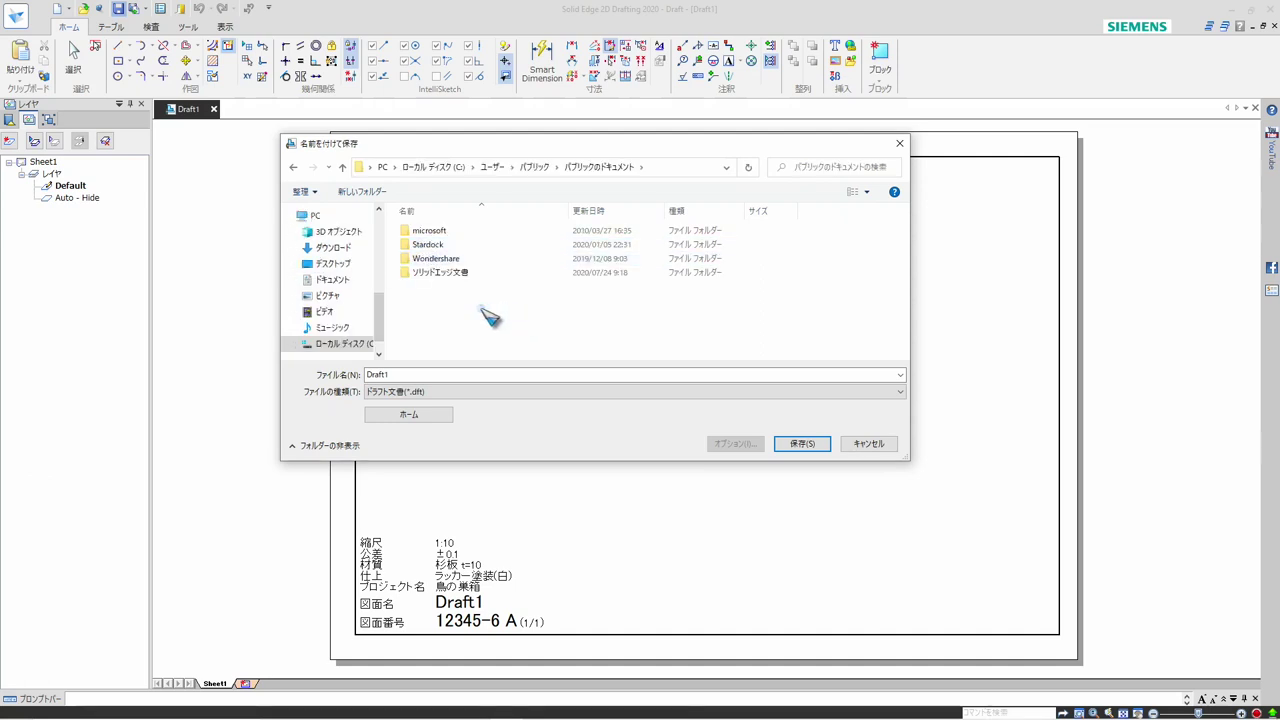
pyautogui.click(448, 278)
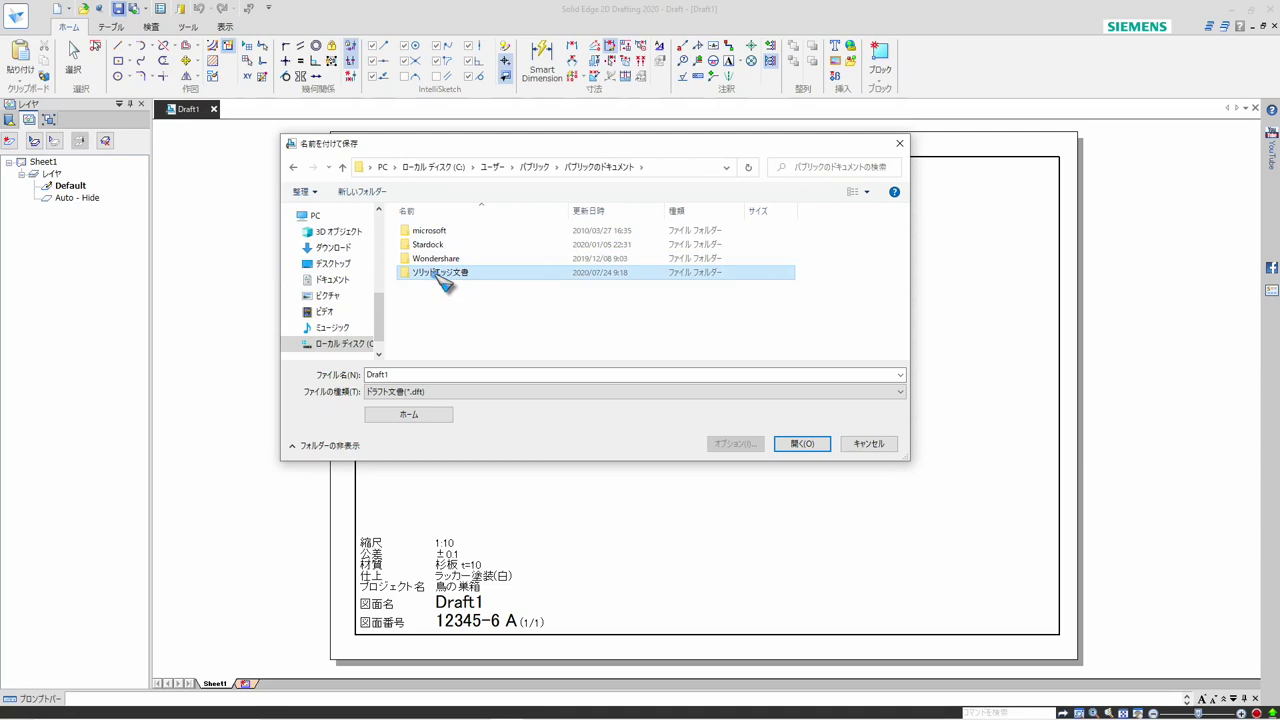
pyautogui.doubleClick(440, 273)
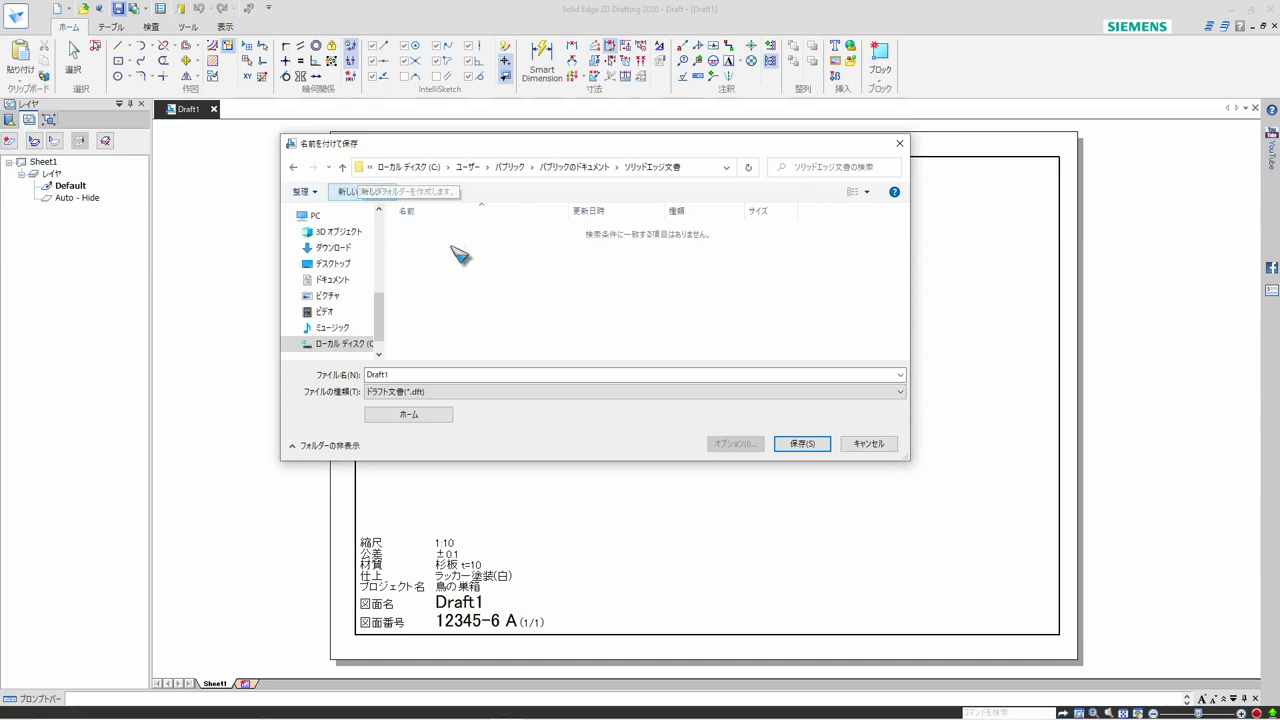
# Create a folder named カスタムテンプレート inside ソリッドエッジ文書 and open it as the save location
pyautogui.press('BackSpace')
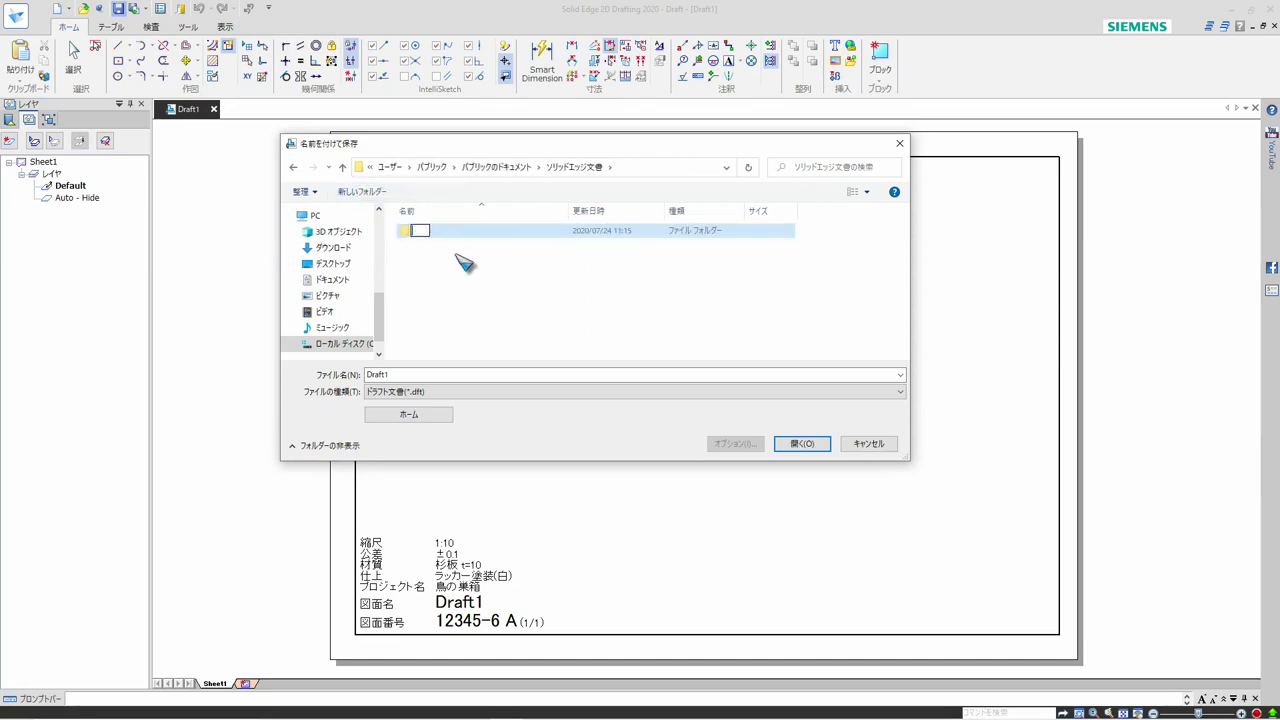
pyautogui.press('Zenkaku_Hankaku')
pyautogui.write('か')
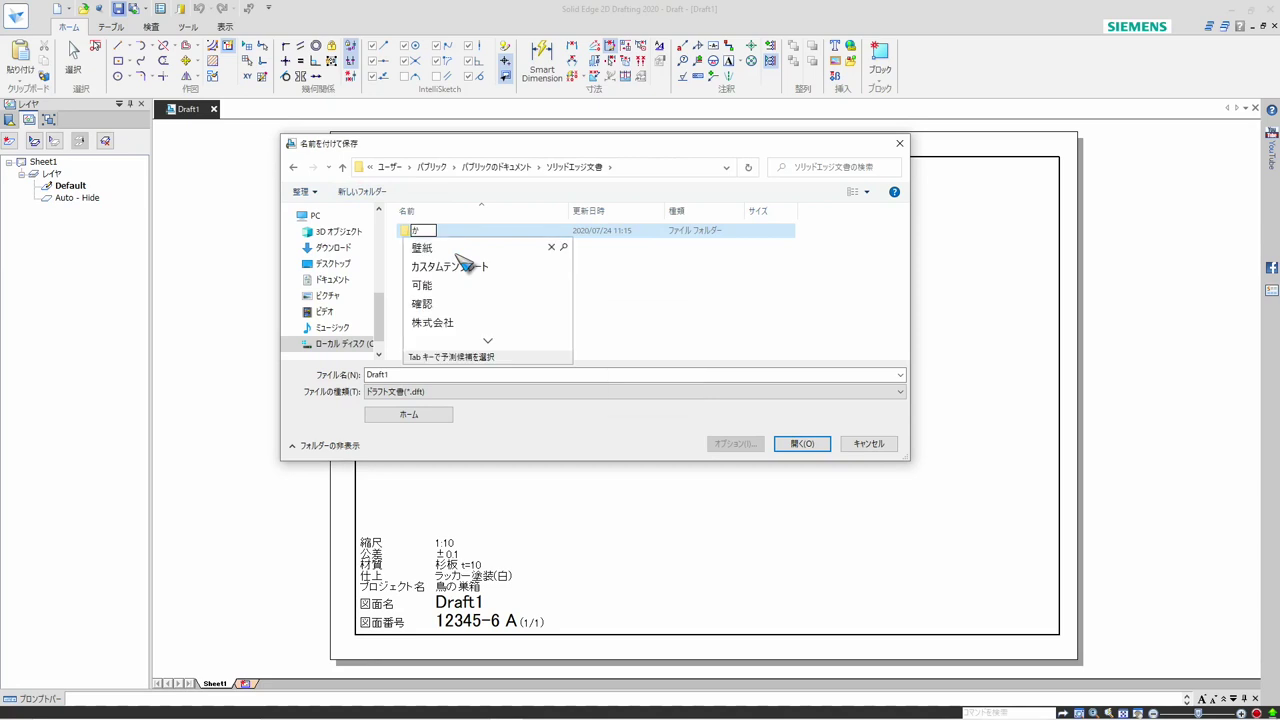
pyautogui.write('すたむ')
pyautogui.press('space')
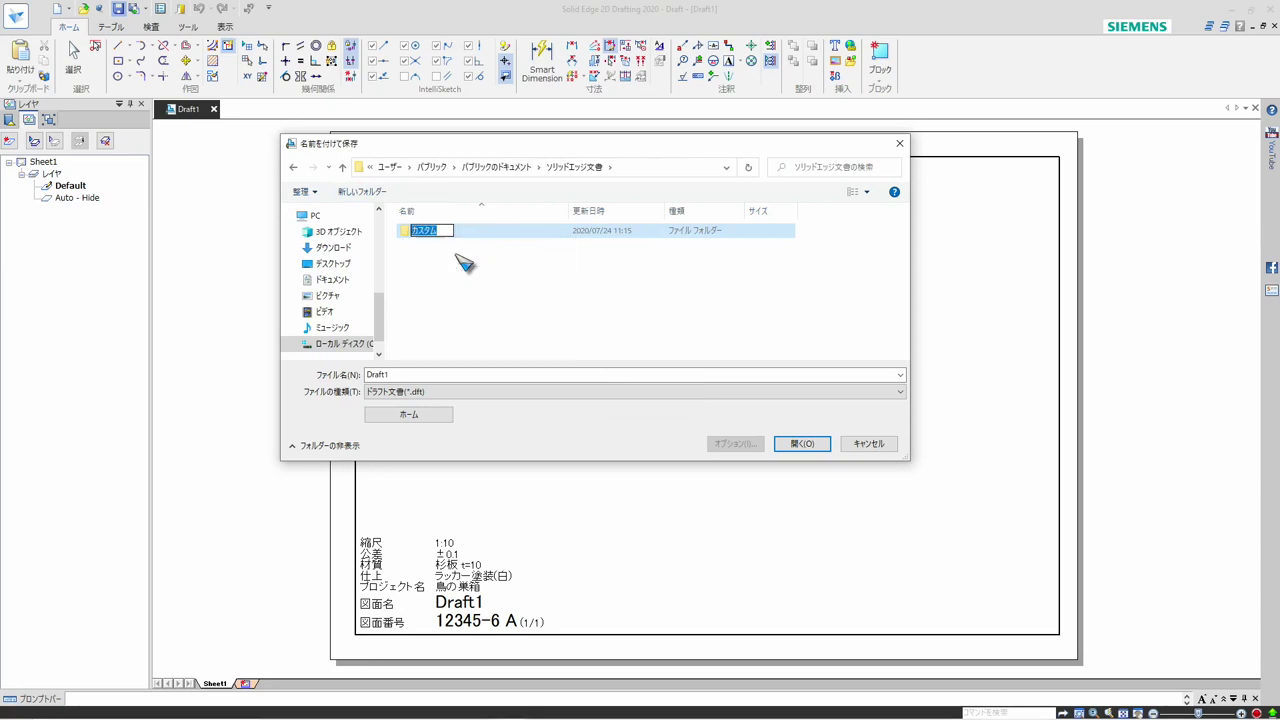
pyautogui.write('てんぷれー')
pyautogui.press('Tab')
pyautogui.press('Return')
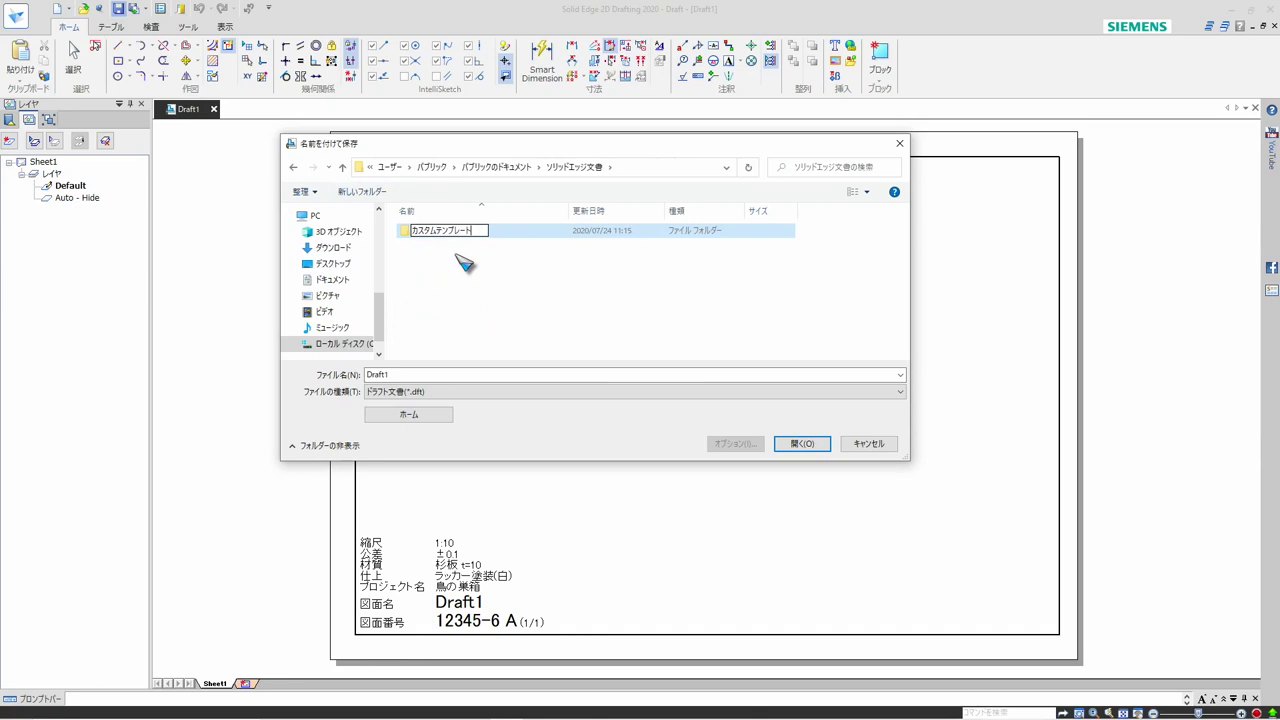
pyautogui.press('Return')
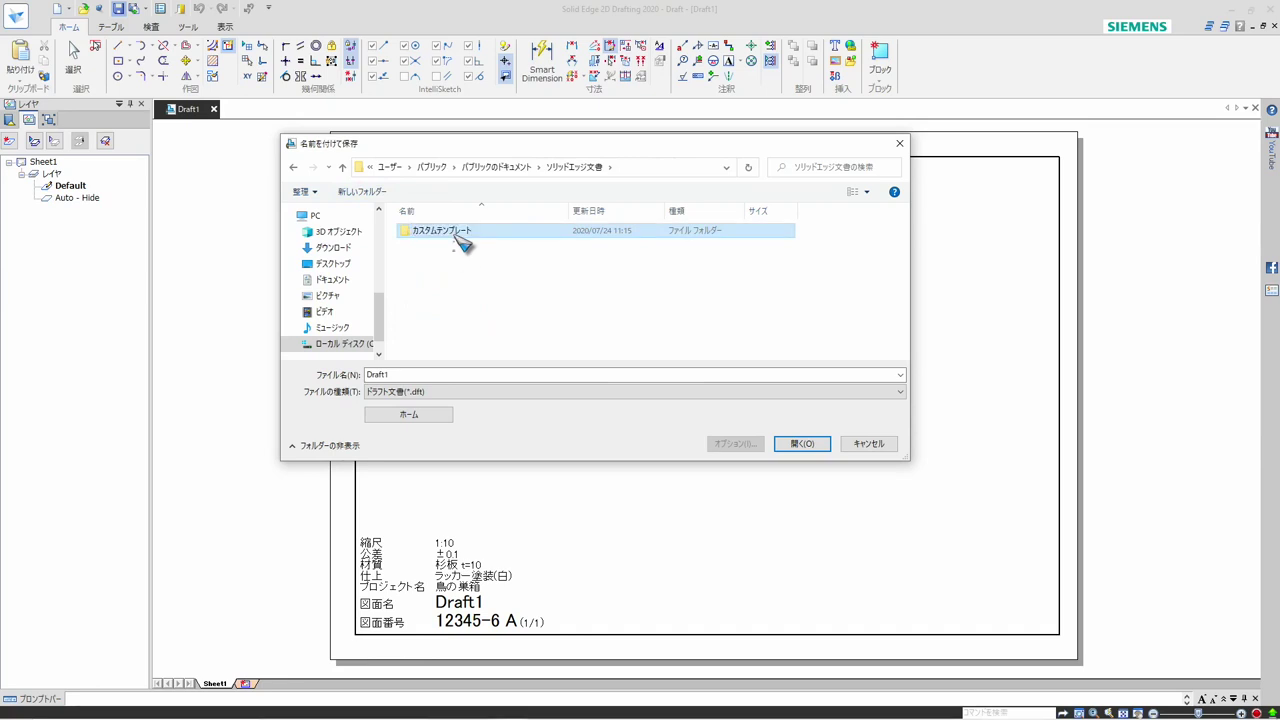
pyautogui.doubleClick(456, 234)
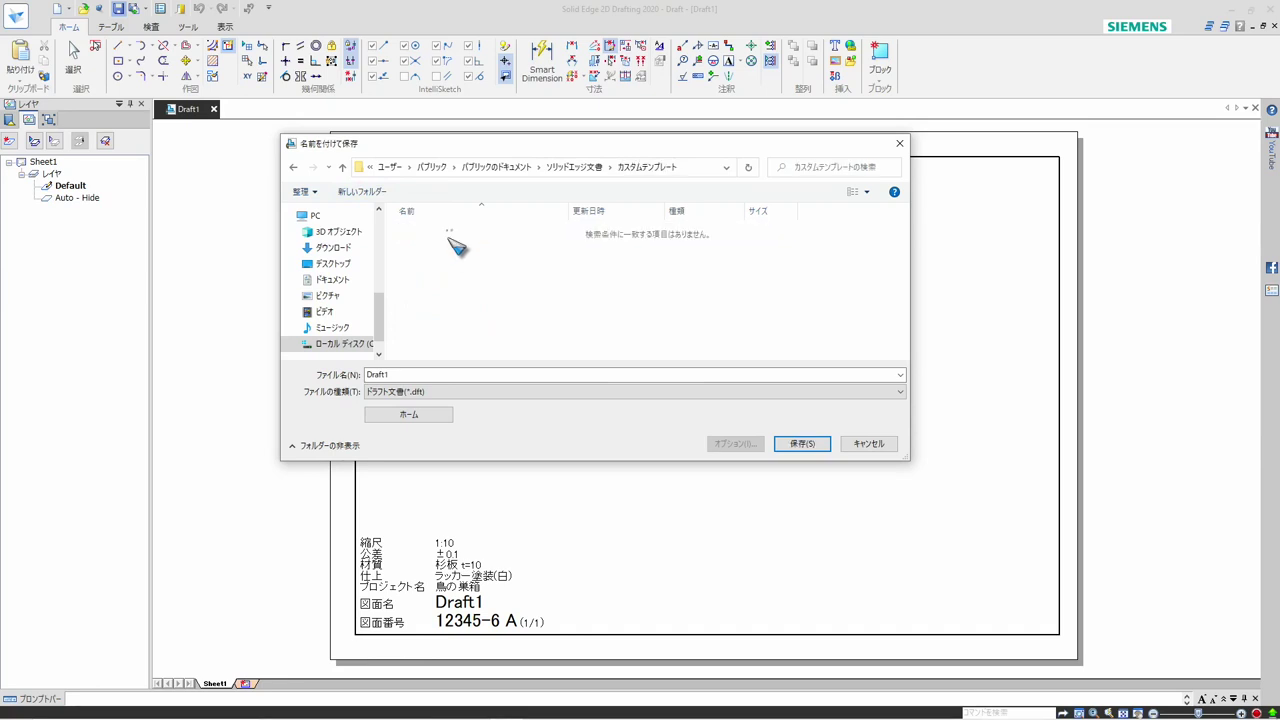
# Save the draft as 図面枠1 in the カスタムテンプレート folder, keeping the draft document (*.dft) file type
pyautogui.doubleClick(404, 376)
pyautogui.press('BackSpace')
pyautogui.write('ずめんわ')
pyautogui.press('Tab')
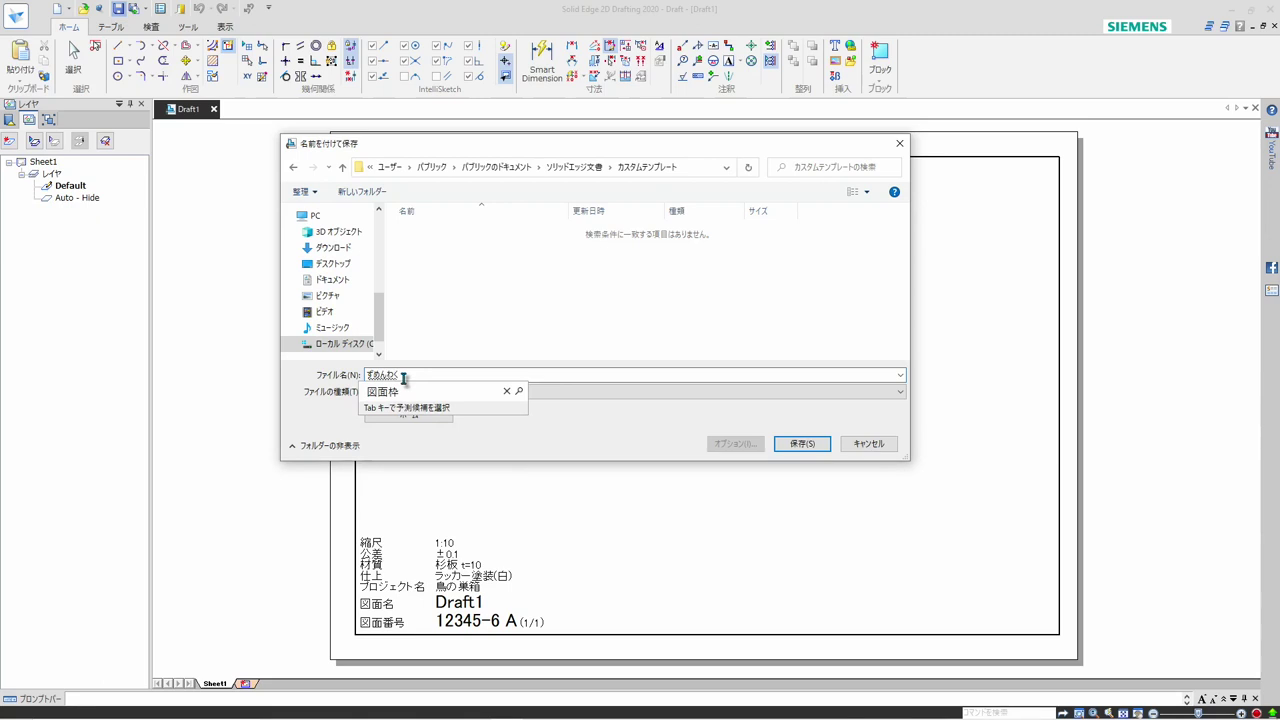
pyautogui.press('Return')
pyautogui.write('-1')
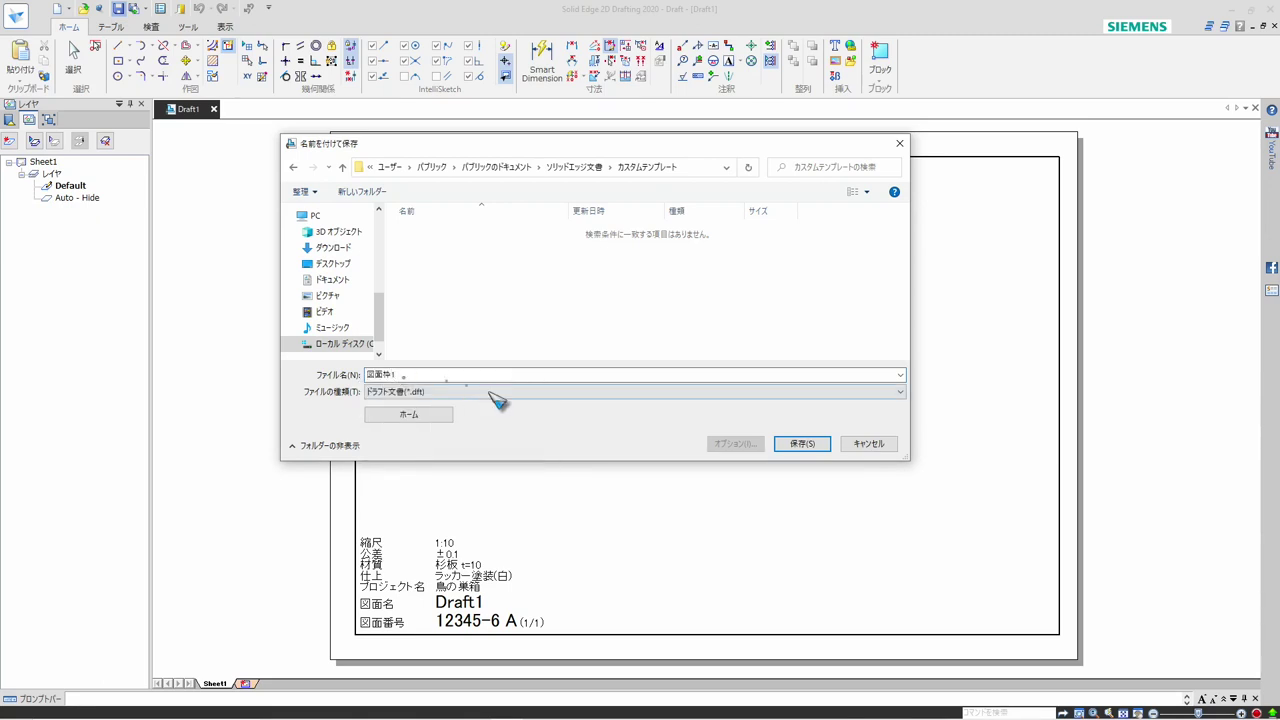
pyautogui.click(802, 447)
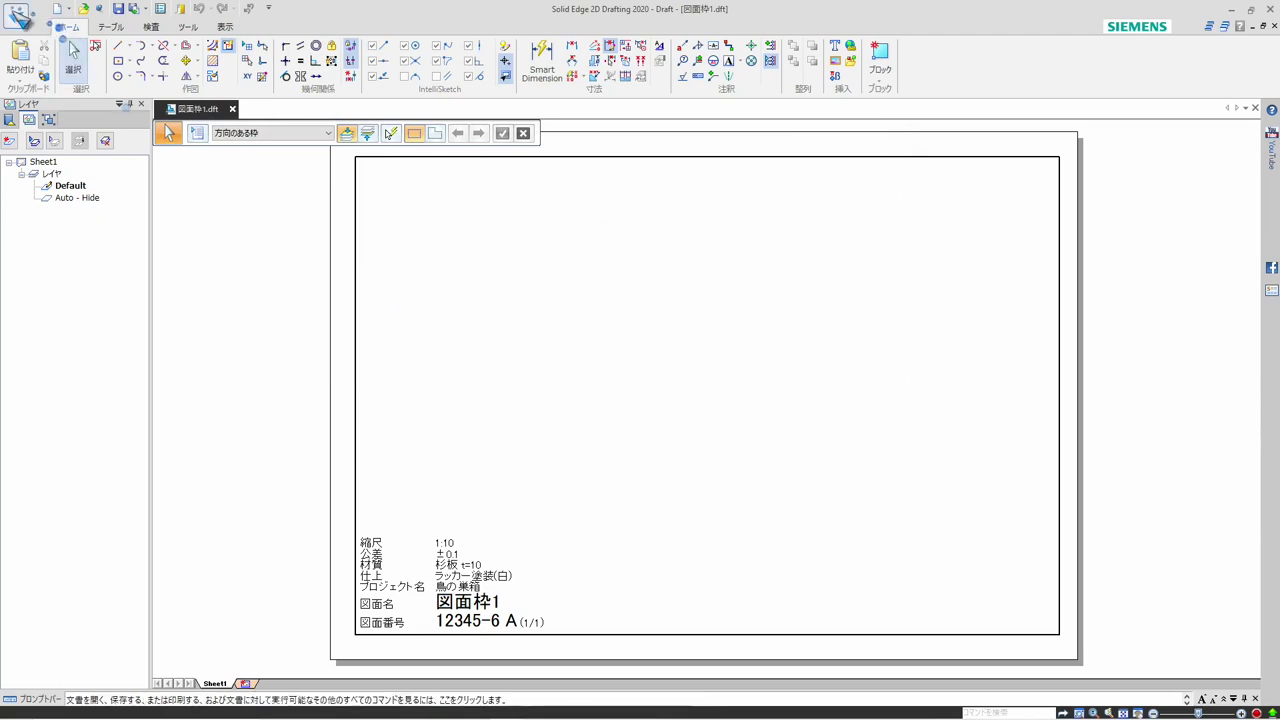
# Set the file location for user templates (ユーザーテンプレート) to the カスタムテンプレート folder in the Solid Edge options and apply it
pyautogui.click(17, 17)
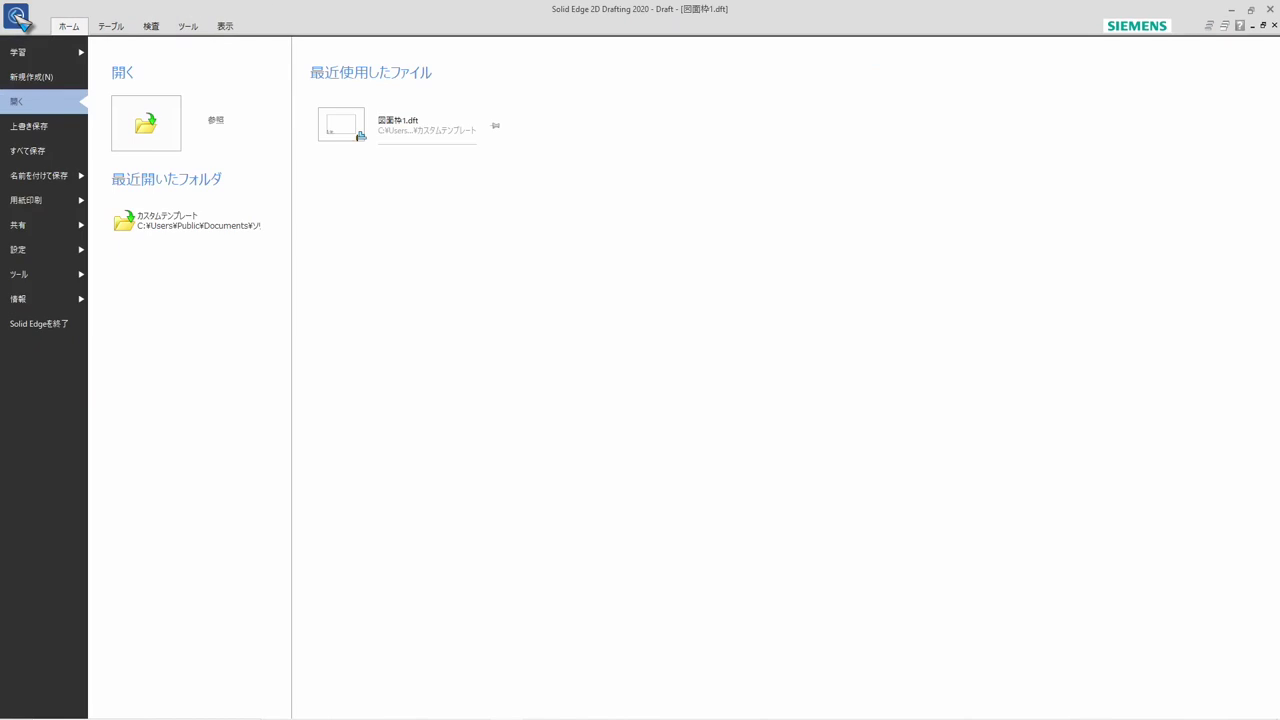
pyautogui.click(40, 250)
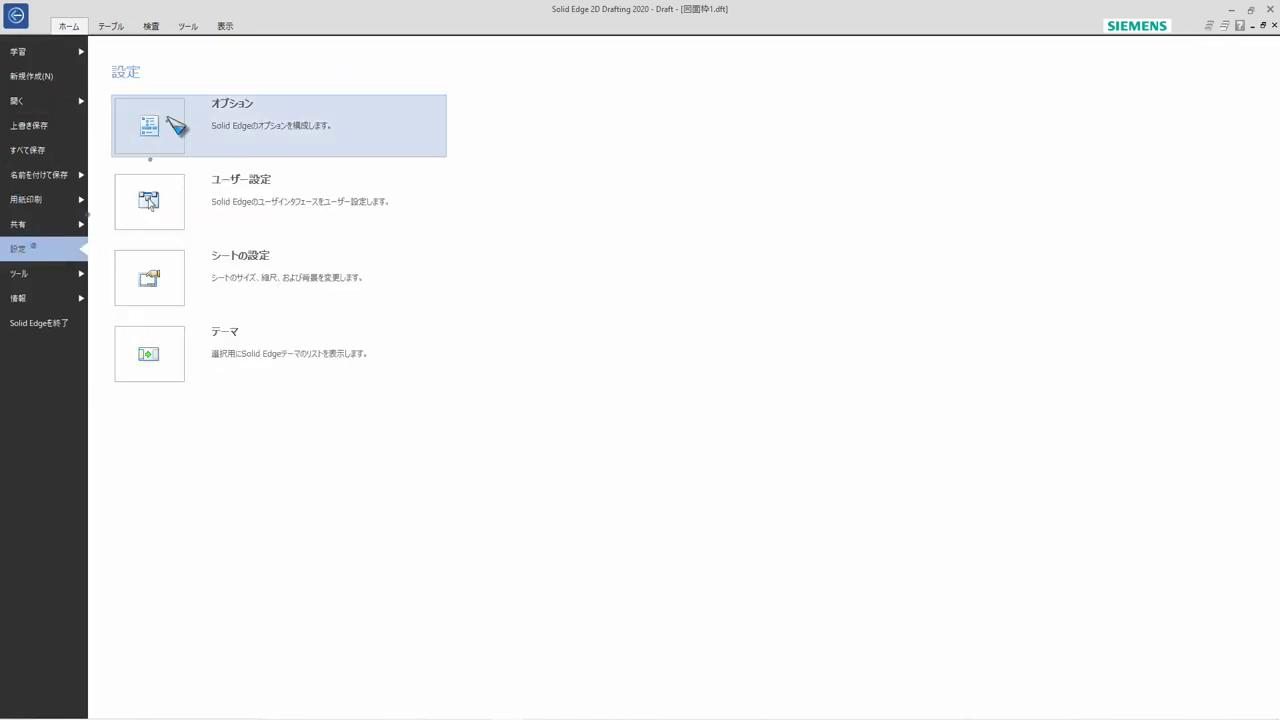
pyautogui.click(194, 140)
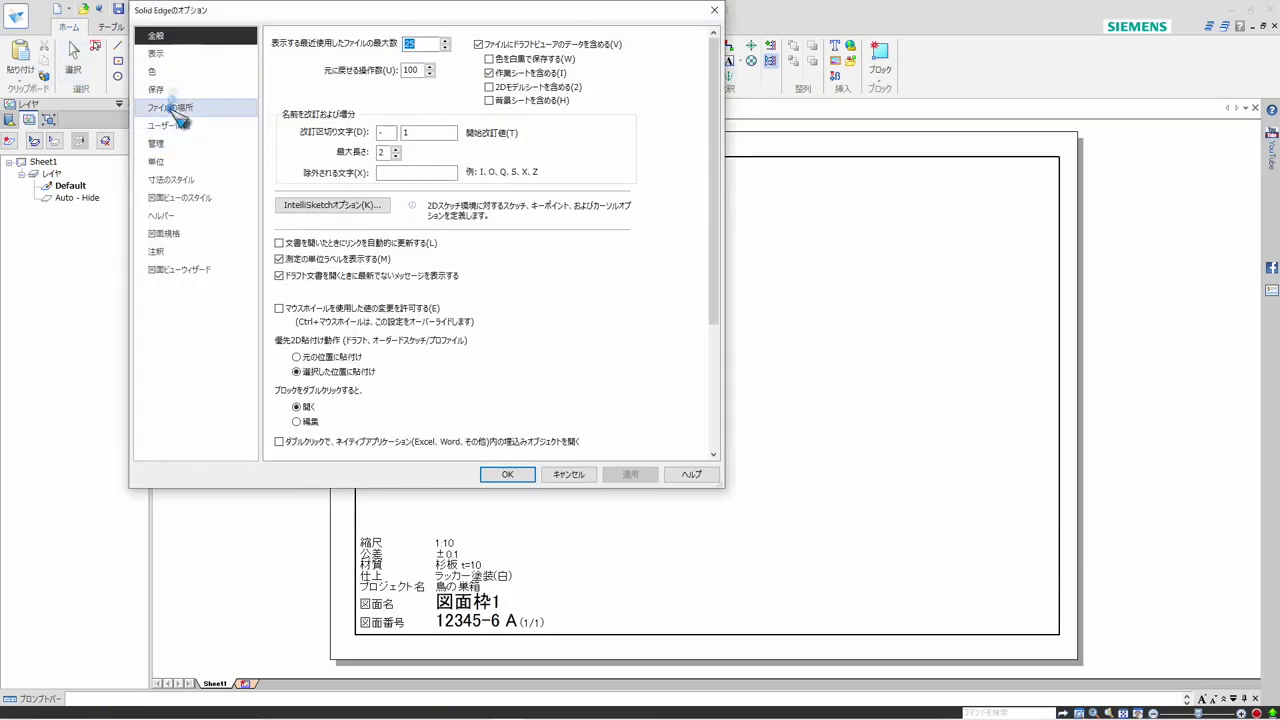
pyautogui.click(176, 107)
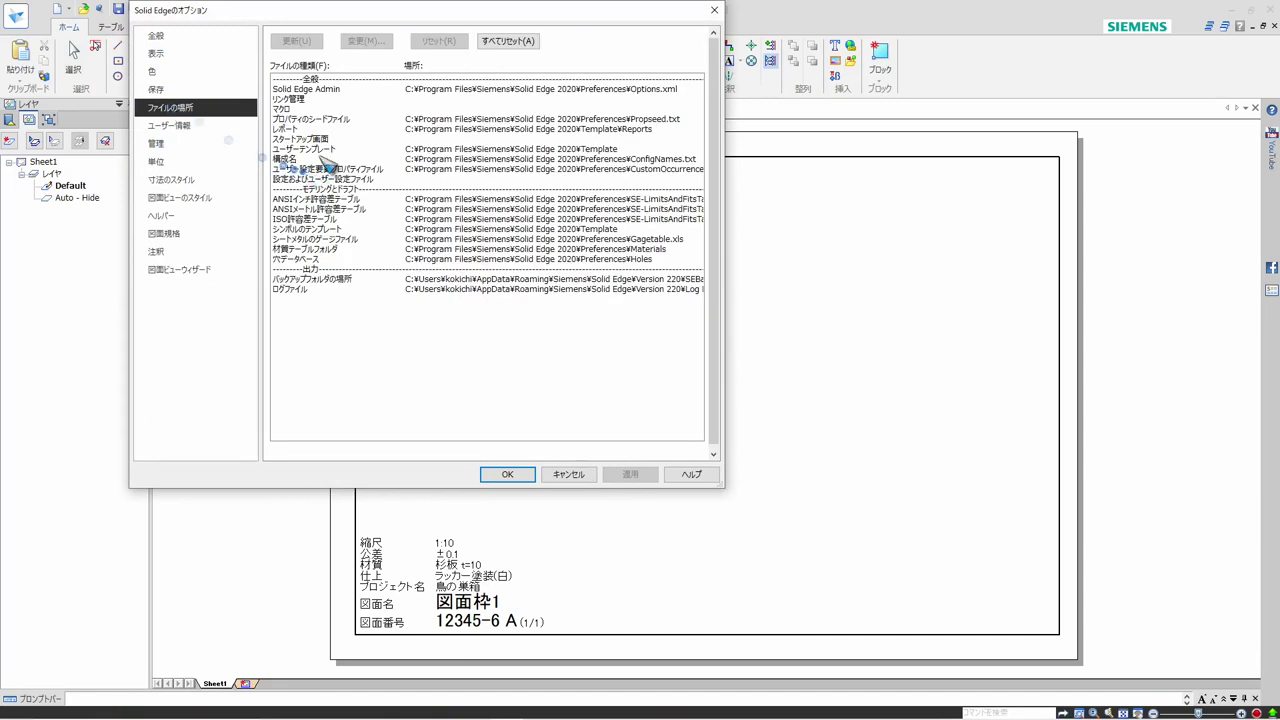
pyautogui.click(443, 150)
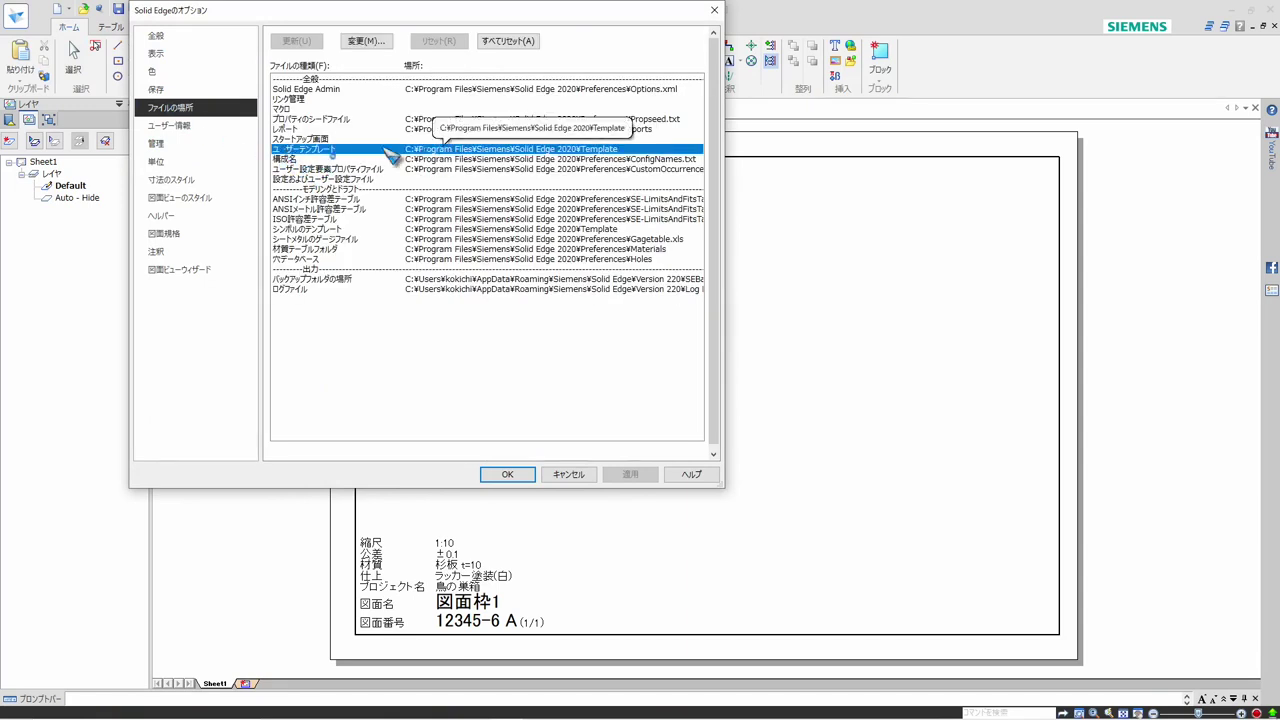
pyautogui.click(363, 41)
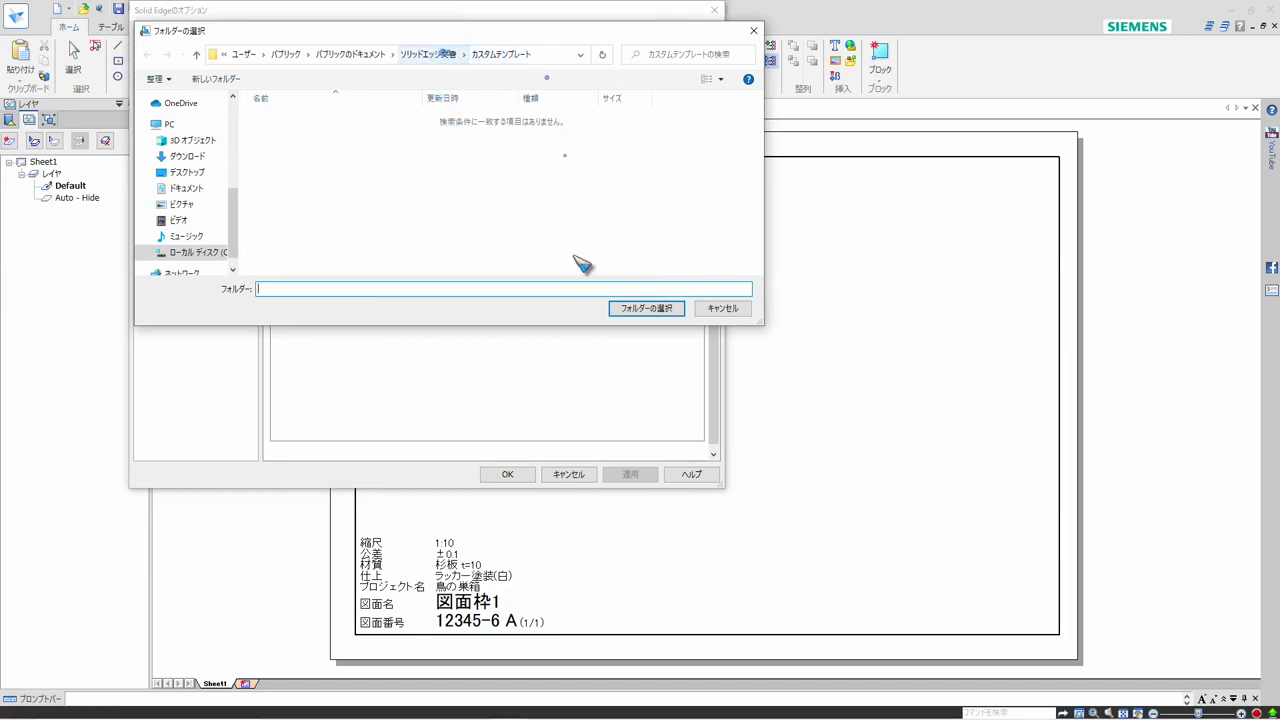
pyautogui.click(645, 310)
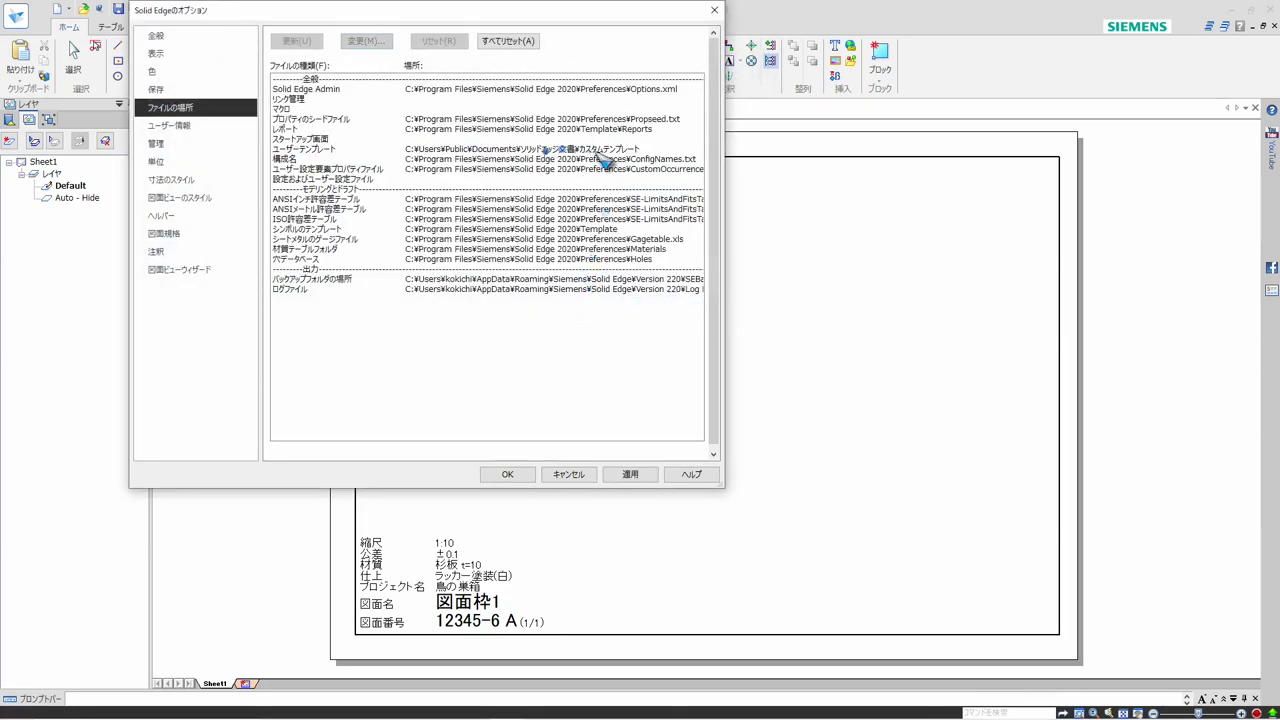
pyautogui.click(505, 476)
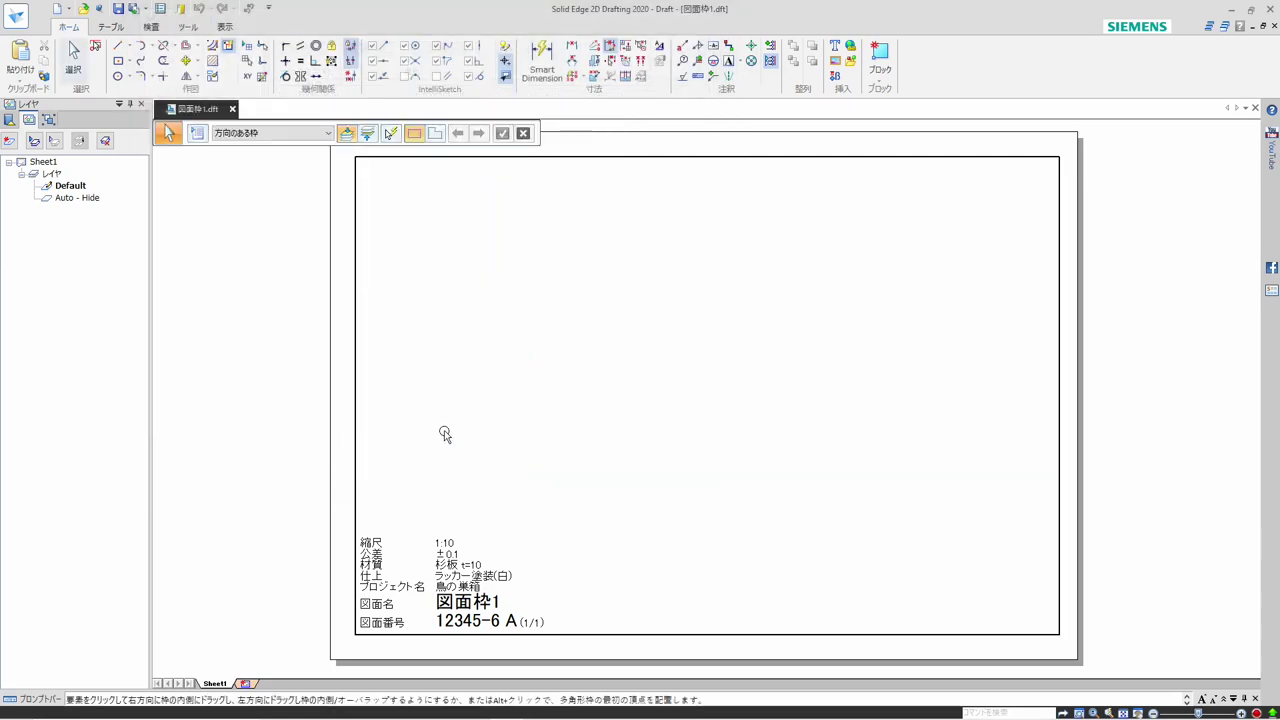
# Close the current file and create a new draft from the user template 図面枠1.dft
pyautogui.click(1272, 28)
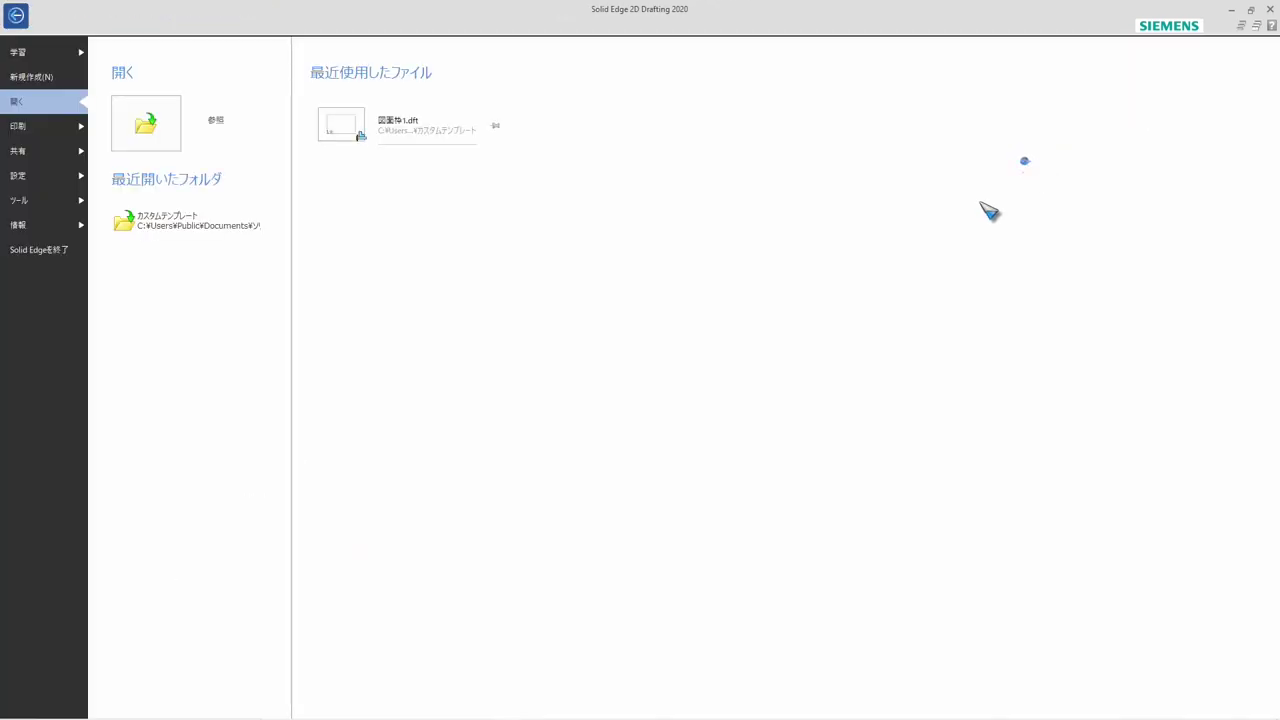
pyautogui.click(40, 80)
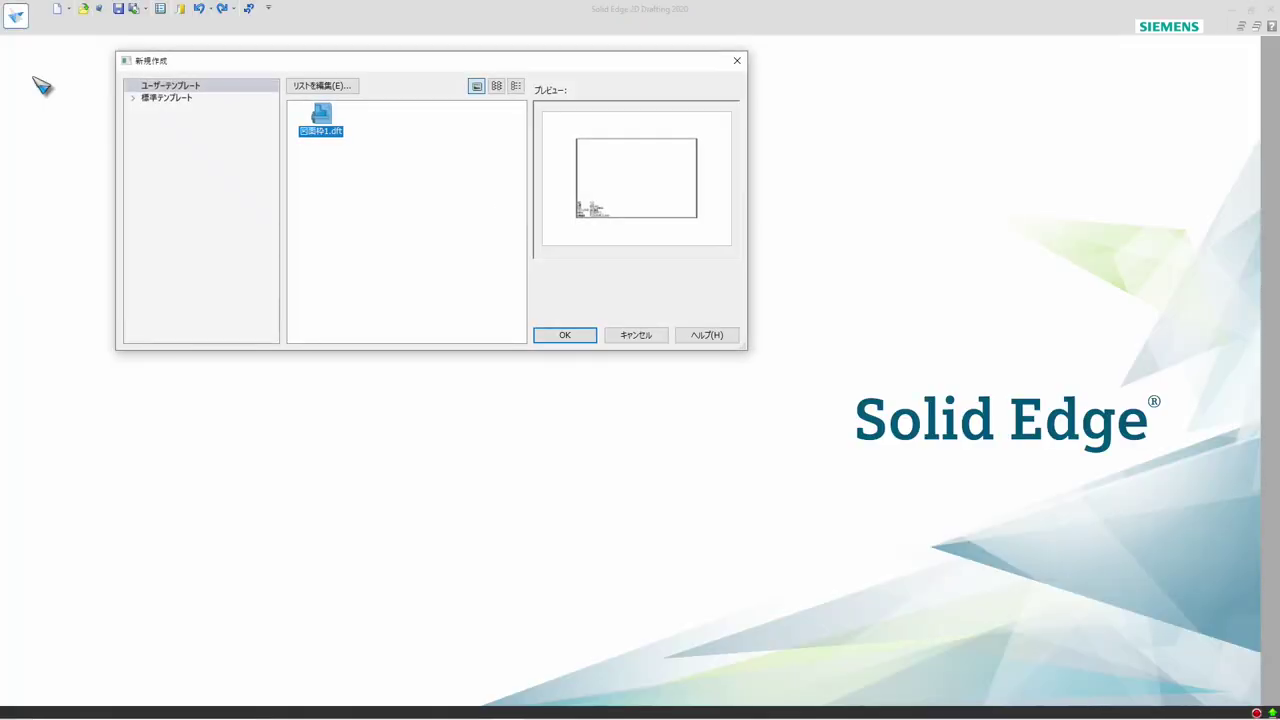
pyautogui.click(132, 97)
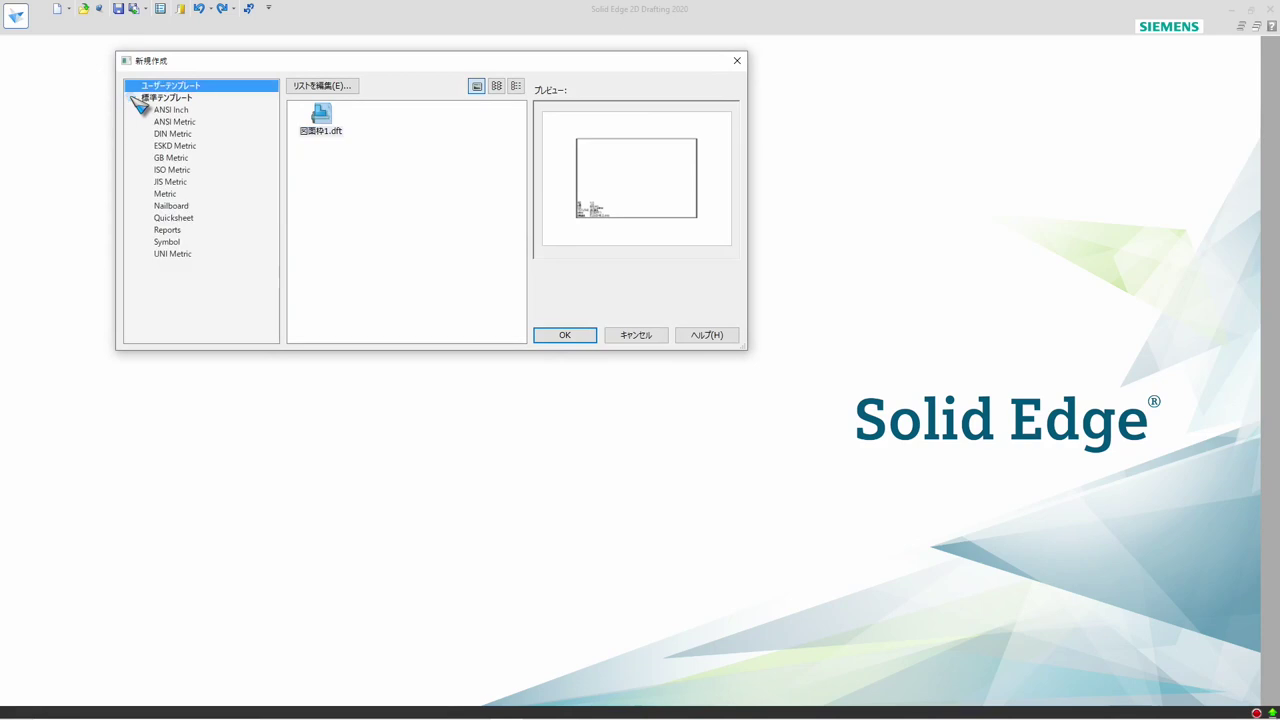
pyautogui.click(172, 98)
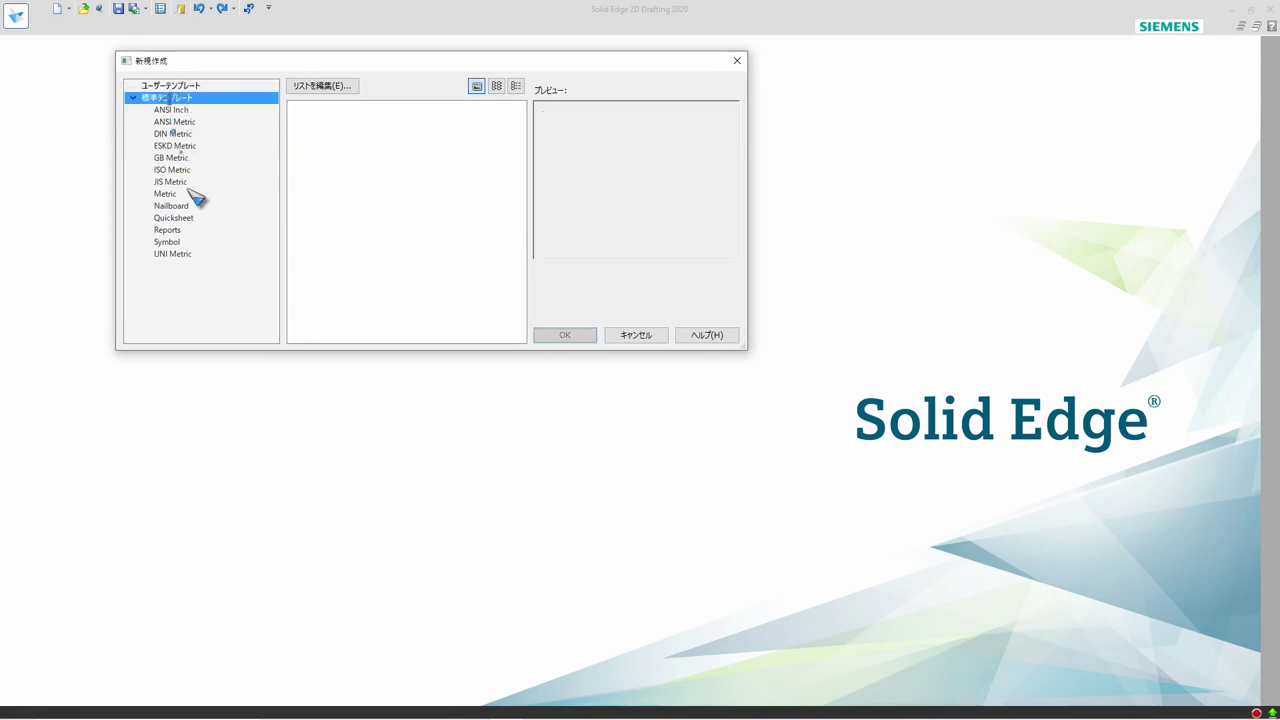
pyautogui.click(150, 86)
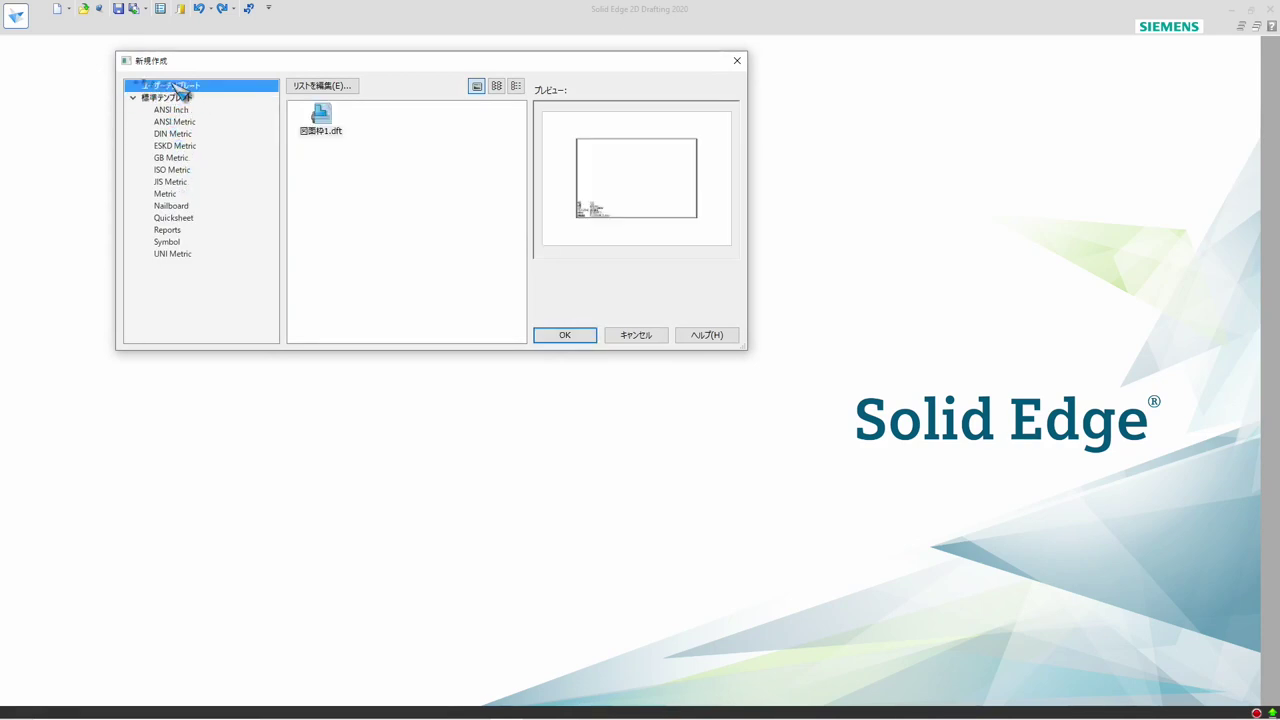
pyautogui.click(322, 120)
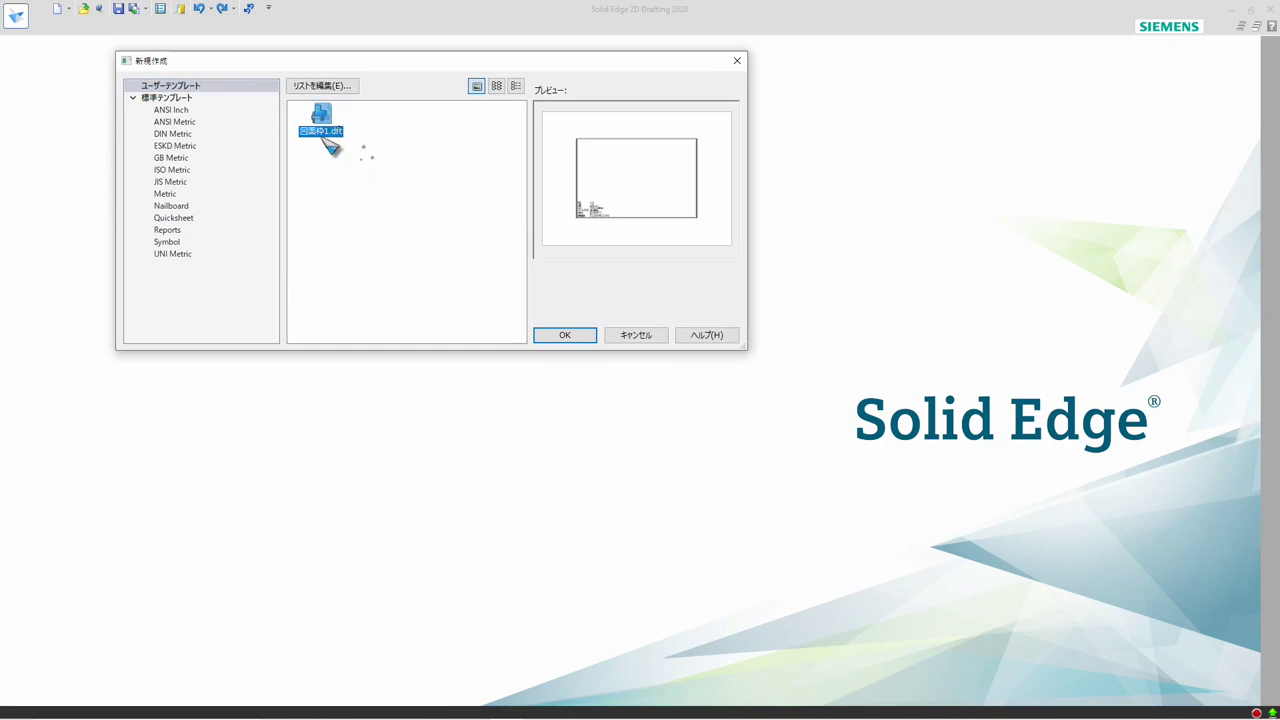
pyautogui.click(565, 336)
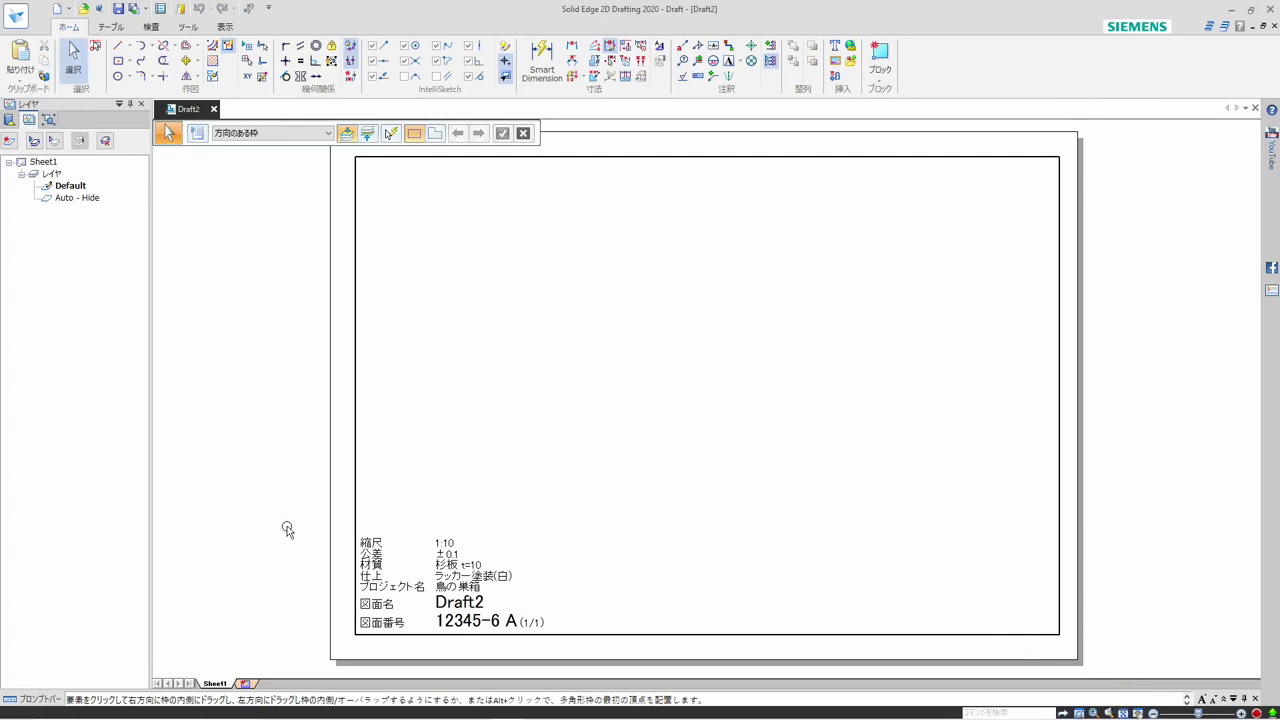
# Insert a second sheet in the draft and choose A4-Sheet as its background sheet in the sheet setup
pyautogui.rightClick(225, 684)
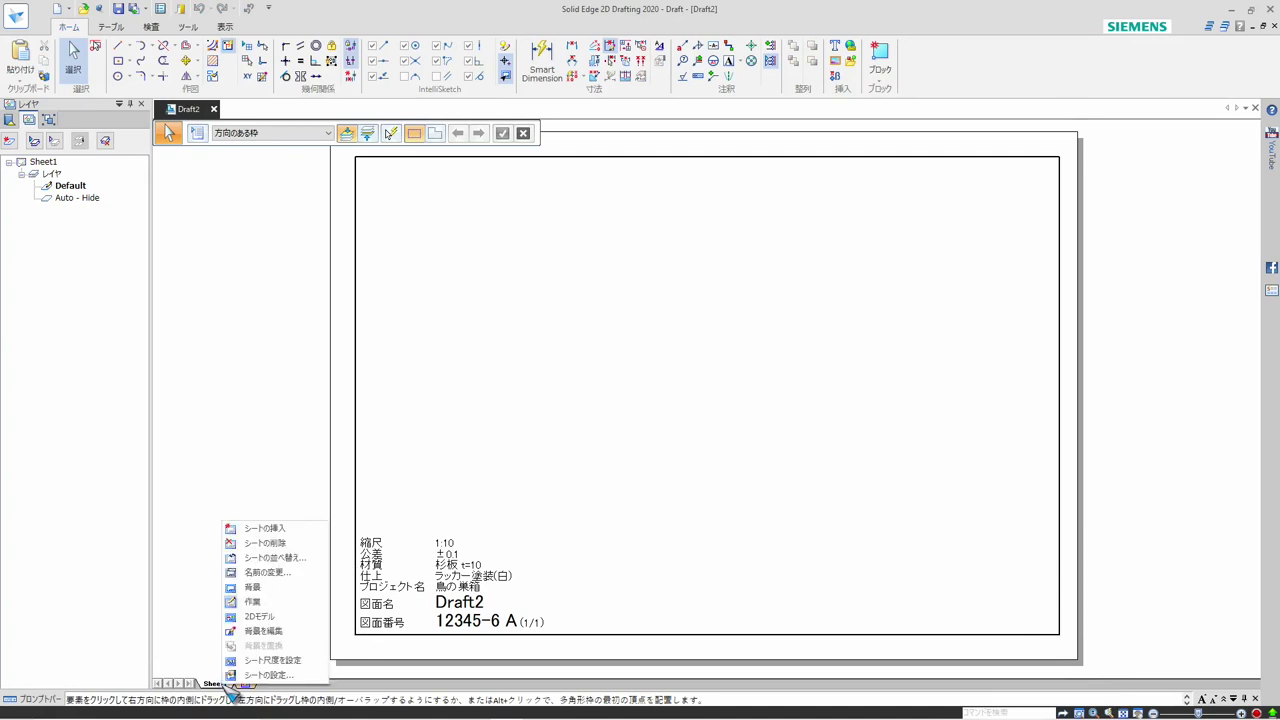
pyautogui.click(264, 529)
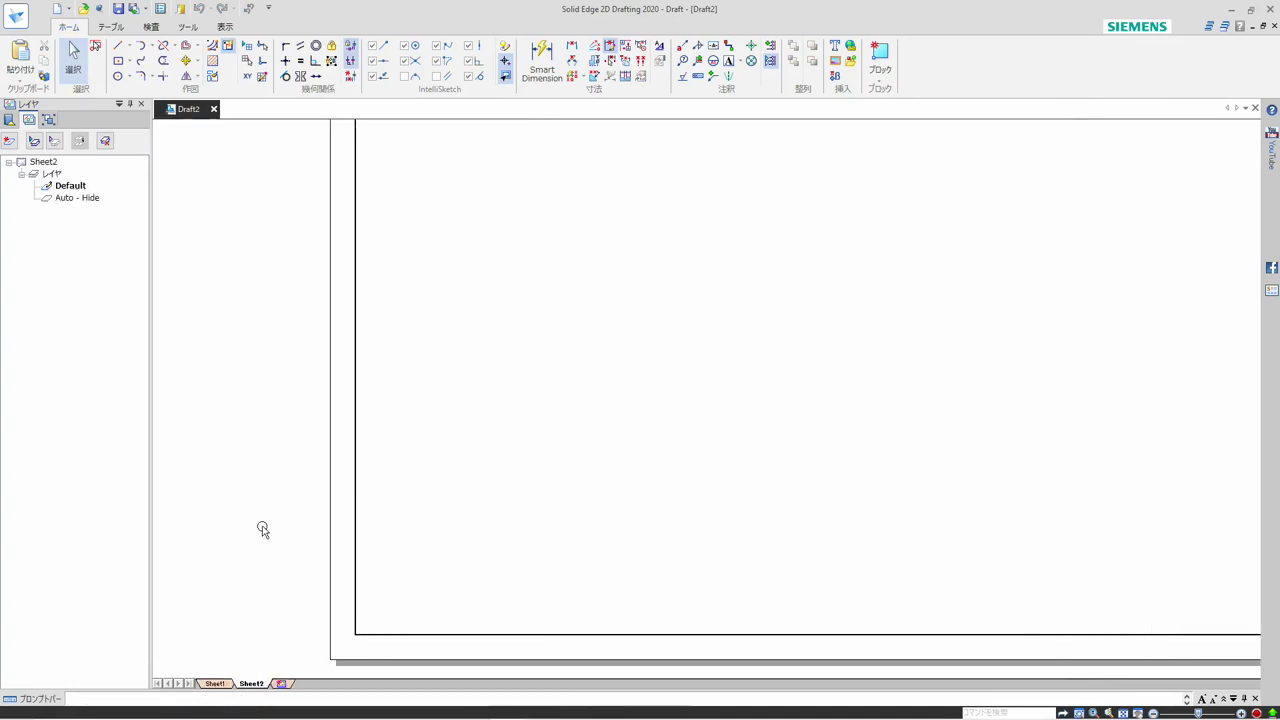
pyautogui.rightClick(262, 686)
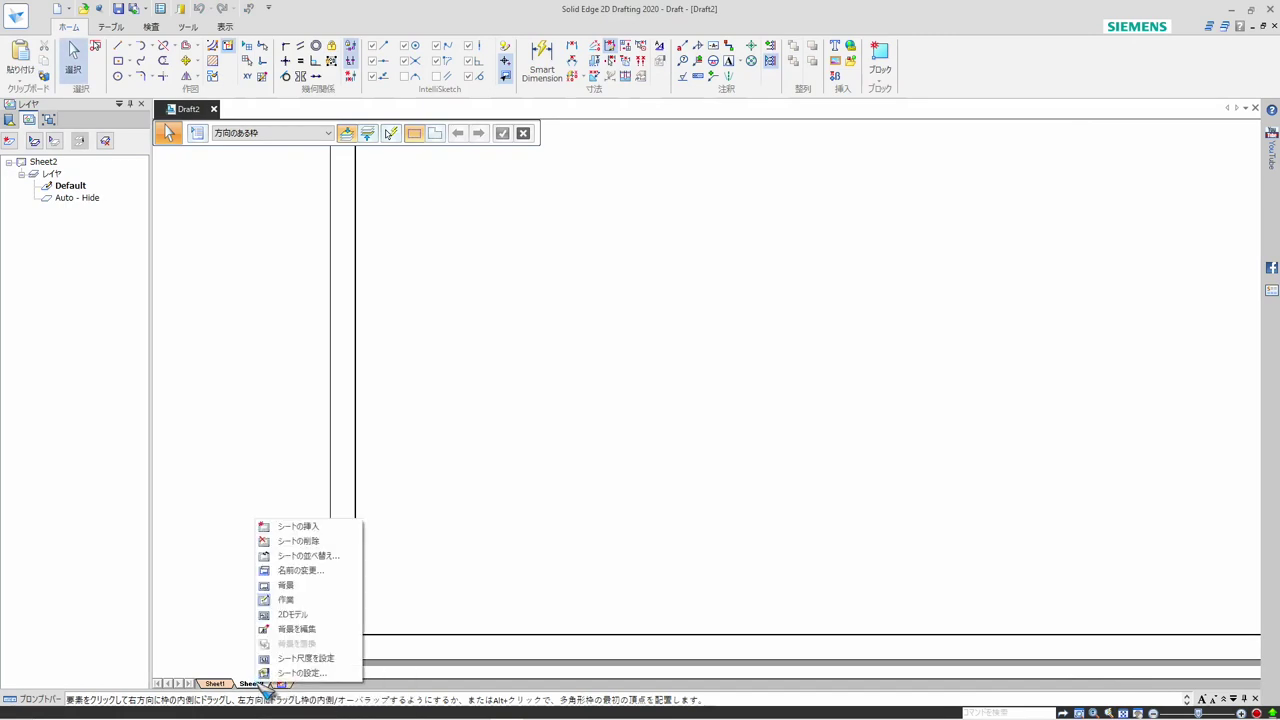
pyautogui.click(300, 673)
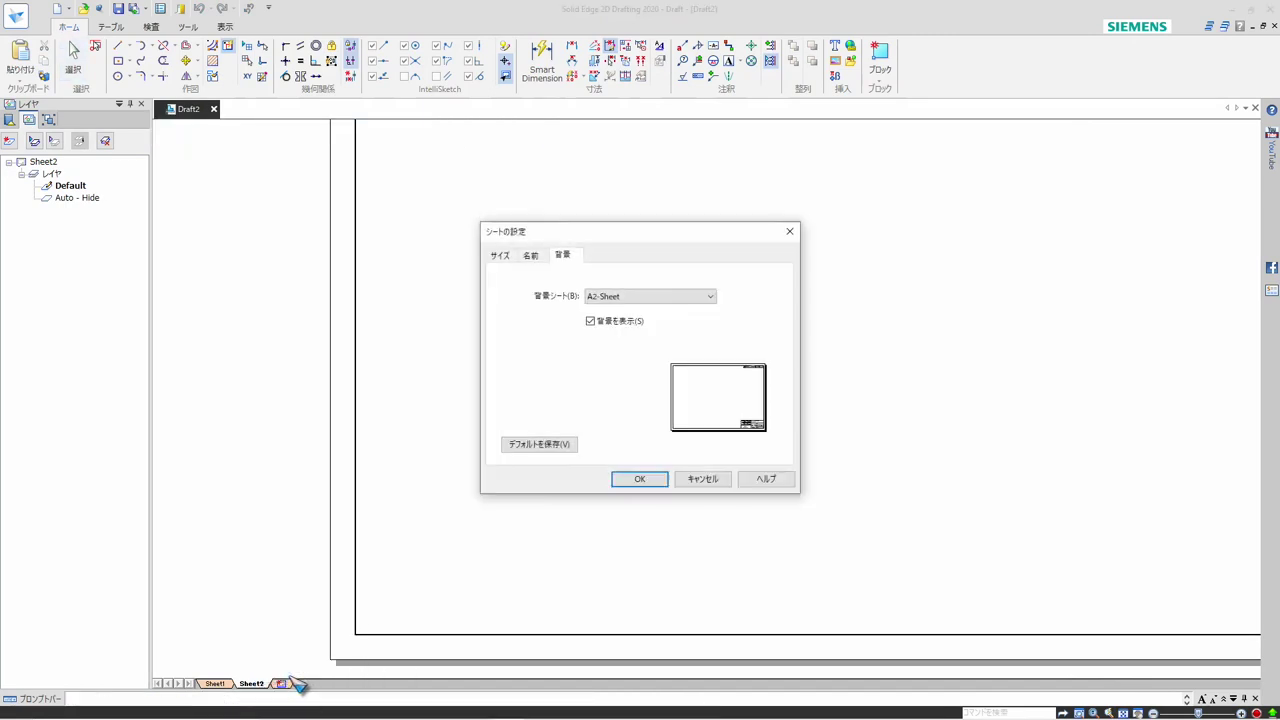
pyautogui.click(601, 300)
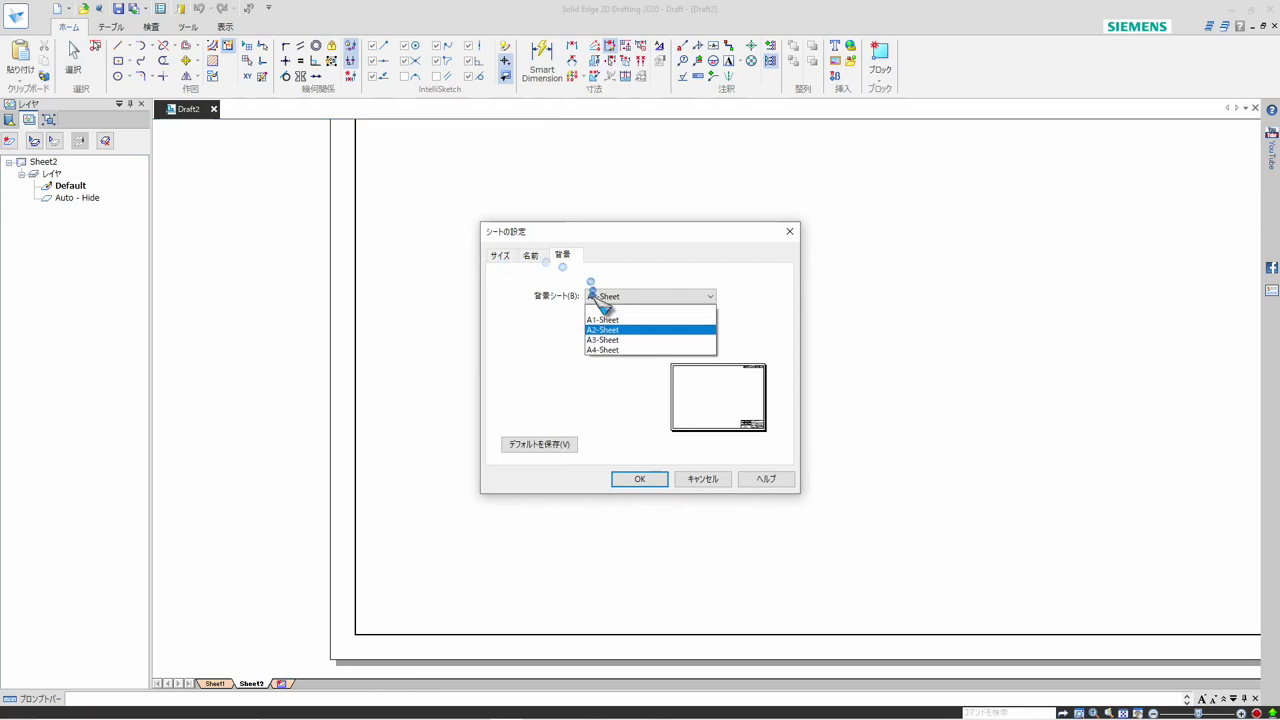
pyautogui.click(606, 351)
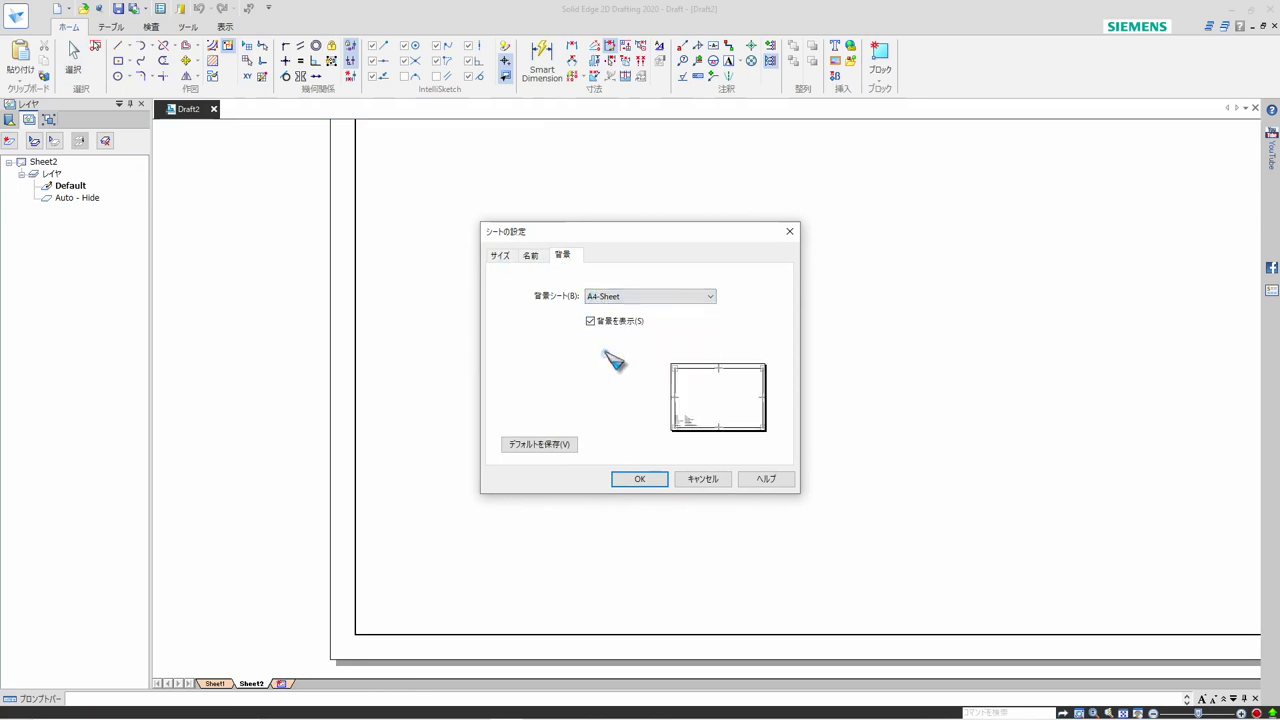
# Save the A4-Sheet background as the default sheet setup, apply it, and insert a third sheet
pyautogui.click(541, 446)
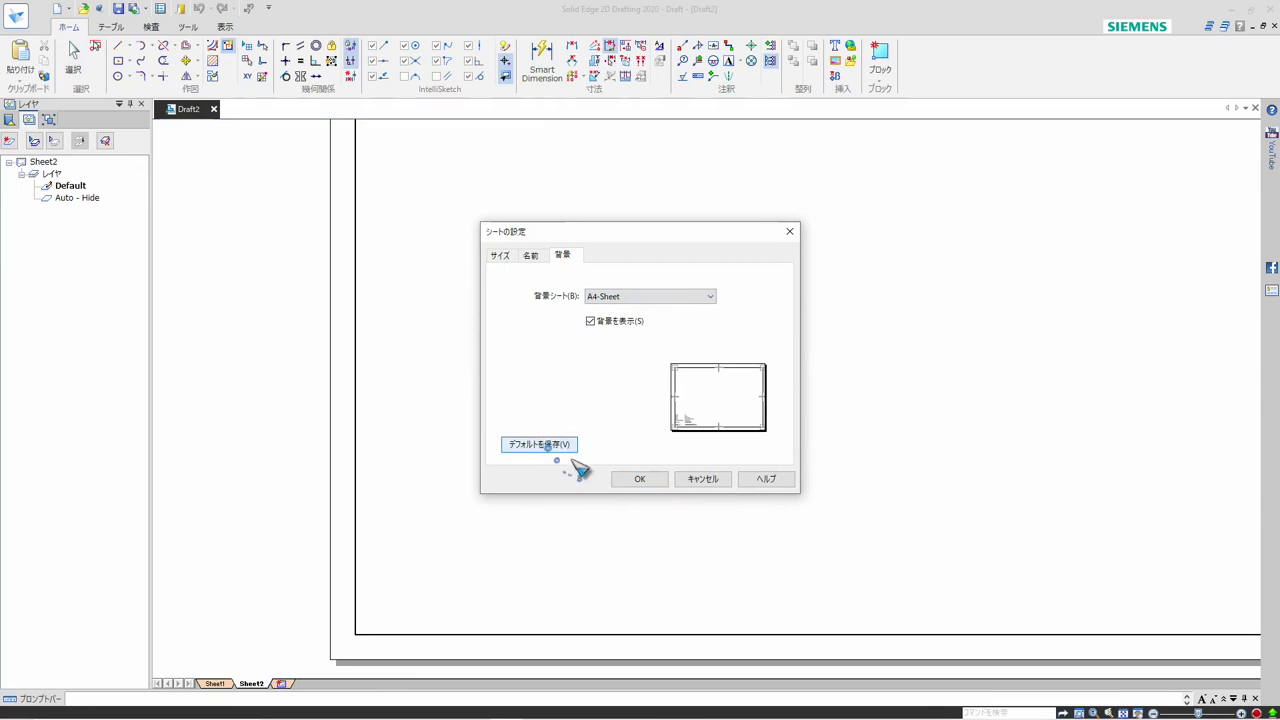
pyautogui.click(633, 476)
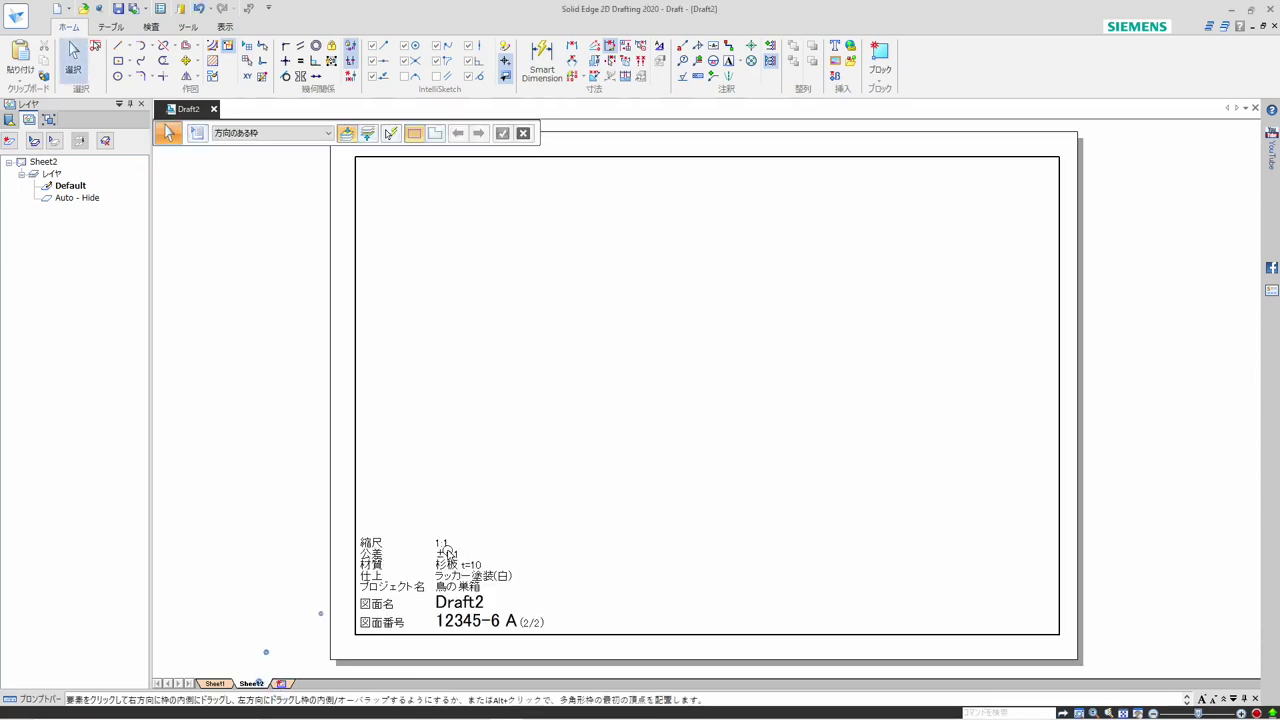
pyautogui.rightClick(264, 683)
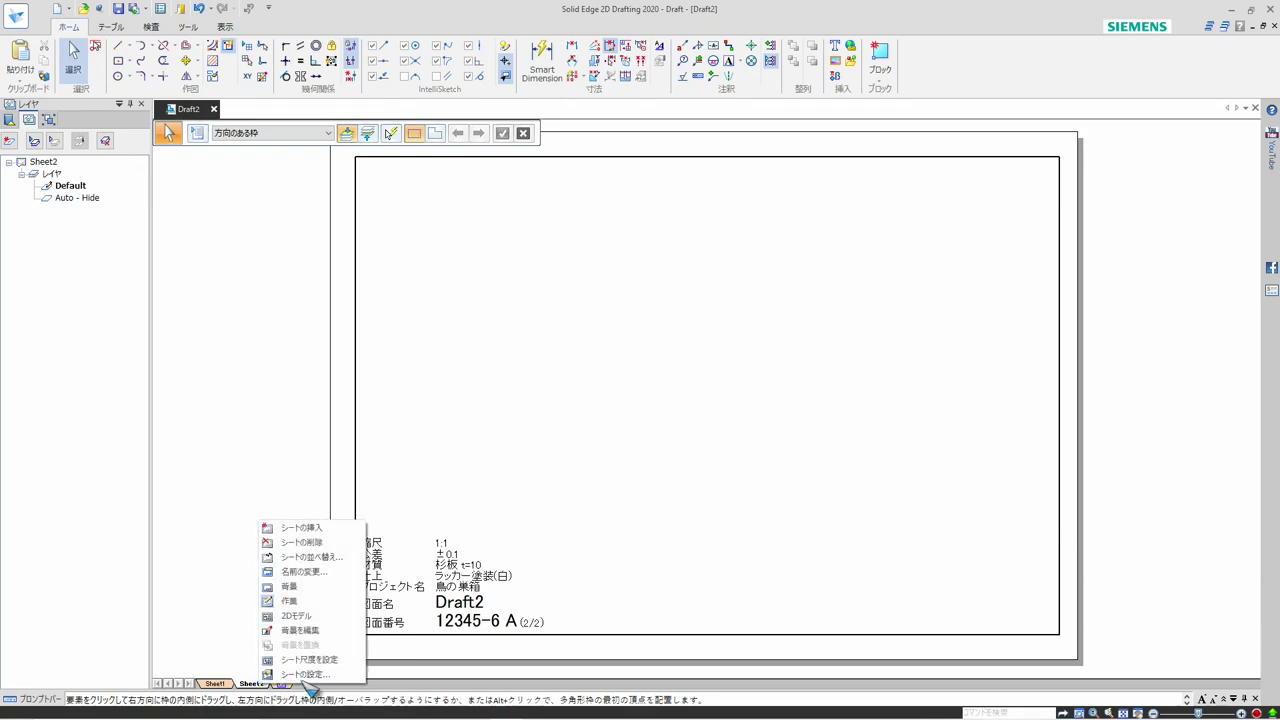
pyautogui.click(308, 528)
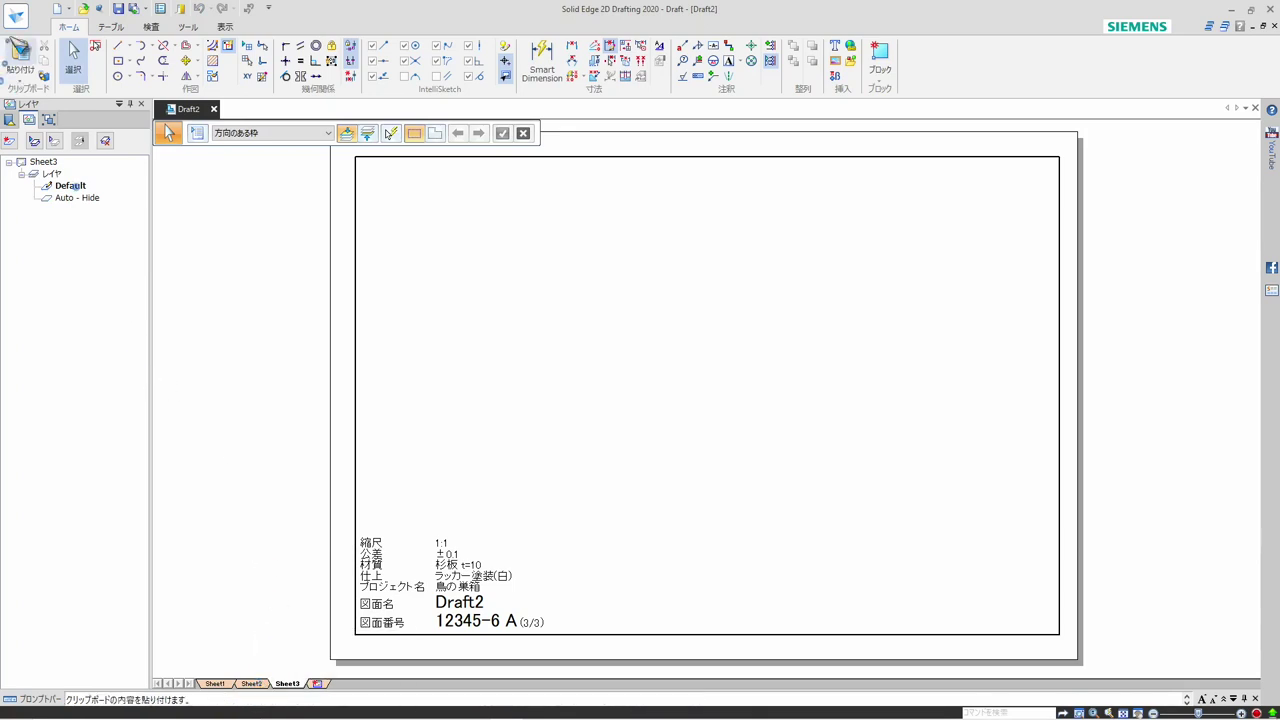
# Open the template file 図面枠1 from the カスタムテンプレート folder
pyautogui.click(17, 18)
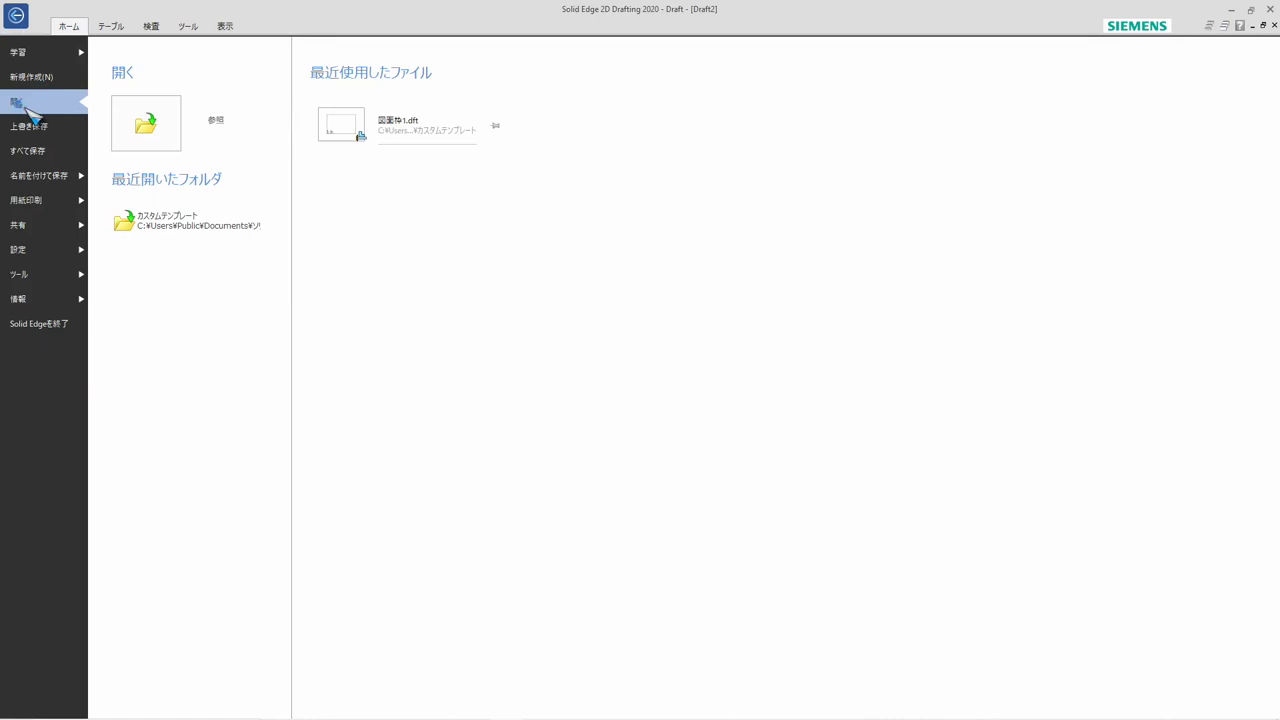
pyautogui.click(143, 125)
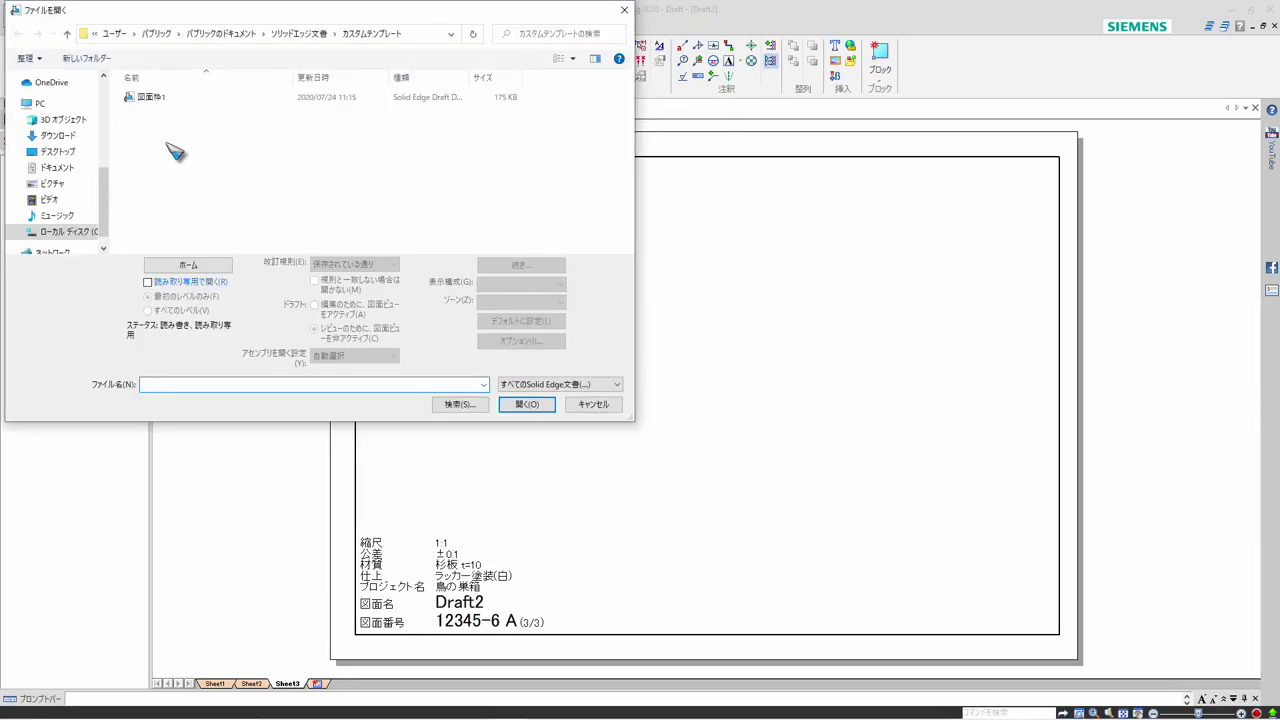
pyautogui.click(163, 98)
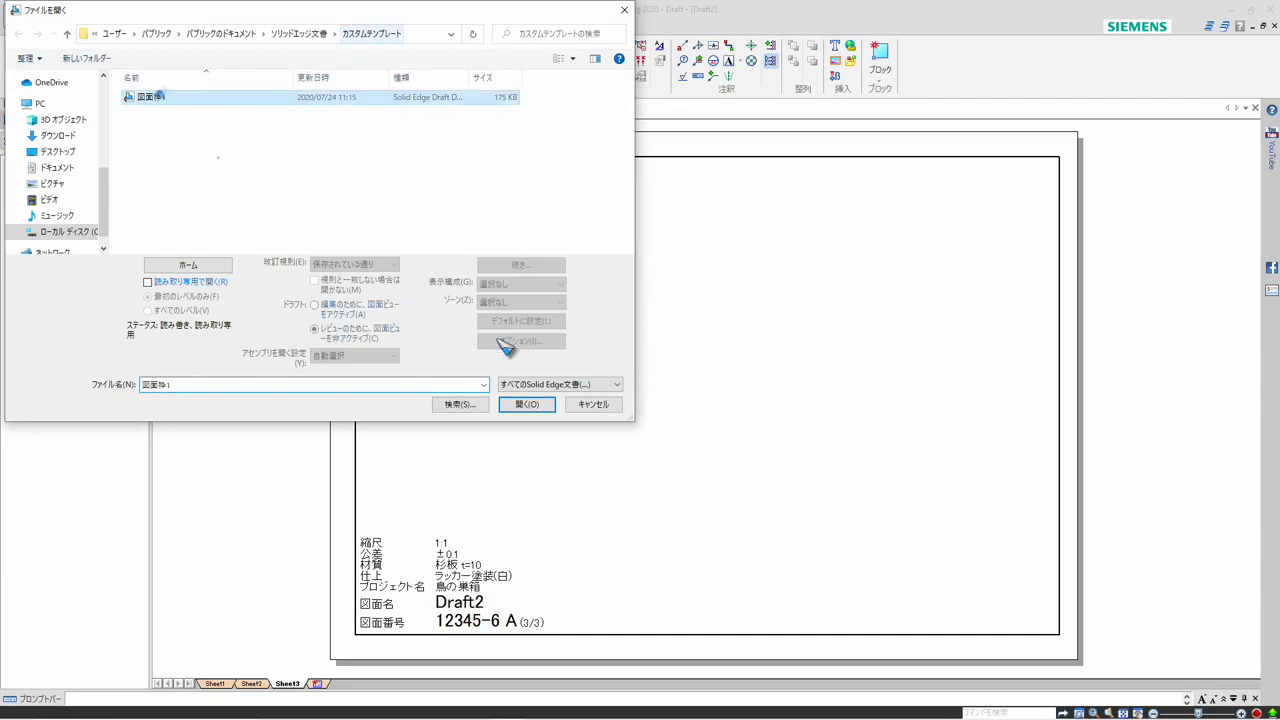
pyautogui.click(526, 404)
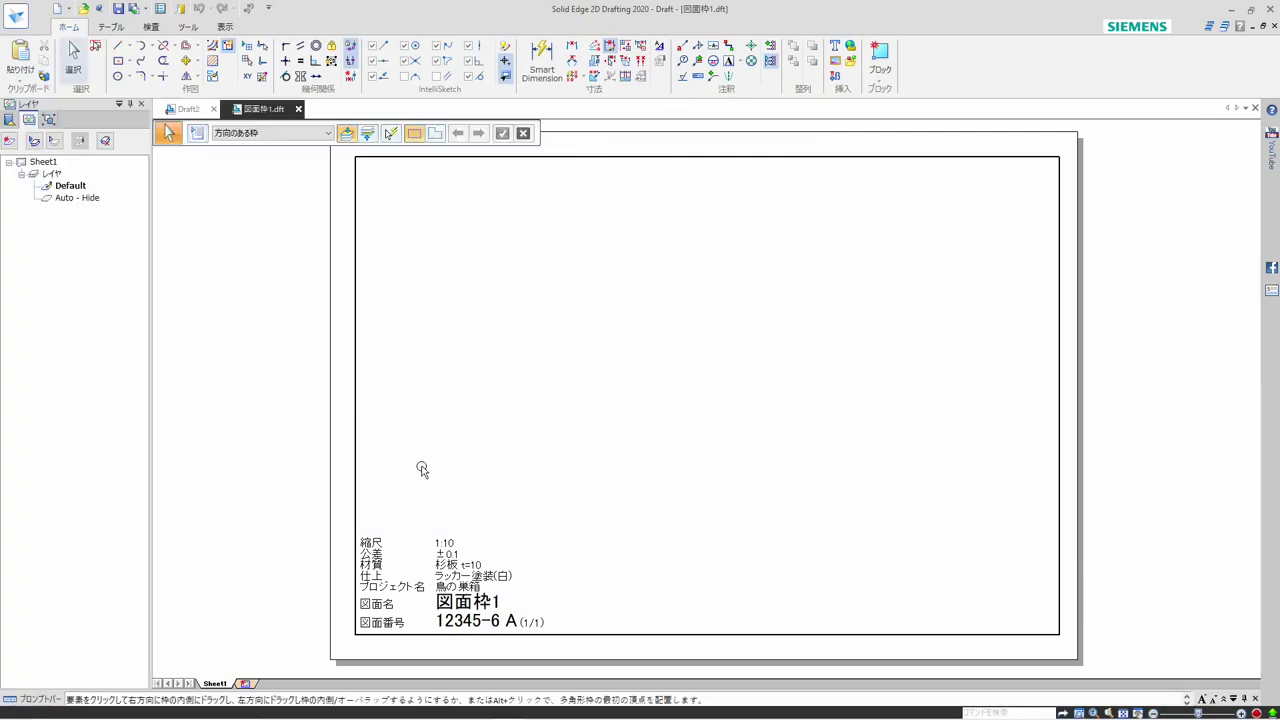
# Save the A4-Sheet background as the default sheet setup in 図面枠1.dft and save the template file
pyautogui.rightClick(222, 687)
pyautogui.doubleClick(250, 679)
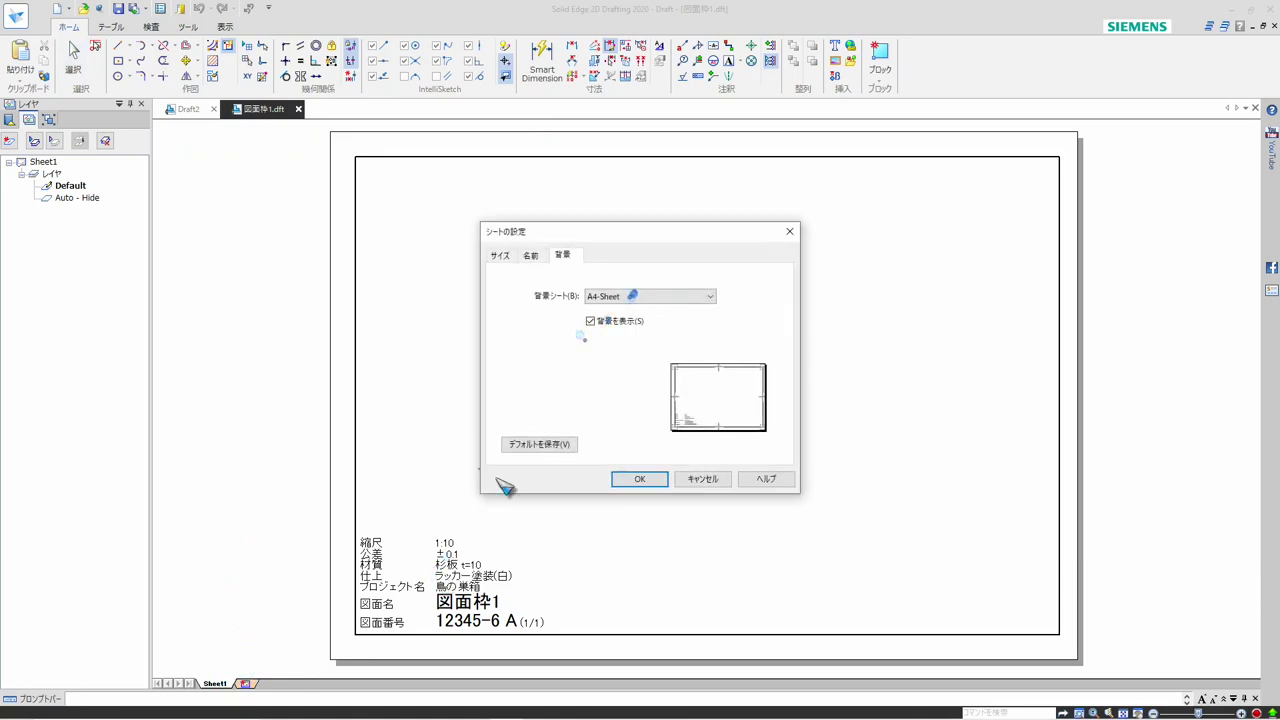
pyautogui.click(549, 449)
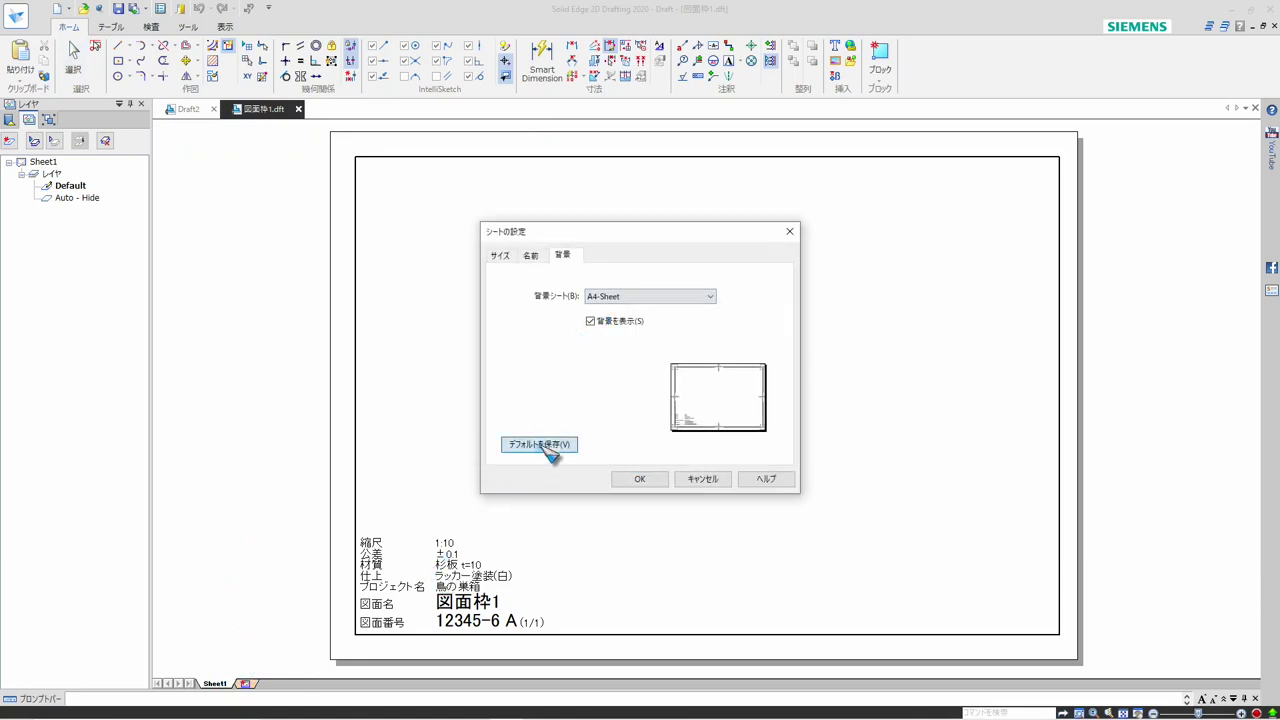
pyautogui.click(638, 484)
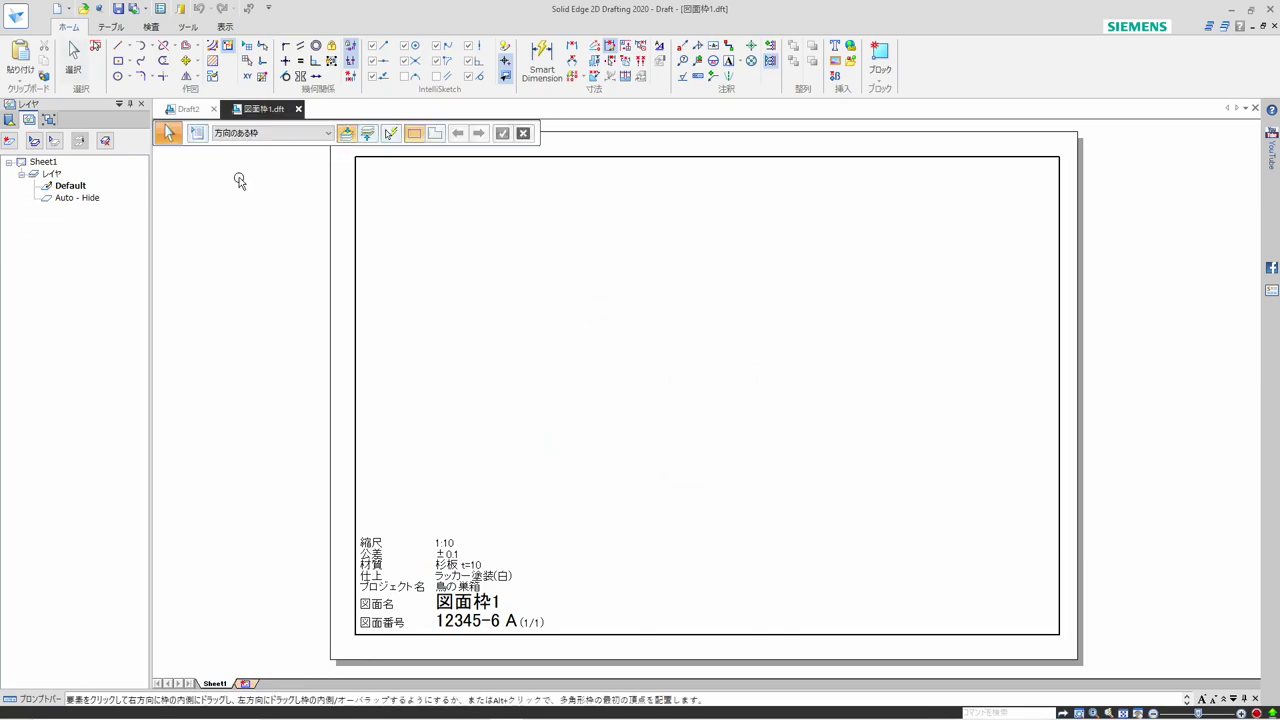
pyautogui.click(124, 10)
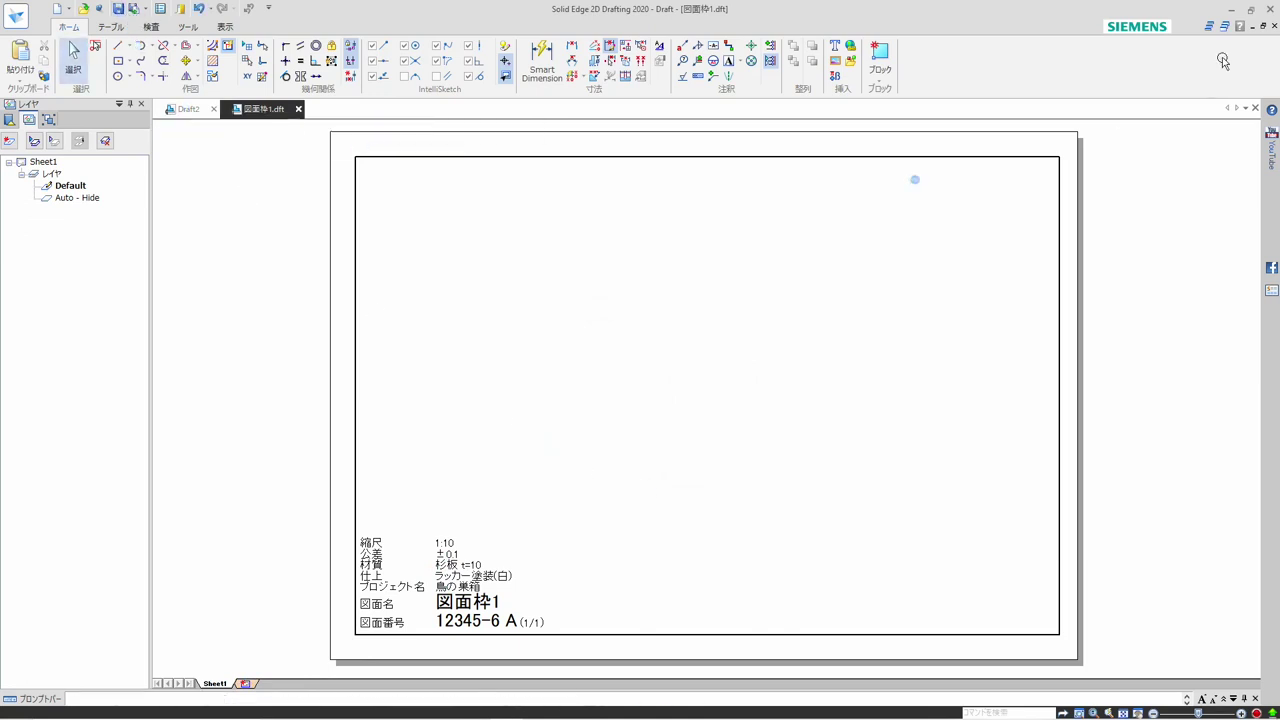
# Close the template and Draft2 without saving Draft2's changes, and create a new draft from the user template 図面枠1.dft
pyautogui.click(1264, 26)
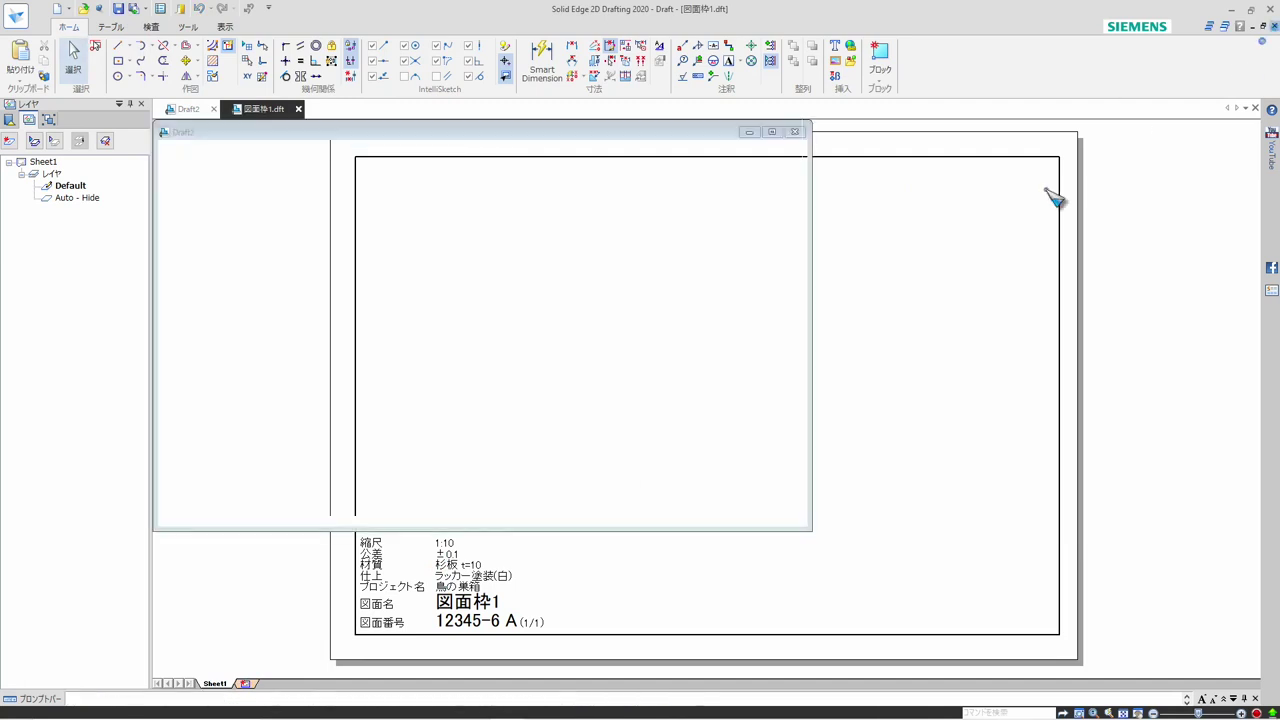
pyautogui.click(213, 108)
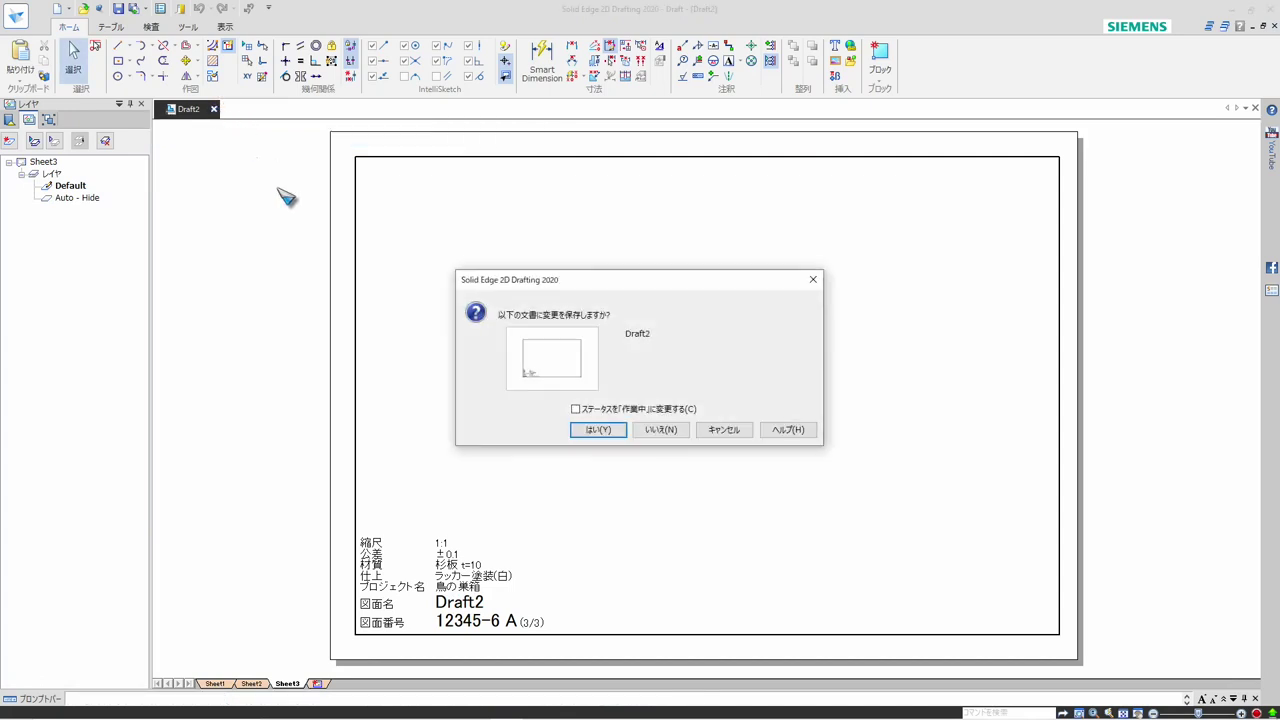
pyautogui.click(660, 430)
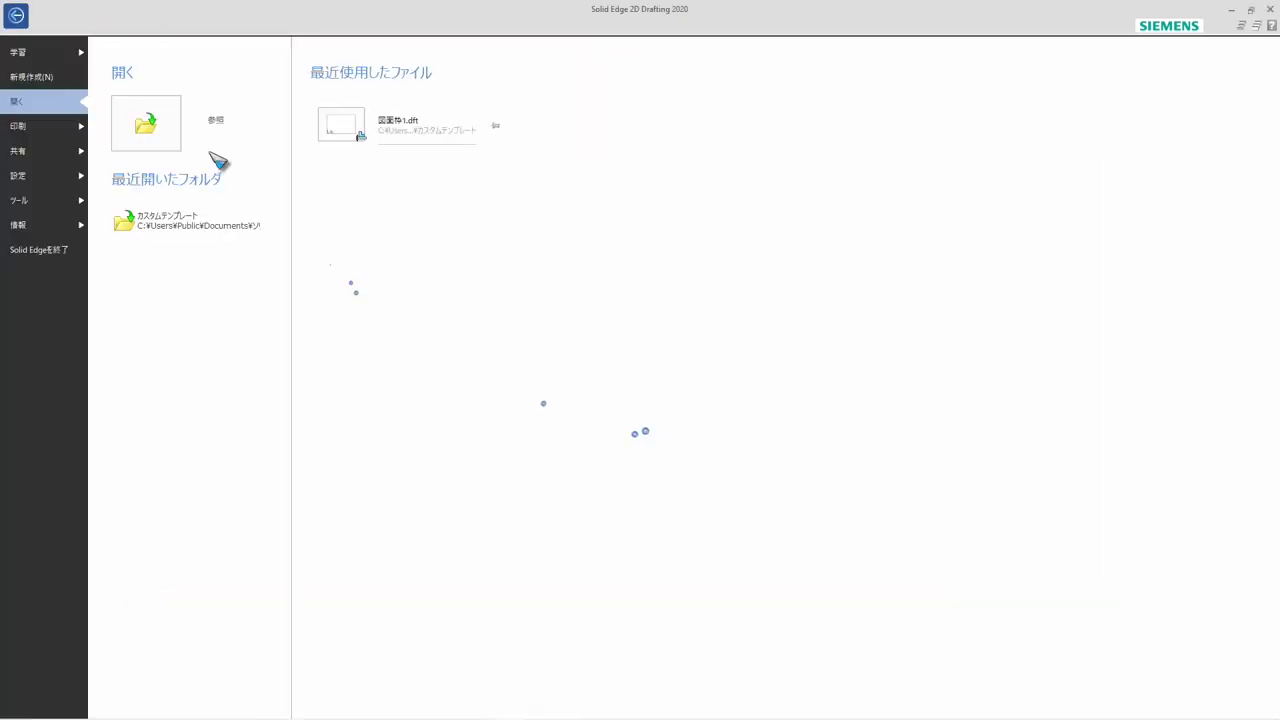
pyautogui.click(33, 80)
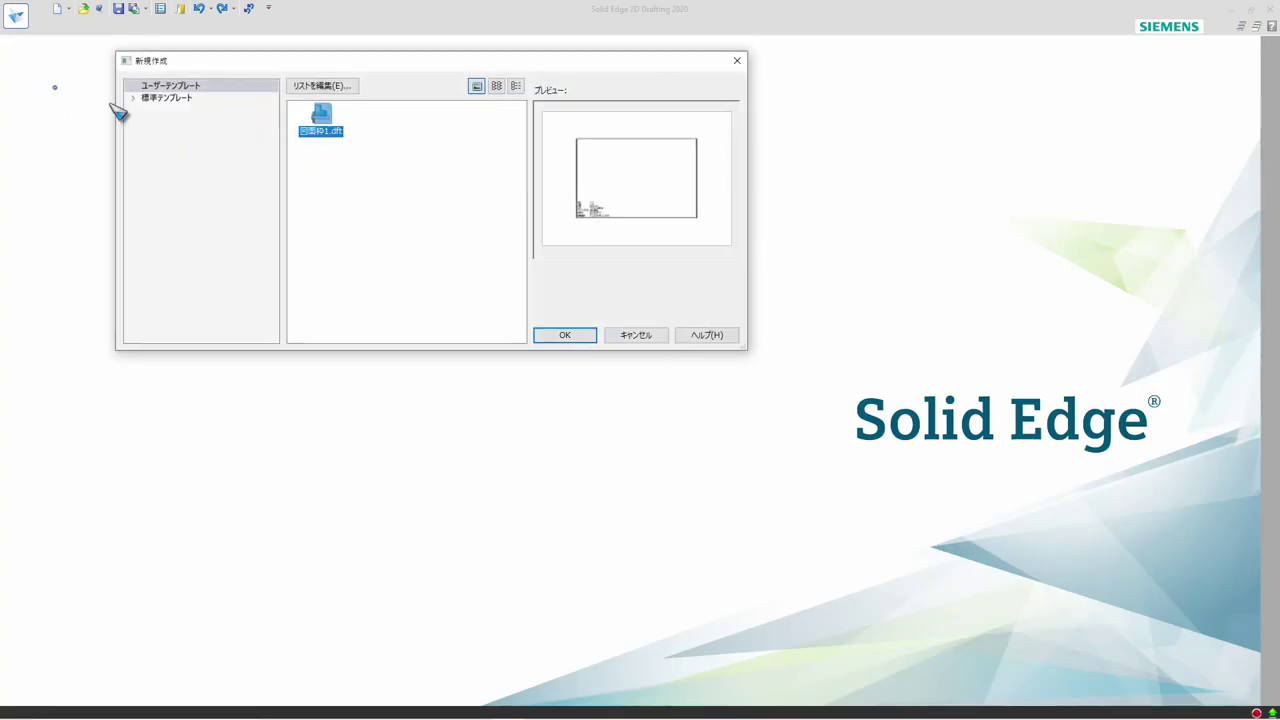
pyautogui.click(566, 336)
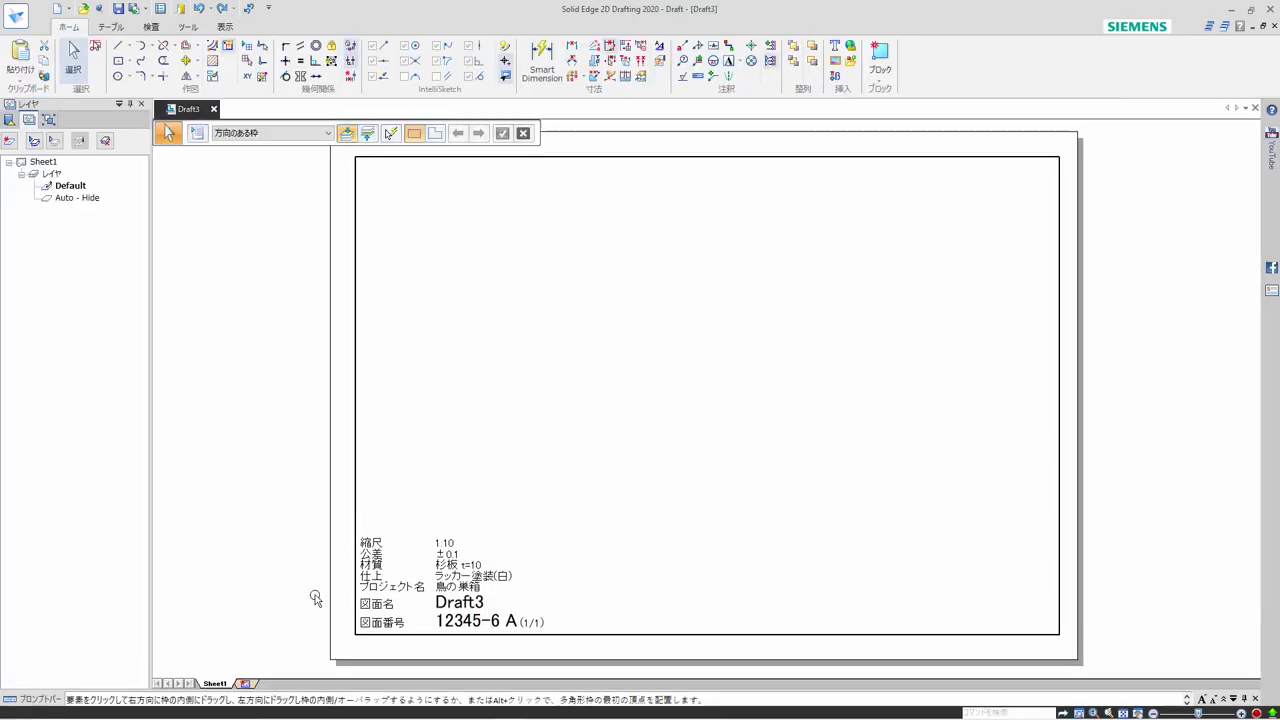
# Insert two more sheets in the new draft and check the title block's sheet numbering on each sheet
pyautogui.rightClick(236, 683)
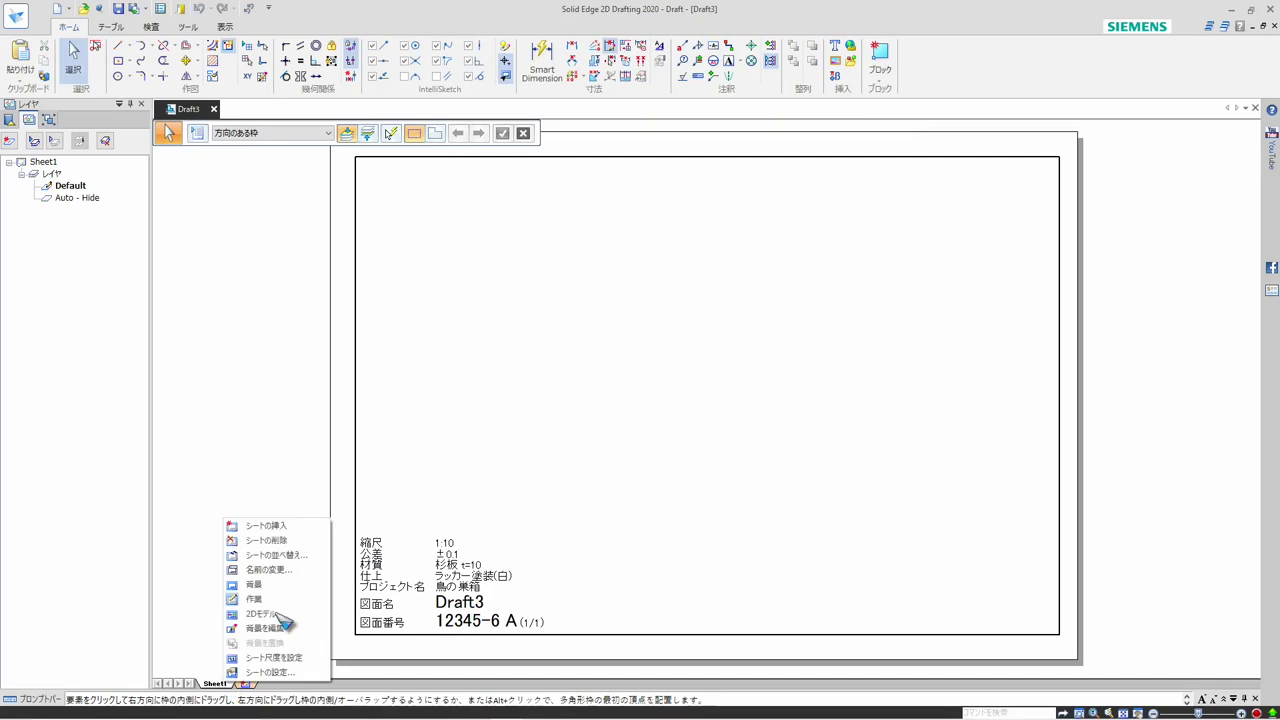
pyautogui.click(266, 526)
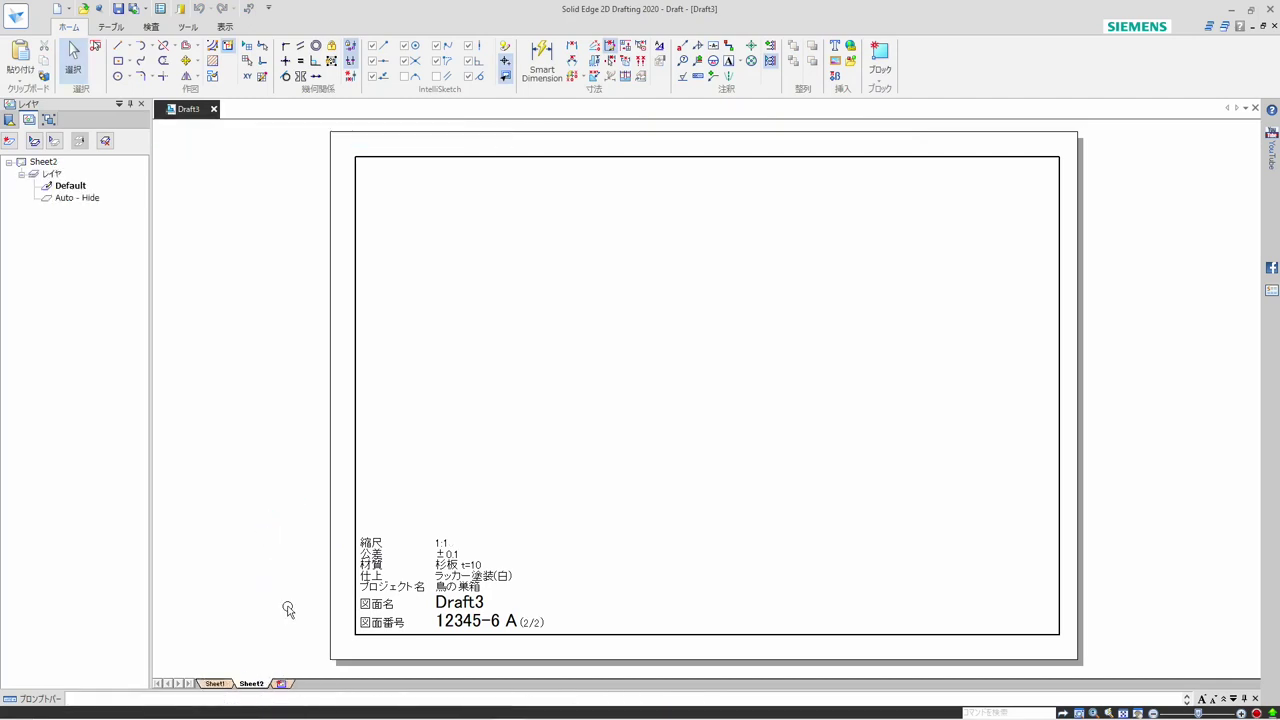
pyautogui.rightClick(258, 686)
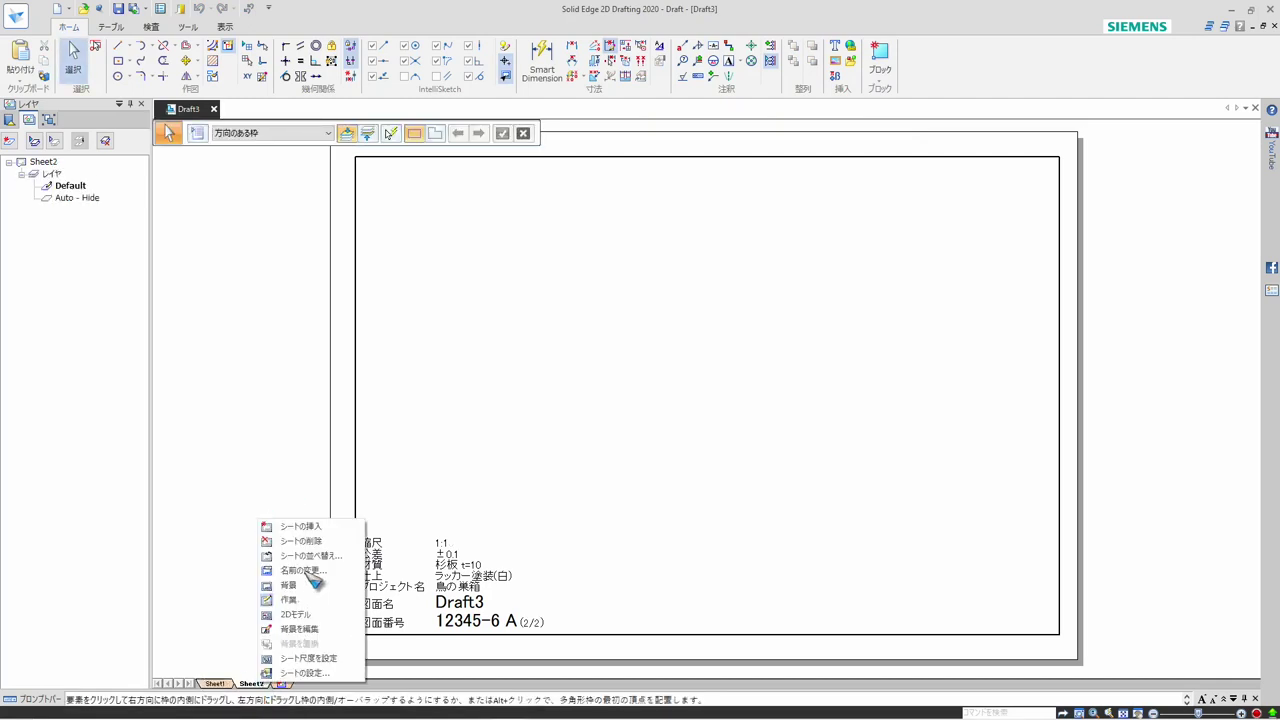
pyautogui.click(316, 530)
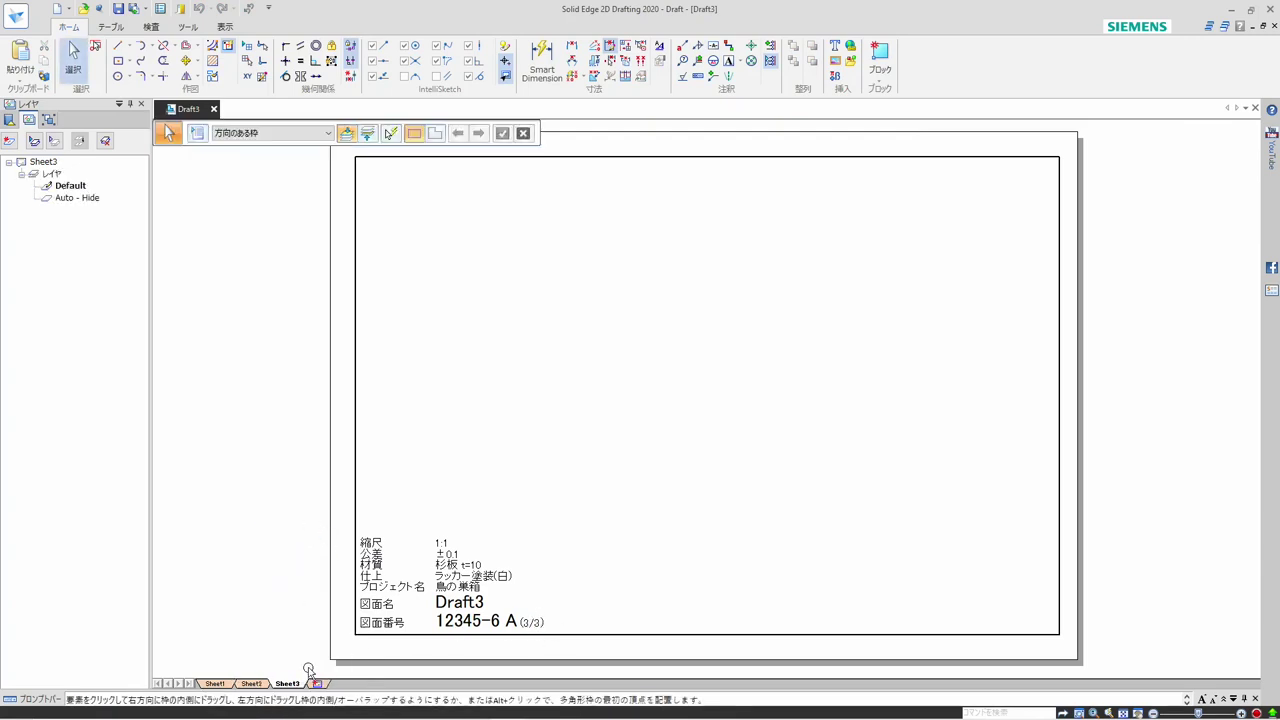
pyautogui.click(251, 684)
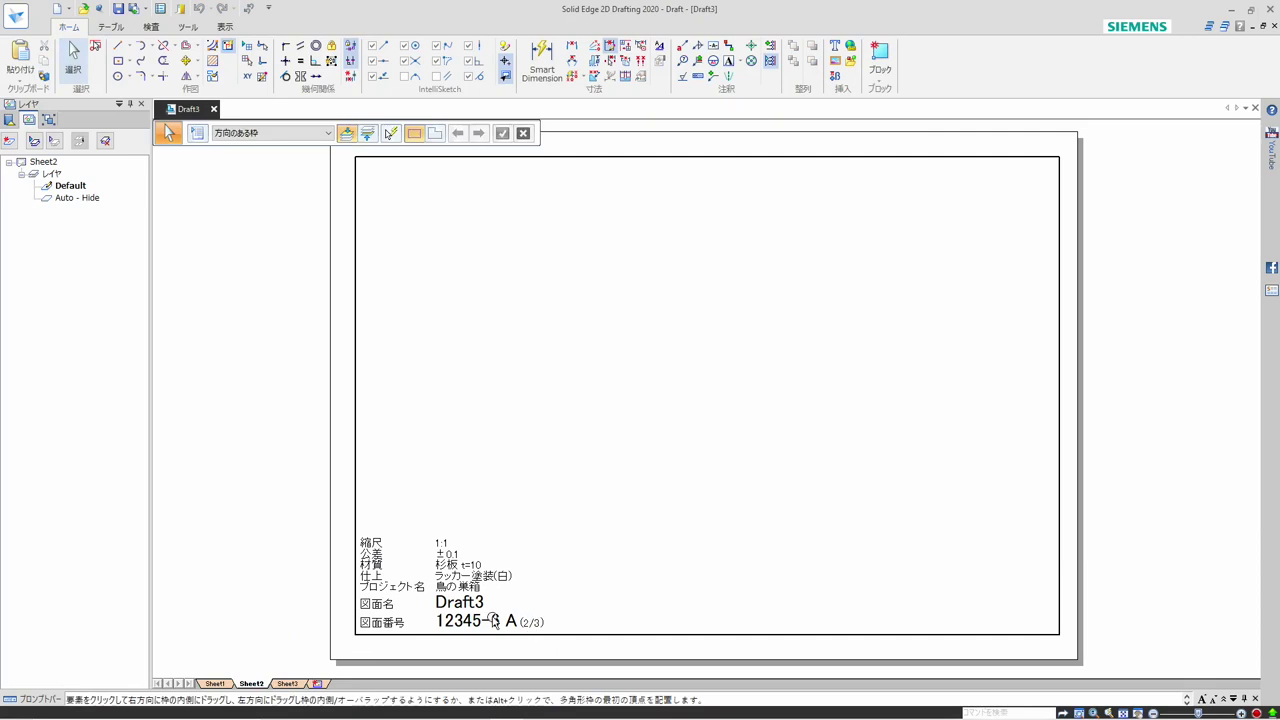
pyautogui.click(216, 684)
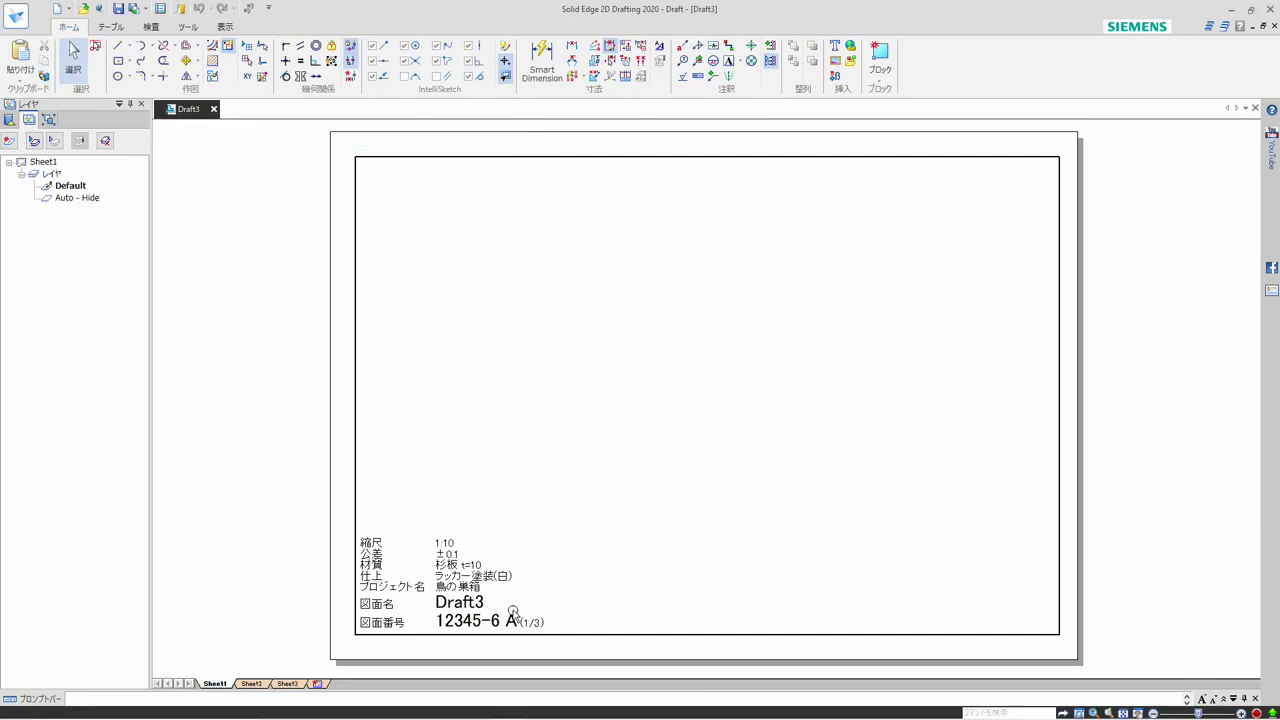
pyautogui.click(251, 684)
pyautogui.click(286, 684)
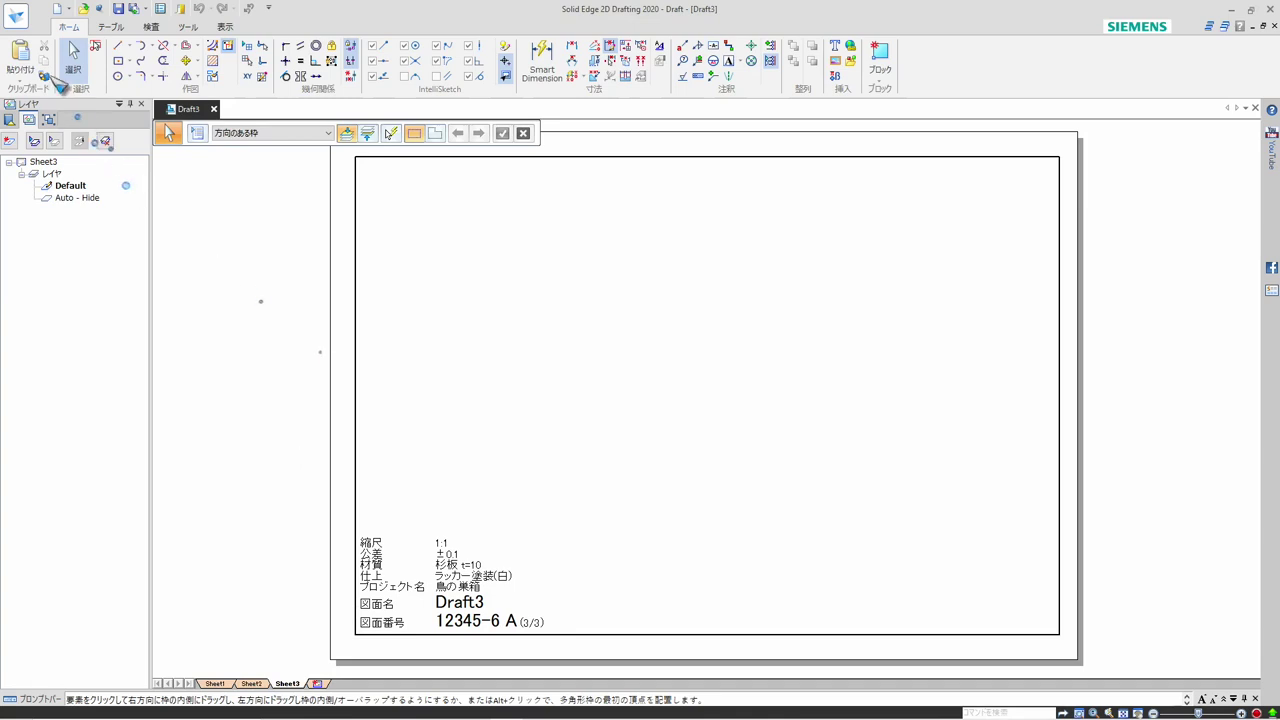
# Set the draft's document number to 56789 in the file properties and update all property text on the sheets
pyautogui.click(17, 20)
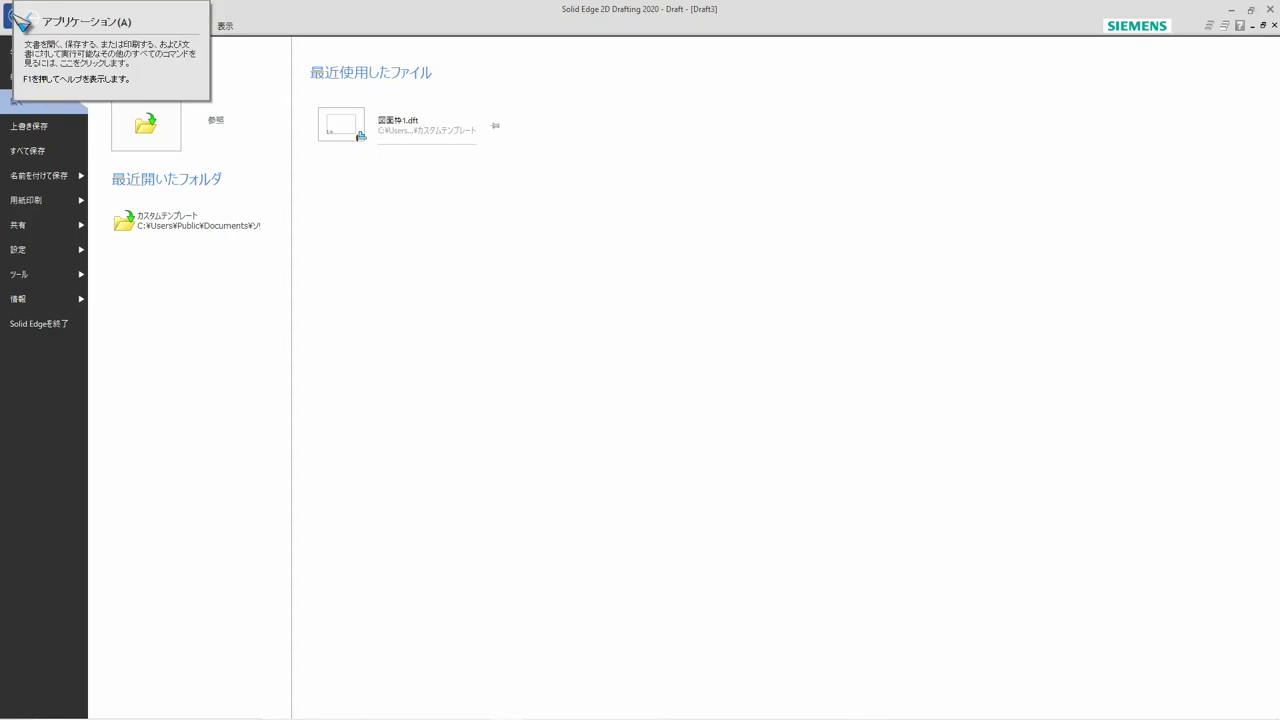
pyautogui.click(20, 299)
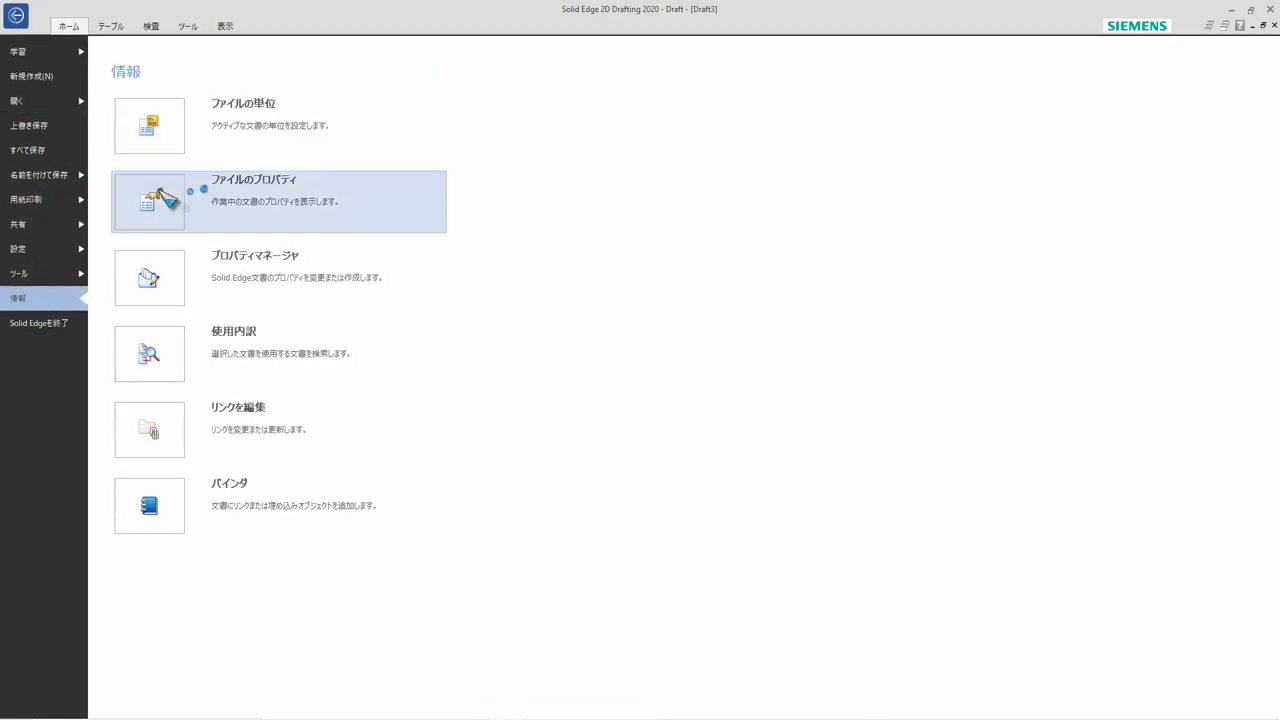
pyautogui.press('Escape')
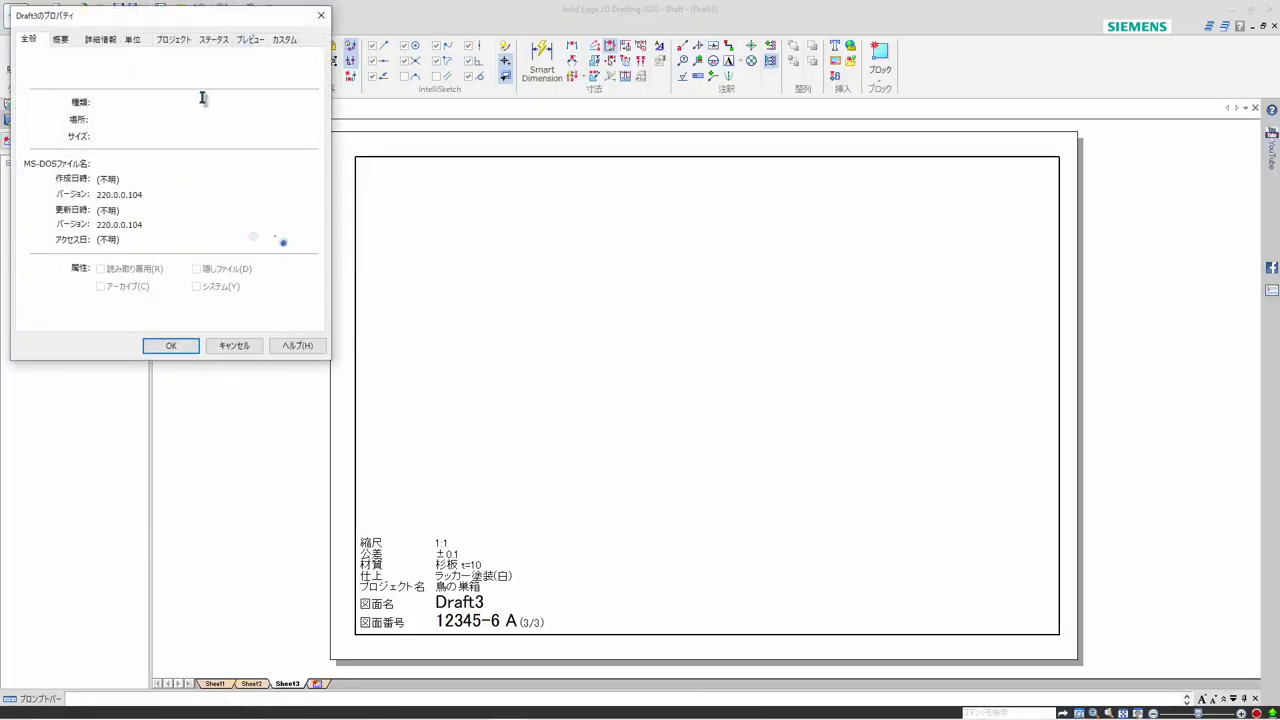
pyautogui.click(172, 40)
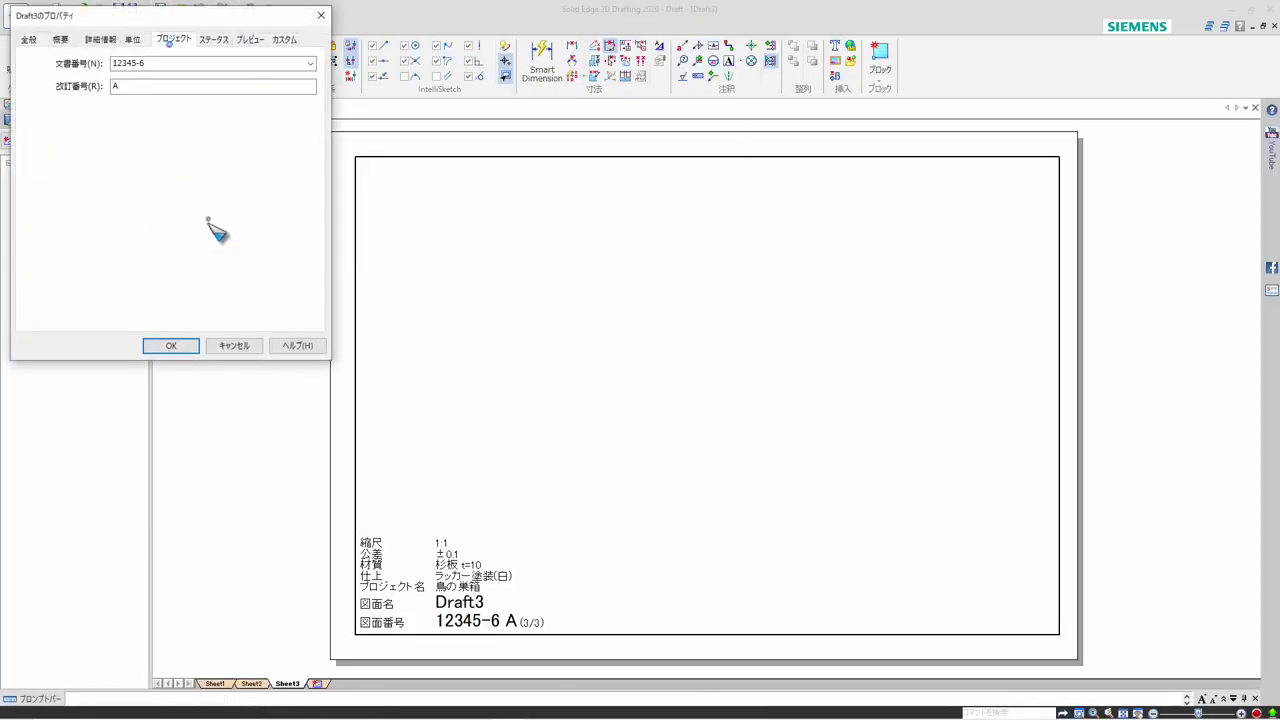
pyautogui.click(156, 63)
pyautogui.click(156, 63)
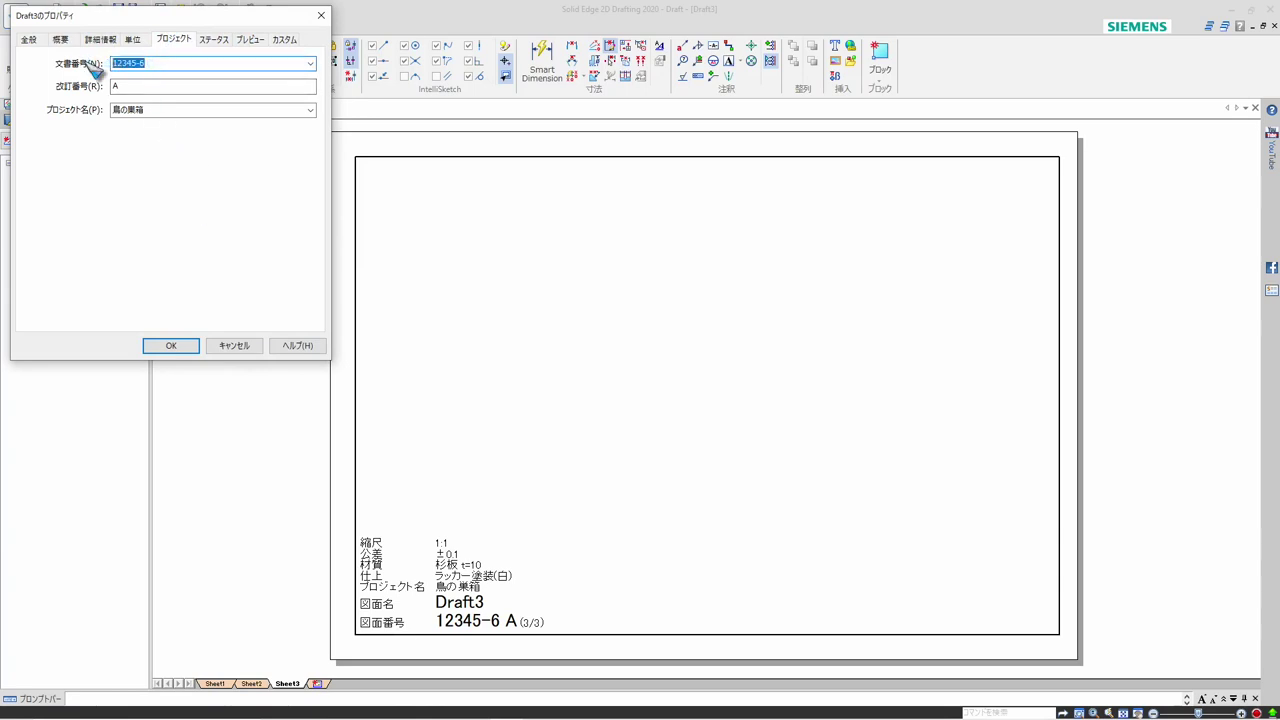
pyautogui.write('56789')
pyautogui.press('Return')
pyautogui.click(173, 346)
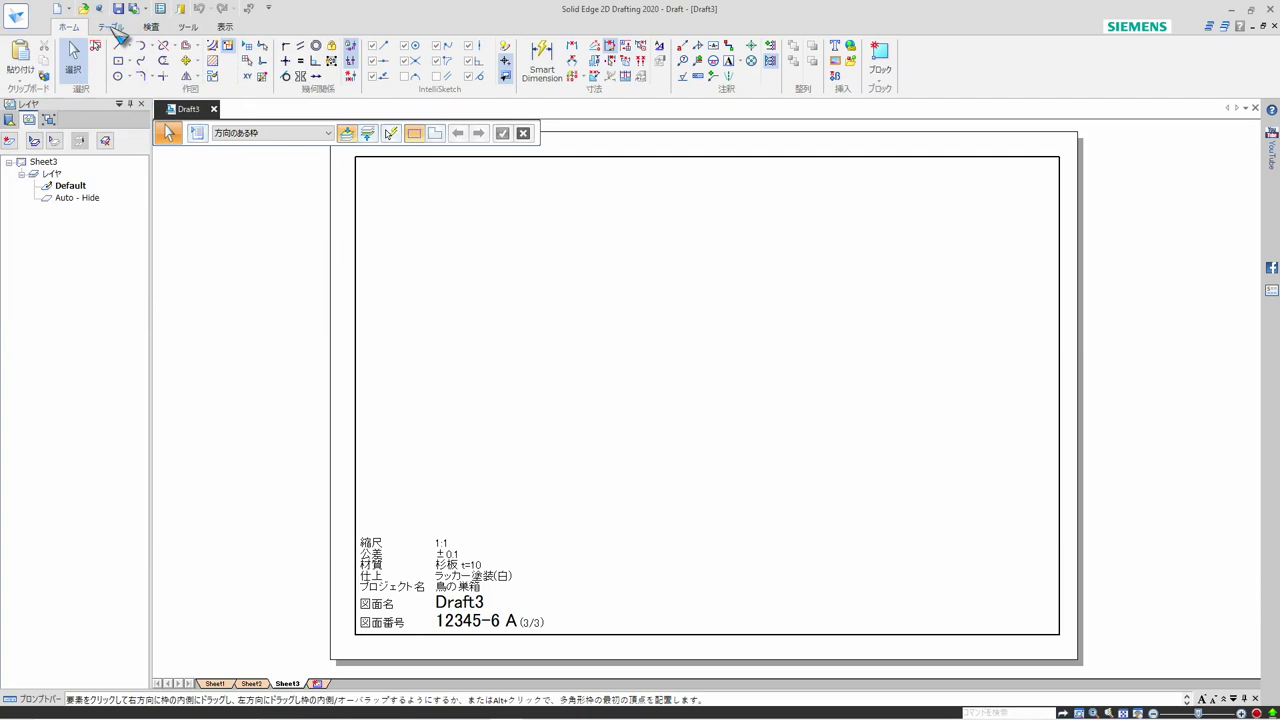
pyautogui.click(112, 28)
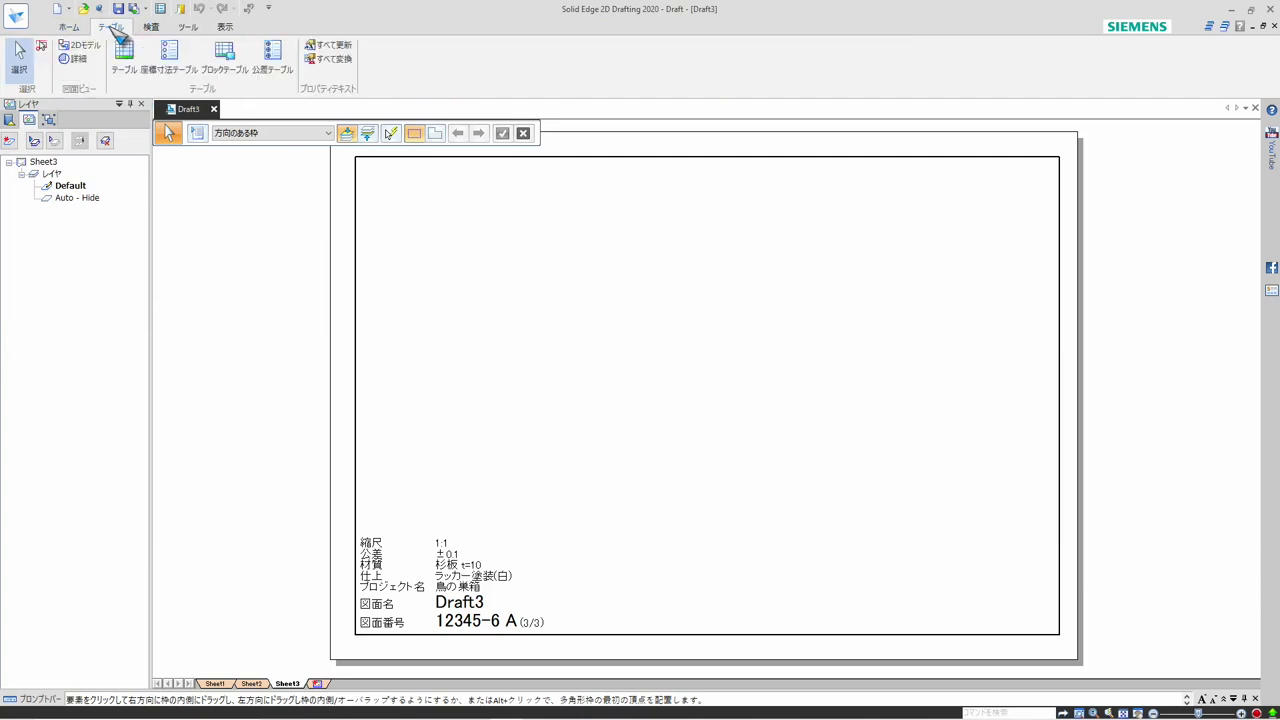
pyautogui.click(336, 46)
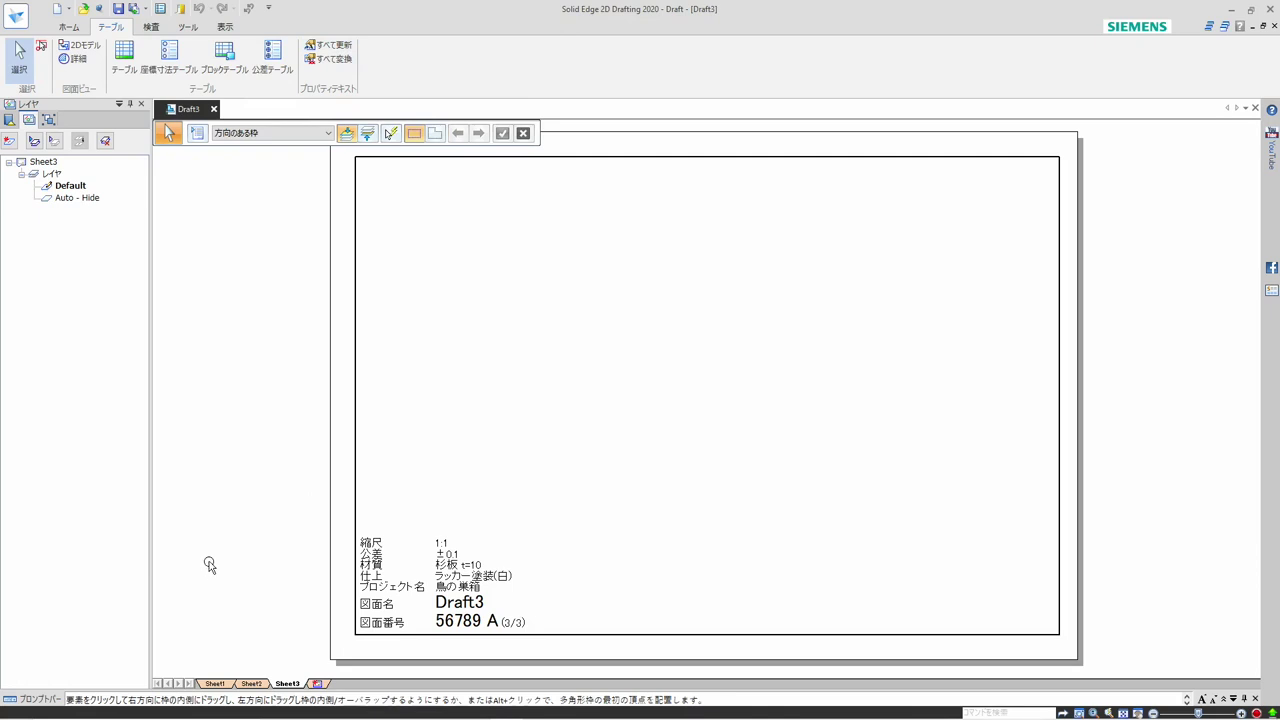
# Try to open the Property Manager for the unsaved draft
pyautogui.click(17, 17)
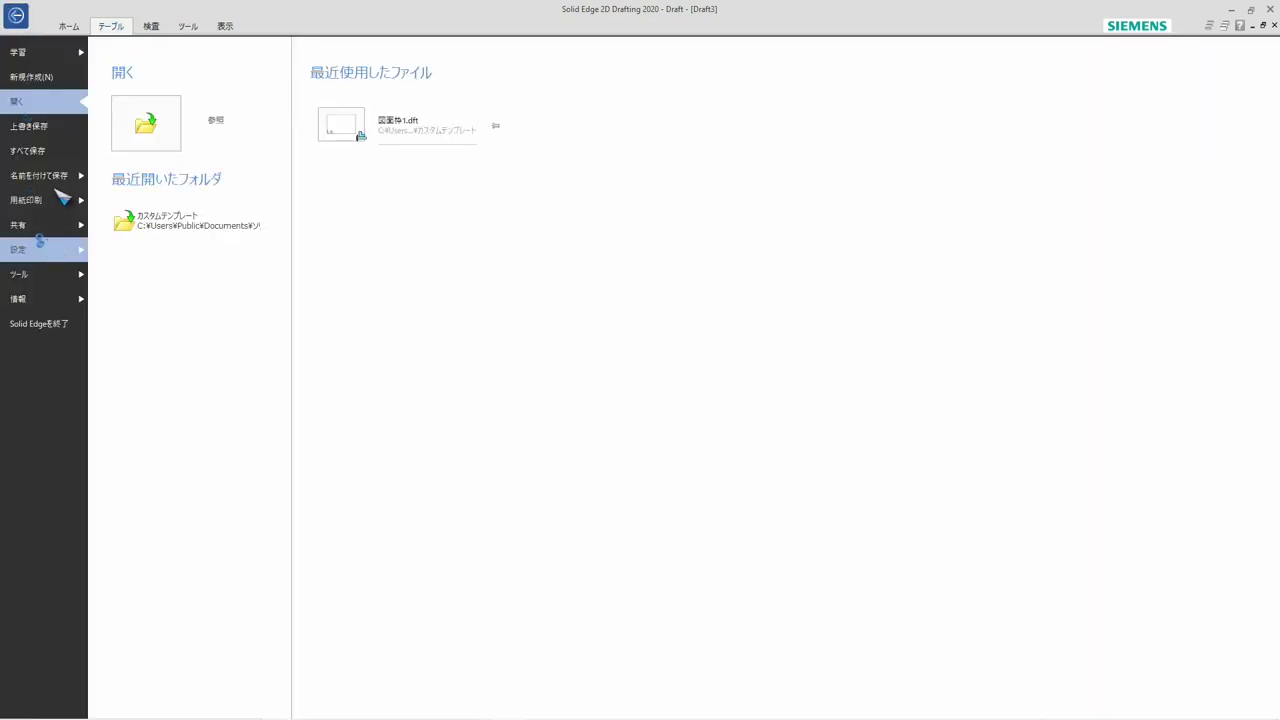
pyautogui.click(50, 298)
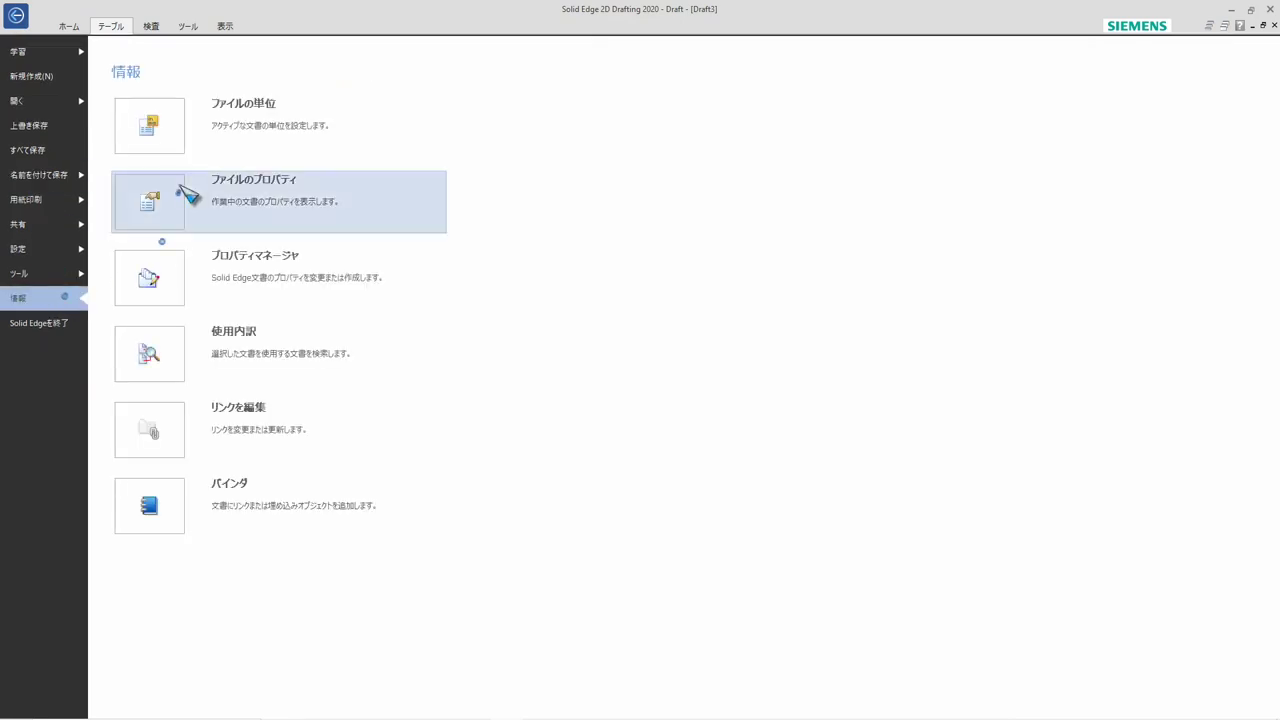
pyautogui.click(180, 280)
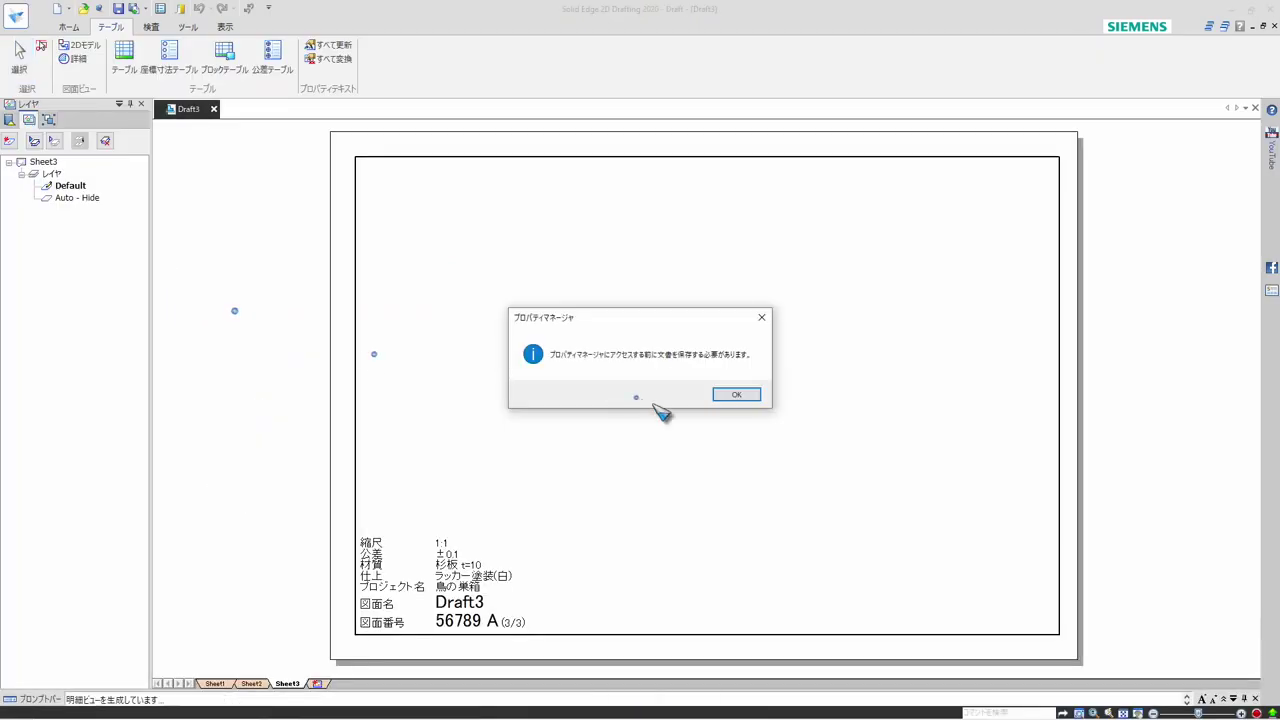
pyautogui.click(736, 395)
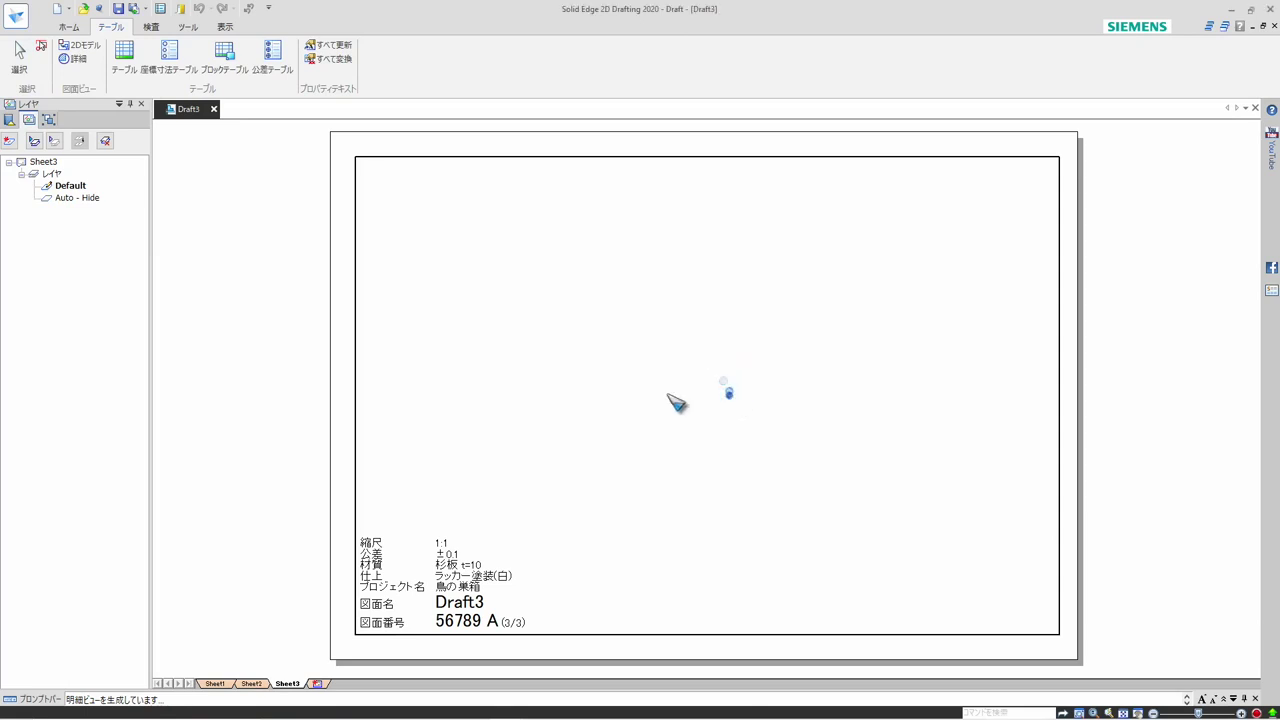
# Start saving the draft and create a folder named 図面フォルダ inside the ソリッドエッジ文書 folder
pyautogui.click(118, 8)
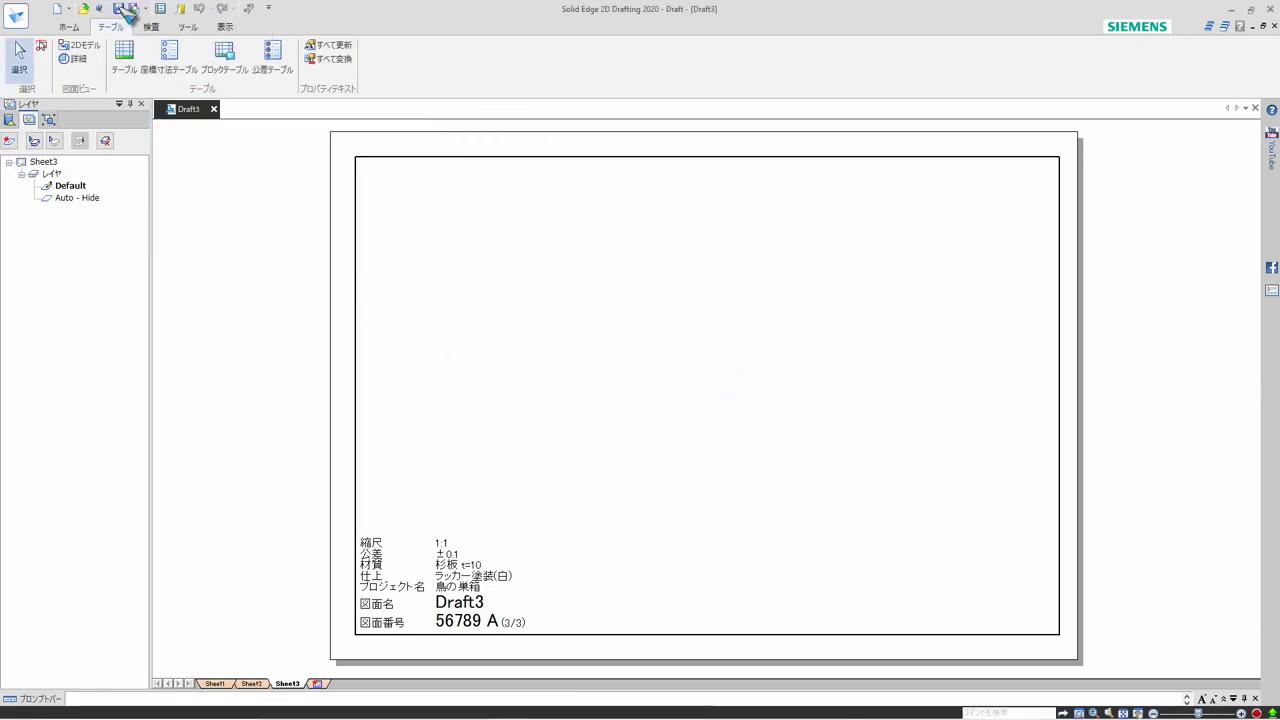
pyautogui.click(122, 8)
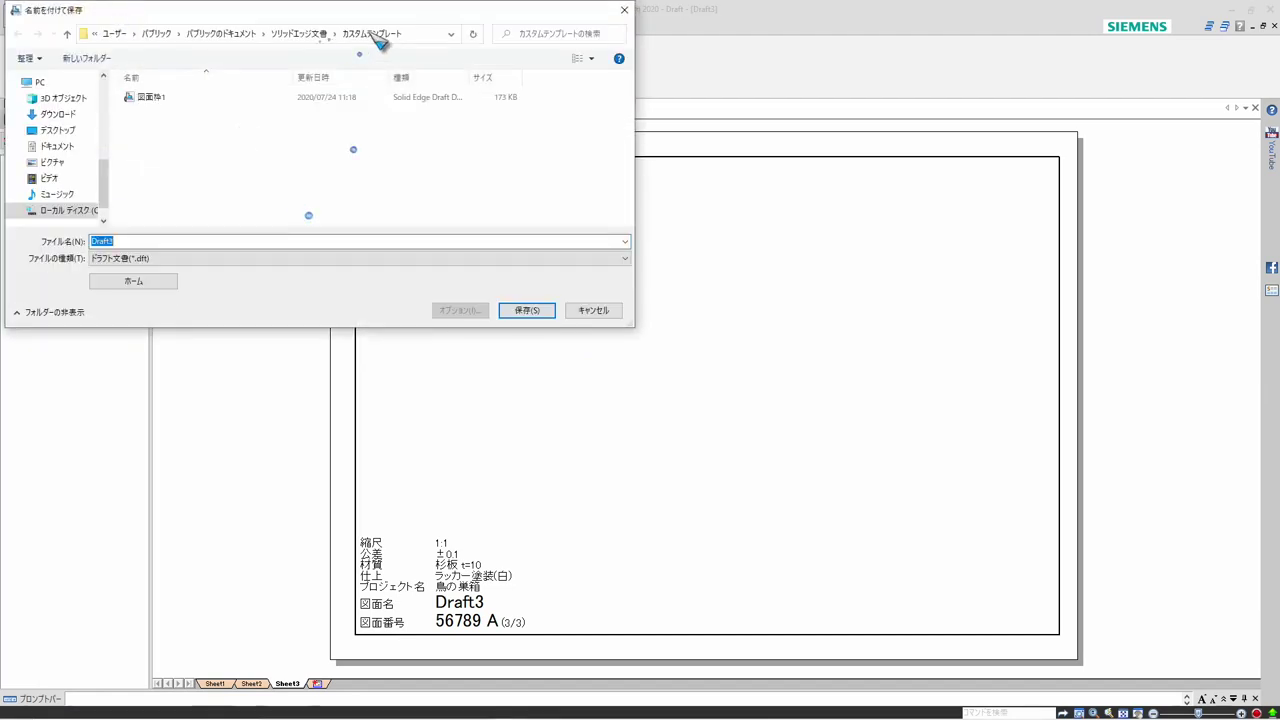
pyautogui.click(302, 36)
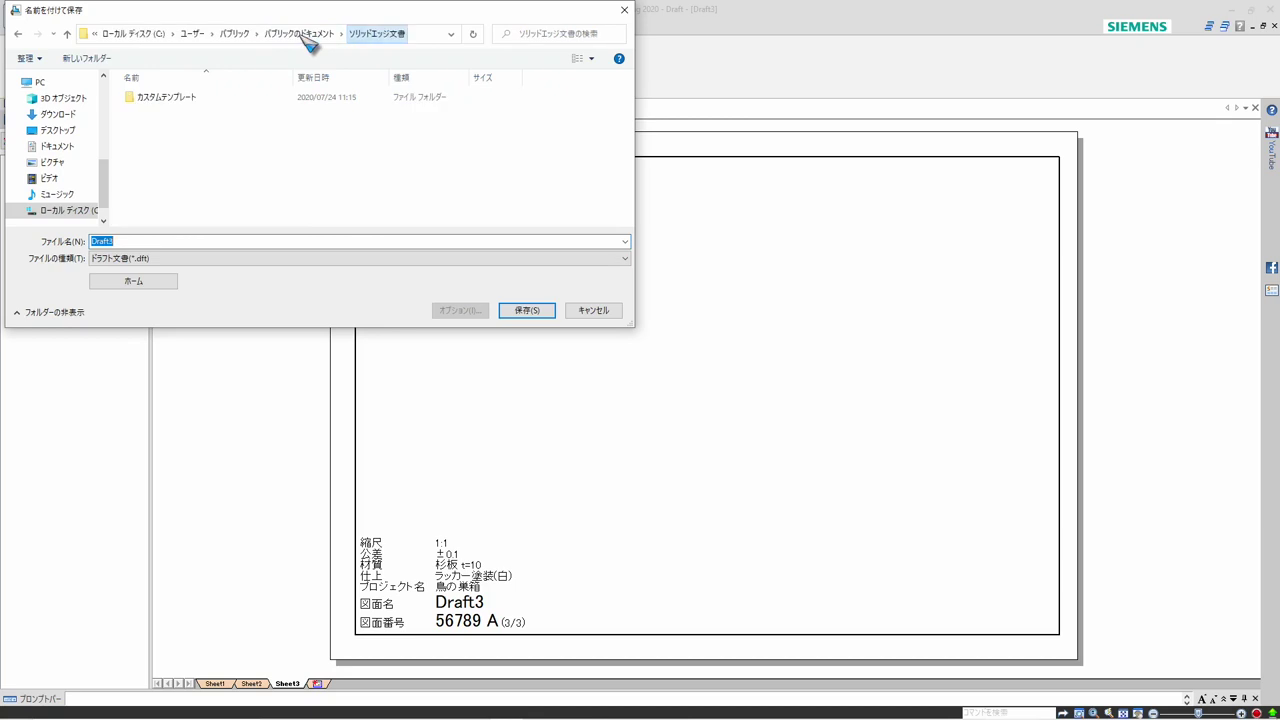
pyautogui.click(85, 59)
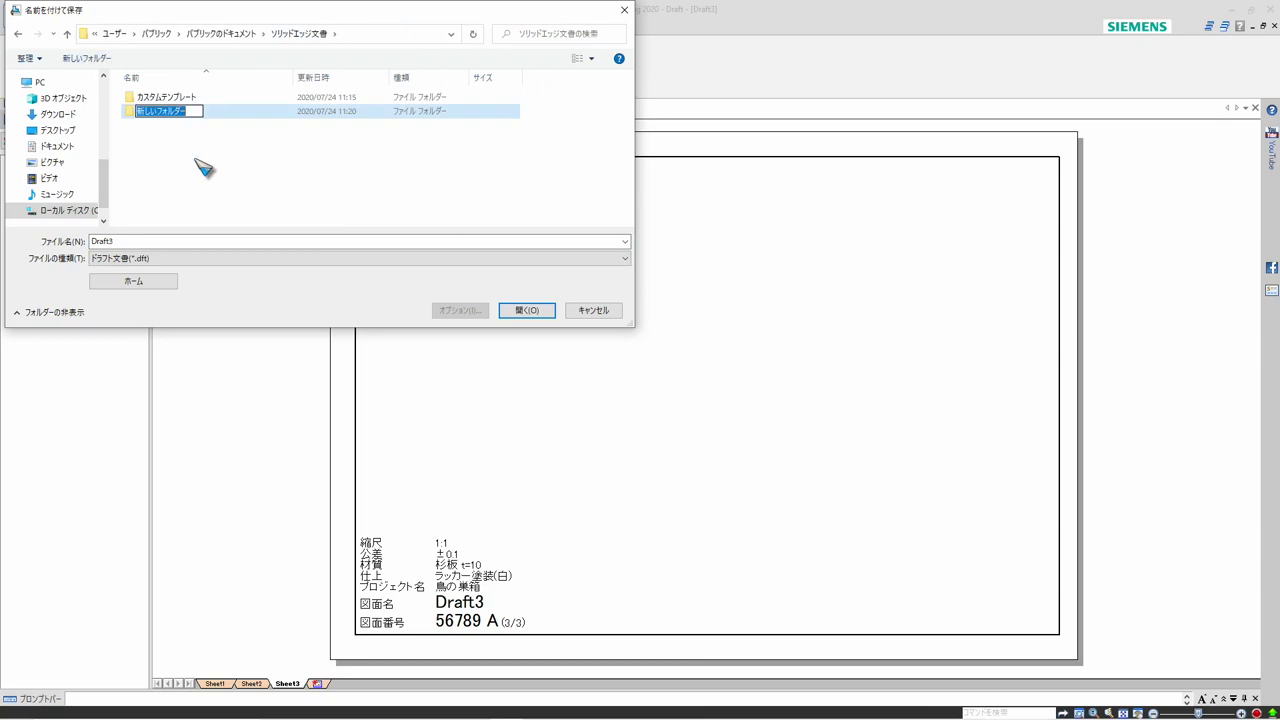
pyautogui.press('BackSpace')
pyautogui.write('zumen')
pyautogui.press('space')
pyautogui.write('foruda')
pyautogui.press('space')
pyautogui.press('Return')
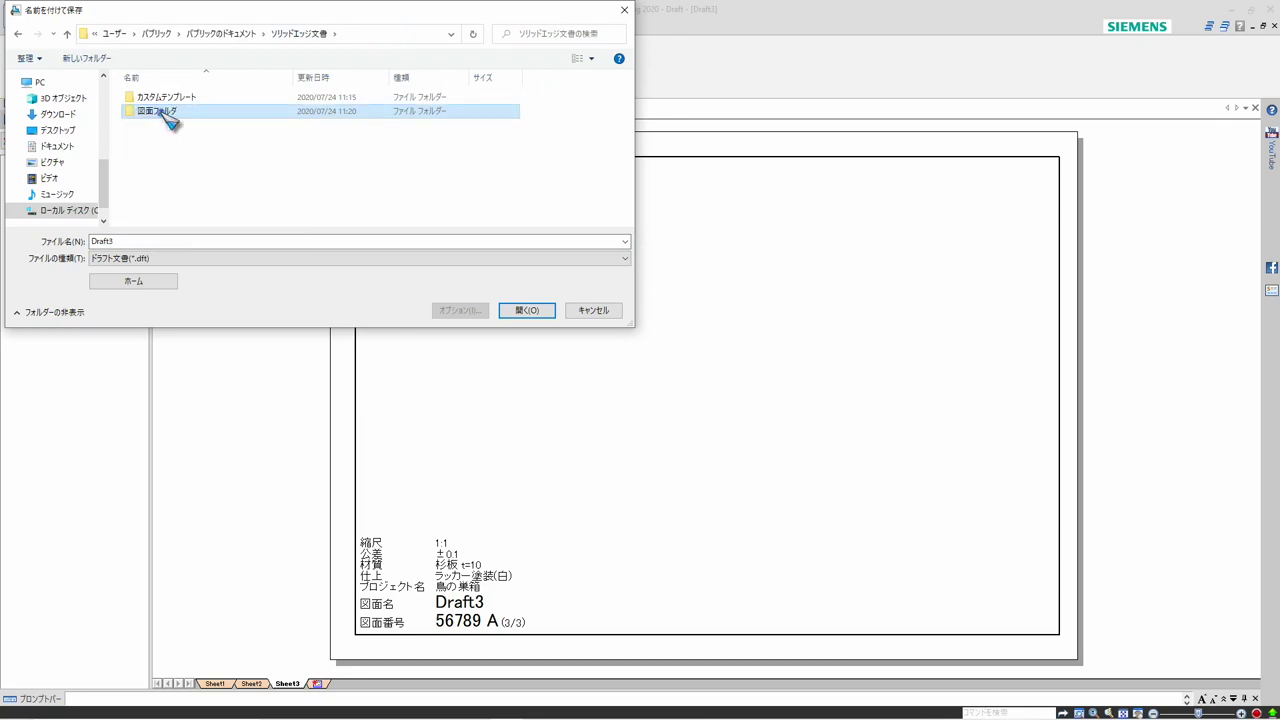
# Save the draft as 屋根板 in 図面フォルダ and check the title block on the draft's sheets
pyautogui.doubleClick(172, 116)
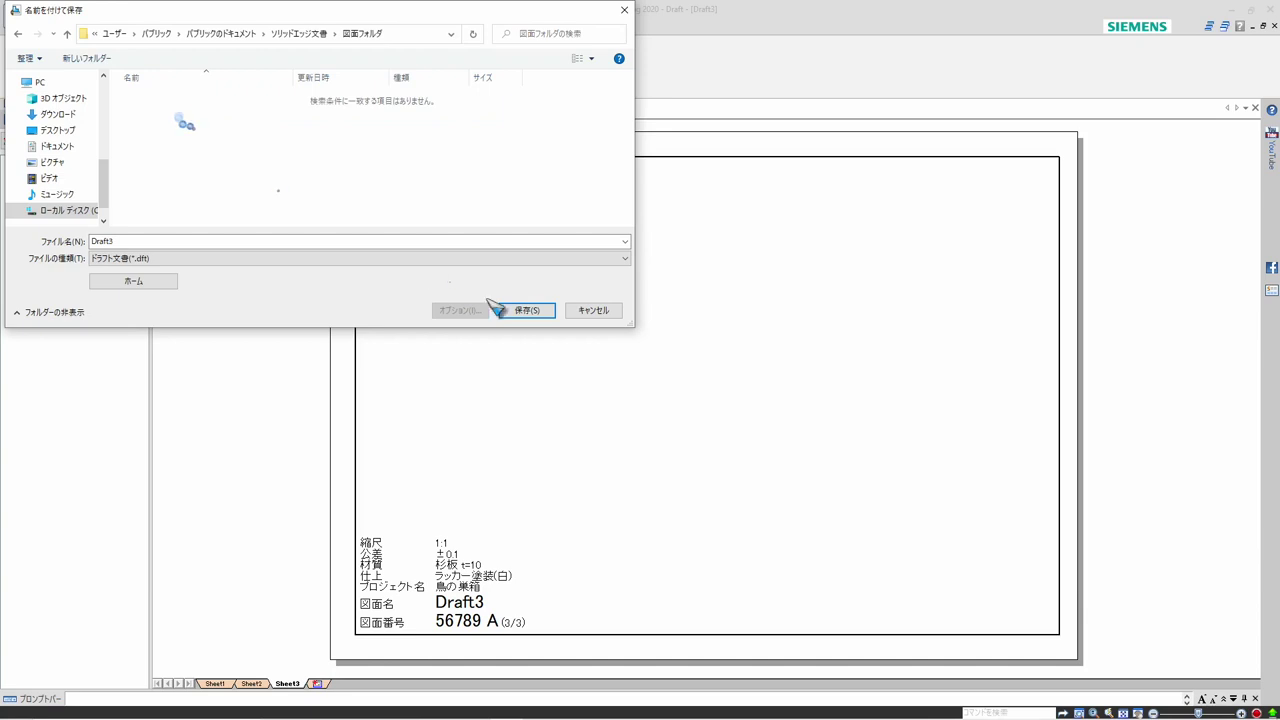
pyautogui.doubleClick(123, 240)
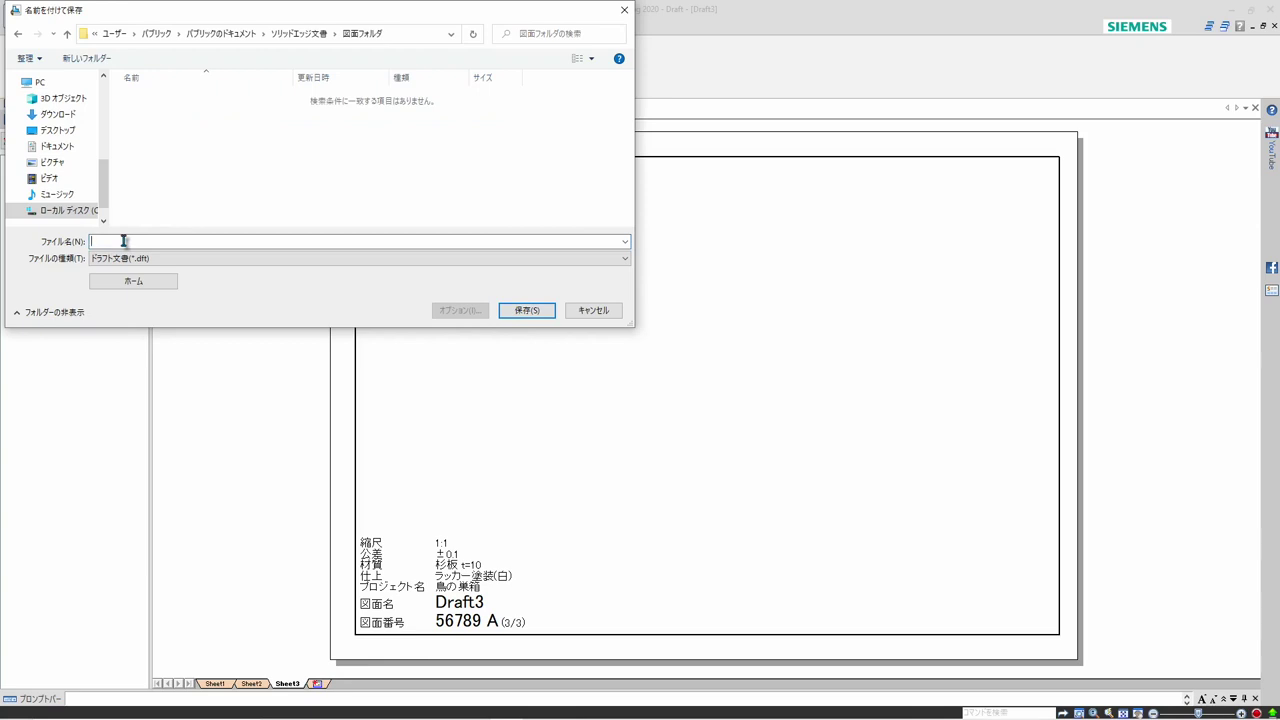
pyautogui.write('巣箱図')
pyautogui.click(526, 311)
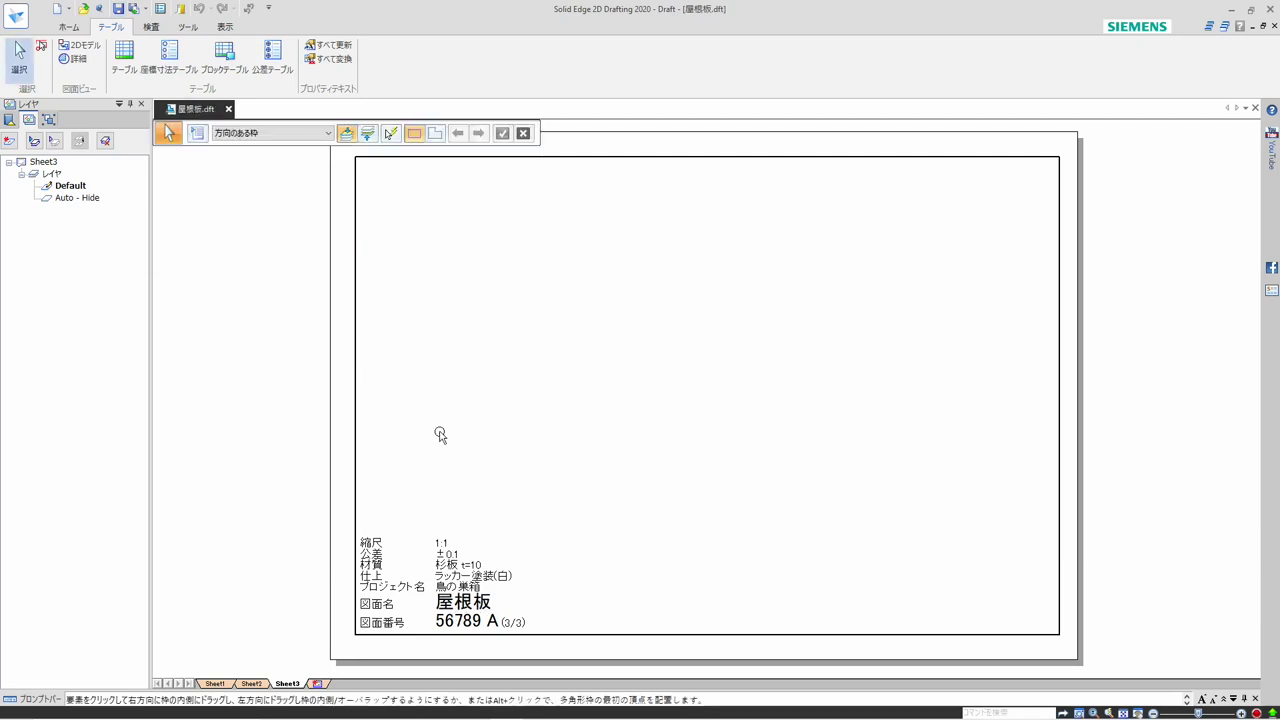
pyautogui.click(216, 684)
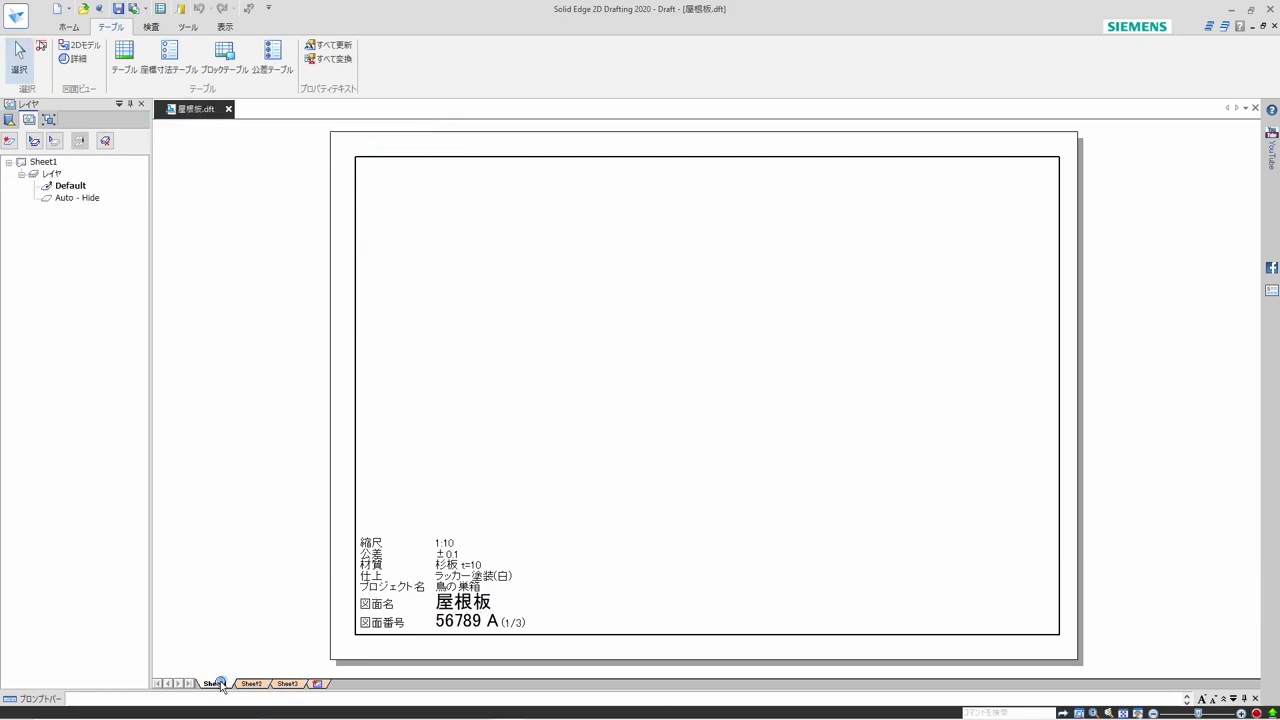
pyautogui.click(251, 684)
pyautogui.click(284, 685)
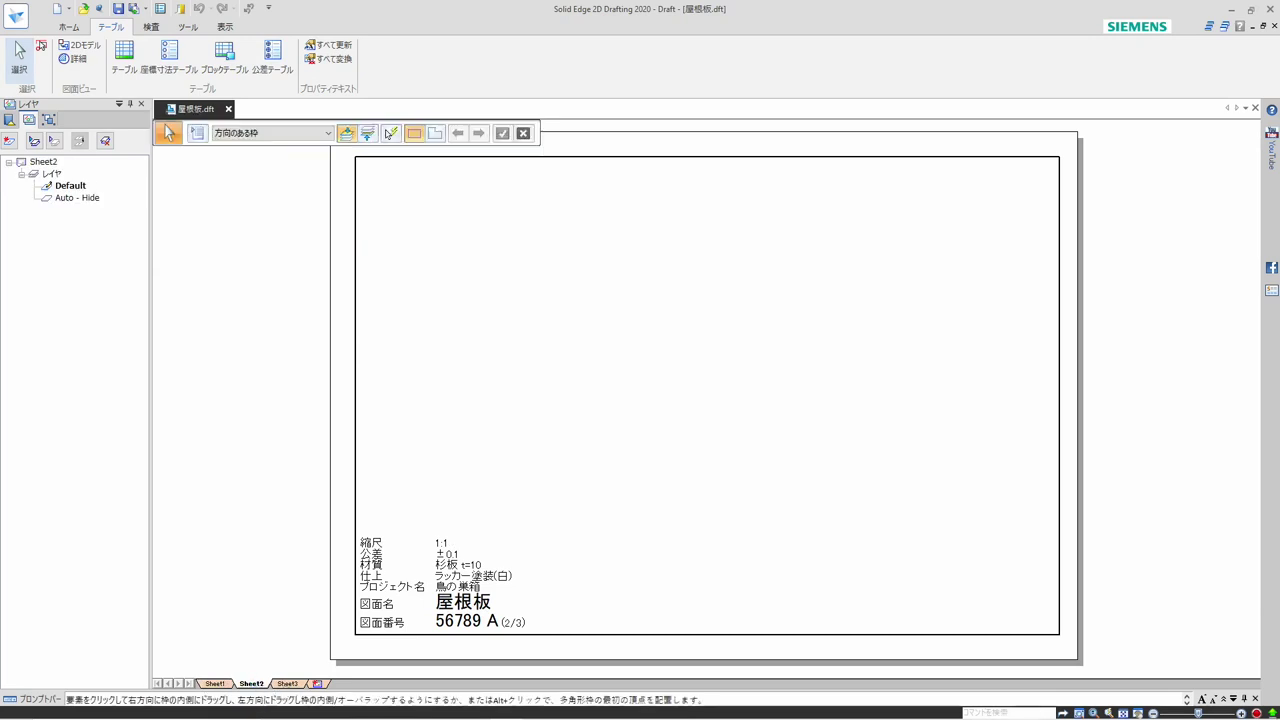
pyautogui.click(222, 685)
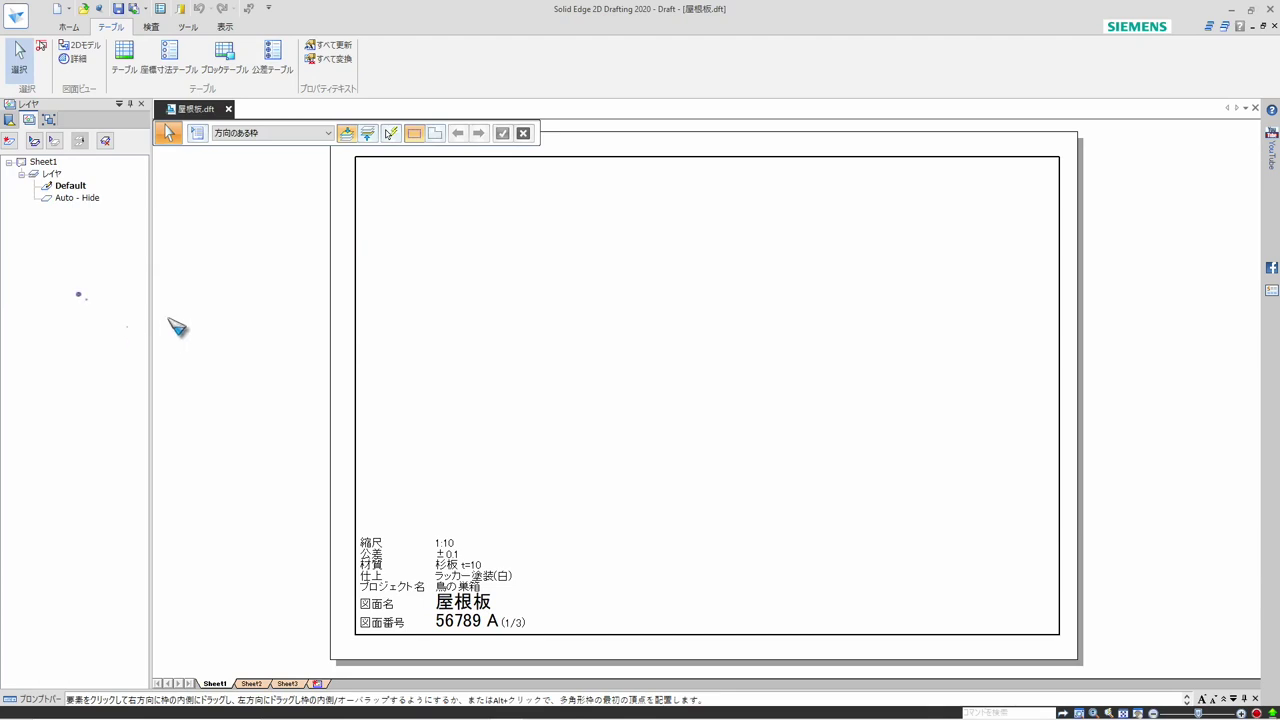
# Open the Property Manager for 屋根板.dft and widen its プロジェクト名 column to show the full entry
pyautogui.click(16, 15)
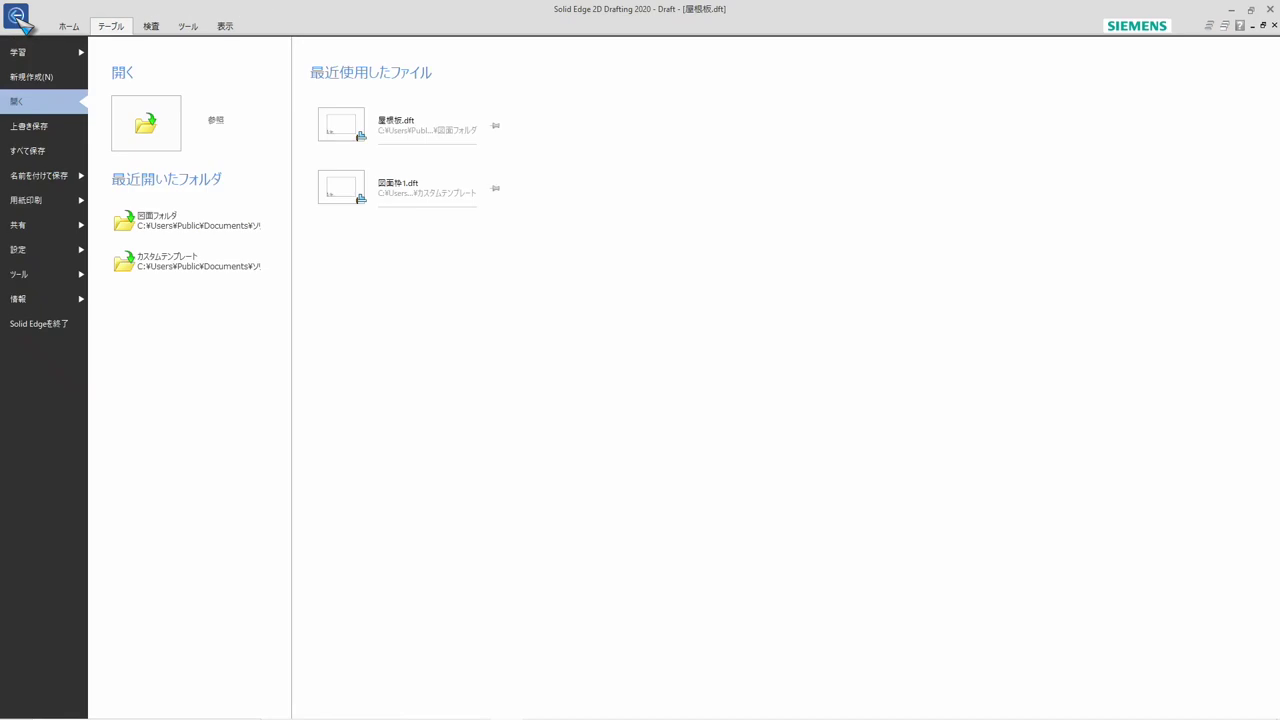
pyautogui.moveTo(52, 300)
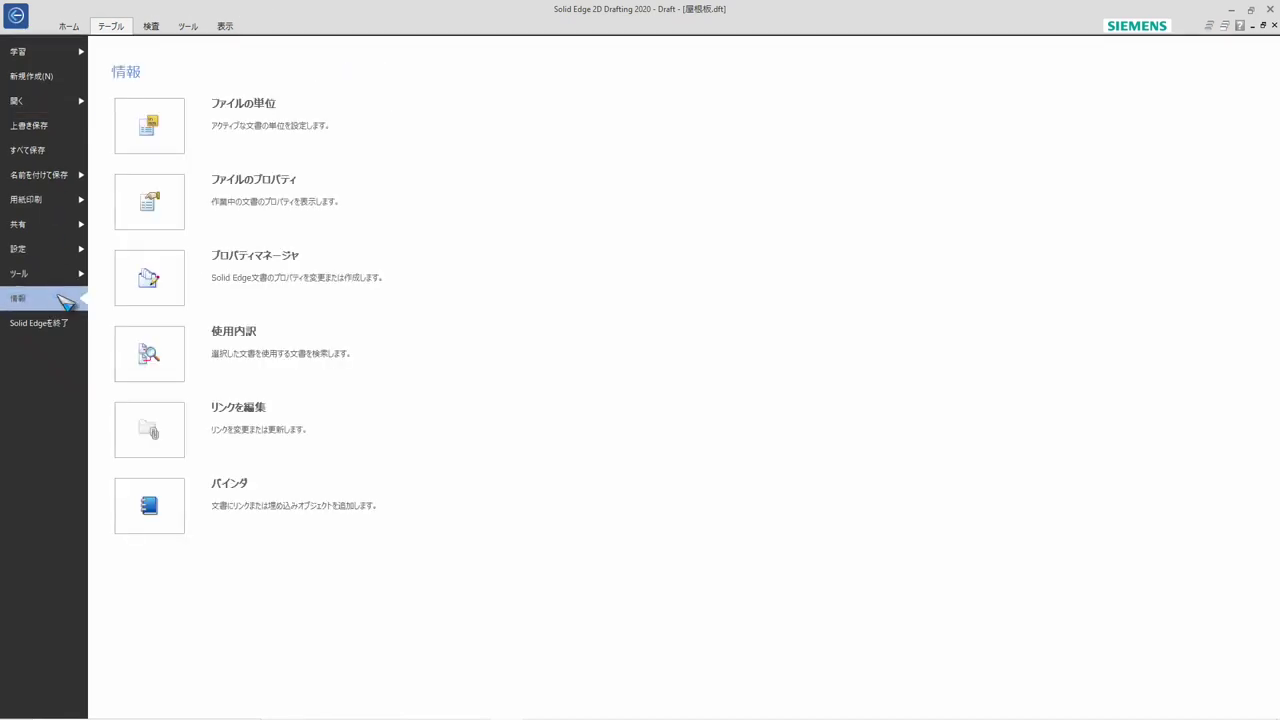
pyautogui.click(166, 277)
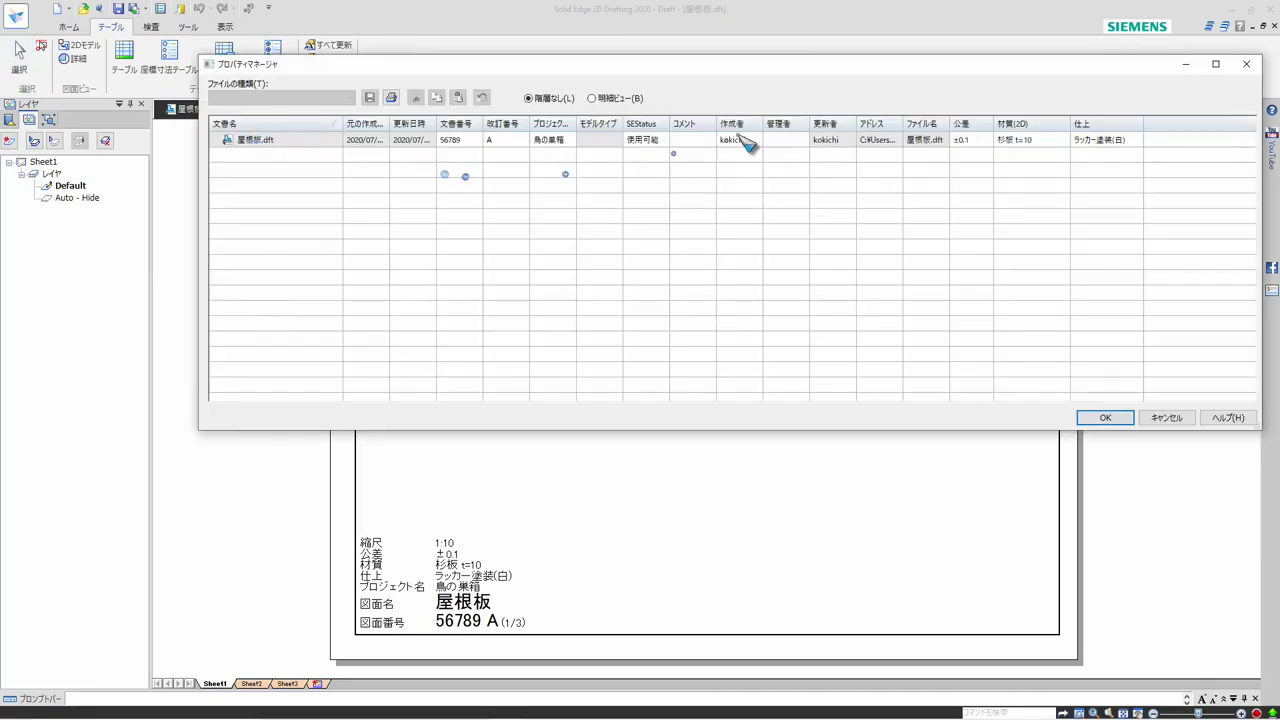
pyautogui.click(1100, 141)
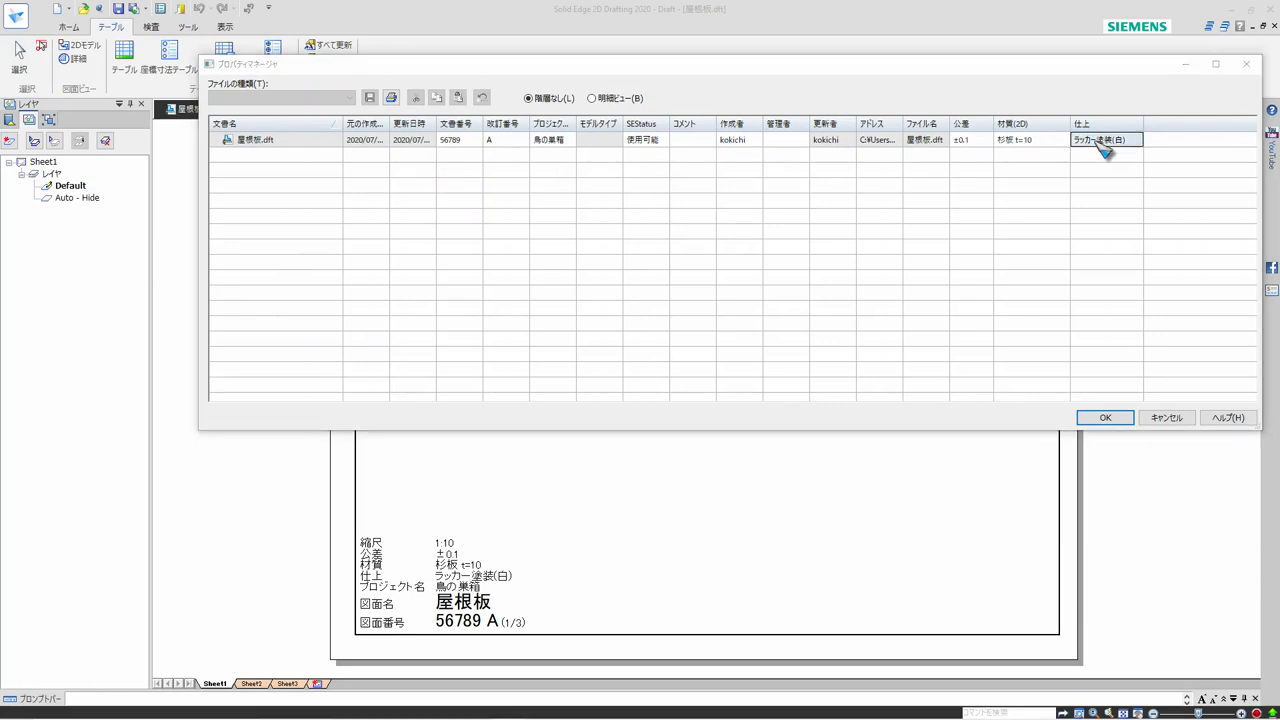
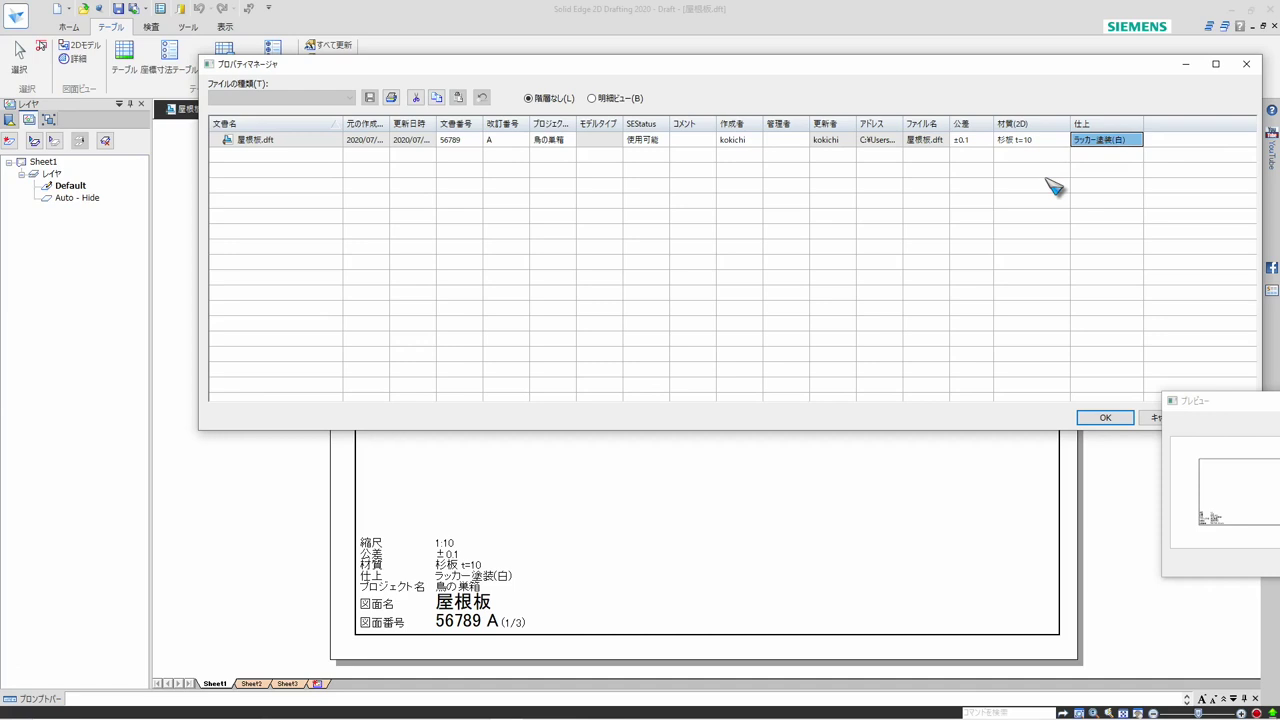
pyautogui.moveTo(1212, 405); pyautogui.dragTo(912, 484)
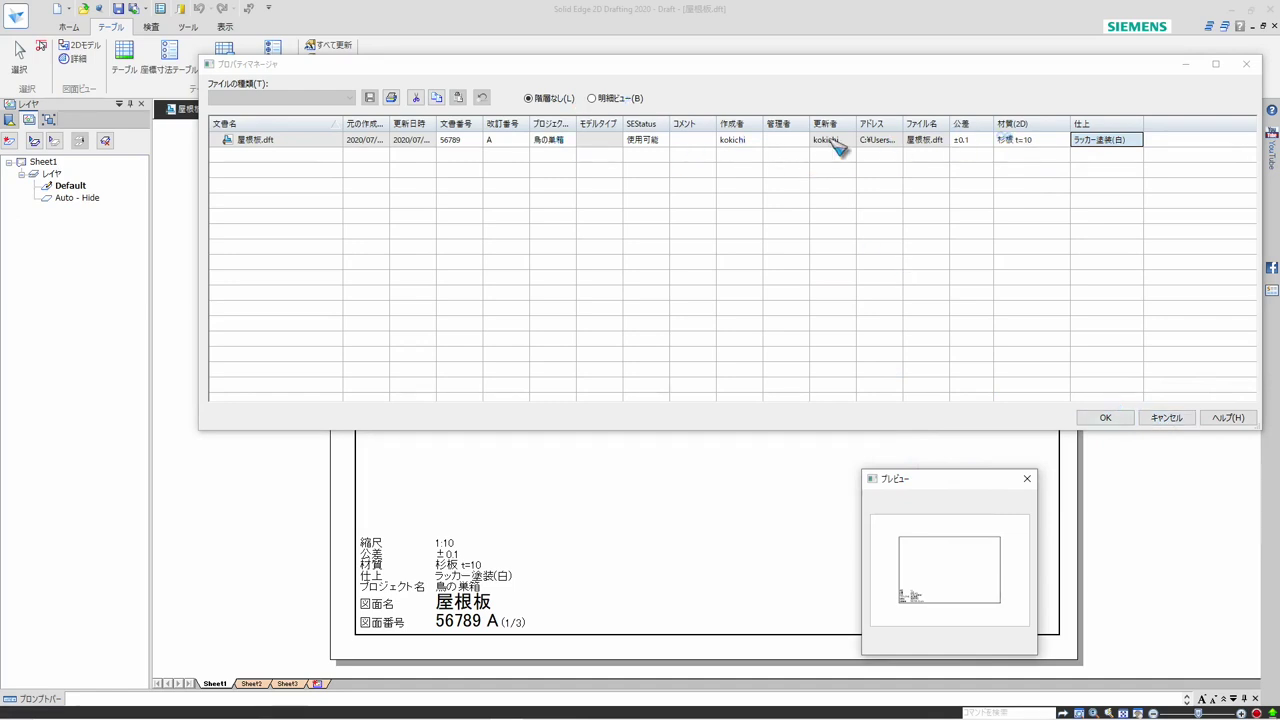
pyautogui.click(563, 140)
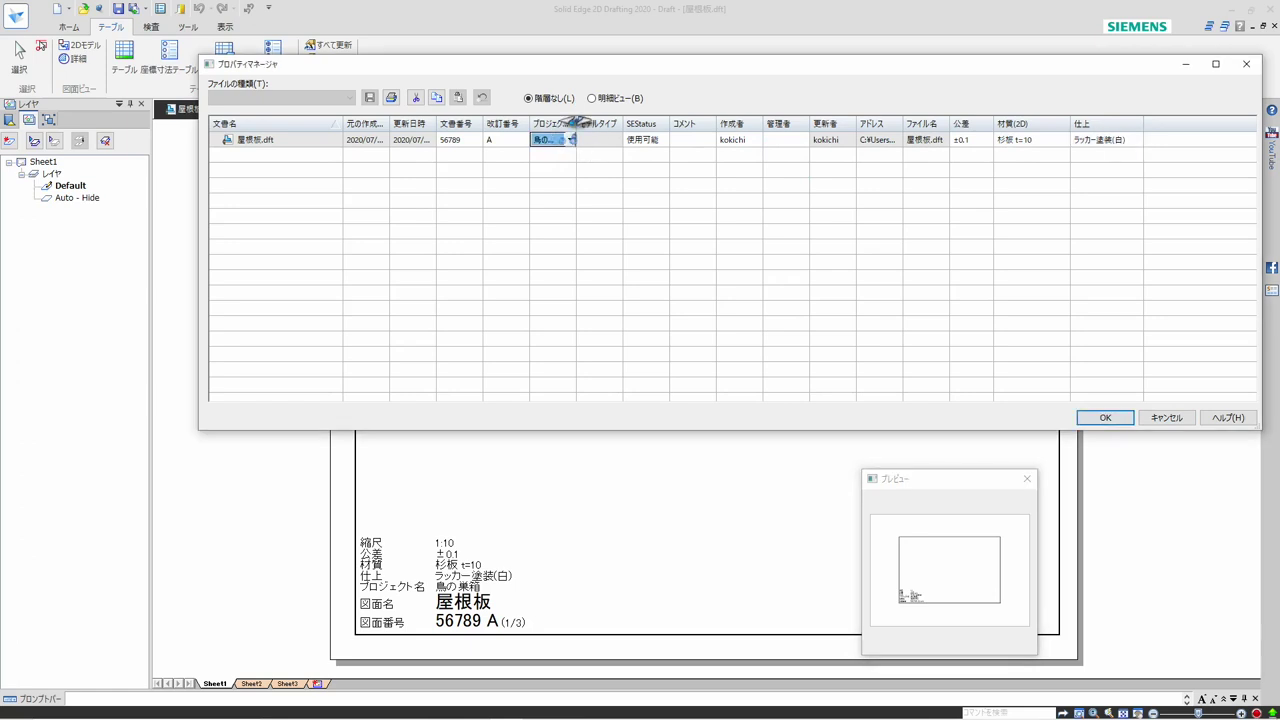
pyautogui.moveTo(576, 122); pyautogui.dragTo(606, 122)
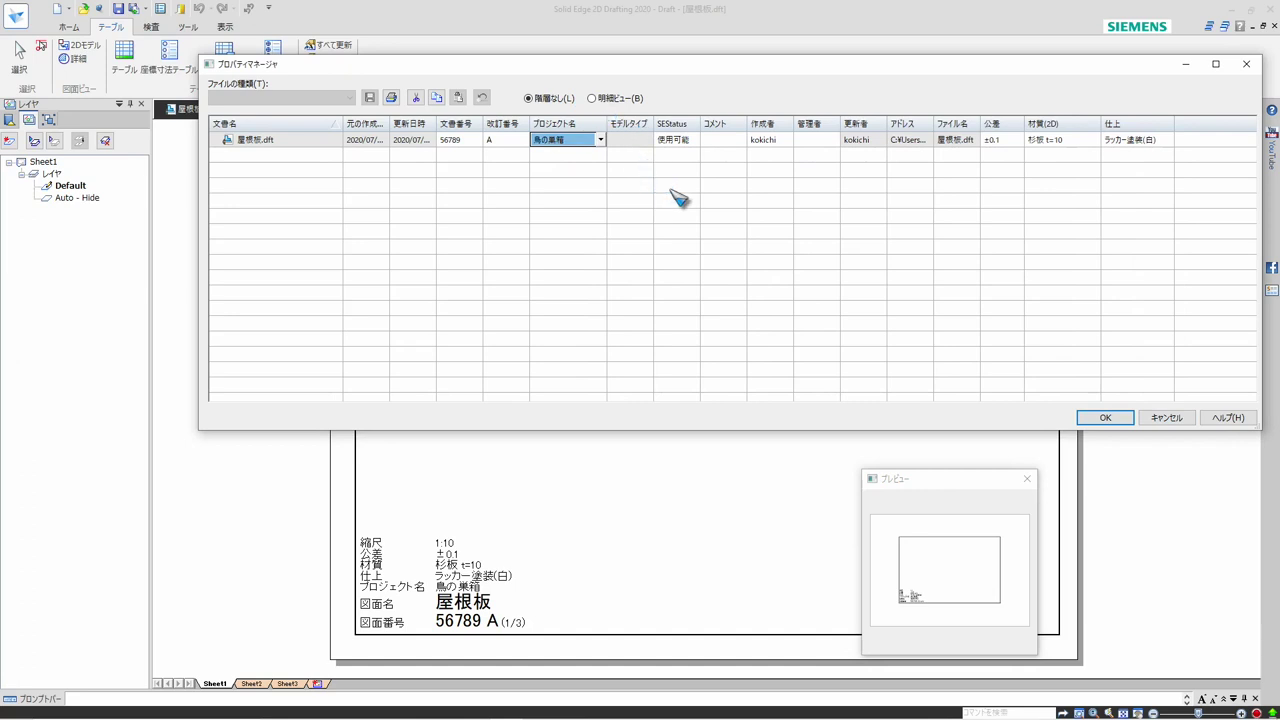
# Open the settings for the properties displayed in the Property Manager and list the available カスタム properties
pyautogui.rightClick(1075, 128)
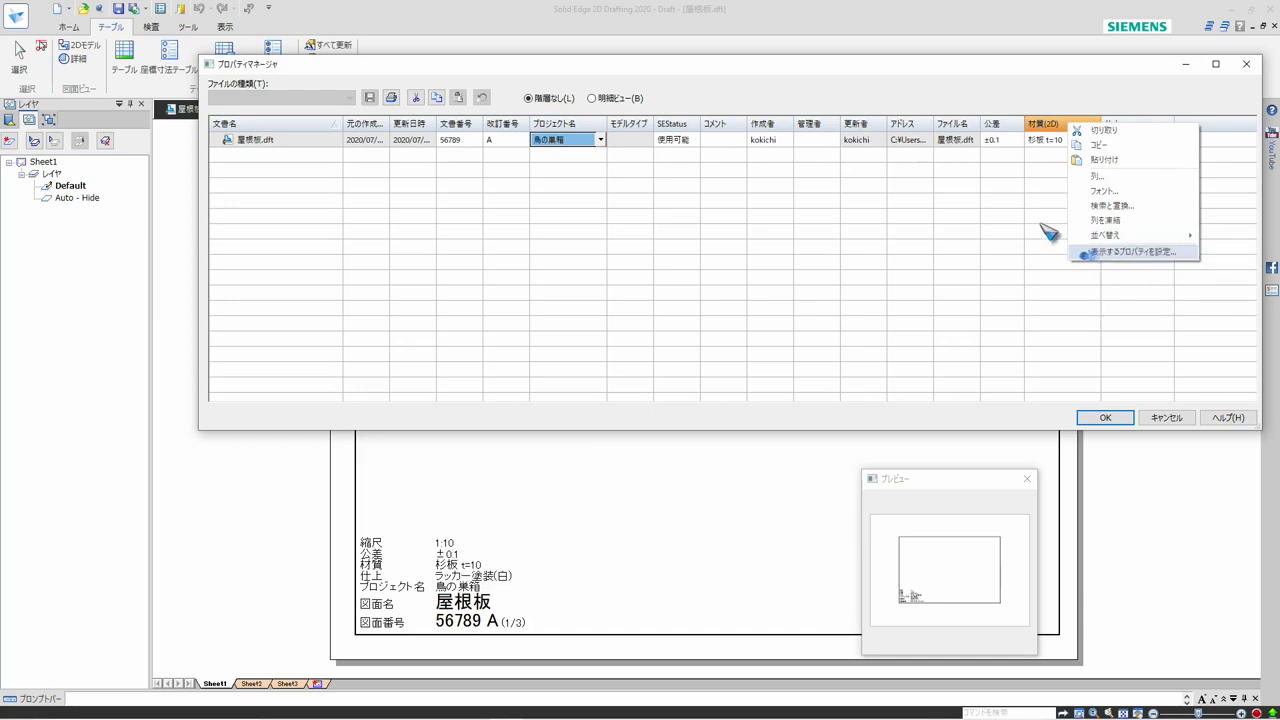
pyautogui.click(1115, 252)
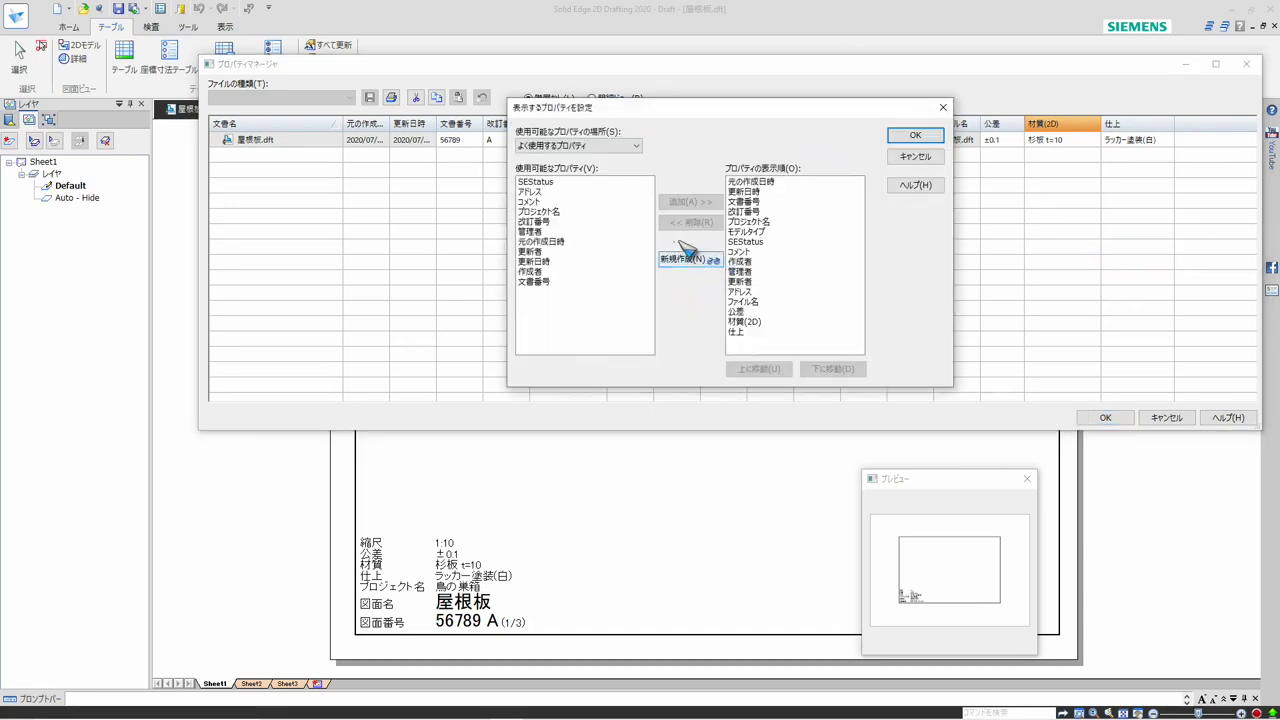
pyautogui.click(636, 146)
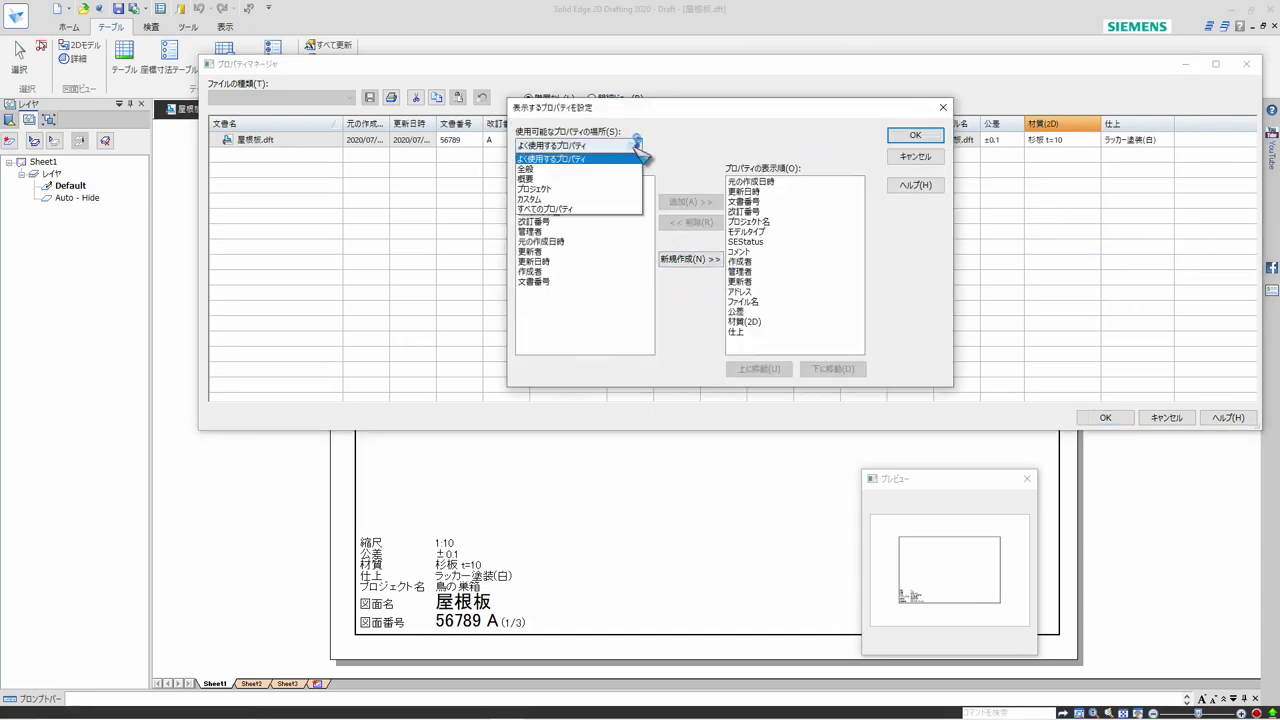
pyautogui.click(578, 199)
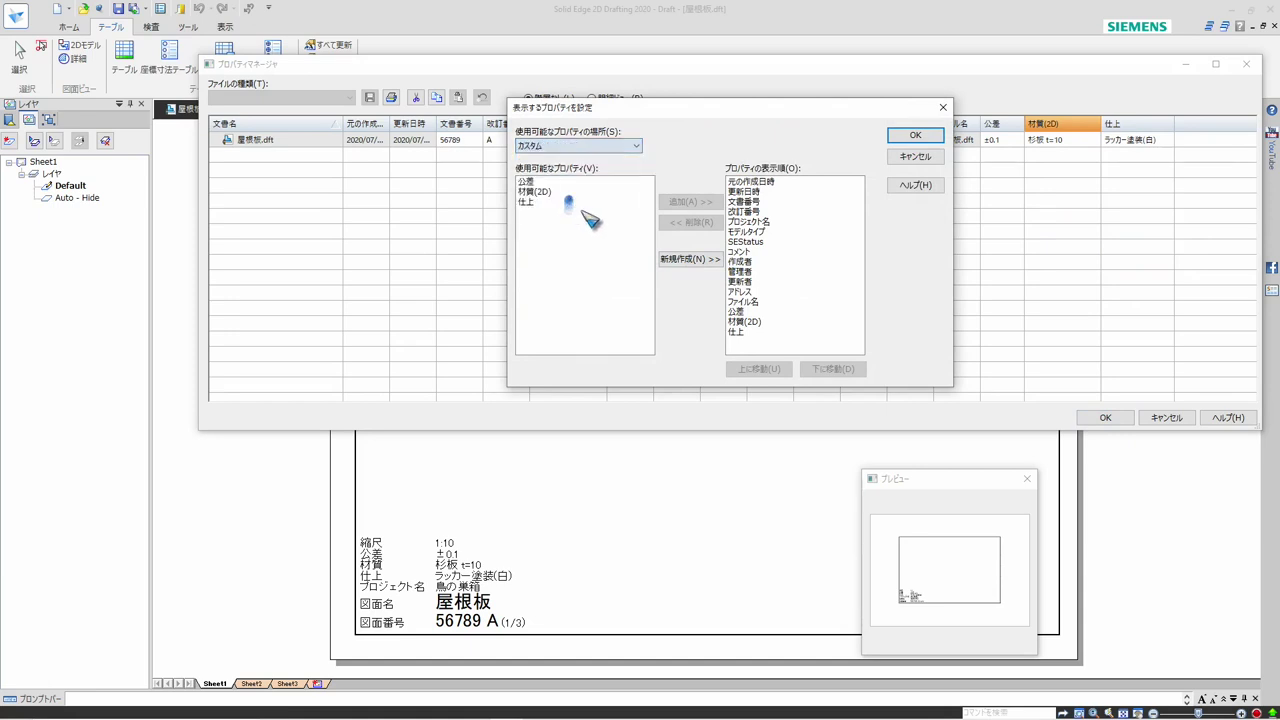
# Remove 公差, 材質(2D) and 仕上 from the Property Manager's displayed properties and apply the change
pyautogui.click(530, 183)
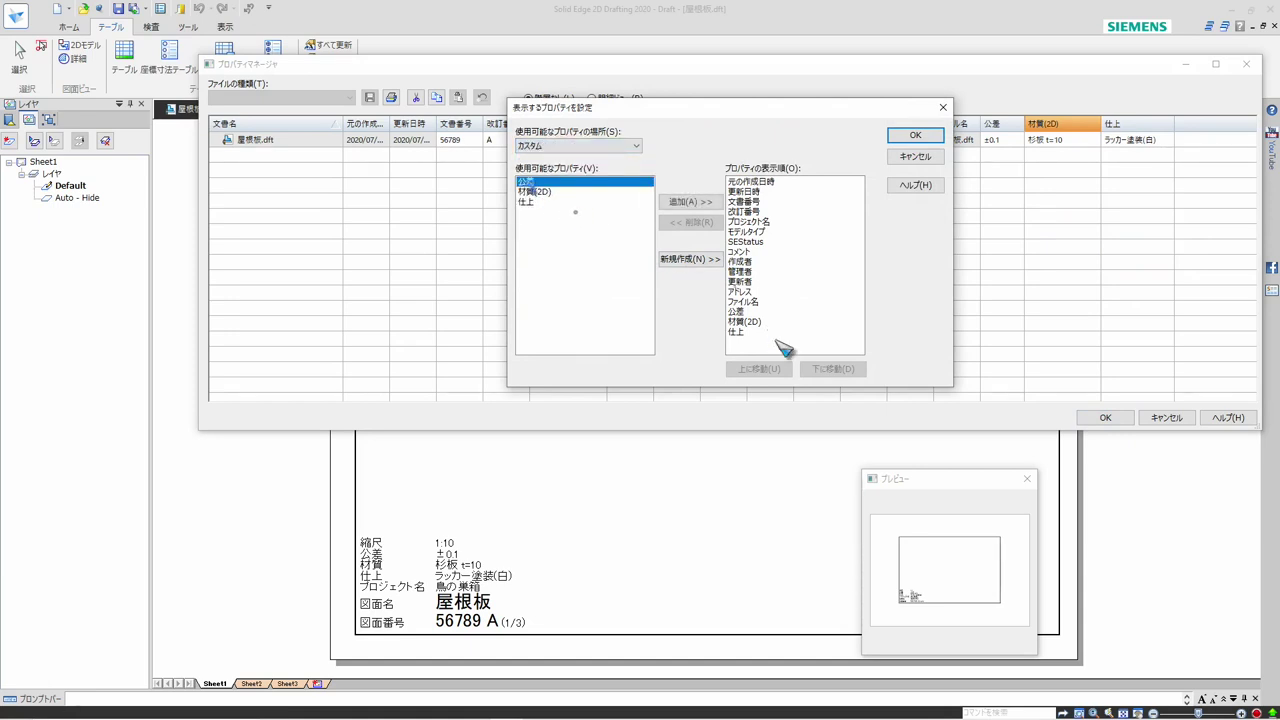
pyautogui.click(742, 313)
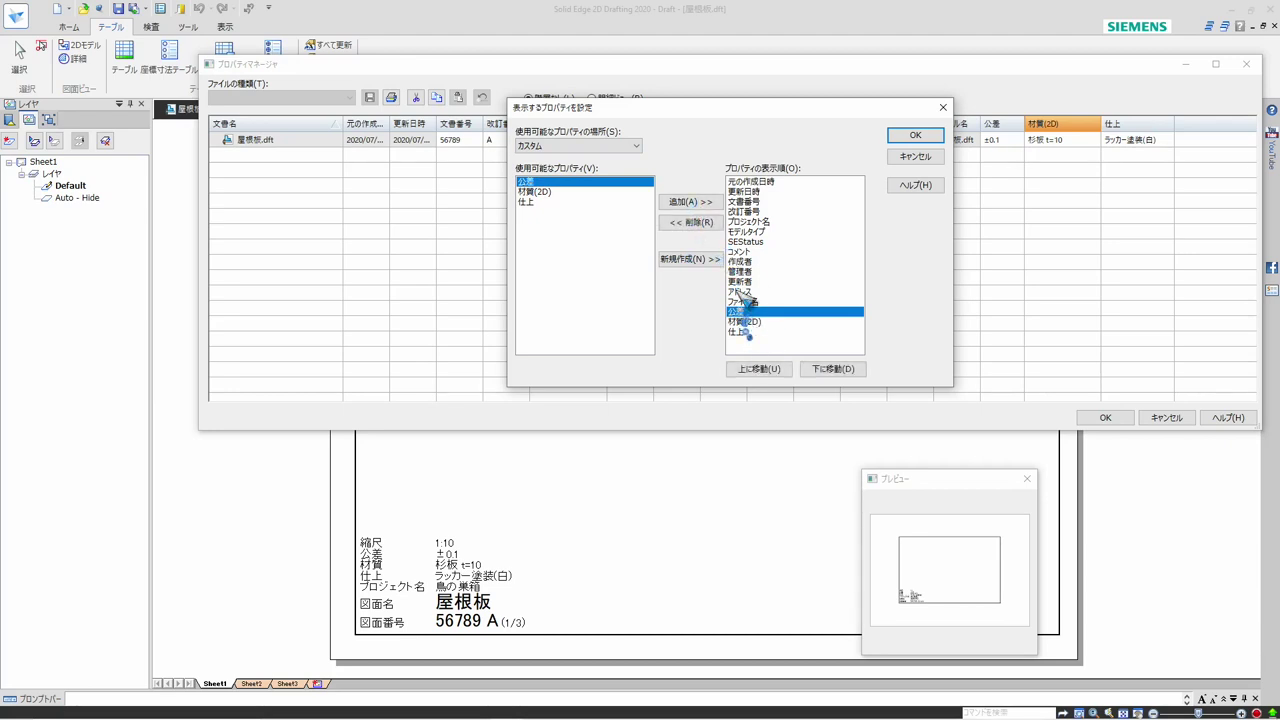
pyautogui.click(700, 223)
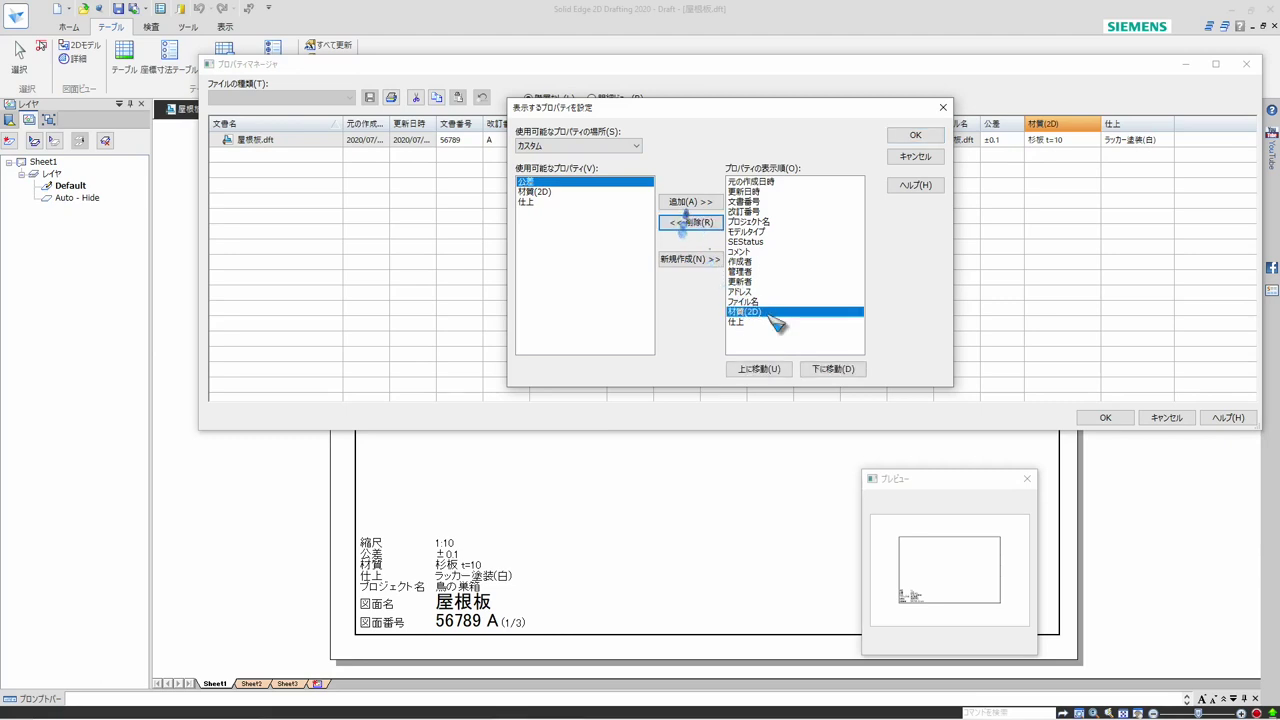
pyautogui.click(702, 225)
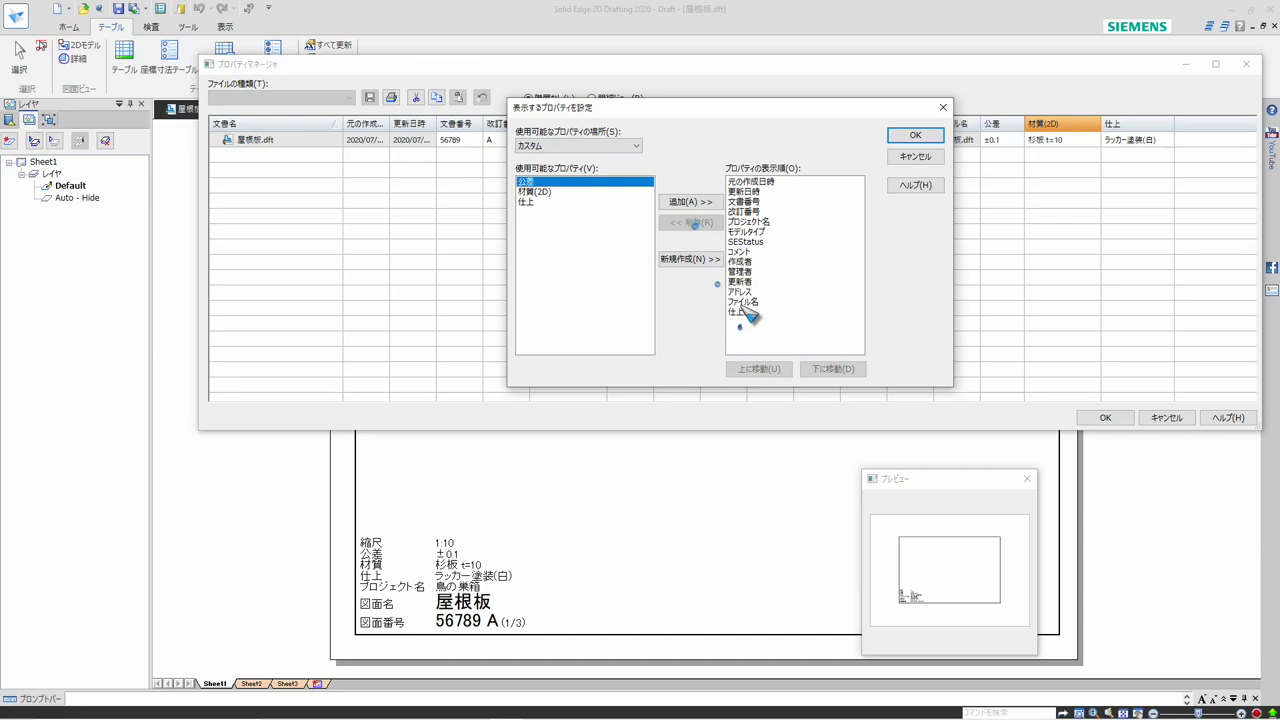
pyautogui.click(740, 311)
pyautogui.click(700, 223)
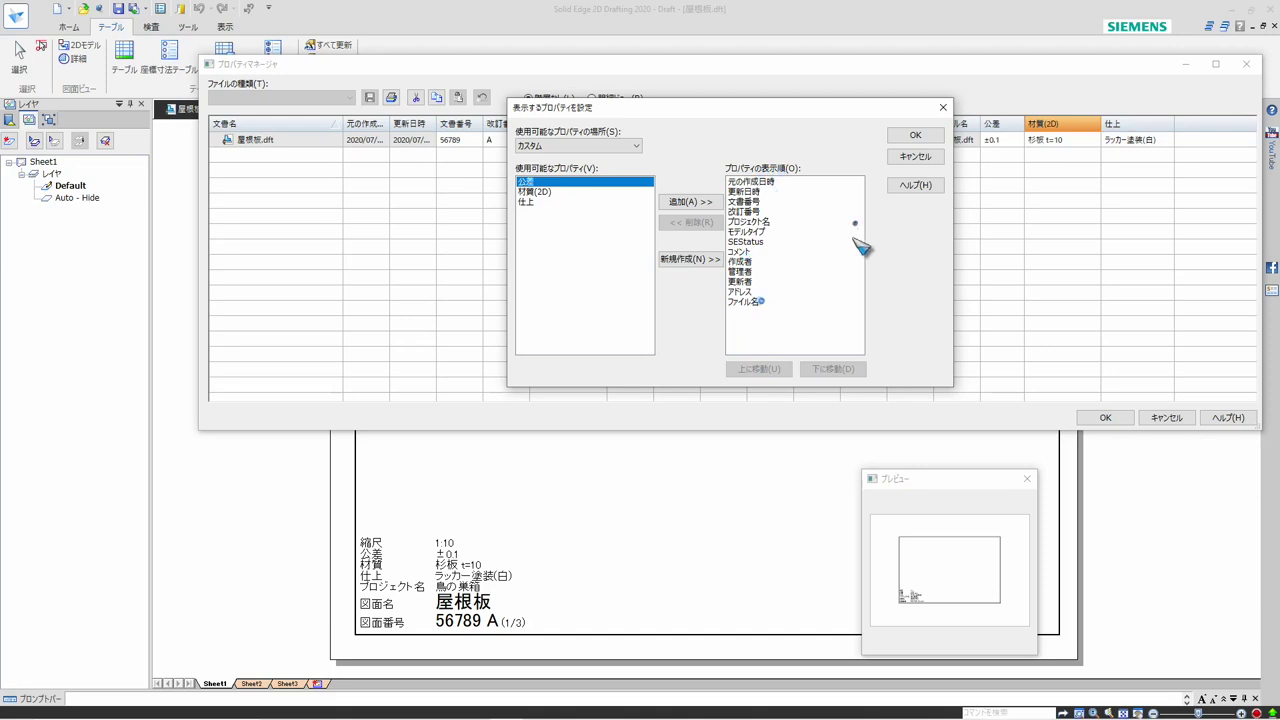
pyautogui.click(915, 134)
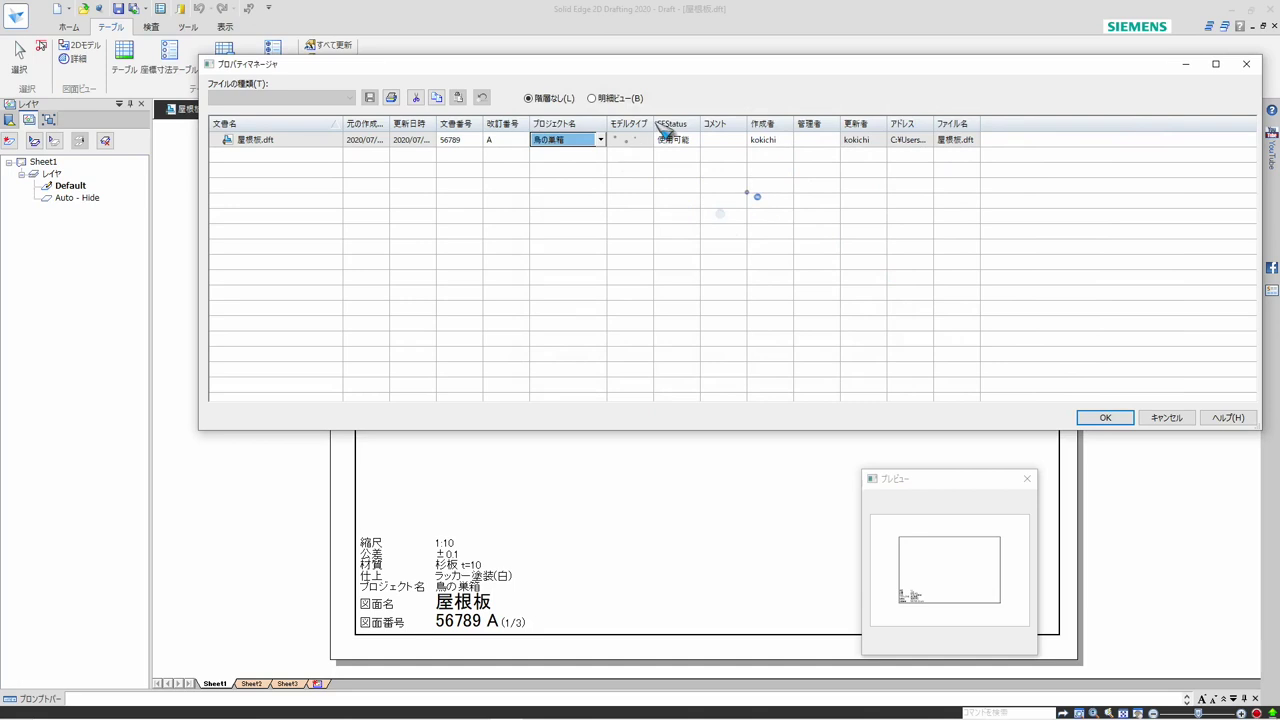
# Reopen the displayed-property settings and add the カスタム properties 公差, 材質(2D) and 仕上 to the display list
pyautogui.rightClick(690, 131)
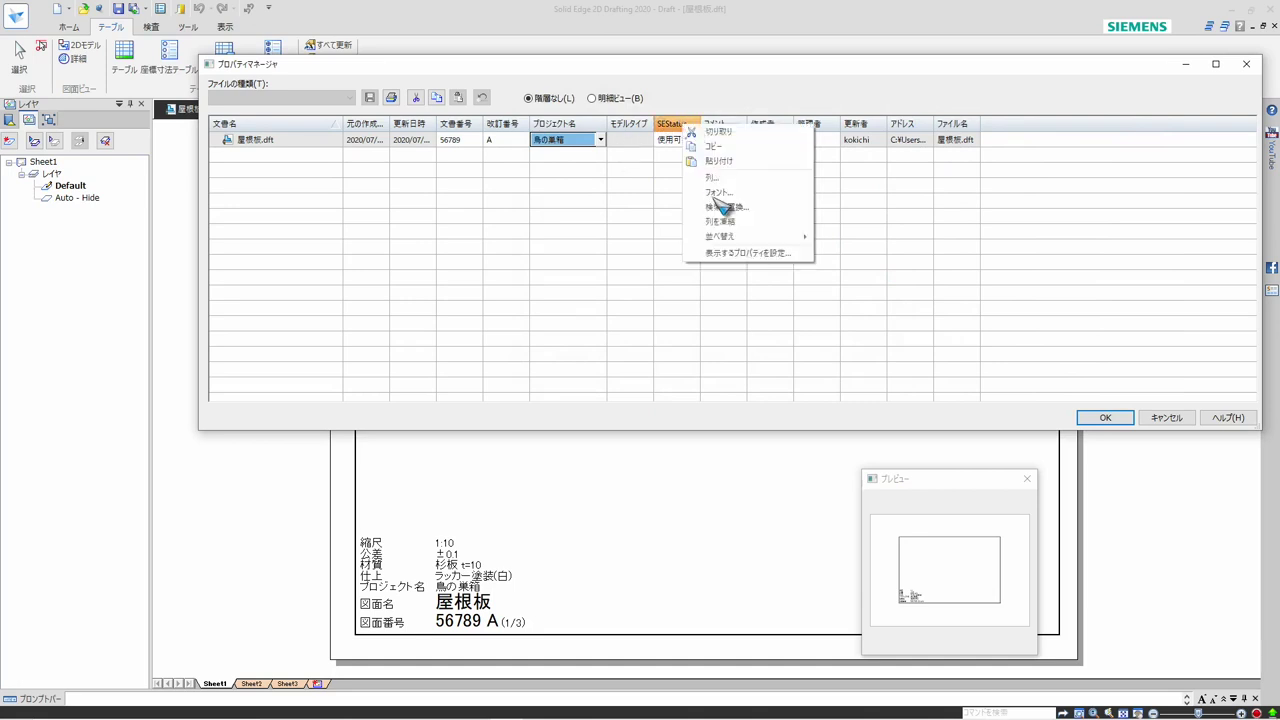
pyautogui.click(738, 250)
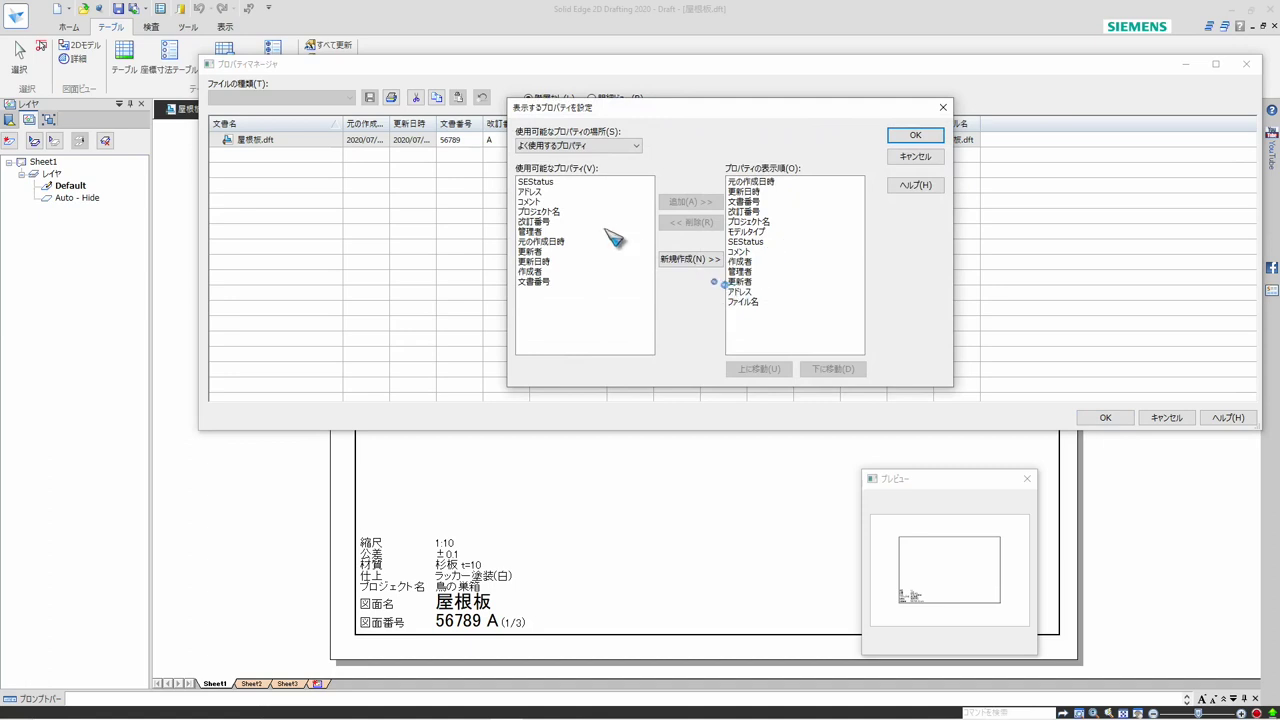
pyautogui.click(593, 148)
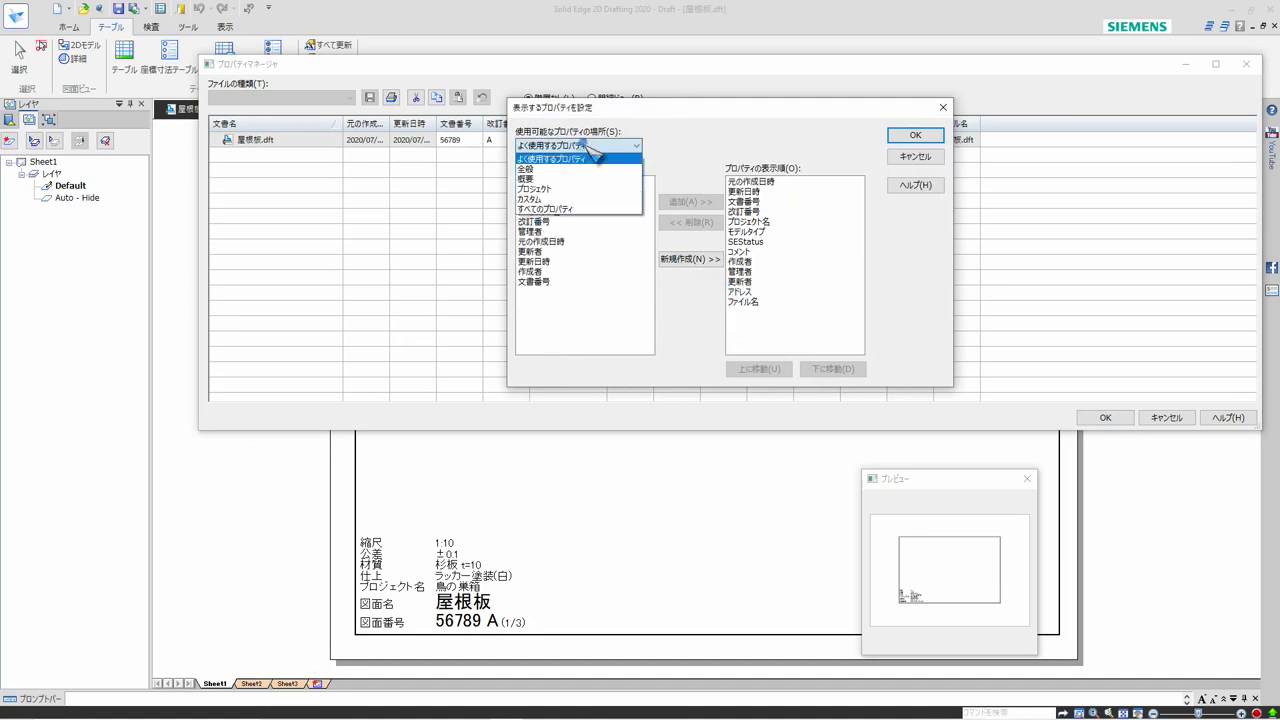
pyautogui.click(580, 210)
pyautogui.click(536, 183)
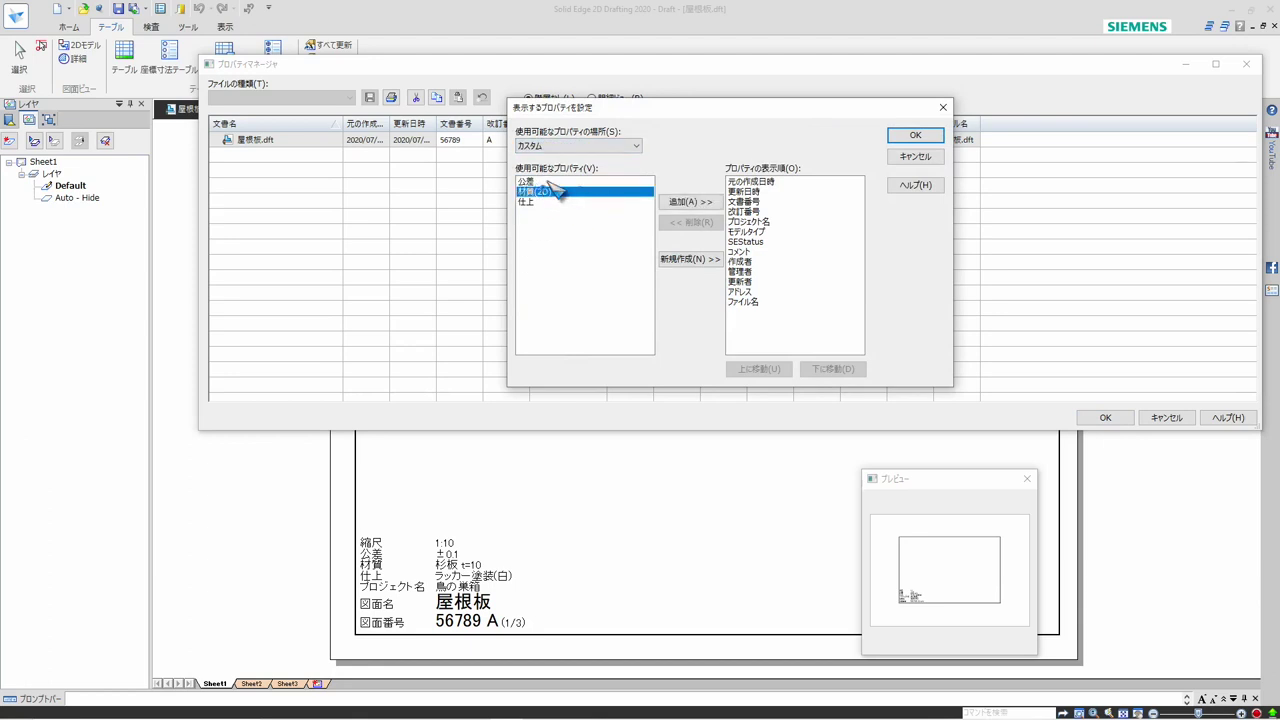
pyautogui.click(680, 204)
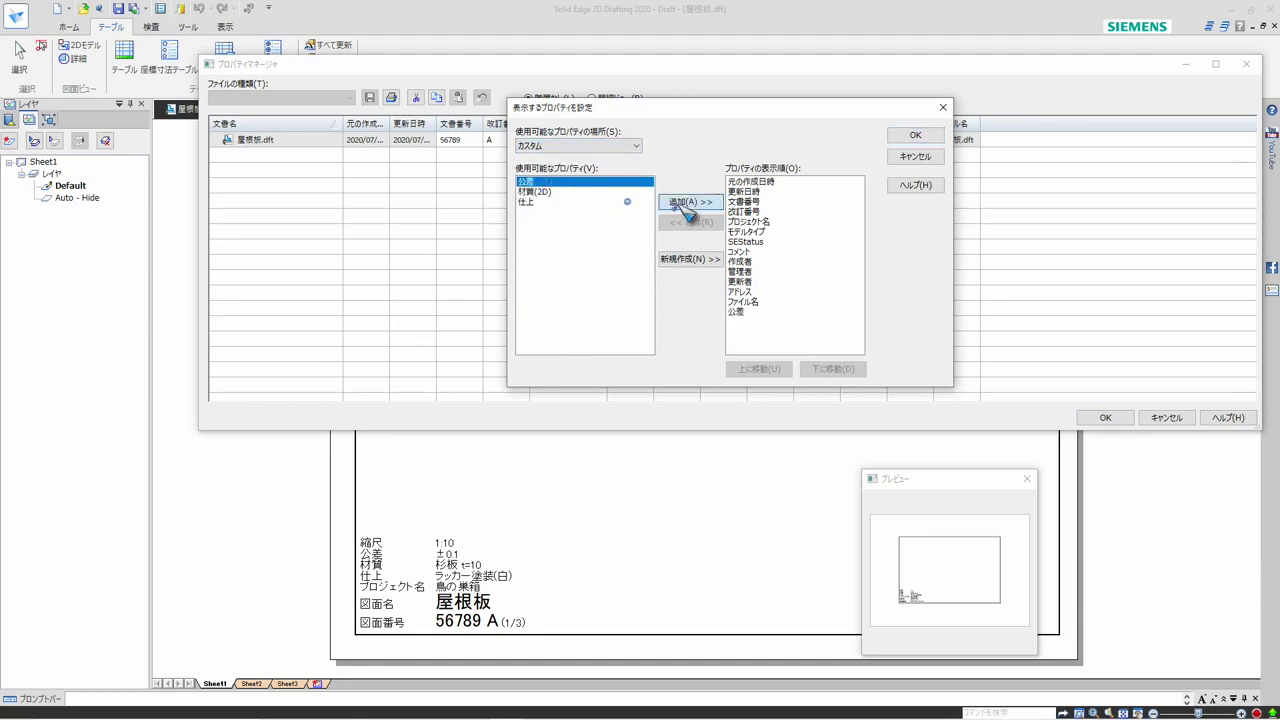
pyautogui.click(540, 192)
pyautogui.click(678, 205)
pyautogui.click(527, 203)
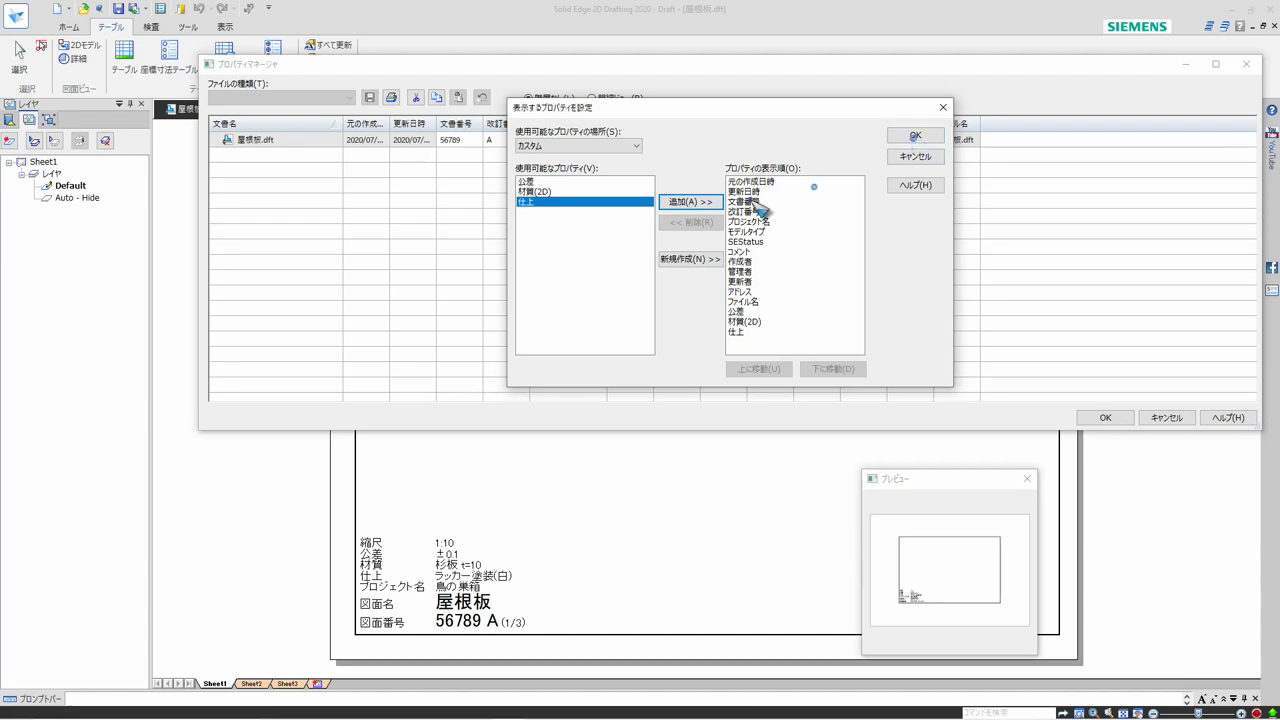
# Remove 更新日時, 元の作成日時, モデルタイプ and SEStatus from the list of displayed properties
pyautogui.click(753, 192)
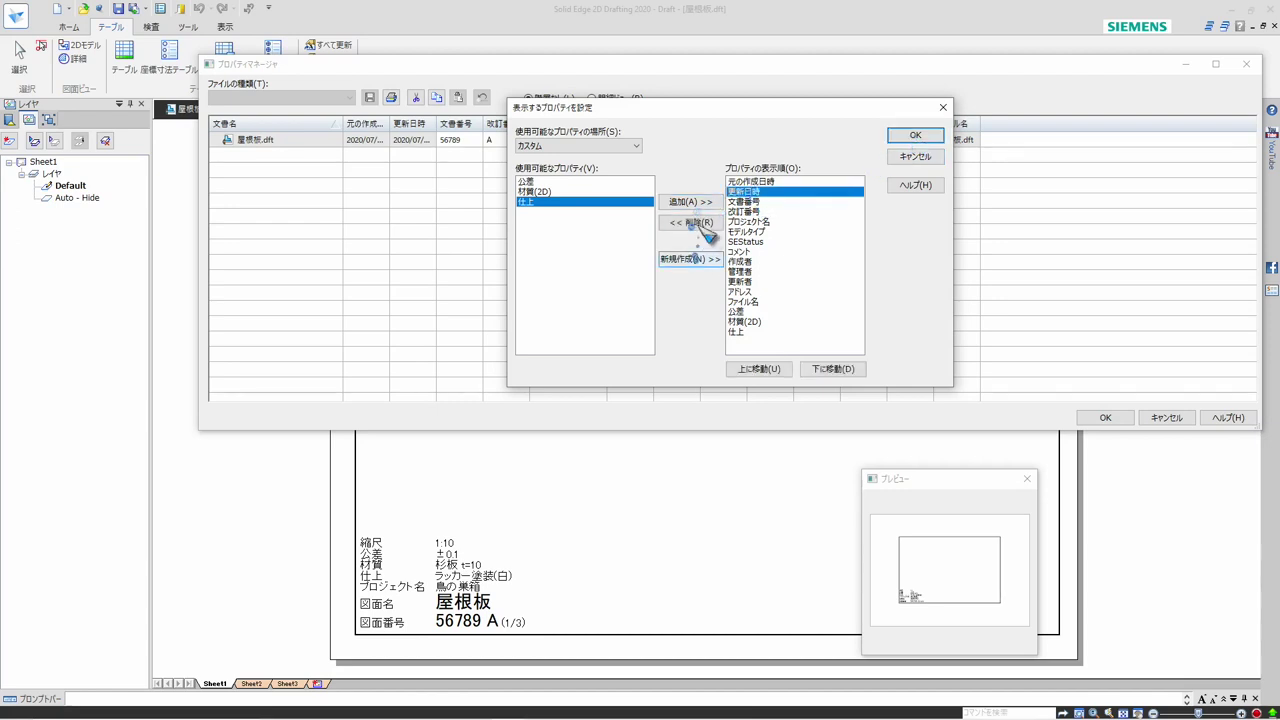
pyautogui.click(697, 222)
pyautogui.click(770, 181)
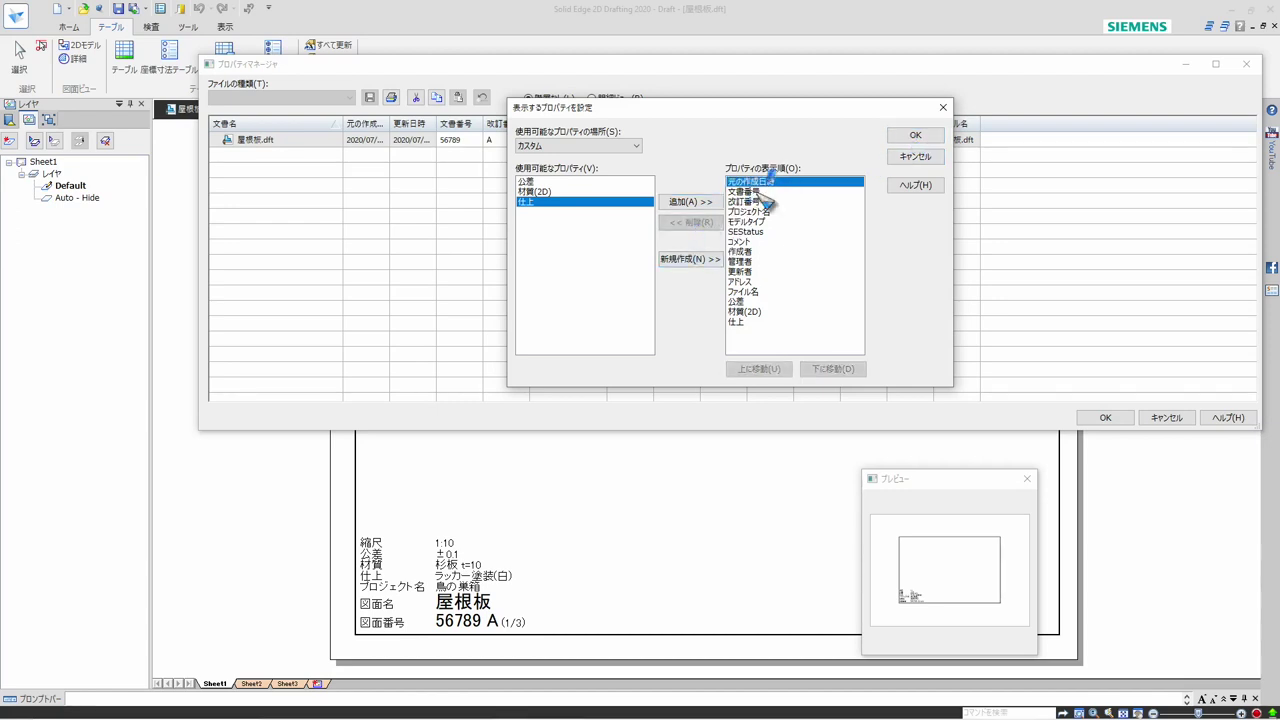
pyautogui.click(708, 225)
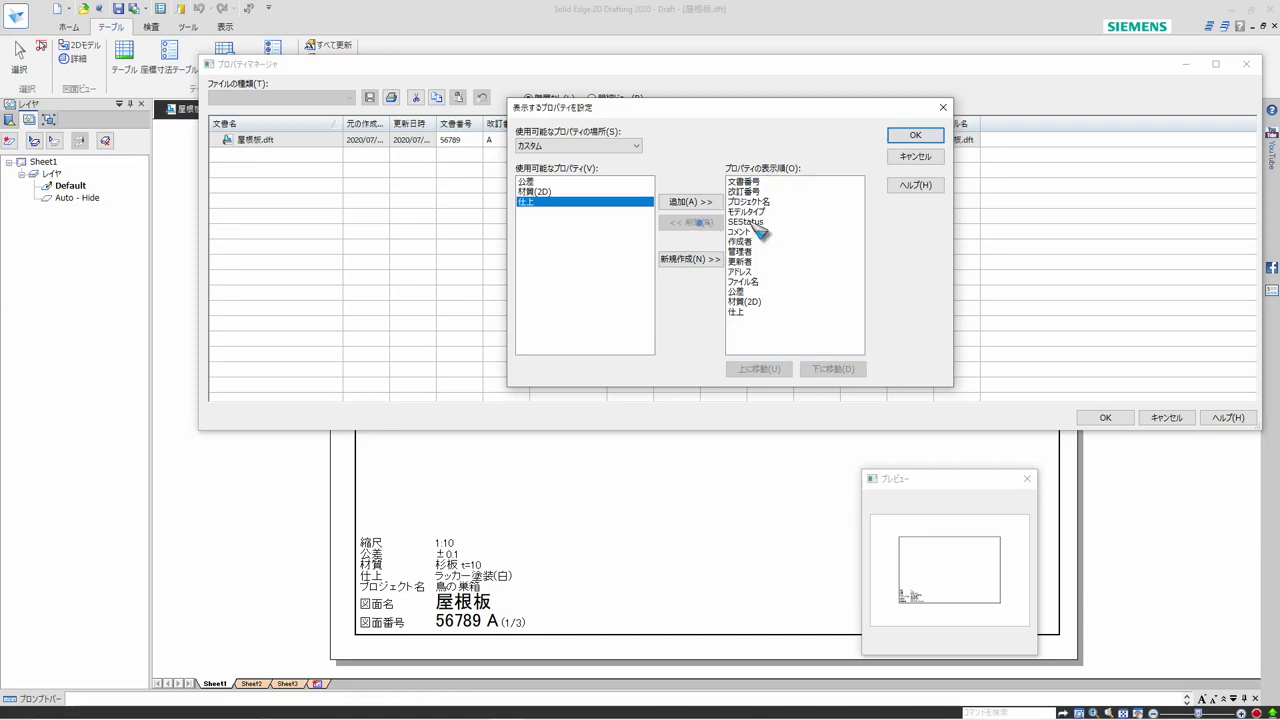
pyautogui.click(758, 212)
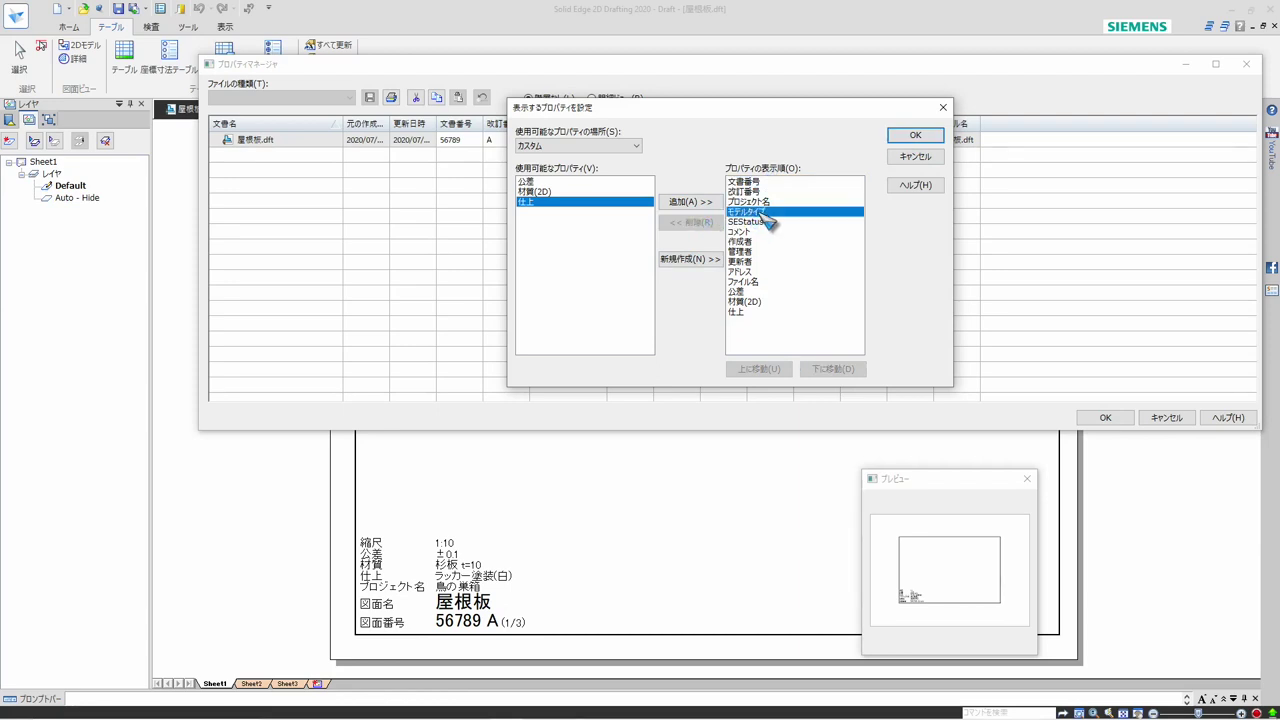
pyautogui.click(706, 223)
pyautogui.click(748, 212)
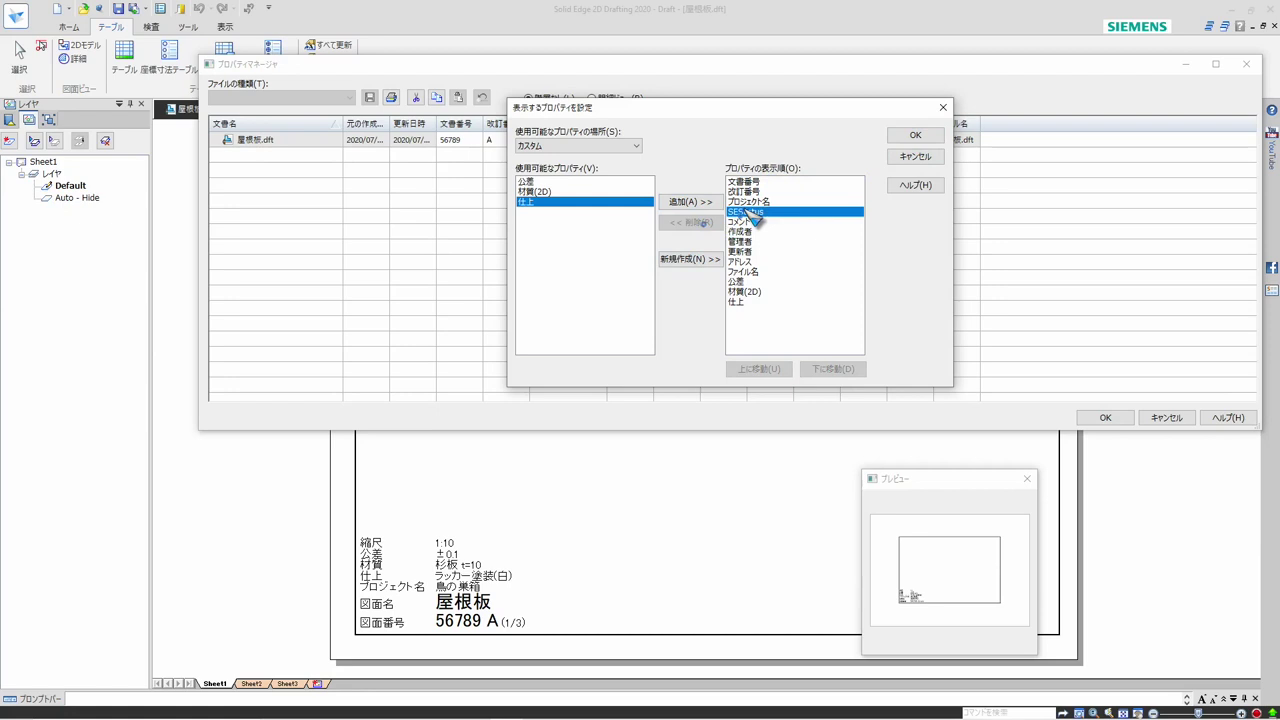
pyautogui.click(712, 224)
pyautogui.click(742, 213)
# Remove 作成者, 管理者, 更新者 and アドレス from the list of displayed properties
pyautogui.click(750, 222)
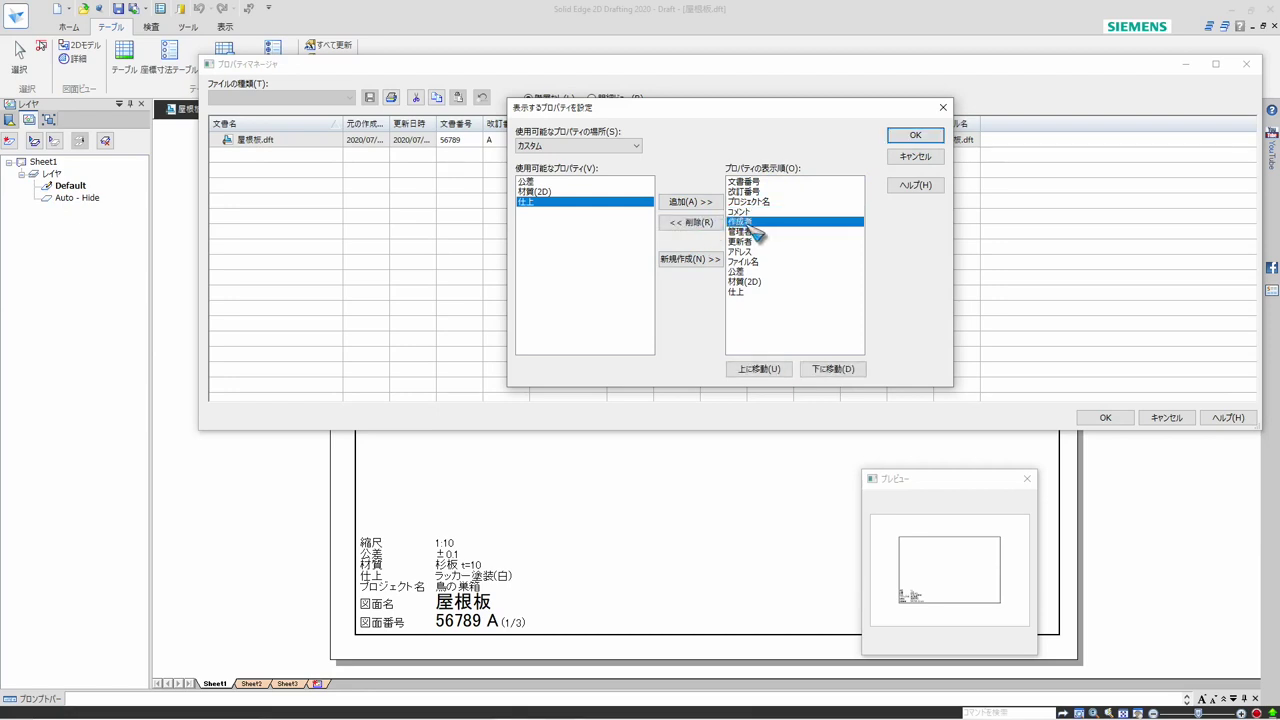
pyautogui.click(703, 226)
pyautogui.click(740, 221)
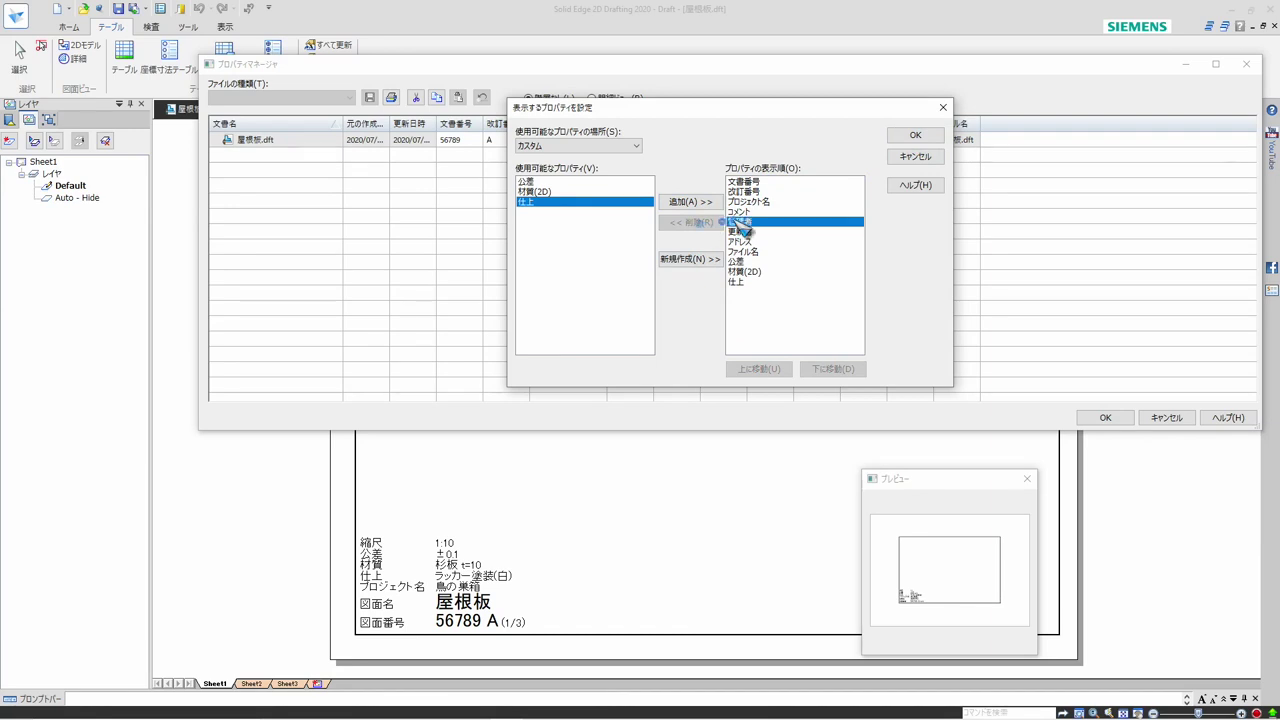
pyautogui.click(703, 226)
pyautogui.click(745, 222)
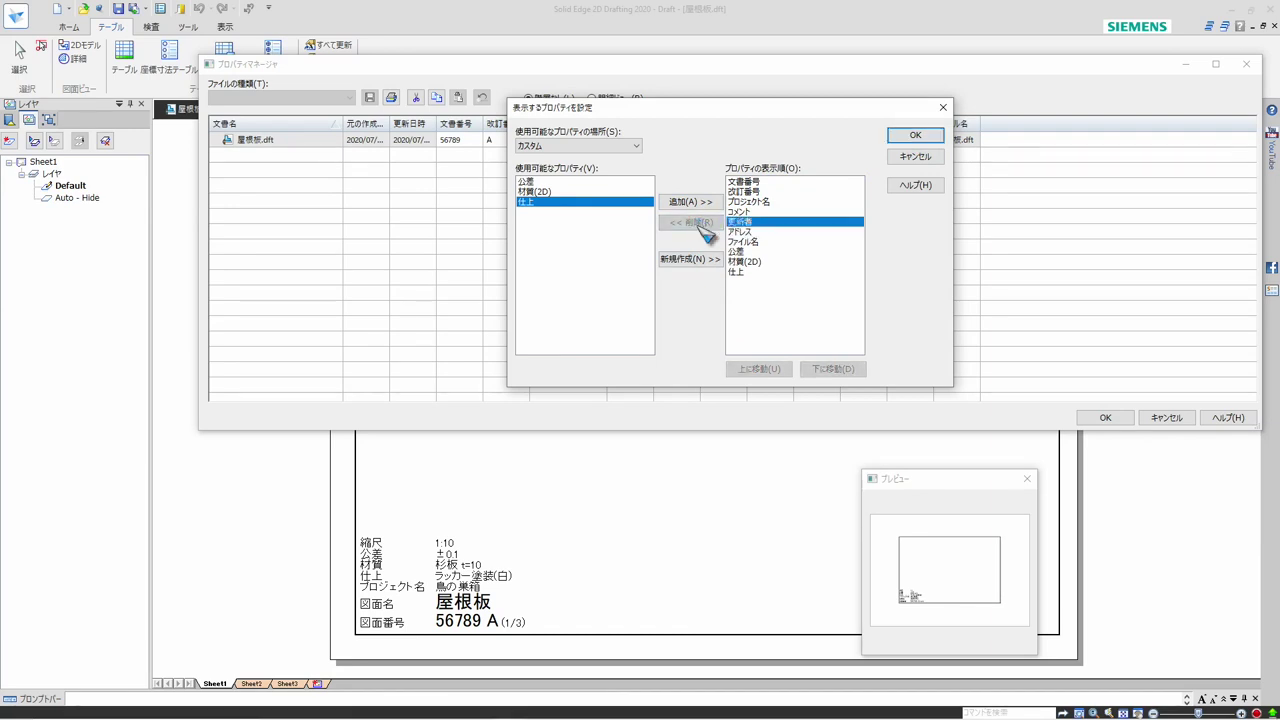
pyautogui.click(698, 222)
pyautogui.click(742, 222)
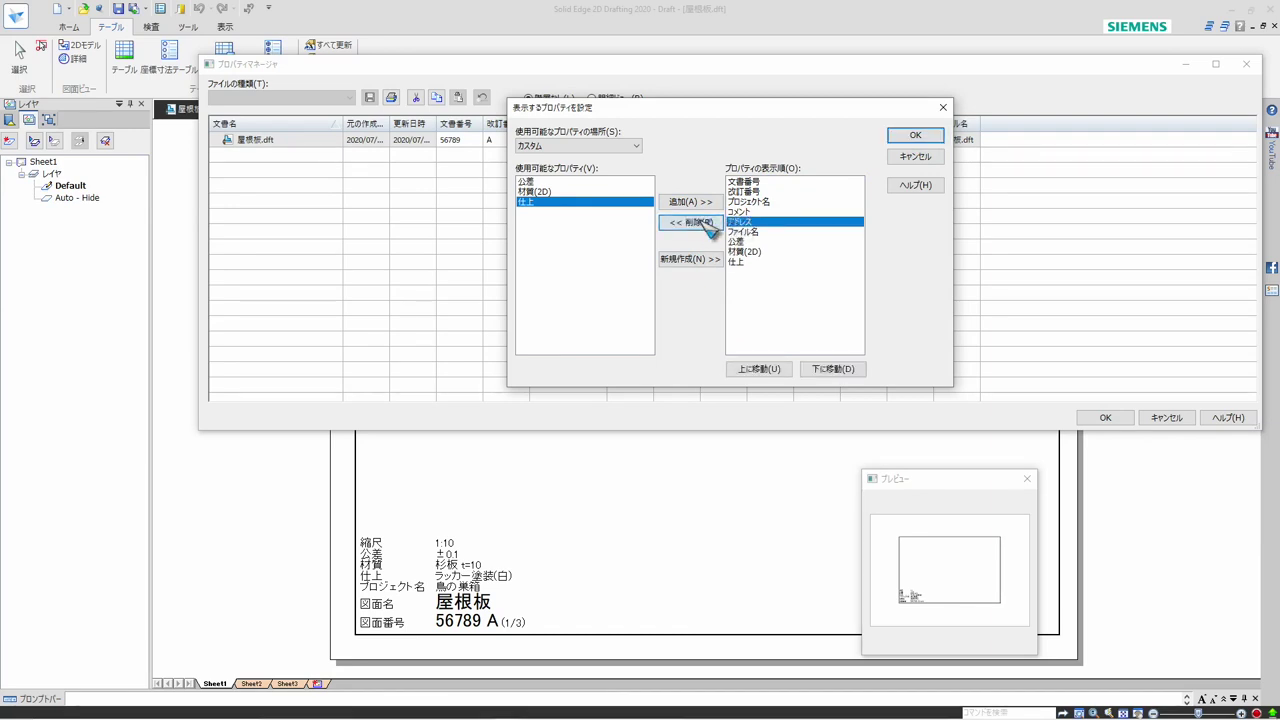
pyautogui.click(701, 223)
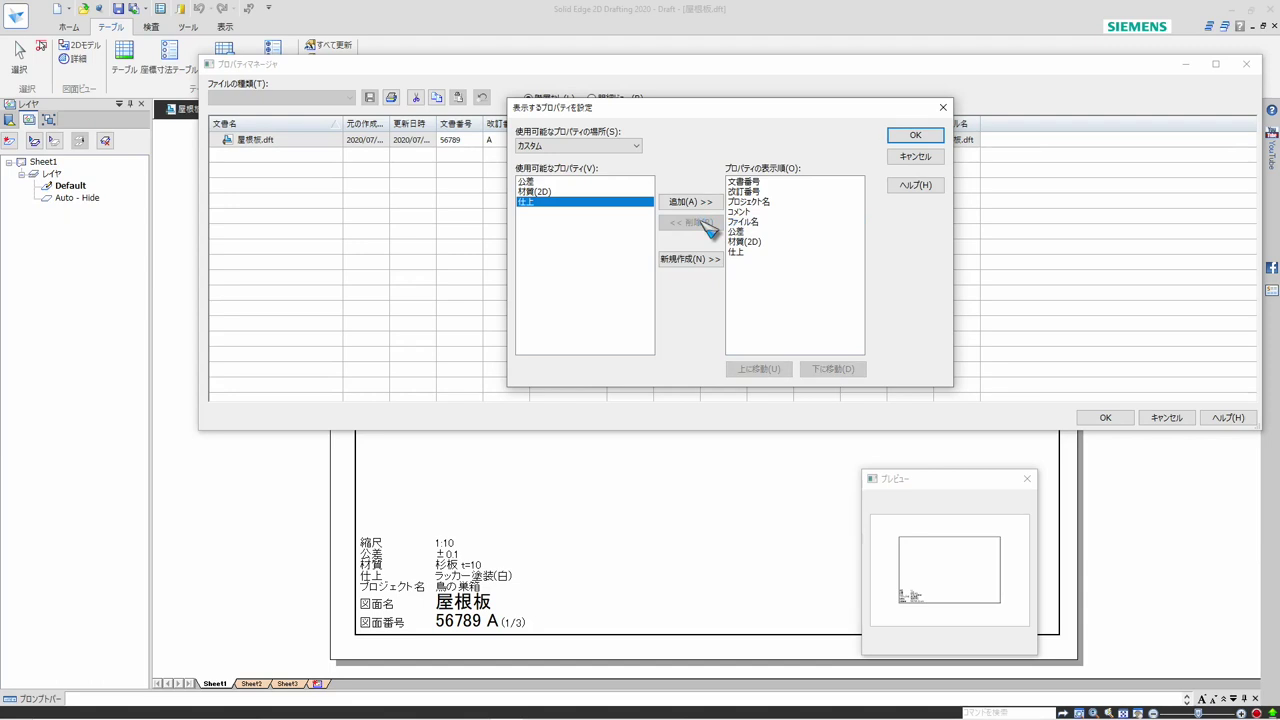
# Move プロジェクト名 to the first place in the property display order
pyautogui.click(755, 221)
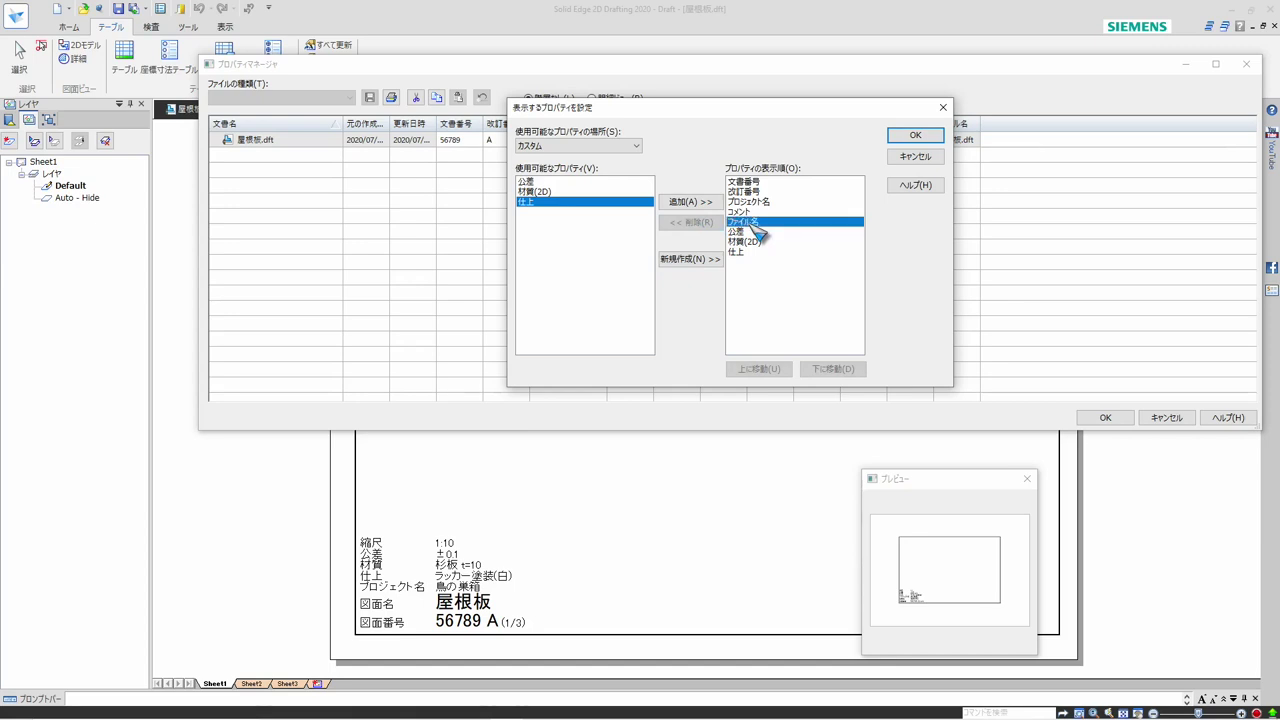
pyautogui.click(766, 202)
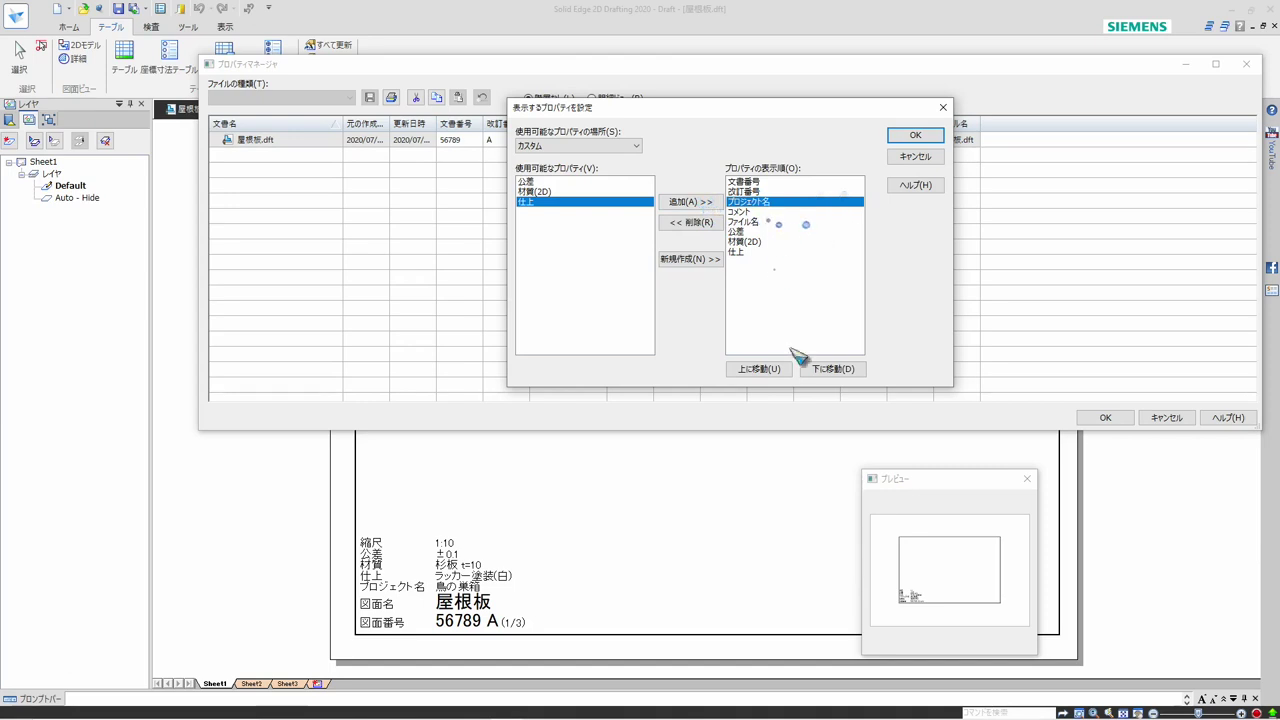
pyautogui.click(770, 370)
pyautogui.click(760, 369)
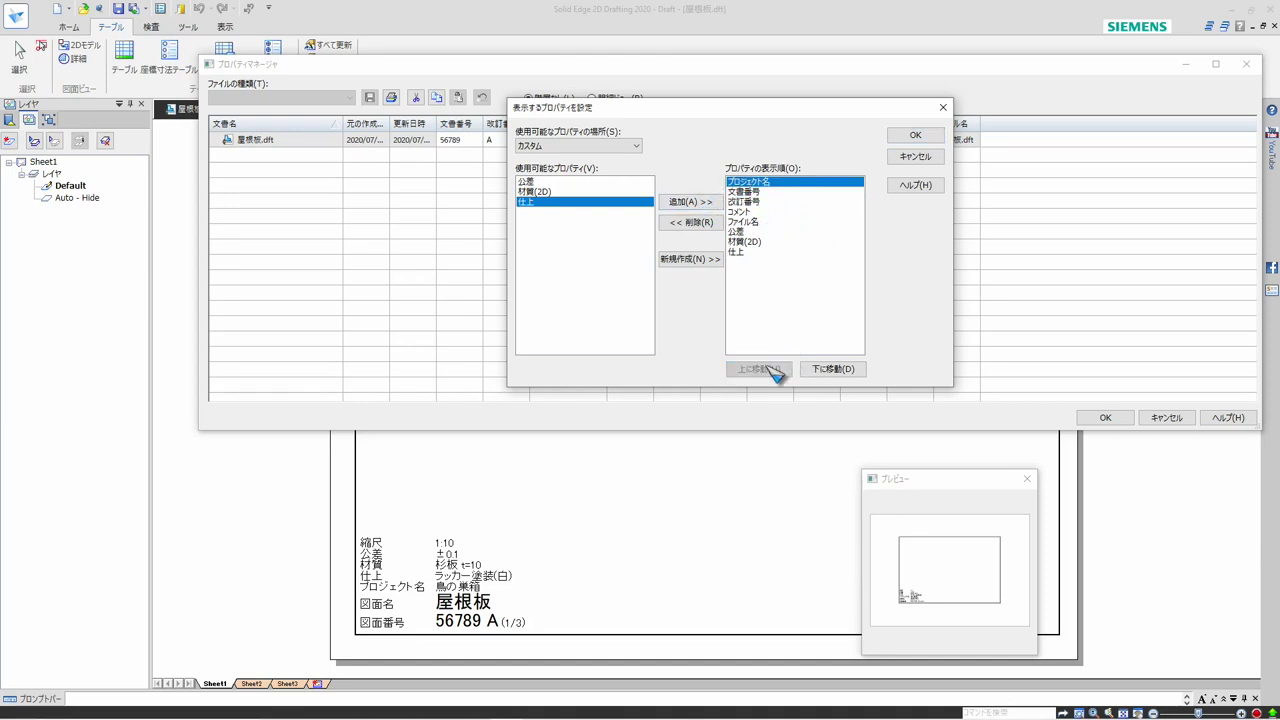
# Move 材質(2D) up the display order so it directly follows 改訂番号
pyautogui.click(752, 202)
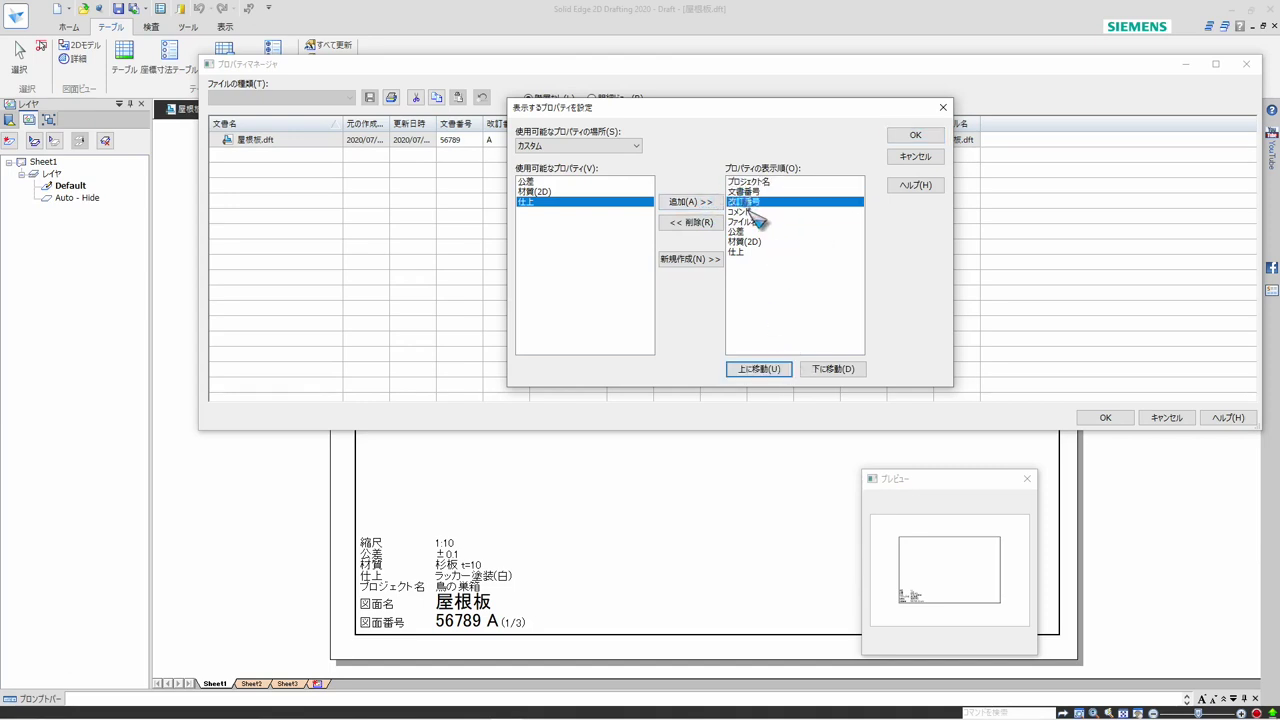
pyautogui.click(750, 212)
pyautogui.click(744, 242)
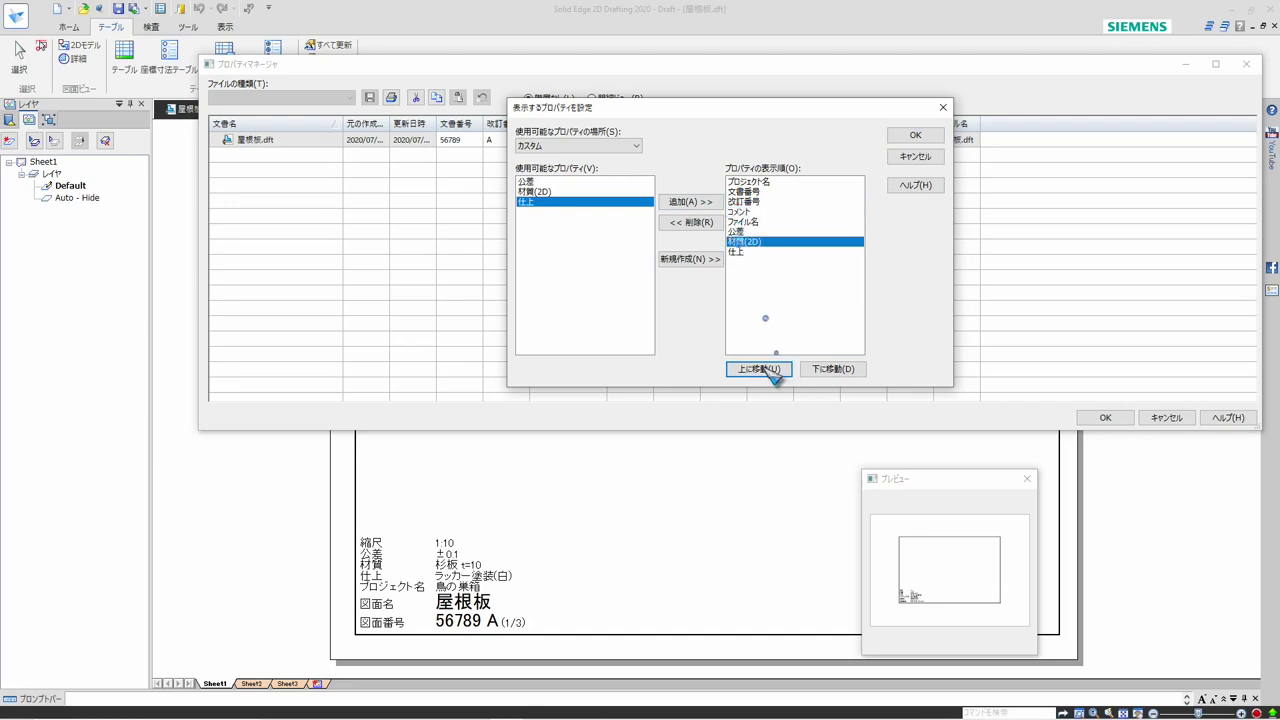
pyautogui.click(762, 369)
pyautogui.click(760, 368)
pyautogui.click(760, 368)
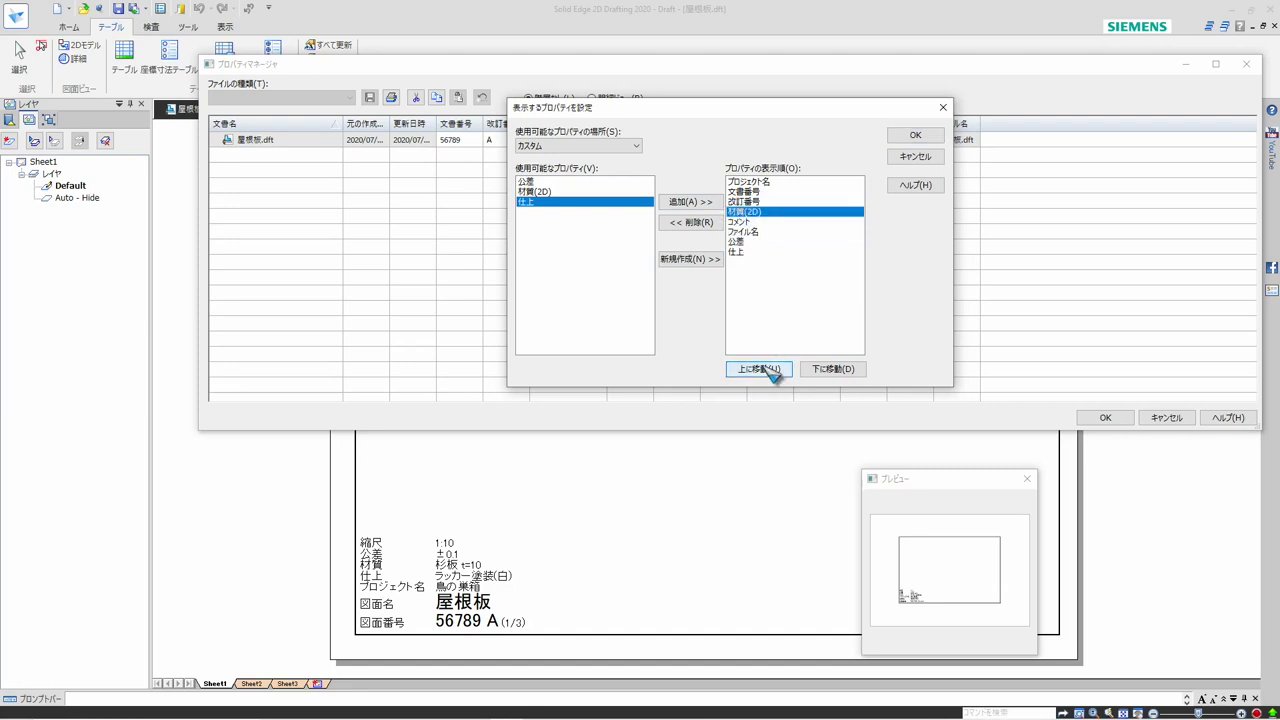
# Move 仕上 up the display order so it directly follows 材質(2D)
pyautogui.click(740, 252)
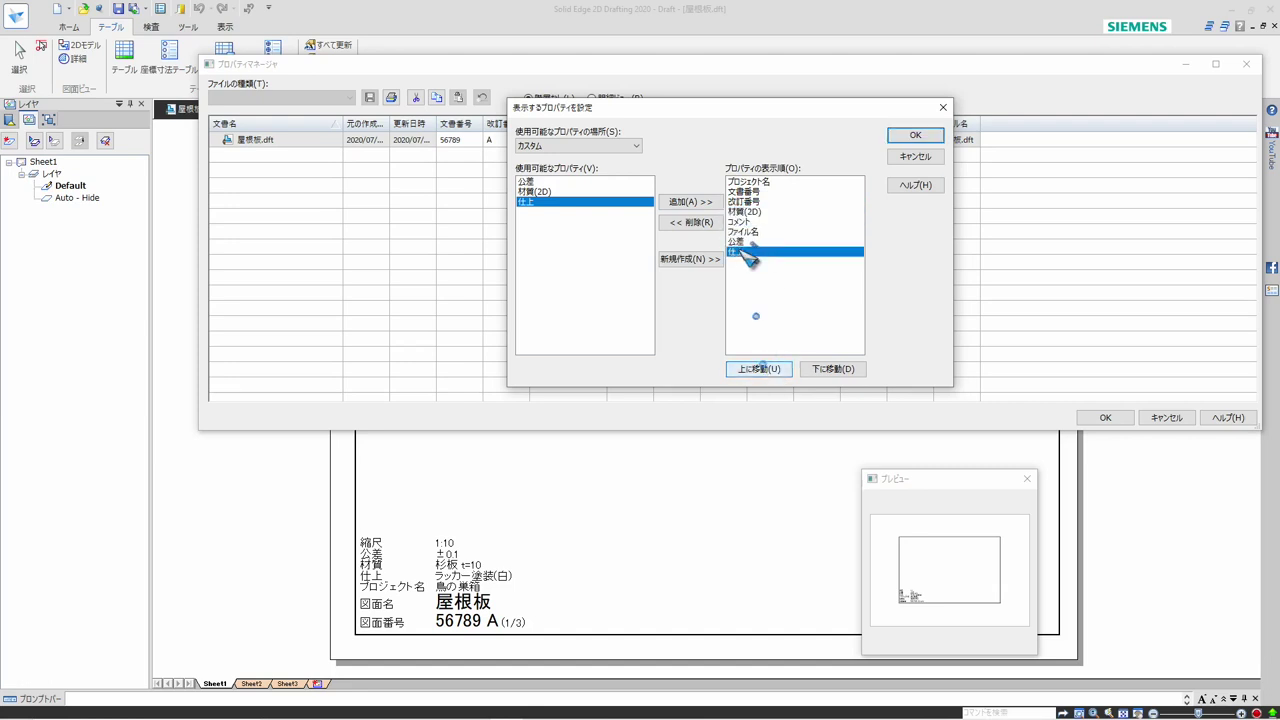
pyautogui.click(760, 369)
pyautogui.click(760, 369)
pyautogui.click(760, 369)
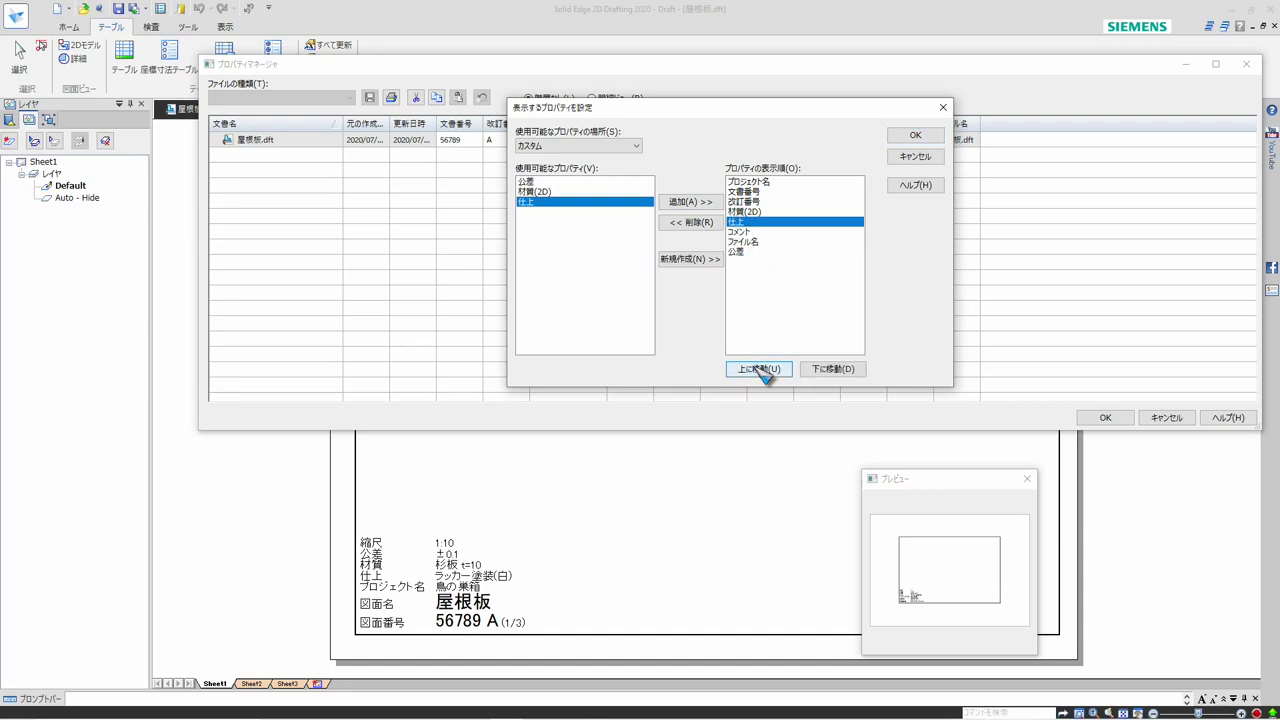
# Move ファイル名 directly below プロジェクト名, keep 公差 last, and apply the display order to the Property Manager
pyautogui.click(759, 242)
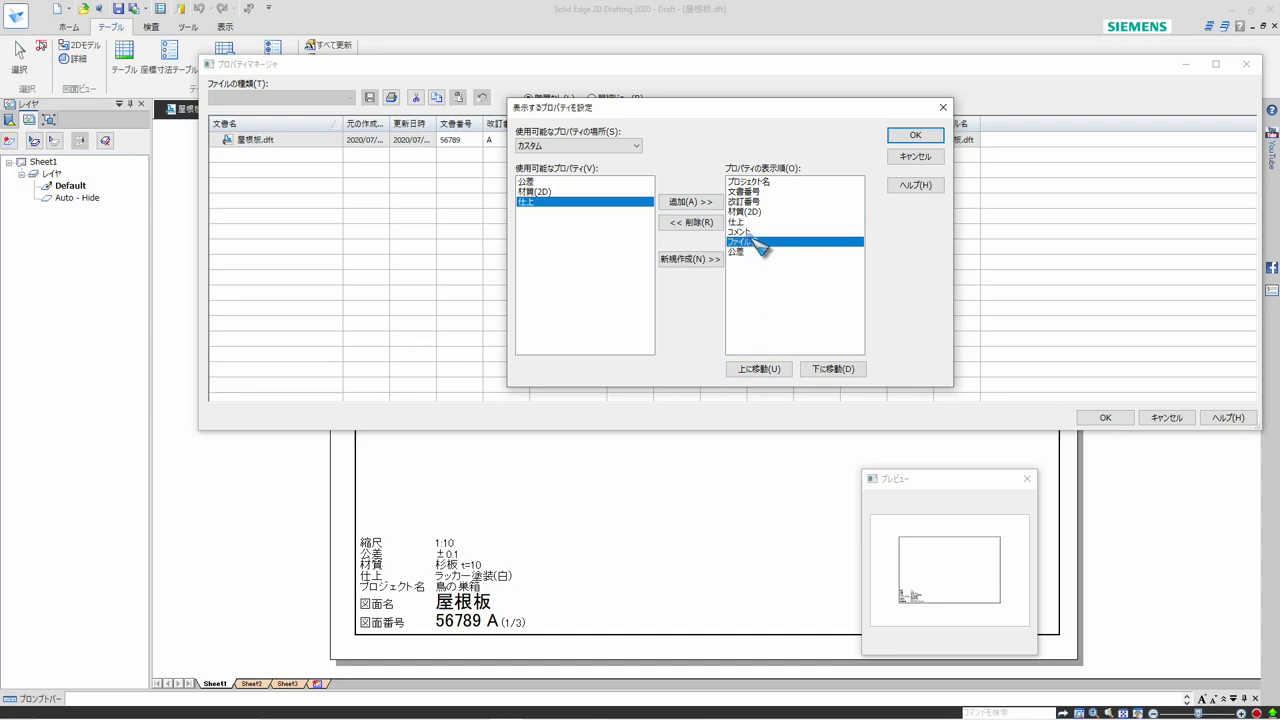
pyautogui.click(760, 369)
pyautogui.click(760, 369)
pyautogui.click(760, 369)
pyautogui.click(760, 369)
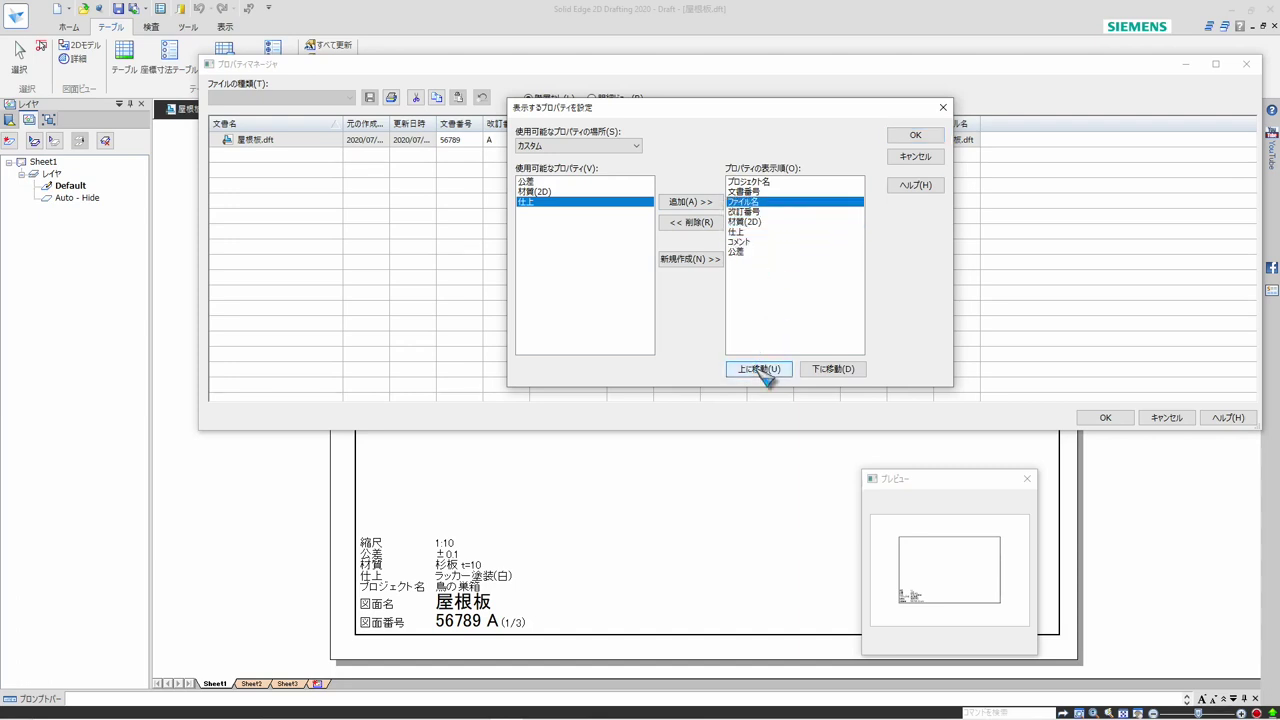
pyautogui.click(760, 369)
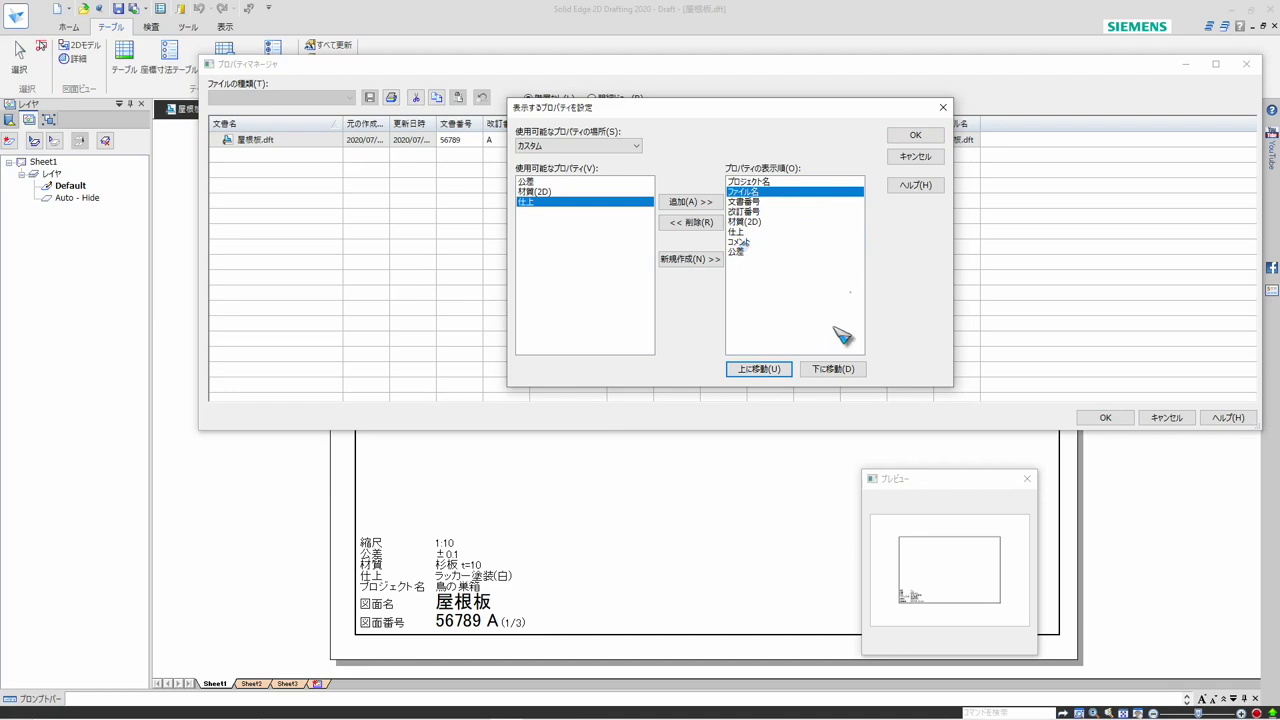
pyautogui.click(740, 252)
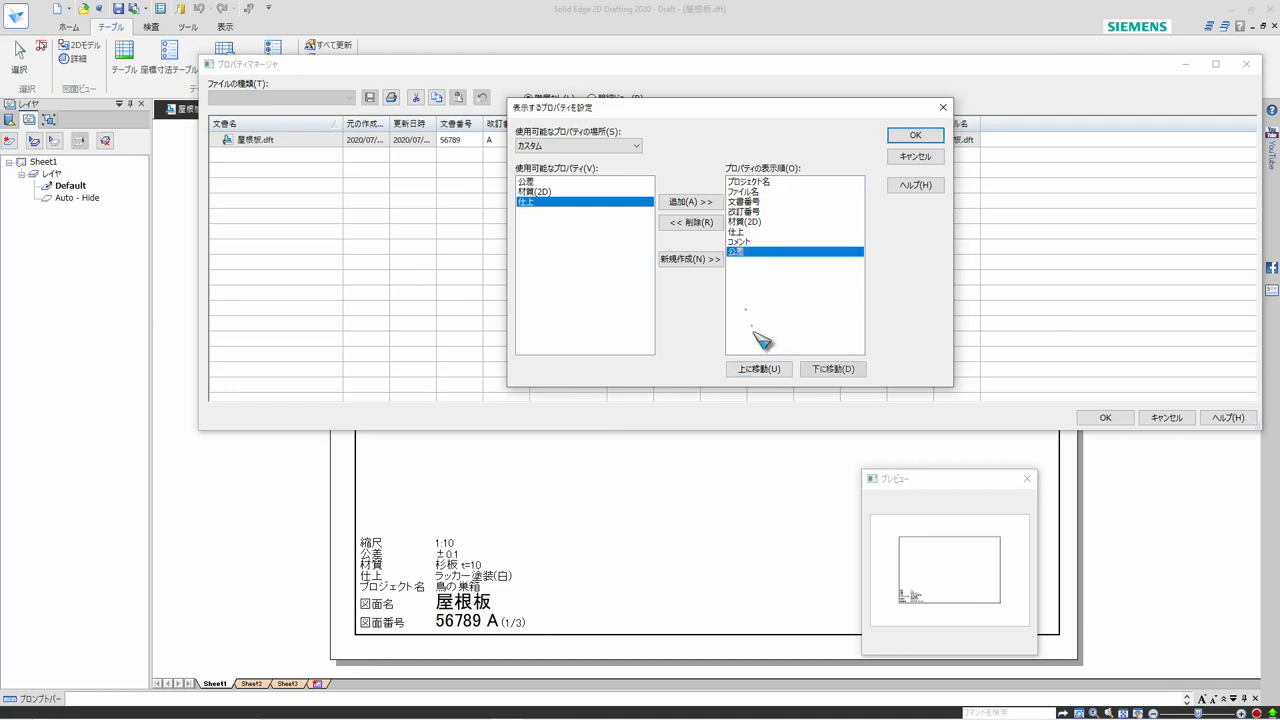
pyautogui.click(760, 369)
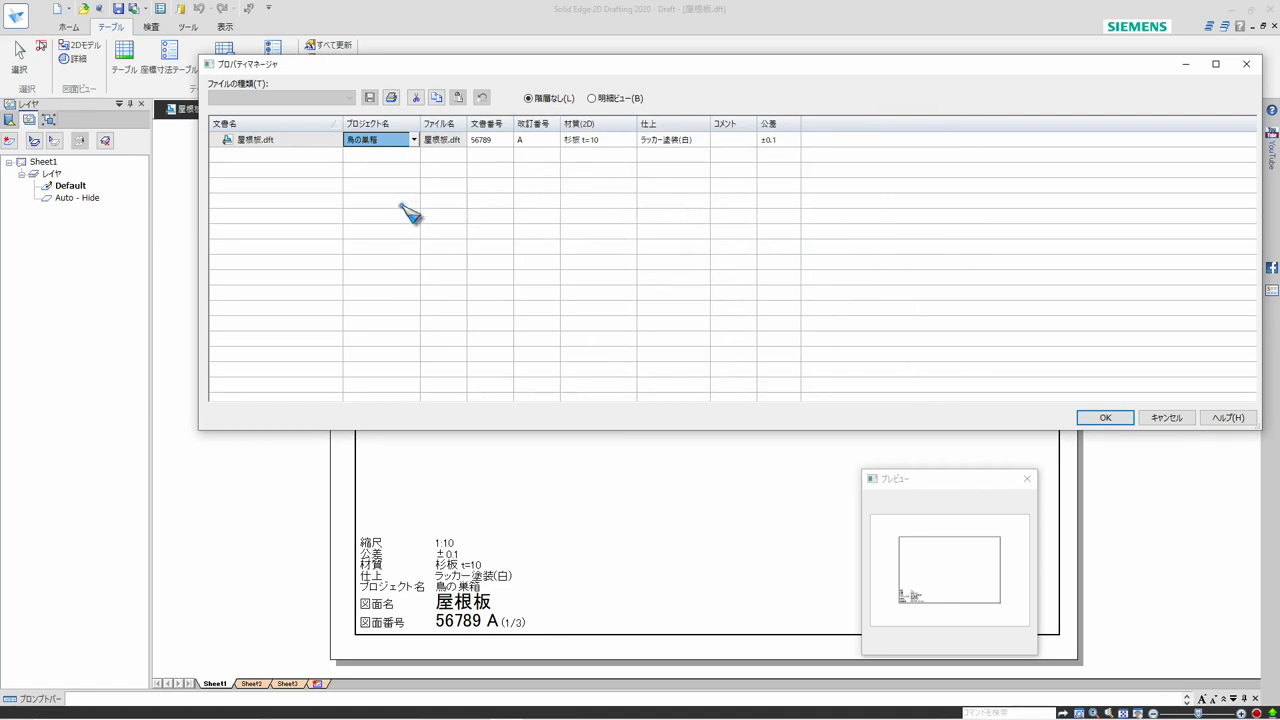
# Set the 改訂番号 of 屋根板.dft to B in the Property Manager, apply the change and save the draft
pyautogui.click(495, 141)
pyautogui.click(533, 141)
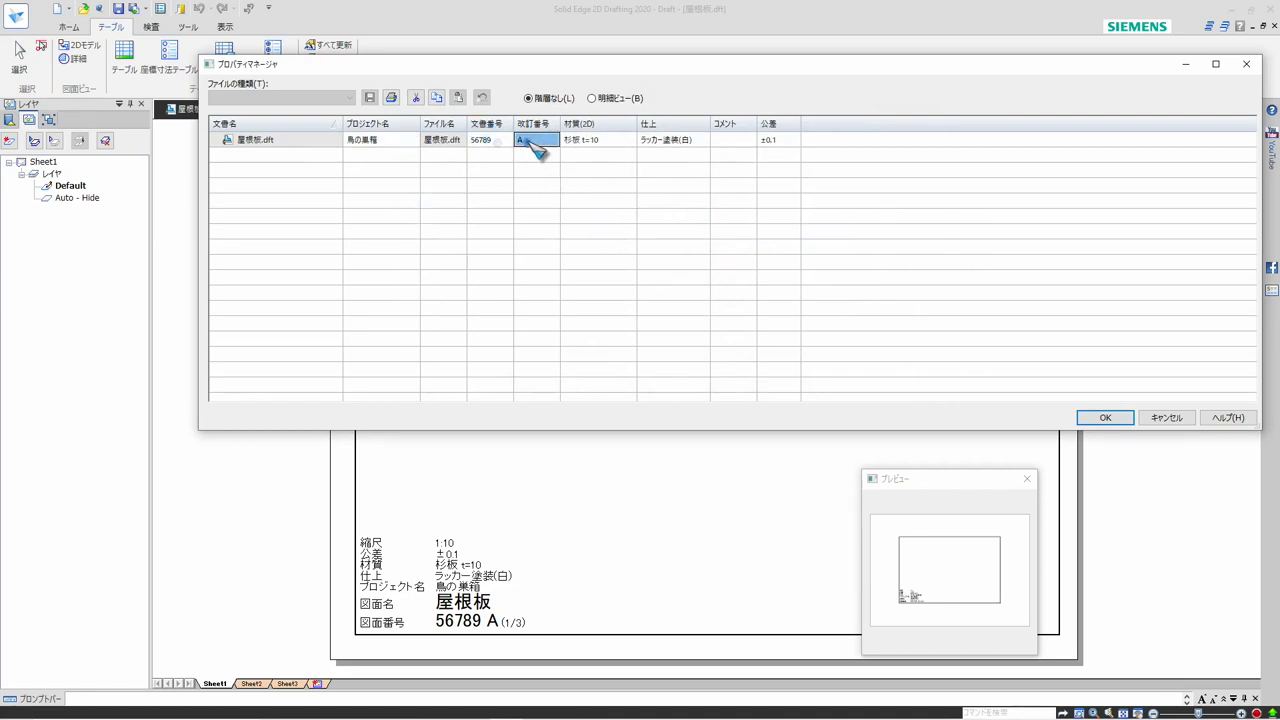
pyautogui.click(532, 141)
pyautogui.press('BackSpace')
pyautogui.write('こ')
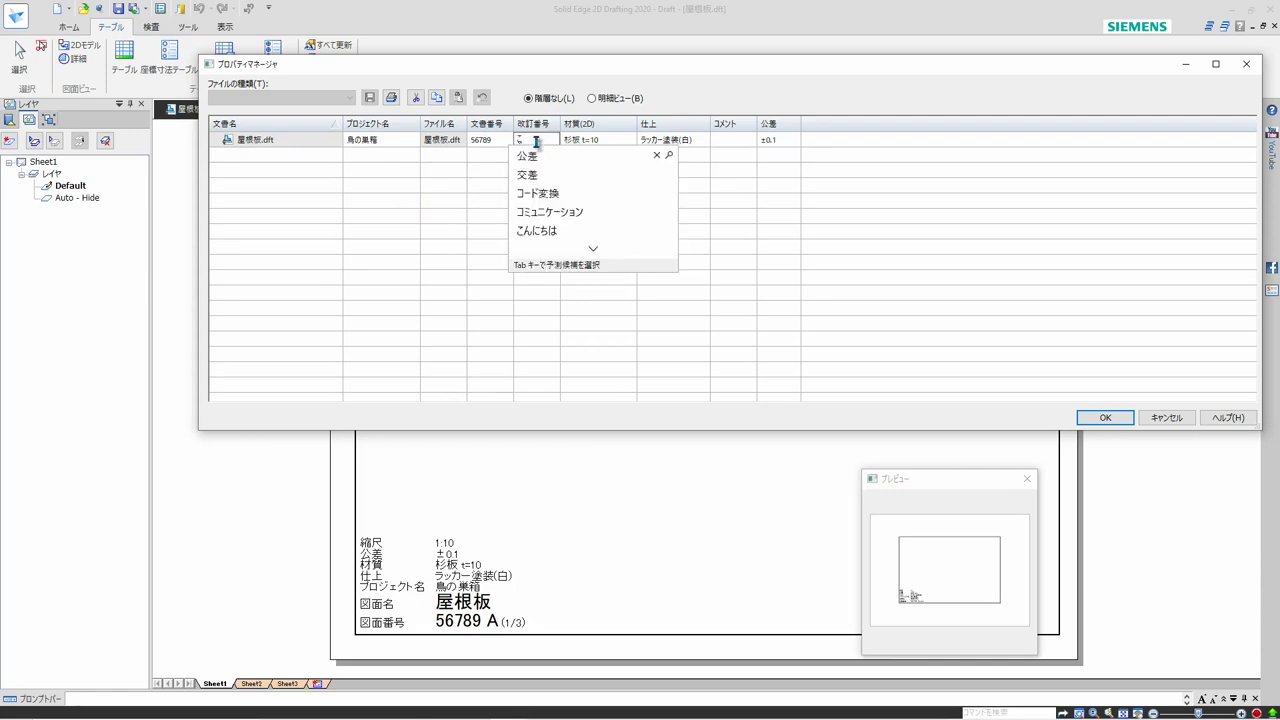
pyautogui.press('BackSpace')
pyautogui.press('Zenkaku_Hankaku')
pyautogui.write('B')
pyautogui.press('Return')
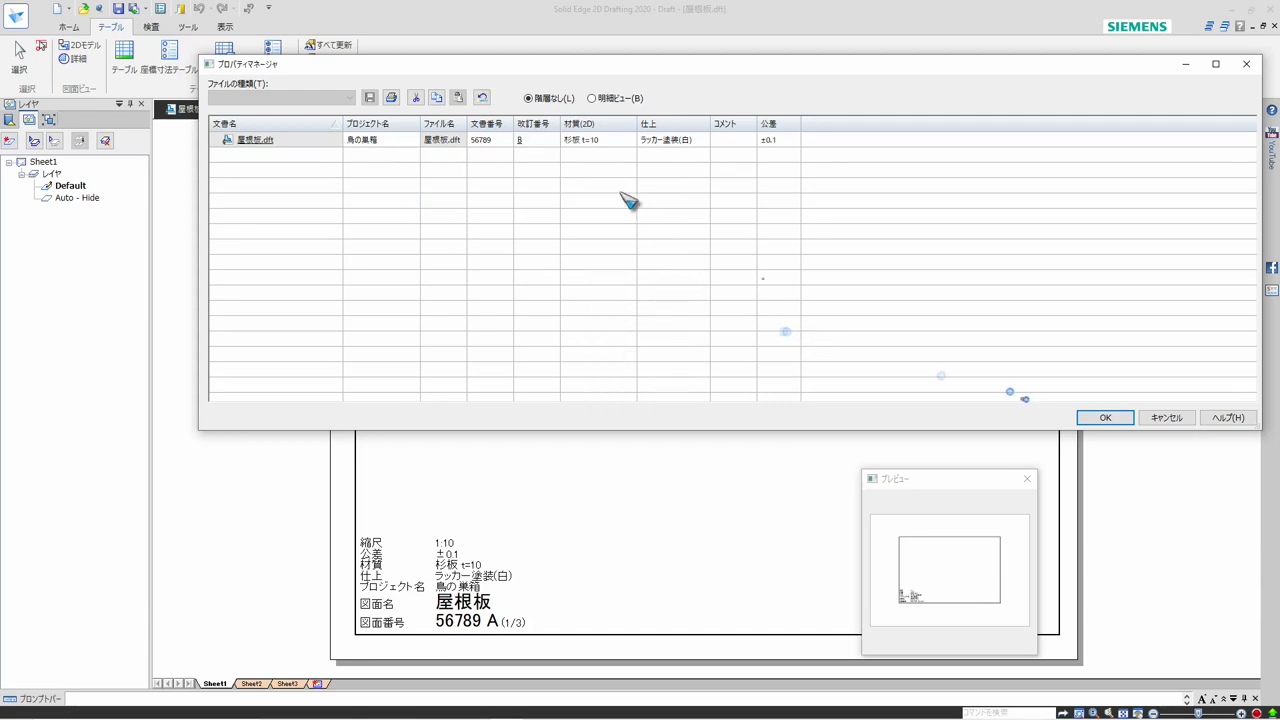
pyautogui.click(1100, 419)
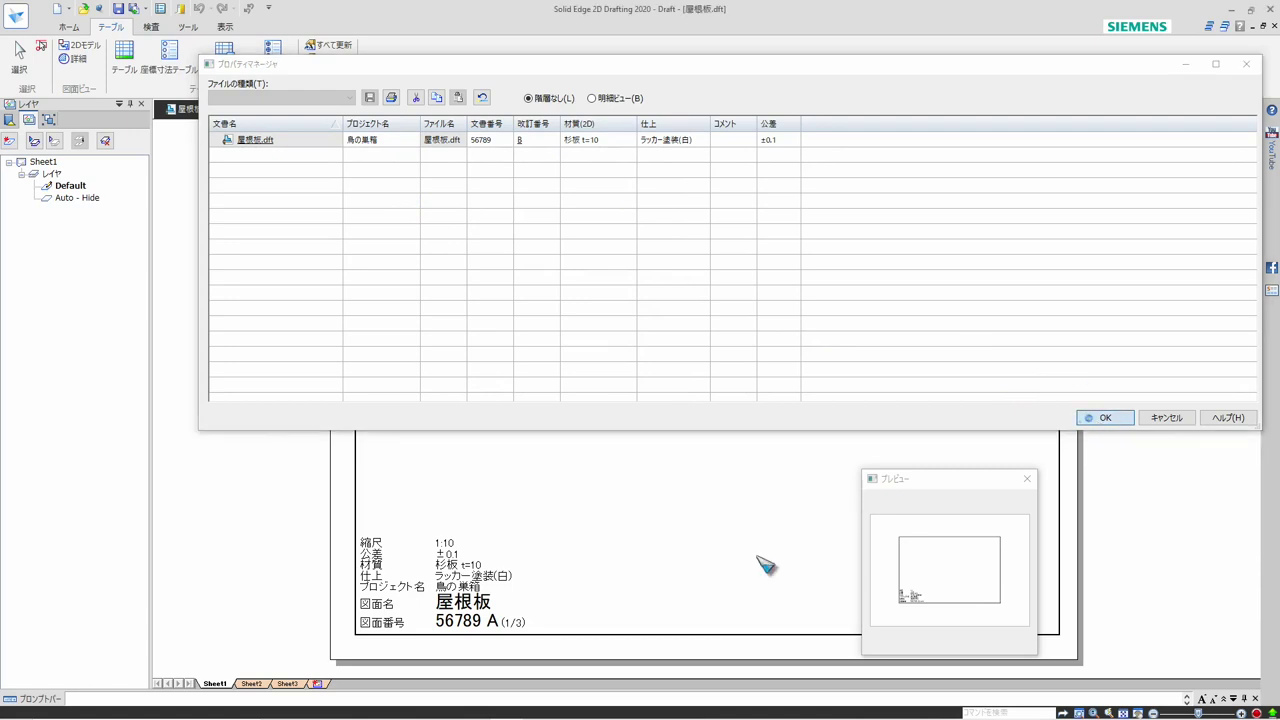
pyautogui.click(1100, 415)
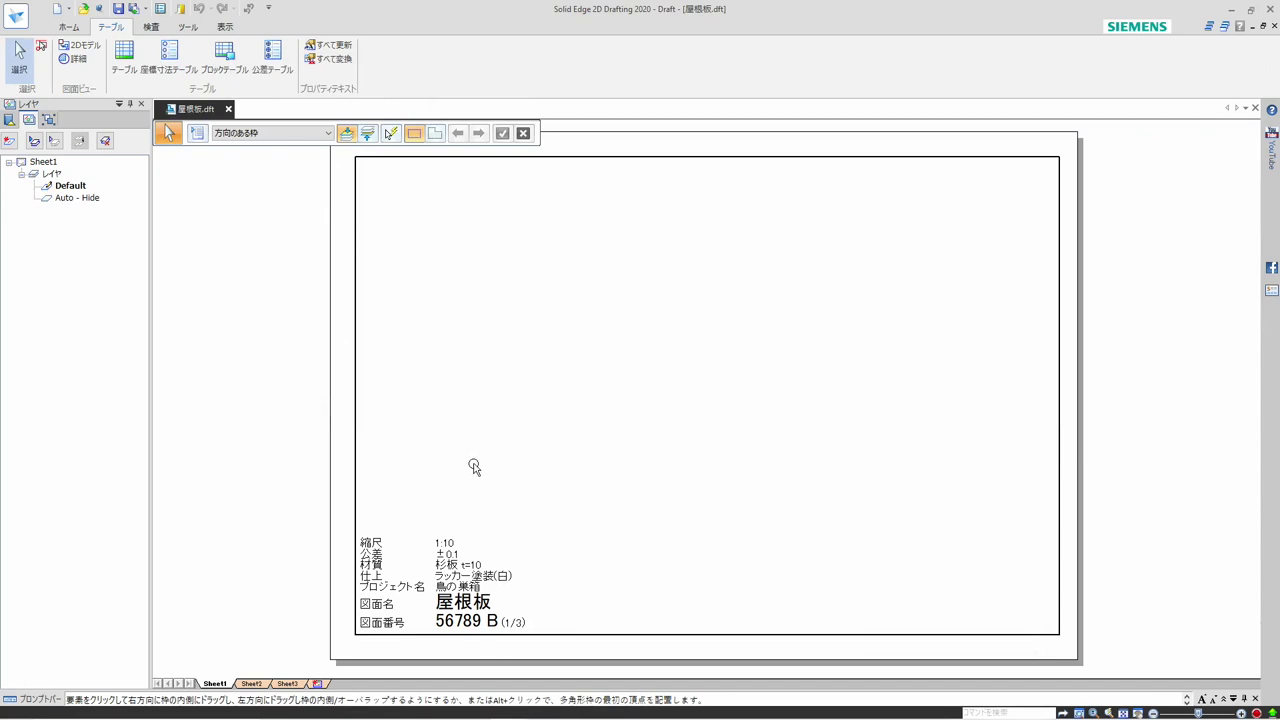
pyautogui.click(117, 8)
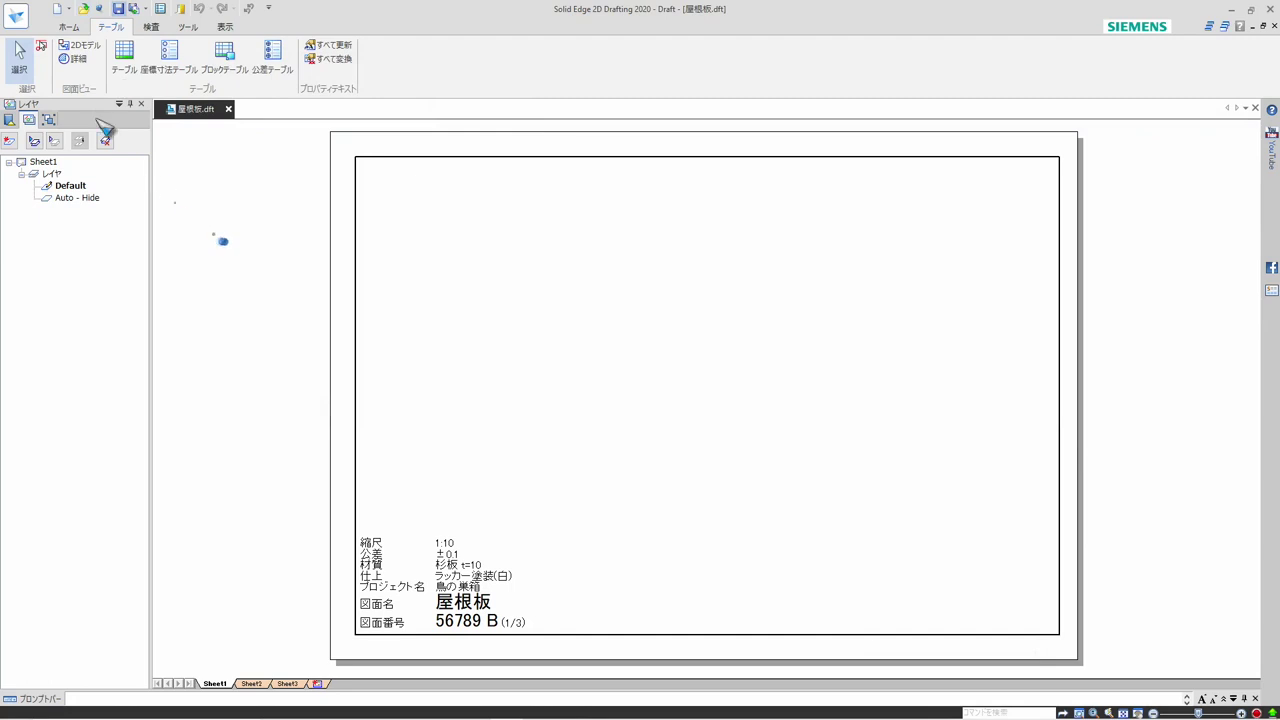
# Create a new draft from the 図面枠1.dft user template and save it as 前面板 in the 図面フォルダ folder
pyautogui.click(58, 9)
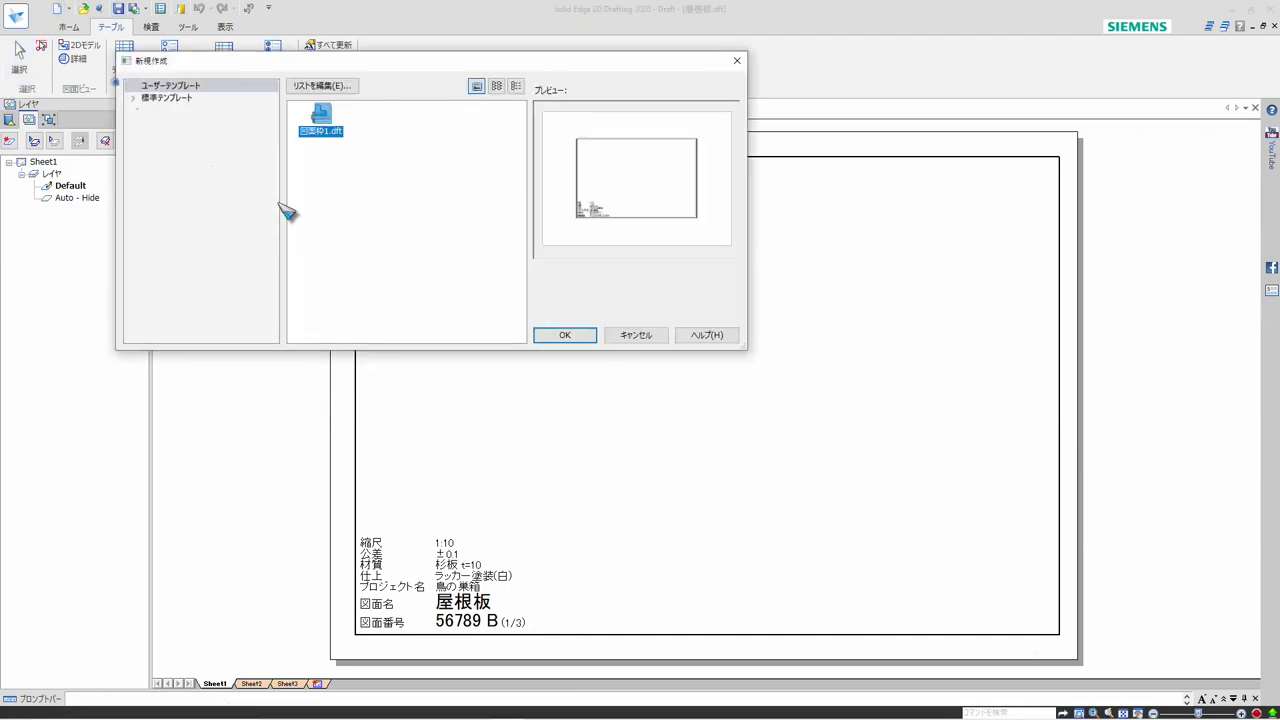
pyautogui.click(563, 336)
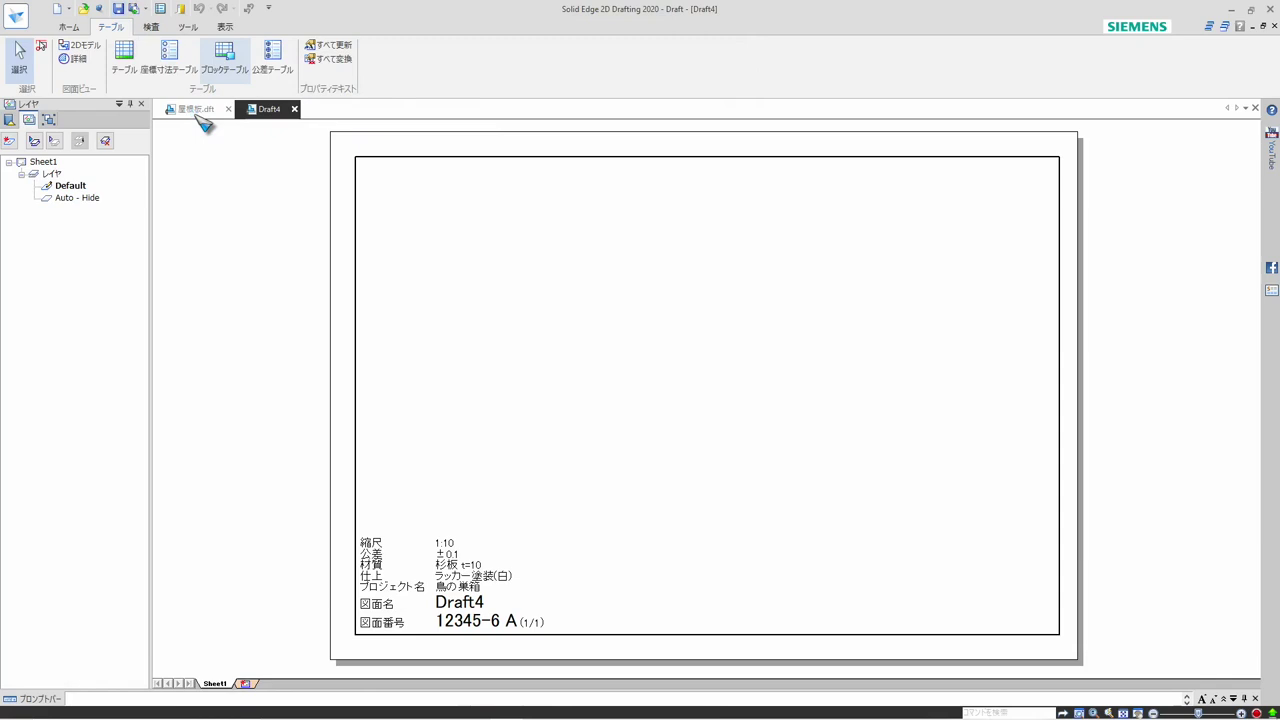
pyautogui.hotkey('ctrl', 's')
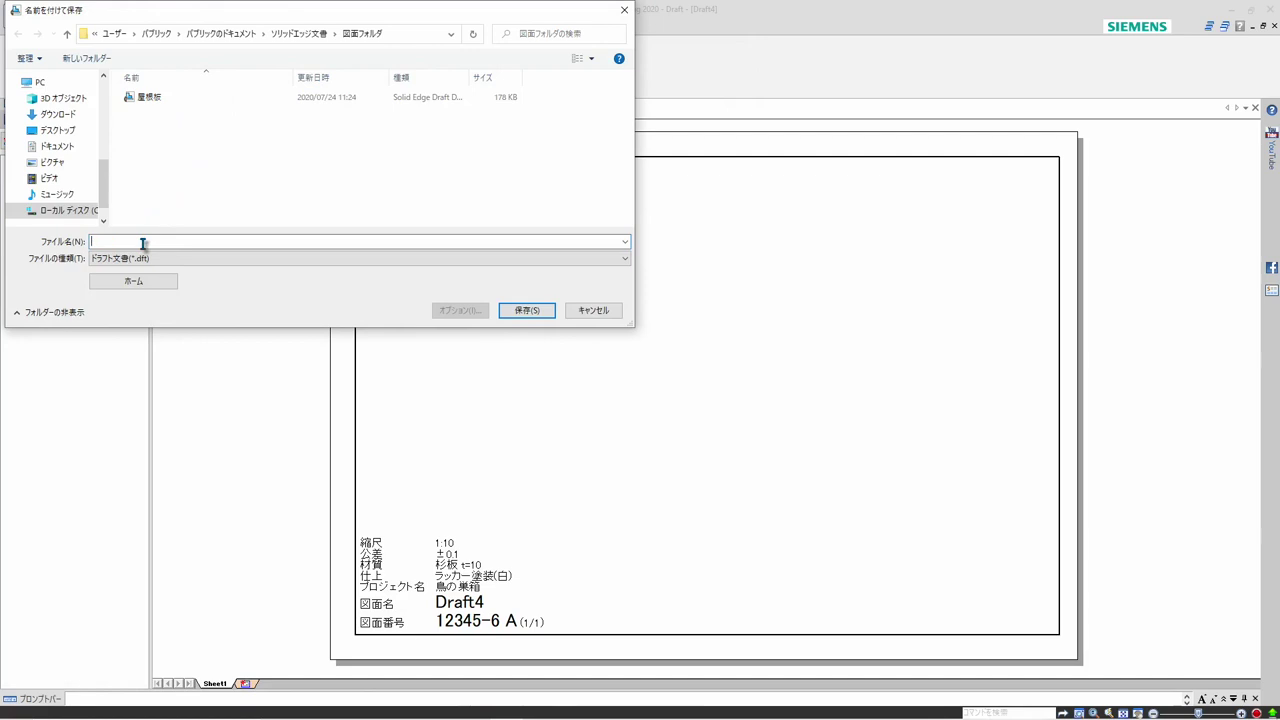
pyautogui.press('Zenkaku_Hankaku')
pyautogui.write('zenme')
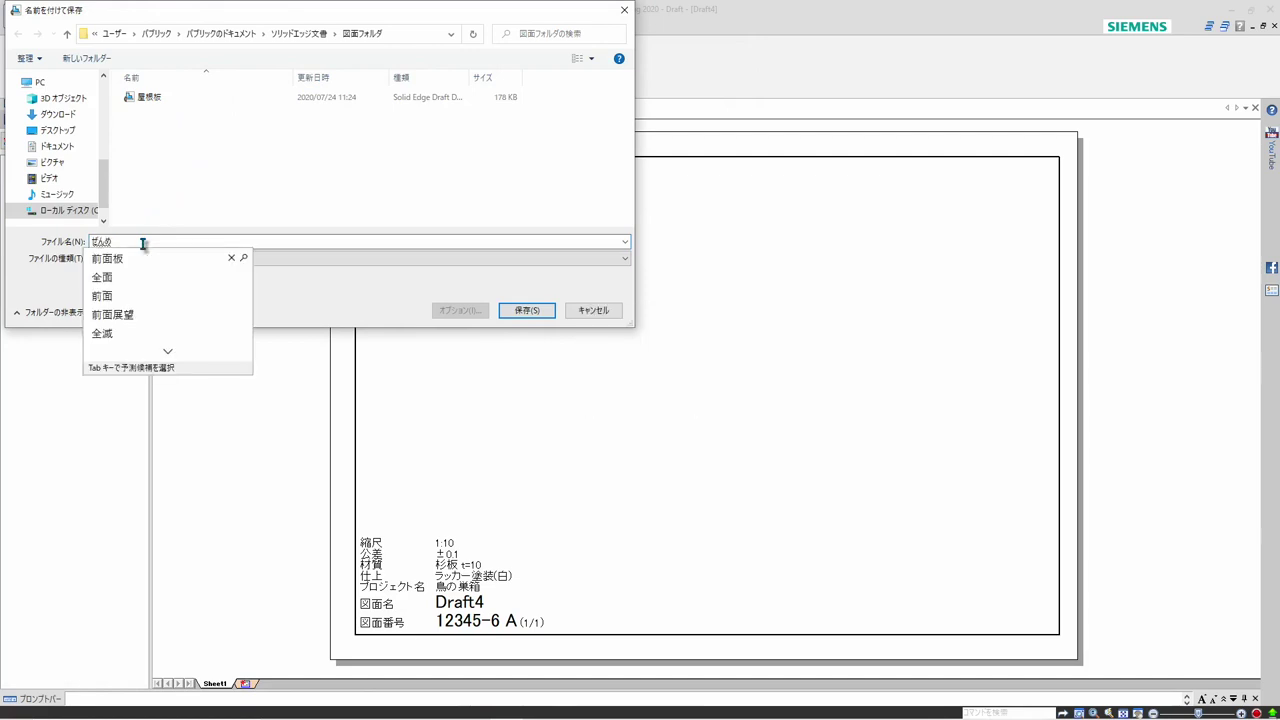
pyautogui.write('n')
pyautogui.press('space')
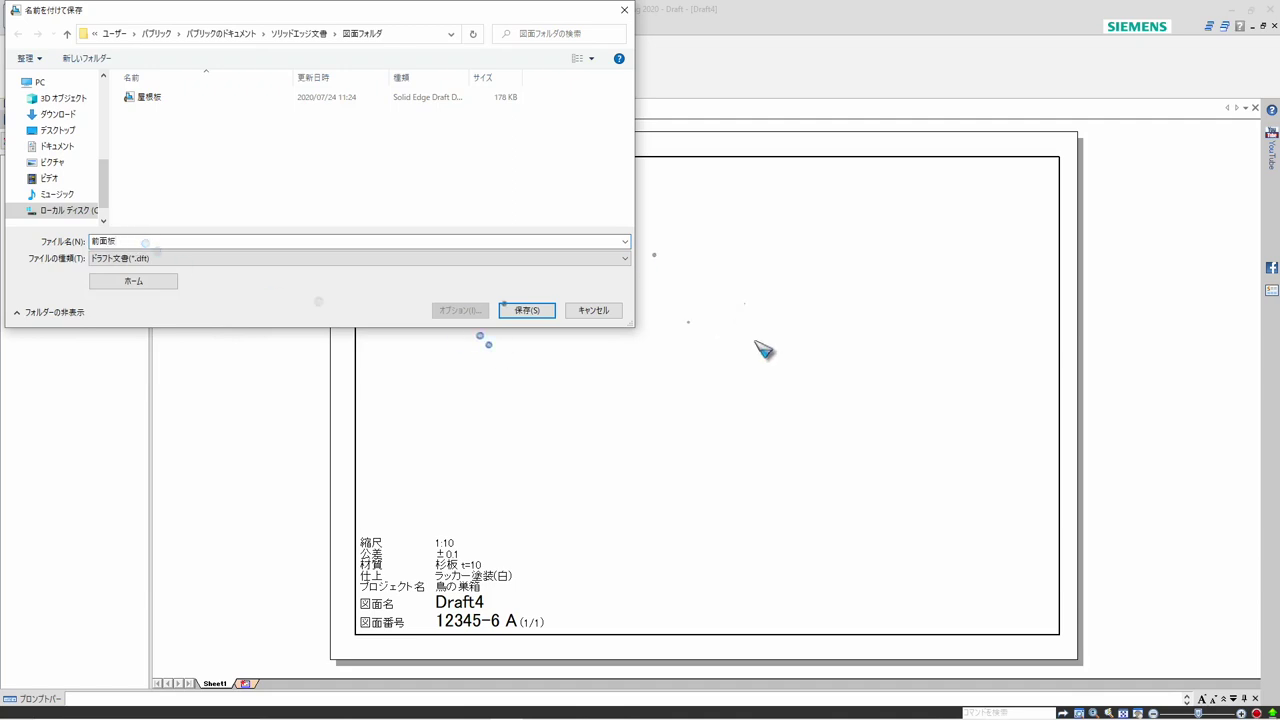
pyautogui.click(523, 314)
pyautogui.click(523, 311)
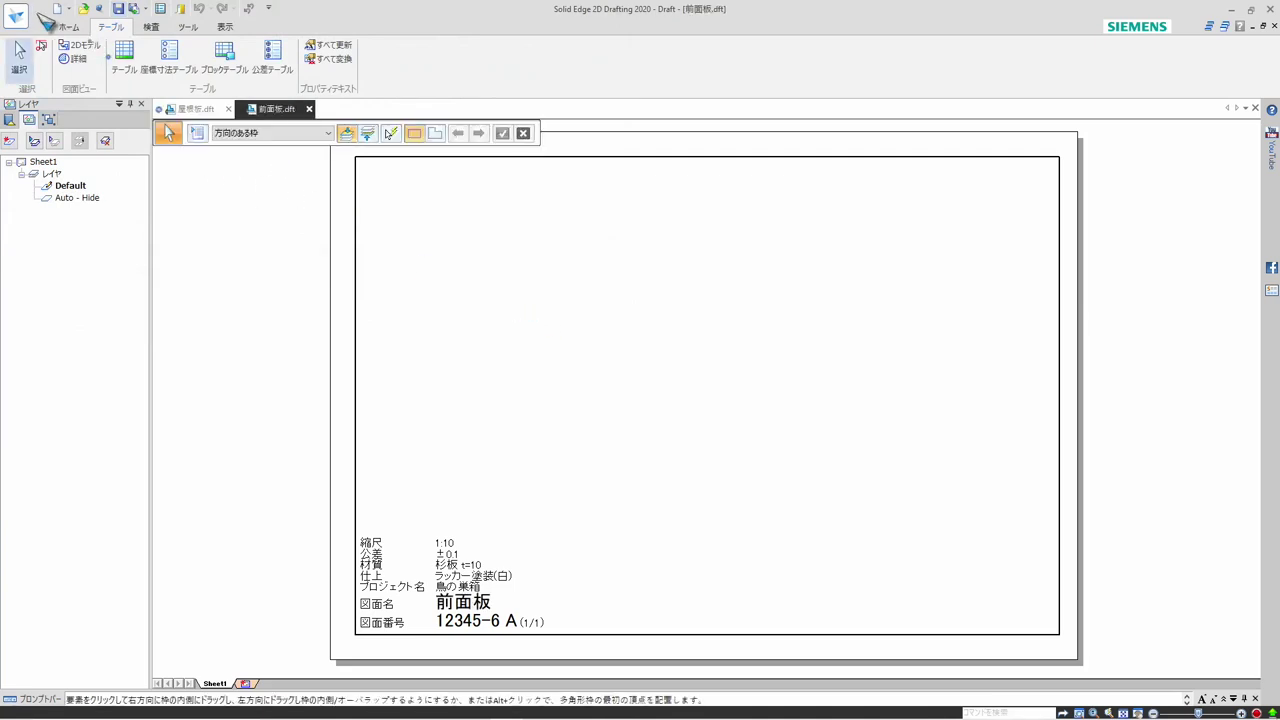
# Create another draft from the 図面枠1.dft user template and save it as 床板 in the same folder
pyautogui.click(58, 10)
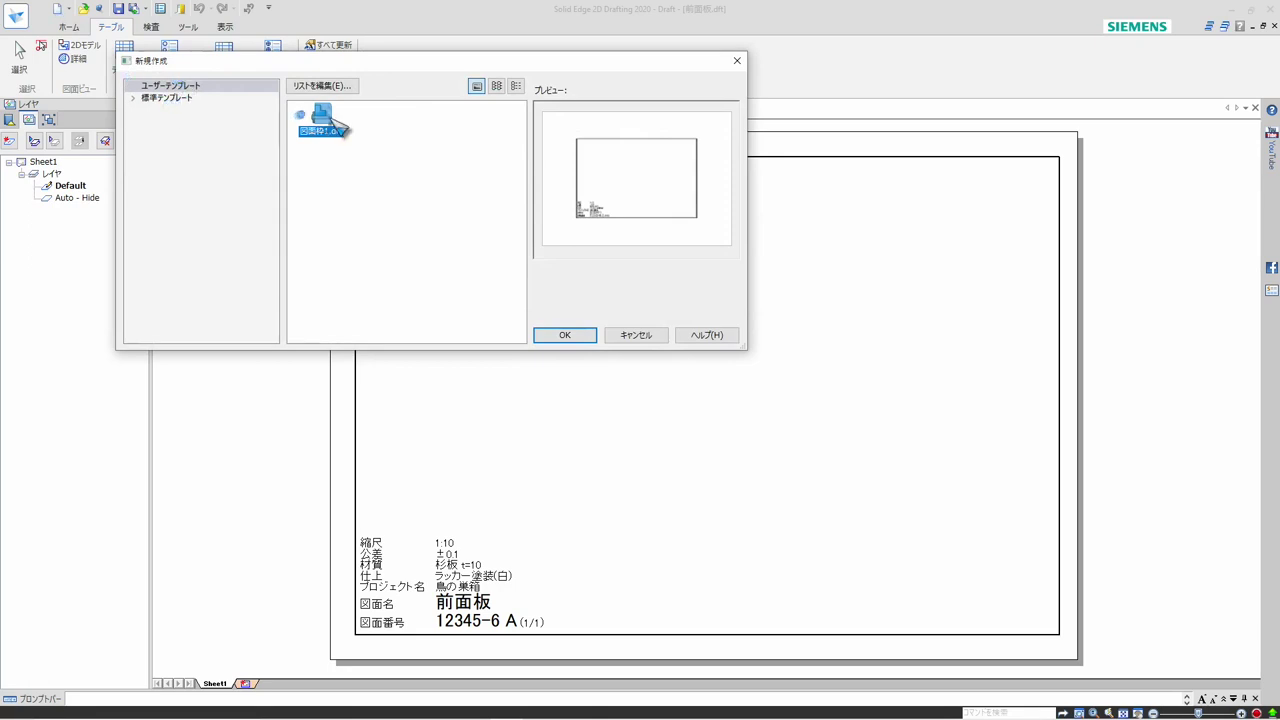
pyautogui.click(565, 335)
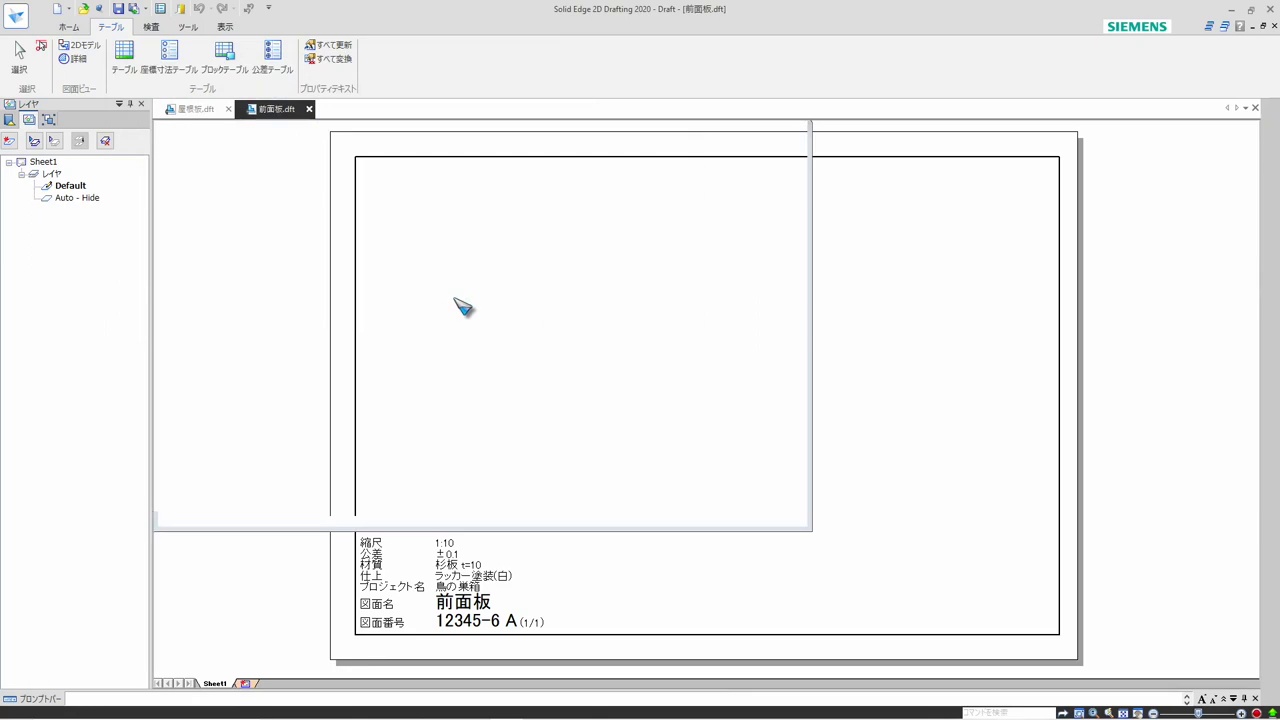
pyautogui.click(124, 8)
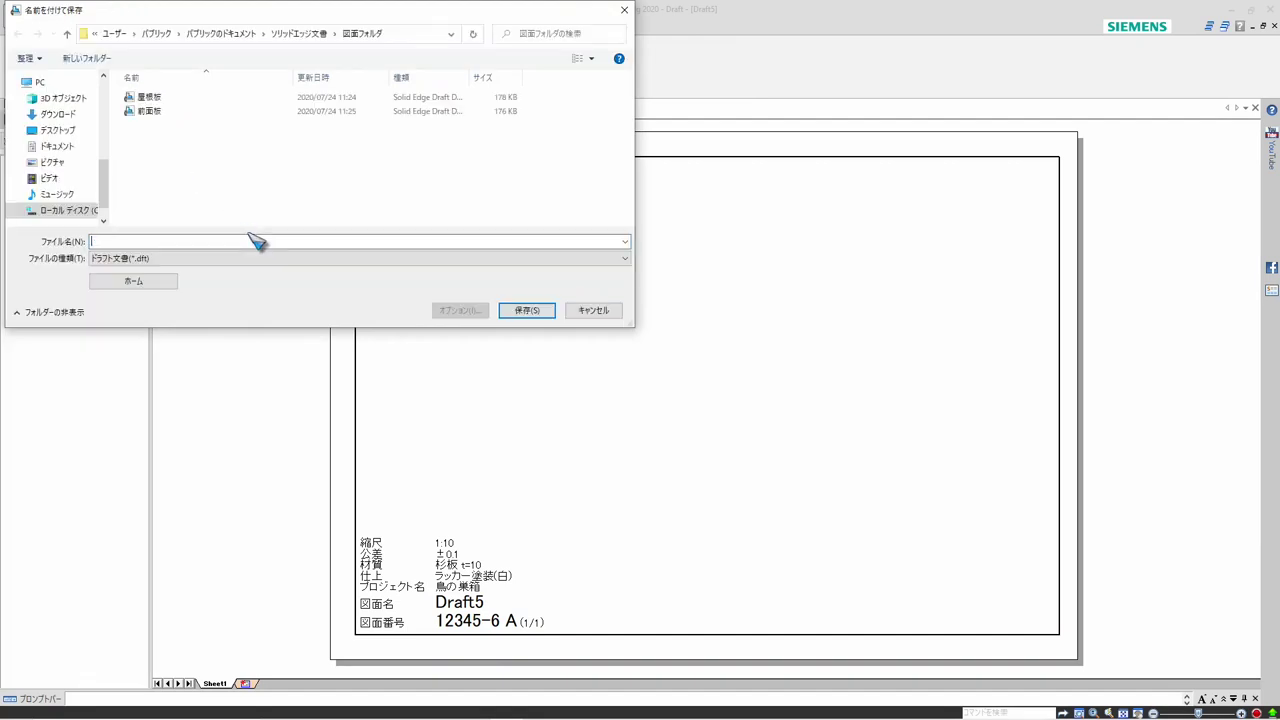
pyautogui.write('底板')
pyautogui.click(524, 311)
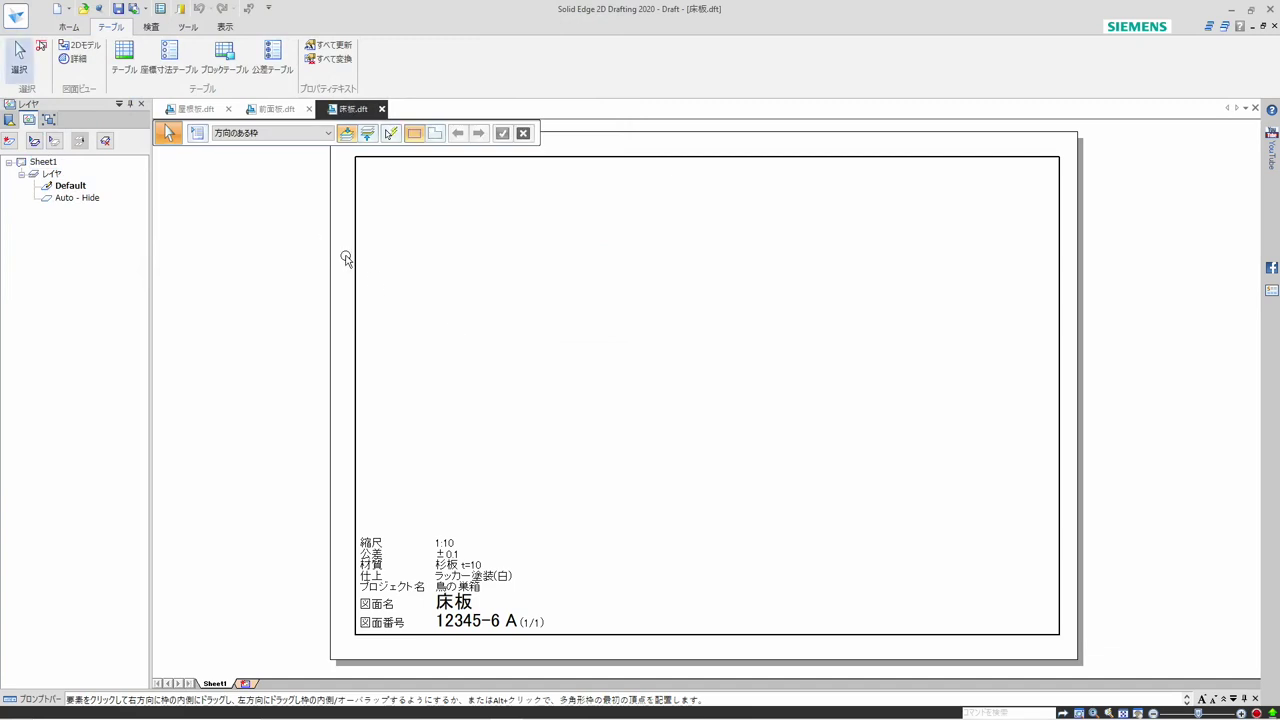
# Compare the title blocks of the 前面板, 屋根板 and 床板 drafts by switching between the open documents
pyautogui.click(278, 110)
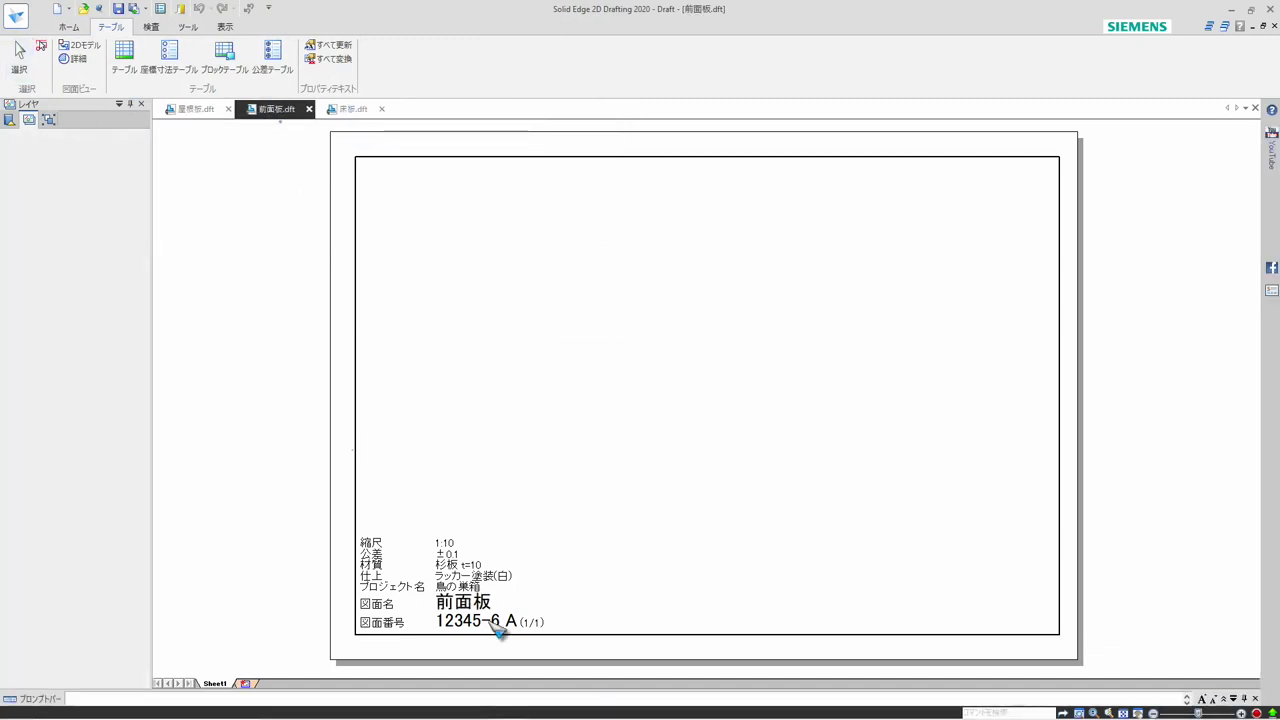
pyautogui.click(183, 111)
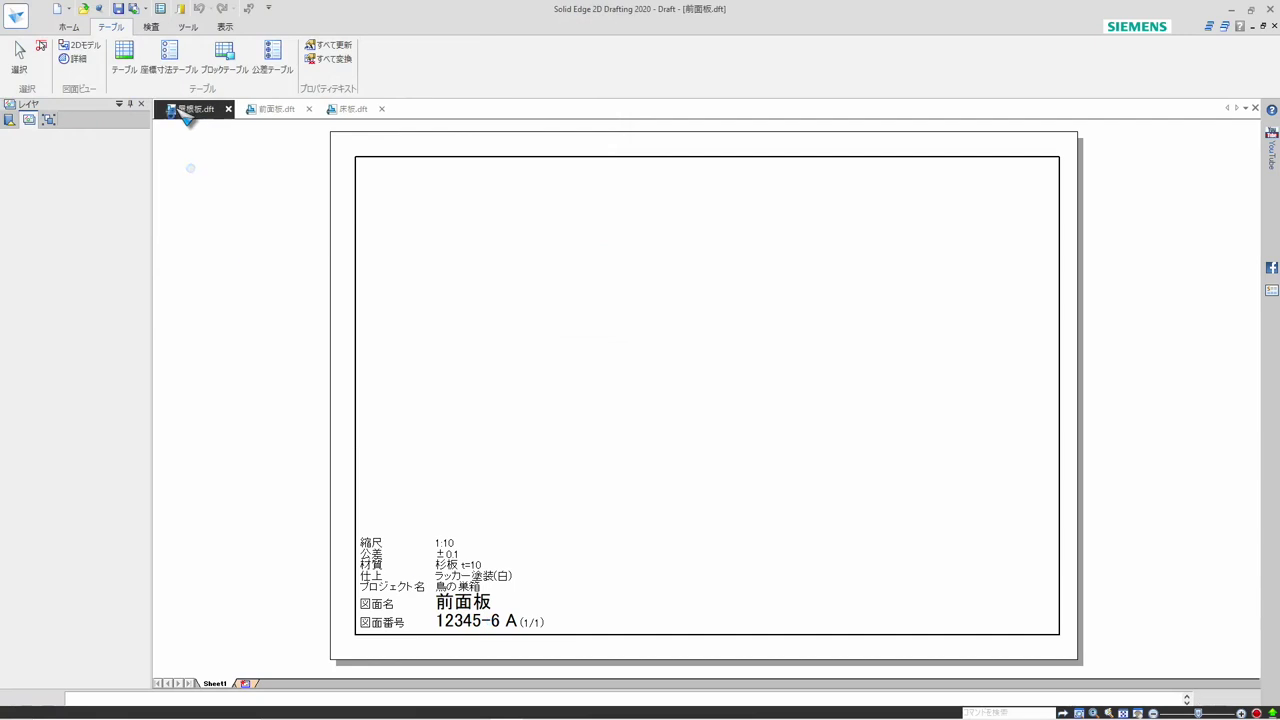
pyautogui.click(270, 112)
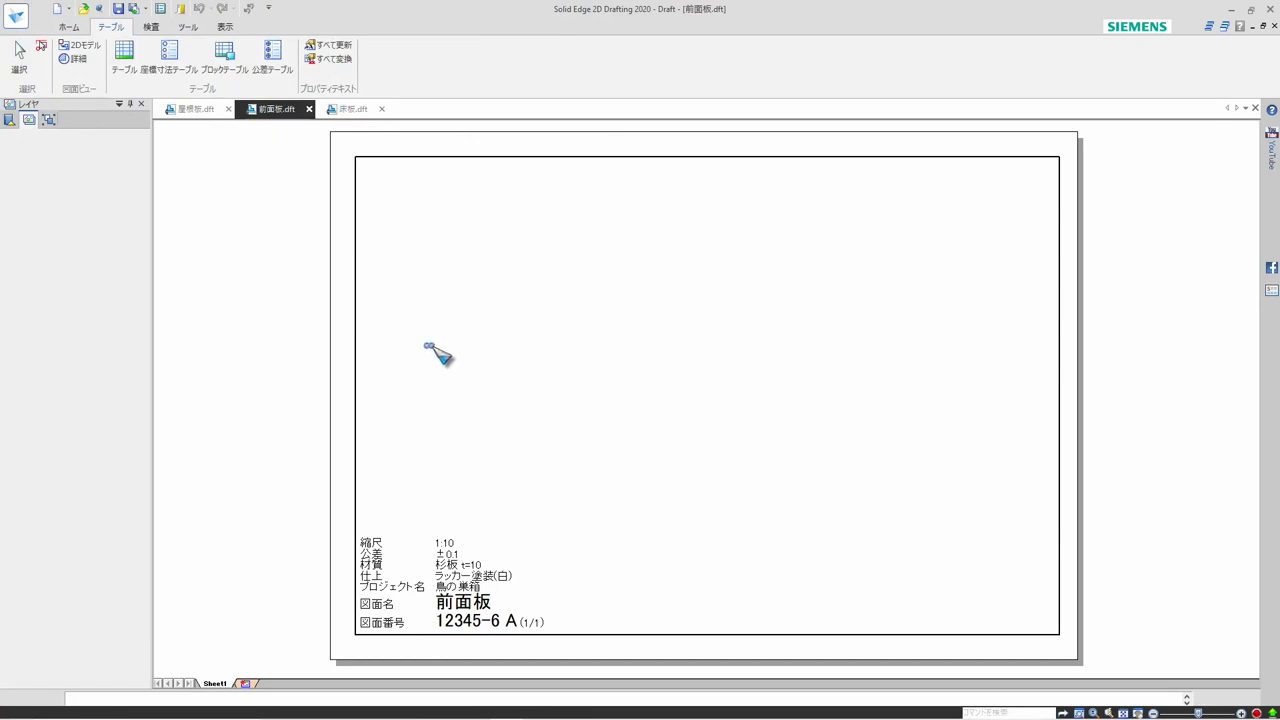
pyautogui.click(351, 112)
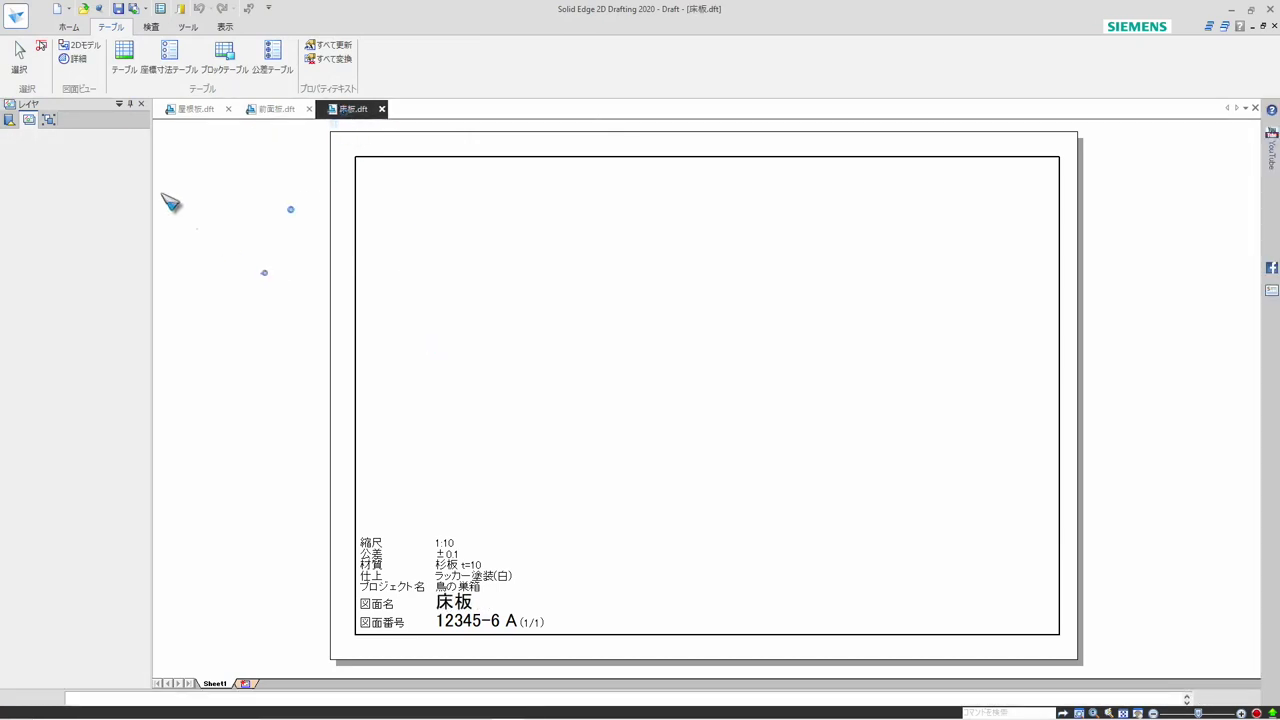
# Examine the properties of 床板.dft in the Property Manager and close it without making changes
pyautogui.click(16, 16)
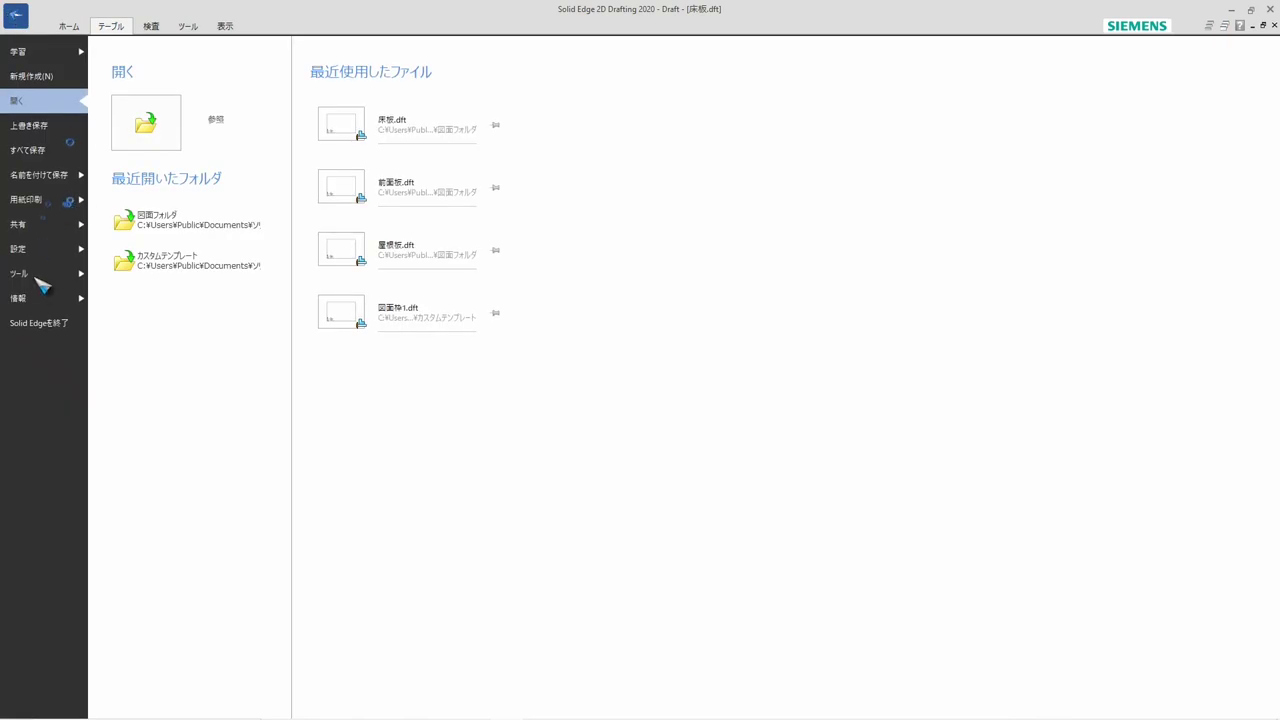
pyautogui.click(38, 297)
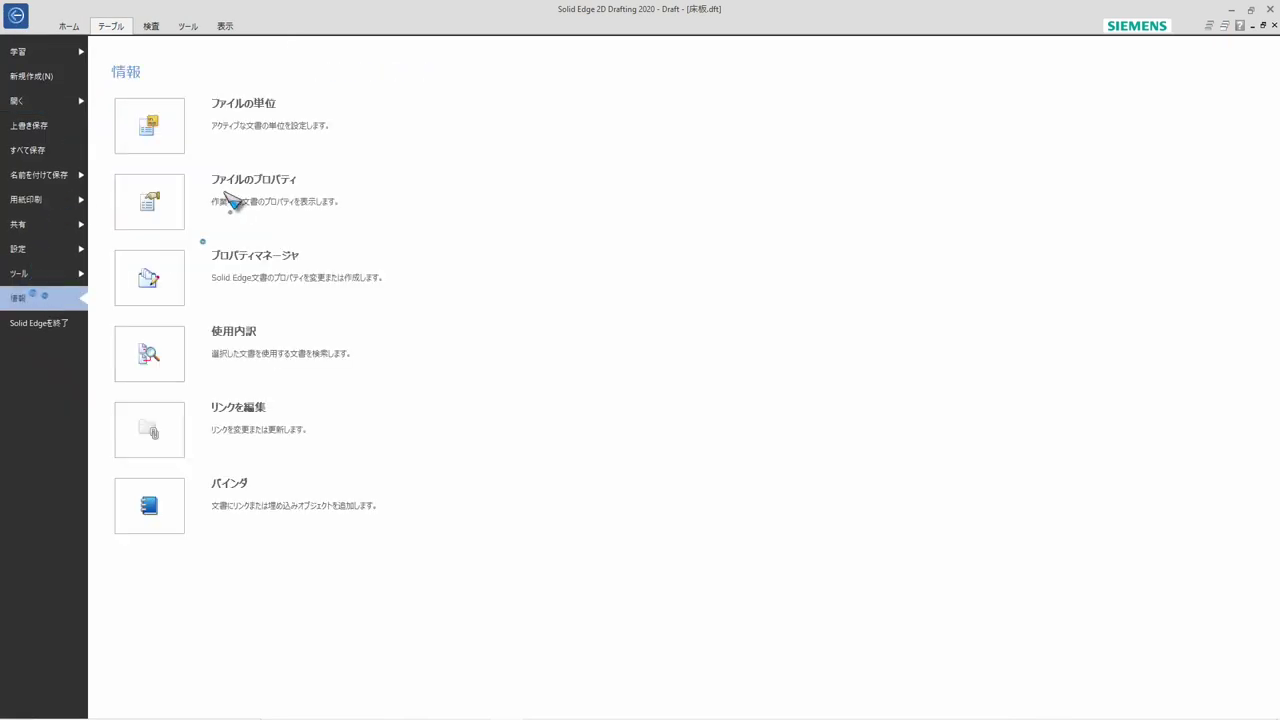
pyautogui.click(185, 279)
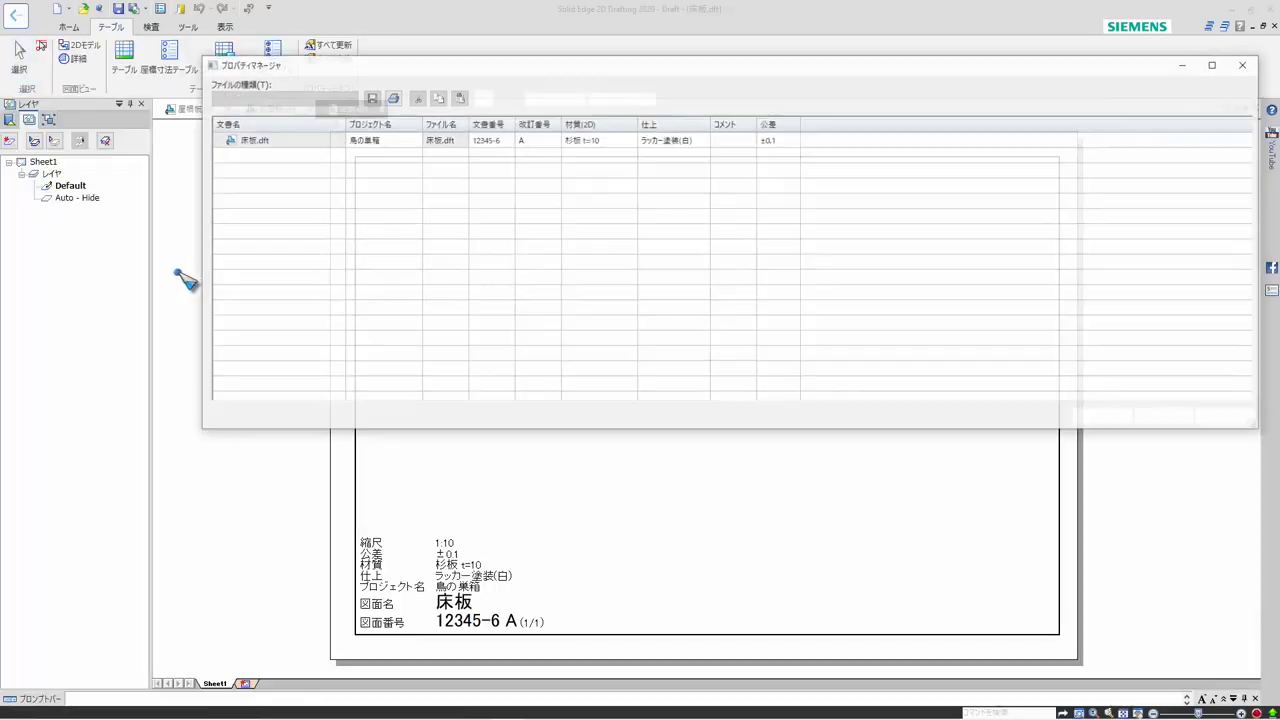
pyautogui.click(255, 145)
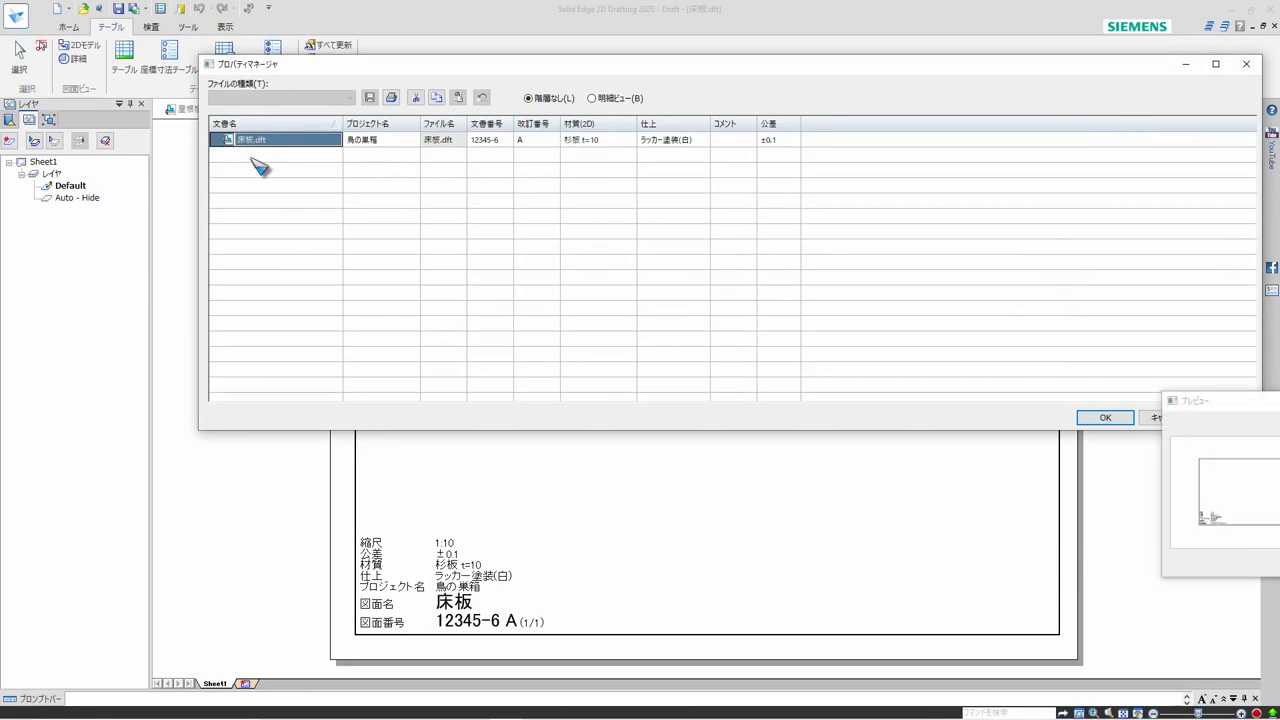
pyautogui.moveTo(337, 74); pyautogui.dragTo(292, 250)
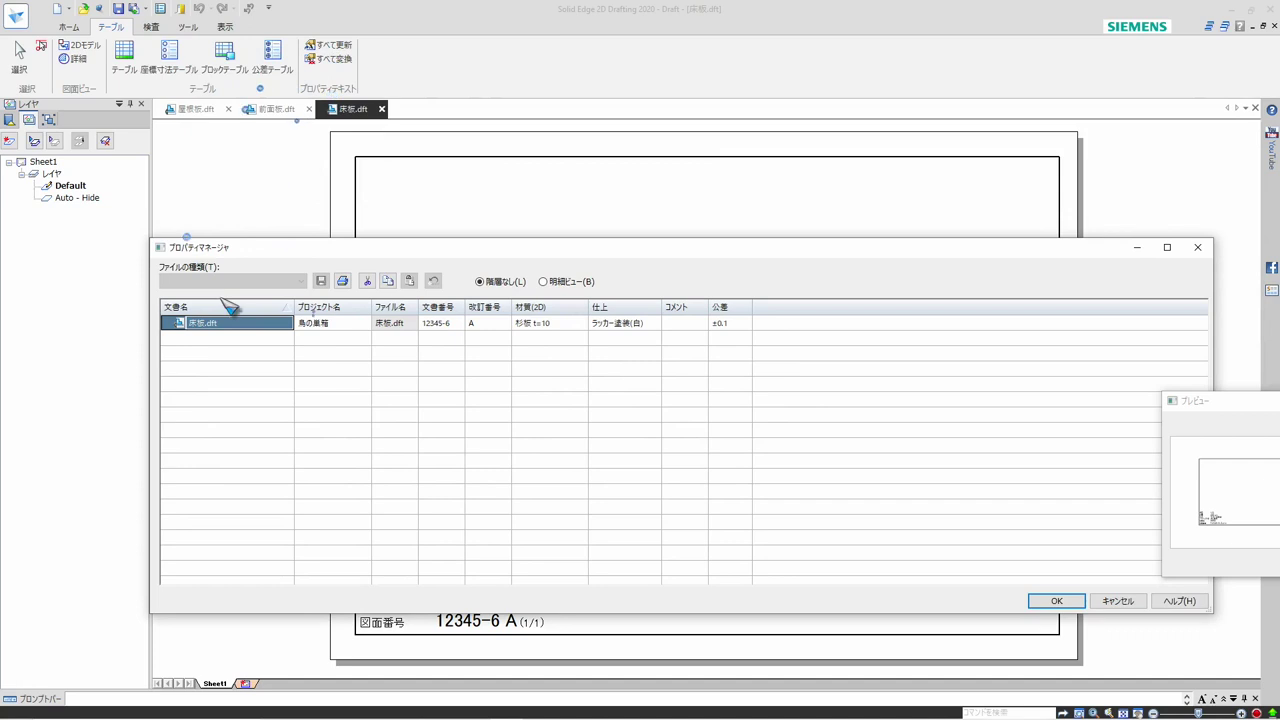
pyautogui.click(1118, 601)
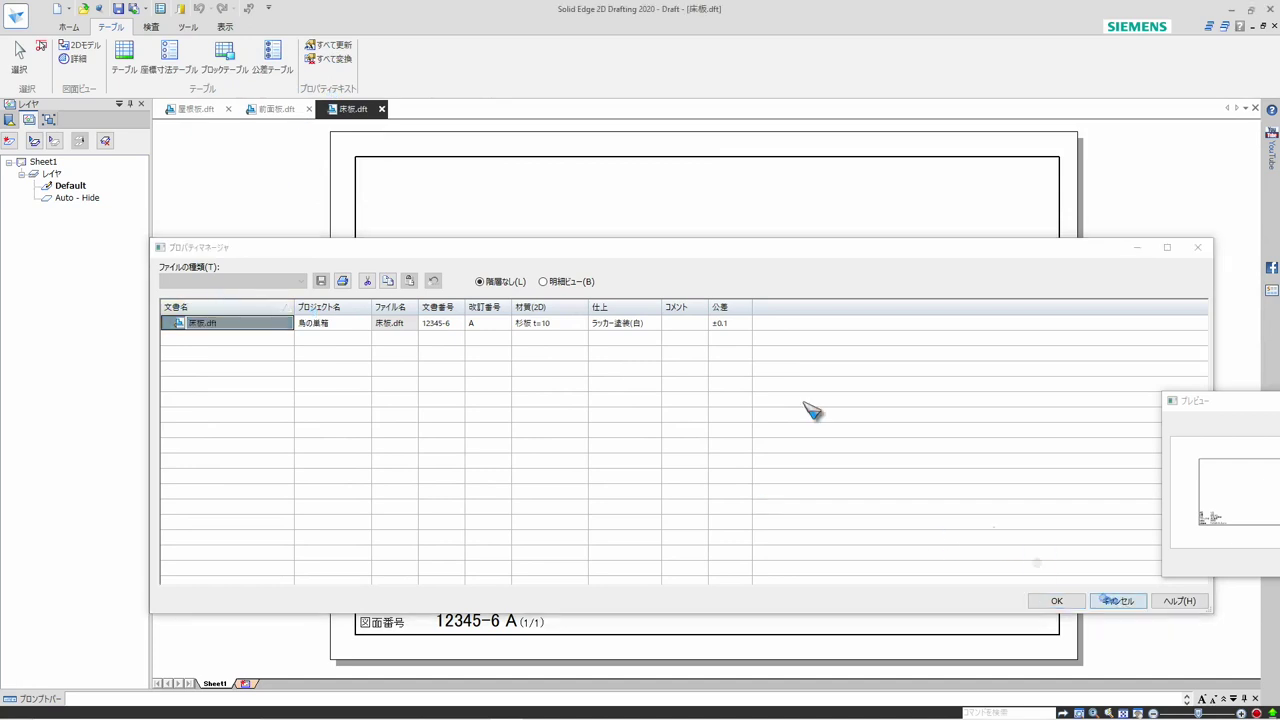
# Switch to 前面板.dft, examine its properties in the Property Manager and close it without making changes
pyautogui.click(277, 110)
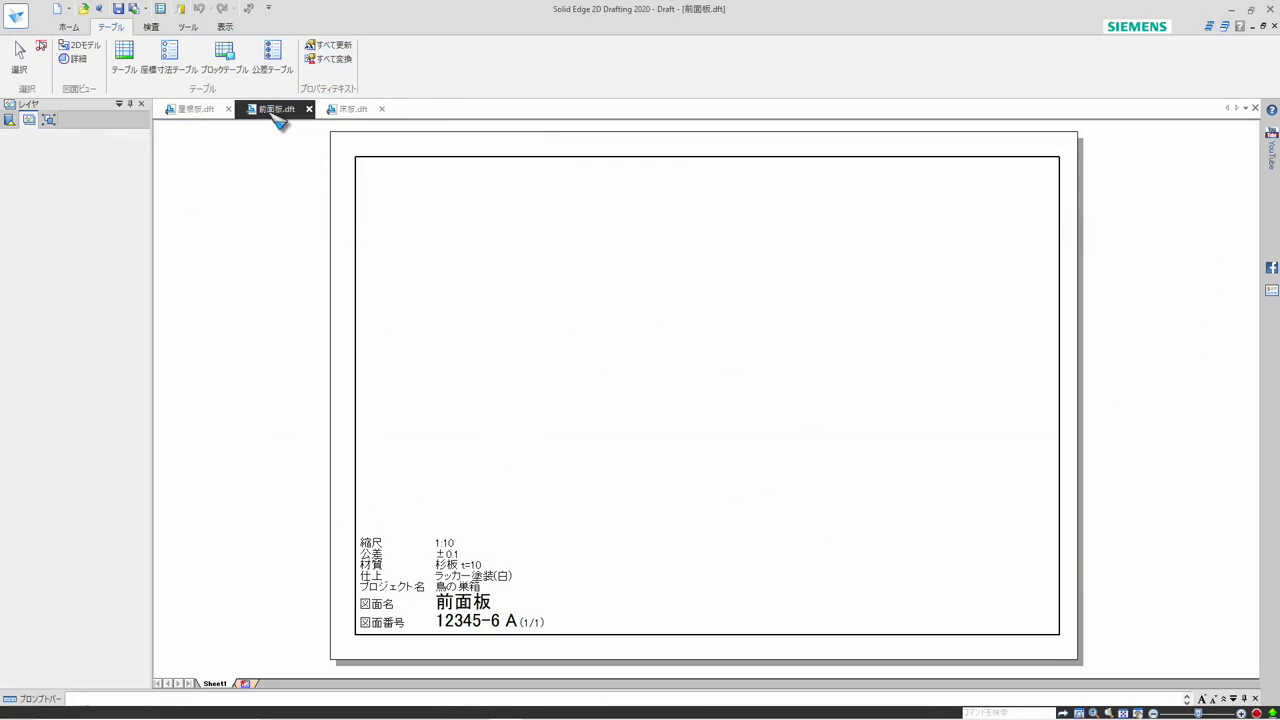
pyautogui.click(18, 16)
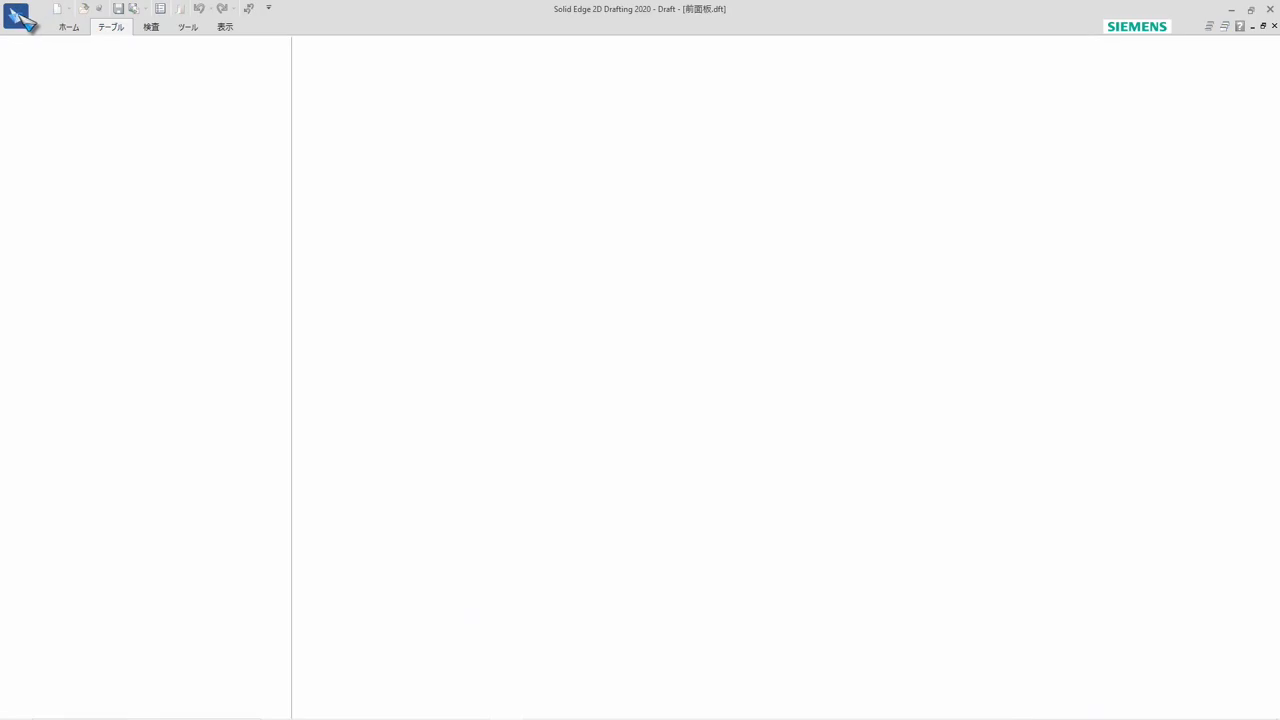
pyautogui.click(20, 250)
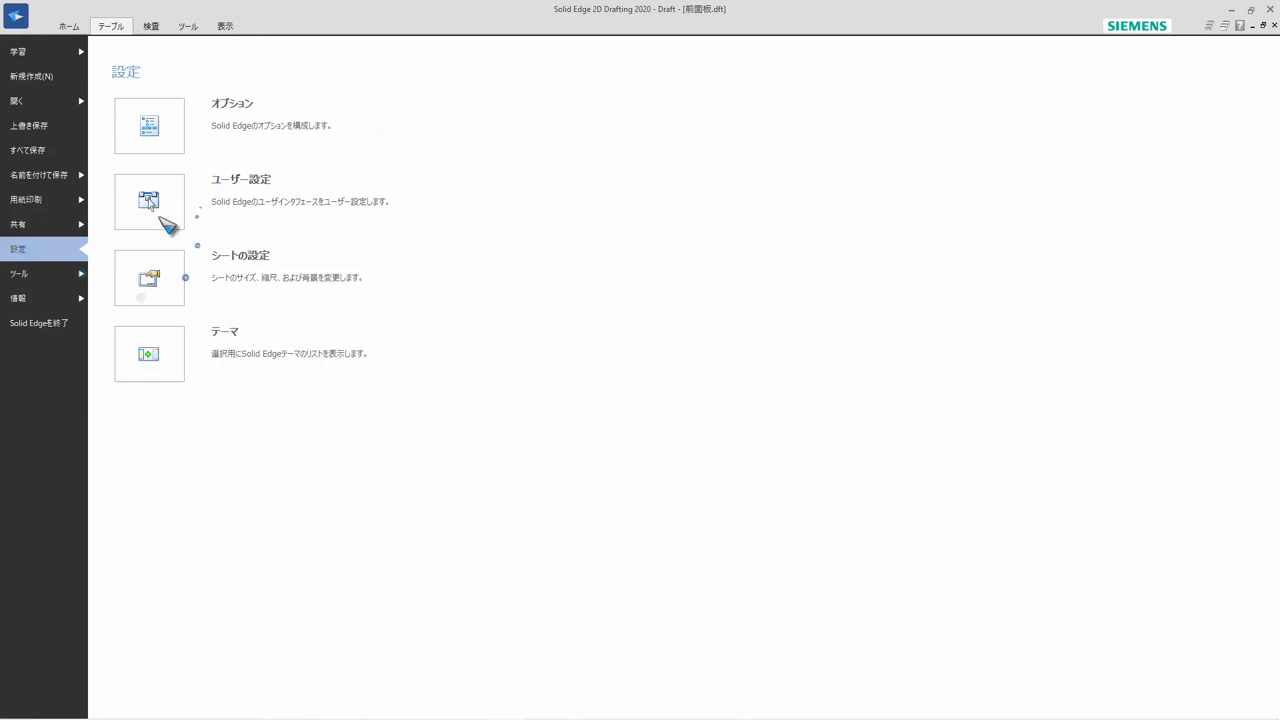
pyautogui.click(40, 300)
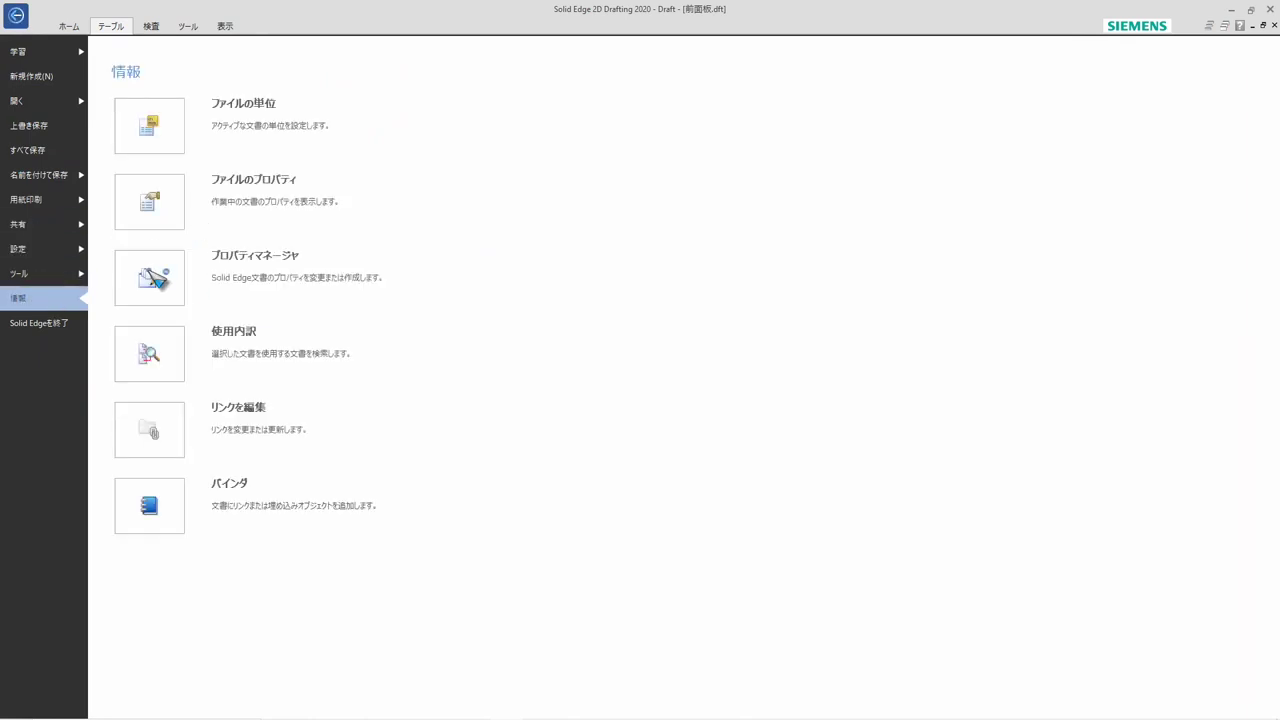
pyautogui.click(152, 280)
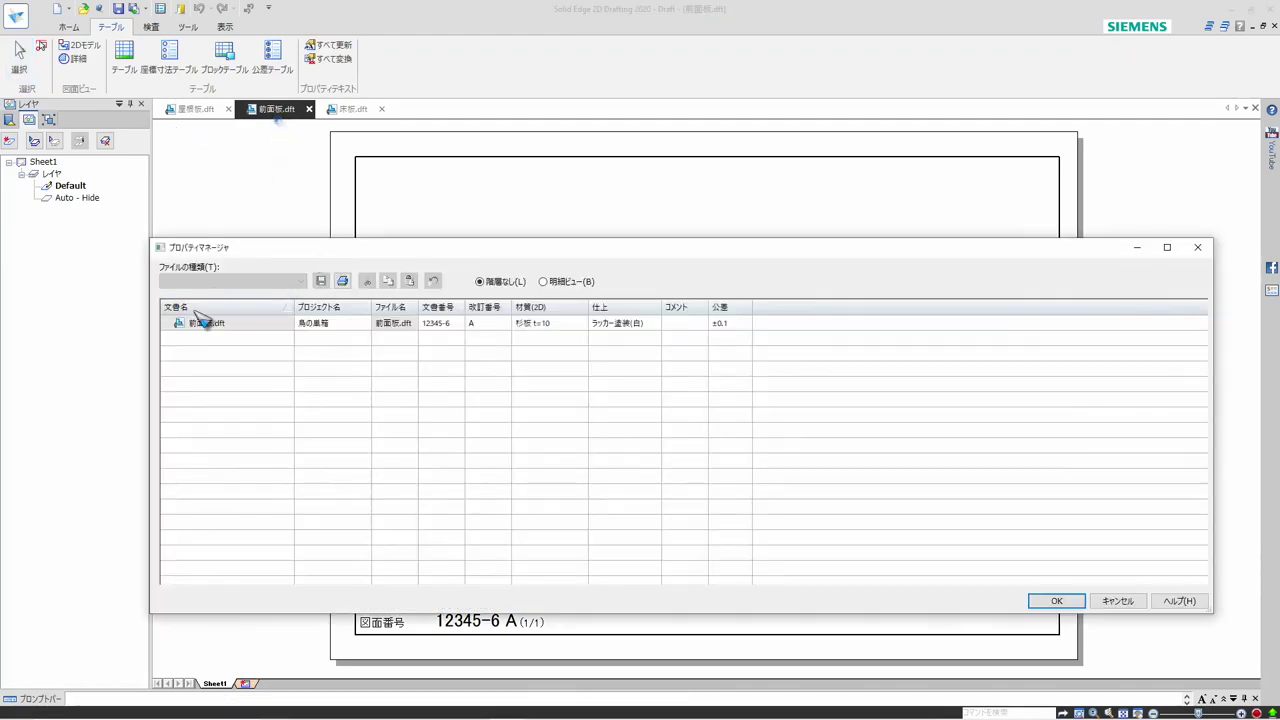
pyautogui.click(1110, 601)
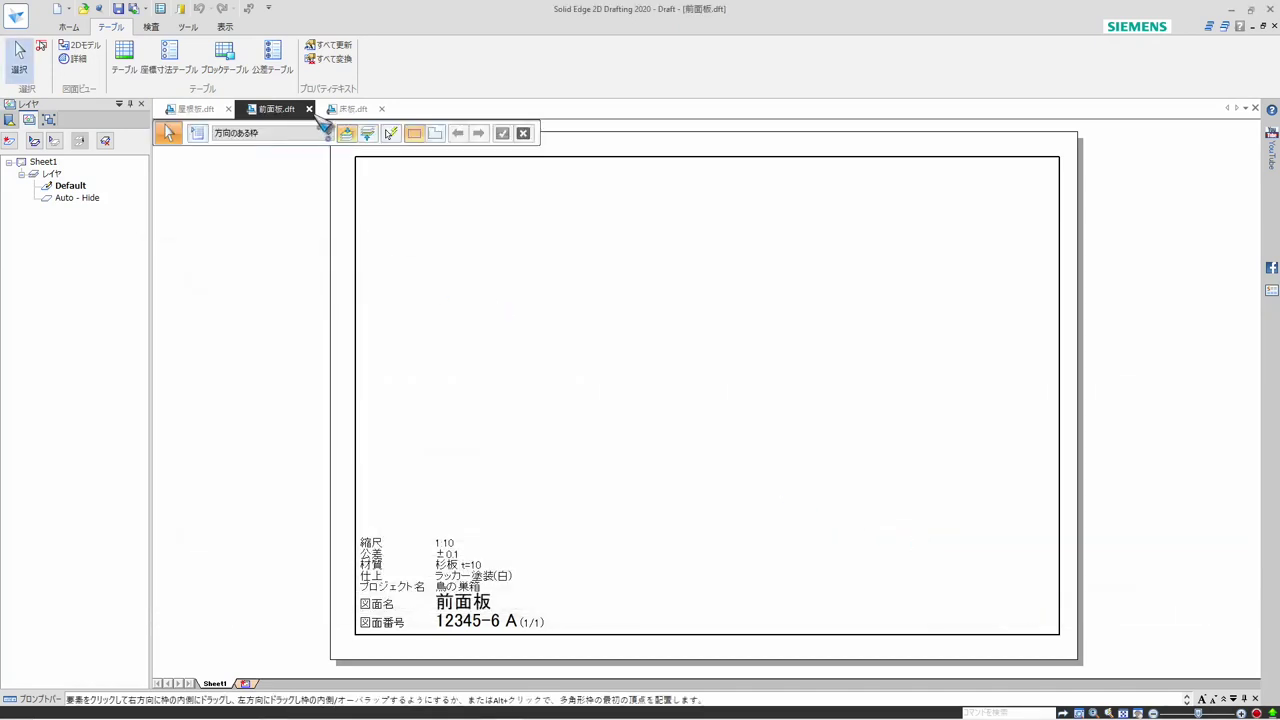
# Close the 前面板, 床板 and 屋根板 drafts, saving the changes in each
pyautogui.click(310, 109)
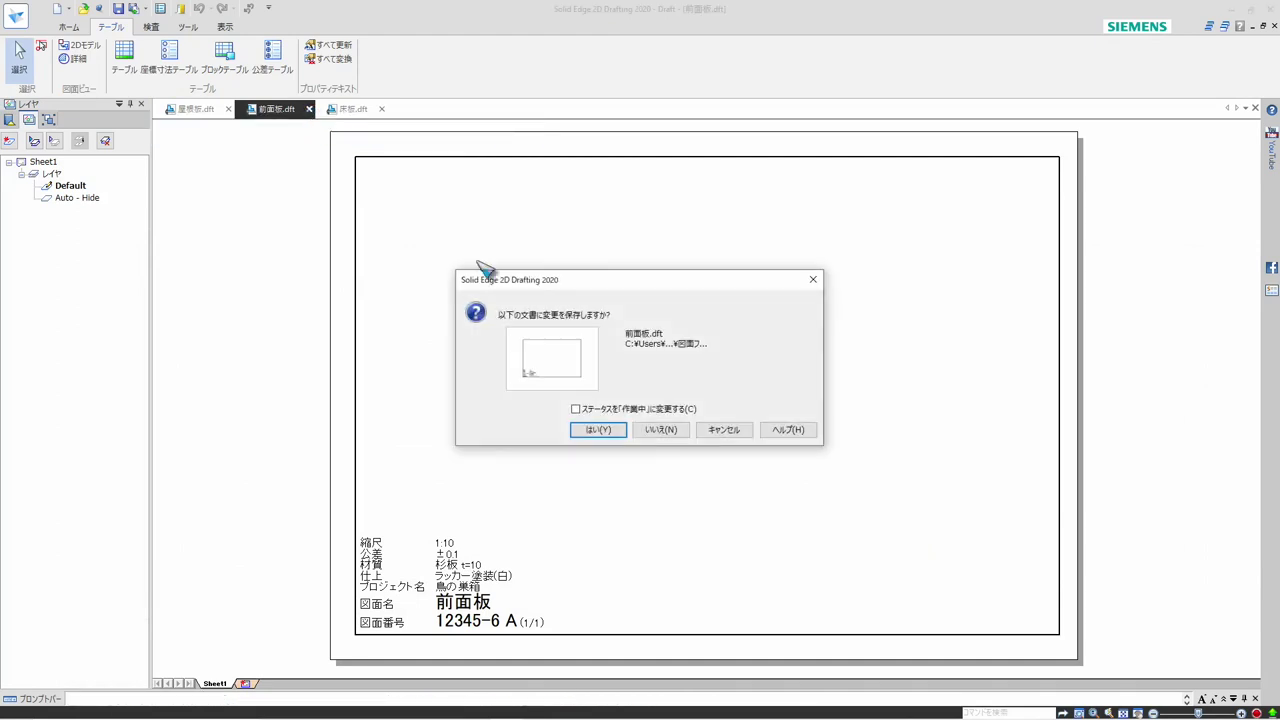
pyautogui.click(598, 430)
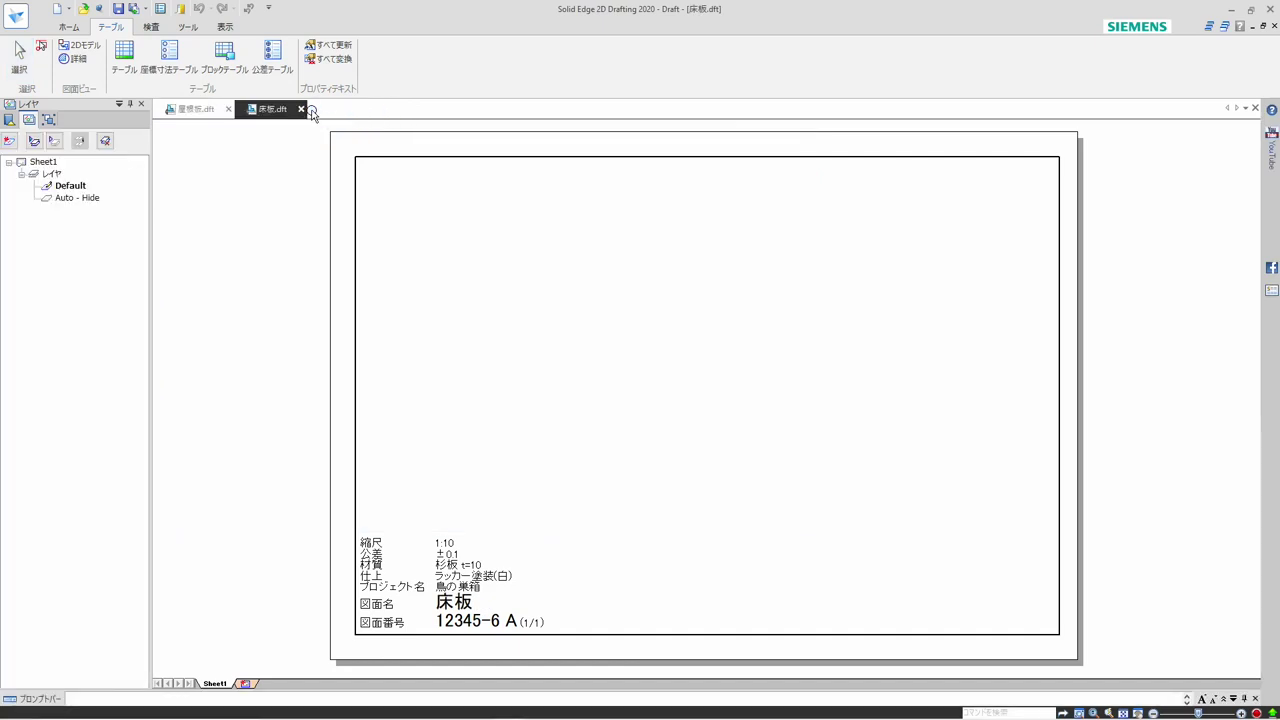
pyautogui.click(302, 109)
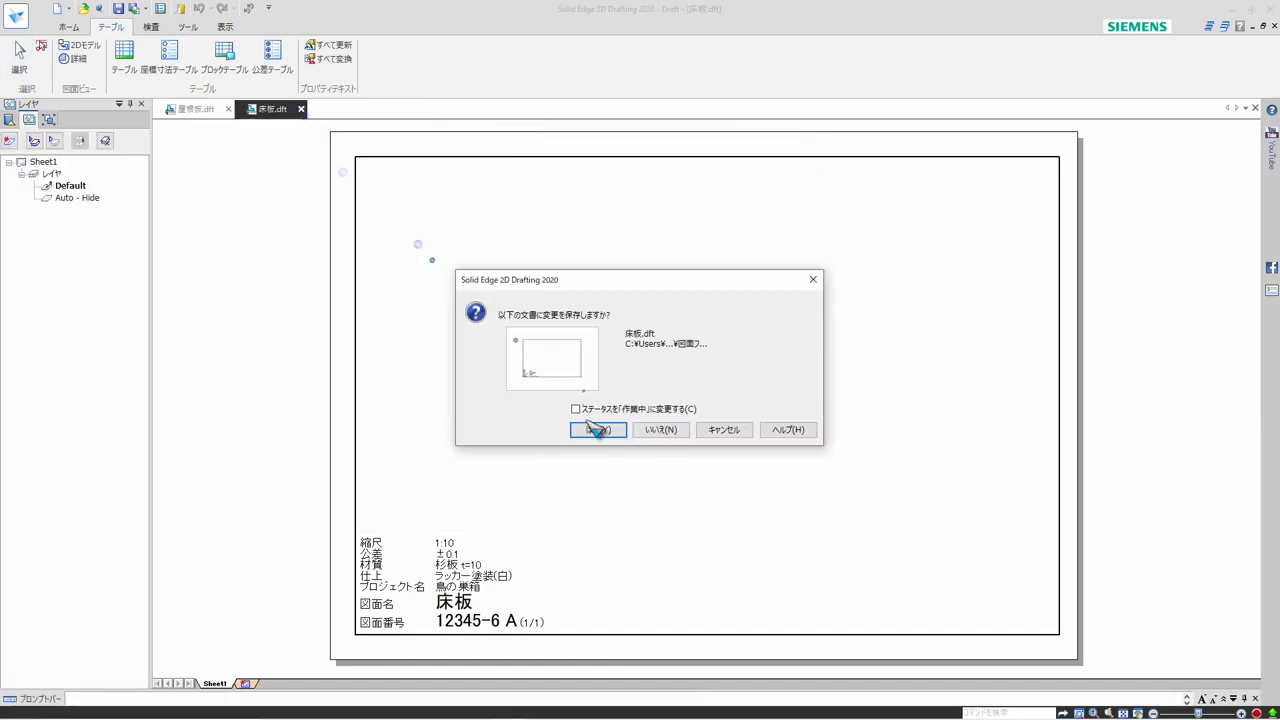
pyautogui.click(594, 430)
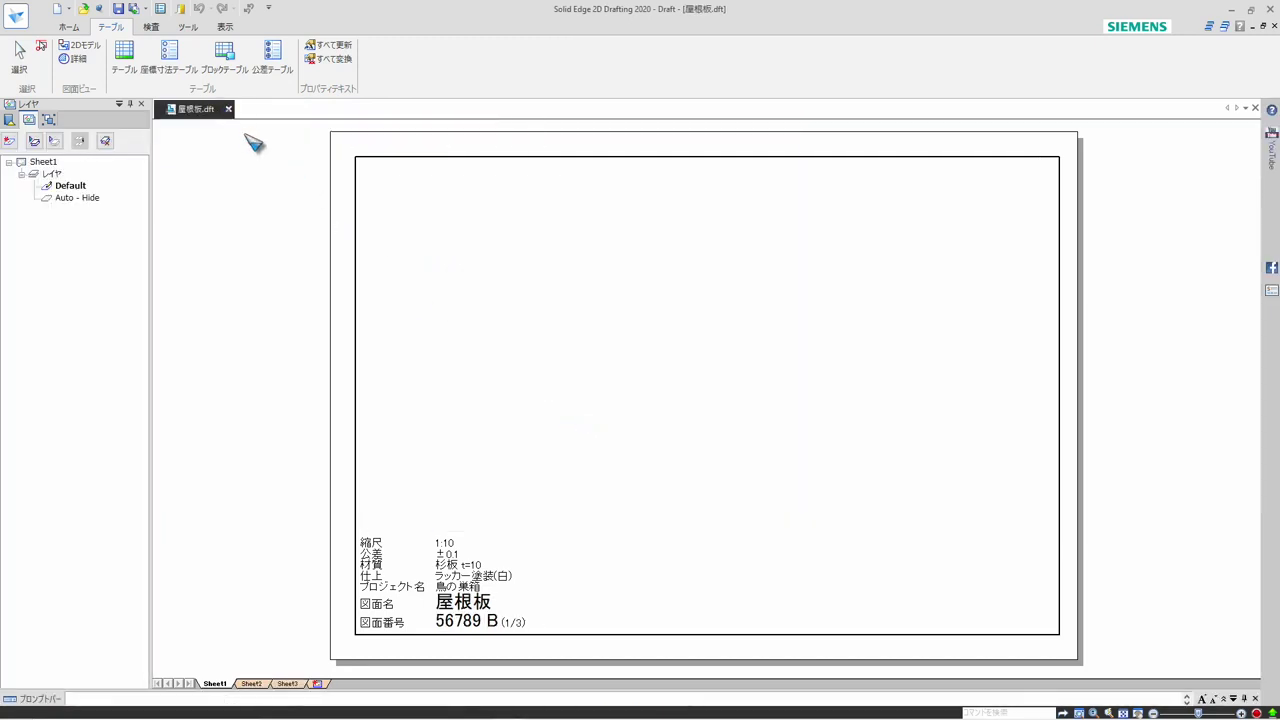
pyautogui.click(600, 430)
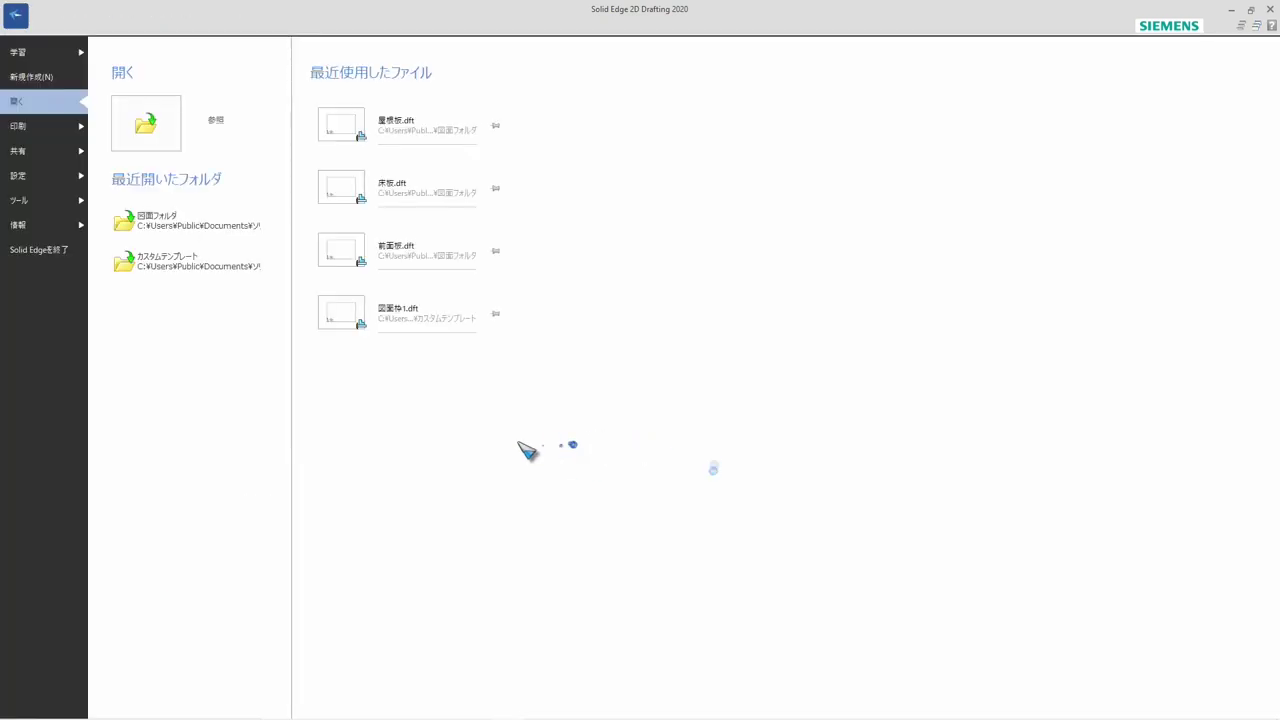
# Open the Property Manager for the whole 図面フォルダ folder, maximise it and expand the folder's list of drafts
pyautogui.click(58, 228)
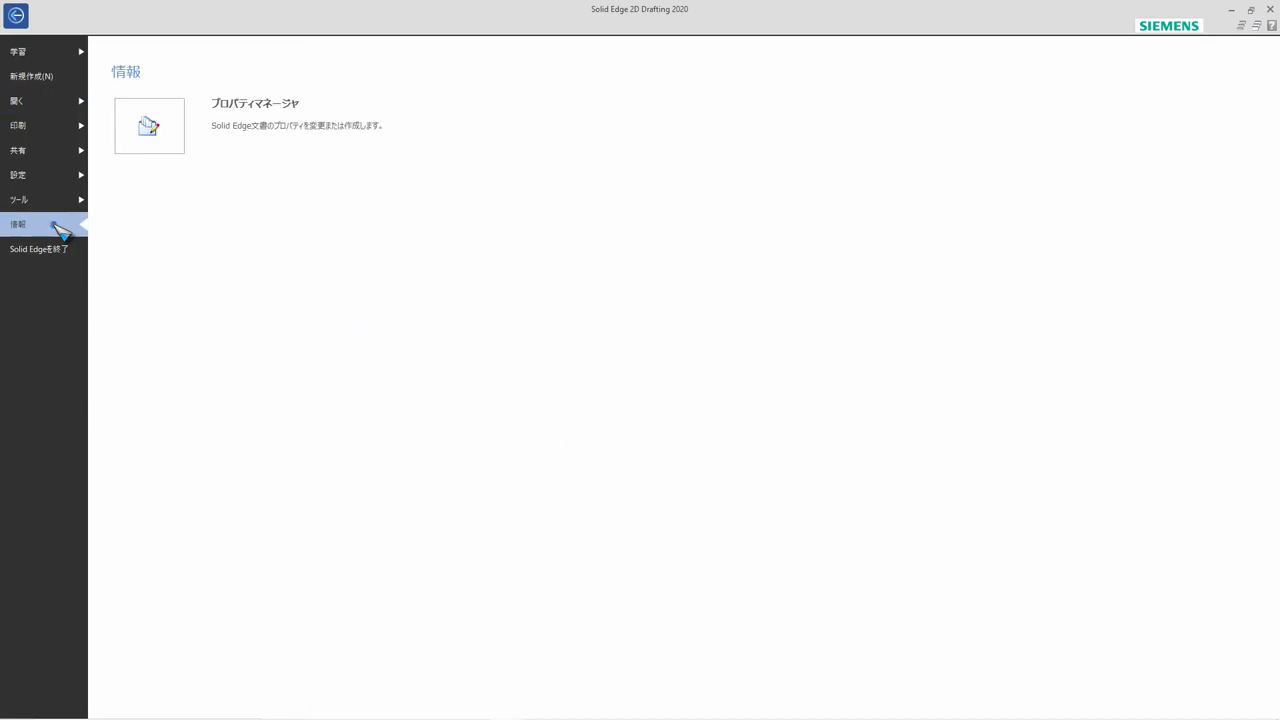
pyautogui.click(148, 130)
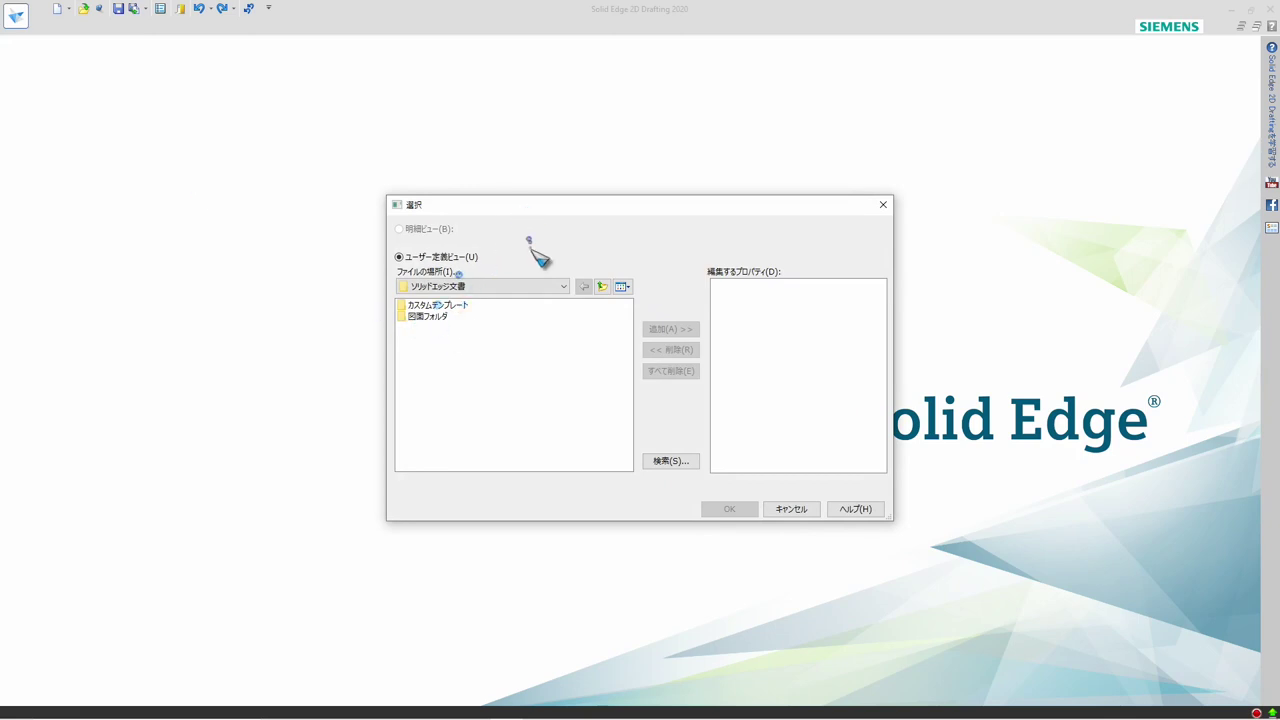
pyautogui.click(410, 318)
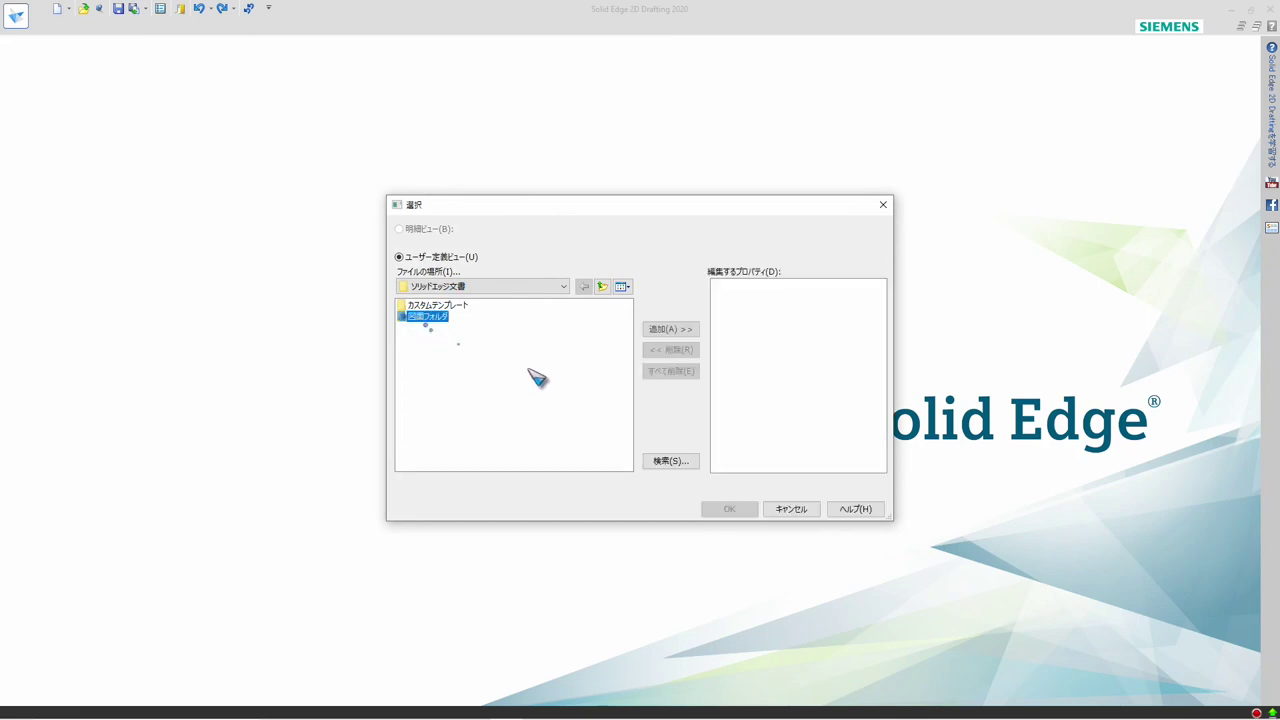
pyautogui.click(662, 331)
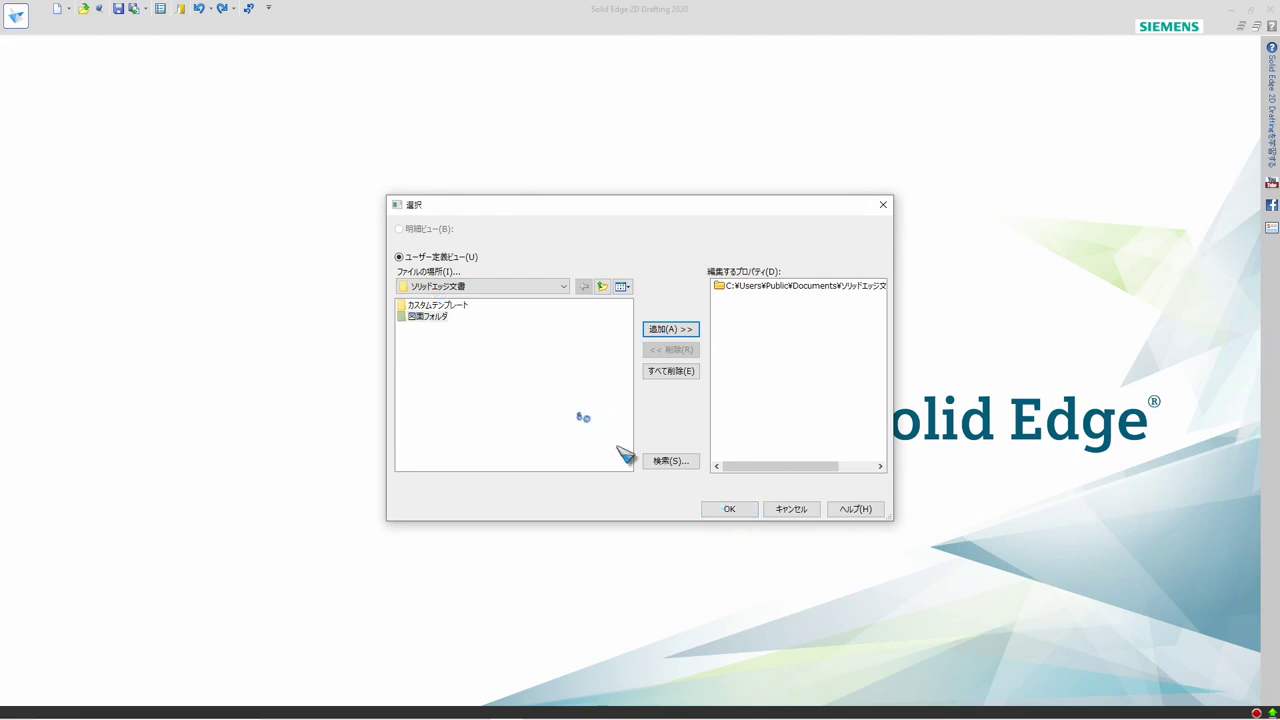
pyautogui.click(731, 510)
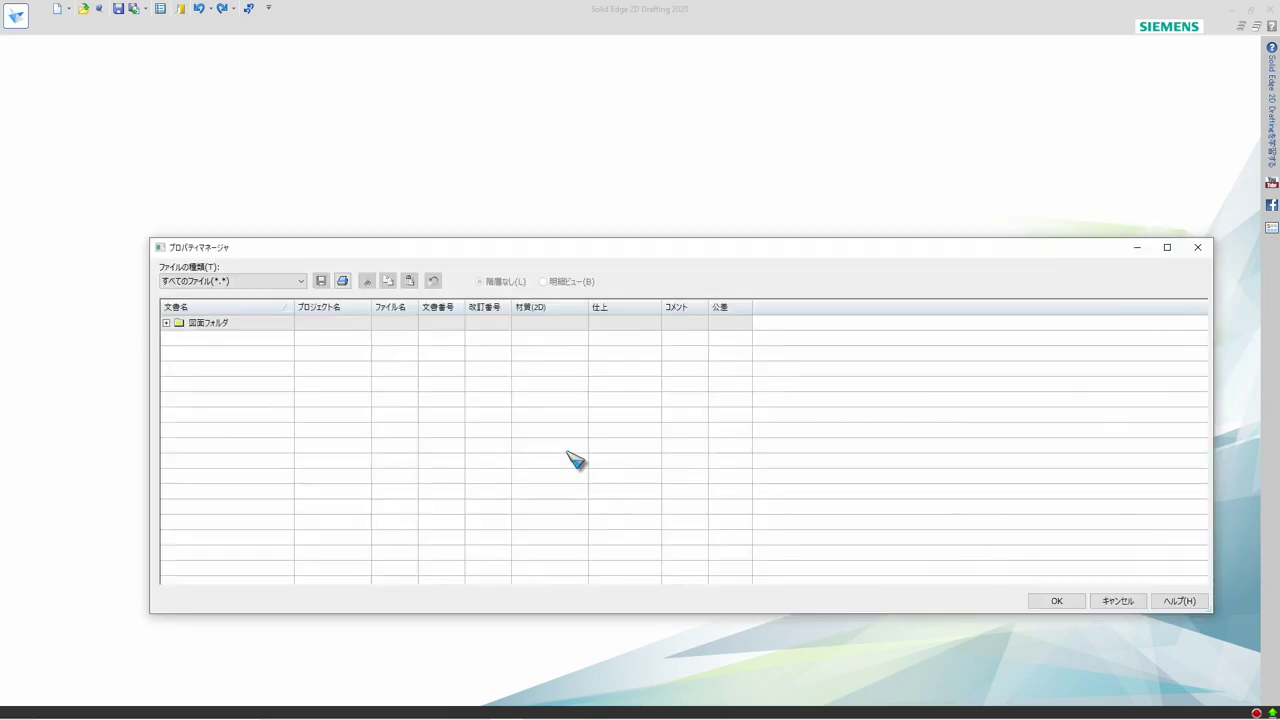
pyautogui.click(1166, 247)
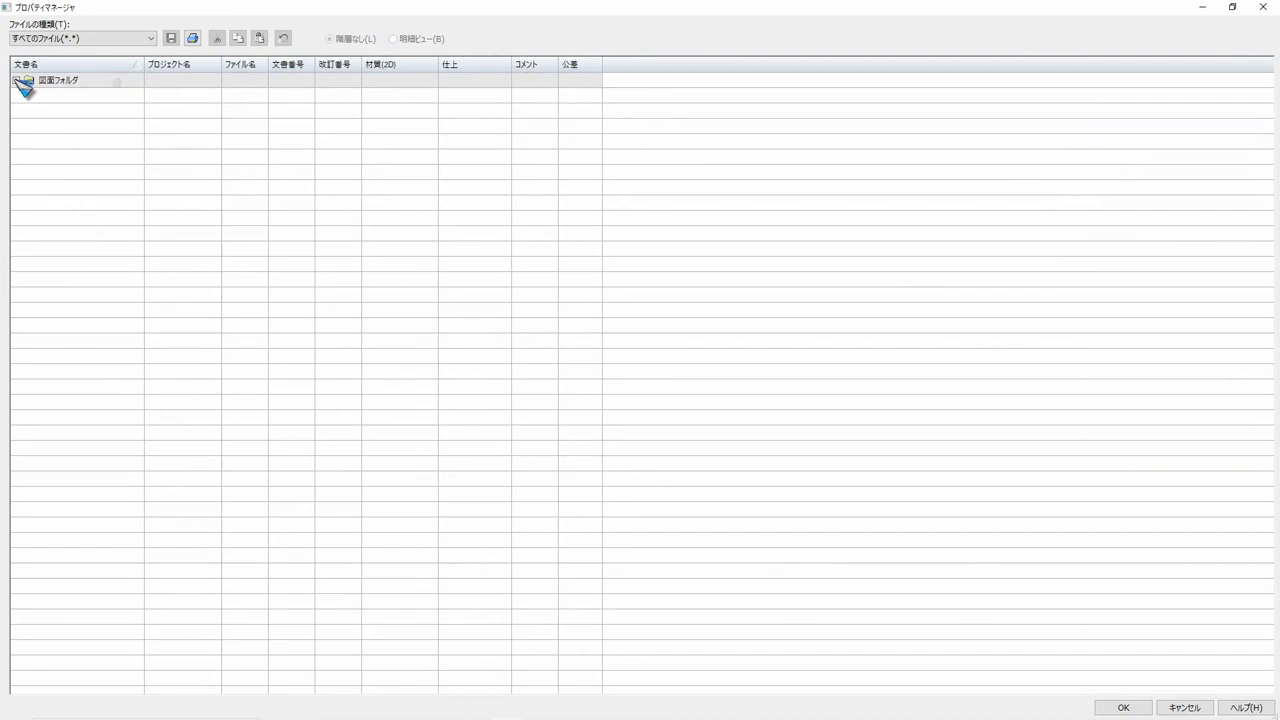
pyautogui.click(17, 80)
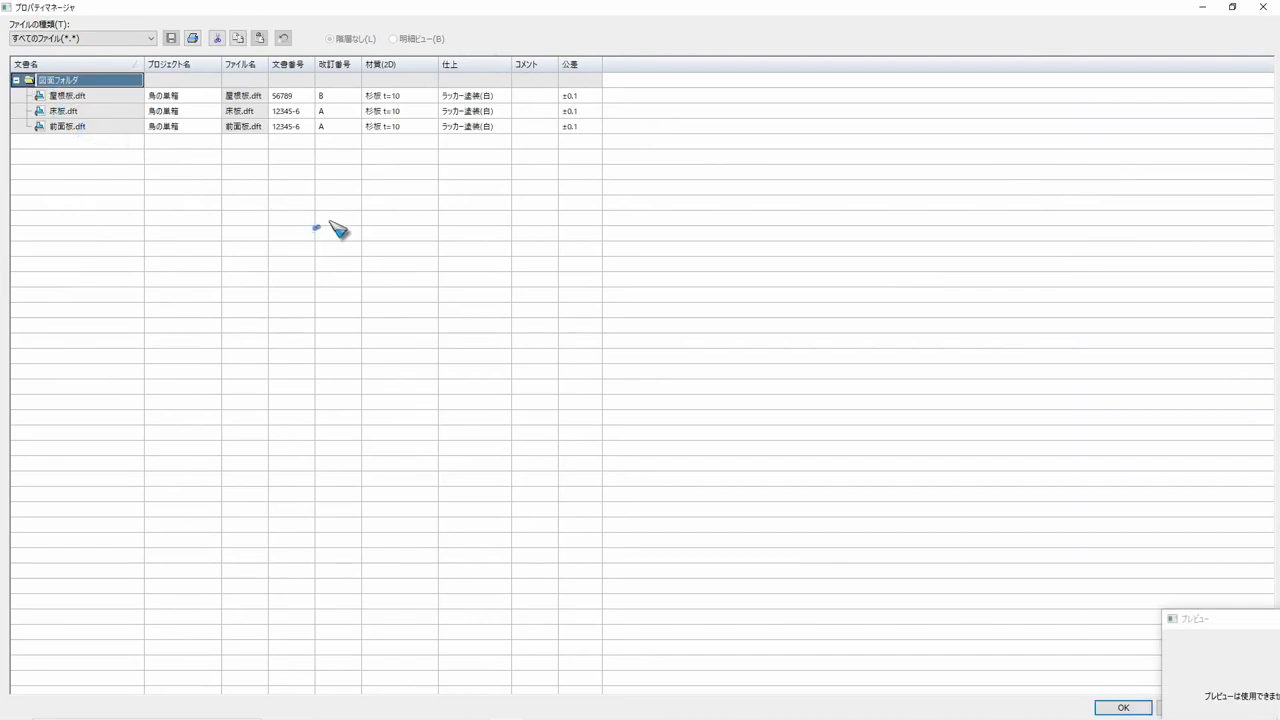
# Set the revision number (改訂番号) of 床板.dft to C
pyautogui.click(335, 111)
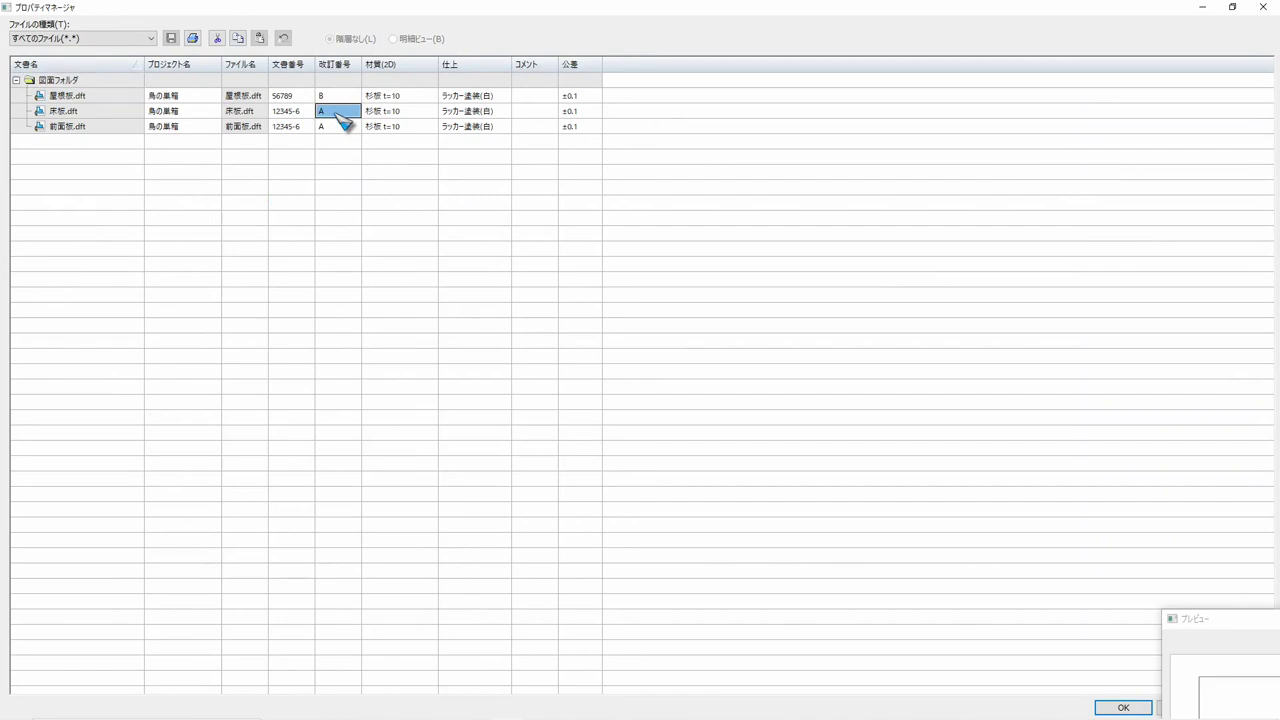
pyautogui.click(336, 113)
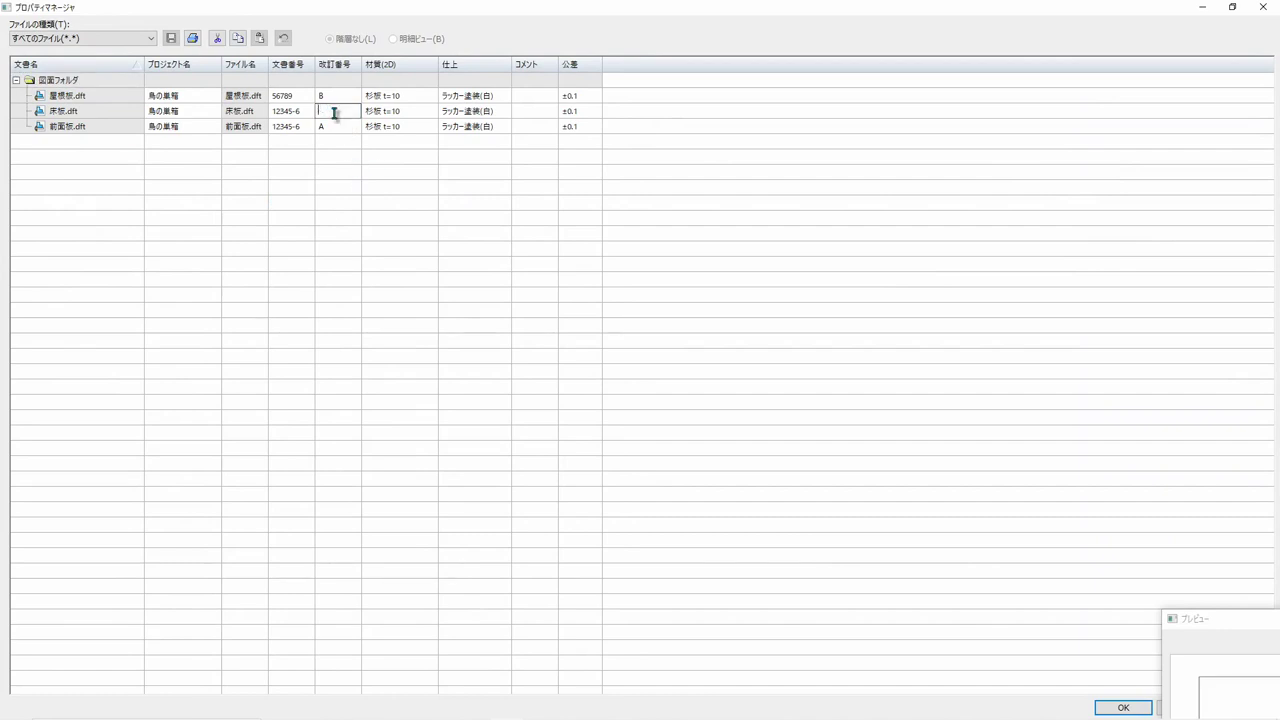
pyautogui.rightClick(335, 113)
pyautogui.click(335, 113)
pyautogui.write('a')
# Set the material (材質) of 床板.dft to 杉板 t=15
pyautogui.click(409, 126)
pyautogui.click(407, 126)
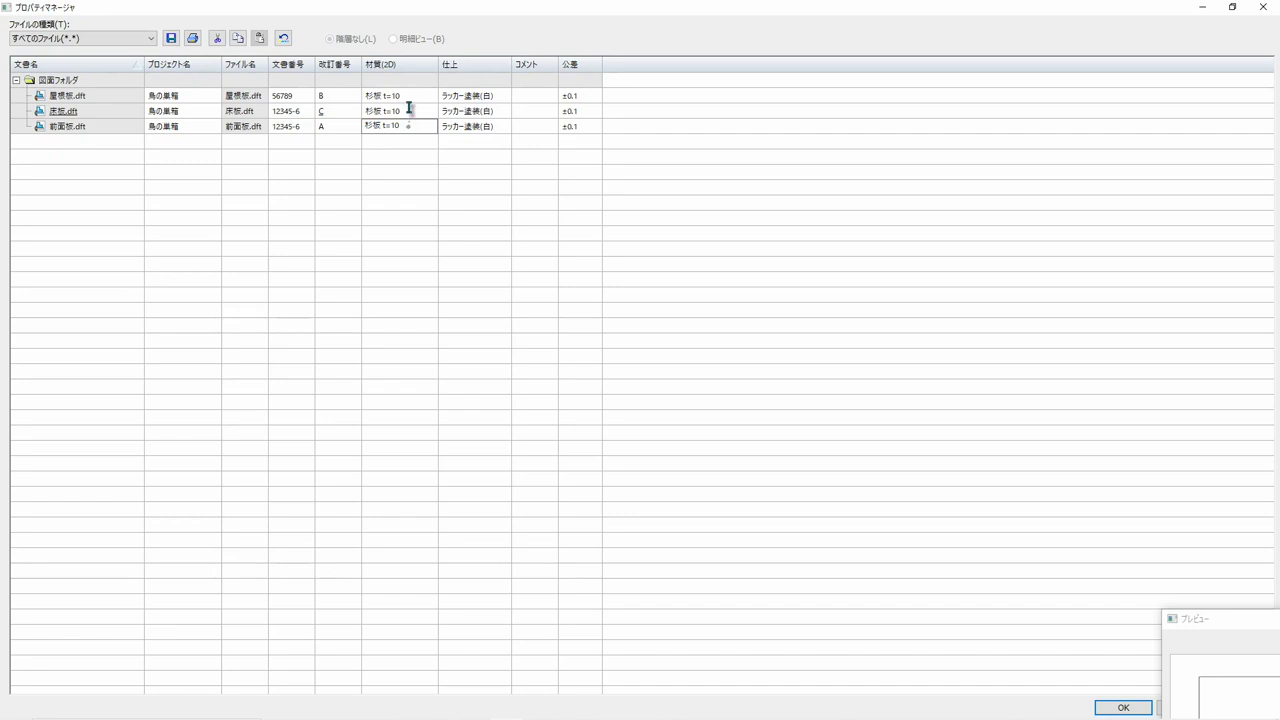
pyautogui.click(409, 110)
pyautogui.click(409, 110)
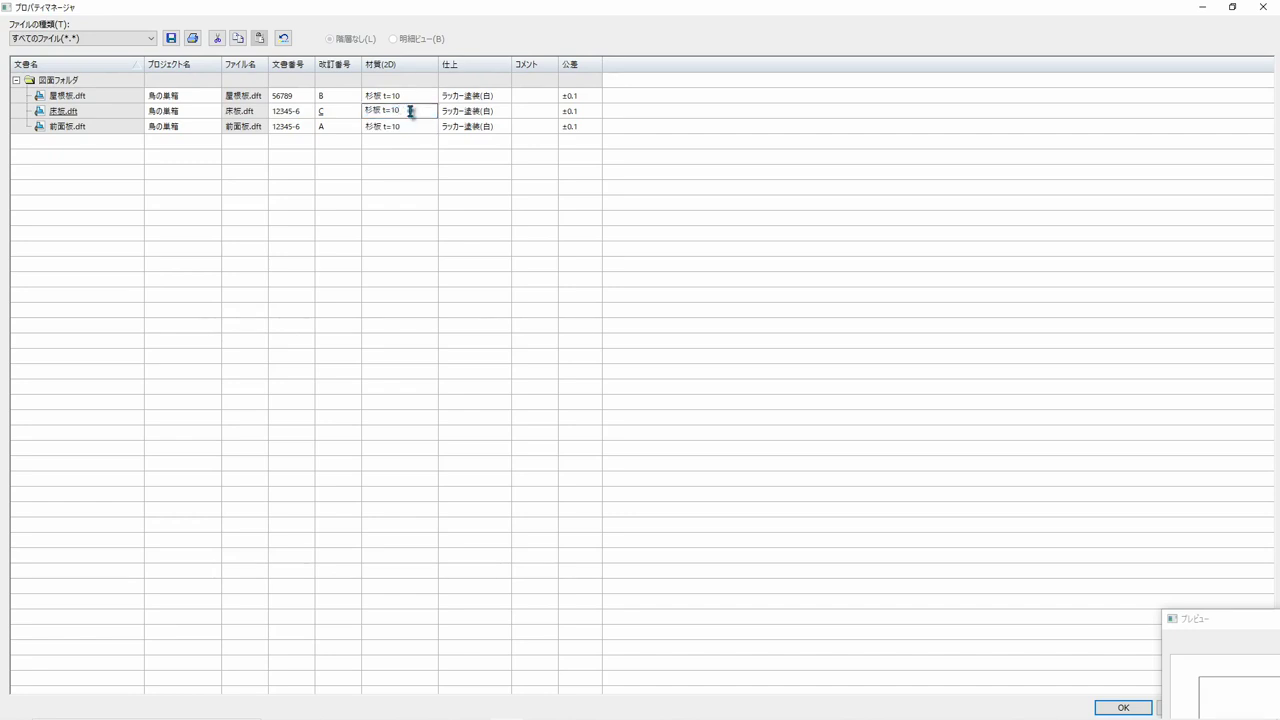
pyautogui.press('Return')
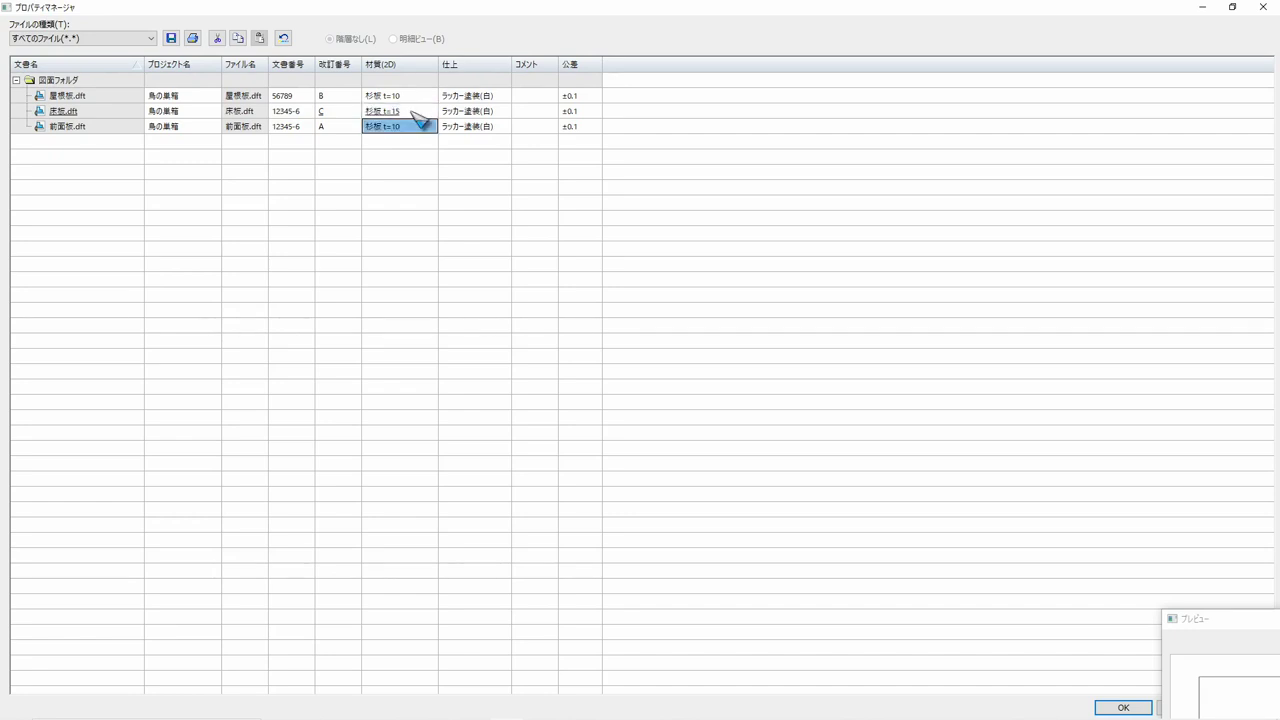
# Set the finish (仕上) of 前面板.dft to ラッカー塗装(緑) and apply the property changes to the files
pyautogui.click(498, 112)
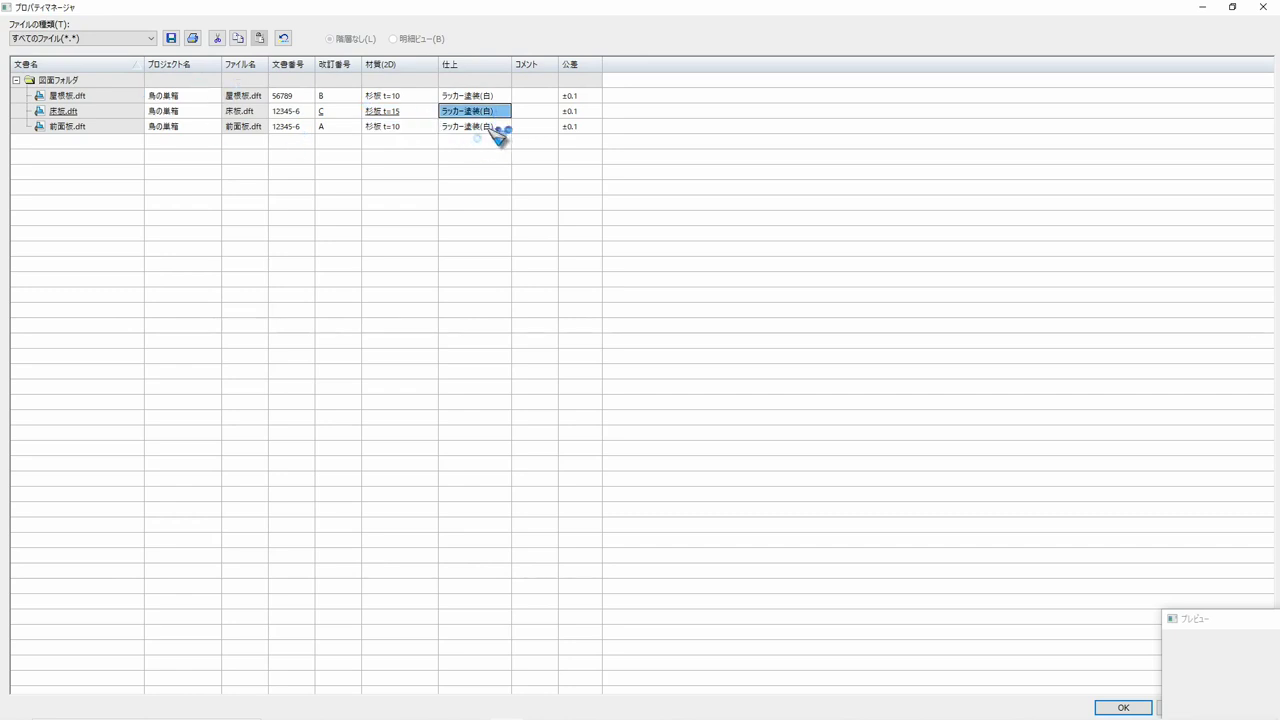
pyautogui.click(492, 127)
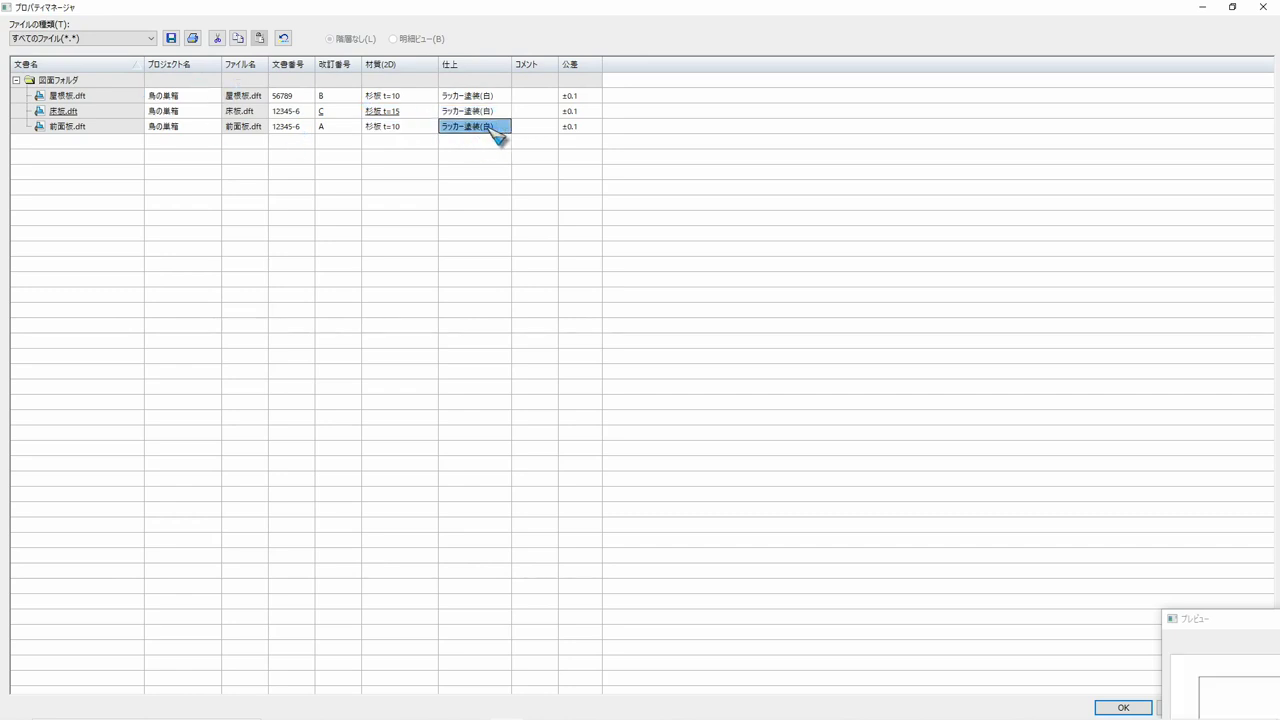
pyautogui.click(490, 127)
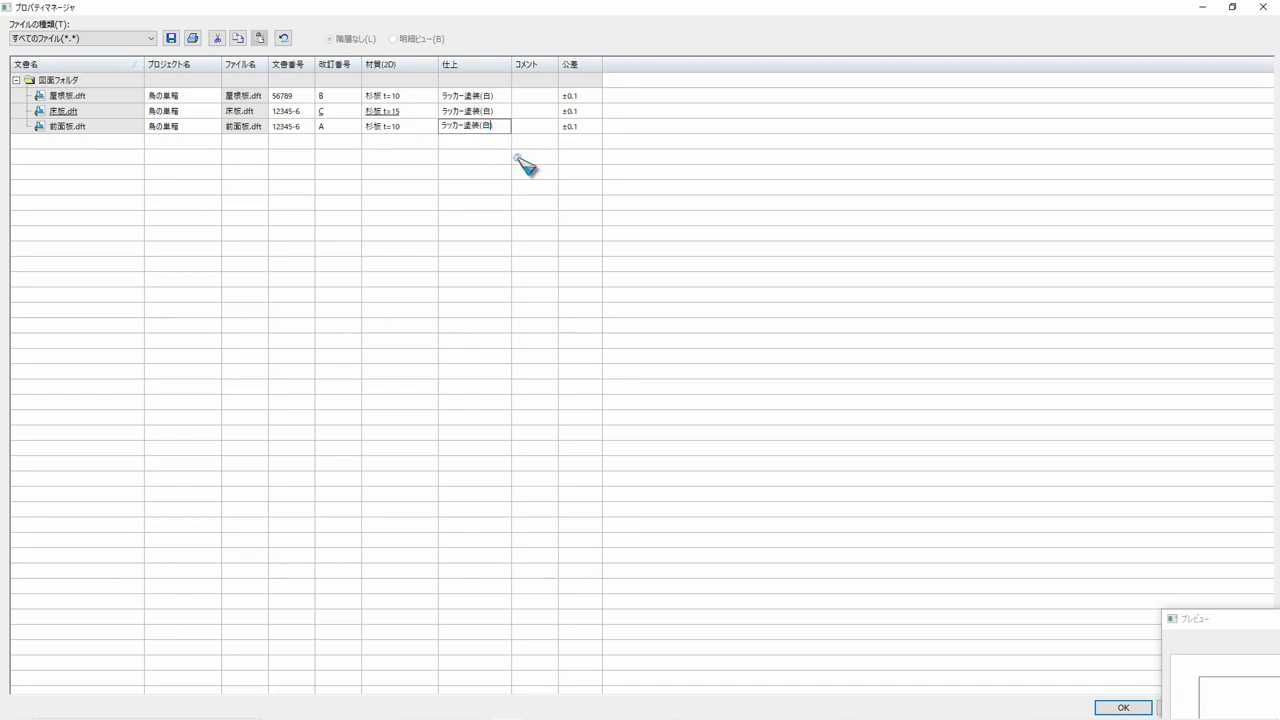
pyautogui.press('Zenkaku_Hankaku')
pyautogui.write('shiro')
pyautogui.press('space')
pyautogui.click(490, 209)
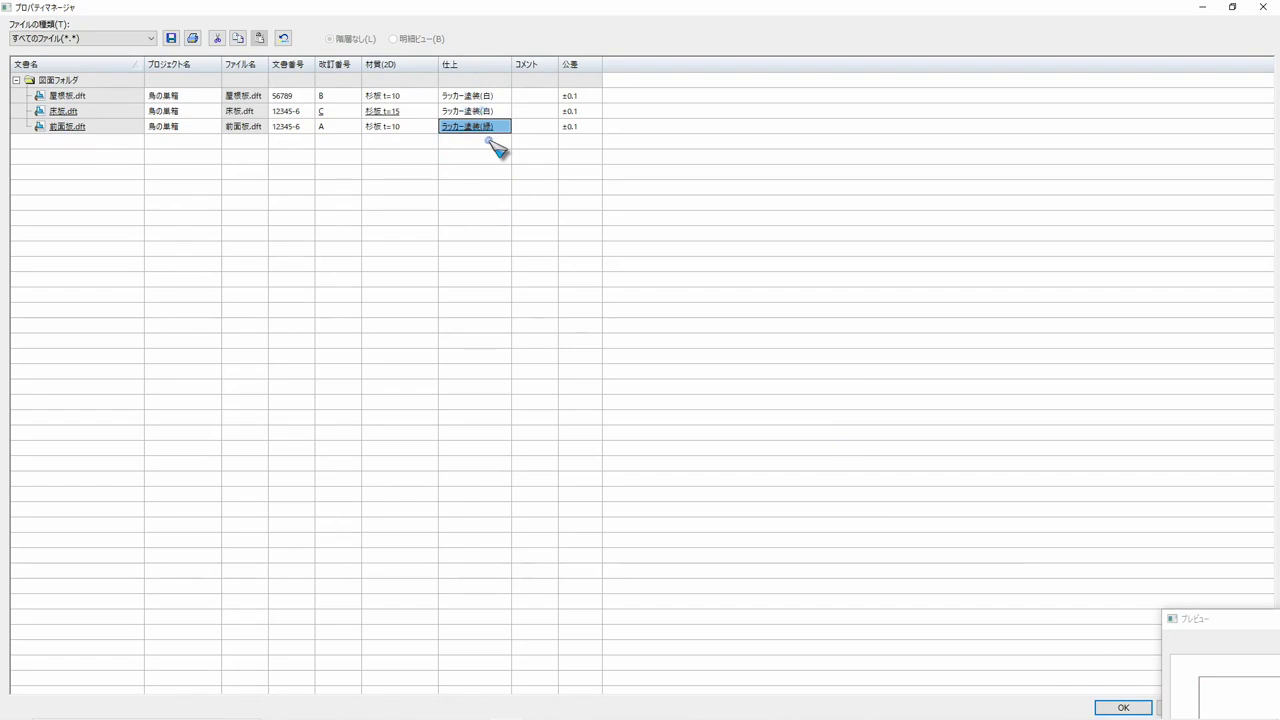
pyautogui.click(1120, 705)
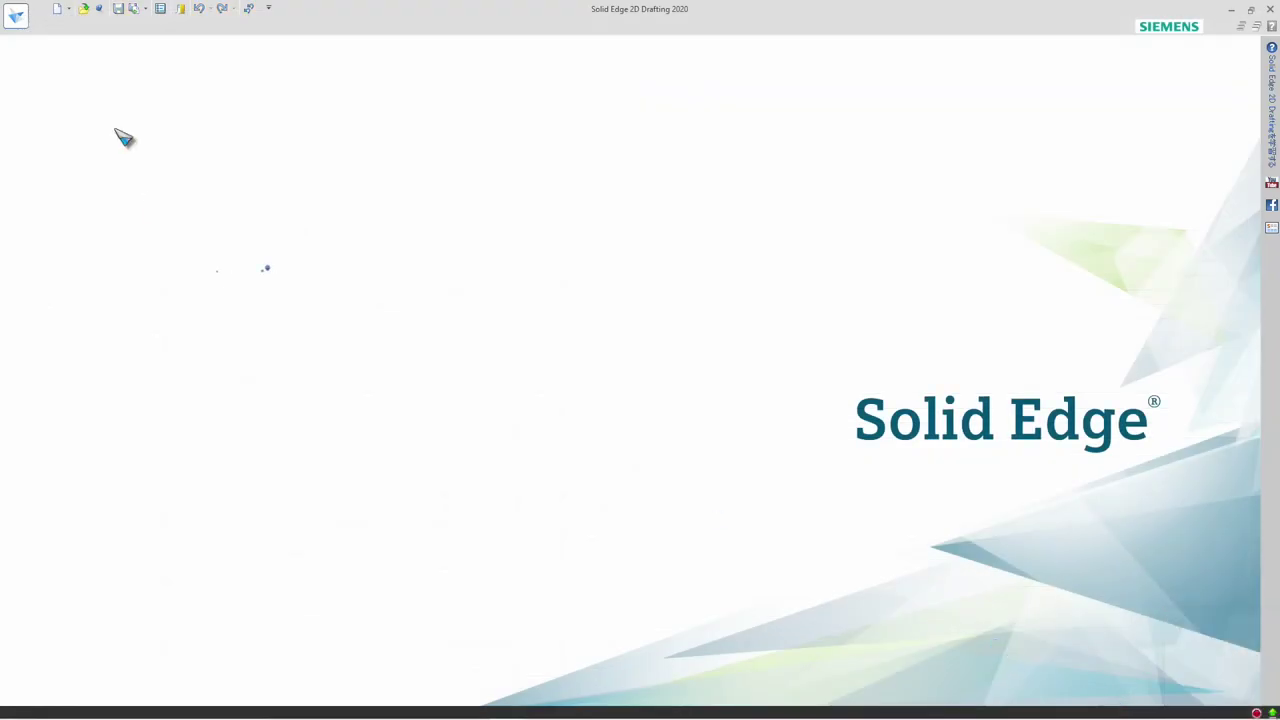
# Open 前面板.dft from 図面フォルダ, check the finish in its title block and close the draft
pyautogui.click(89, 9)
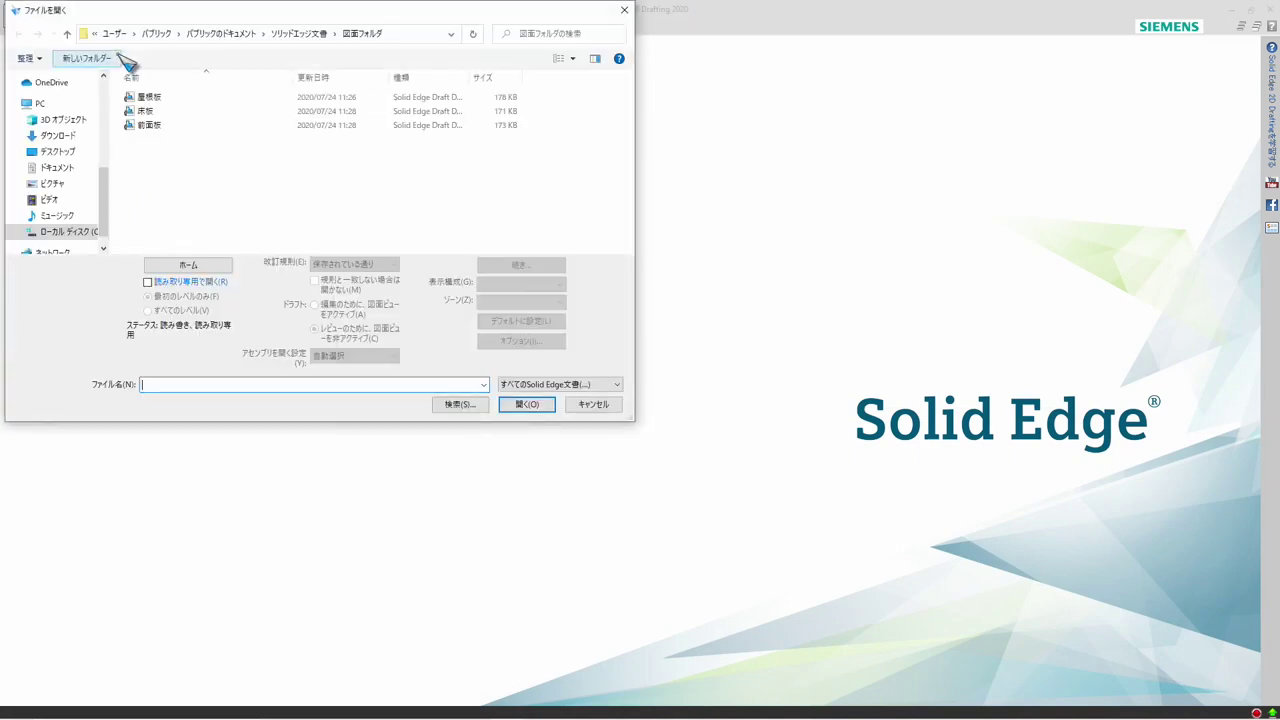
pyautogui.click(152, 125)
pyautogui.click(521, 405)
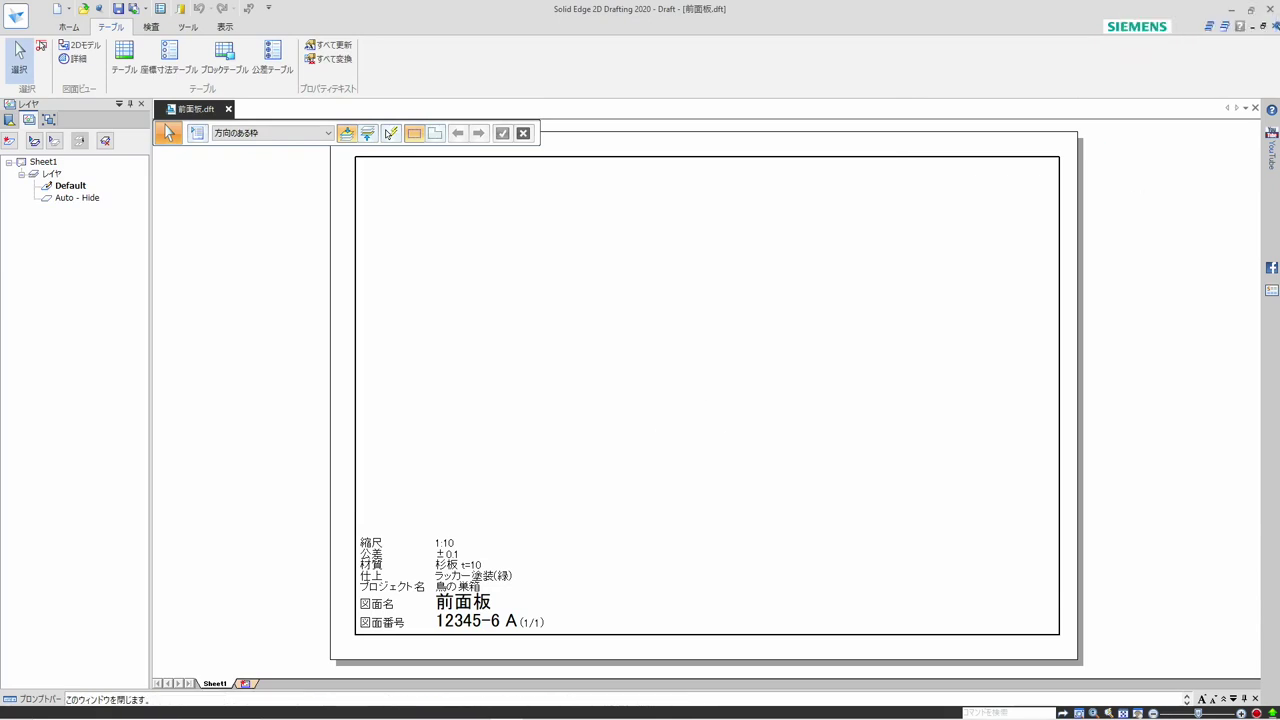
pyautogui.click(1263, 26)
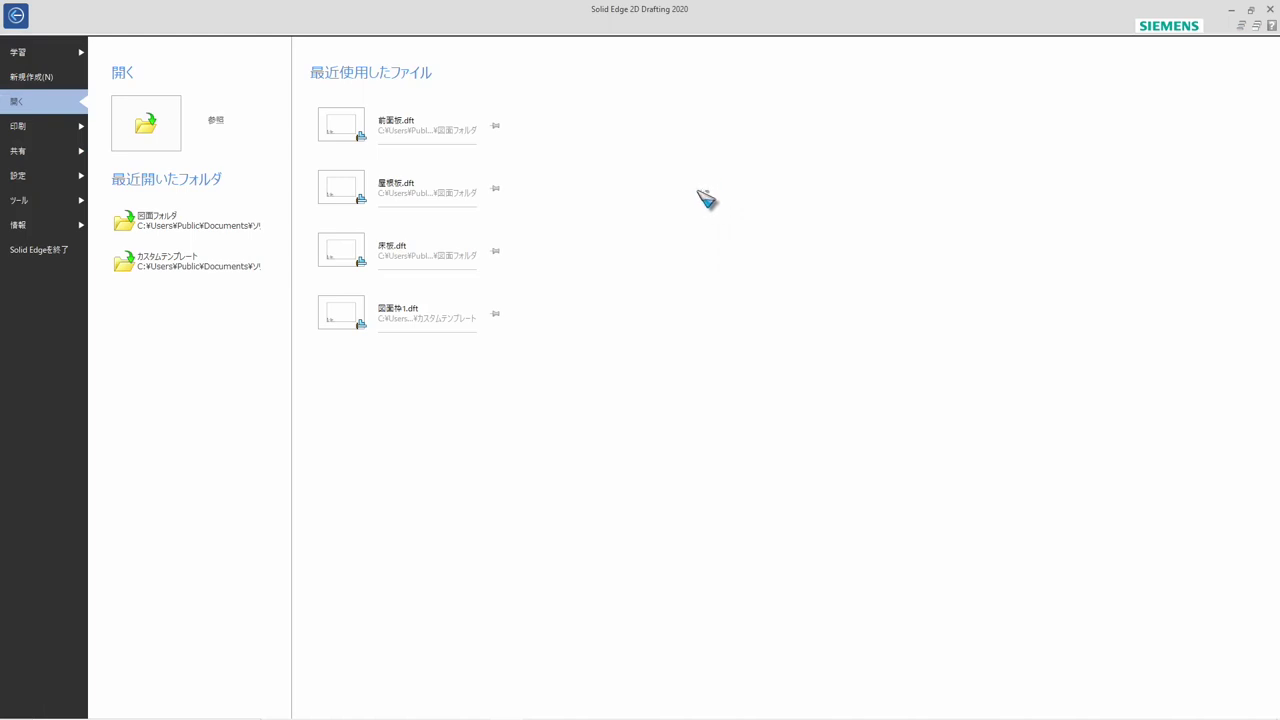
# Reopen the Property Manager for 図面フォルダ and expand the folder to list its drafts
pyautogui.click(46, 226)
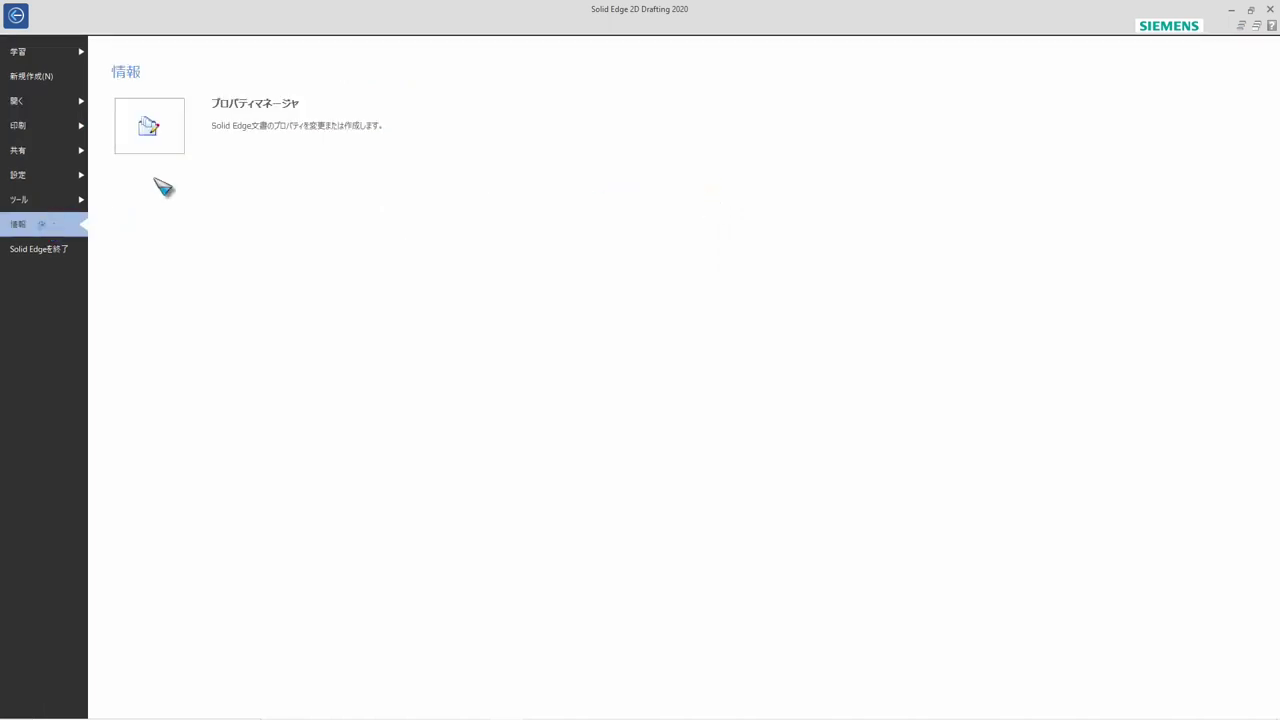
pyautogui.click(147, 124)
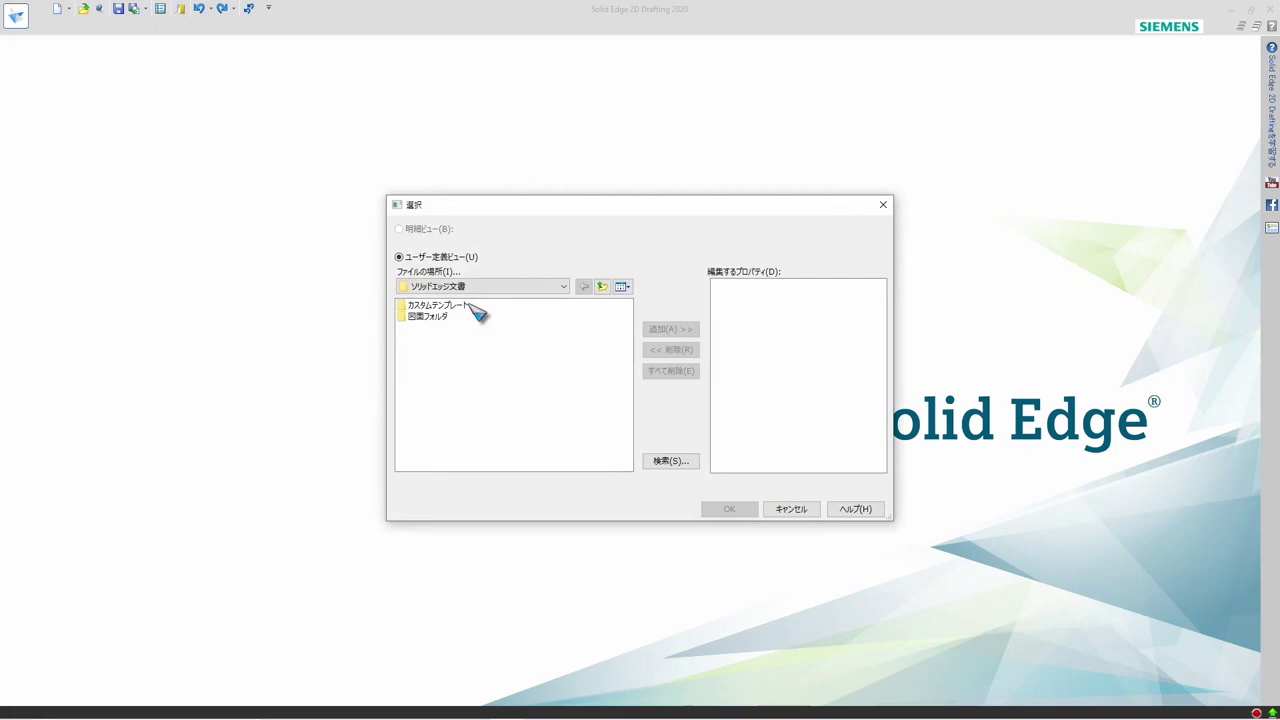
pyautogui.click(440, 317)
pyautogui.click(668, 329)
pyautogui.click(731, 511)
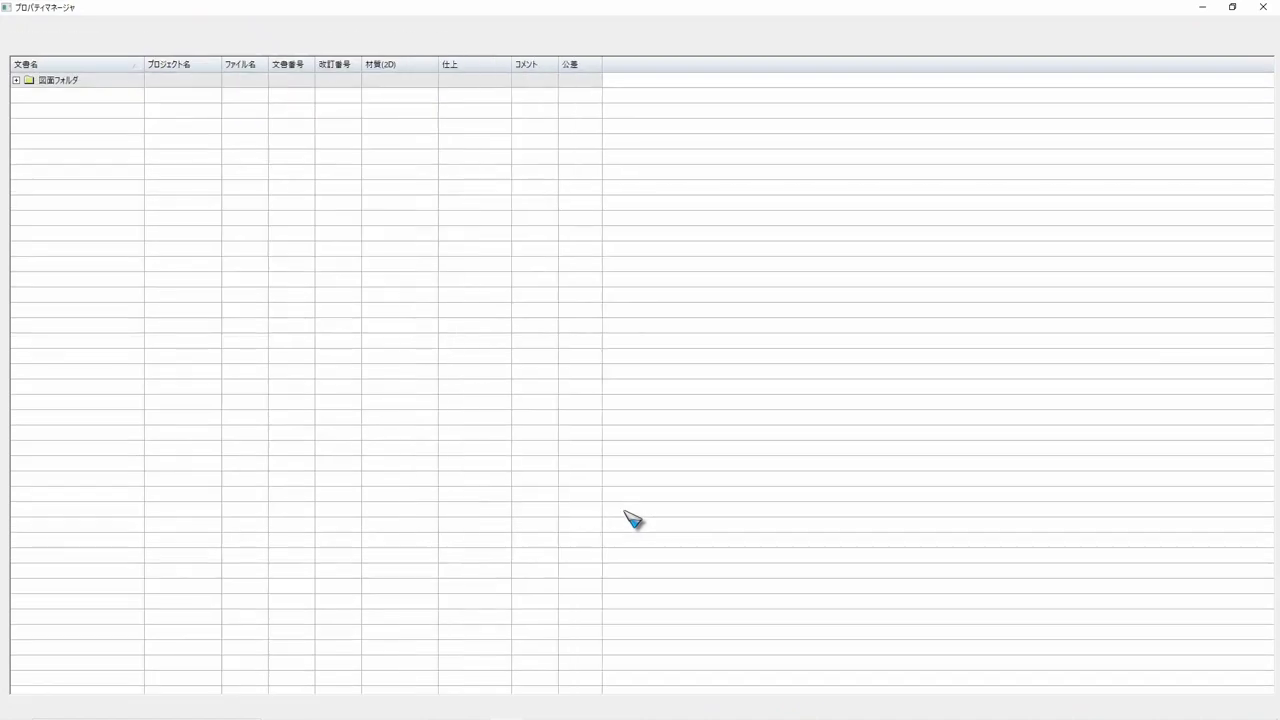
pyautogui.click(16, 80)
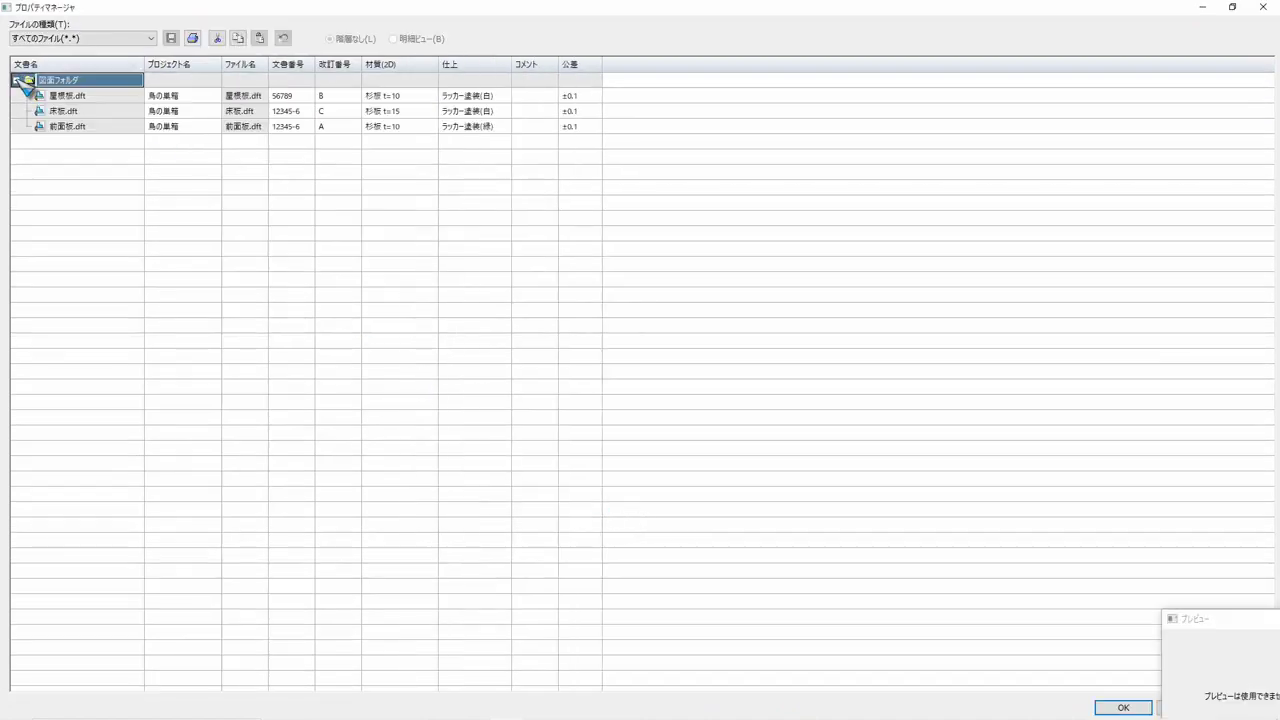
# Copy the property cells of all three drafts, from プロジェクト名 through 公差
pyautogui.click(181, 96)
pyautogui.keyDown('shift'); pyautogui.click(578, 128); pyautogui.keyUp('shift')
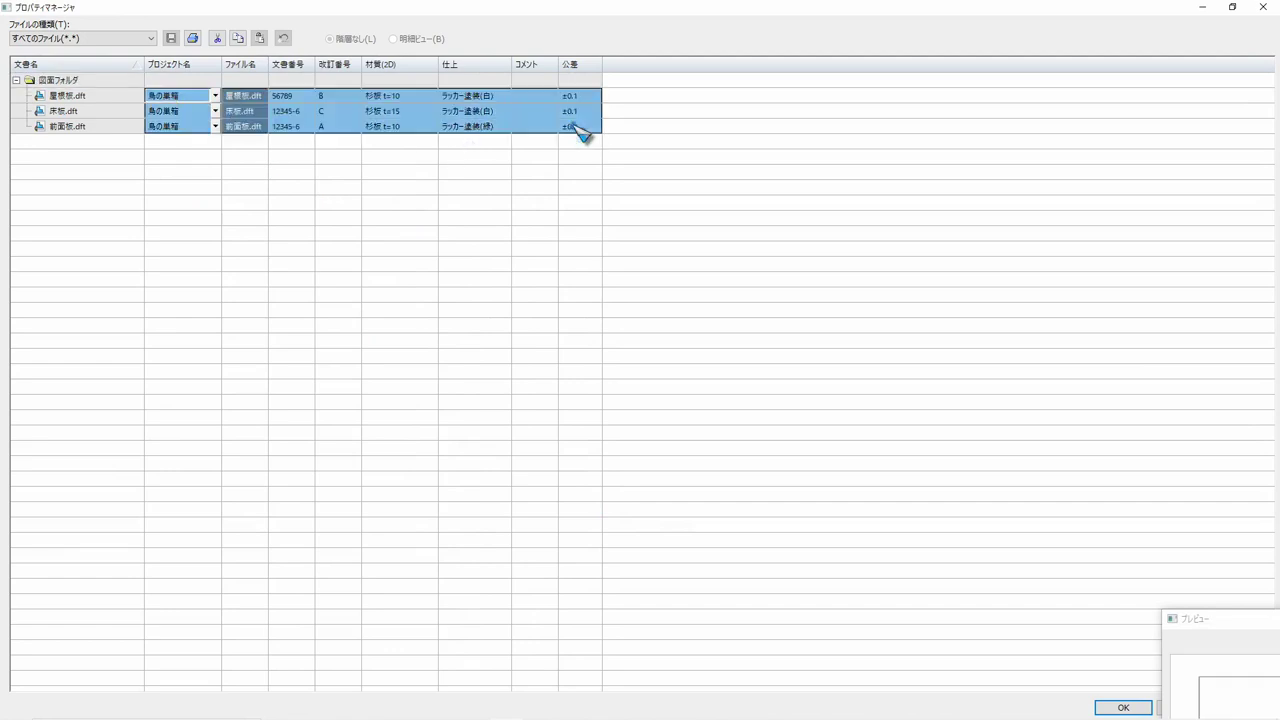
pyautogui.rightClick(389, 108)
pyautogui.click(428, 128)
# Launch Microsoft Office Excel while keeping the Property Manager open
pyautogui.click(17, 707)
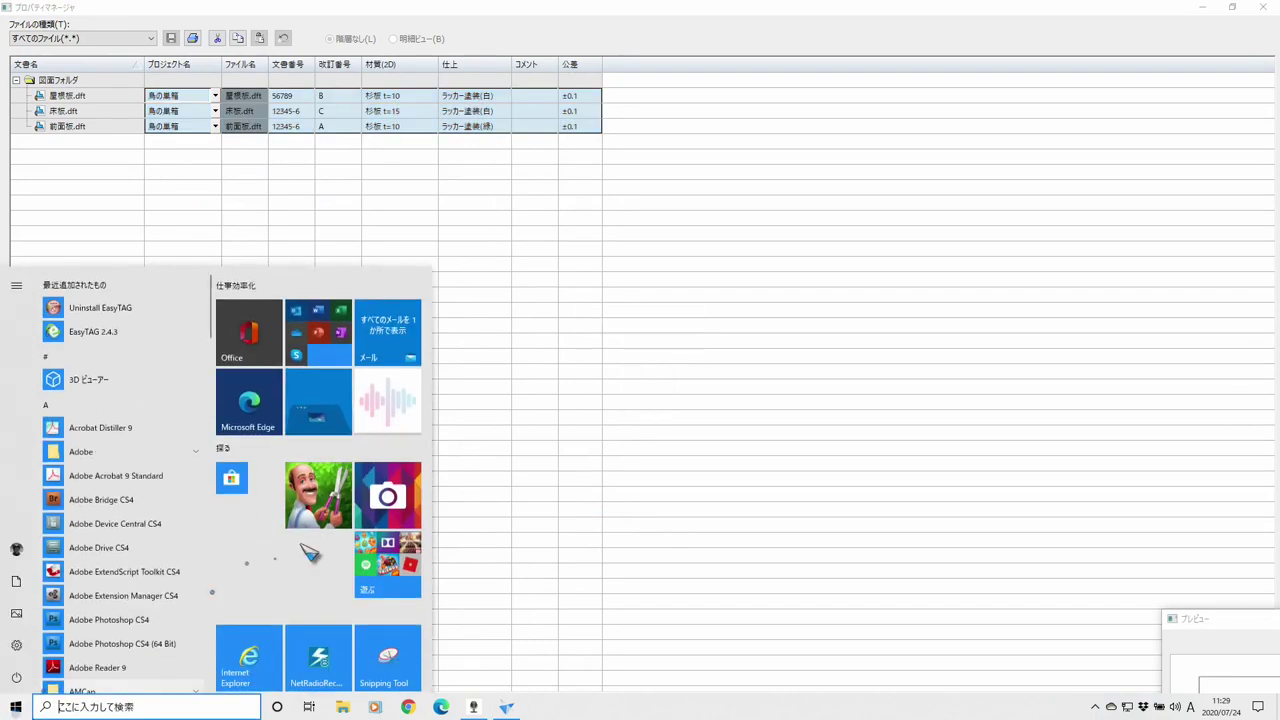
pyautogui.scroll(-2, 305, 553)
pyautogui.scroll(-1, 305, 557)
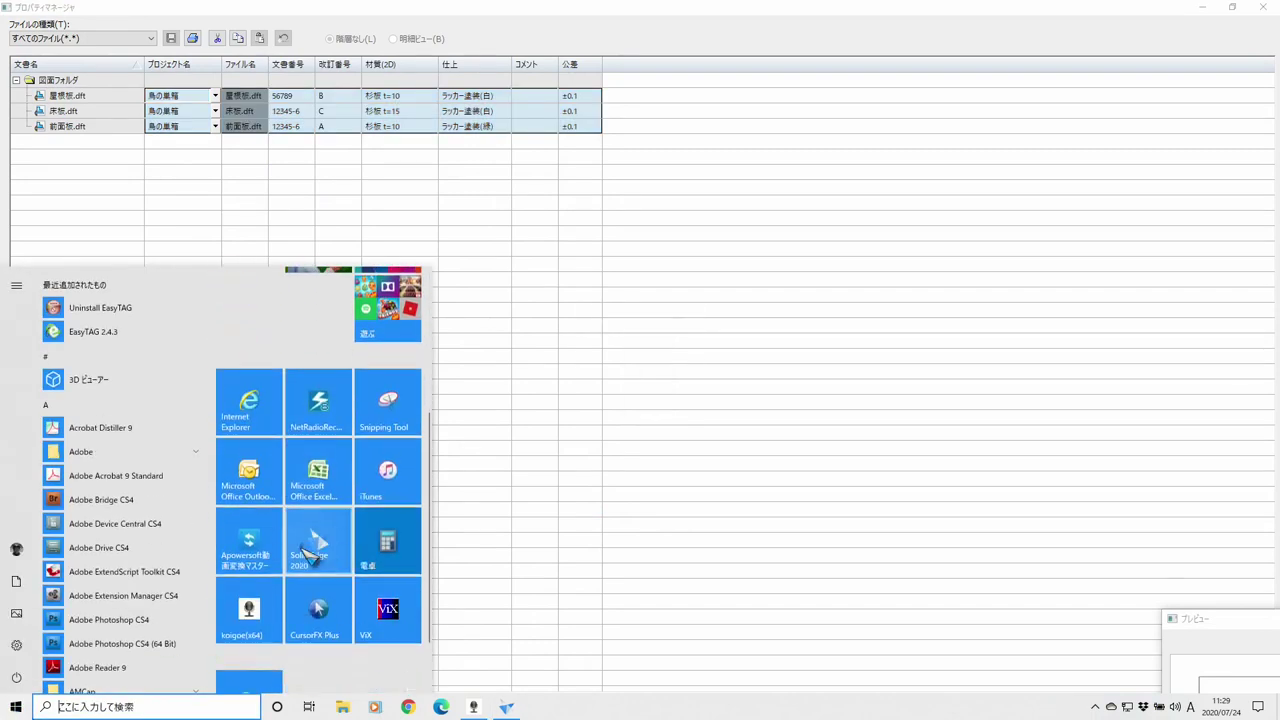
pyautogui.click(325, 475)
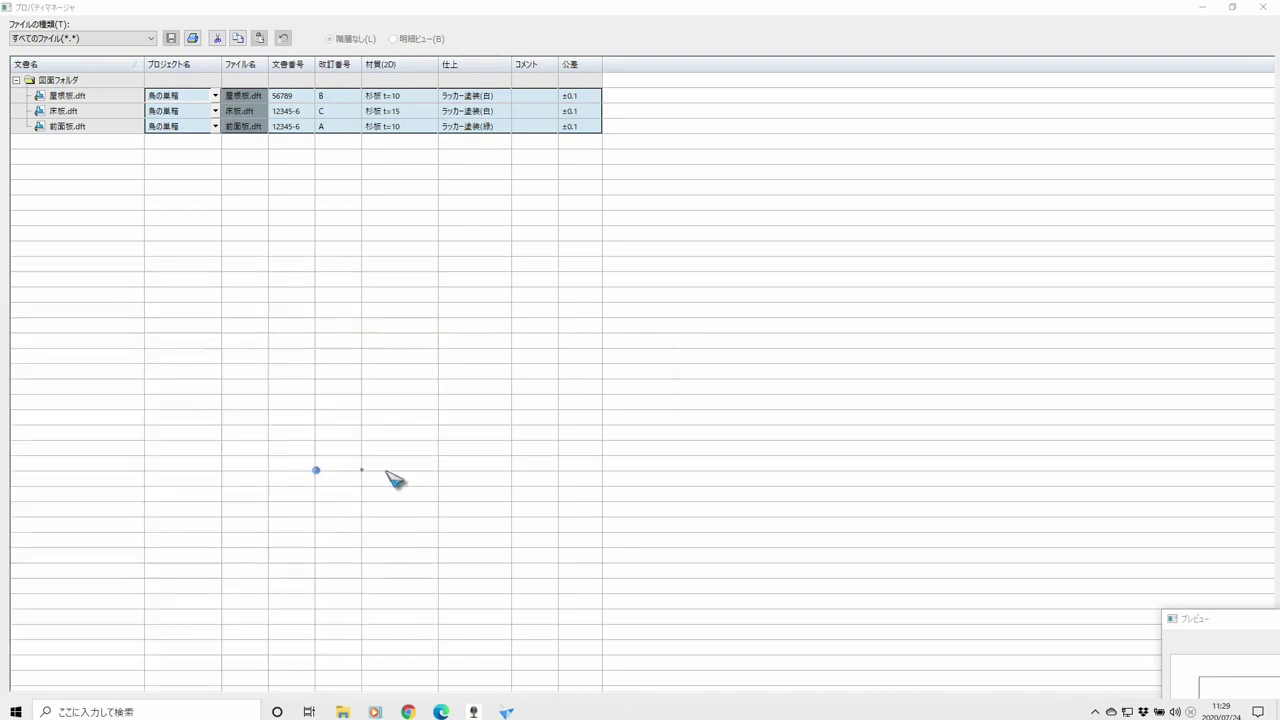